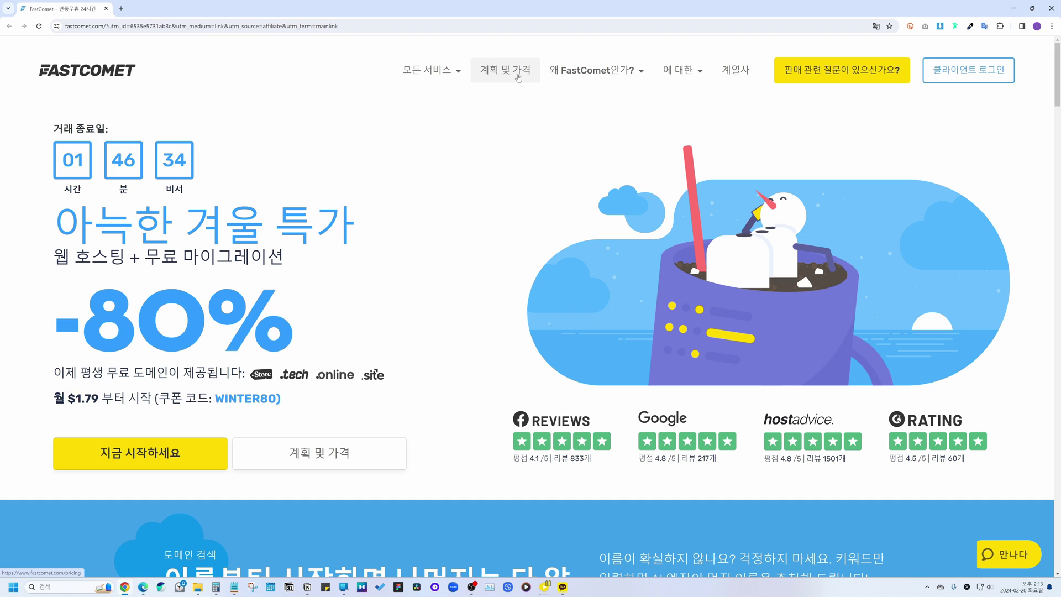
Step: Open FastComet's plans and pricing page and scroll through the shared hosting comparison
left_click(499, 82)
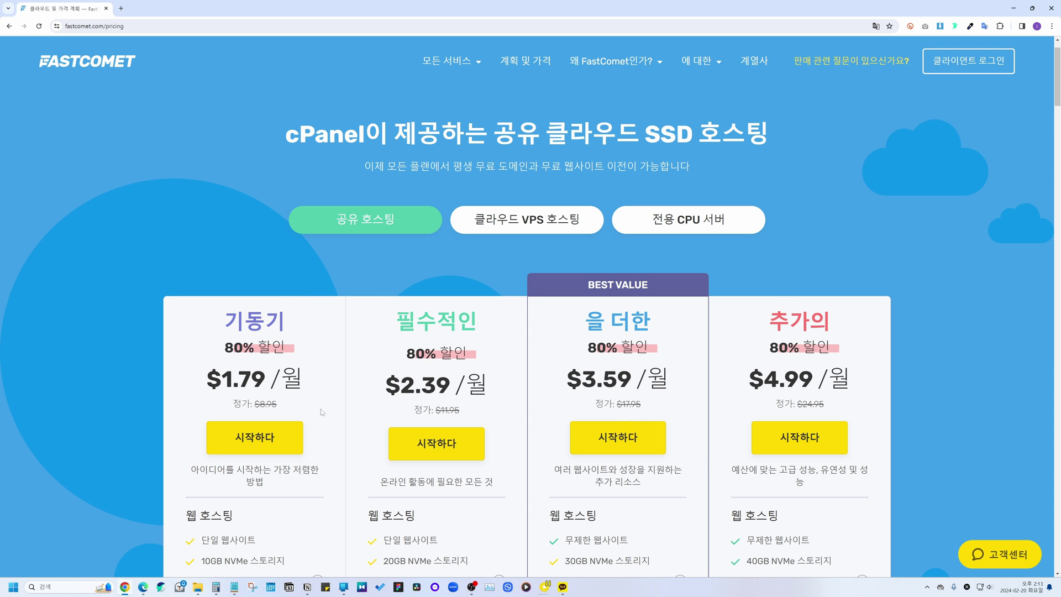
scroll(514, 300, "down", 10)
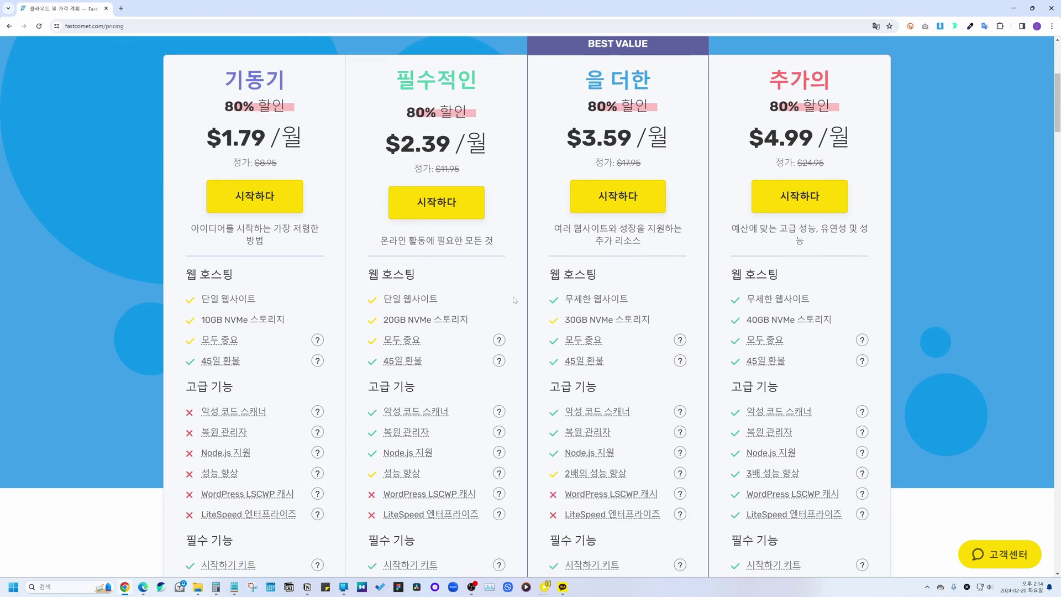
scroll(513, 300, "down", 20)
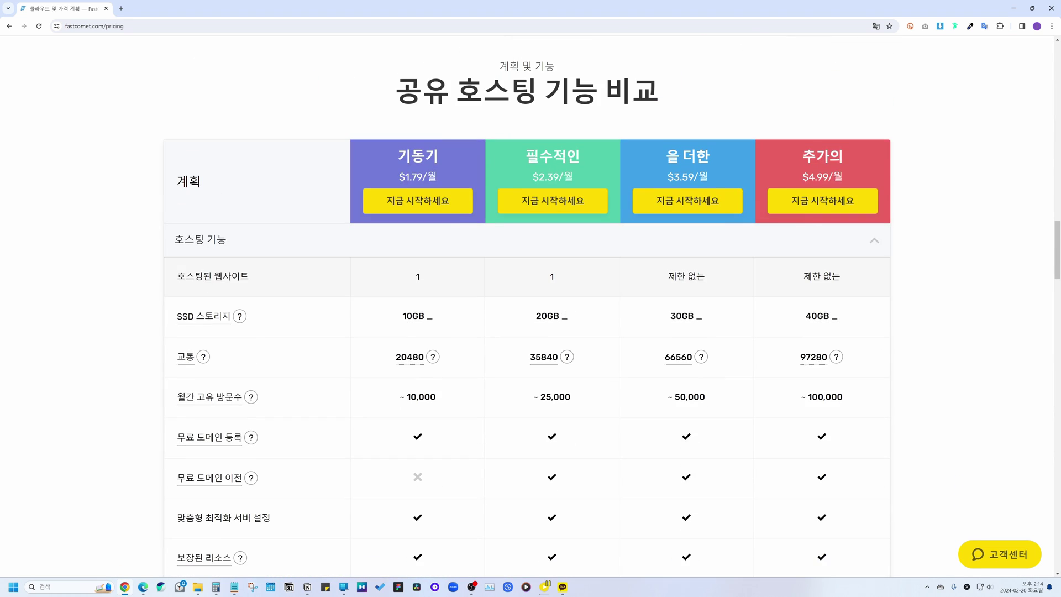
left_click_drag(186, 276, 252, 277)
left_click(353, 286)
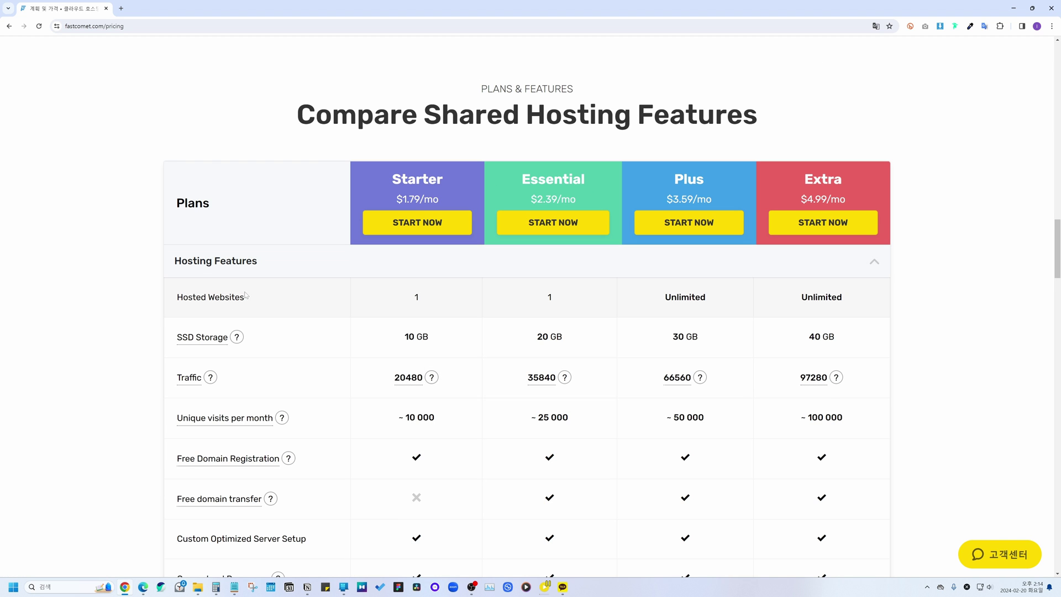
double_click(689, 178)
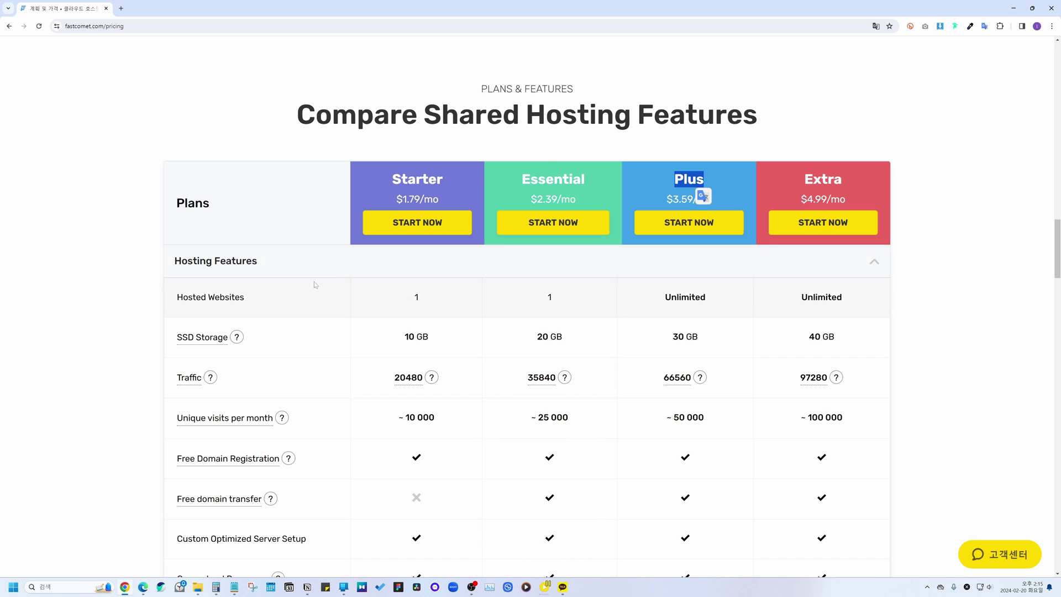
left_click(613, 163)
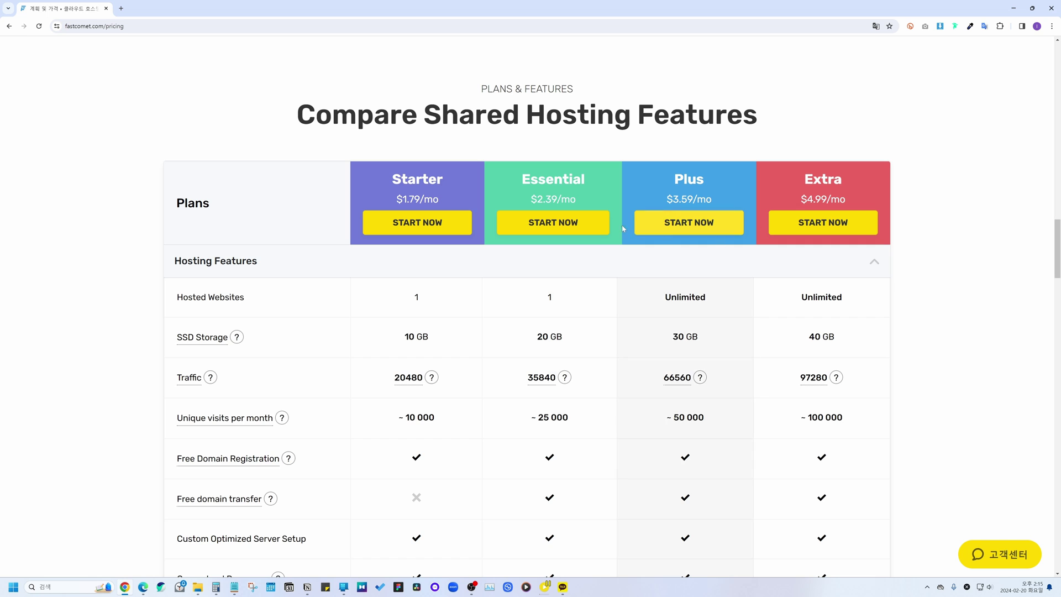
scroll(608, 331, "down", 6)
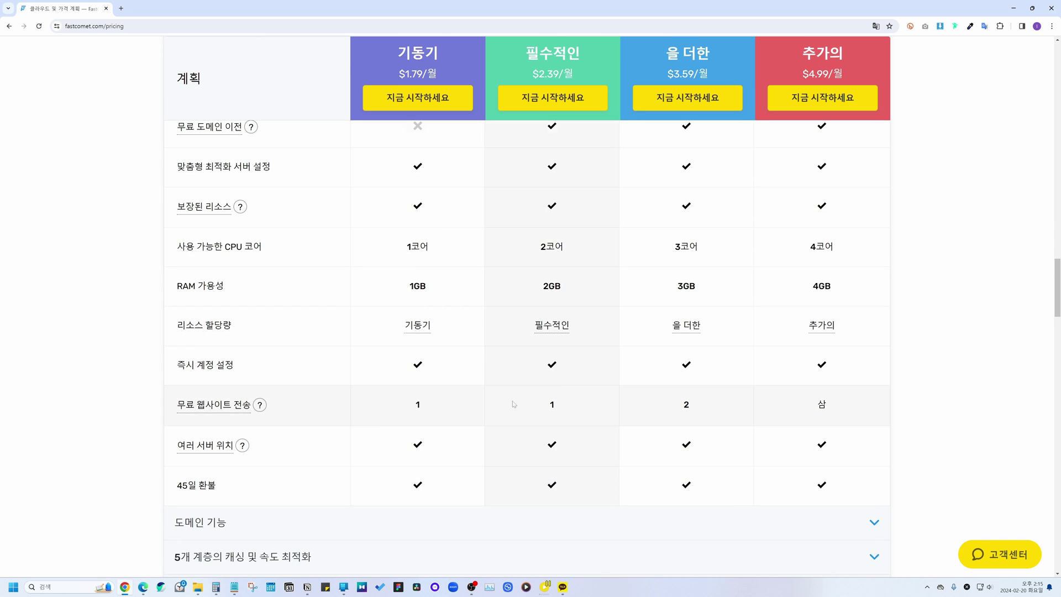
Step: Check the Plus plan's free website transfers, then start ordering the Plus plan
mouse_move(217, 398)
left_click_drag(673, 409, 706, 408)
mouse_move(259, 406)
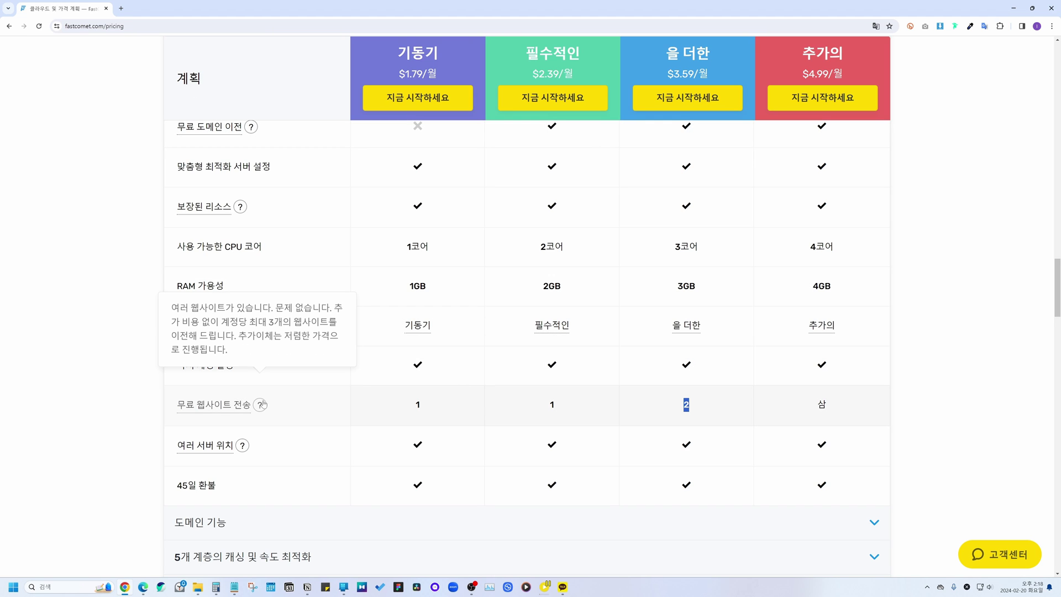
left_click(712, 411)
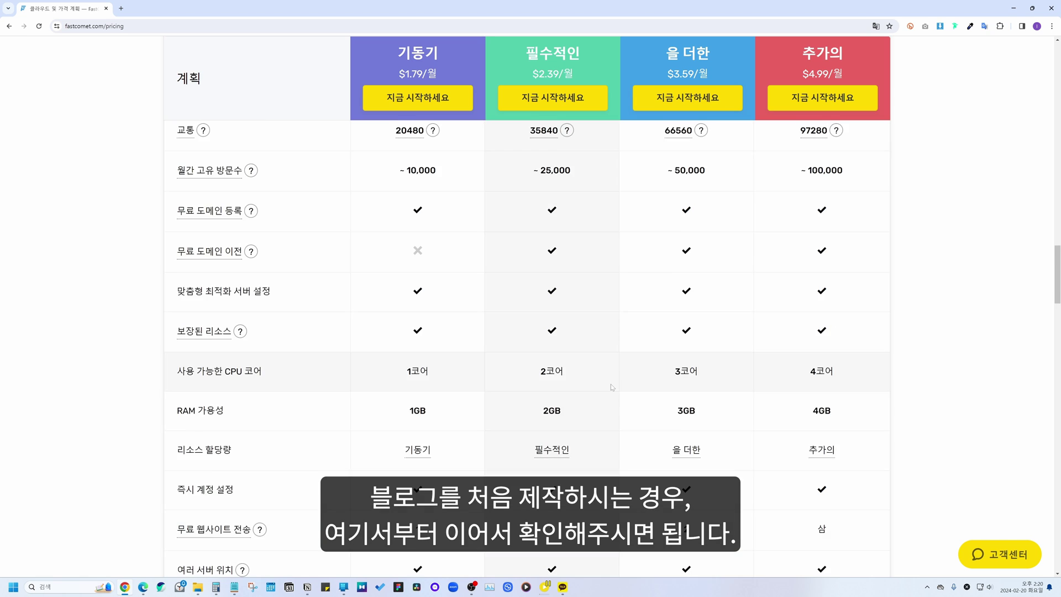
scroll(612, 386, "up", 4)
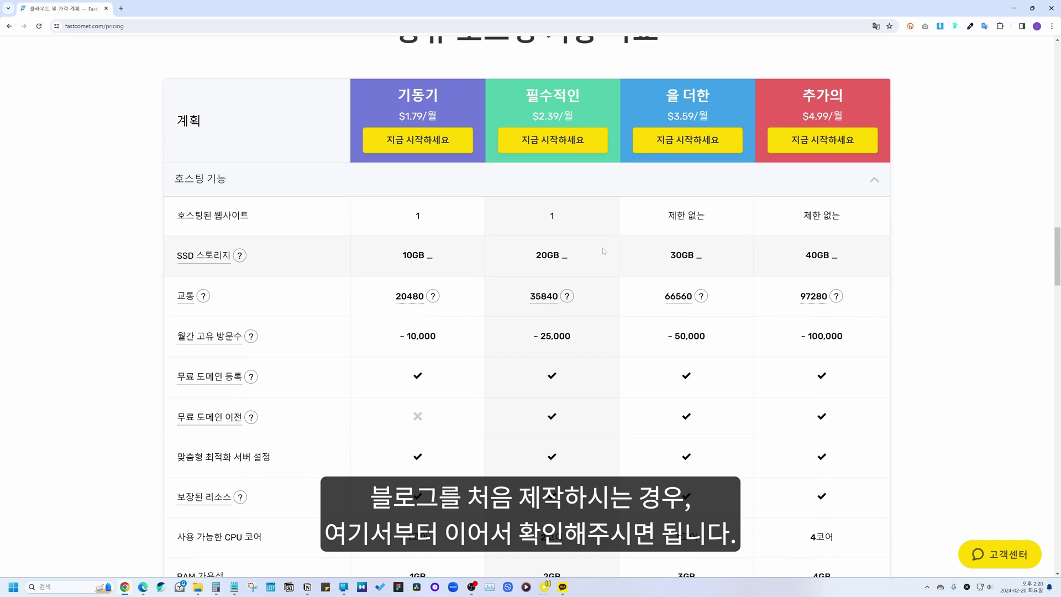
scroll(532, 177, "up", 2)
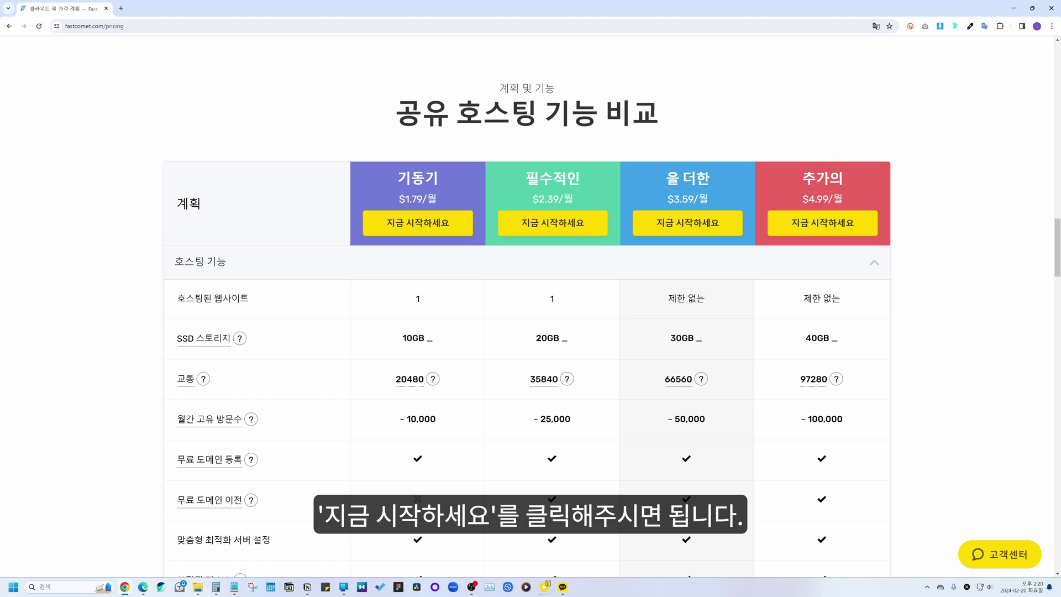
left_click(655, 230)
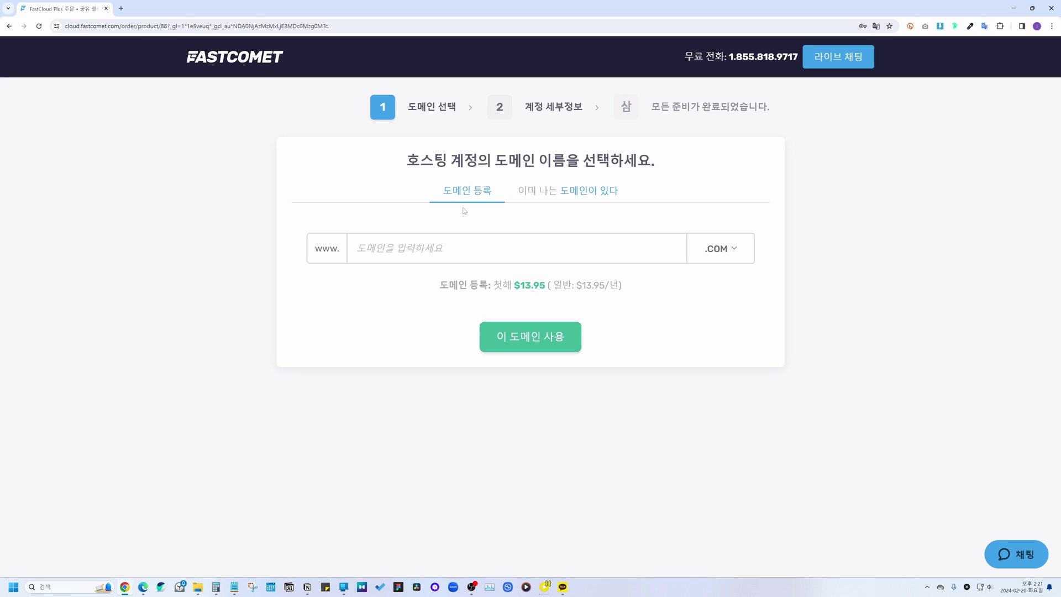
Step: Set the domain step to the 이미 나는 도메인이 있다 (already-owned domain) option
left_click(547, 201)
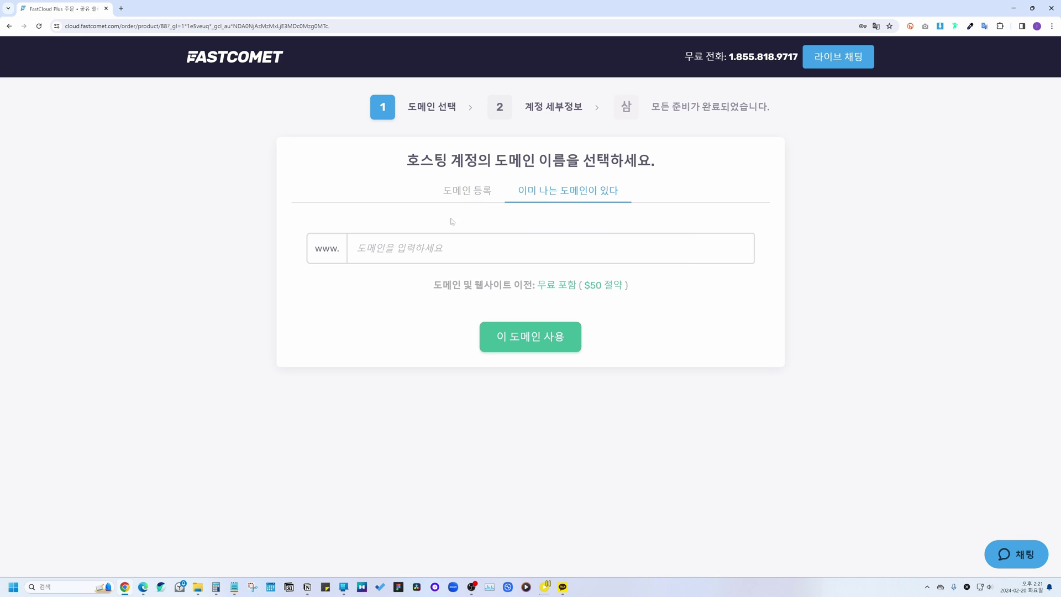
left_click(470, 197)
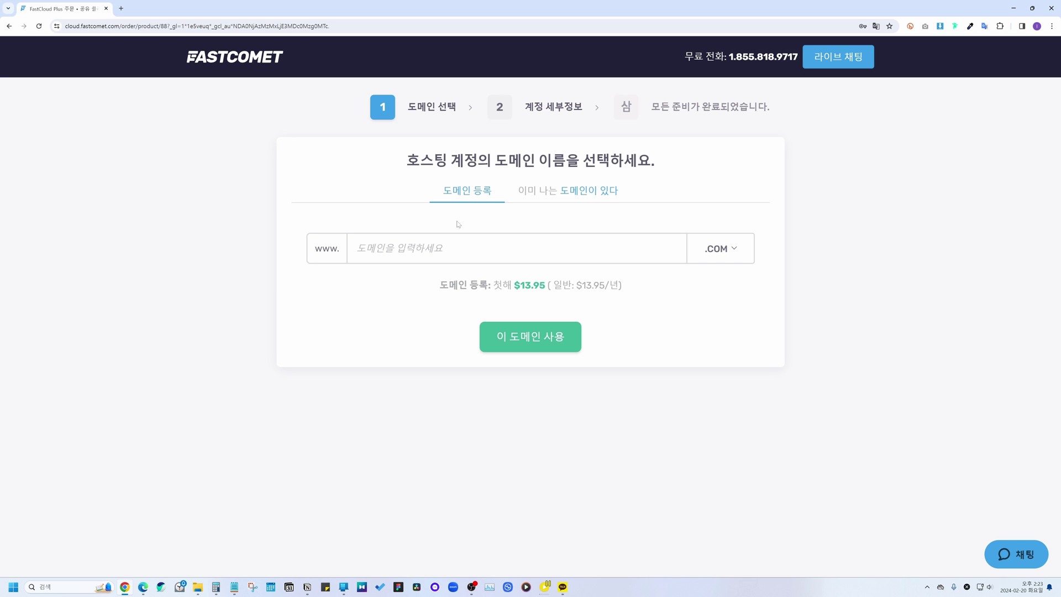
left_click(540, 190)
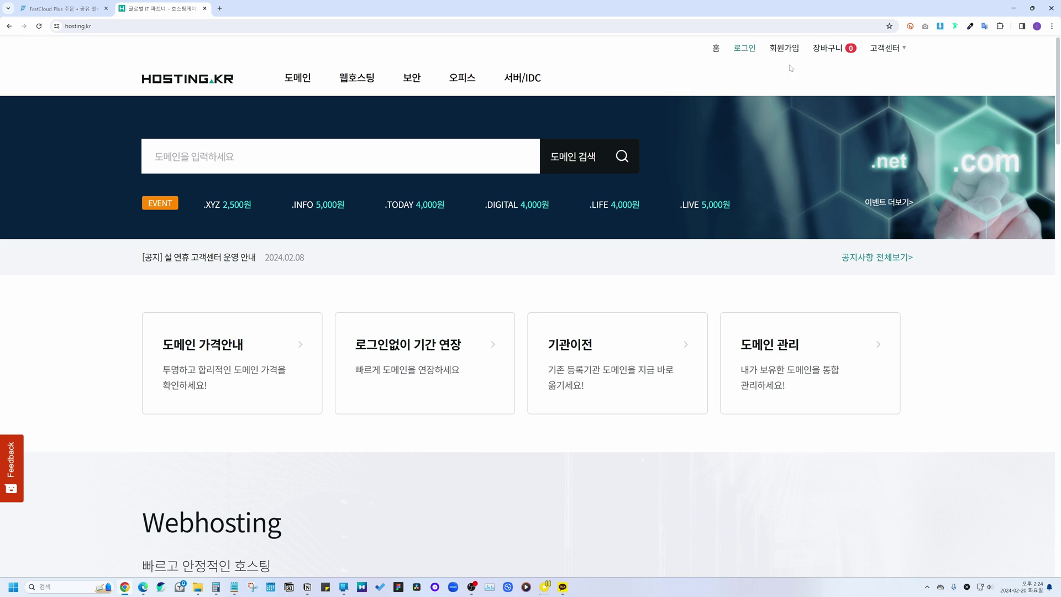
Step: Open Hosting.kr's Megazone sign-up form and review its password requirements
left_click(784, 50)
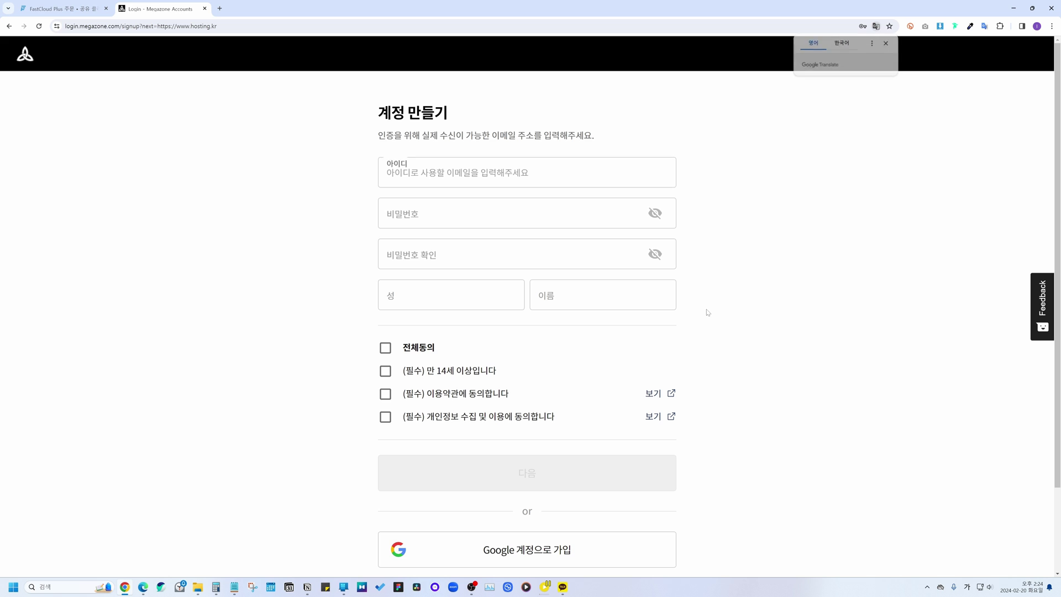
left_click(514, 336)
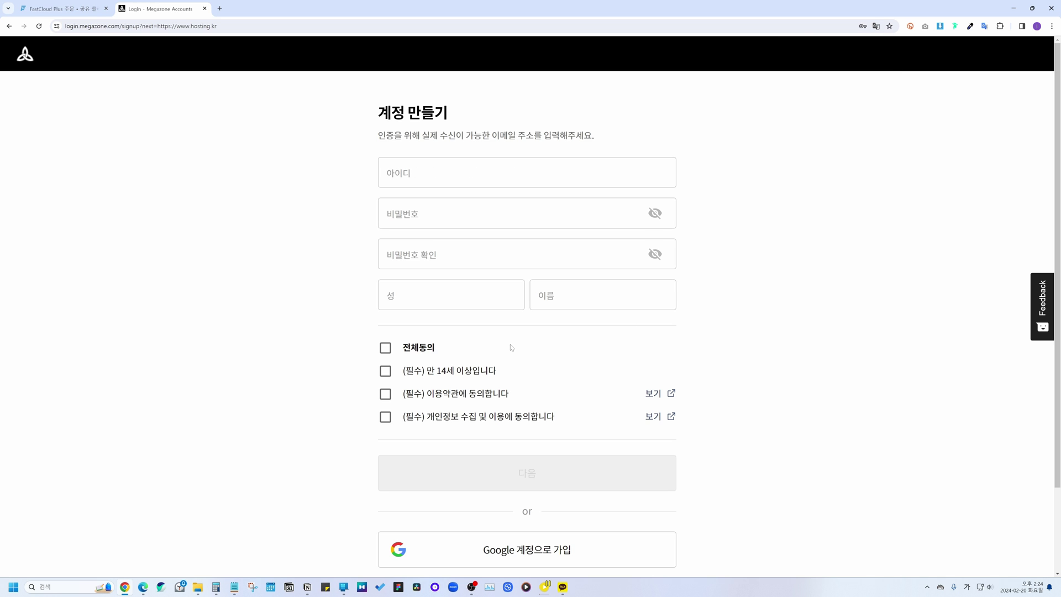
scroll(511, 347, "down", 3)
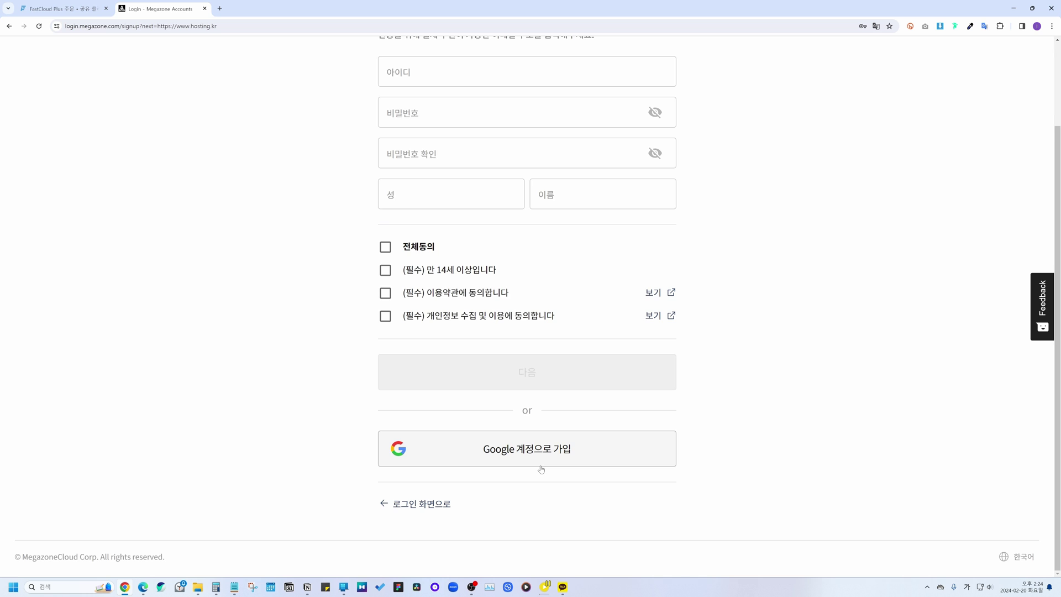
scroll(541, 469, "up", 2)
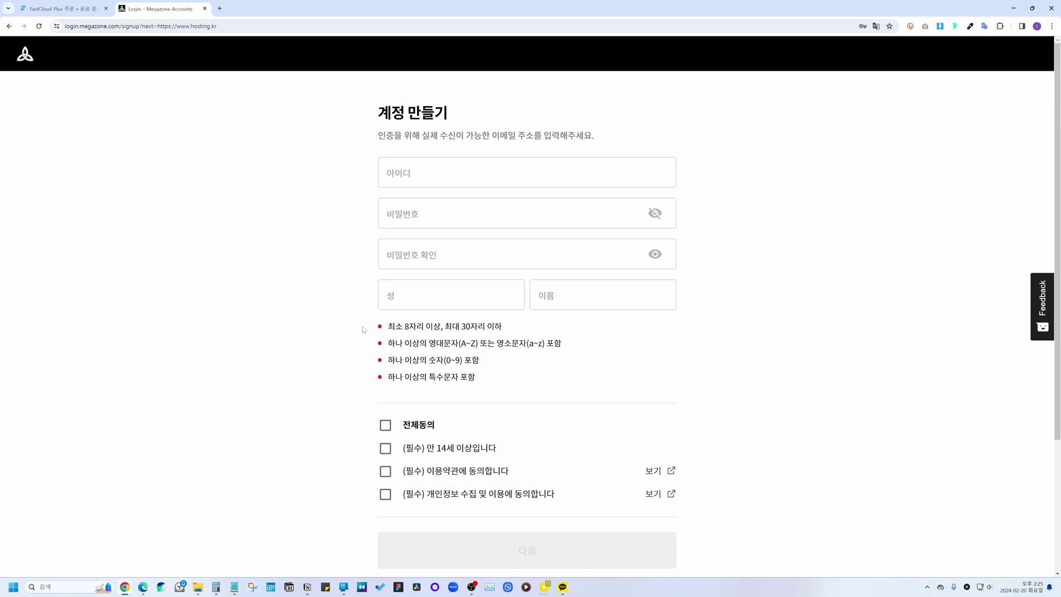
left_click_drag(395, 326, 551, 392)
left_click(621, 361)
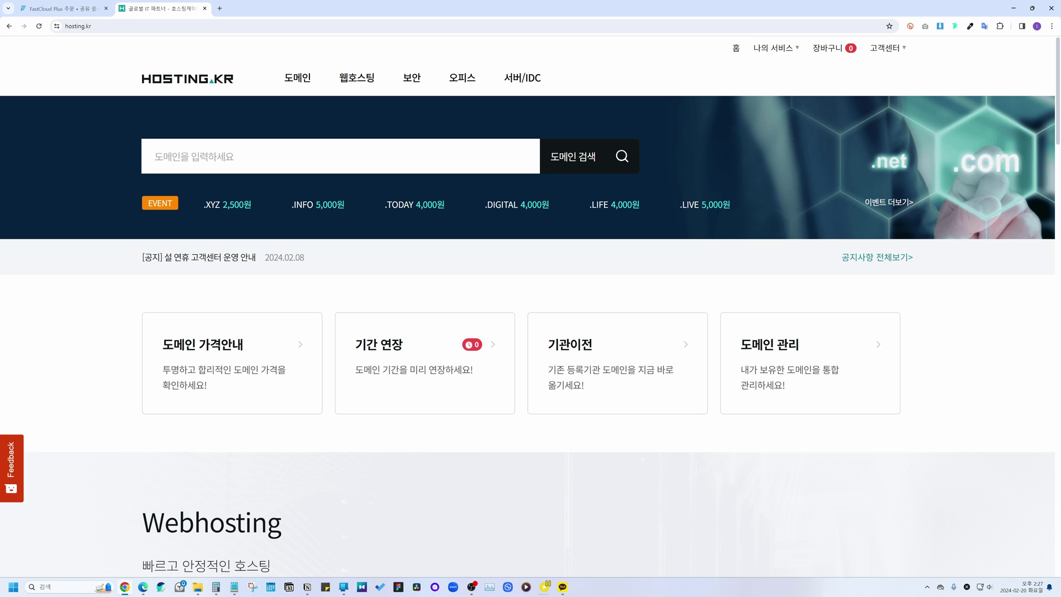
Step: Search Hosting.kr for availability of the blog-demo domain name
left_click(242, 165)
type("leeyonghyunblogdemo")
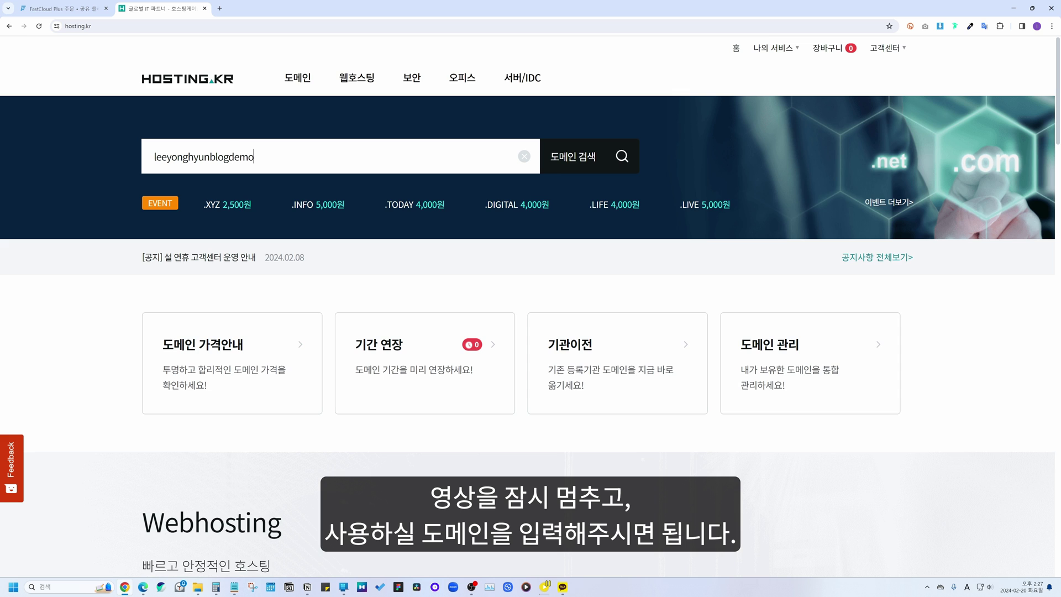
type("site")
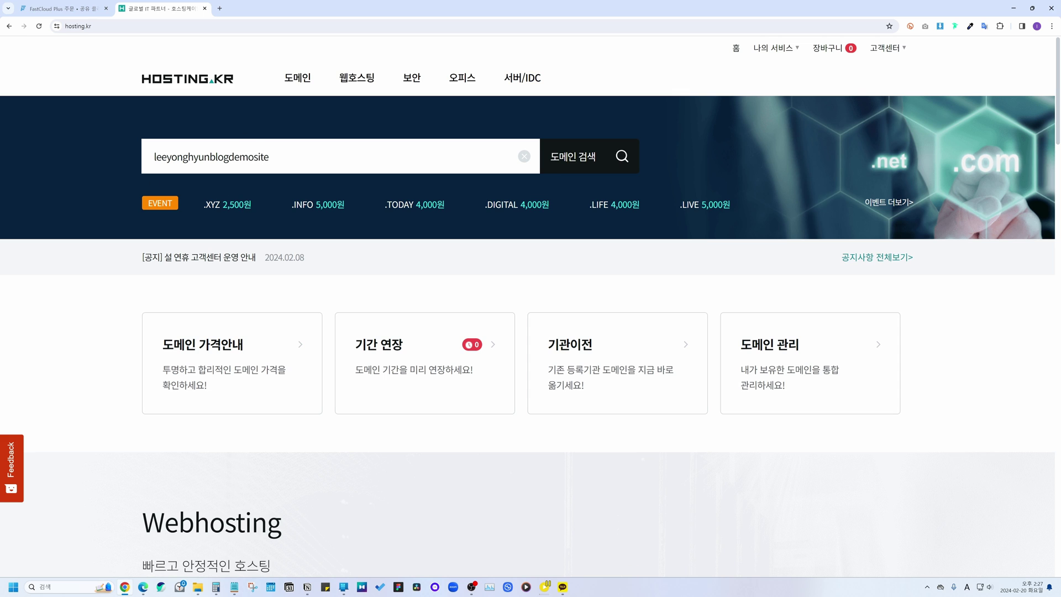
left_click(575, 166)
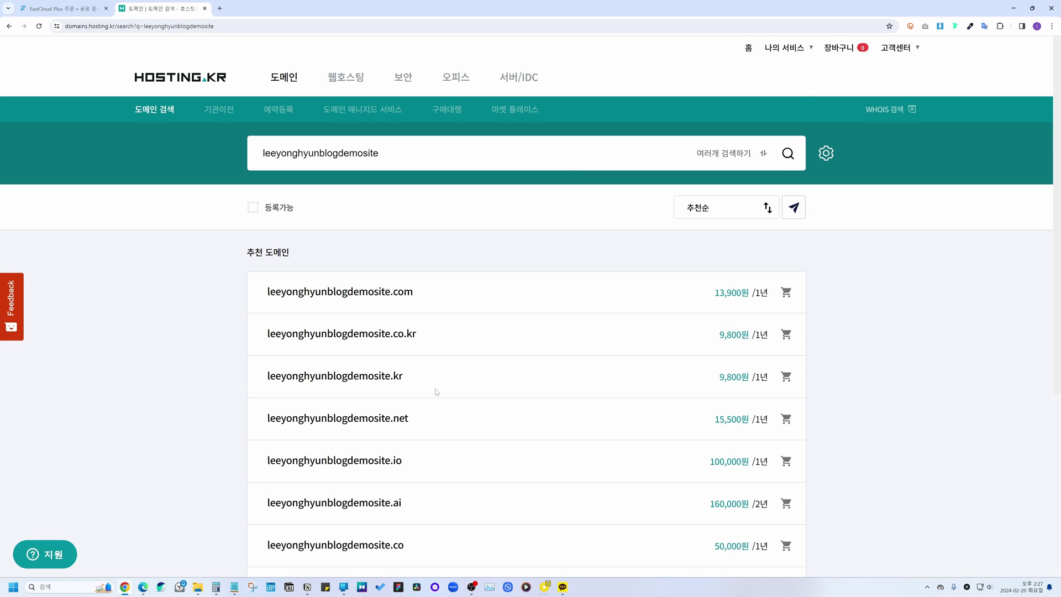
scroll(437, 391, "down", 3)
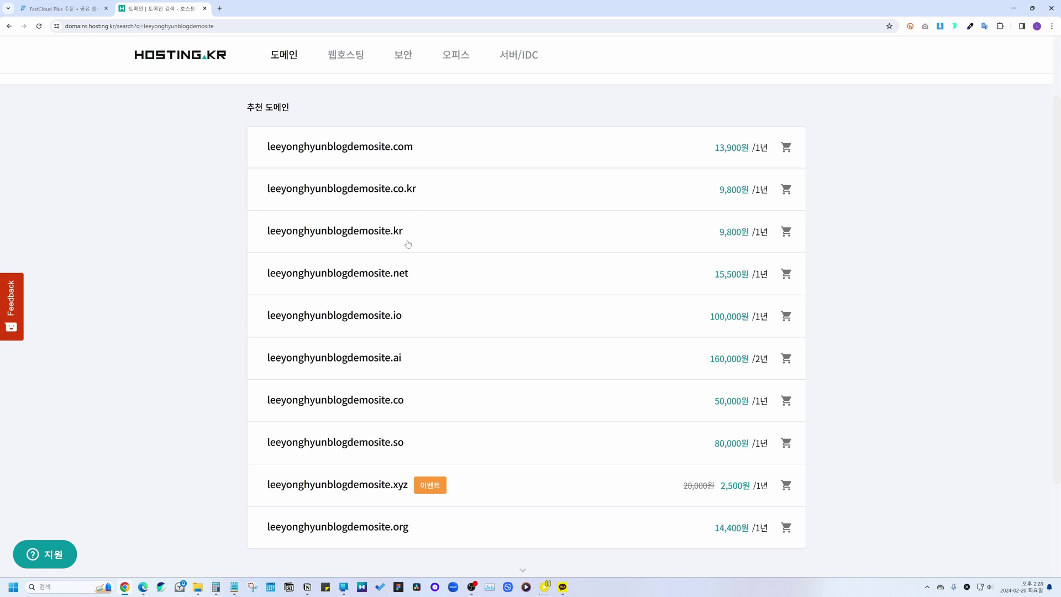
scroll(408, 243, "up", 2)
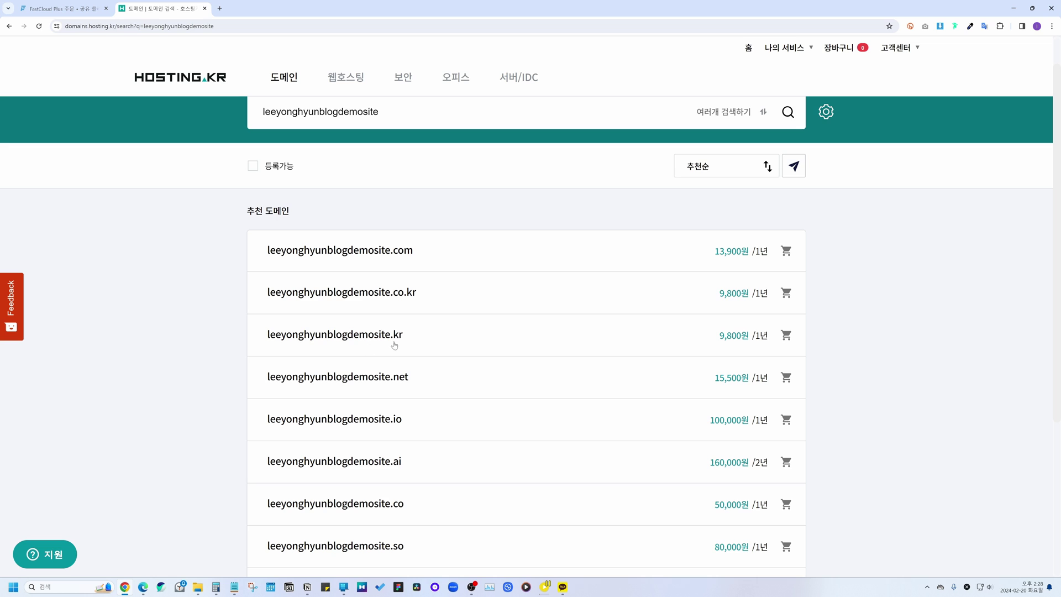
Step: Add the .kr domain to the cart for 1년 at 9,800원 and proceed to checkout
left_click(787, 336)
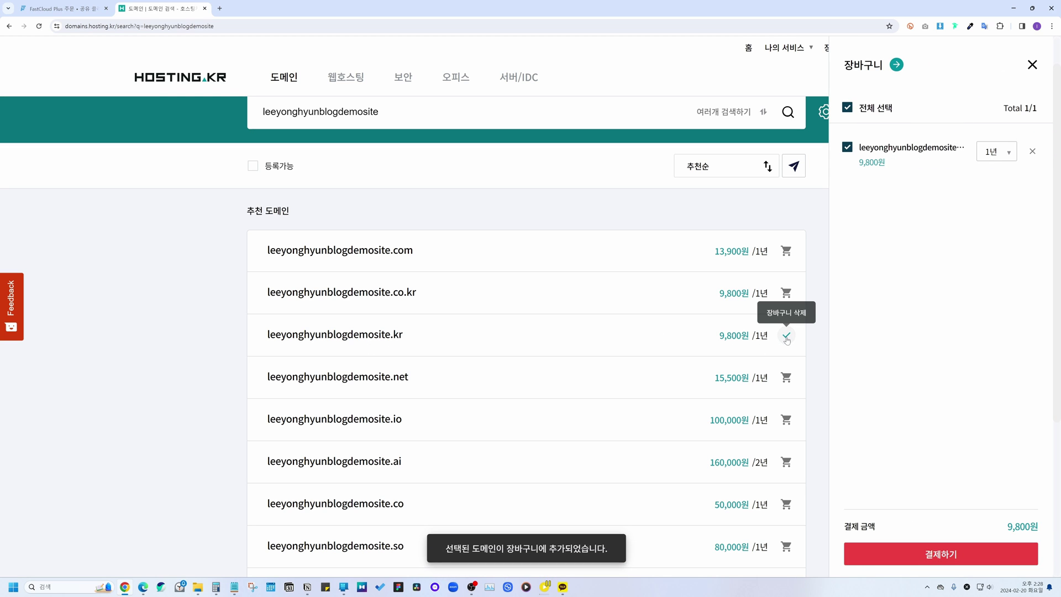
left_click(1000, 152)
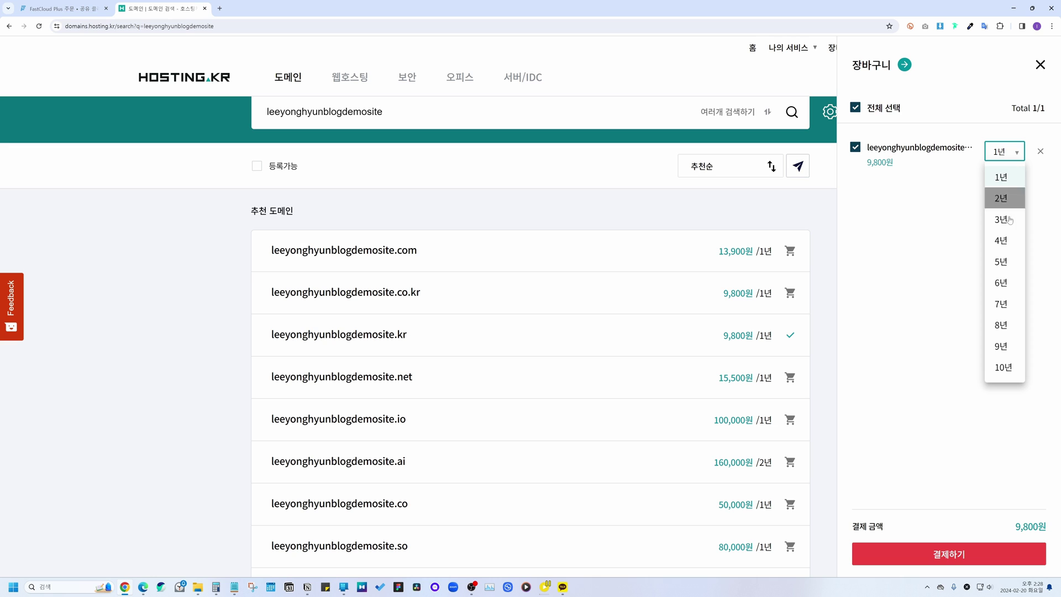
left_click(1002, 177)
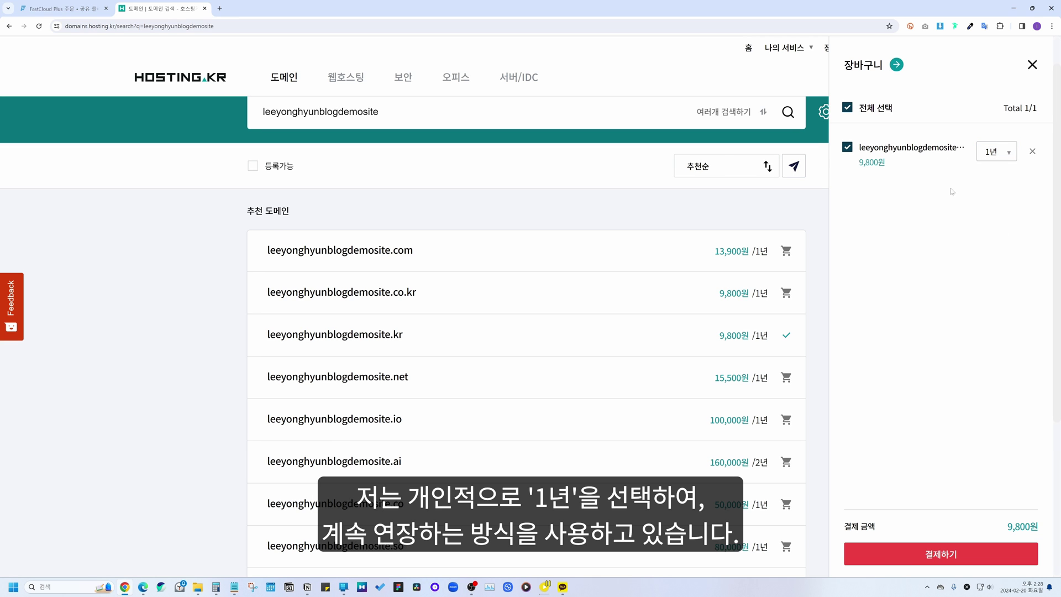
left_click(951, 553)
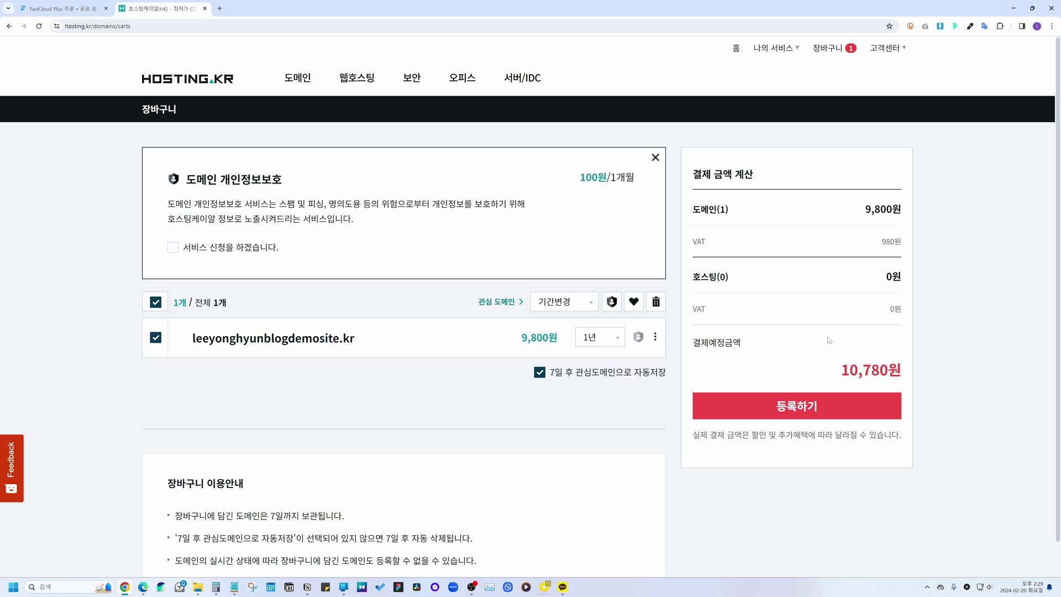
Step: Complete the domain order form and pay the 10,780원 total by credit card
left_click(798, 409)
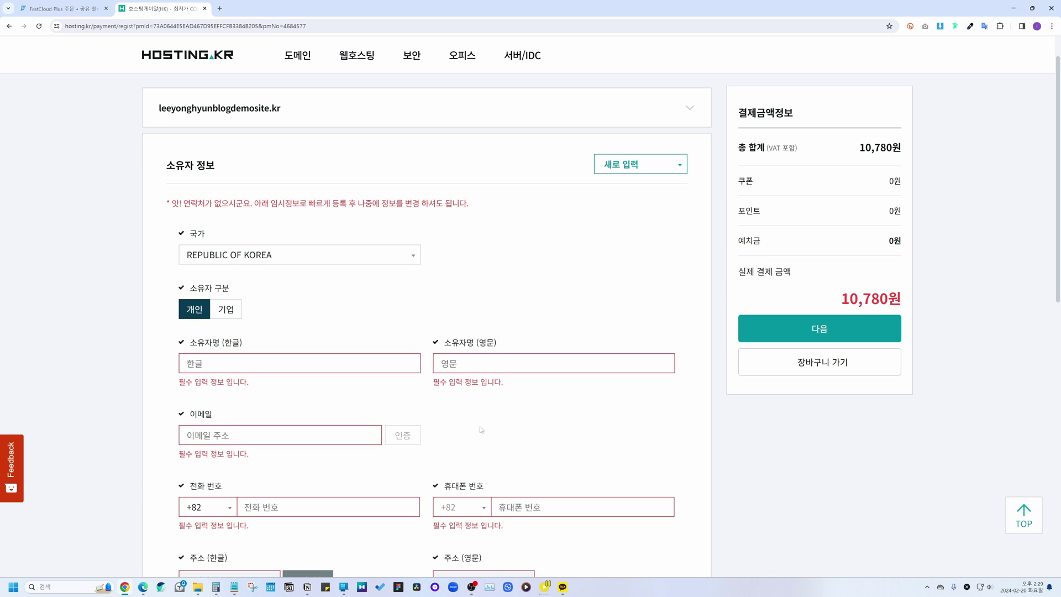
scroll(349, 302, "down", 3)
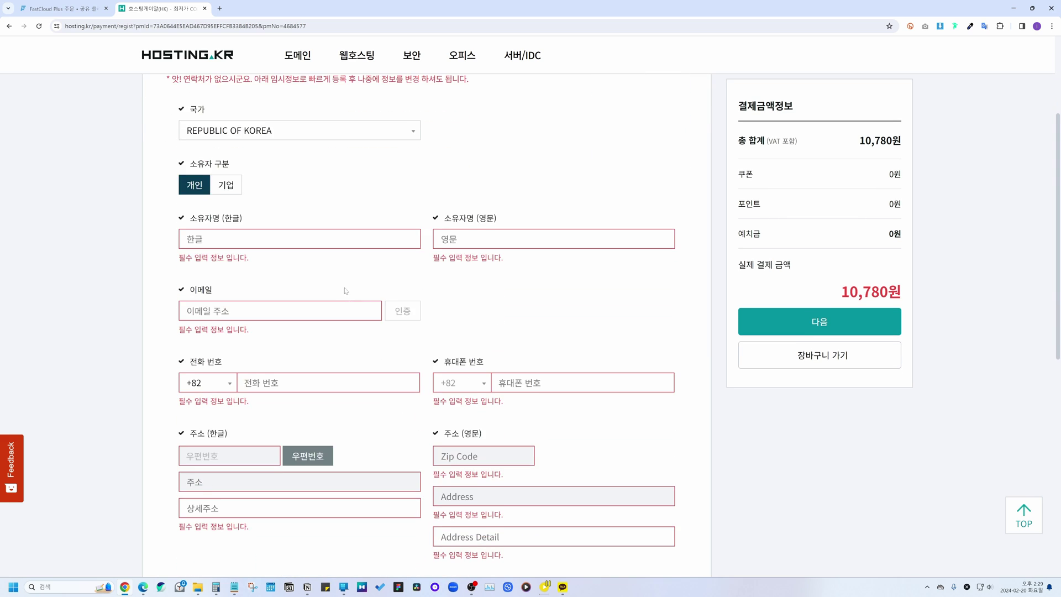
scroll(346, 292, "up", 2)
scroll(221, 298, "down", 1)
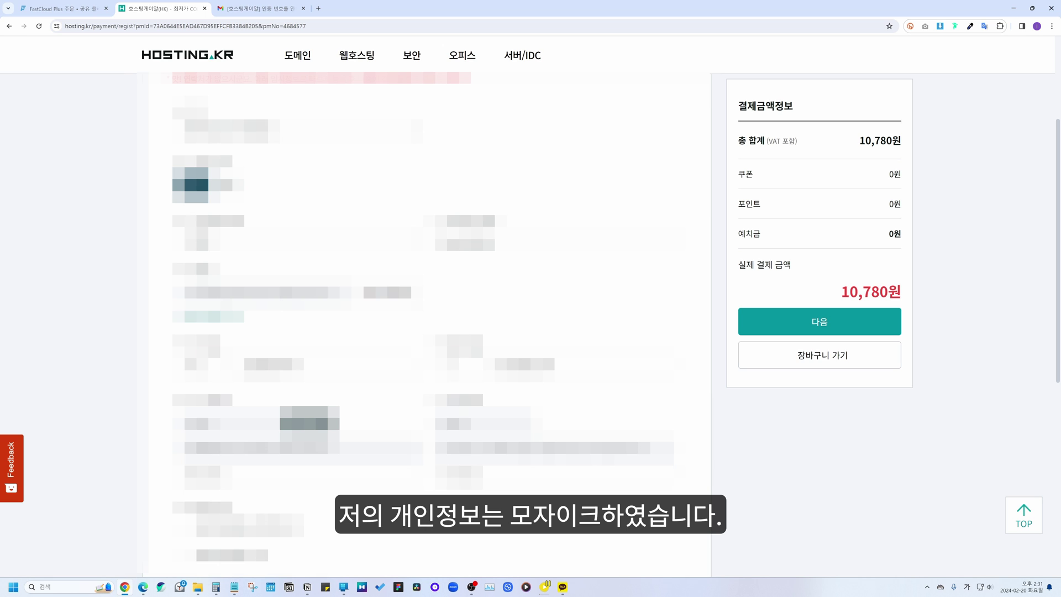
scroll(426, 320, "down", 1)
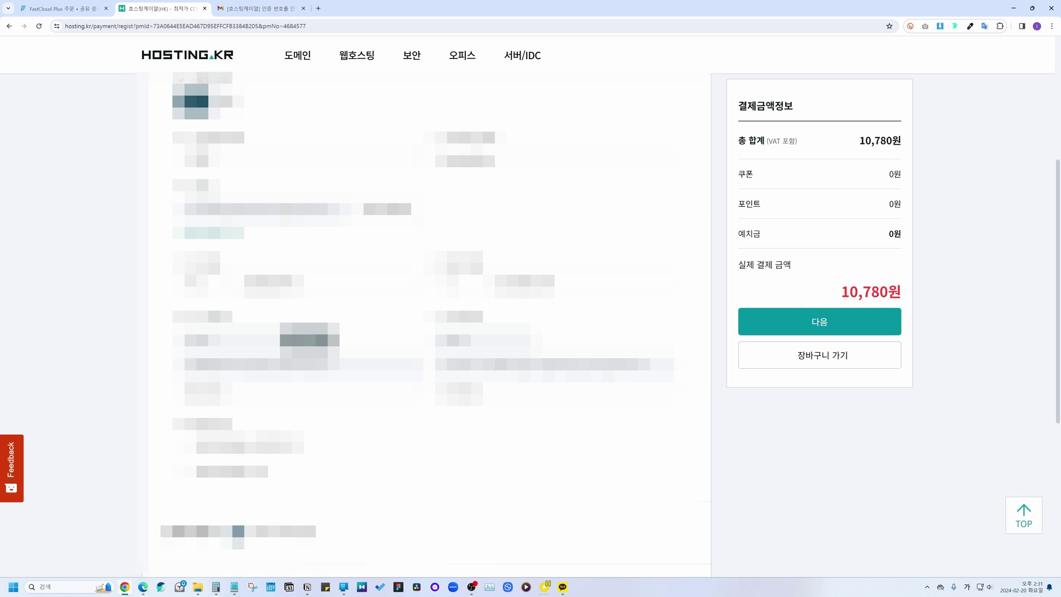
scroll(419, 268, "down", 5)
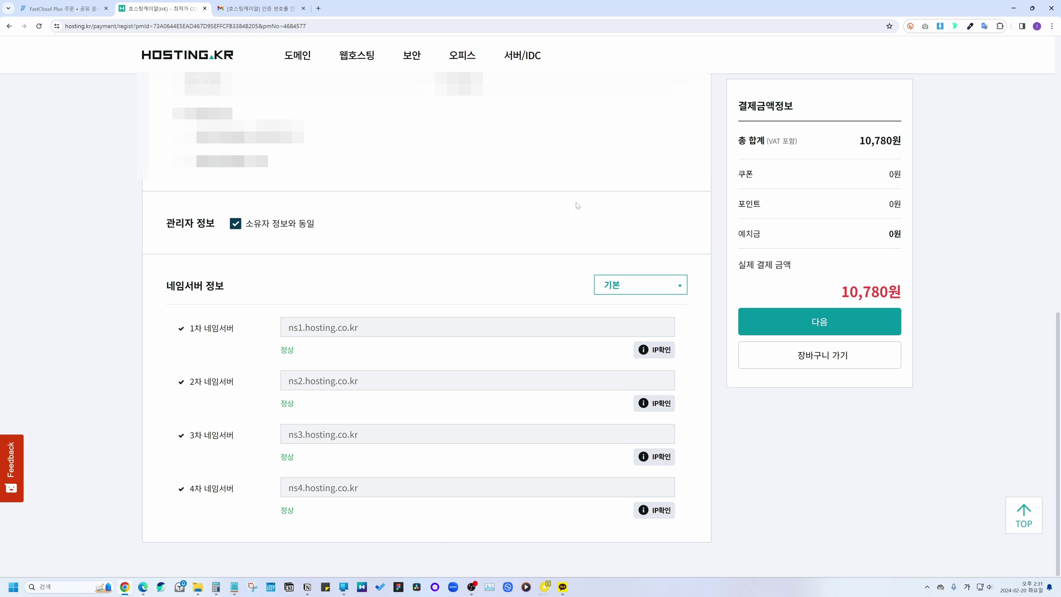
left_click(806, 326)
scroll(193, 446, "down", 3)
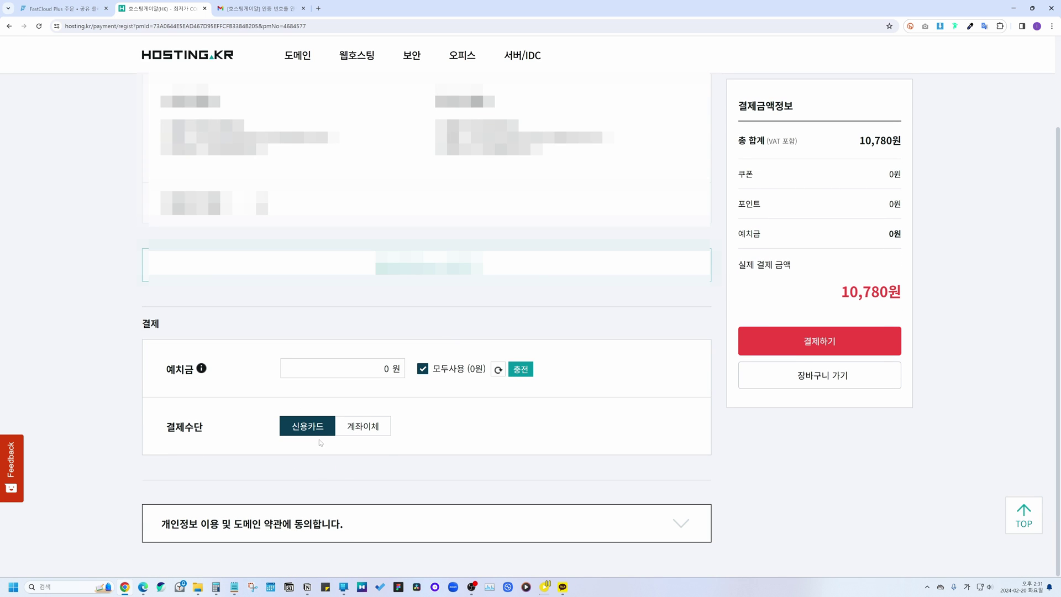
left_click(785, 345)
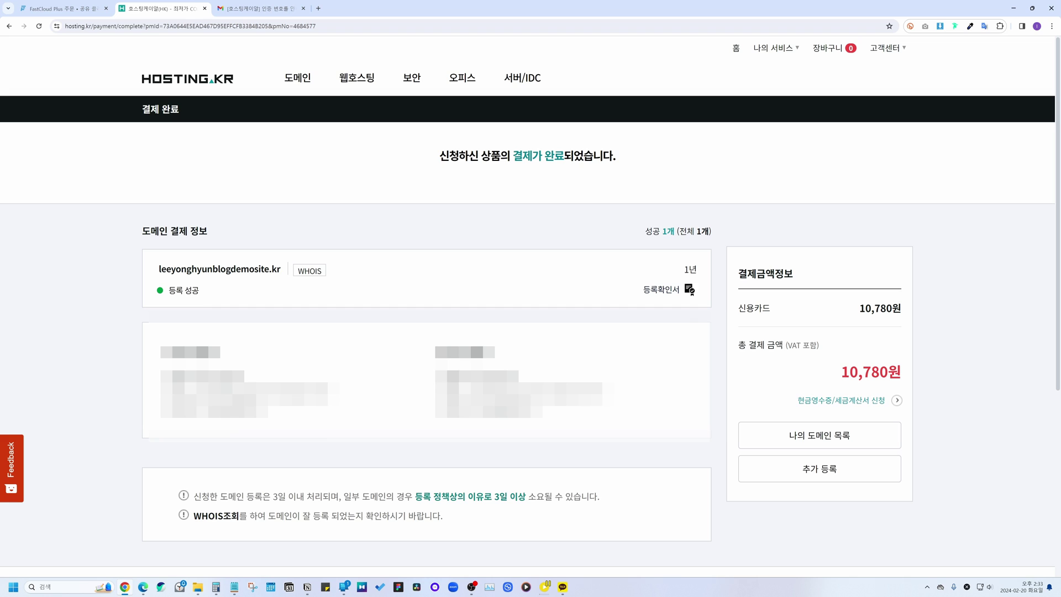
Step: Return to the Hosting.kr home page and focus FastComet's owned-domain field
left_click_drag(439, 156, 615, 155)
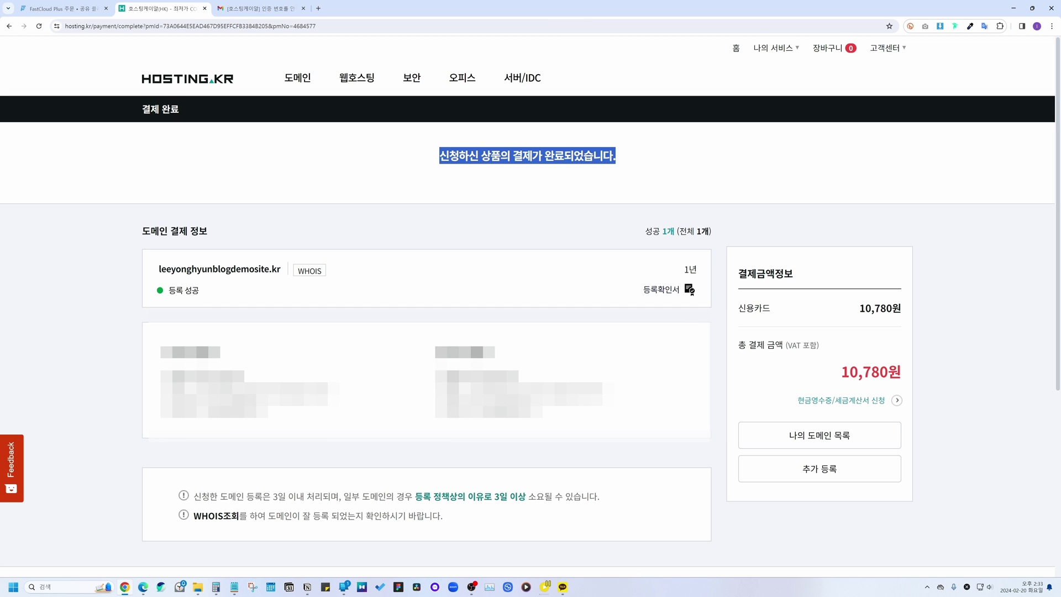
left_click(722, 151)
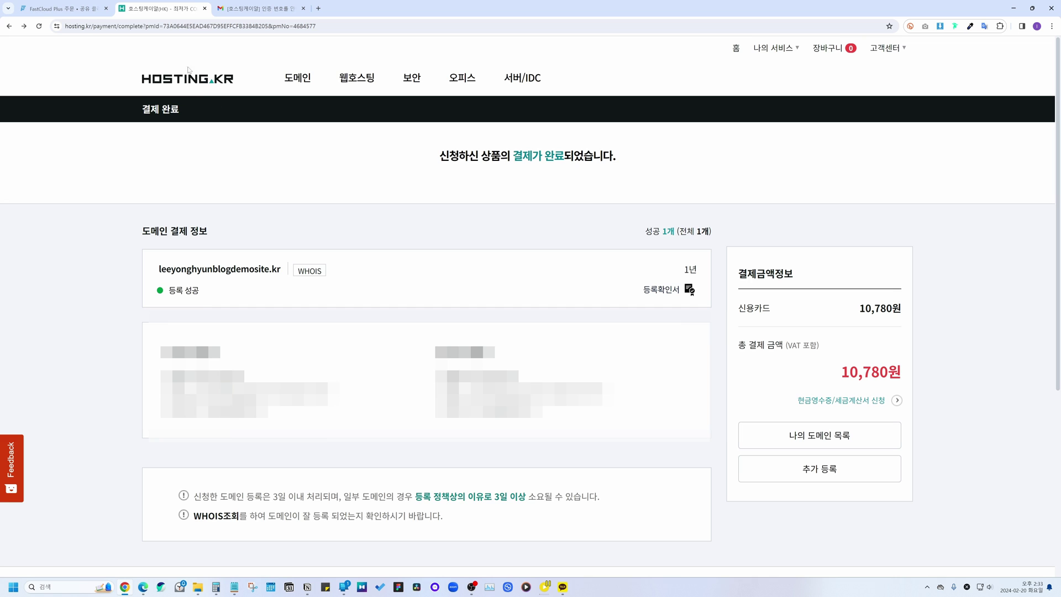
left_click(199, 82)
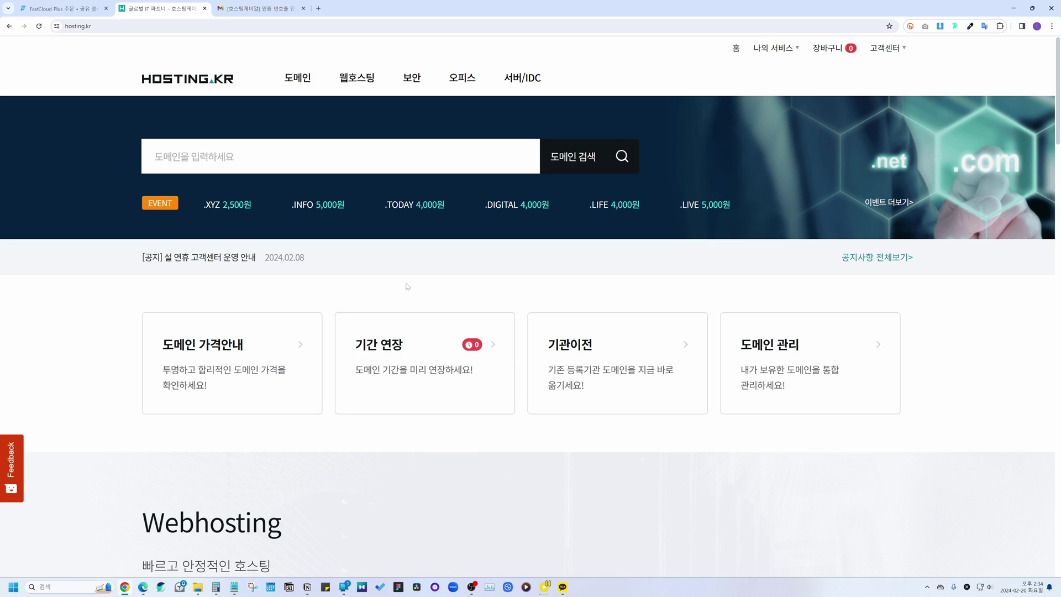
left_click(64, 9)
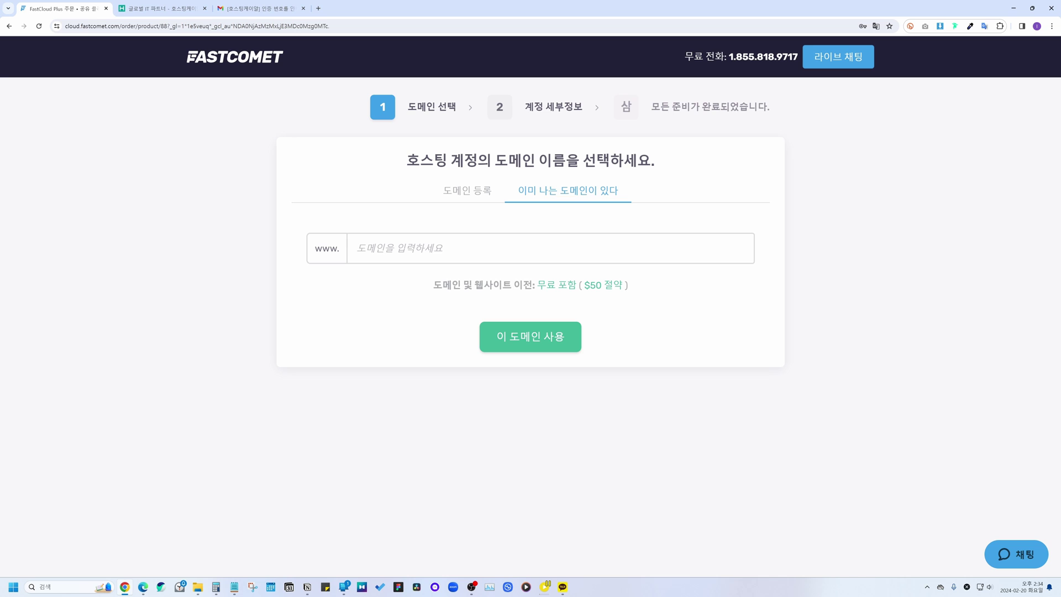
left_click(357, 248)
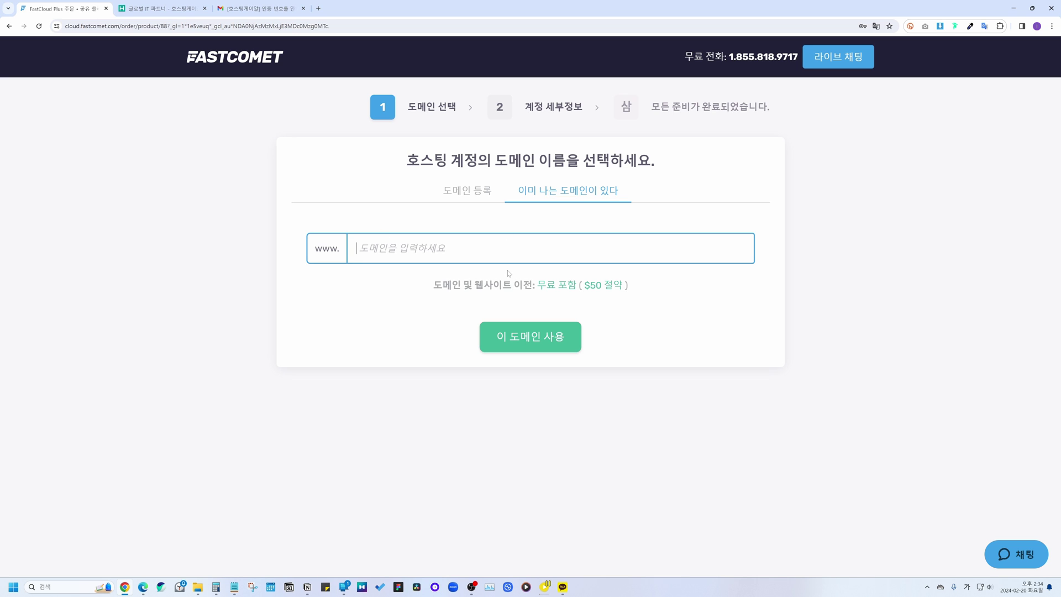
Step: Open 나의 서비스 > 도메인 관리 to list the new .kr domain, expiring 2025-02-20
key("ctrl+Tab")
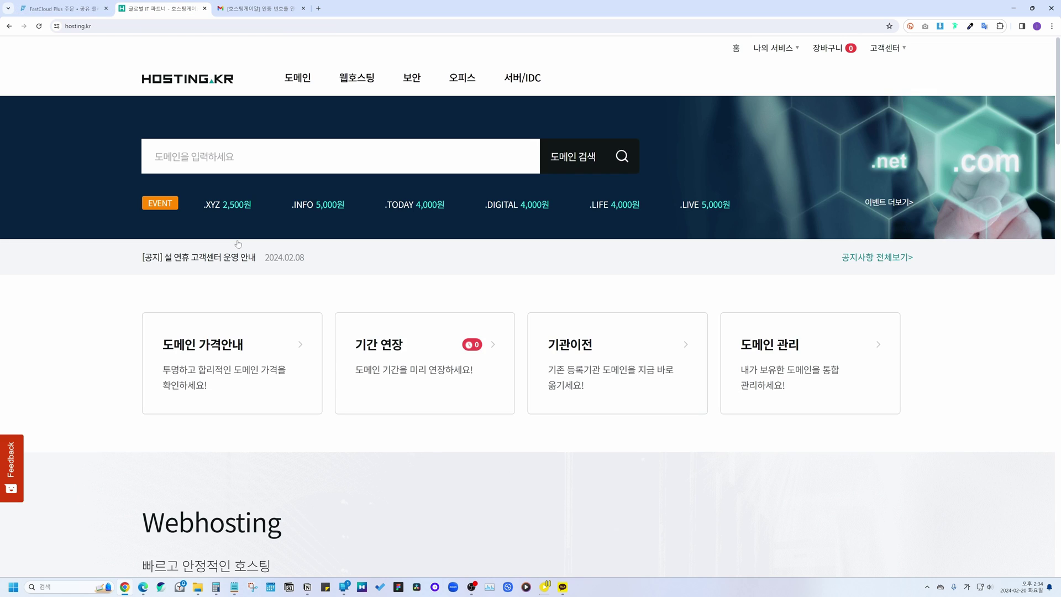
left_click(797, 50)
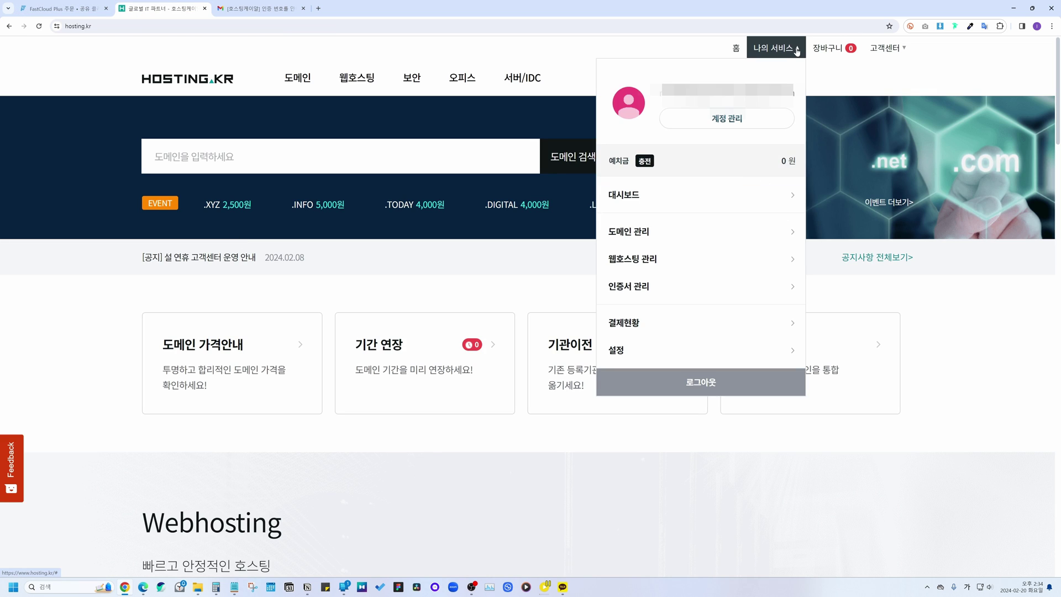
left_click(639, 234)
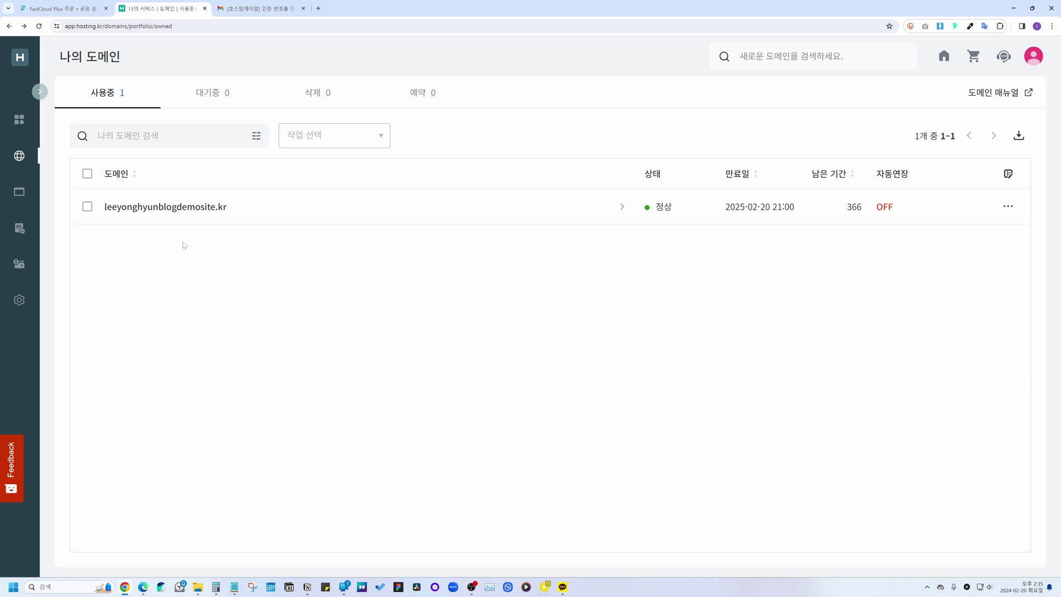
Step: Paste the new .kr domain into FastComet's owned-domain field and use it for the order
left_click(102, 3)
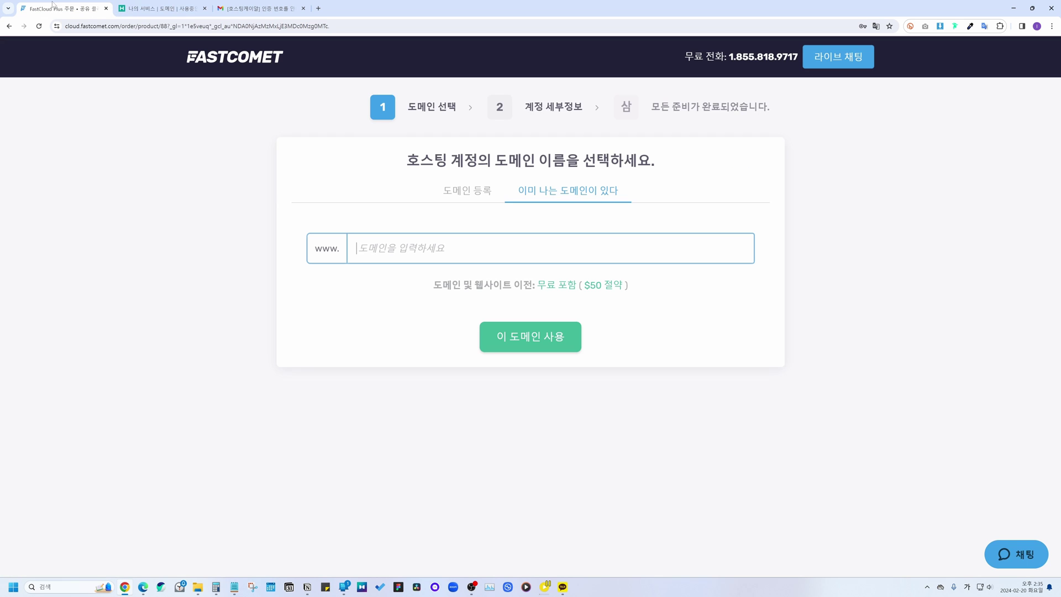
type("leeyonghyunblogdemosite.kr")
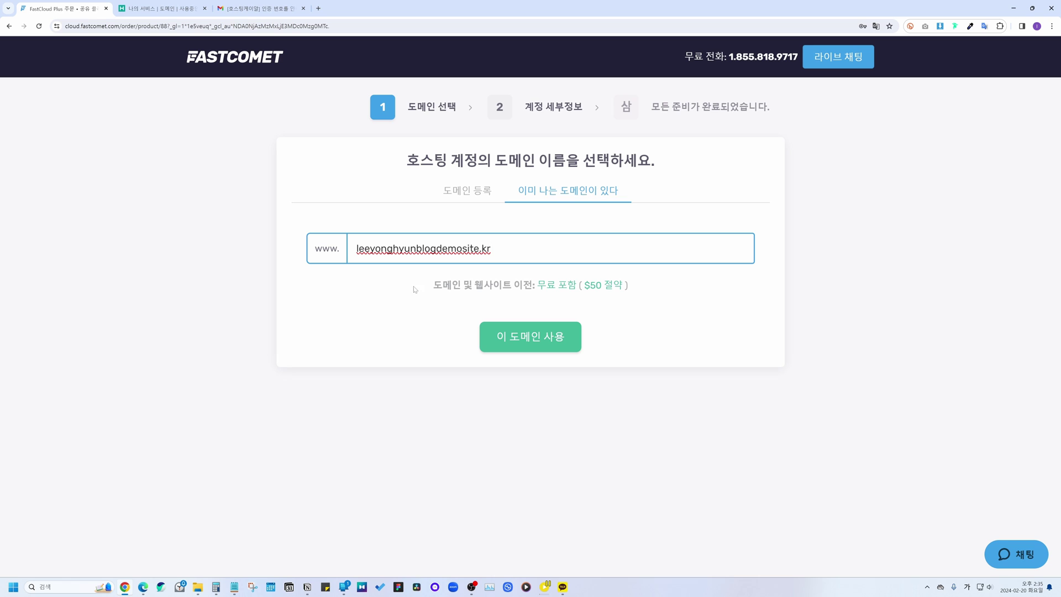
left_click(398, 290)
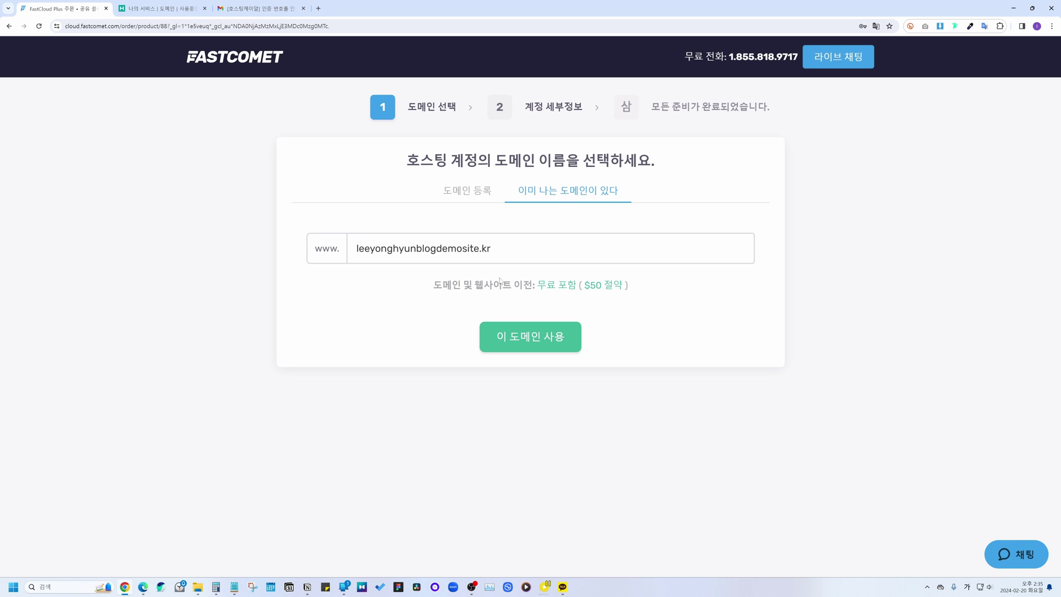
left_click(550, 339)
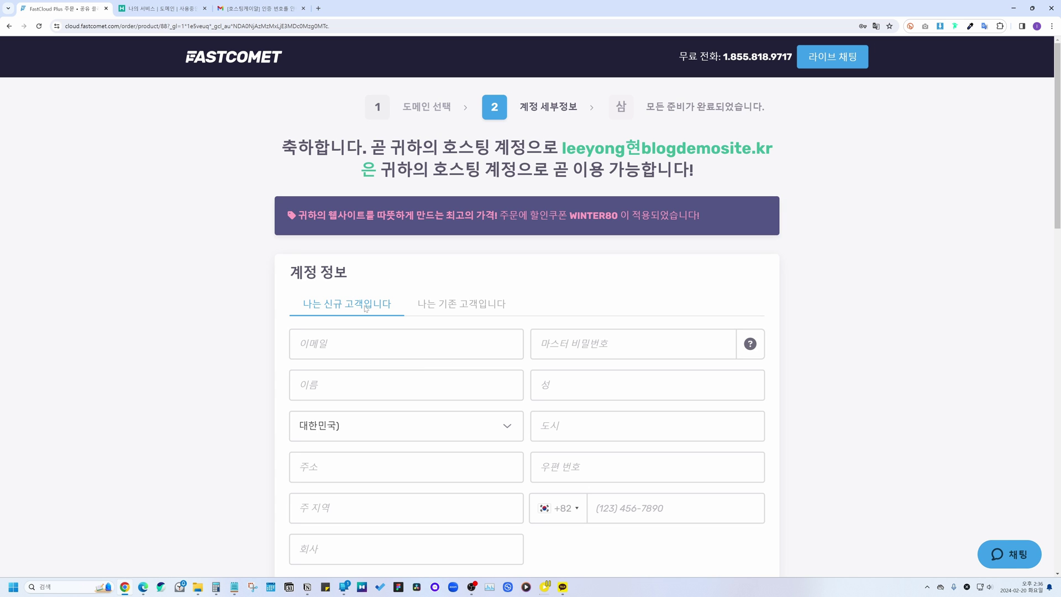
scroll(359, 283, "down", 1)
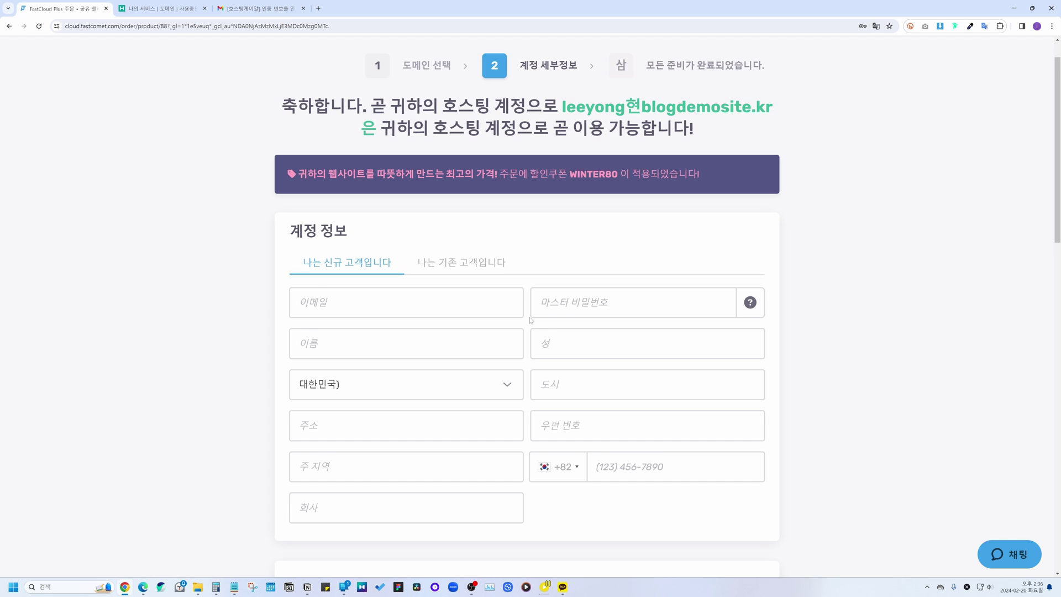
scroll(531, 320, "down", 1)
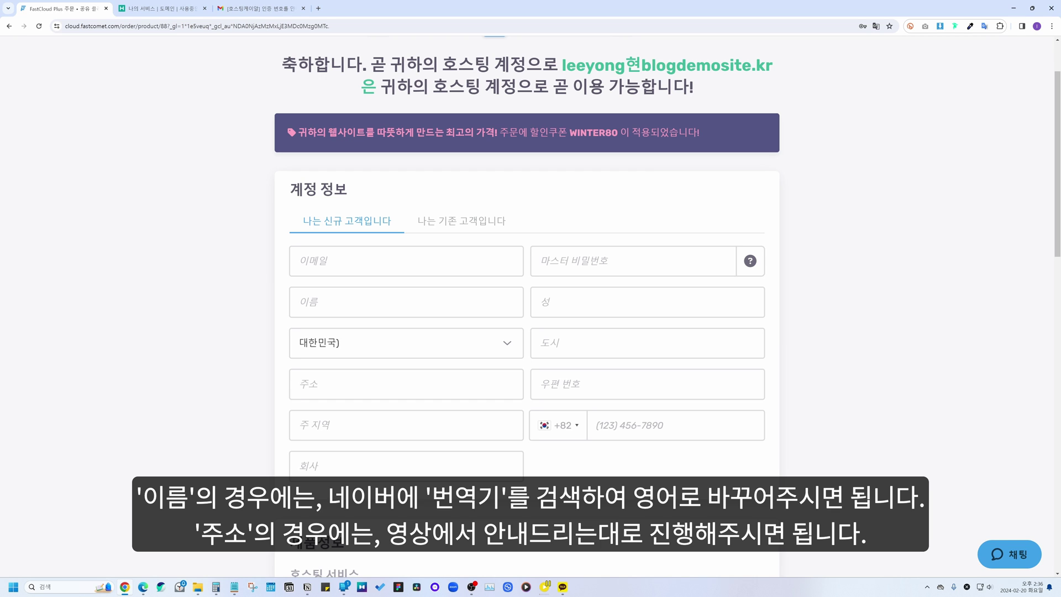
left_click(323, 5)
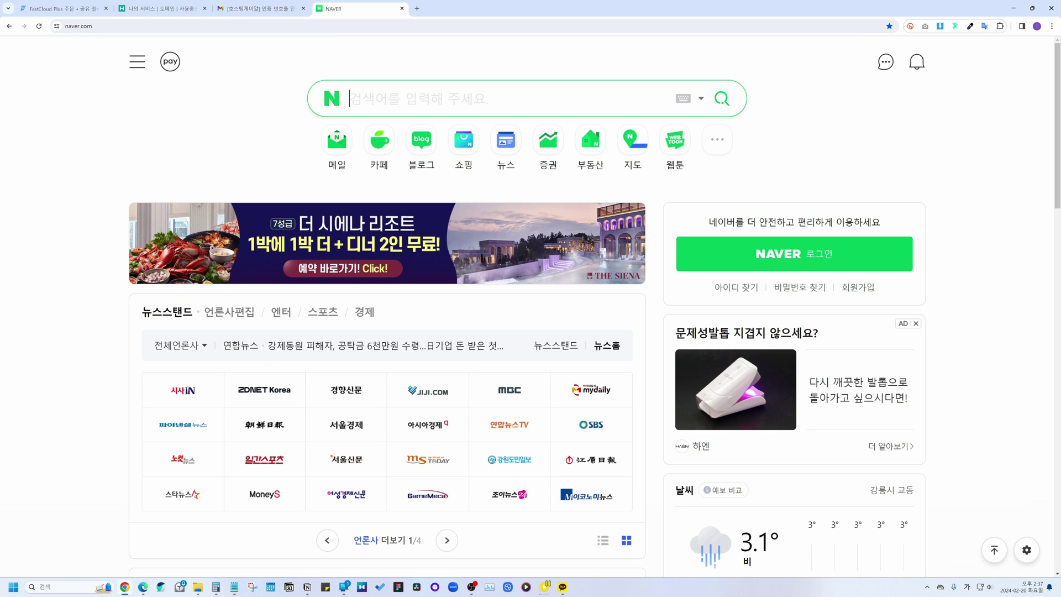
Step: Look up 강남구청's English address and postal code 06099 with Naver's 영어주소 search
type("영어주소")
key("Return")
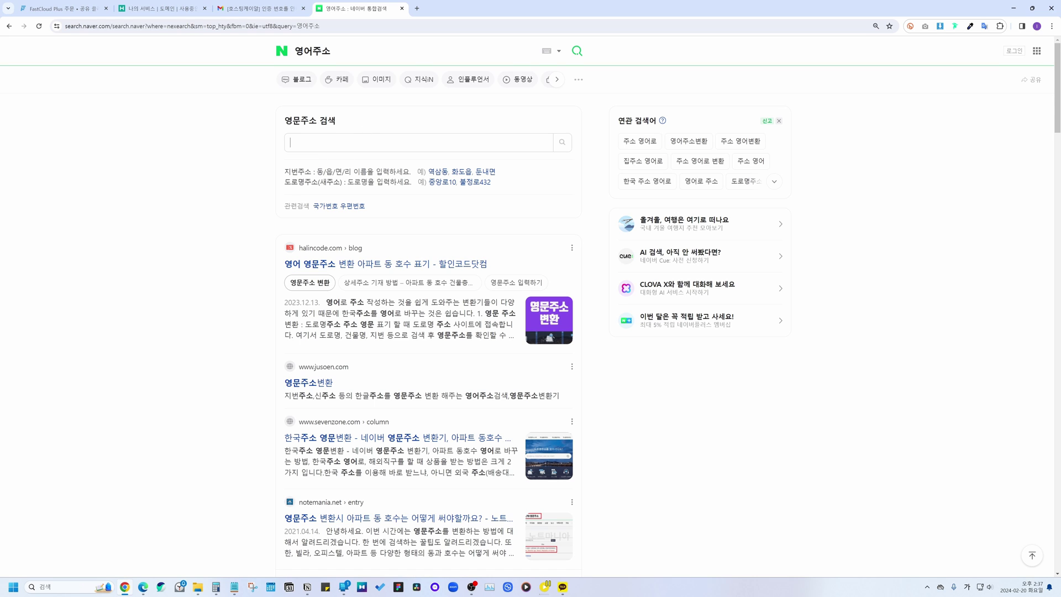
type("강남구청")
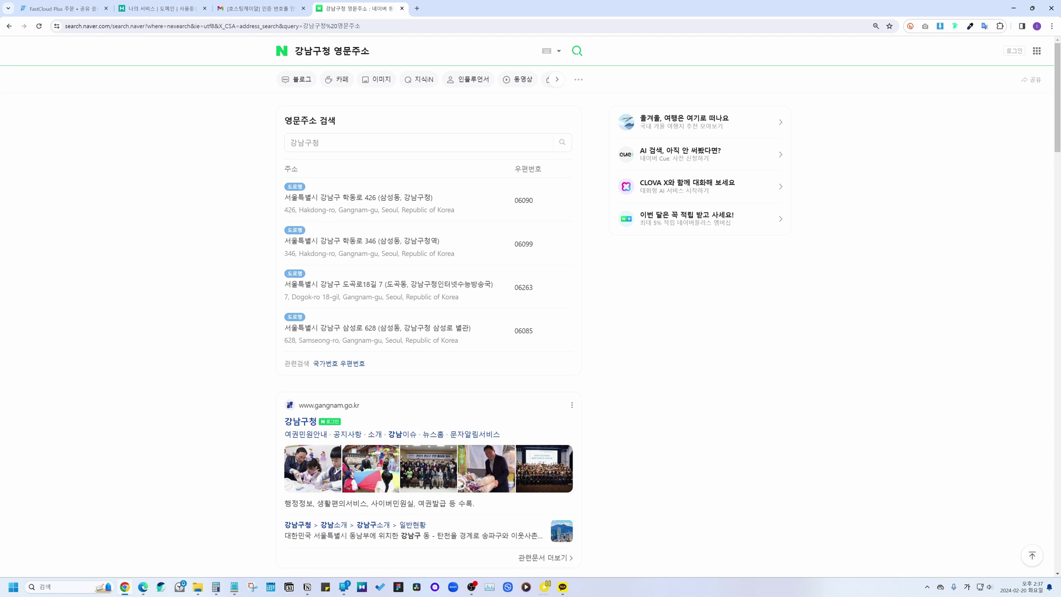
left_click_drag(290, 241, 446, 243)
left_click_drag(427, 255, 511, 245)
double_click(523, 244)
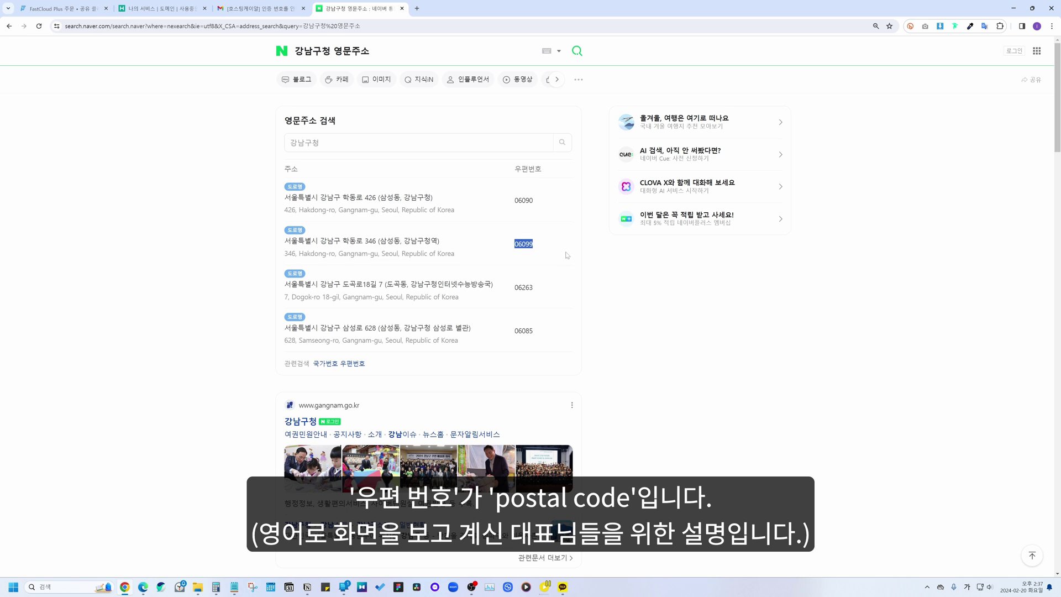
left_click(539, 249)
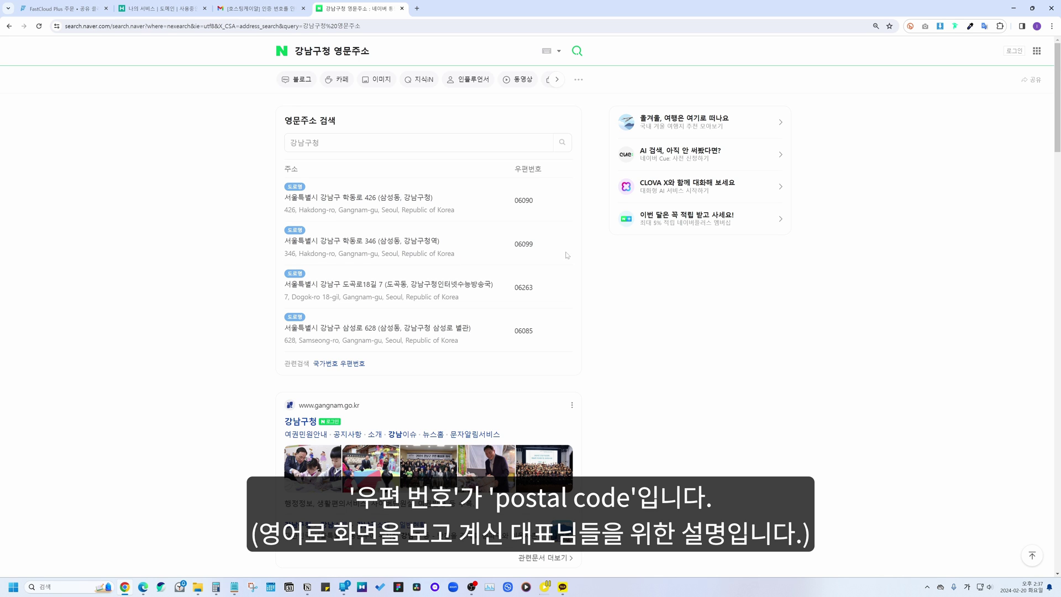
left_click(66, 8)
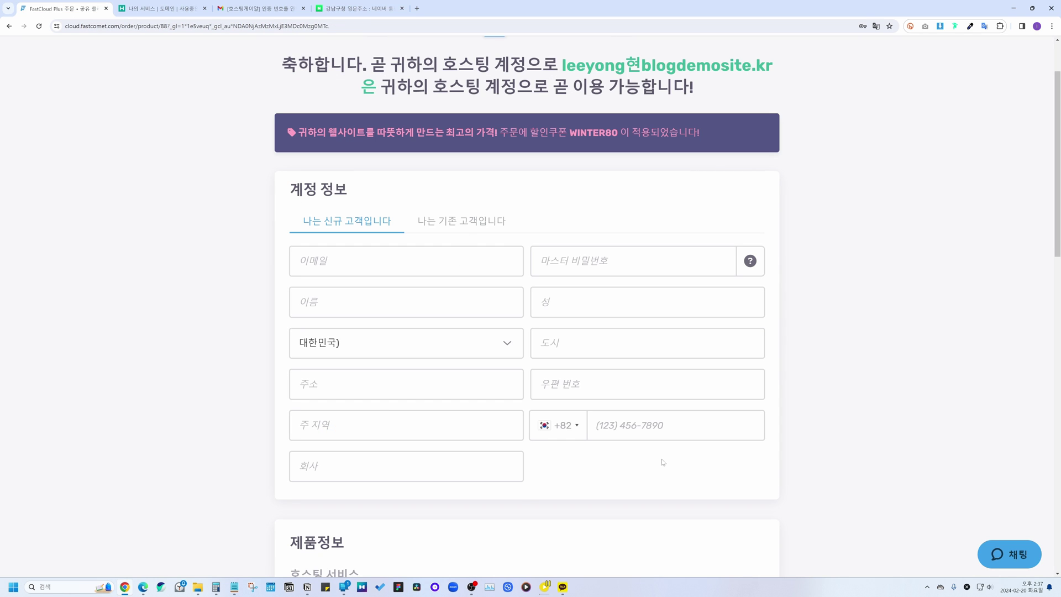
Step: Fill in the account details, including 주 지역 and 회사, then scroll to 제품정보
scroll(479, 503, "down", 1)
left_click(354, 387)
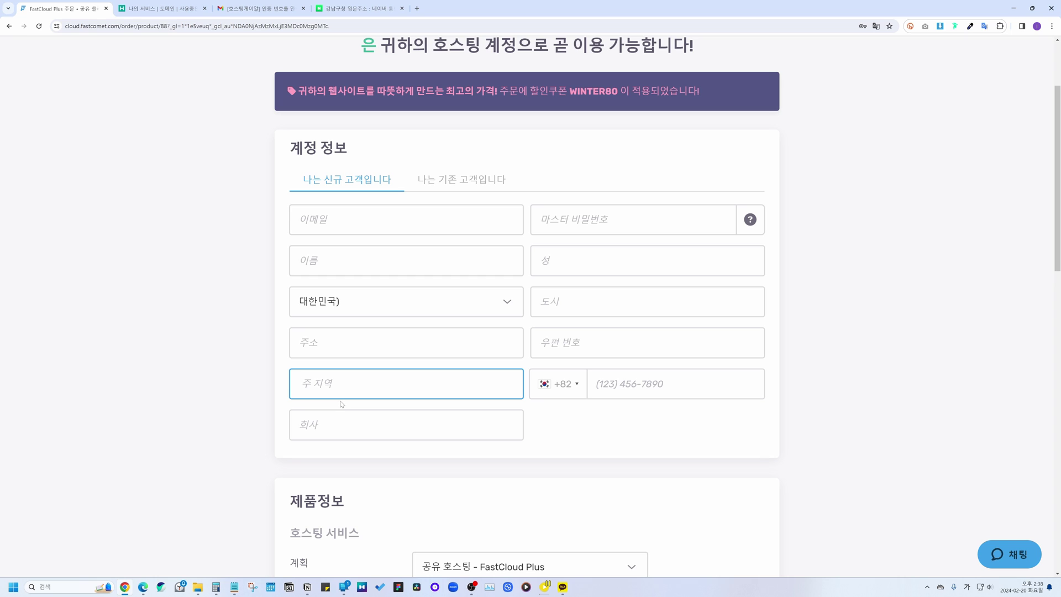
key("Tab")
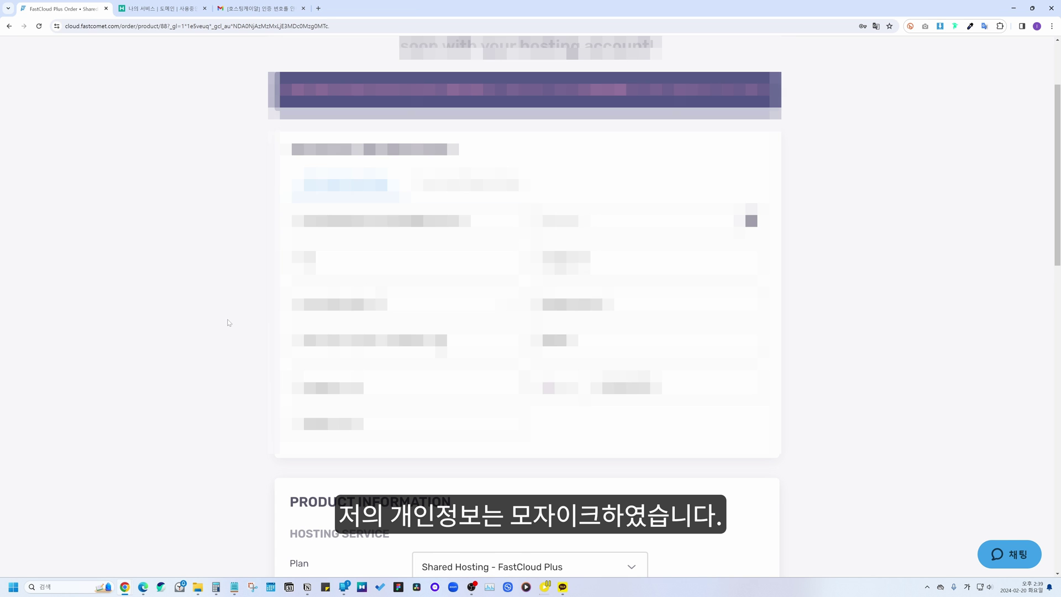
scroll(229, 322, "down", 10)
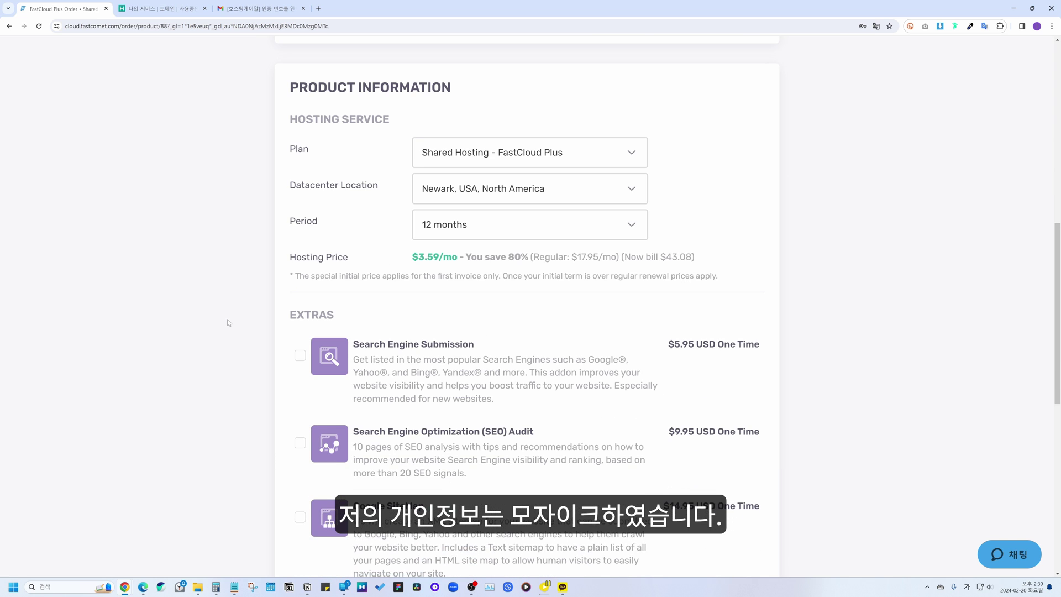
scroll(228, 322, "up", 1)
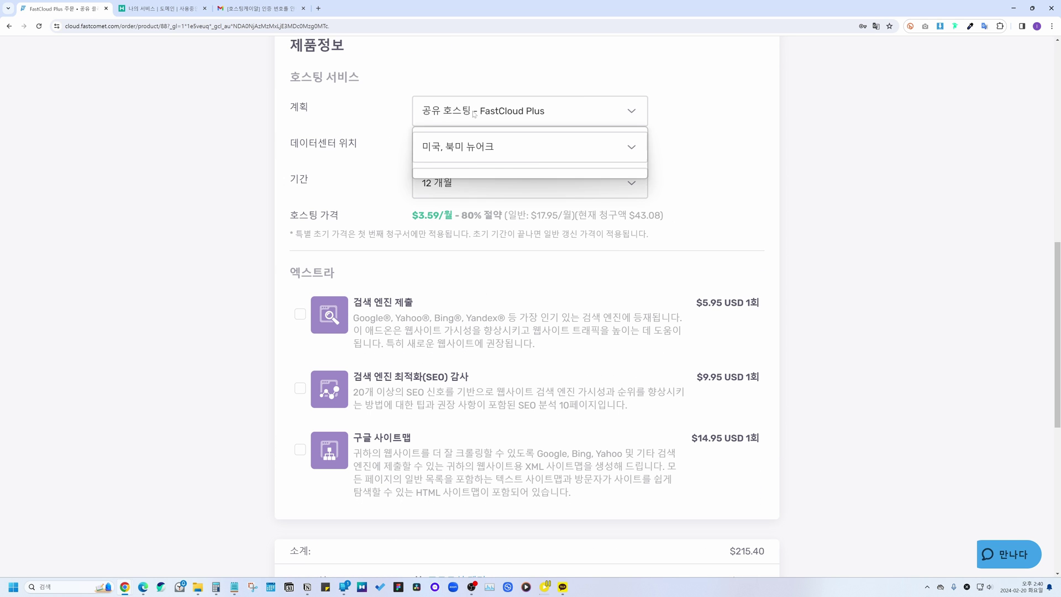
Step: Keep FastCloud Plus and set the data center to Tokyo, Japan
left_click(478, 161)
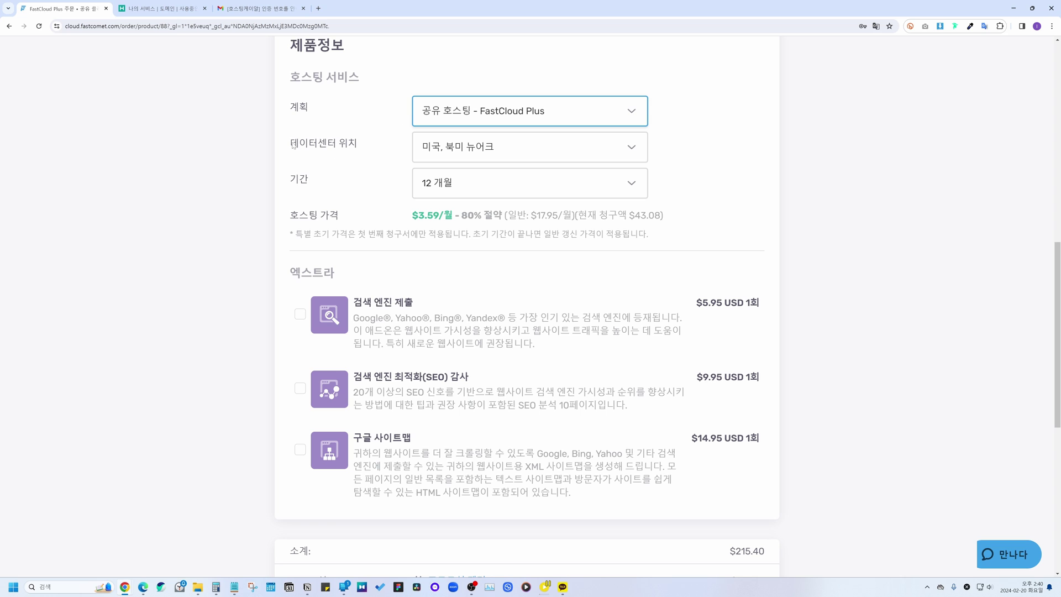
left_click_drag(293, 145, 362, 147)
left_click(385, 152)
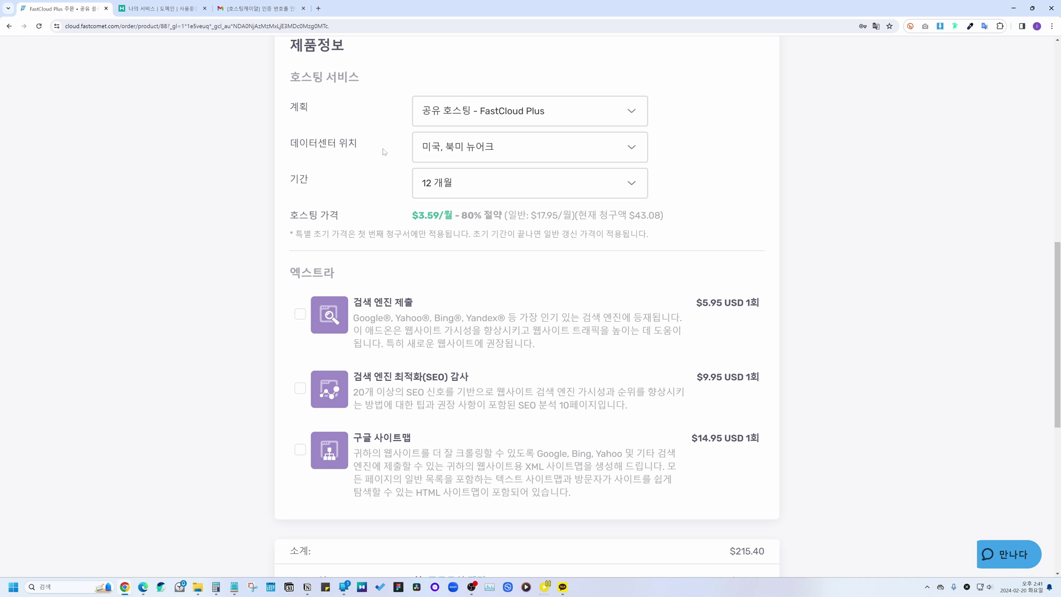
left_click(437, 153)
left_click(448, 312)
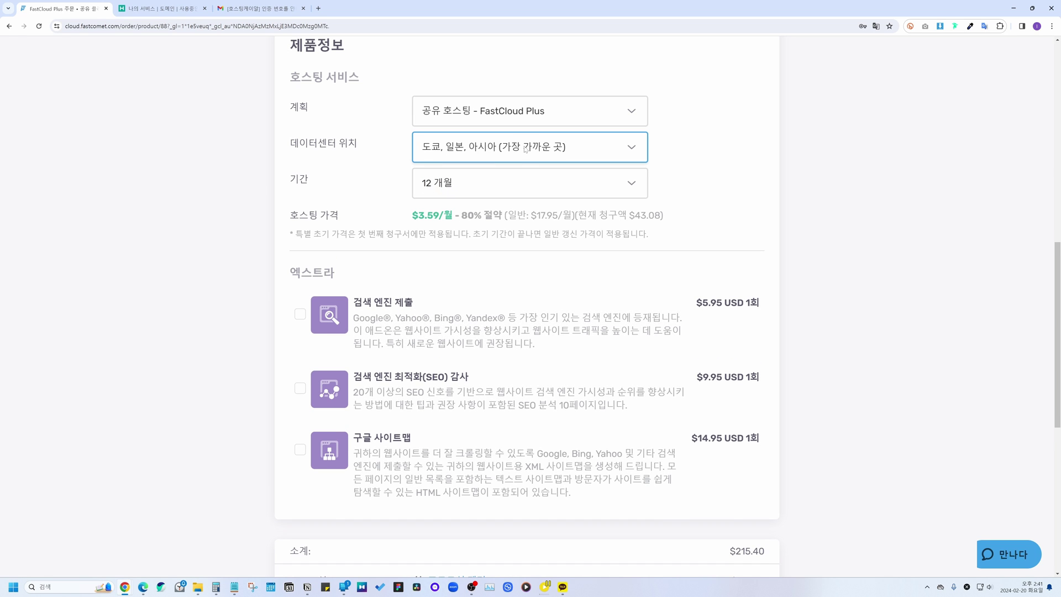
Step: Keep the 12 개월 term at $3.59/월, bringing the order total to $43.08
left_click(463, 187)
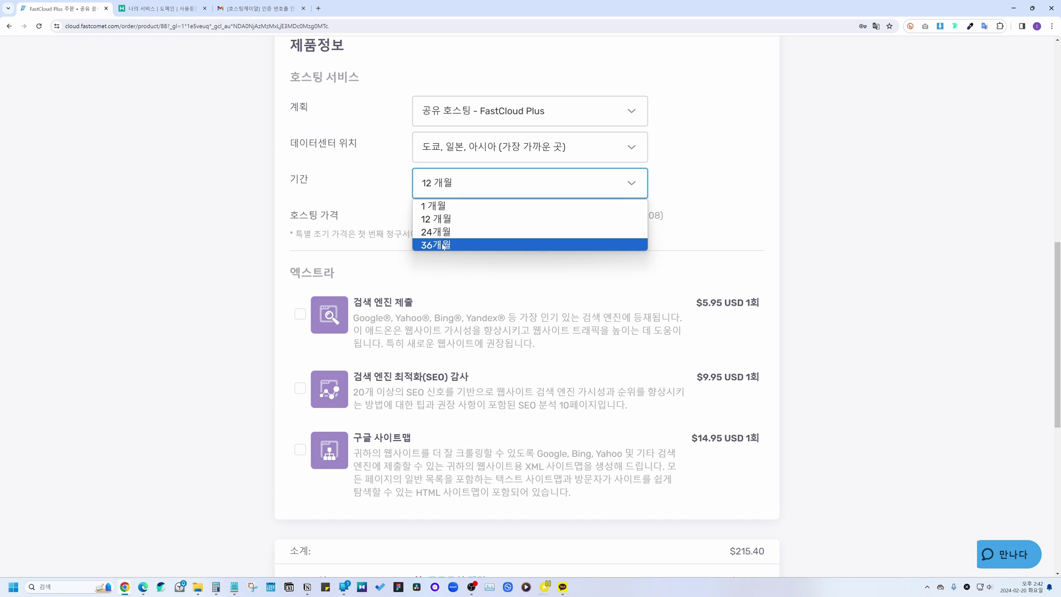
left_click(420, 219)
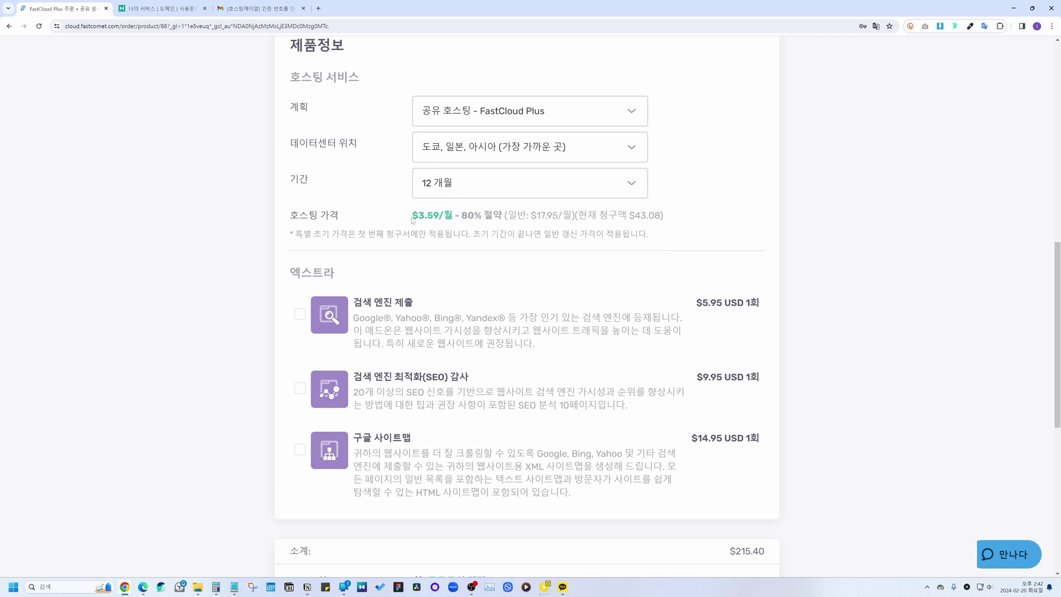
left_click_drag(412, 216, 453, 219)
left_click(387, 220)
left_click_drag(413, 216, 454, 216)
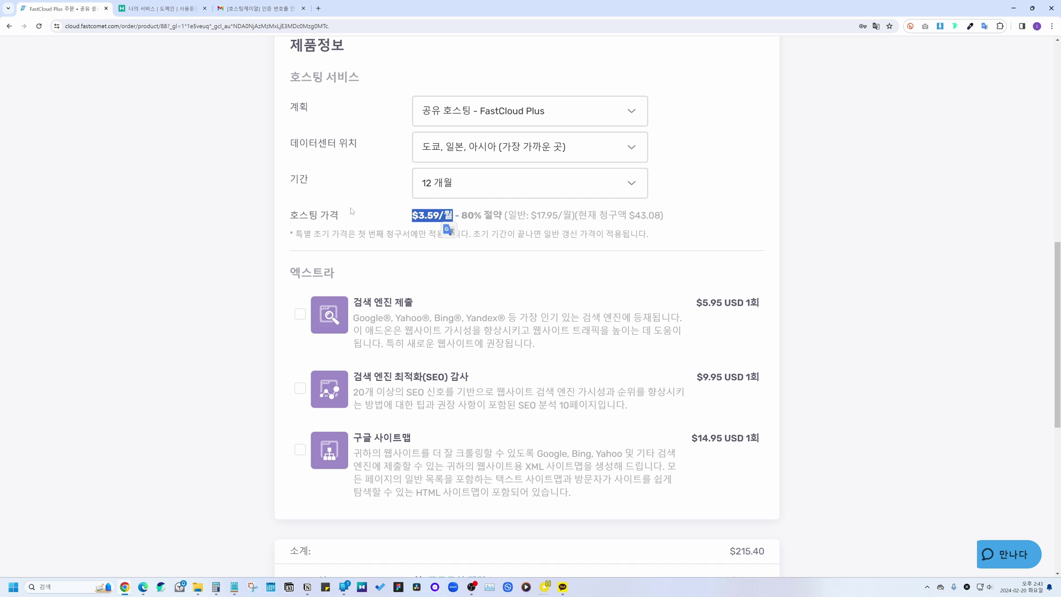
left_click(381, 210)
left_click(441, 196)
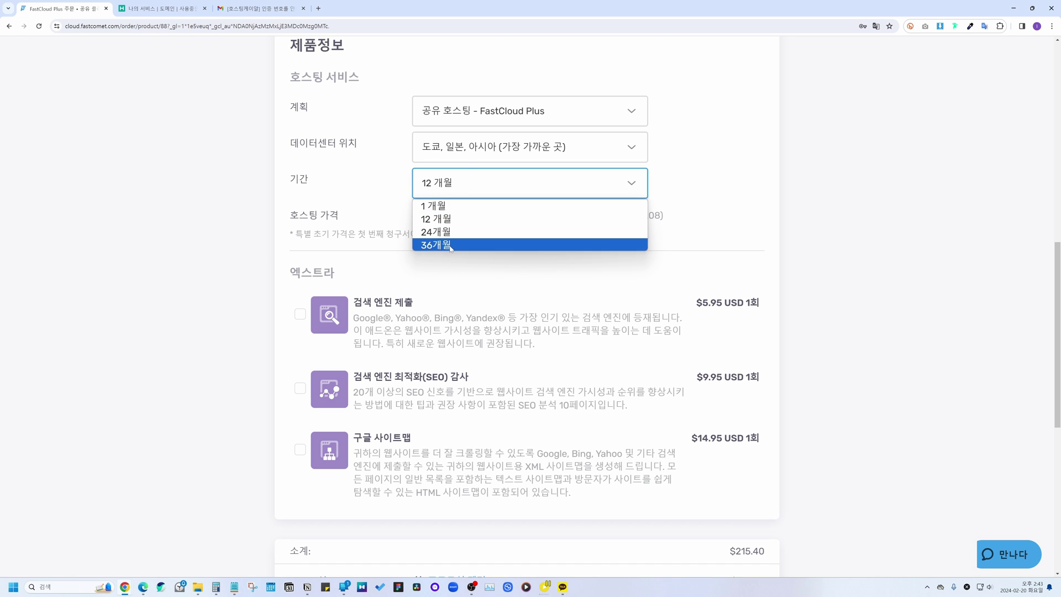
left_click(445, 219)
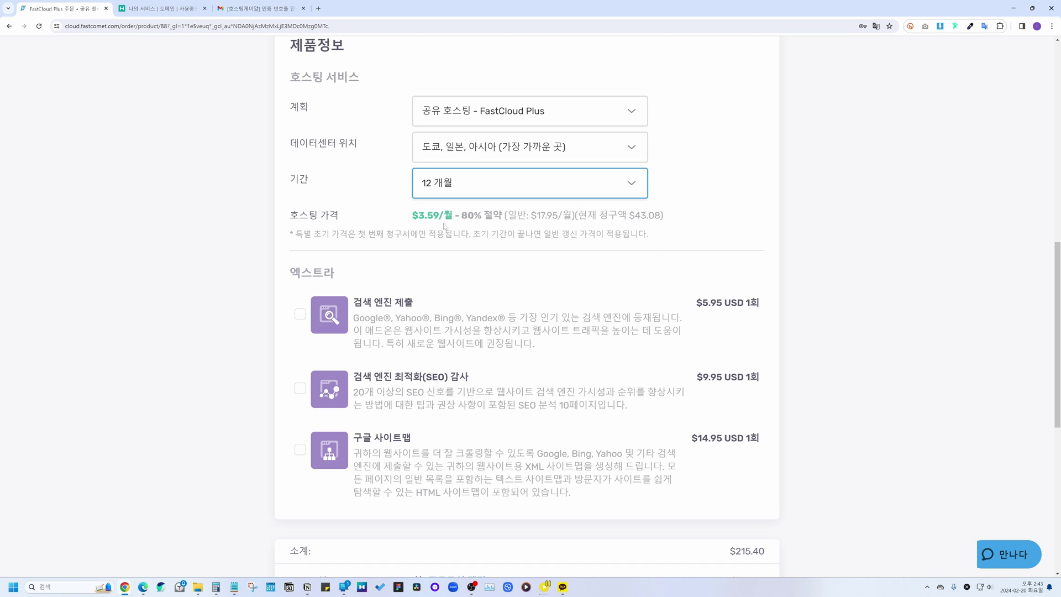
left_click(365, 213)
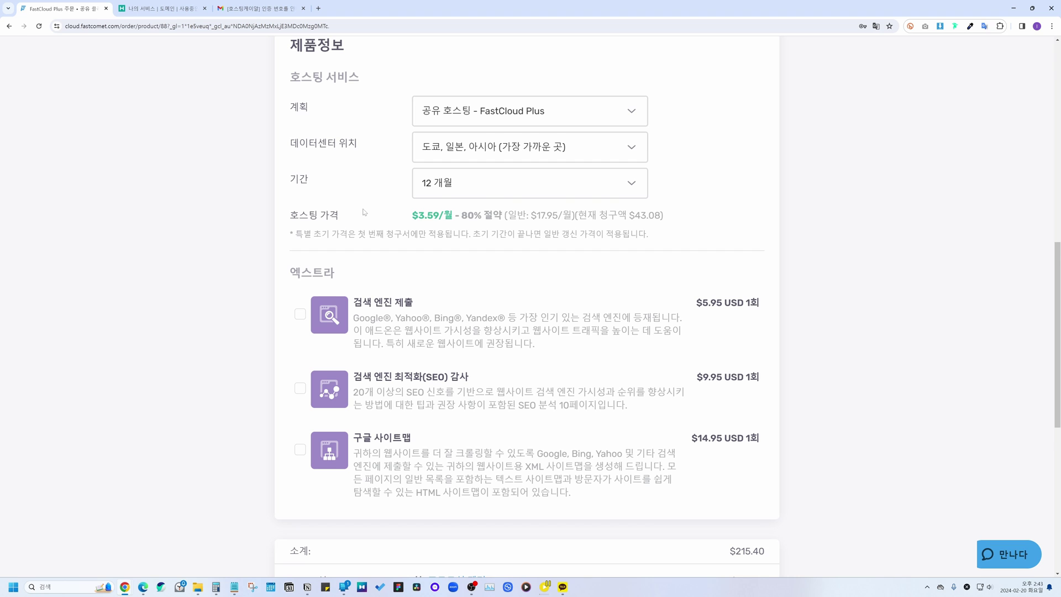
scroll(348, 249, "down", 1)
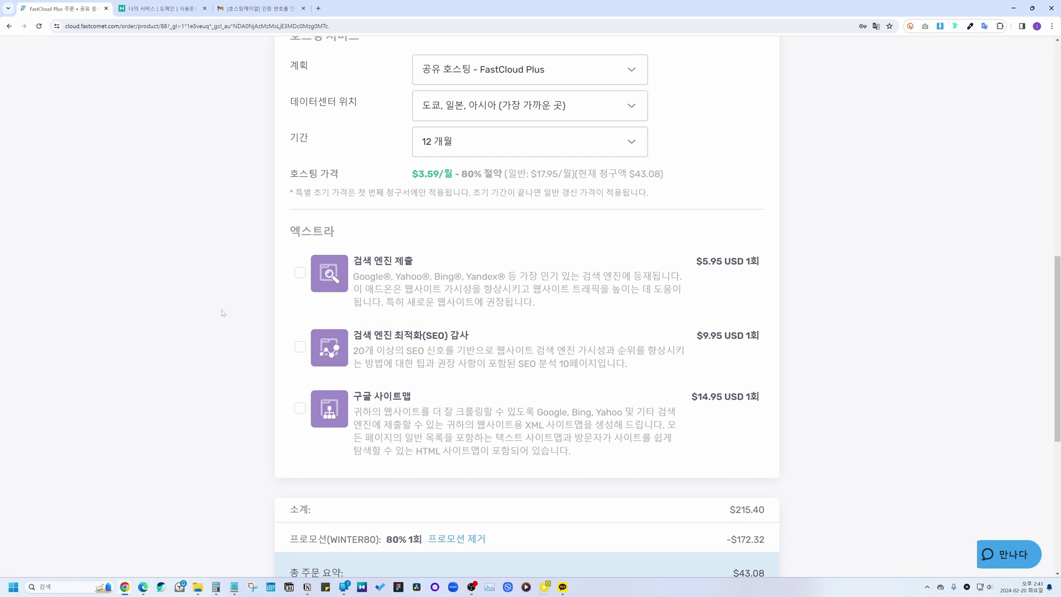
Step: Review the $43.08 order total and agree to the terms of service and privacy policy
scroll(232, 204, "down", 3)
scroll(232, 203, "down", 3)
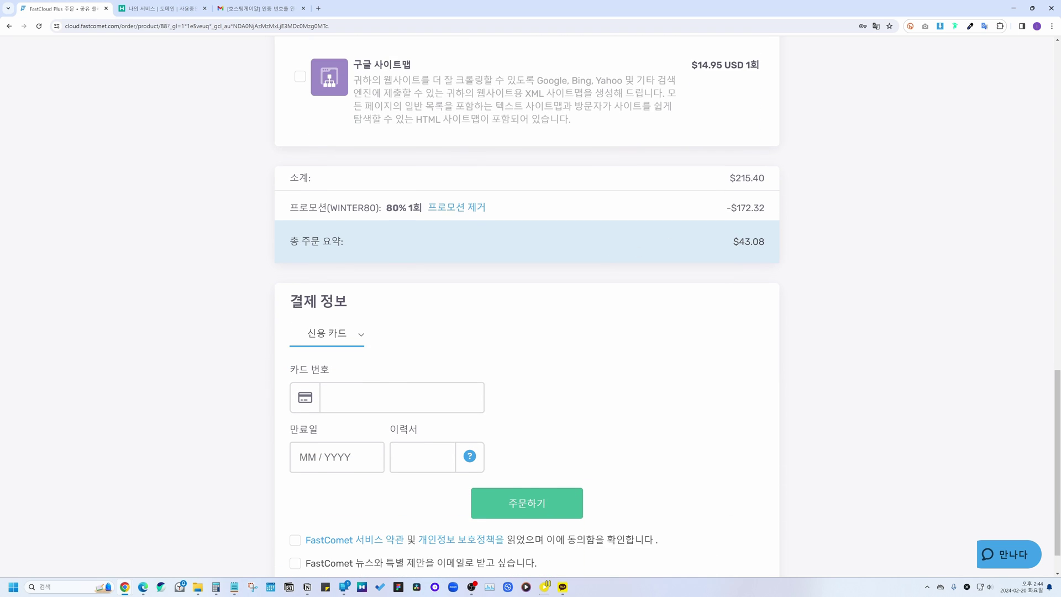
left_click_drag(733, 242, 766, 241)
left_click(743, 269)
scroll(479, 227, "down", 1)
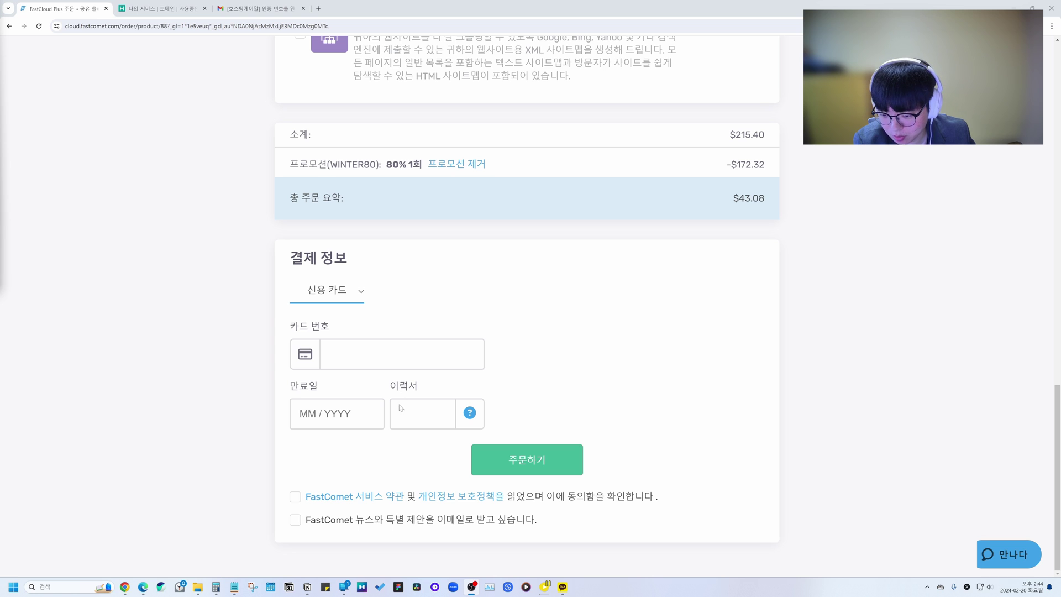
left_click(295, 497)
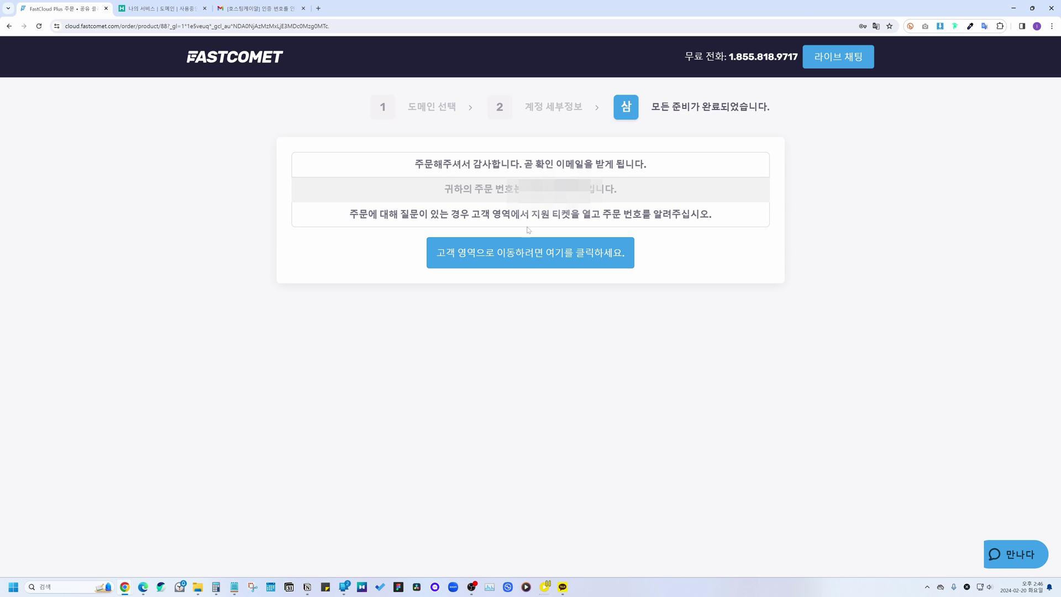
Step: Enter the client area, dismiss the welcome tour, and reload to list FastCloud Plus as Active
left_click(553, 255)
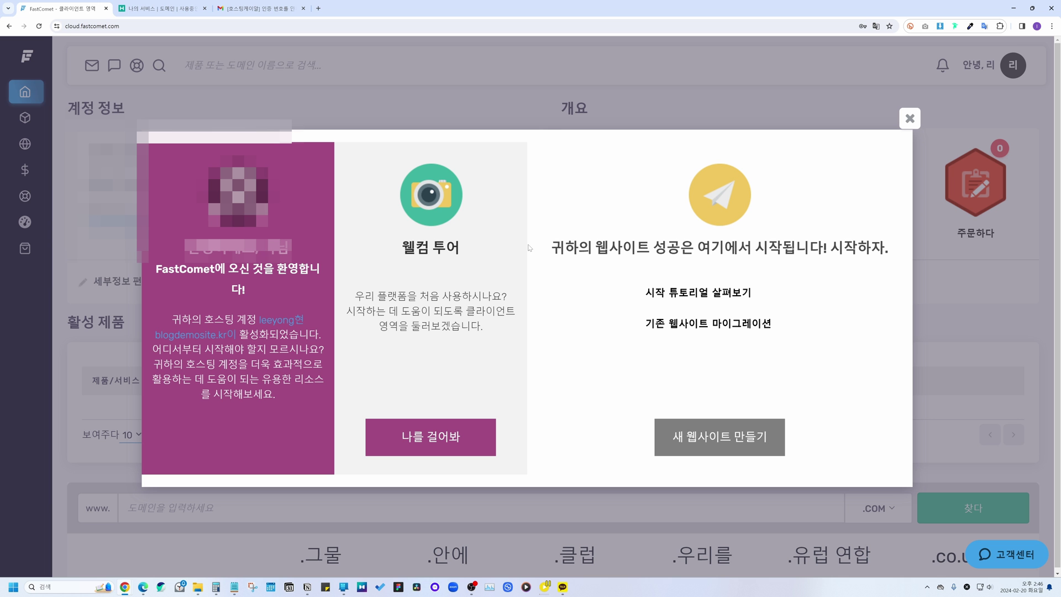
left_click(910, 118)
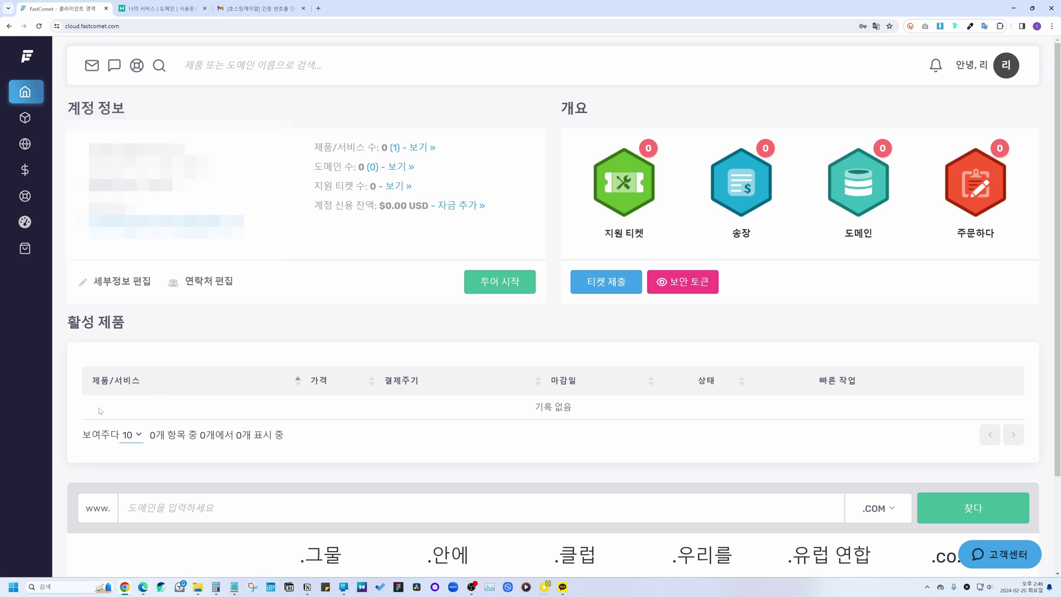
mouse_move(28, 409)
key("F5")
left_click_drag(89, 376, 629, 369)
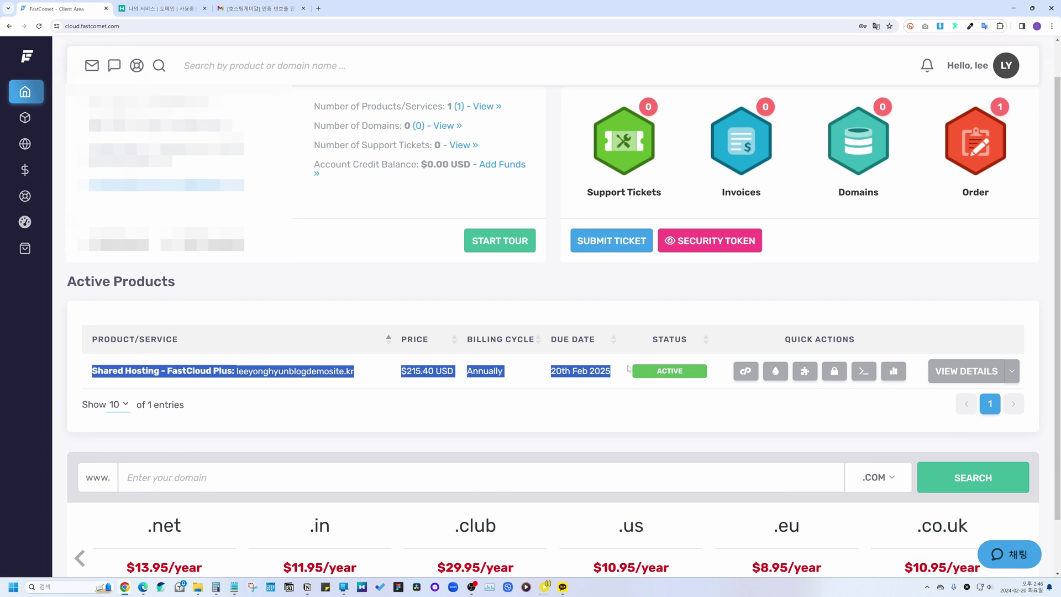
left_click(590, 409)
scroll(534, 346, "down", 1)
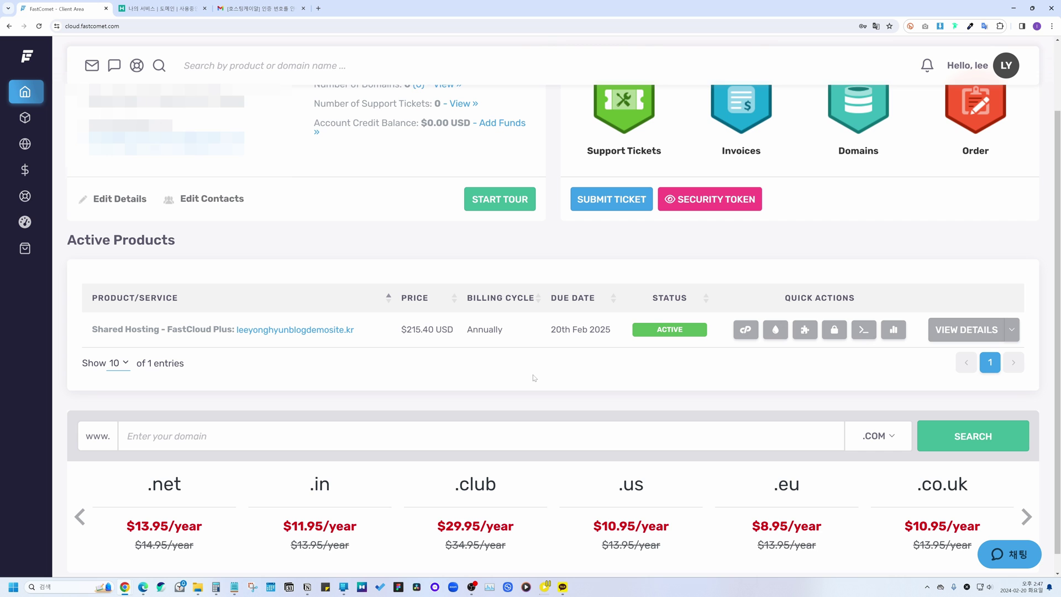
Step: Note nameservers ns1.jp1.fcomet.com and ns2.jp1.fcomet.com from the account details, then return to Hosting.kr
left_click(972, 321)
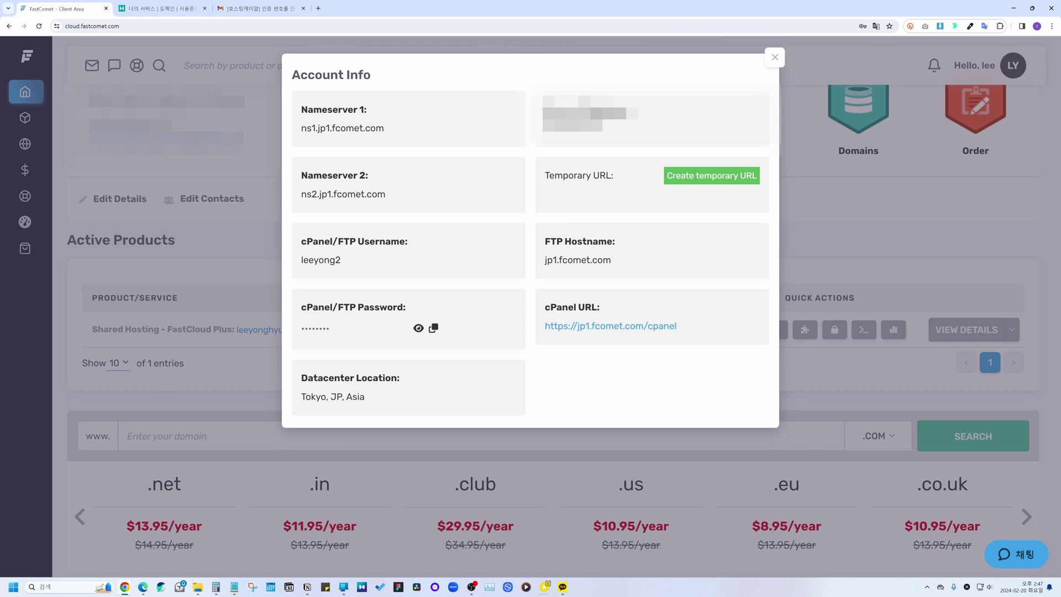
left_click_drag(301, 109, 367, 111)
left_click_drag(308, 175, 373, 178)
left_click_drag(301, 128, 390, 130)
left_click(440, 164)
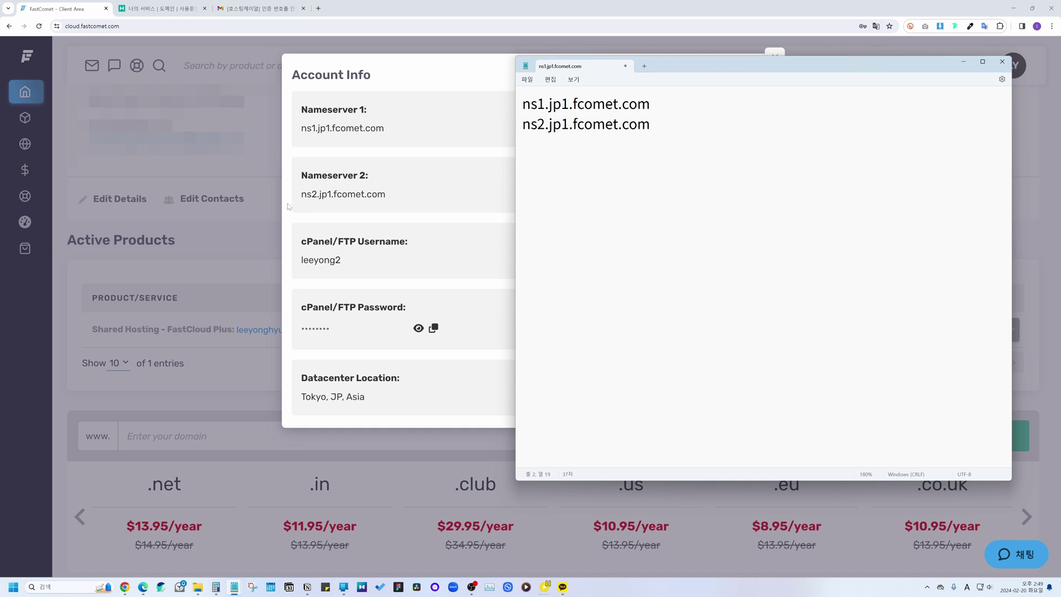
left_click(373, 296)
key("ctrl+Tab")
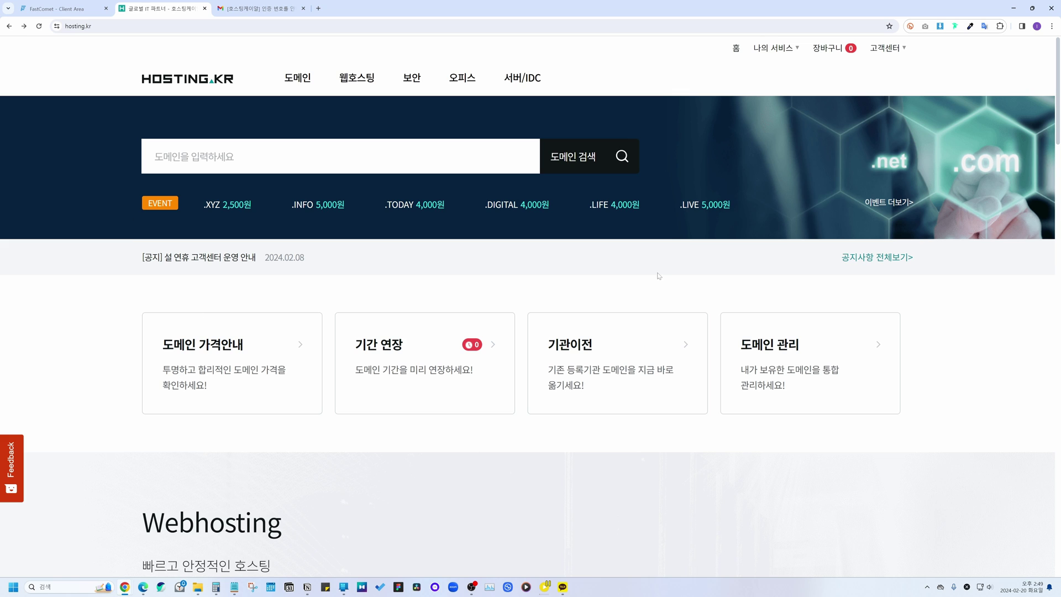
Step: Open the domain's 네임서버 변경 form from 도메인 관리 and request e-mail owner verification
left_click(775, 50)
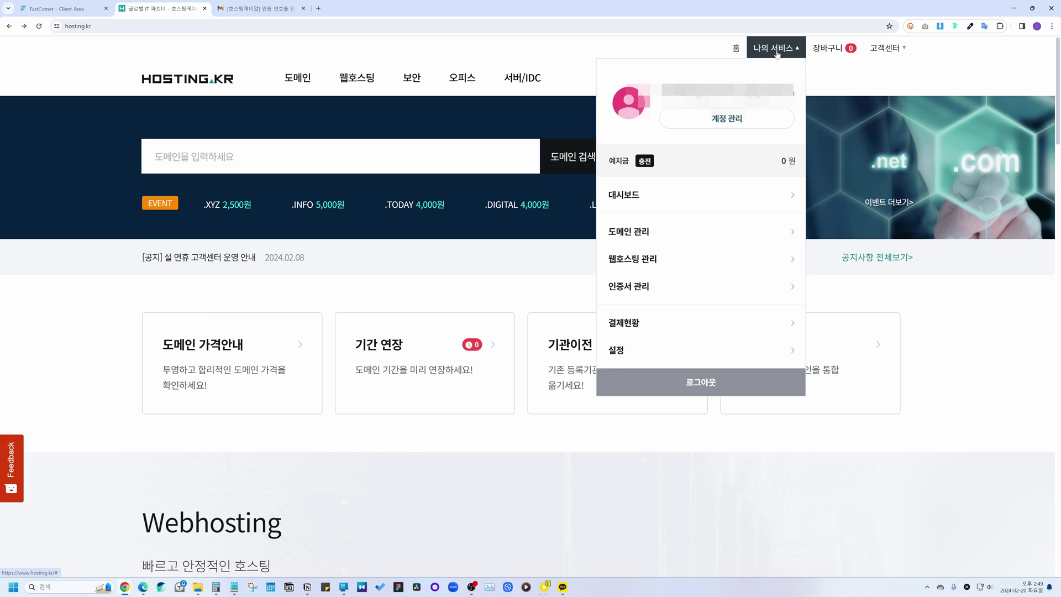
left_click(633, 231)
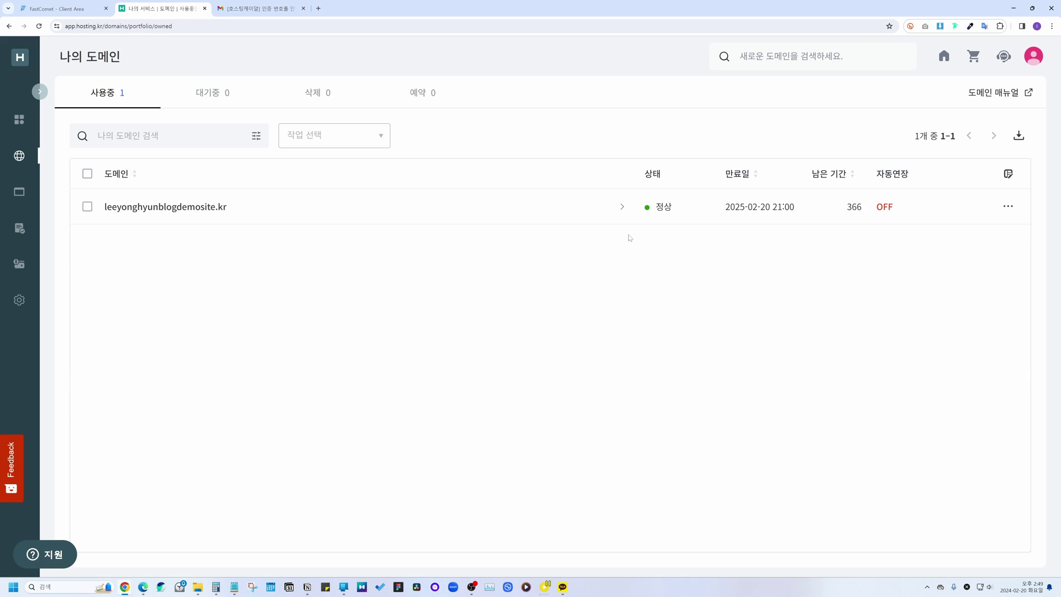
left_click(1010, 208)
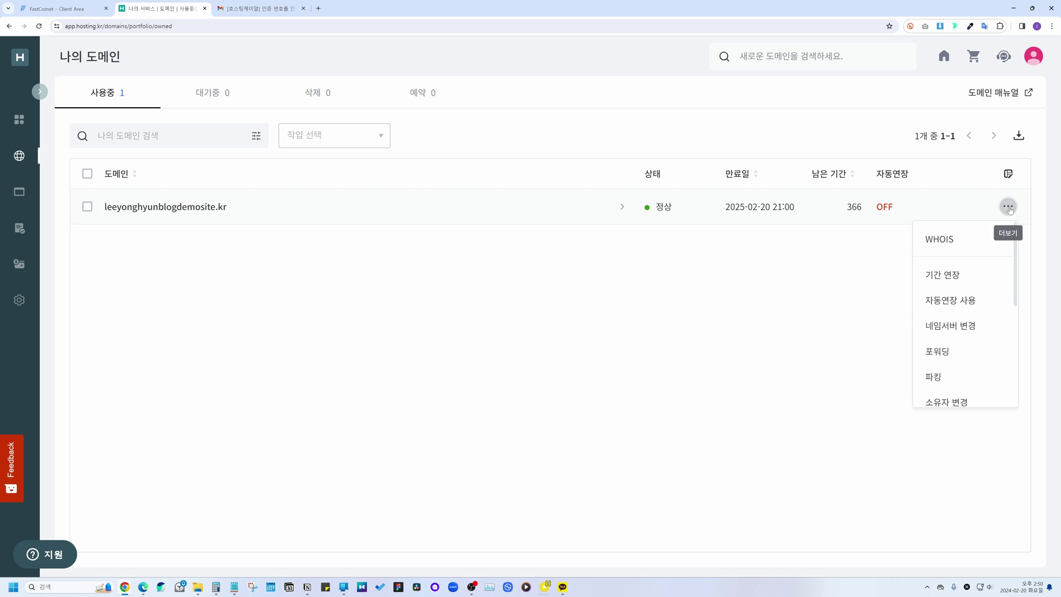
left_click(950, 326)
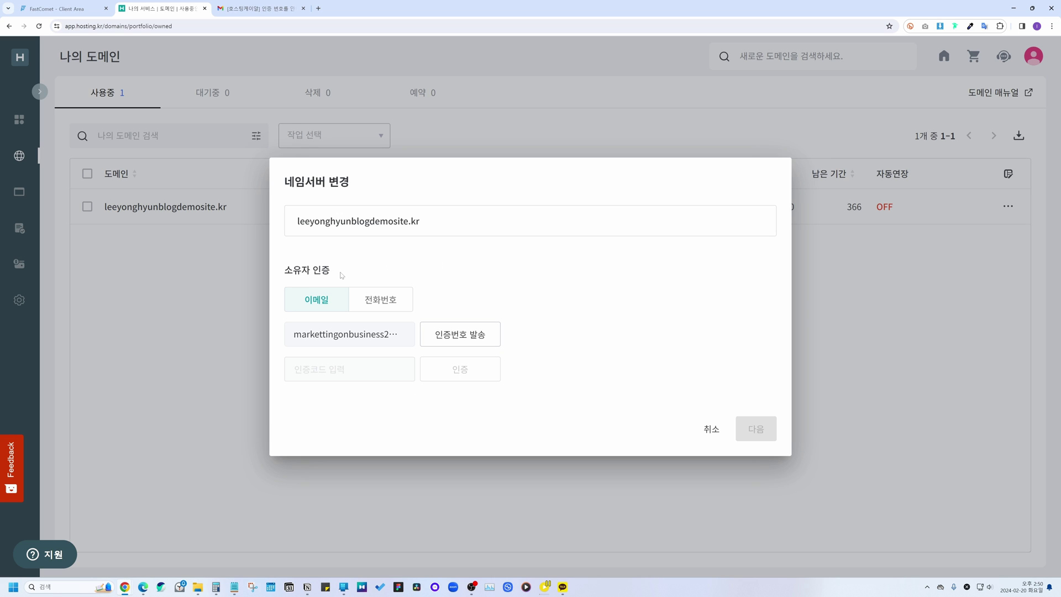
left_click(480, 339)
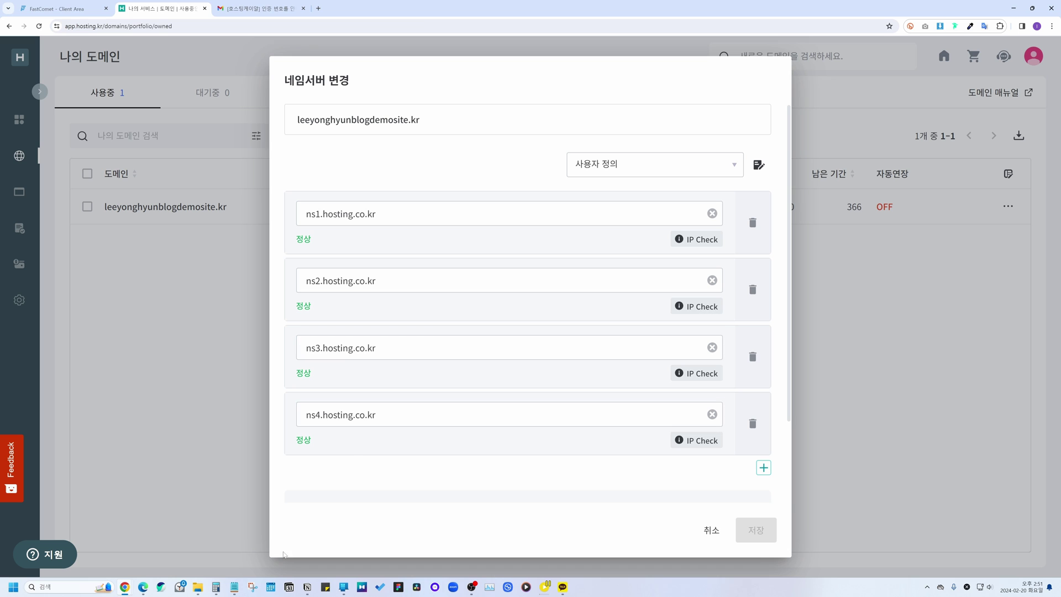
Step: Replace ns1.hosting.co.kr with ns1.jp1.fcomet.com in the first nameserver field
key("alt+Tab")
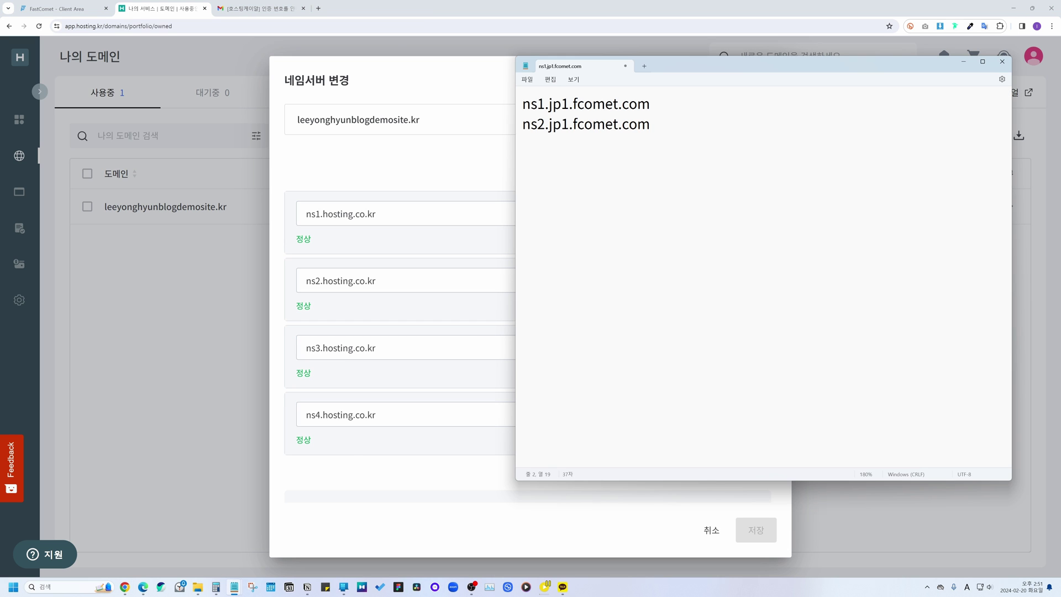
key("Up")
key("shift+Home")
key("ctrl+c")
key("alt+Tab")
key("ctrl+a")
key("ctrl+v")
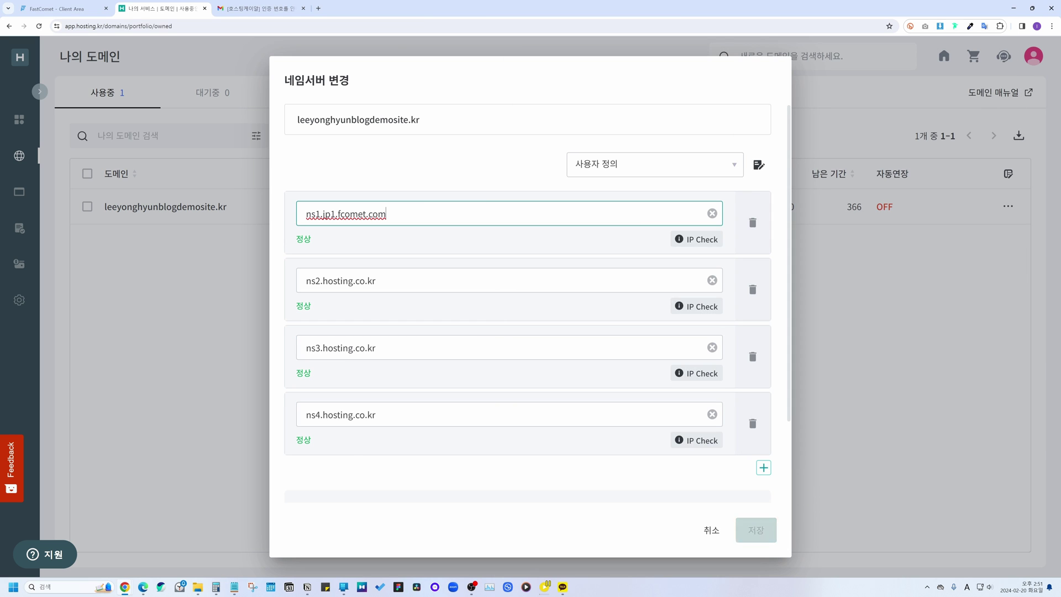
Step: Replace ns2.hosting.co.kr with ns2.jp1.fcomet.com in the second nameserver field
key("ctrl+a")
key("alt+Tab")
key("Down")
key("shift+End")
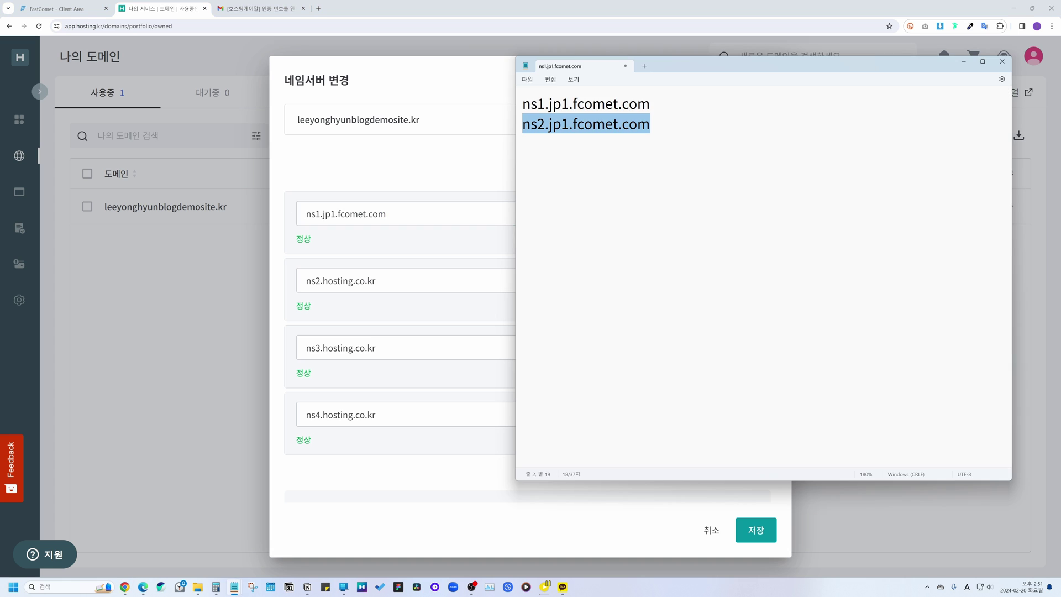
key("ctrl+c")
left_click(409, 281)
key("ctrl+a")
key("ctrl+v")
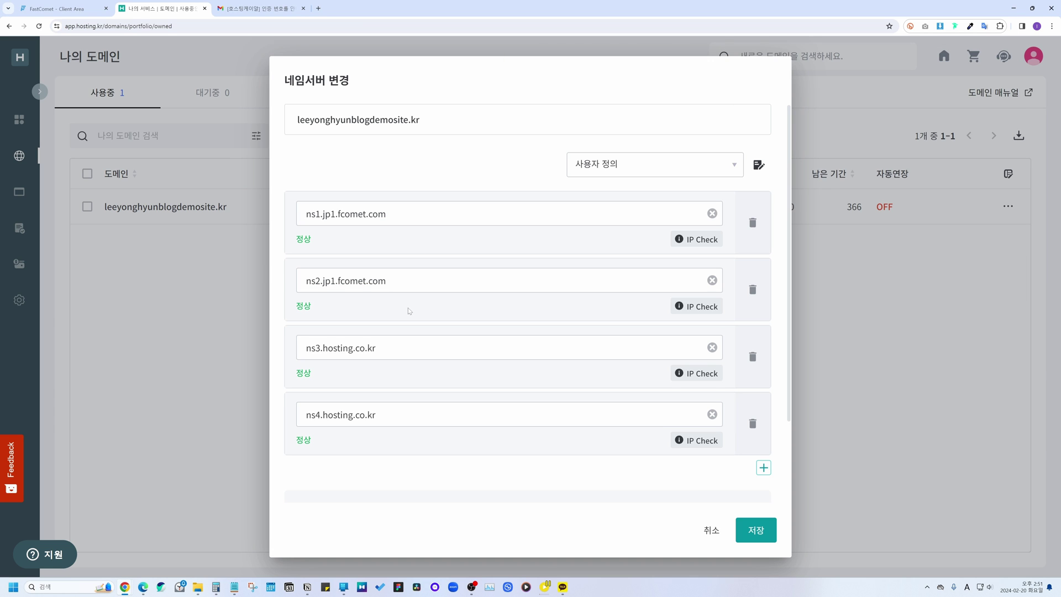
Step: Delete the ns3 and ns4 hosting.co.kr nameservers, save, and confirm with OK
left_click(757, 356)
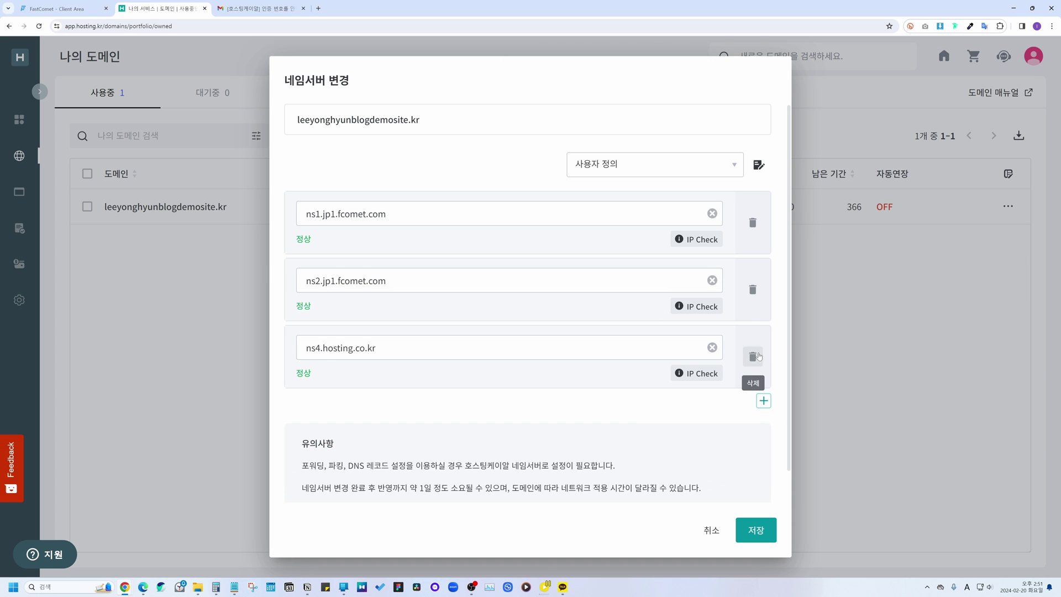
left_click(758, 356)
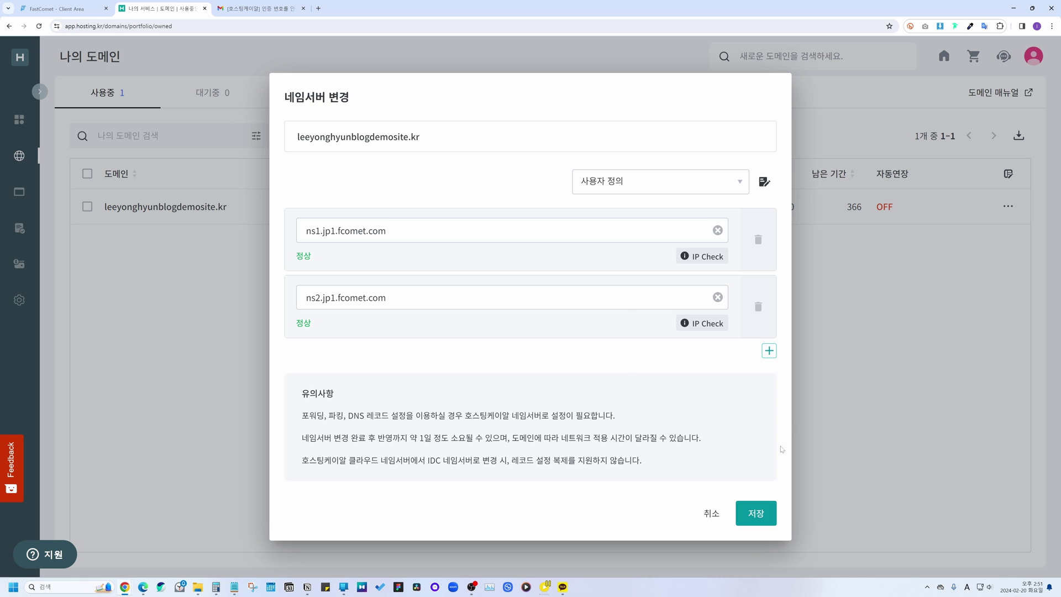
left_click(759, 518)
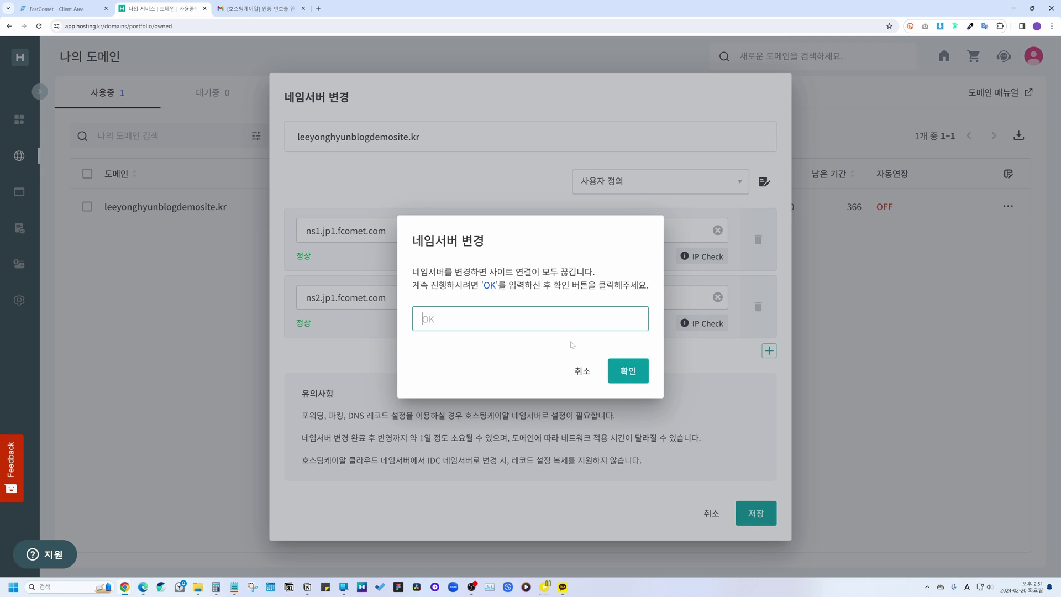
type("OK")
key("Return")
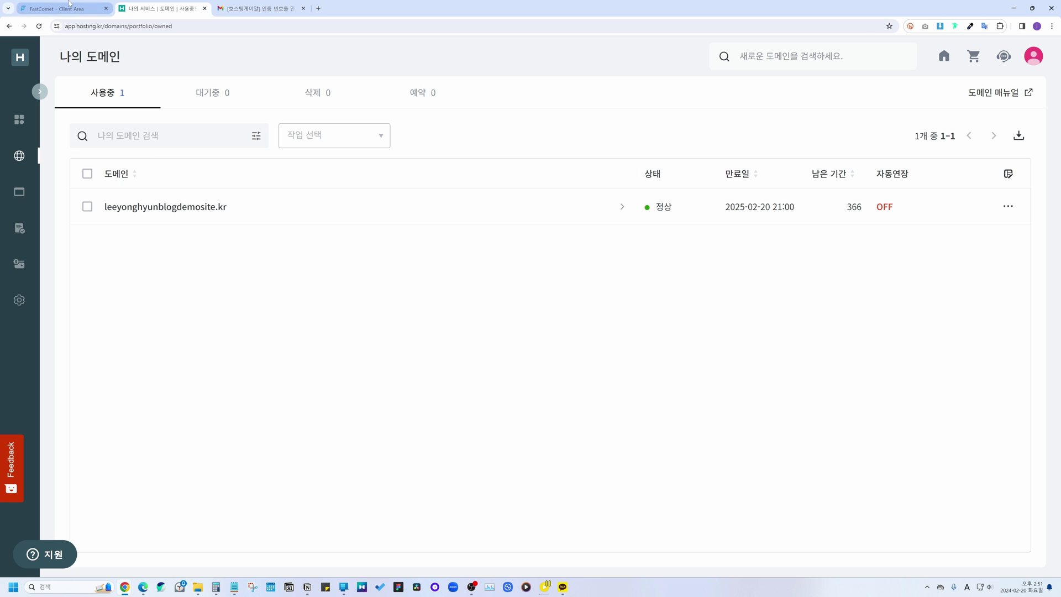
Step: Back in the FastComet client area, close Account Info and enable SSL from Quick Actions
left_click(70, 8)
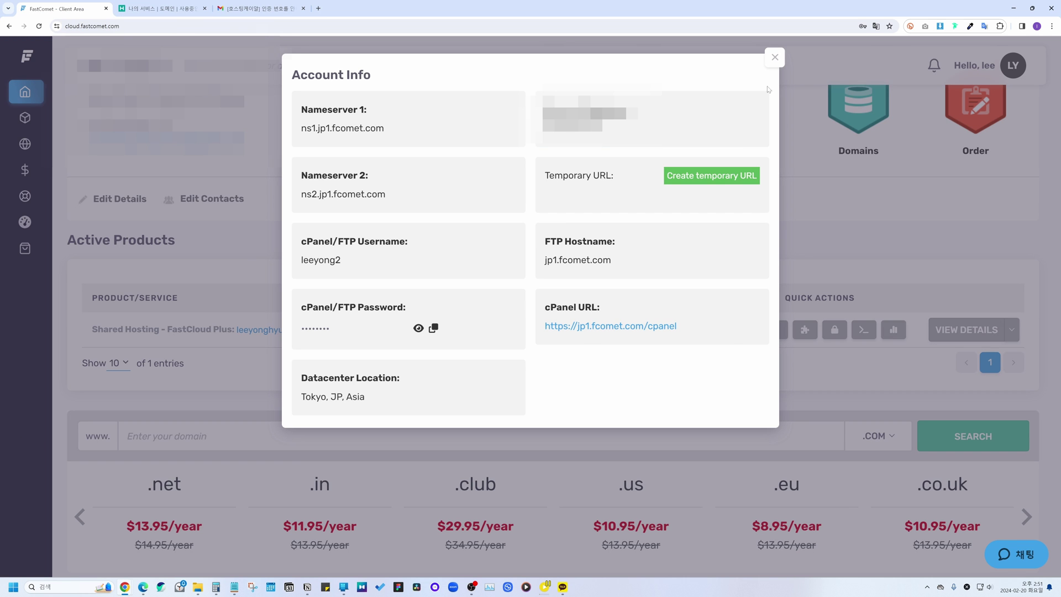
left_click(774, 57)
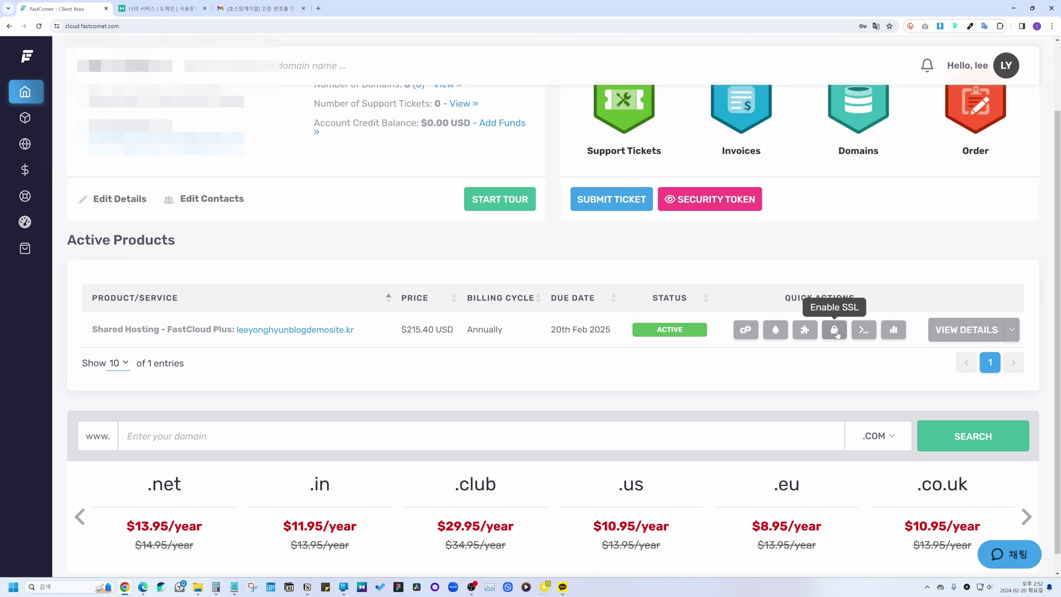
left_click(835, 331)
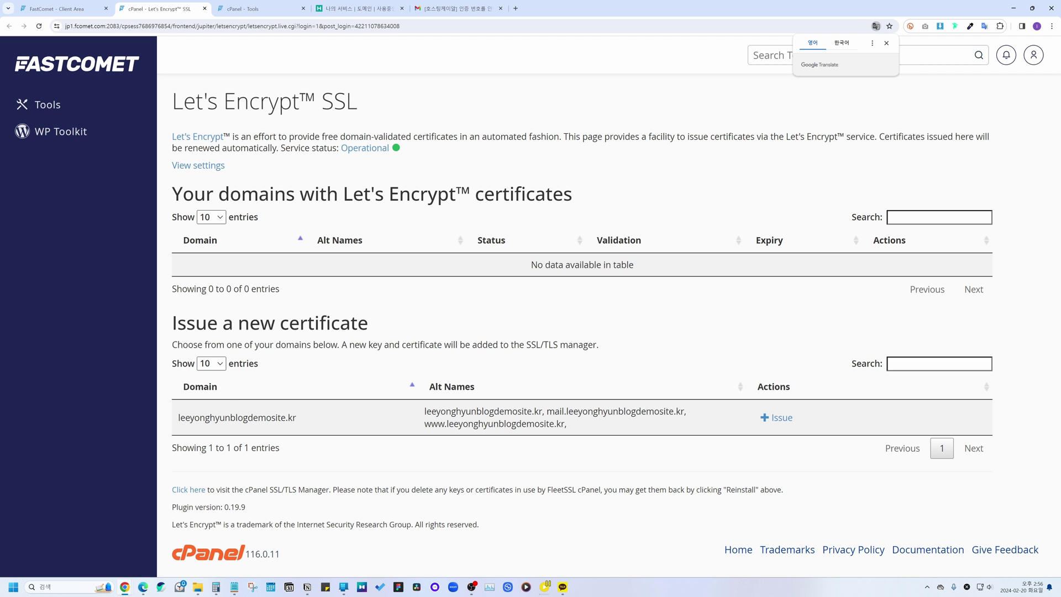
Step: Issue a Let's Encrypt certificate for the .kr domain using http-01 validation
left_click_drag(178, 418, 296, 418)
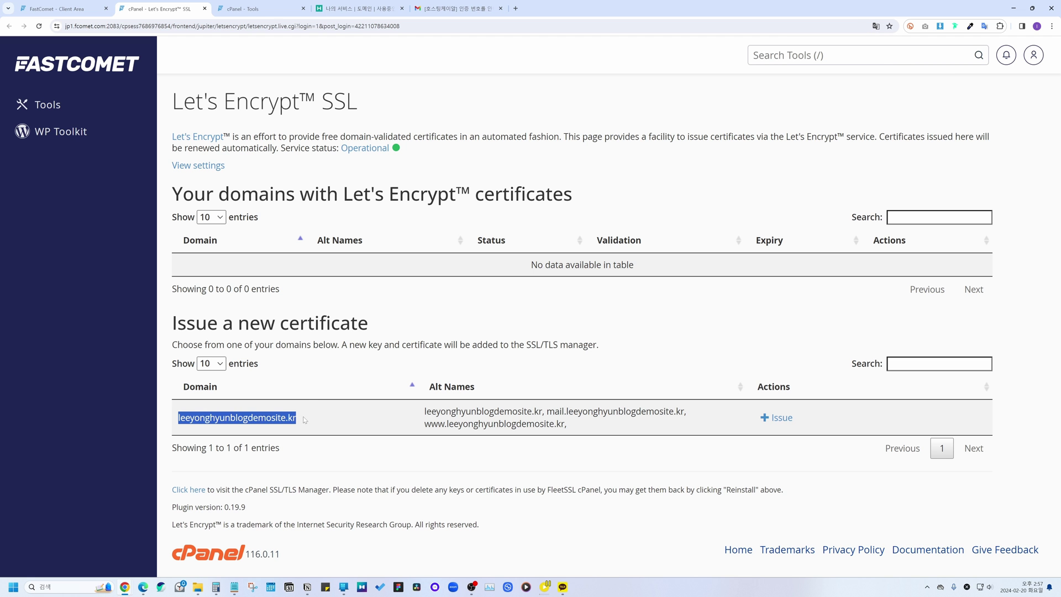
left_click(368, 366)
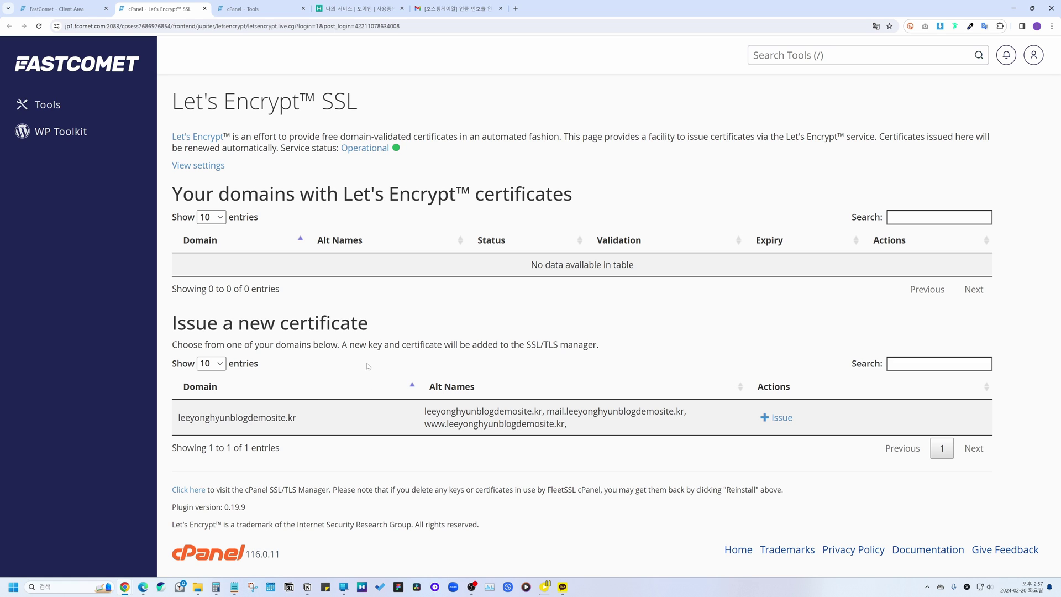
left_click(777, 417)
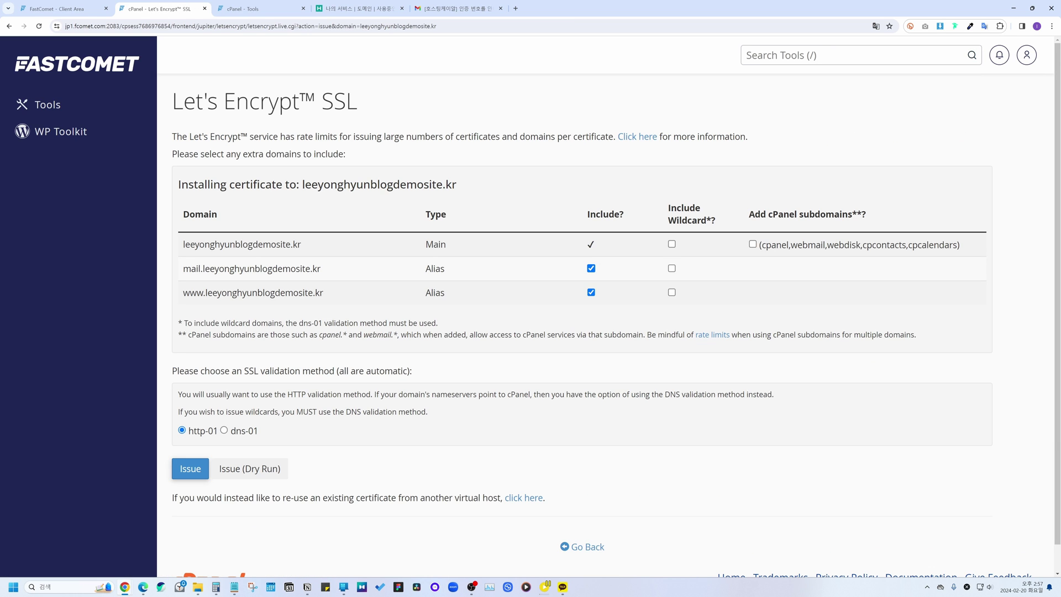
left_click_drag(183, 245, 302, 245)
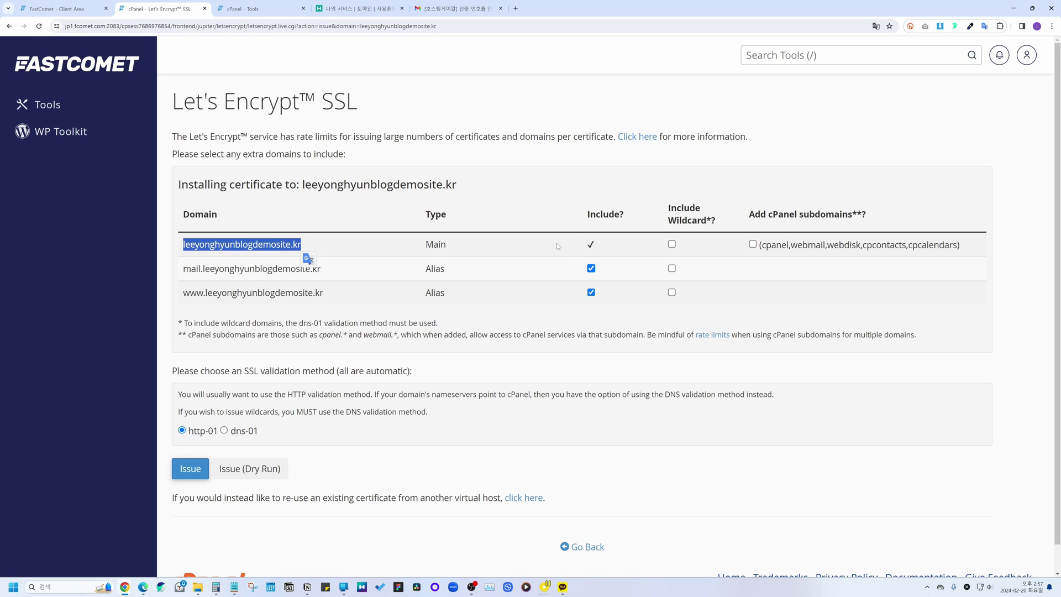
left_click(557, 245)
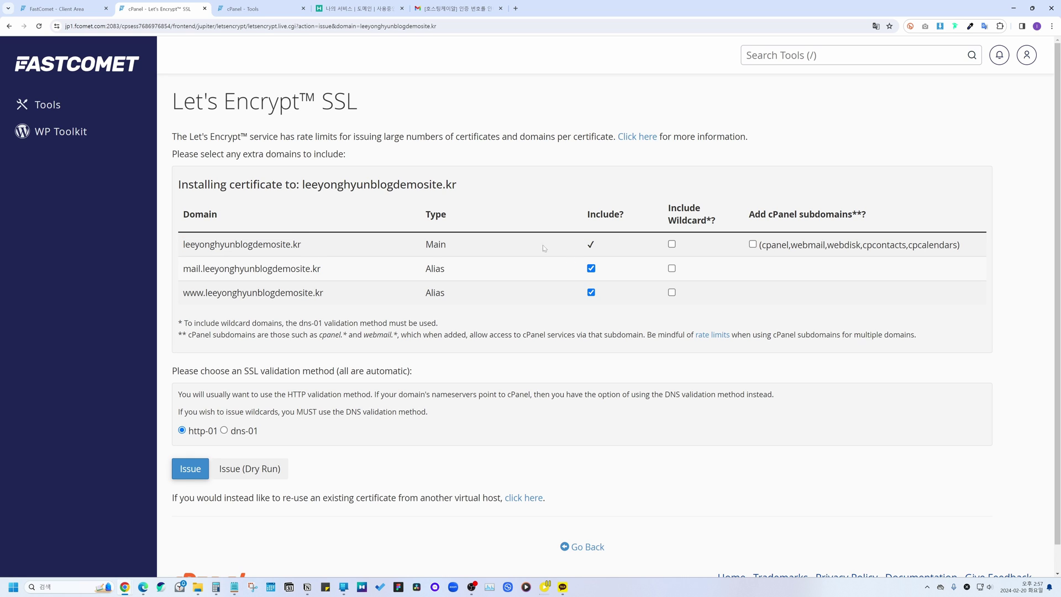
left_click(191, 471)
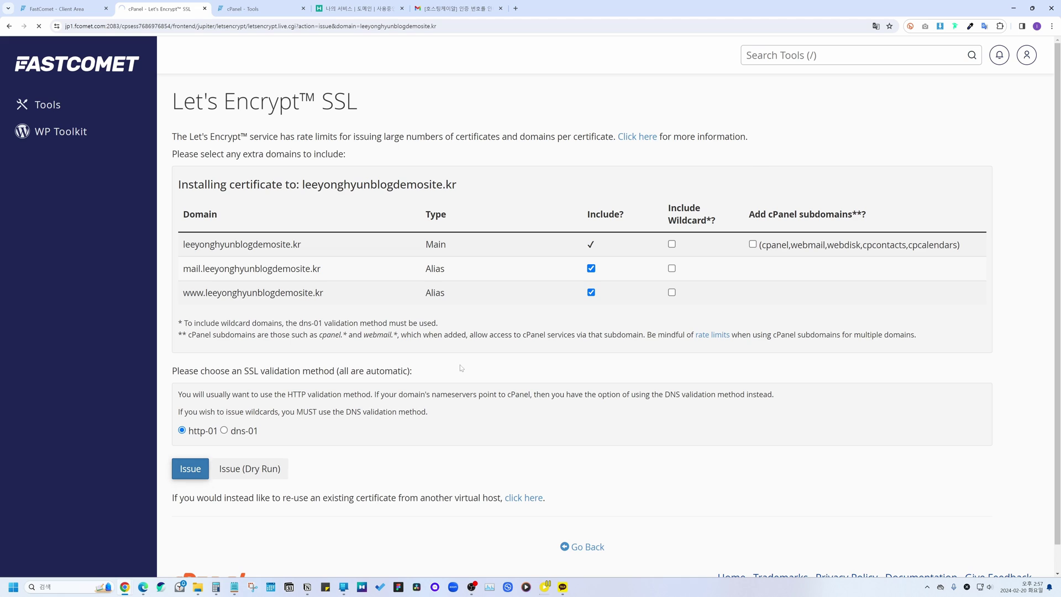
left_click_drag(206, 148, 248, 149)
left_click_drag(537, 149, 609, 149)
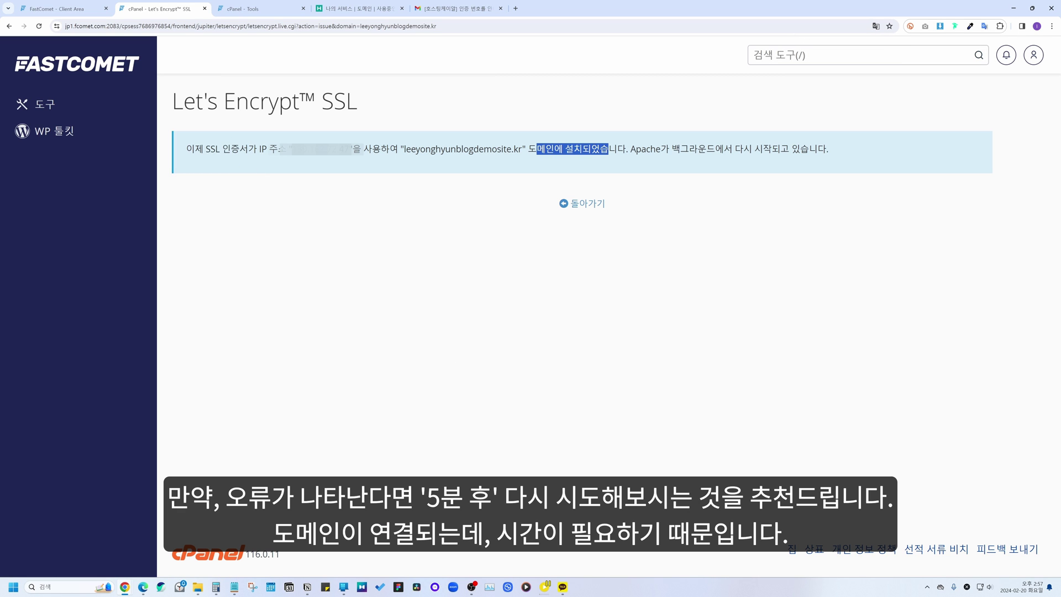
left_click(666, 172)
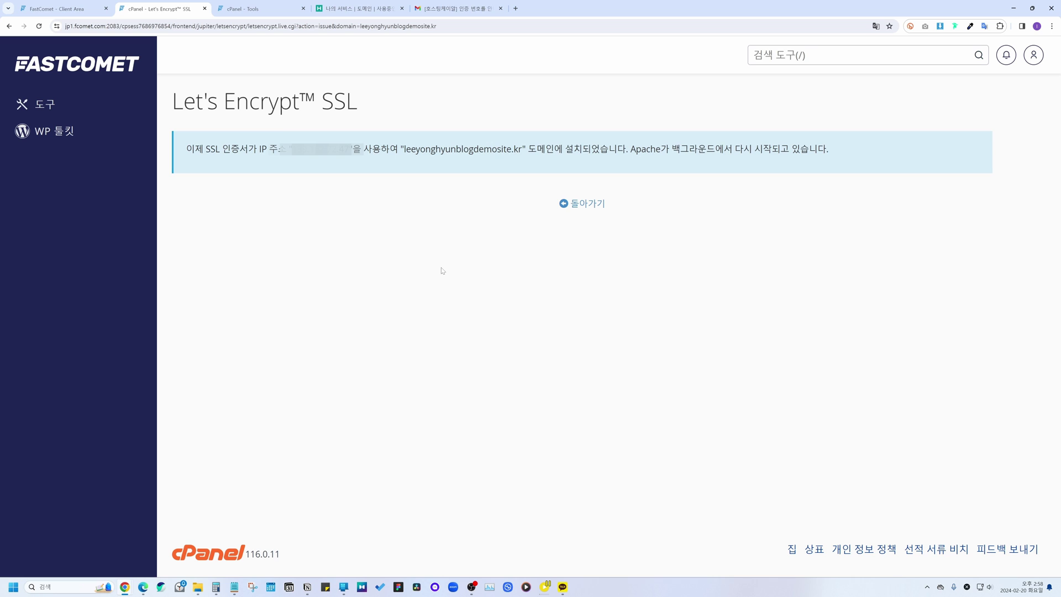
Step: From cPanel Tools, open Softaculous's WordPress installer and its Install Now form
left_click(47, 104)
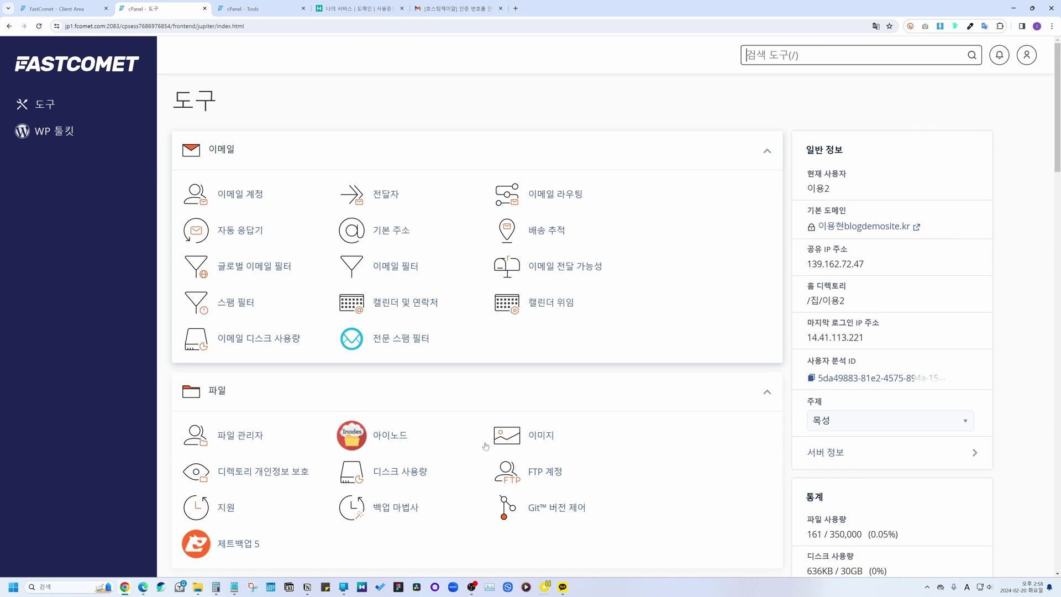
scroll(342, 114, "down", 4)
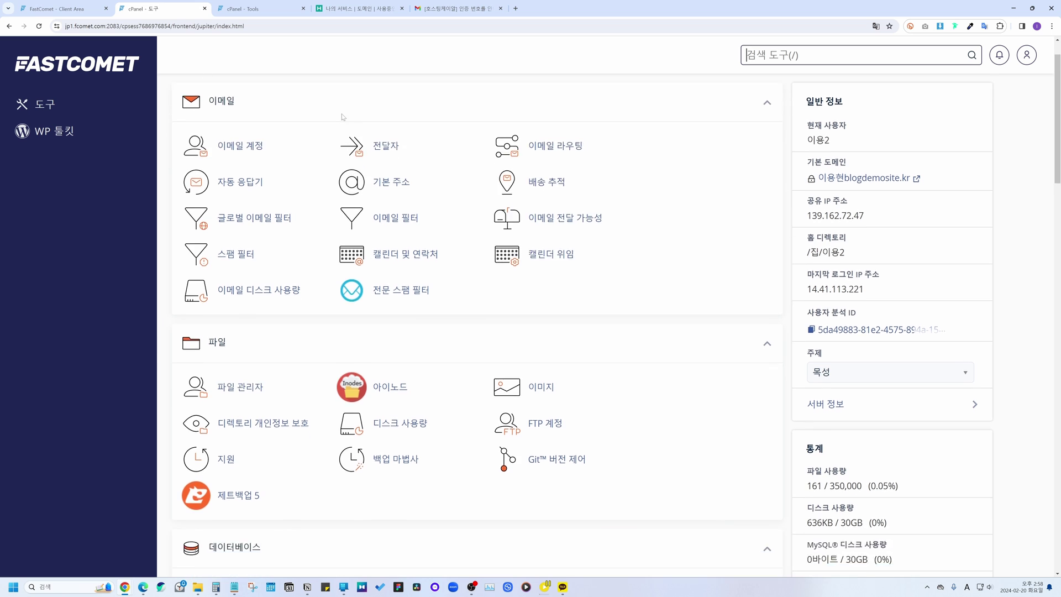
middle_click(342, 115)
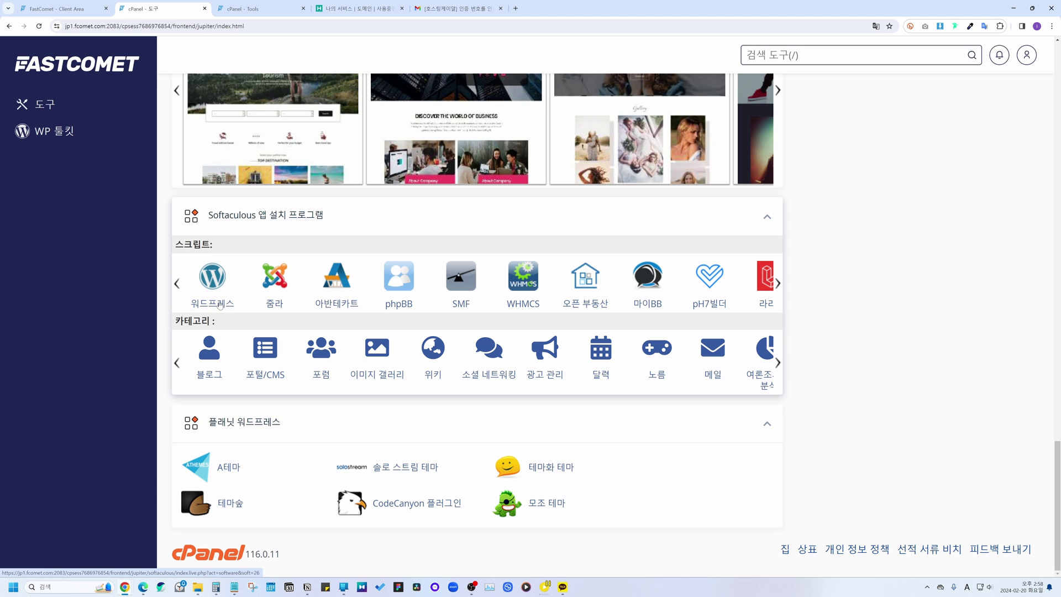
left_click(209, 273)
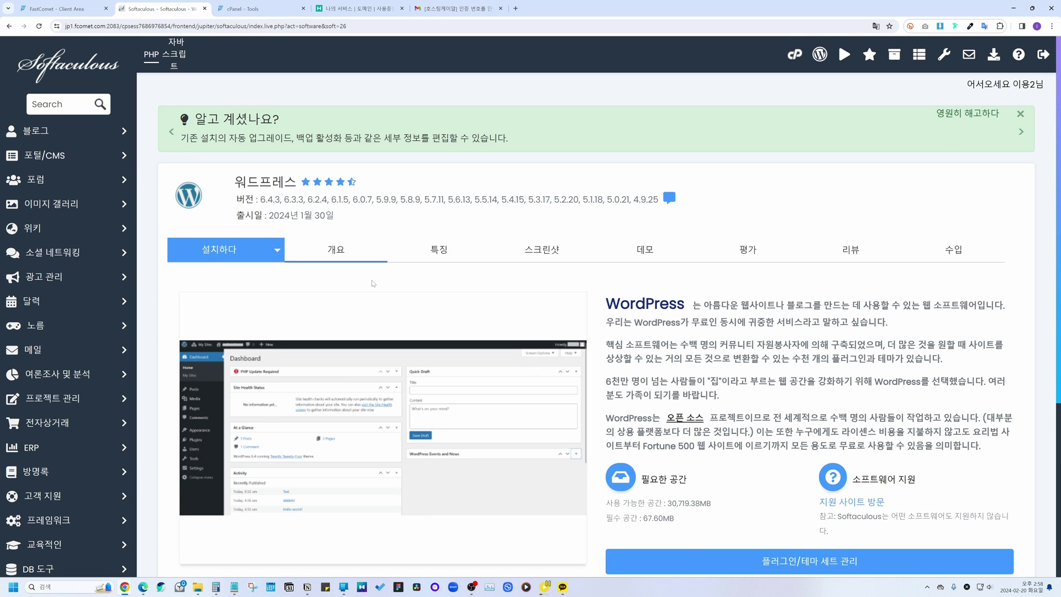
scroll(373, 283, "down", 5)
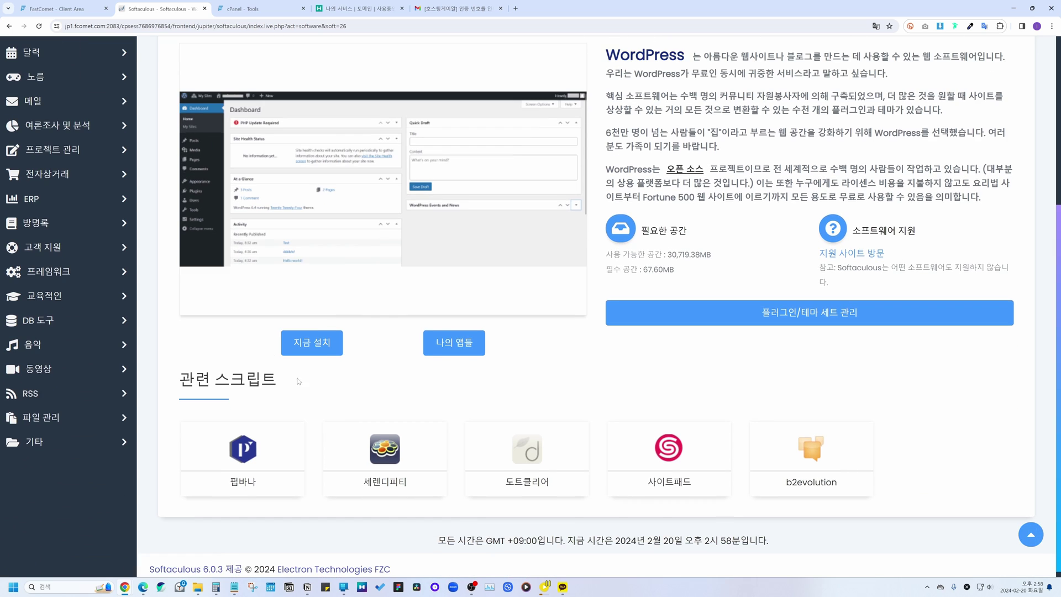
left_click(311, 343)
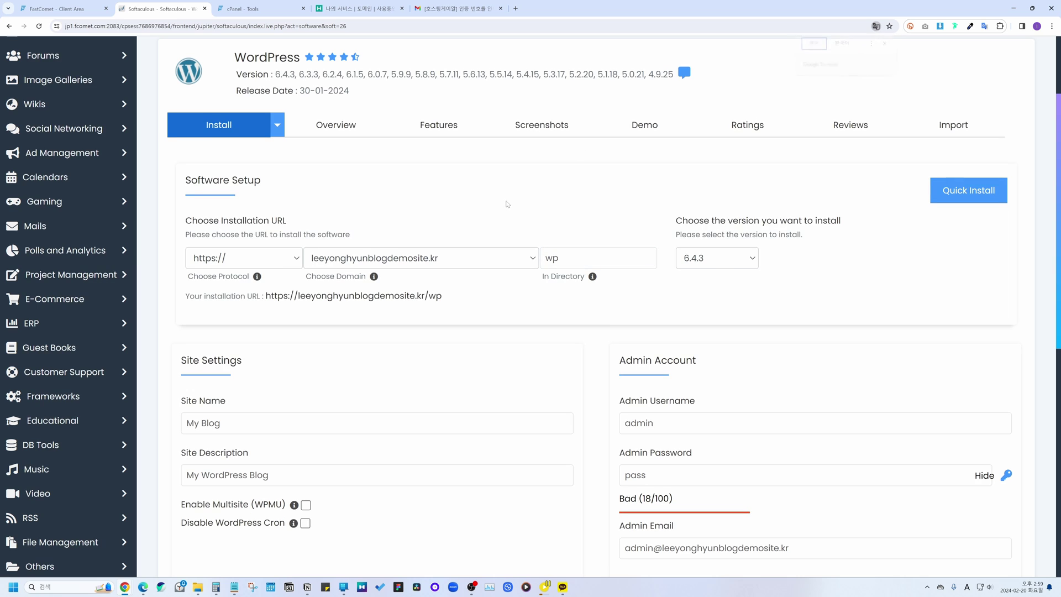
Step: Choose the site's domain and clear the wp directory to install at the root
left_click(384, 263)
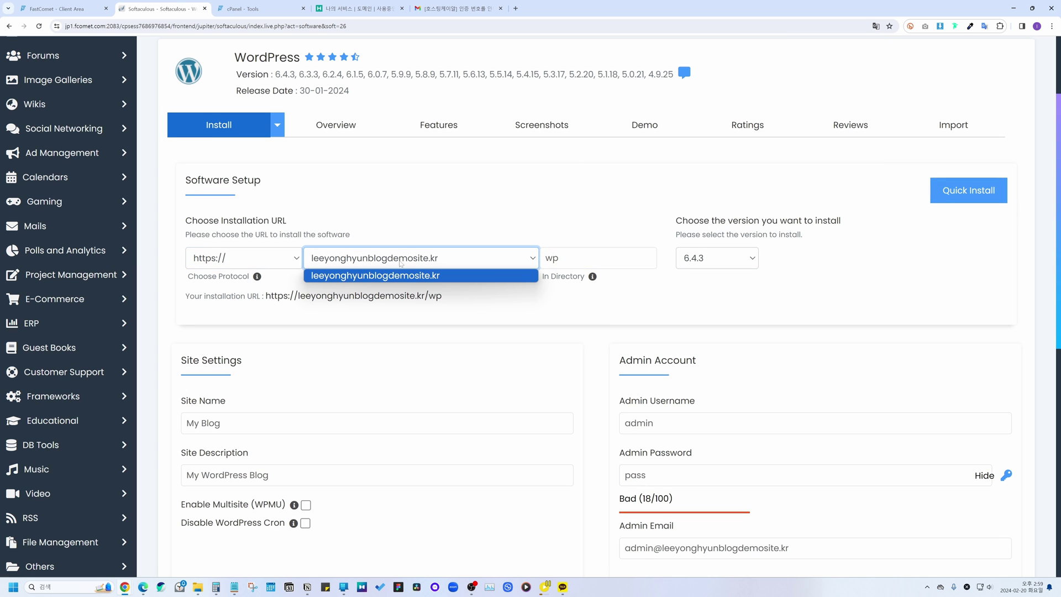
left_click(410, 276)
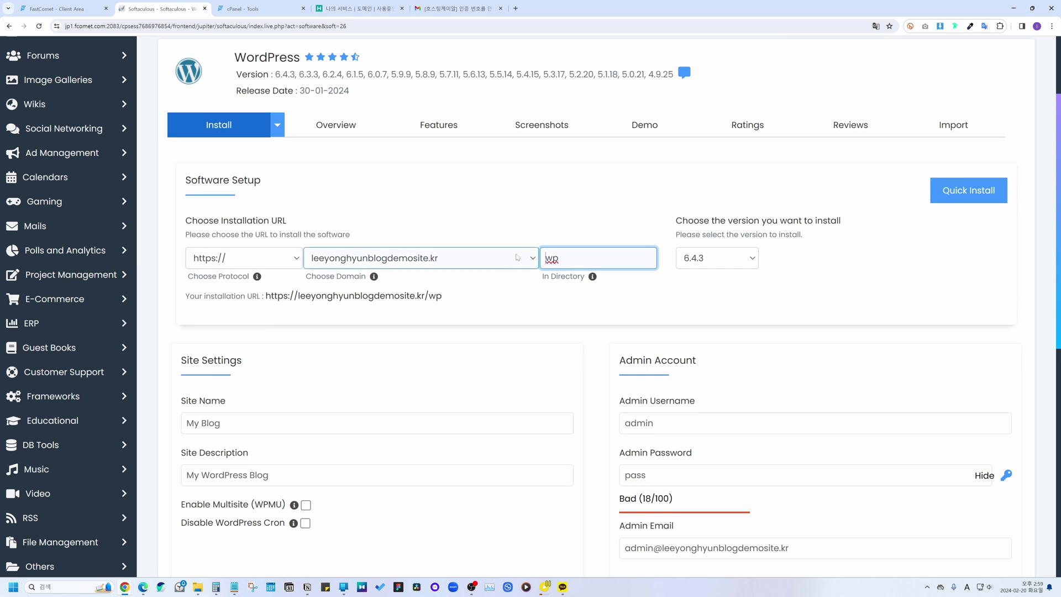
key("Tab")
key("BackSpace")
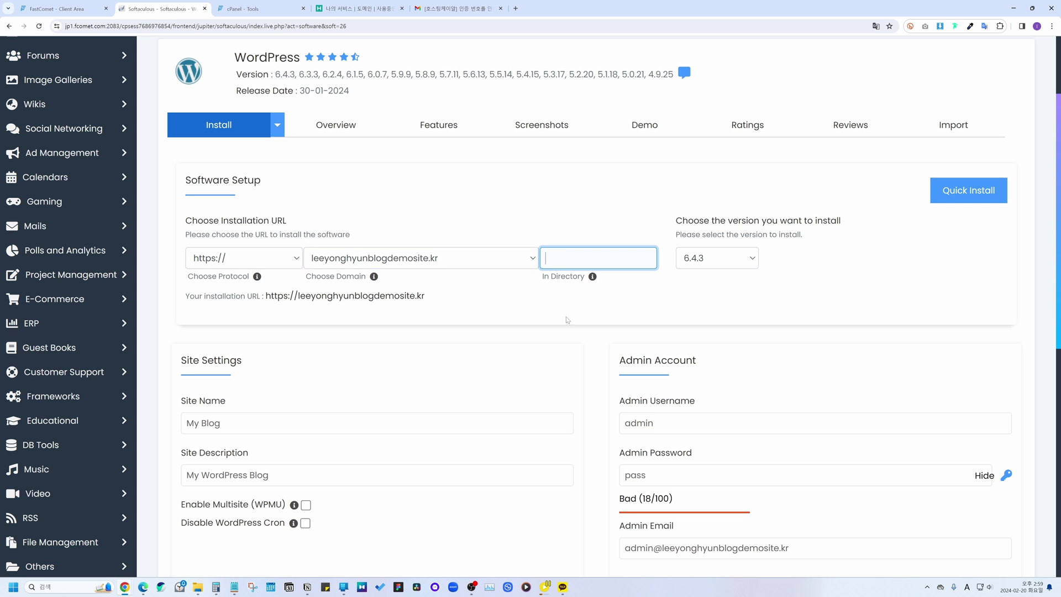
left_click(565, 320)
scroll(560, 319, "down", 2)
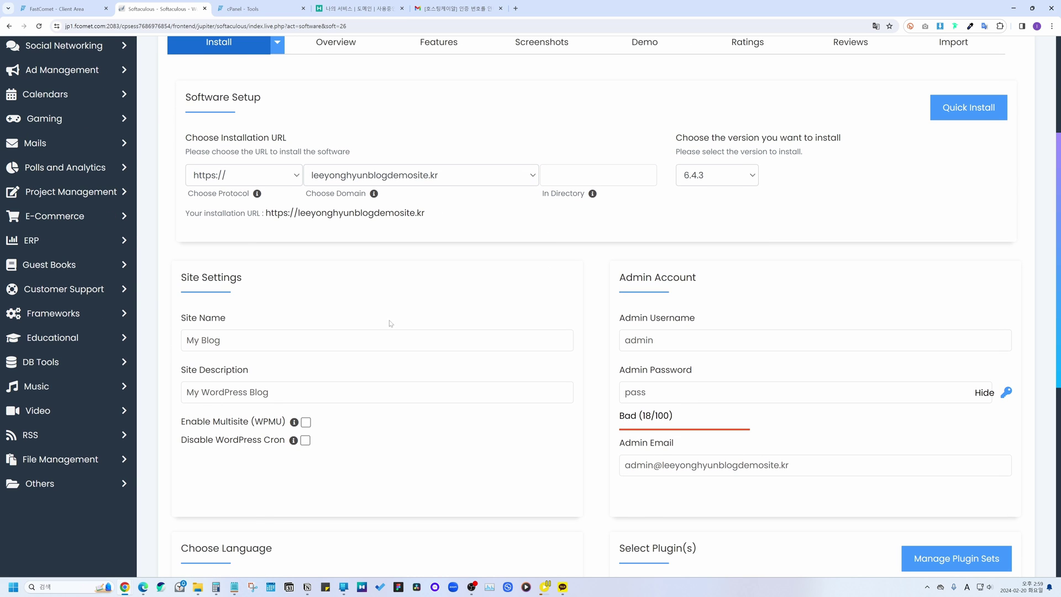
Step: Review the site name, description, and default admin username, password and e-mail
left_click(199, 334)
left_click(216, 371)
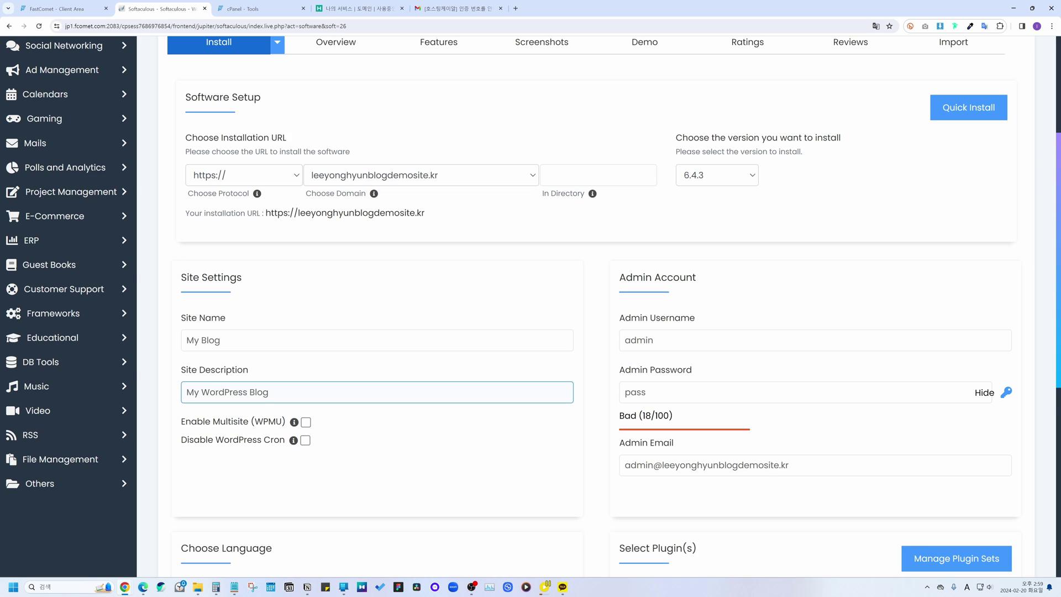
scroll(288, 390, "down", 1)
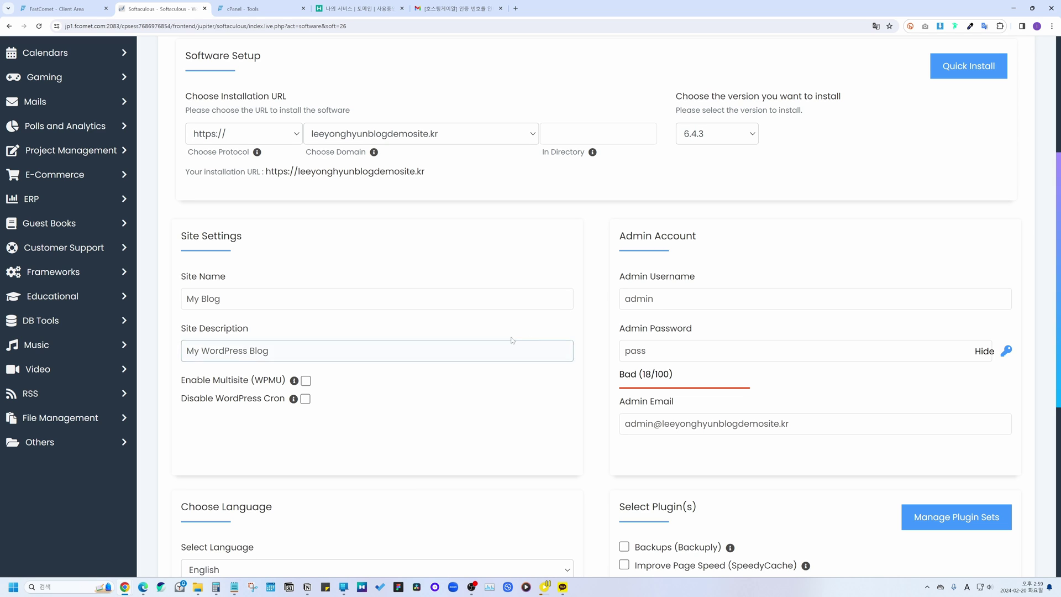
left_click(630, 280)
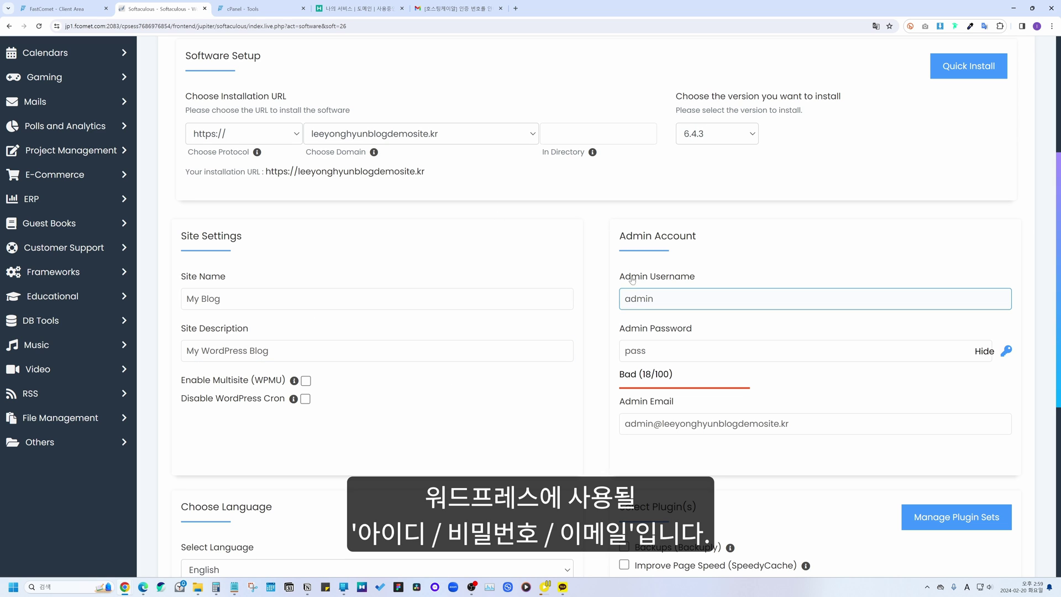
left_click(801, 351)
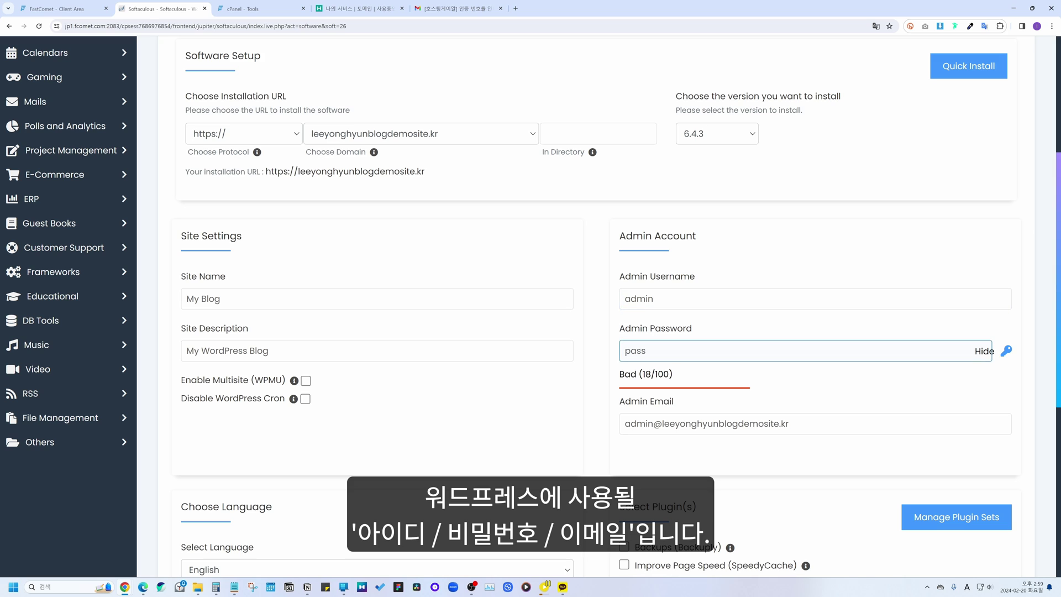
left_click_drag(685, 299, 620, 300)
left_click_drag(648, 351, 625, 351)
left_click_drag(789, 423, 606, 432)
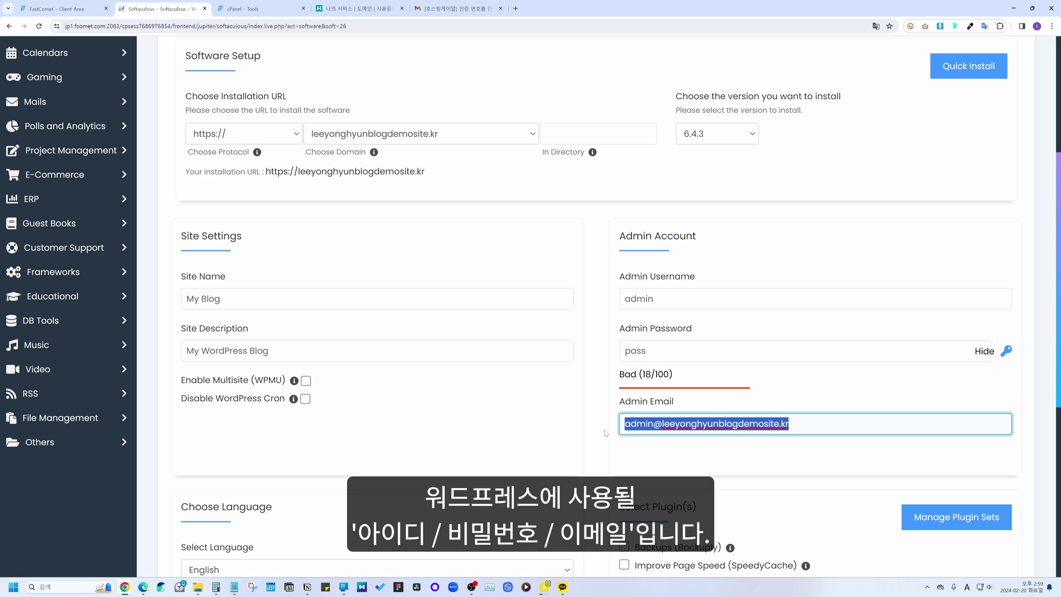
left_click(601, 431)
Step: Set the installation language to Korean
scroll(602, 431, "down", 3)
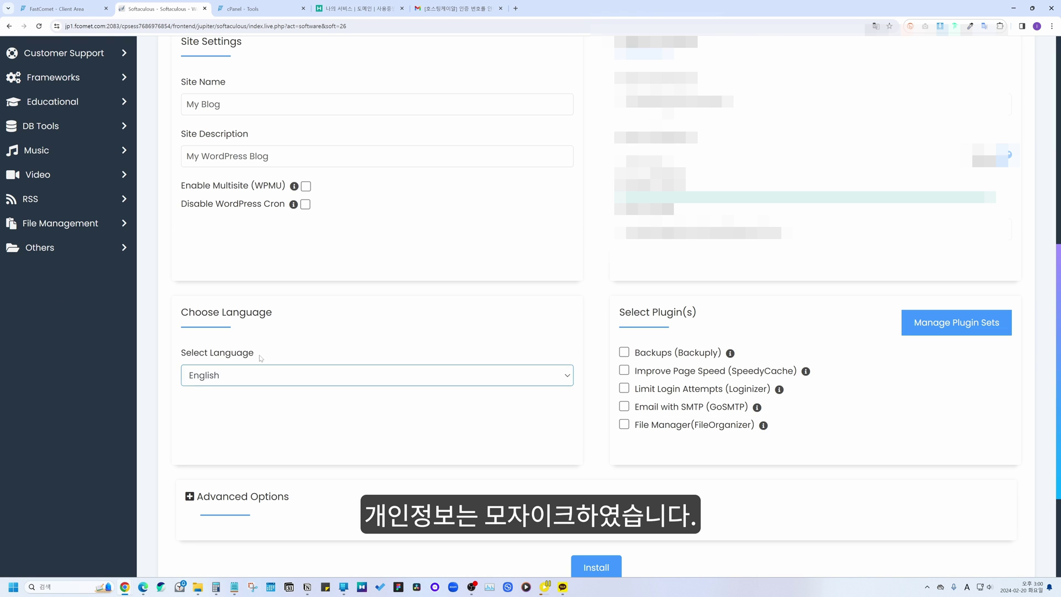
left_click(236, 376)
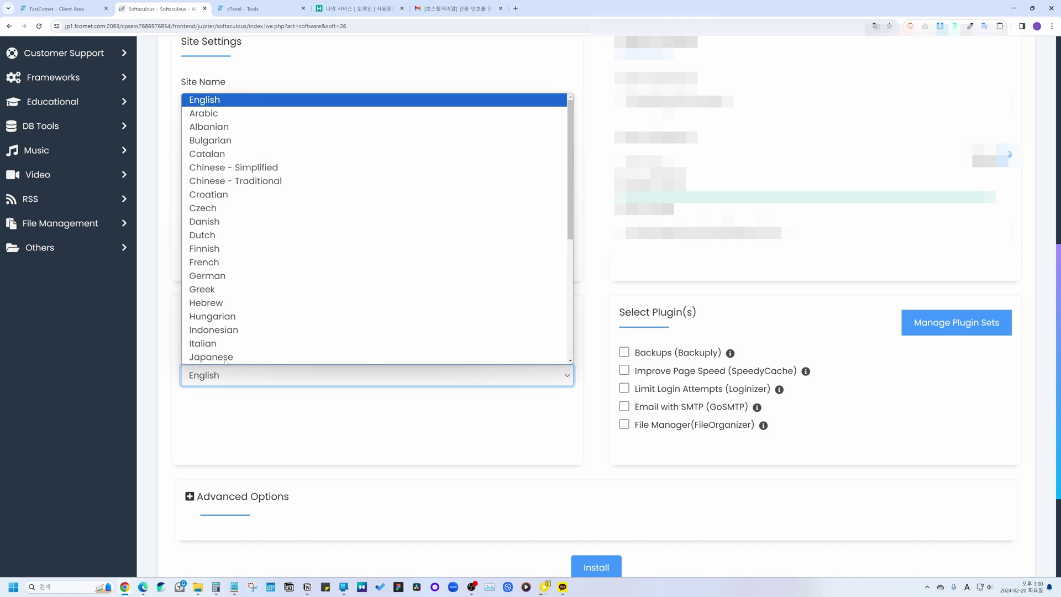
scroll(260, 183, "down", 5)
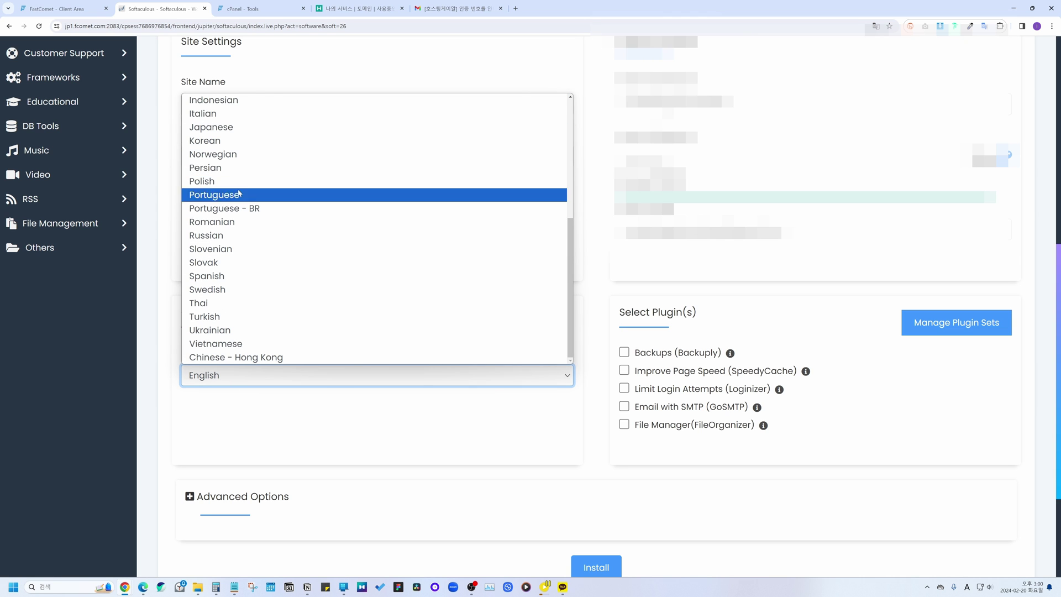
left_click(213, 140)
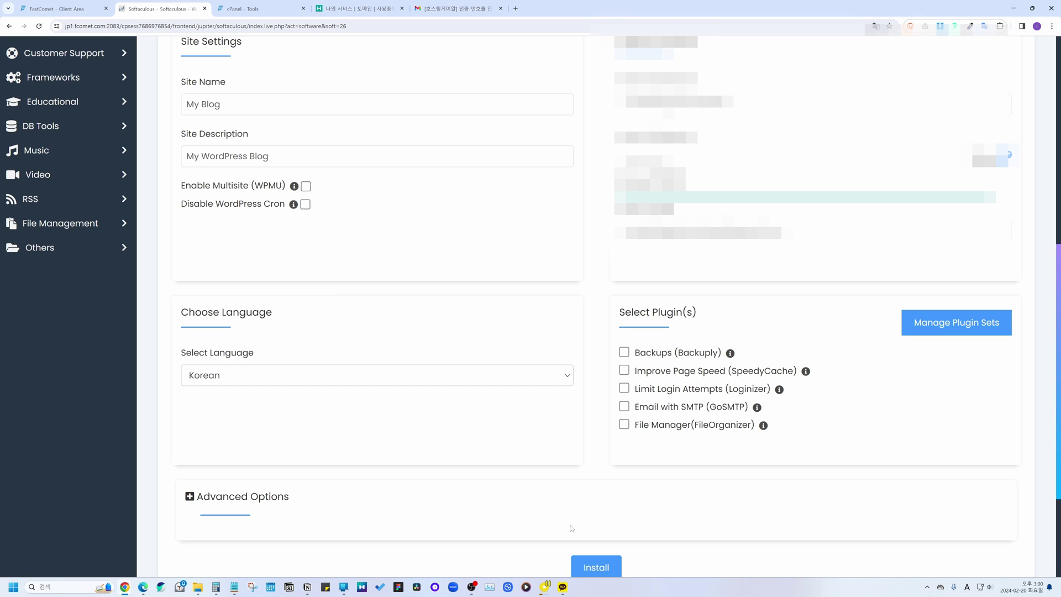
scroll(580, 498, "down", 2)
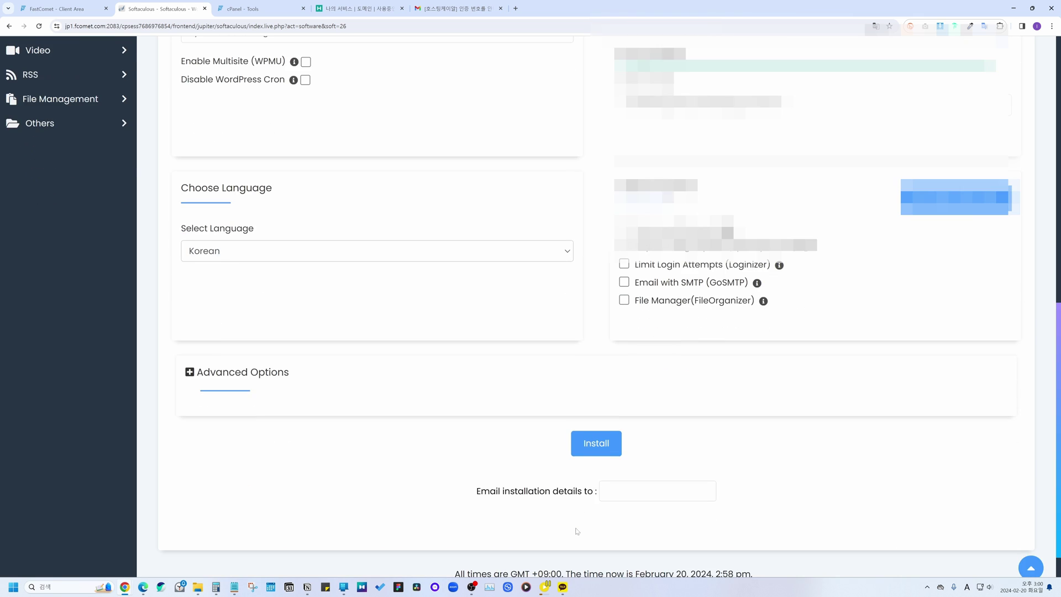
Step: Run the WordPress install, translate the success page, and copy the /wp-admin/ URL
left_click(604, 449)
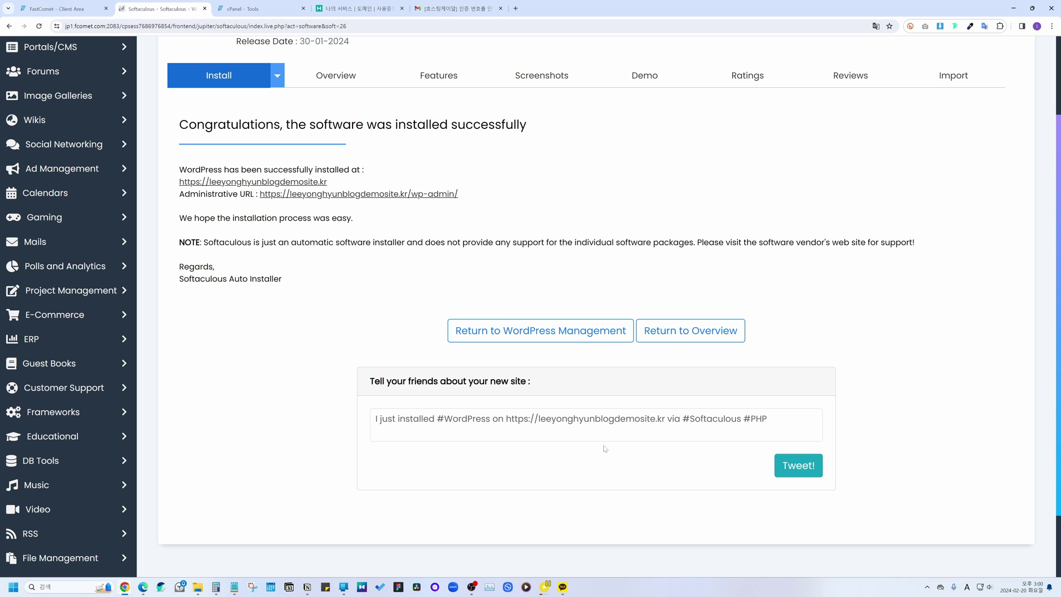
right_click(227, 152)
left_click(260, 256)
left_click_drag(179, 182, 329, 183)
left_click(408, 175)
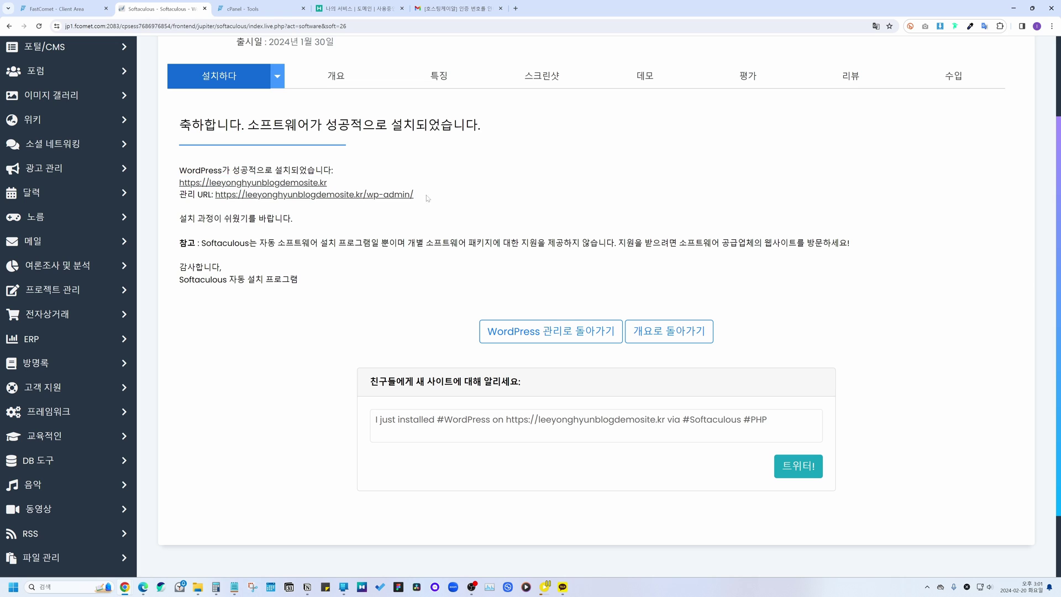
left_click_drag(428, 198, 215, 195)
key("ctrl+c")
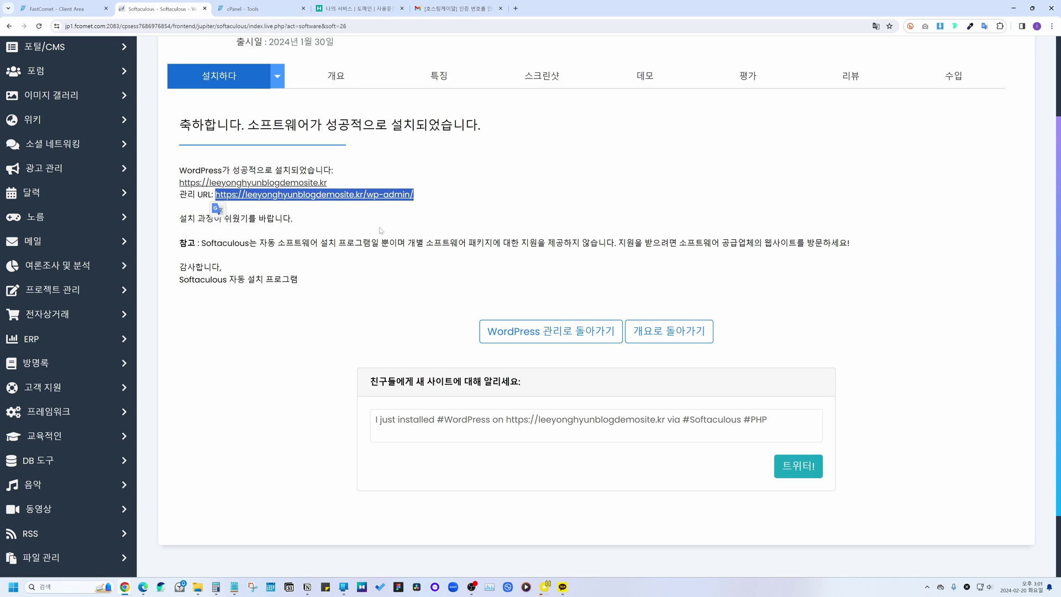
left_click(313, 219)
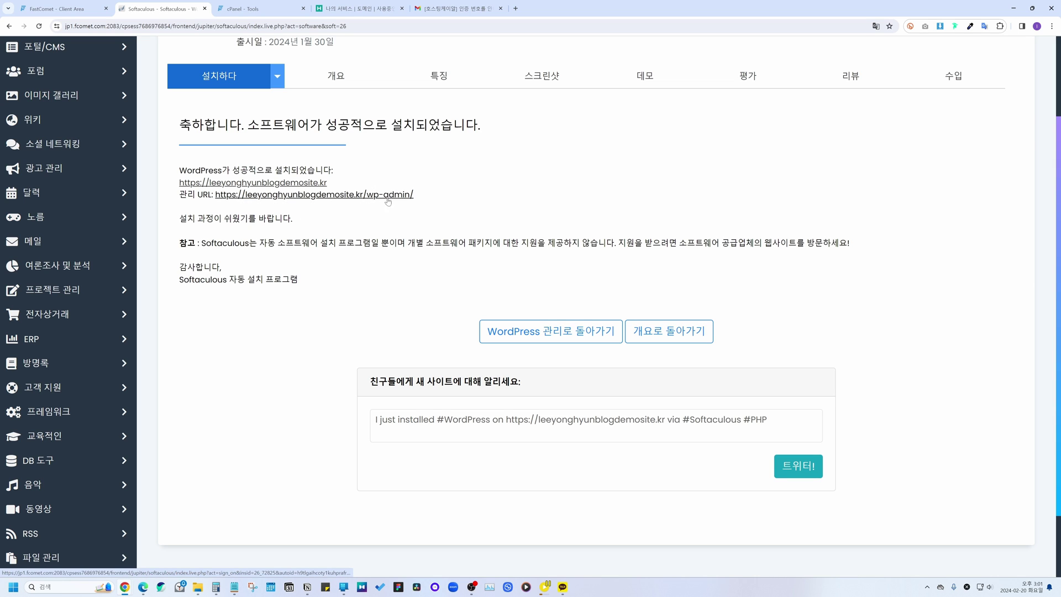
Step: Paste the admin URL into the notes and delete the two nameserver lines and blanks
left_click(235, 587)
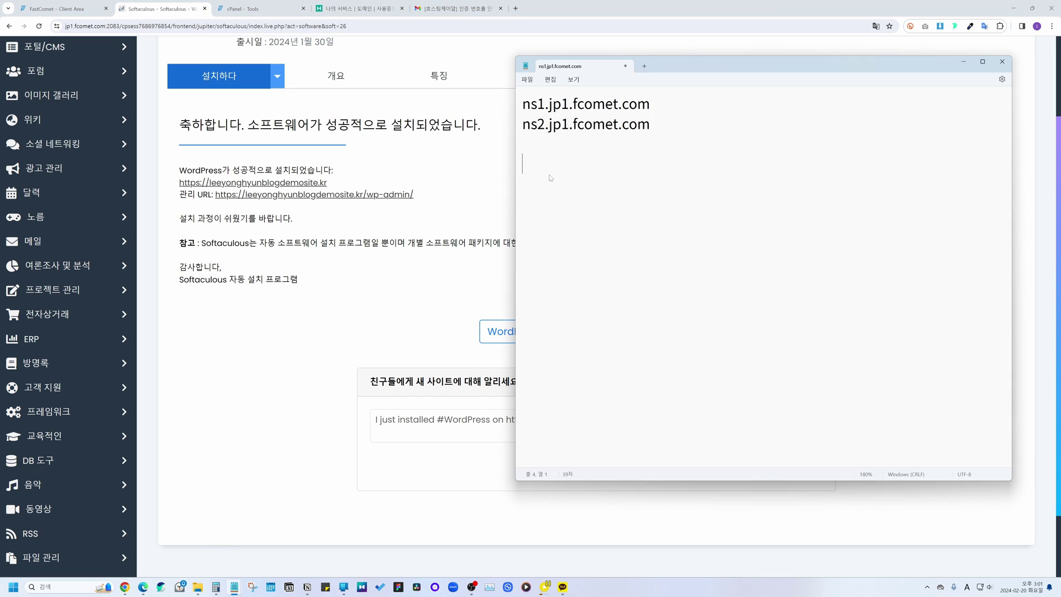
key("ctrl+v")
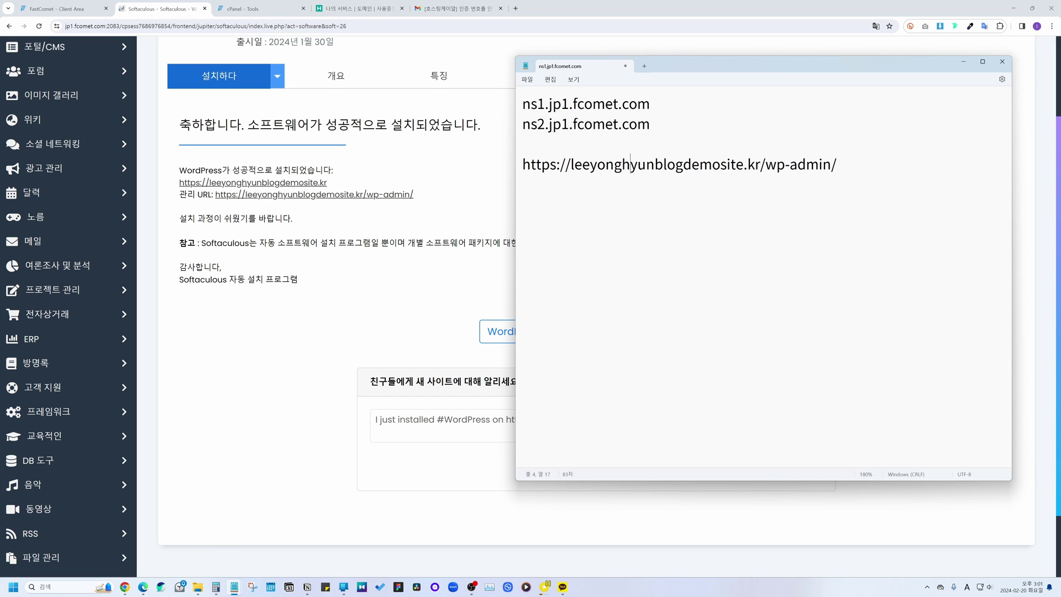
key("Up")
key("Up")
key("ctrl+shift+Left")
key("ctrl+shift+Home")
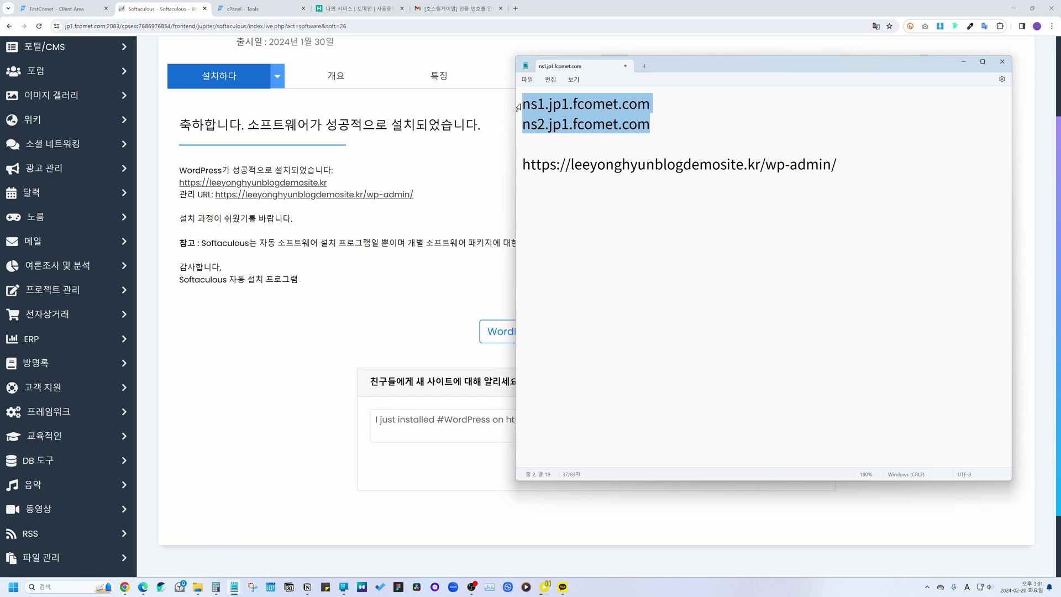
key("BackSpace")
key("Delete")
key("Delete")
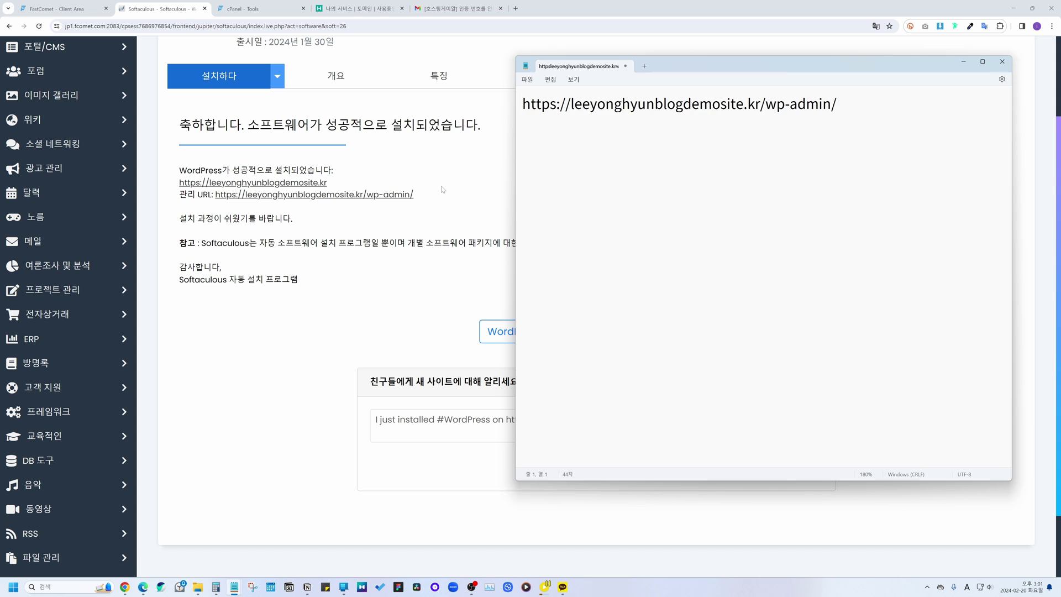
left_click(442, 190)
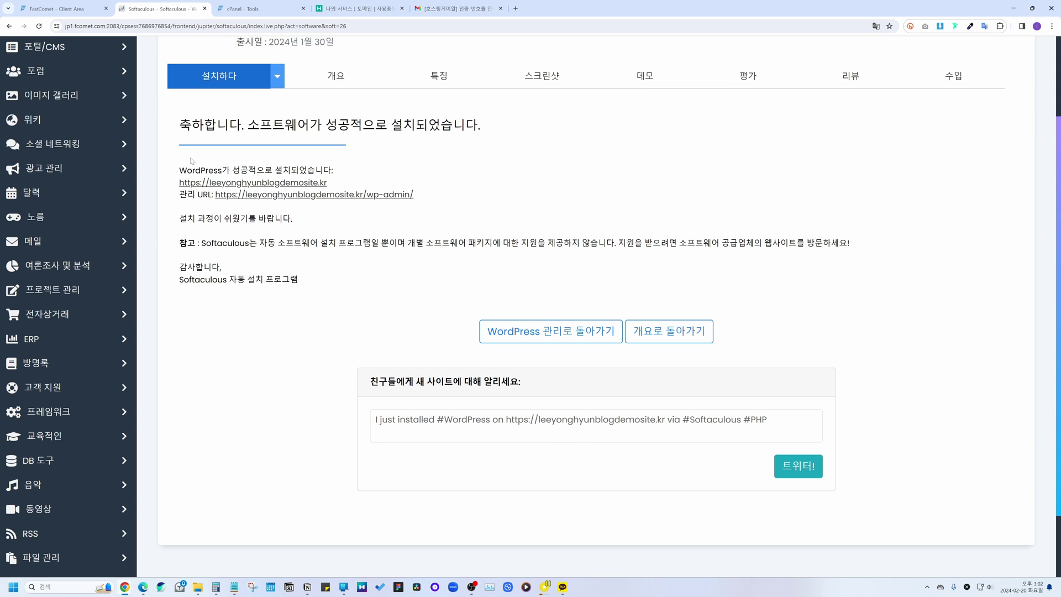
Step: Browse the new 'My Blog' homepage in a new tab, then return to Softaculous
left_click(252, 183)
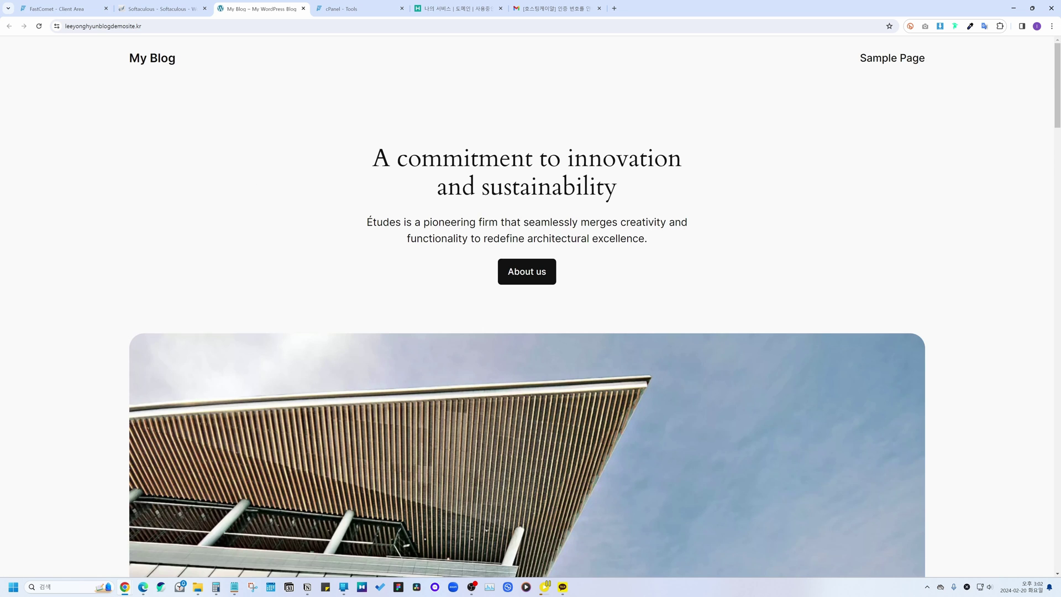
scroll(408, 232, "down", 5)
scroll(532, 358, "down", 15)
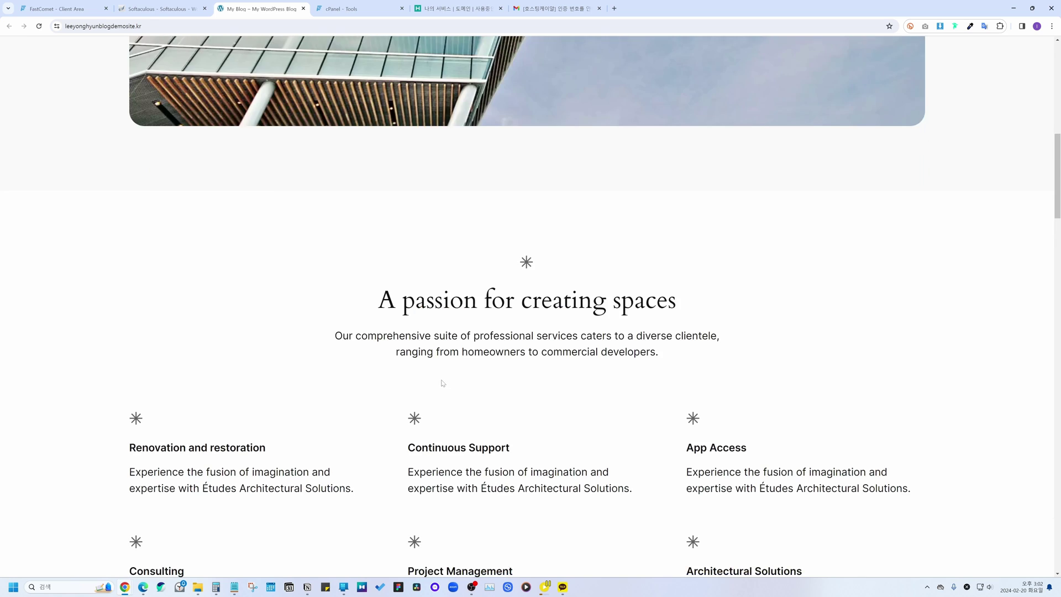
scroll(622, 340, "down", 10)
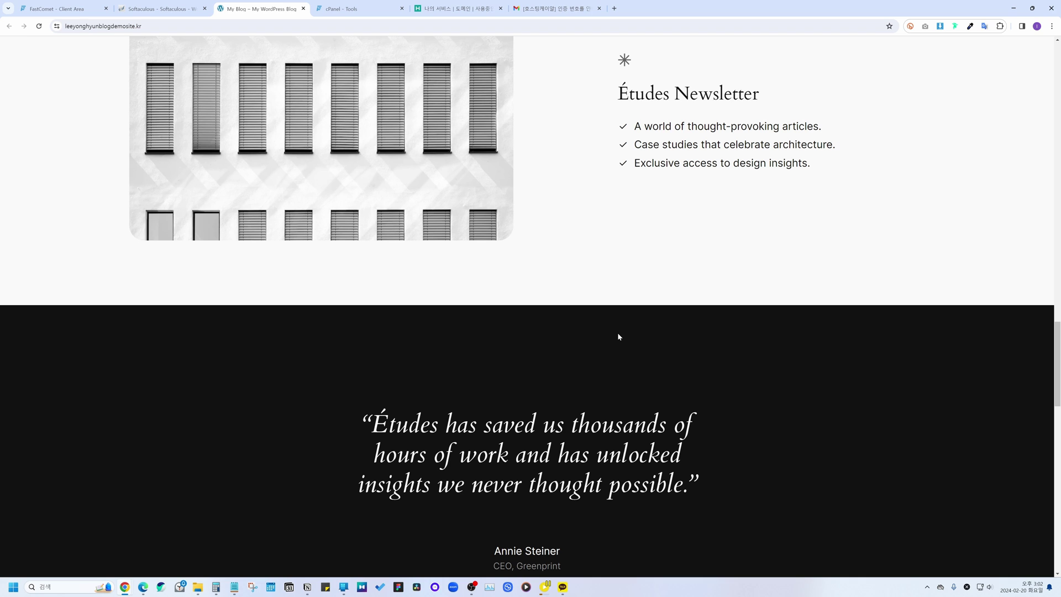
left_click(166, 8)
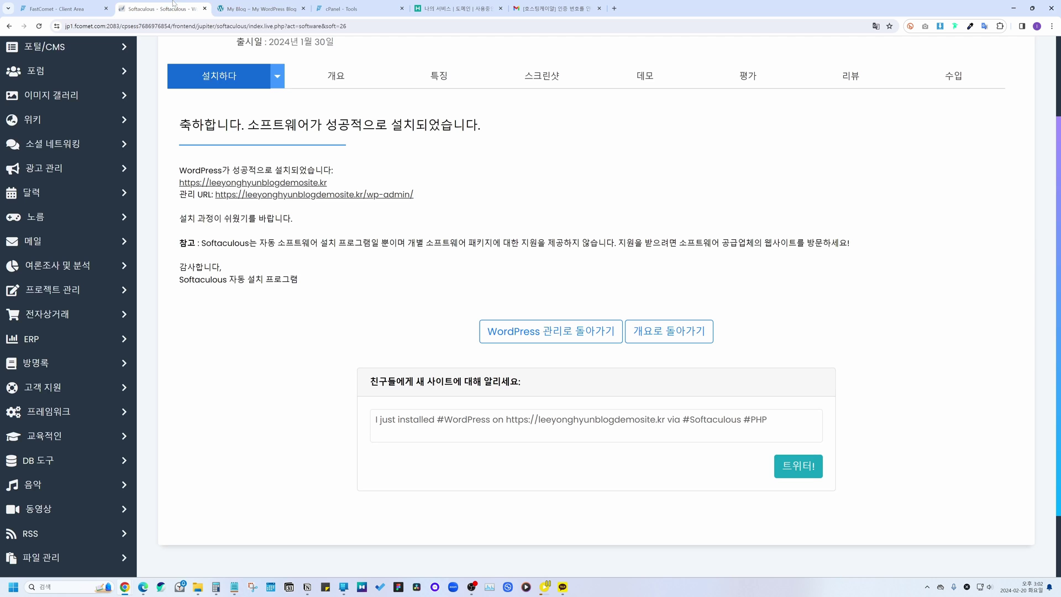
Step: Open the new My Blog site's wp-admin dashboard from the Softaculous success page
left_click(365, 196)
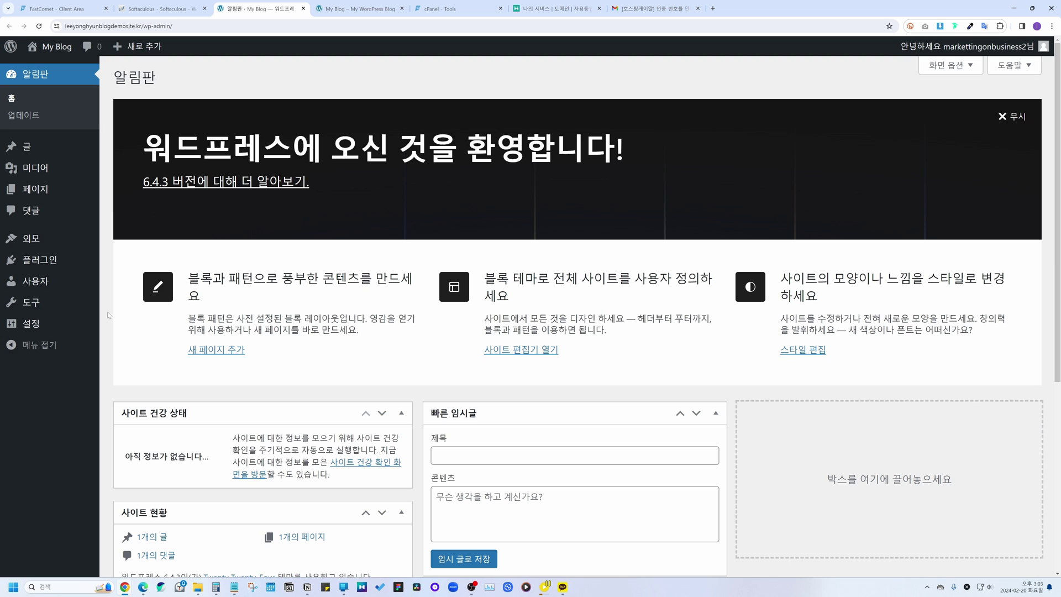
mouse_move(86, 328)
mouse_move(34, 330)
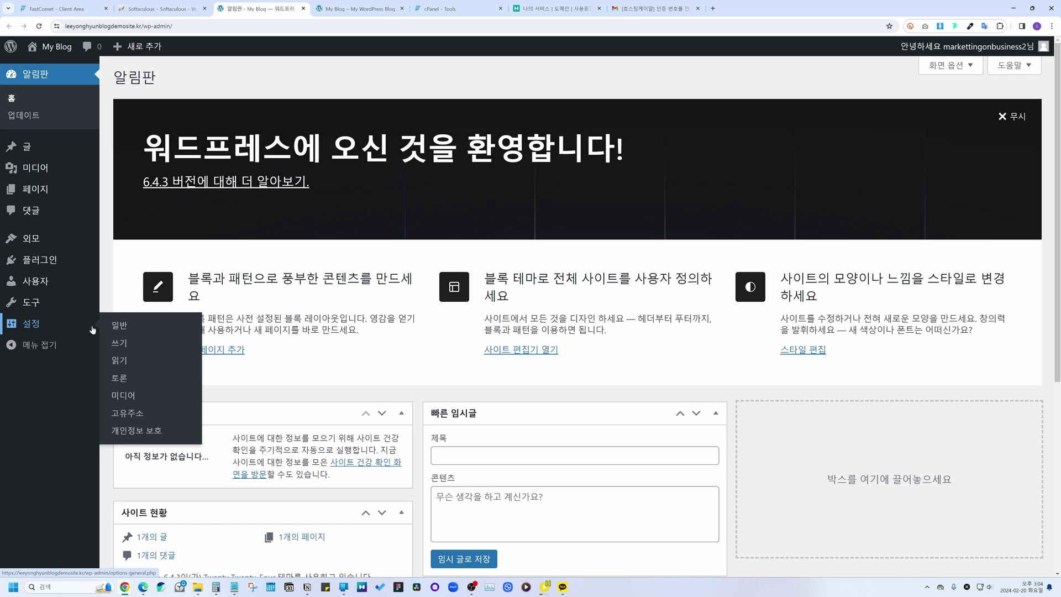
Step: In General Settings, replace the site title and tagline with the Korean demo-blog name and official-blog description
left_click(111, 325)
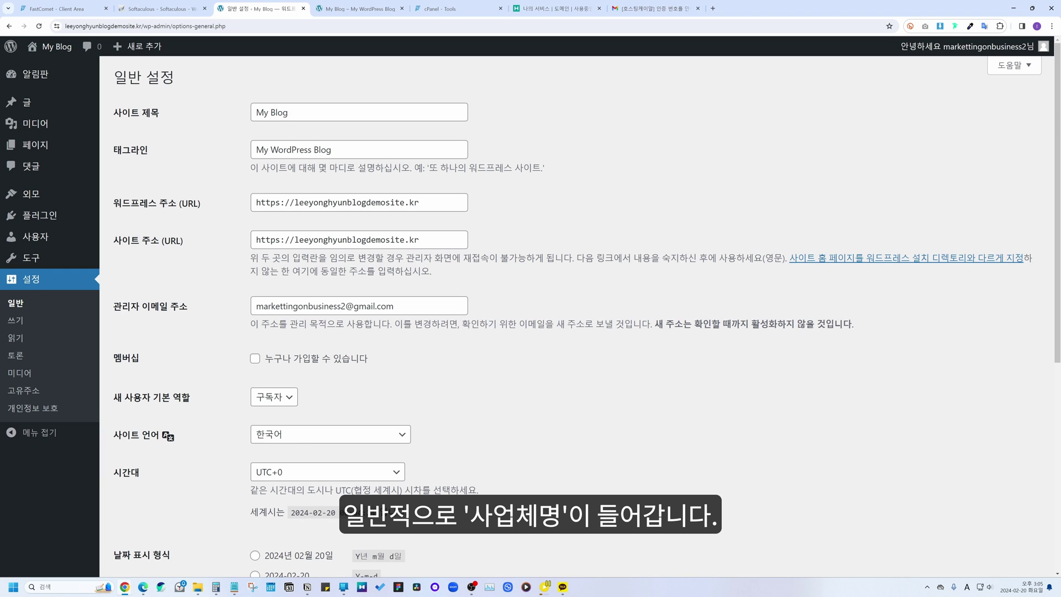
left_click(256, 112)
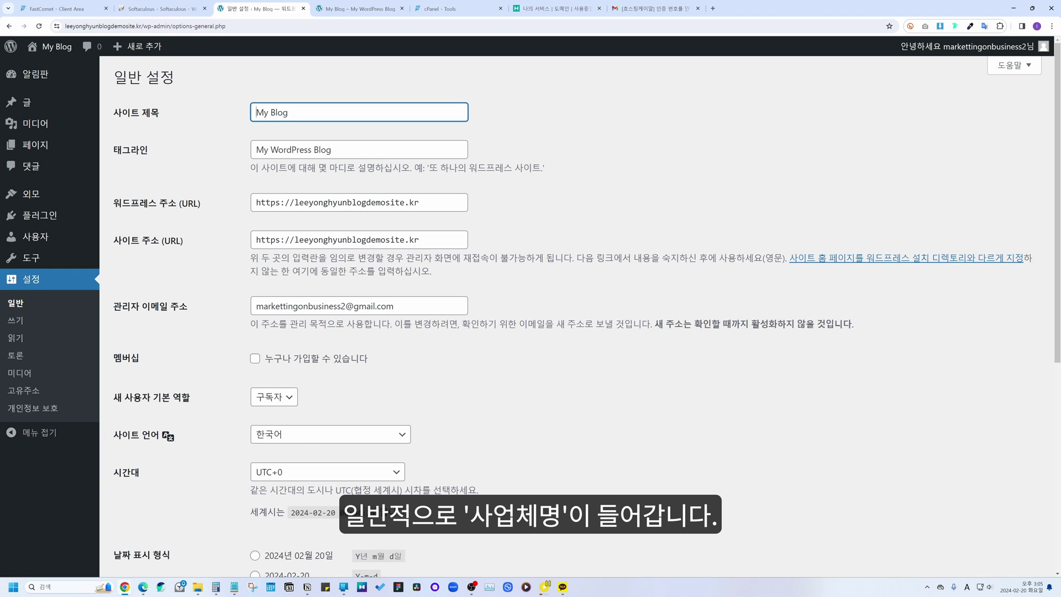
key("ctrl+a")
key("BackSpace")
key("Hangul")
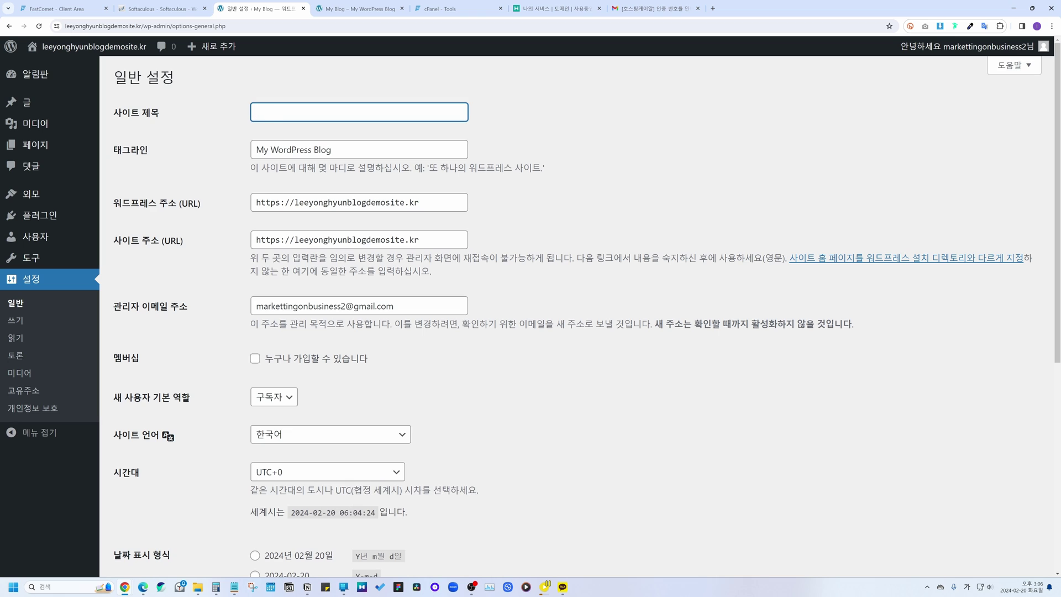
type("이용현블로그데모사이트")
left_click(228, 132)
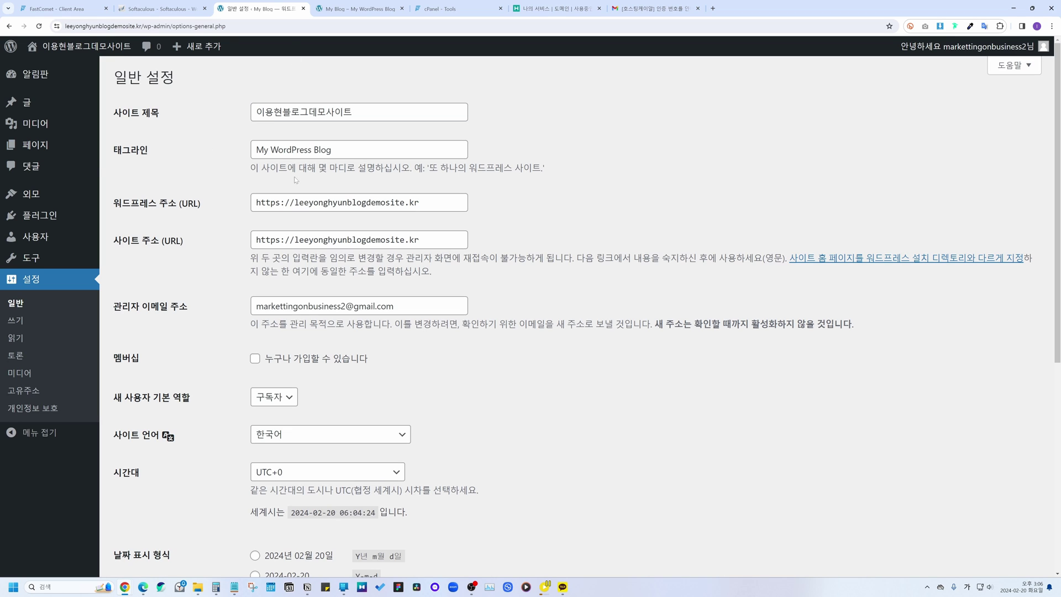
left_click_drag(261, 167, 393, 167)
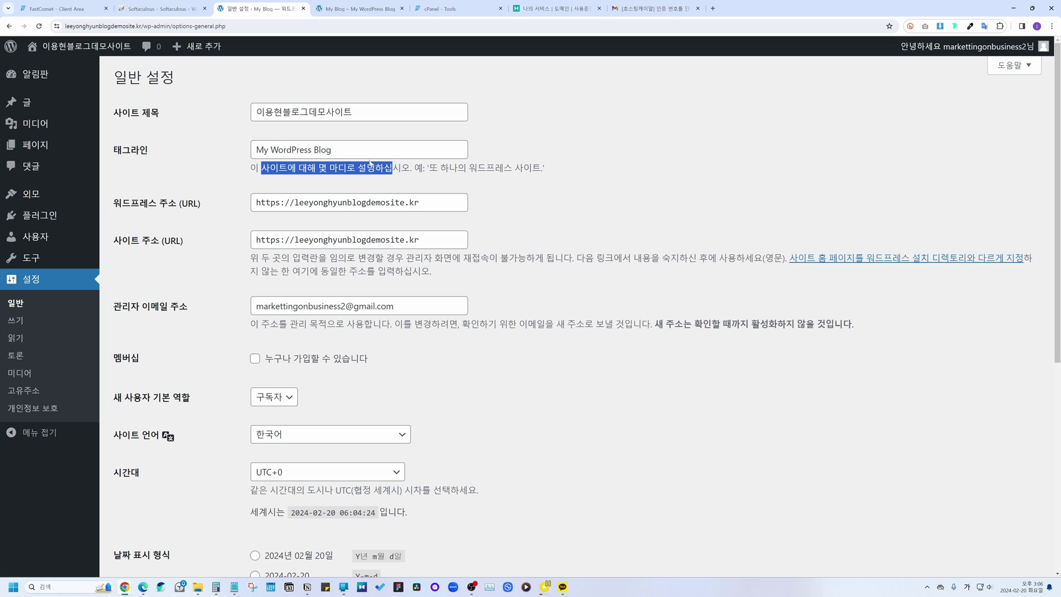
left_click(191, 155)
key("Tab")
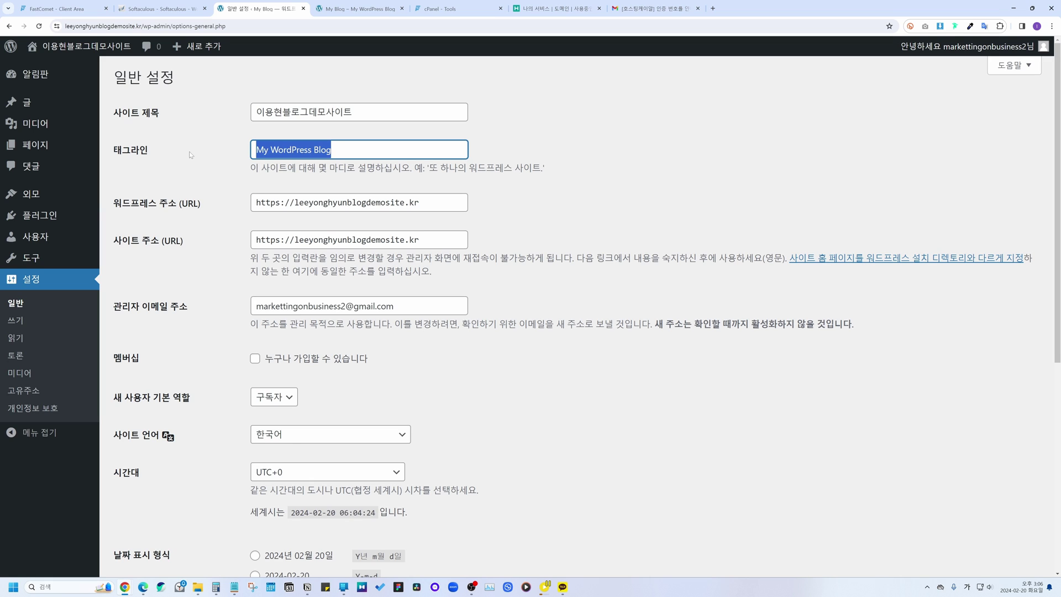
type("이용현블로그데모사이트 공식블로그입니다.")
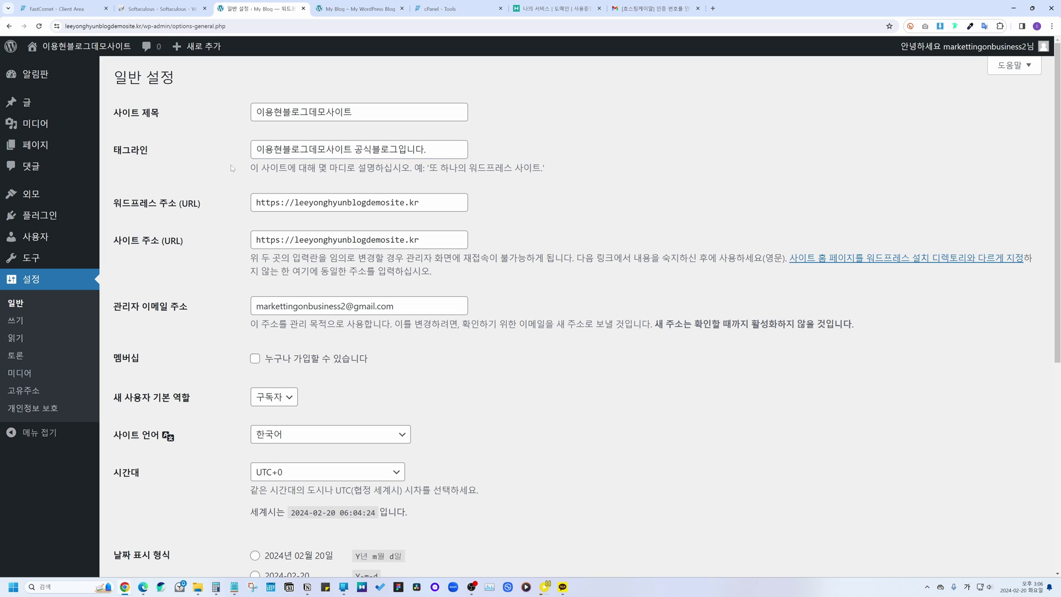
Step: Set the timezone to UTC+9 and save the general settings
scroll(231, 168, "down", 5)
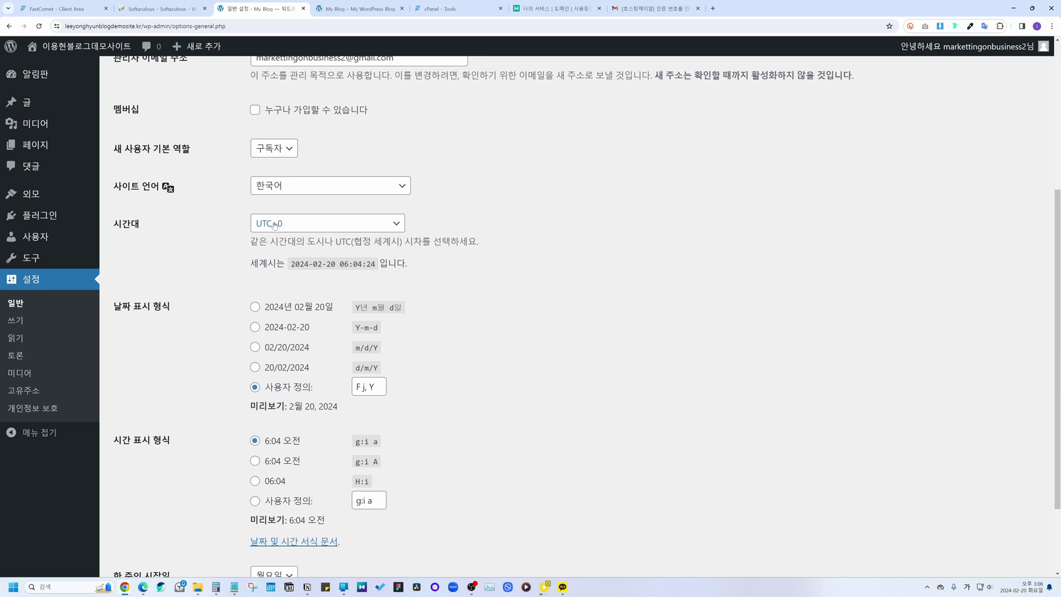
left_click(275, 225)
scroll(298, 337, "down", 5)
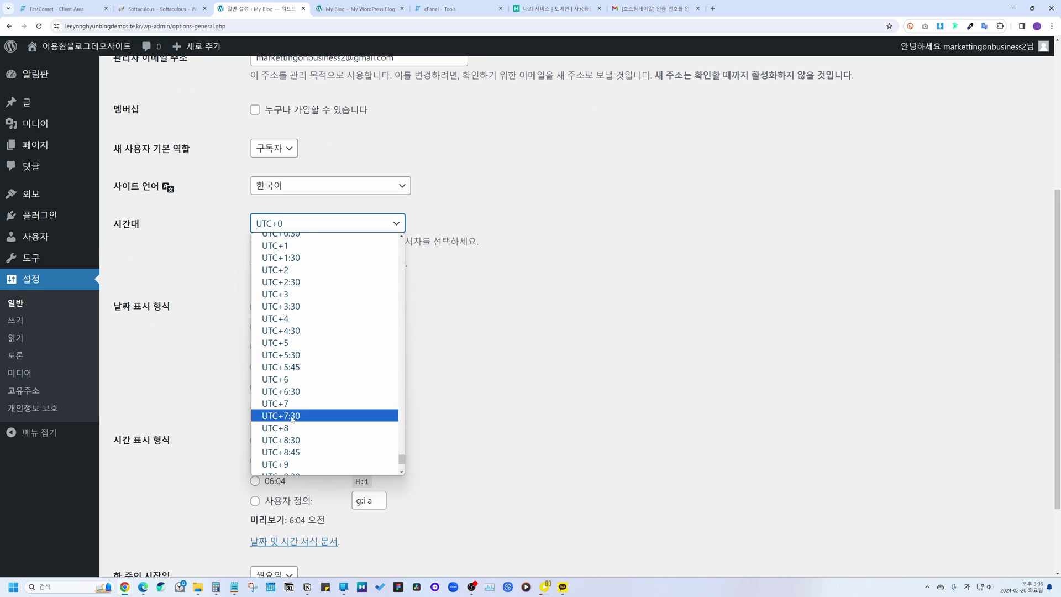
left_click(292, 465)
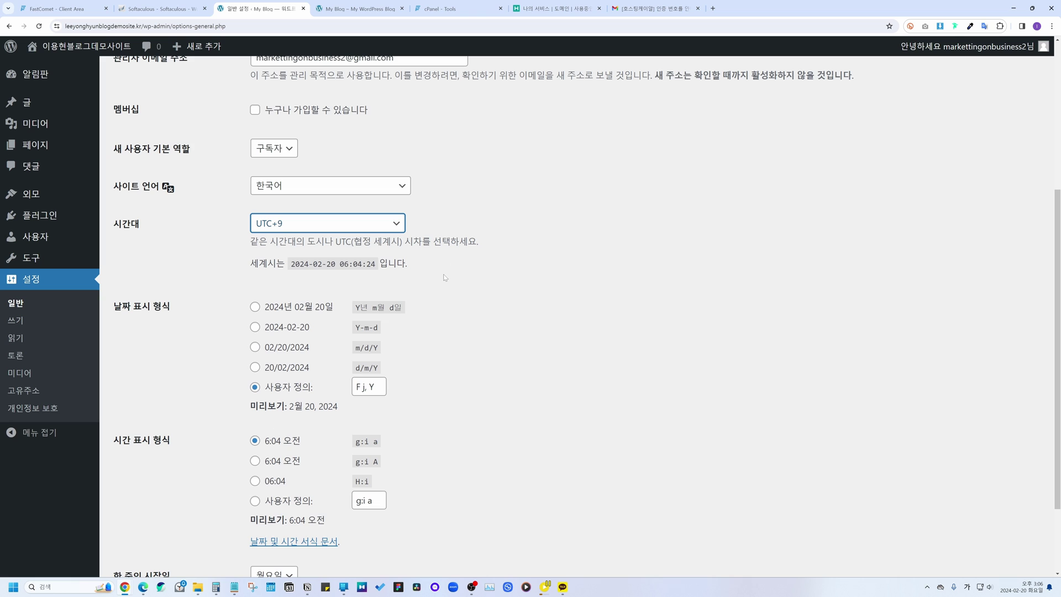
scroll(445, 277, "down", 2)
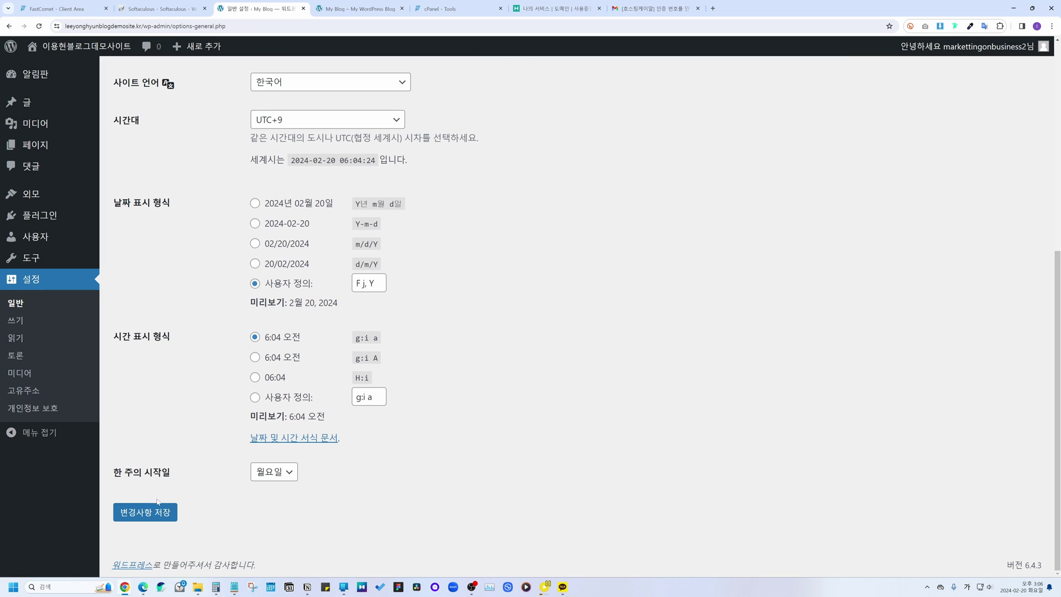
left_click(153, 513)
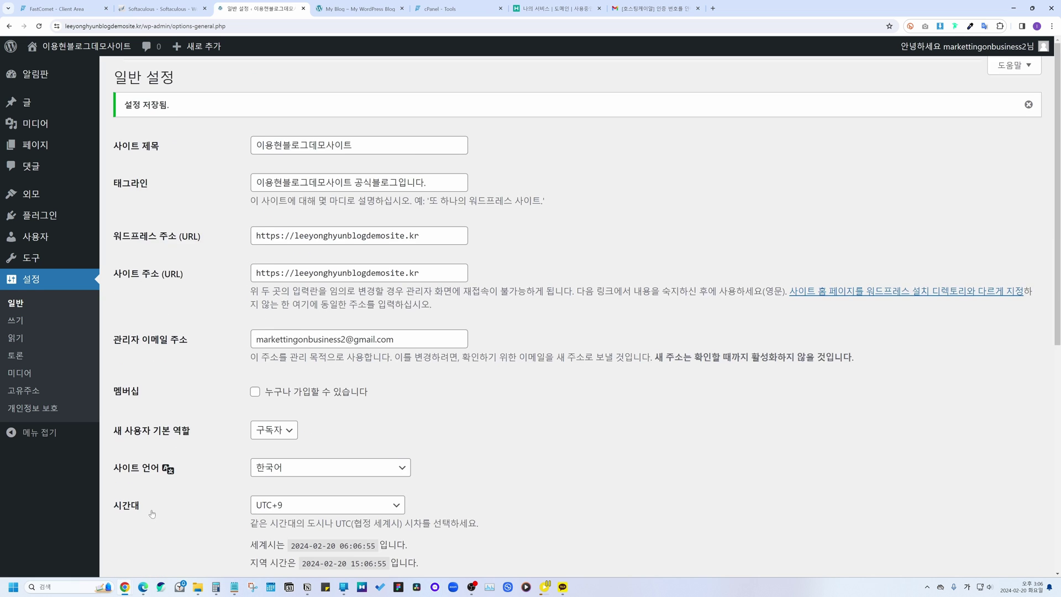
scroll(184, 344, "down", 2)
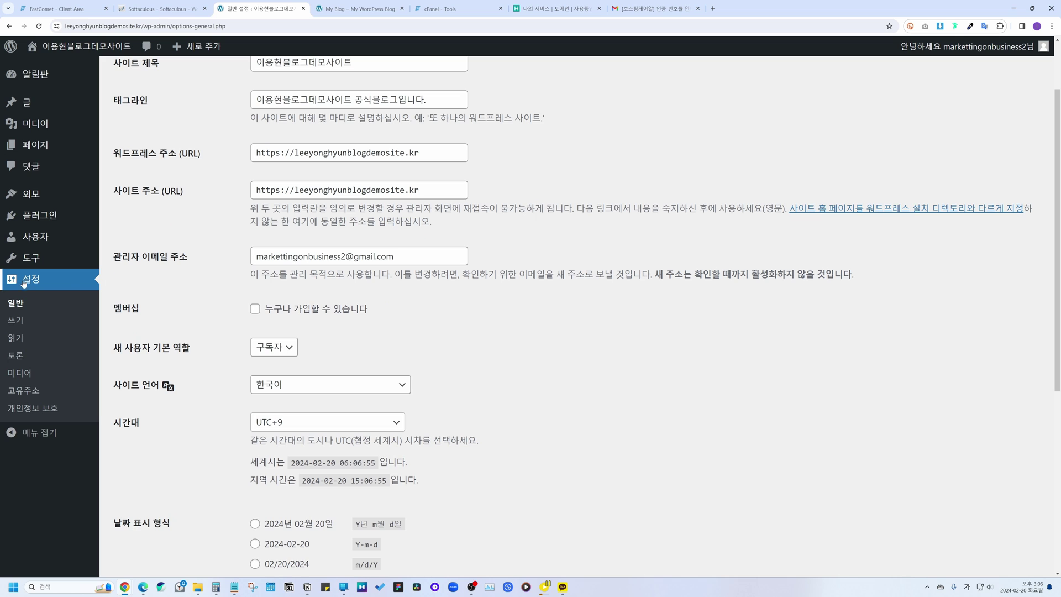
Step: Save permalinks with the Post name structure (/%postname%/), then go to the Themes page
left_click(22, 390)
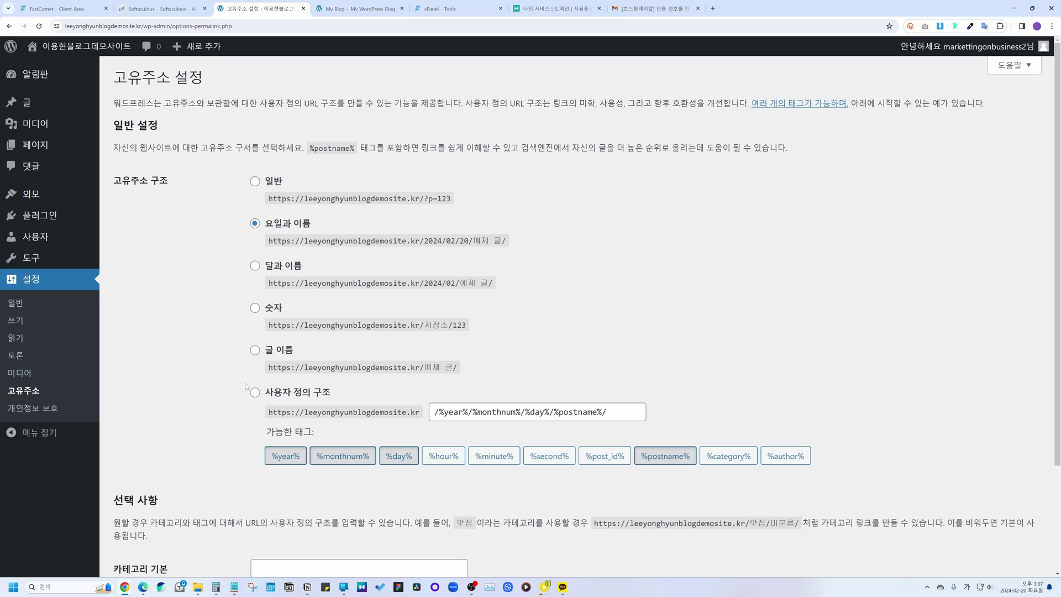
left_click(255, 350)
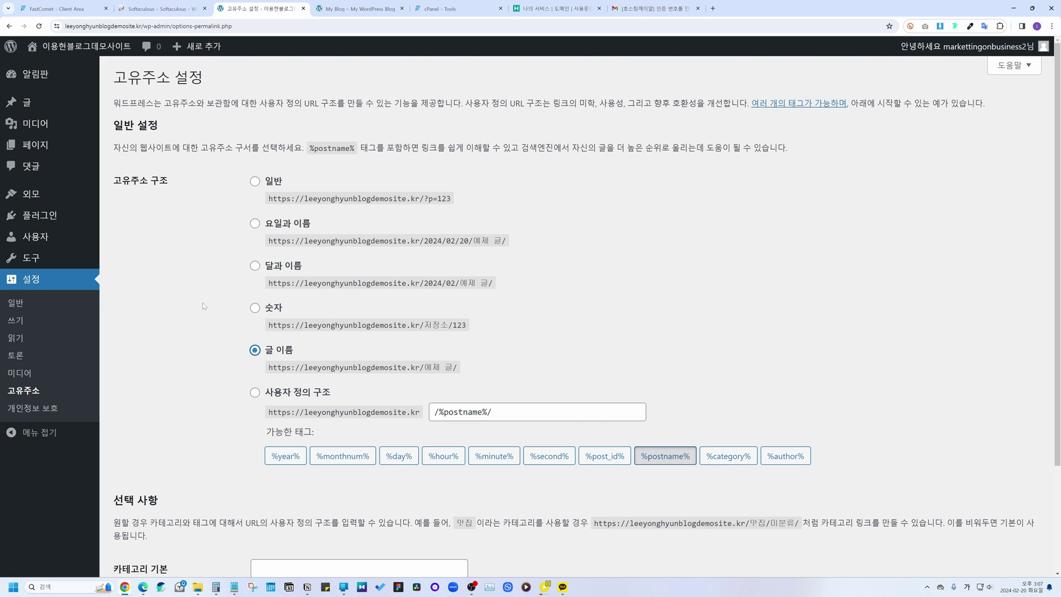
scroll(298, 319, "down", 1)
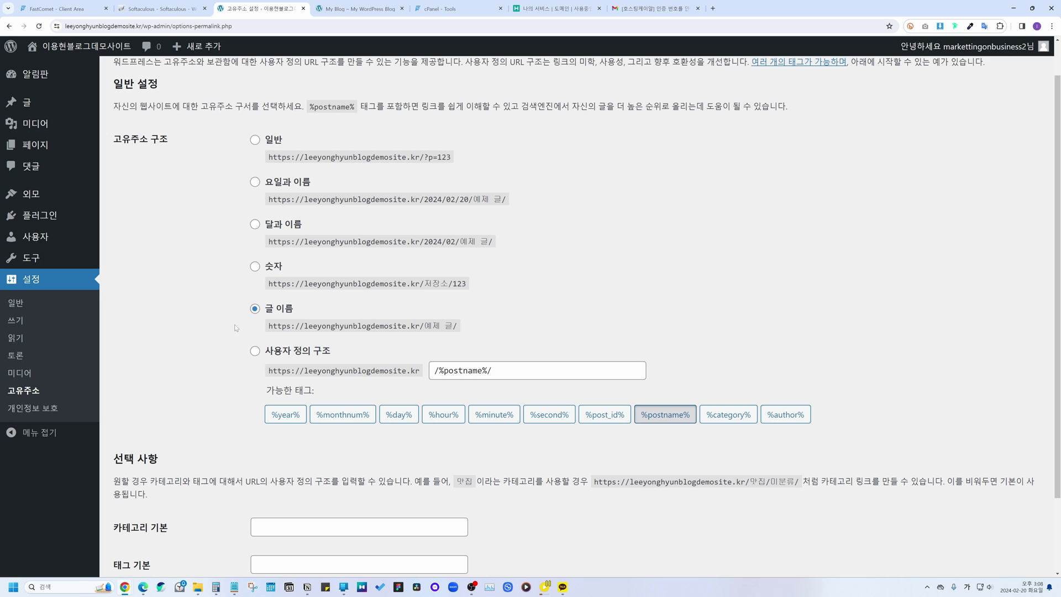
scroll(209, 307, "down", 2)
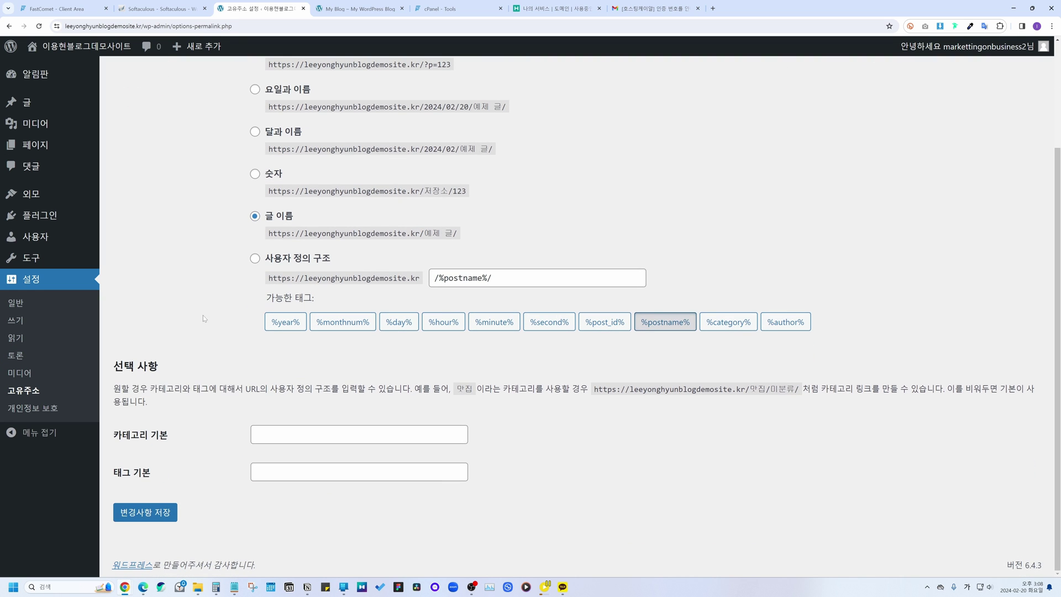
left_click(143, 513)
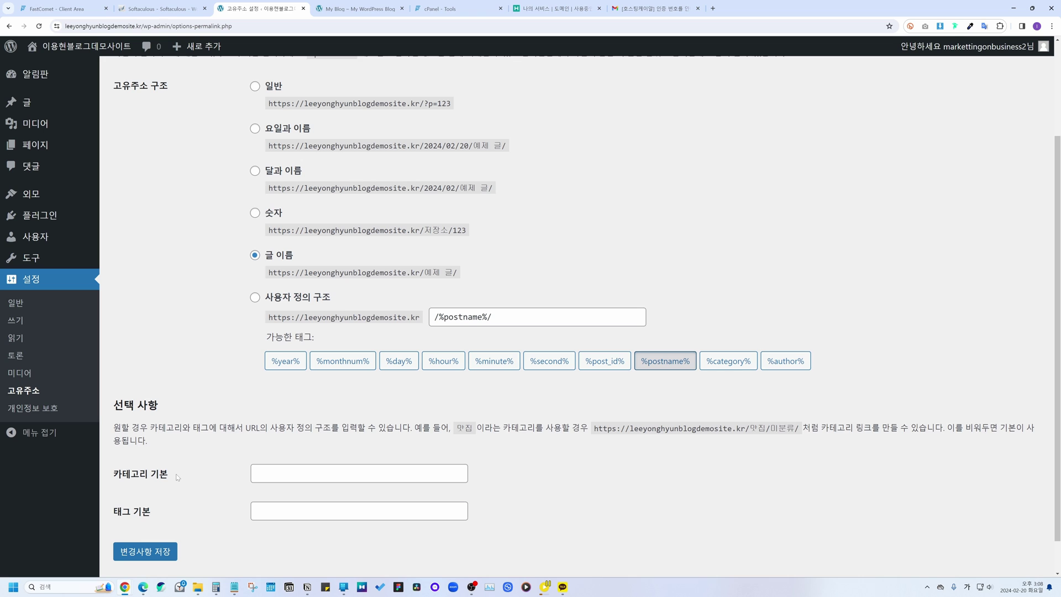
scroll(185, 351, "up", 2)
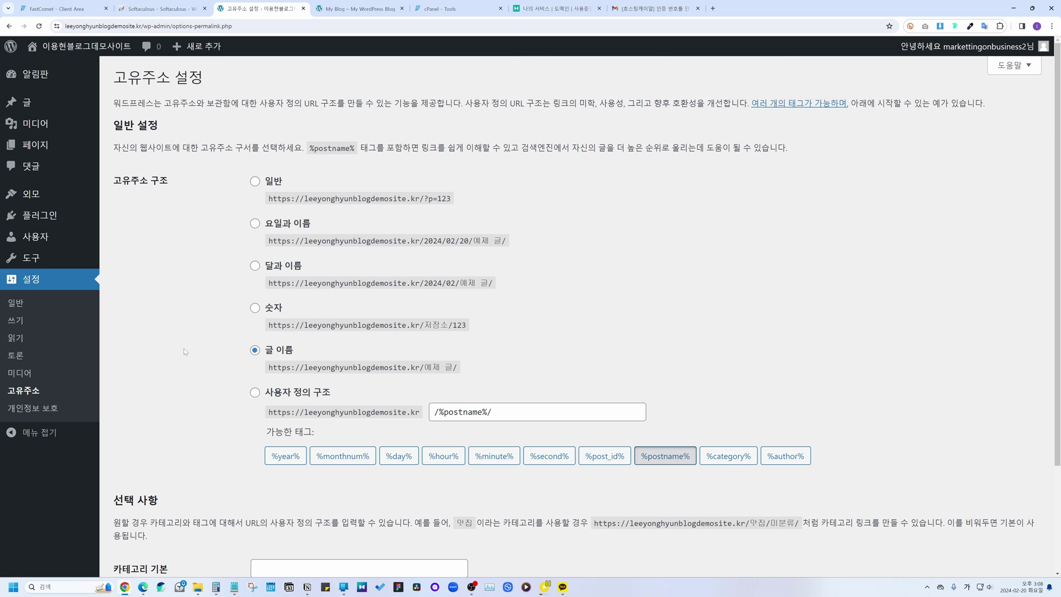
left_click(29, 196)
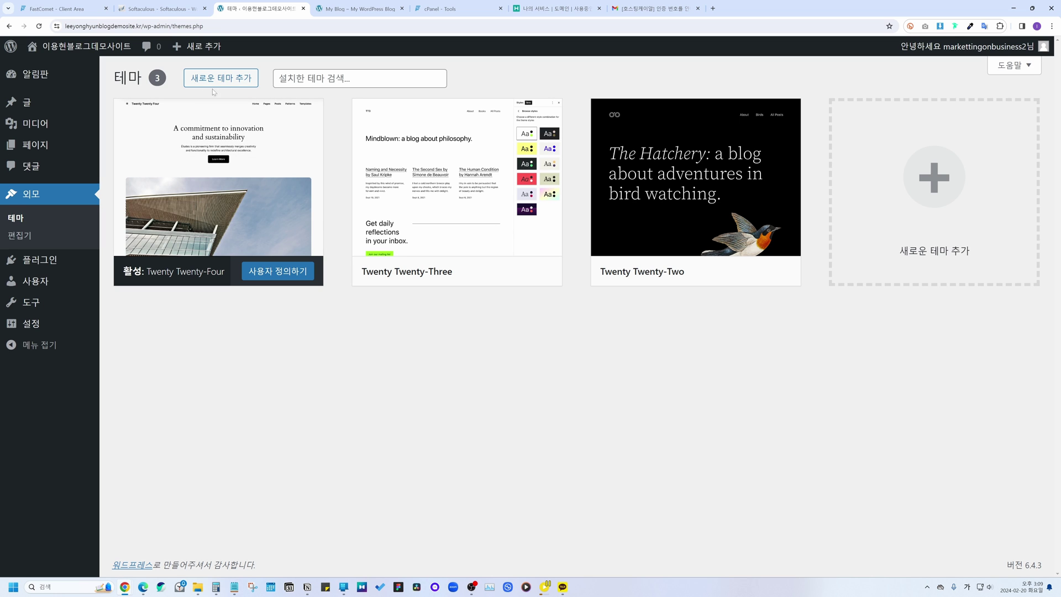
Step: Search new themes for 'kadence' and install the Kadence theme from its preview
left_click(228, 79)
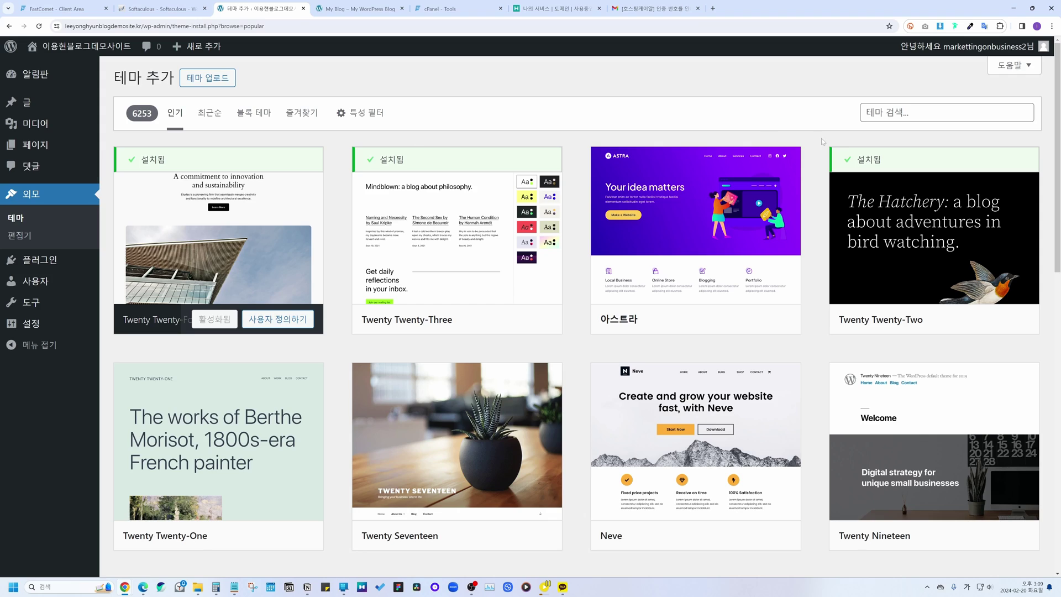
left_click(915, 117)
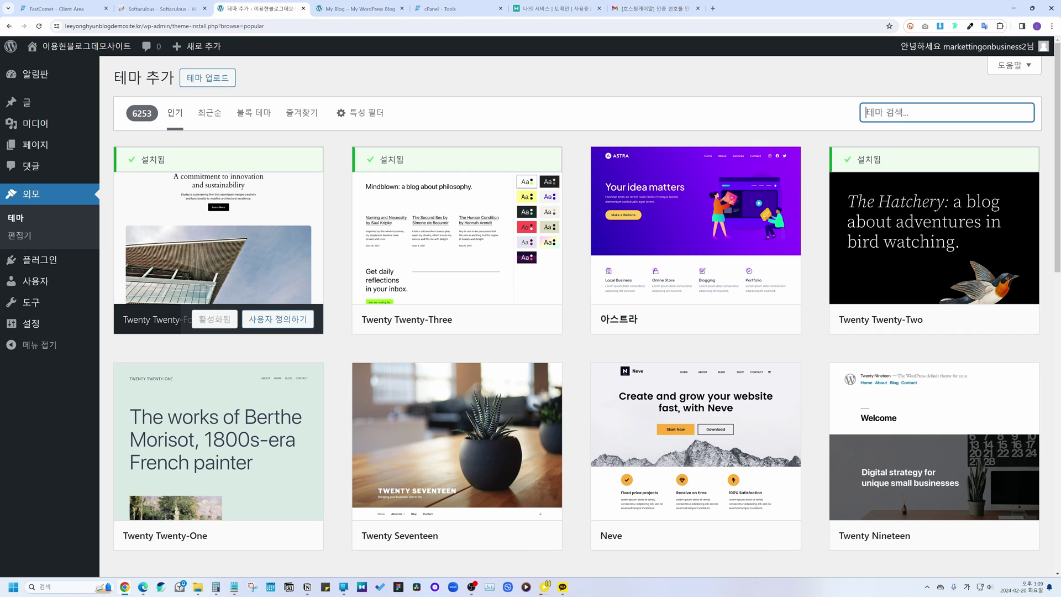
type("ㅏ")
key("BackSpace")
key("Hangul")
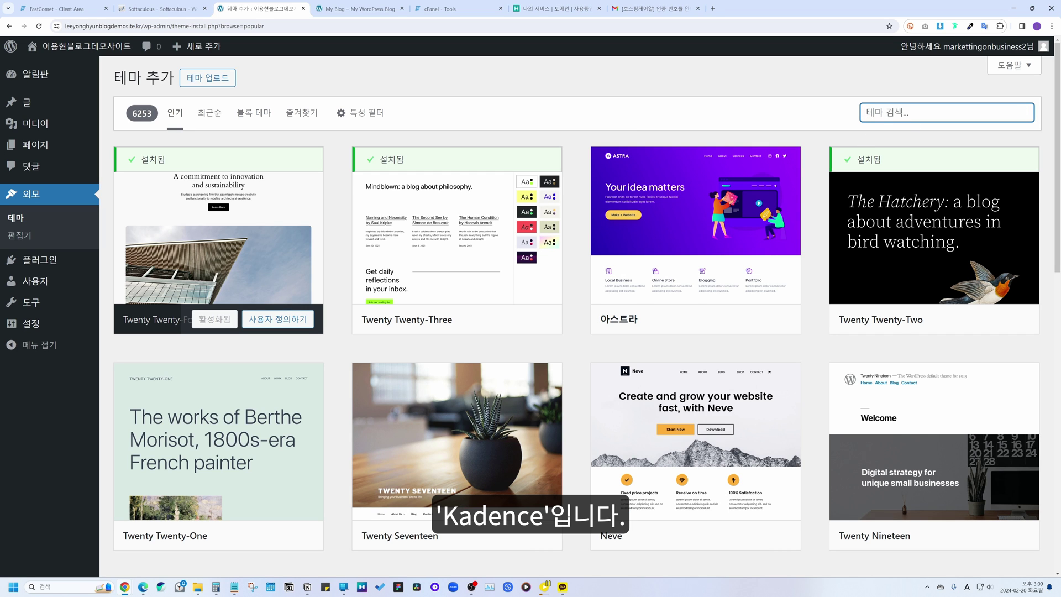
type("kadence")
mouse_move(248, 210)
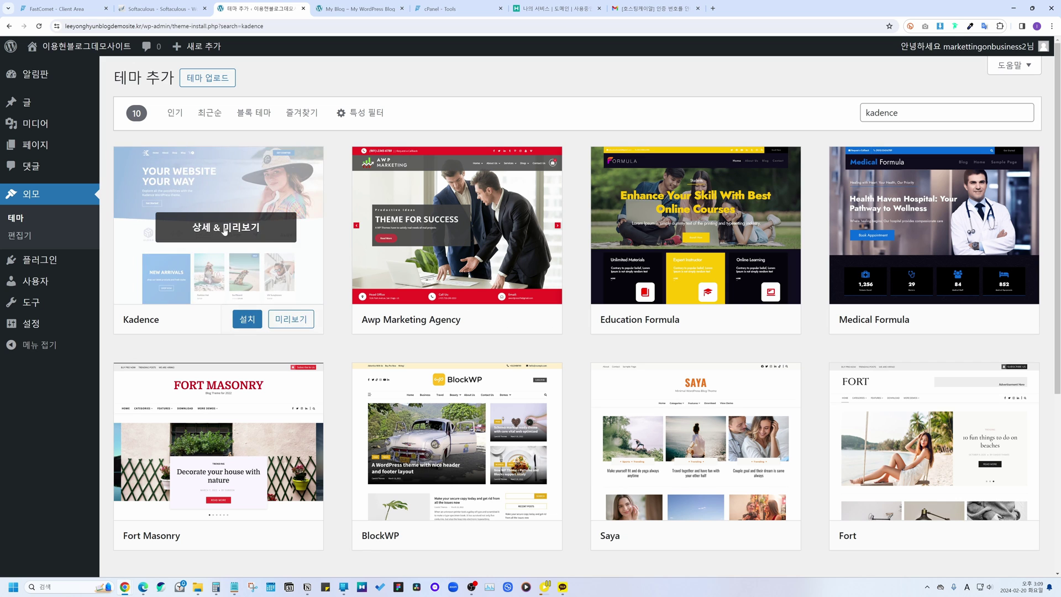
left_click(219, 229)
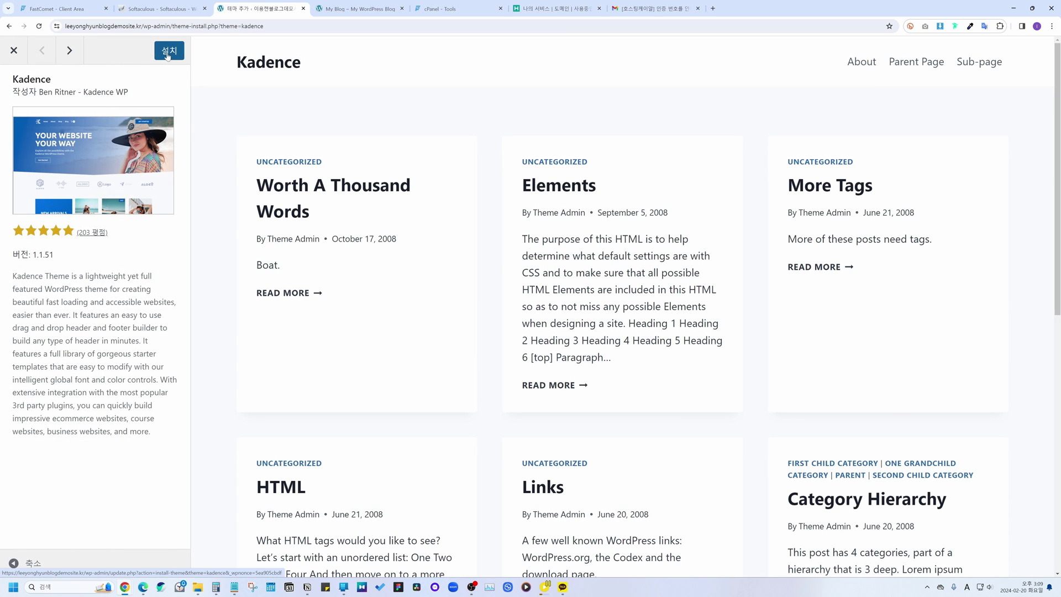
left_click(165, 56)
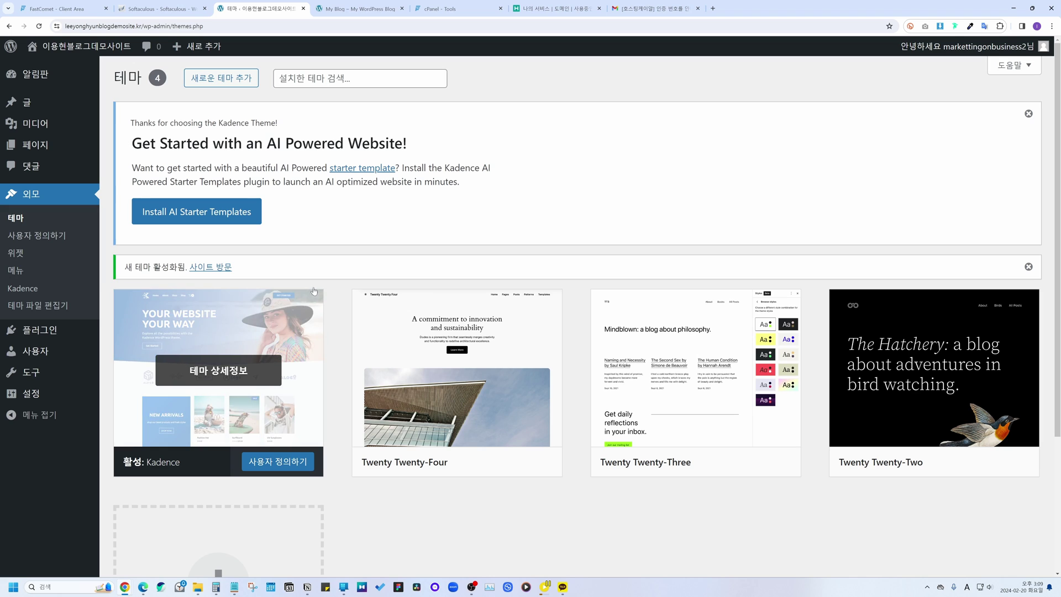
Step: Delete the Twenty Twenty-Four, Twenty Twenty-Three and Twenty Twenty-Two themes, confirming each with OK
scroll(340, 280, "down", 1)
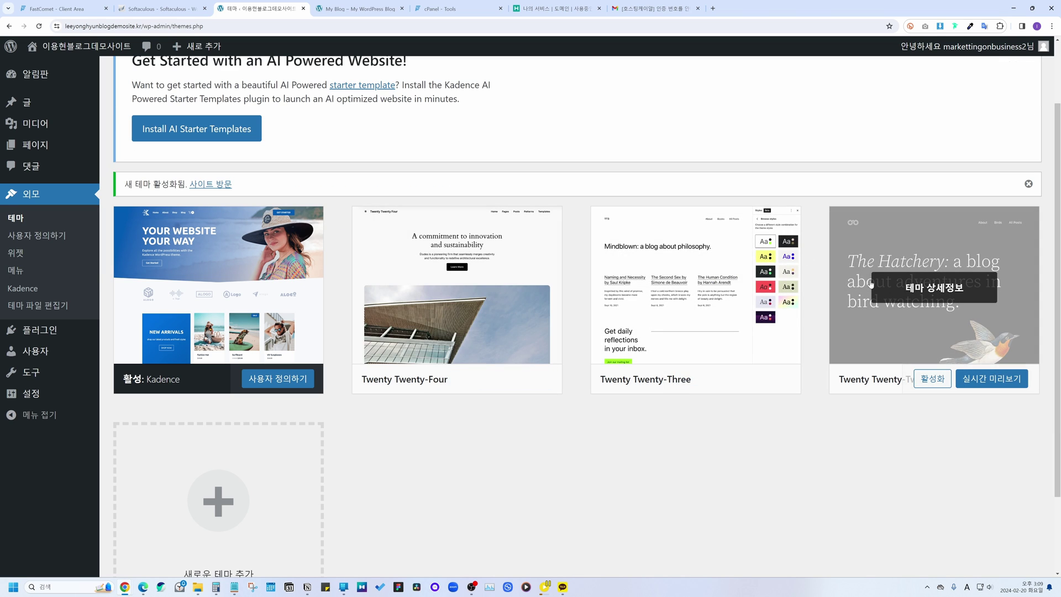
left_click(466, 285)
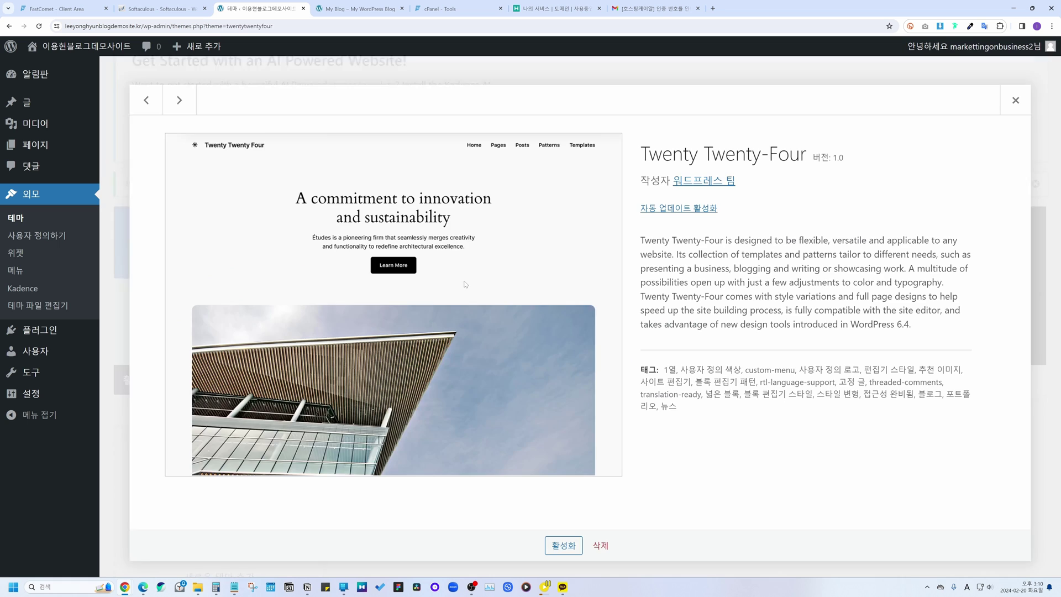
left_click(601, 545)
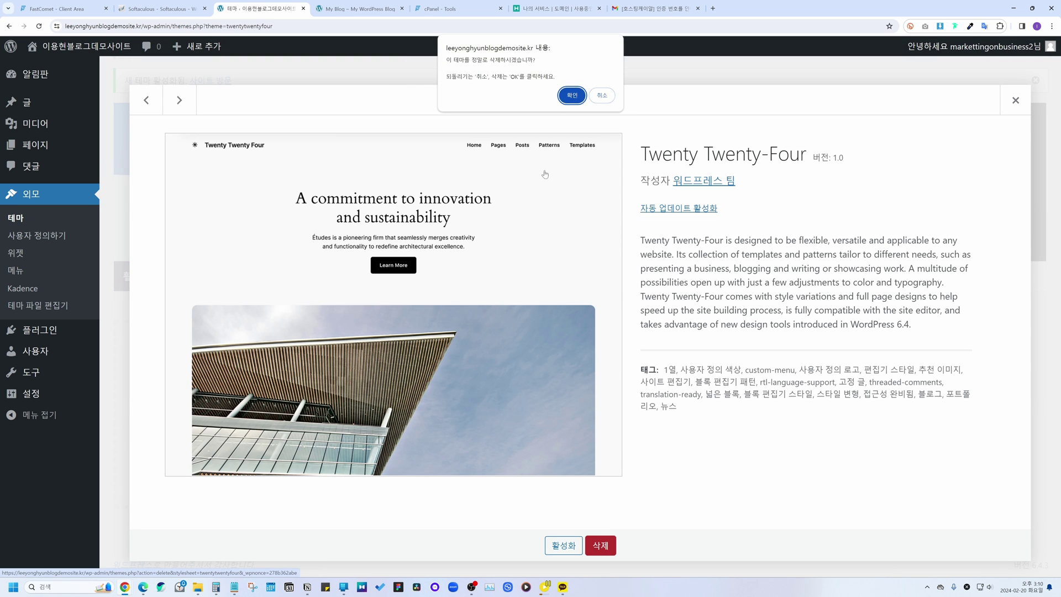
left_click(570, 96)
left_click(480, 318)
left_click(601, 545)
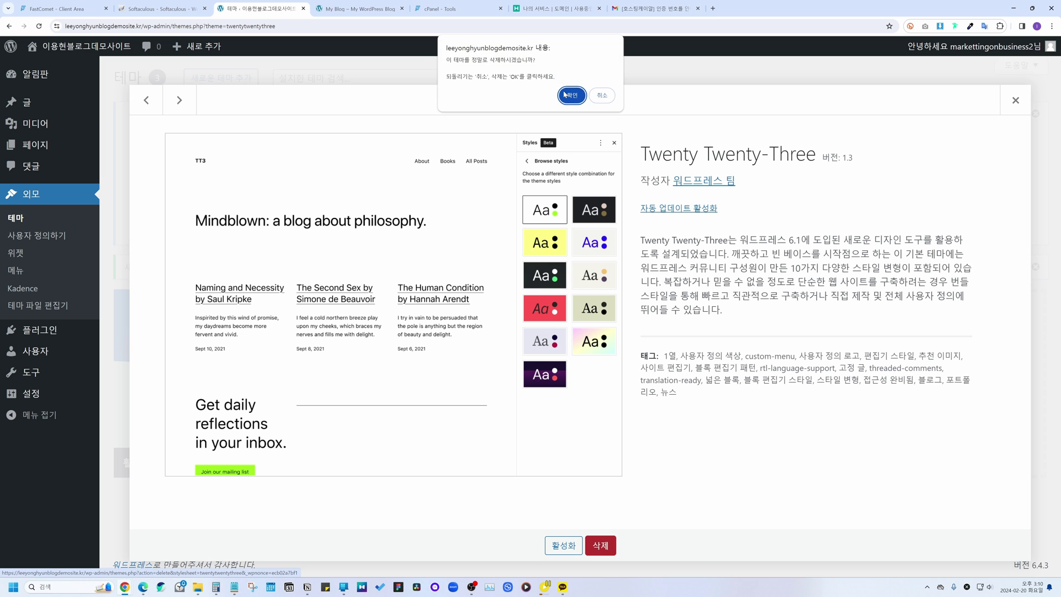
left_click(570, 96)
left_click(480, 319)
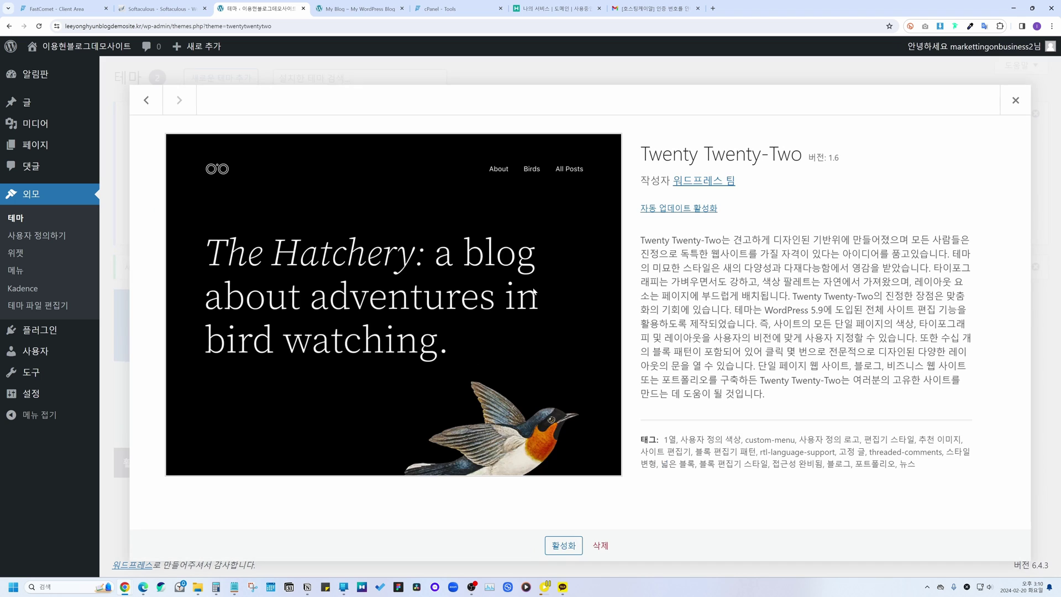
left_click(601, 546)
left_click(571, 98)
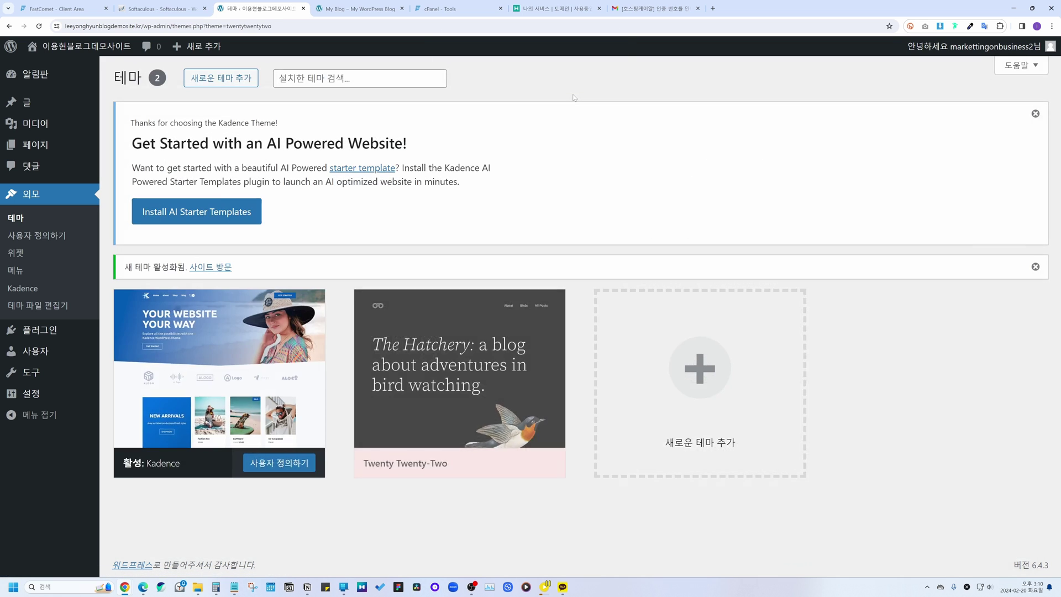
scroll(236, 394, "up", 3)
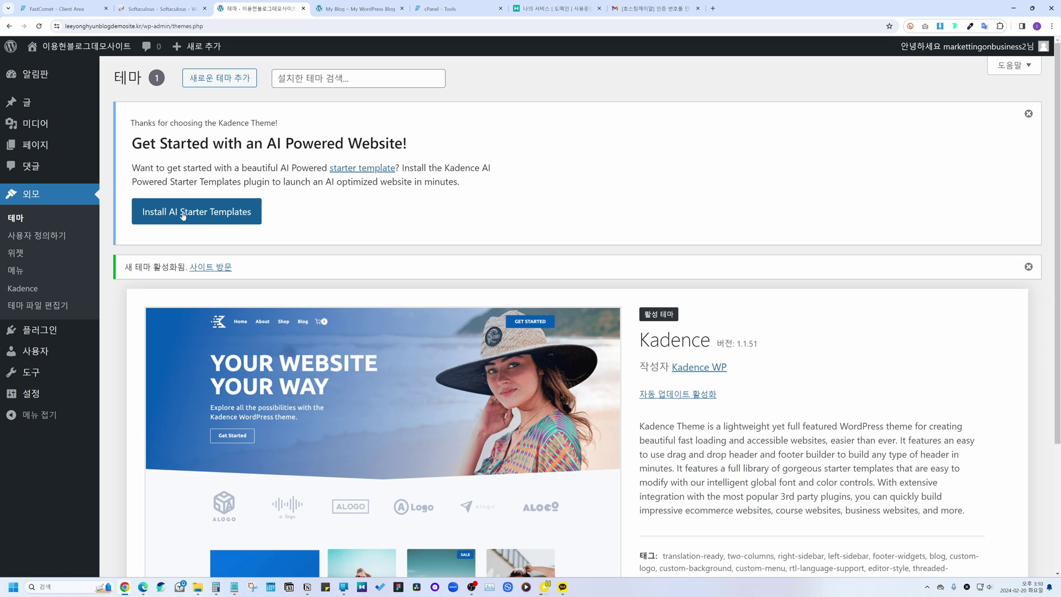
Step: Install Kadence's starter templates, switch to the classic templates, and filter to Free only
left_click(217, 215)
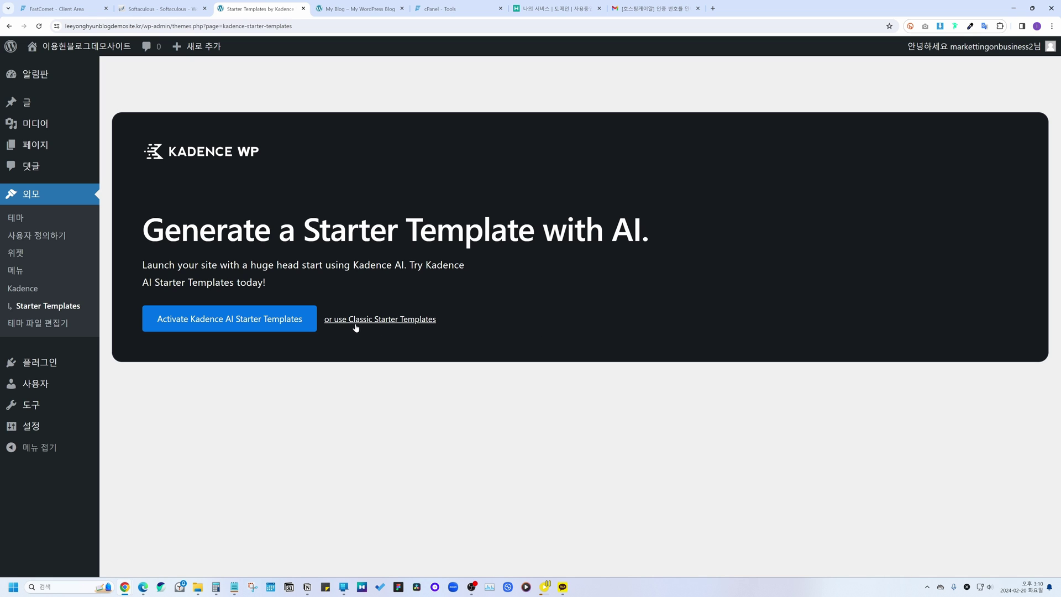
left_click(378, 320)
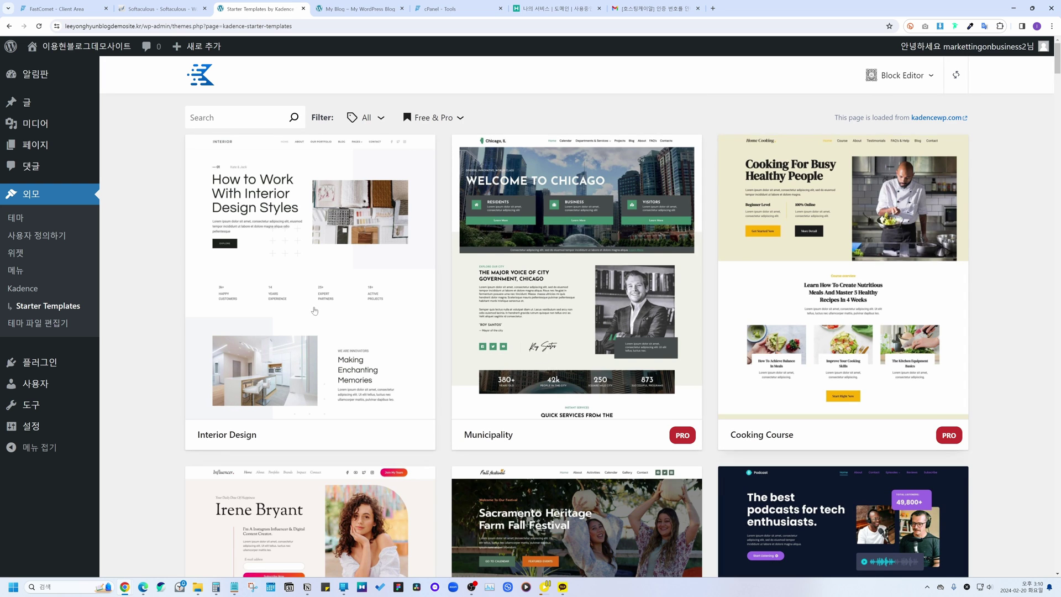
scroll(693, 488, "down", 2)
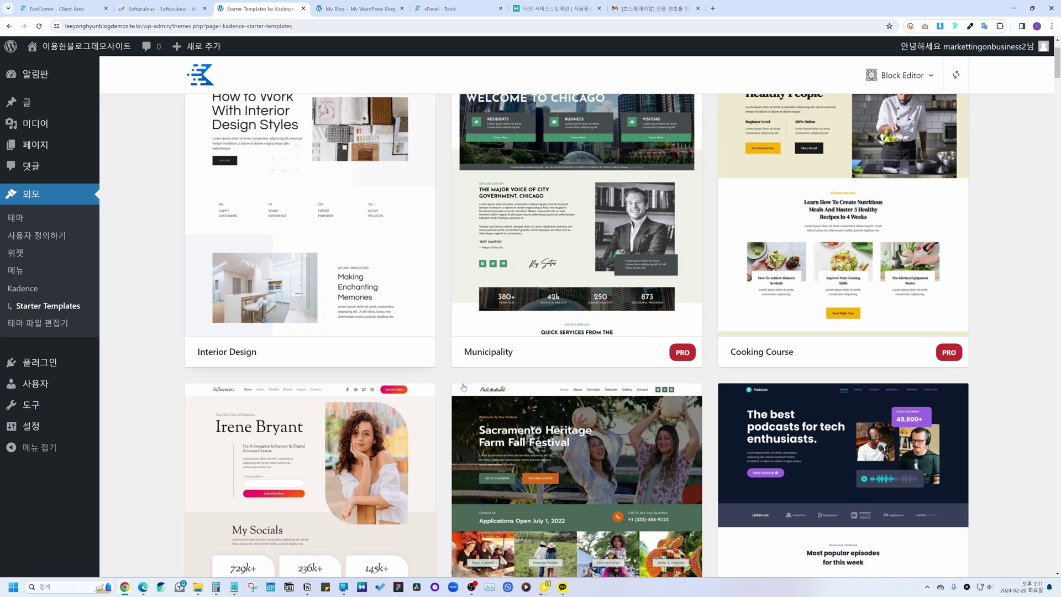
scroll(449, 383, "up", 2)
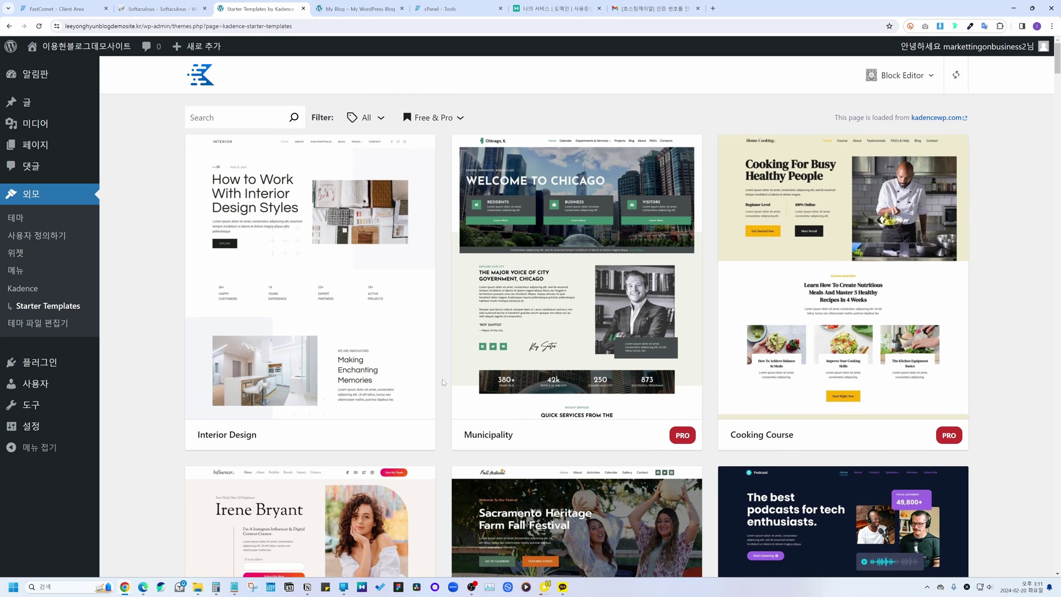
left_click(429, 119)
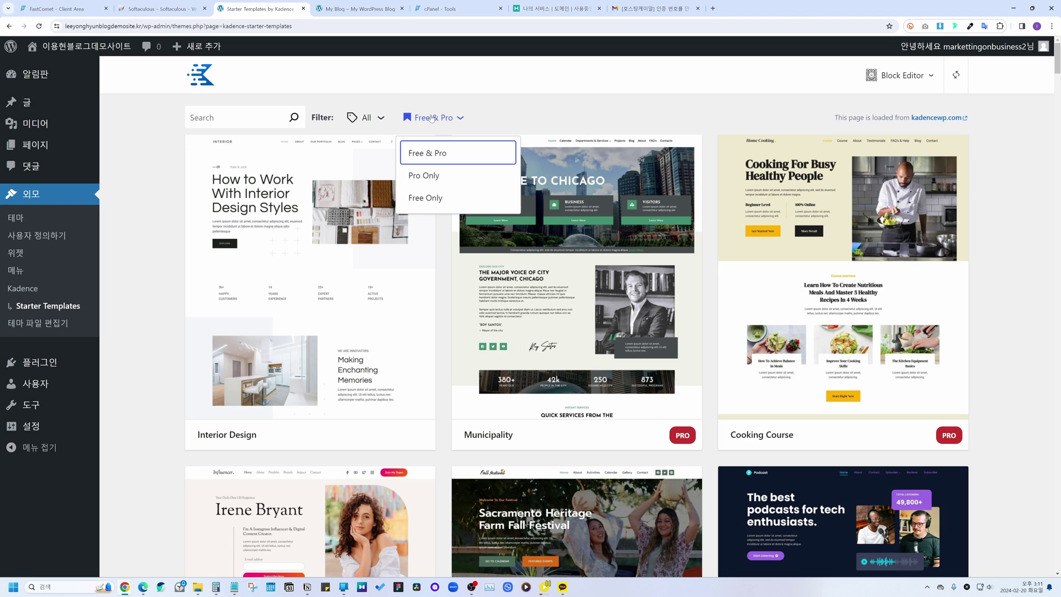
left_click(430, 198)
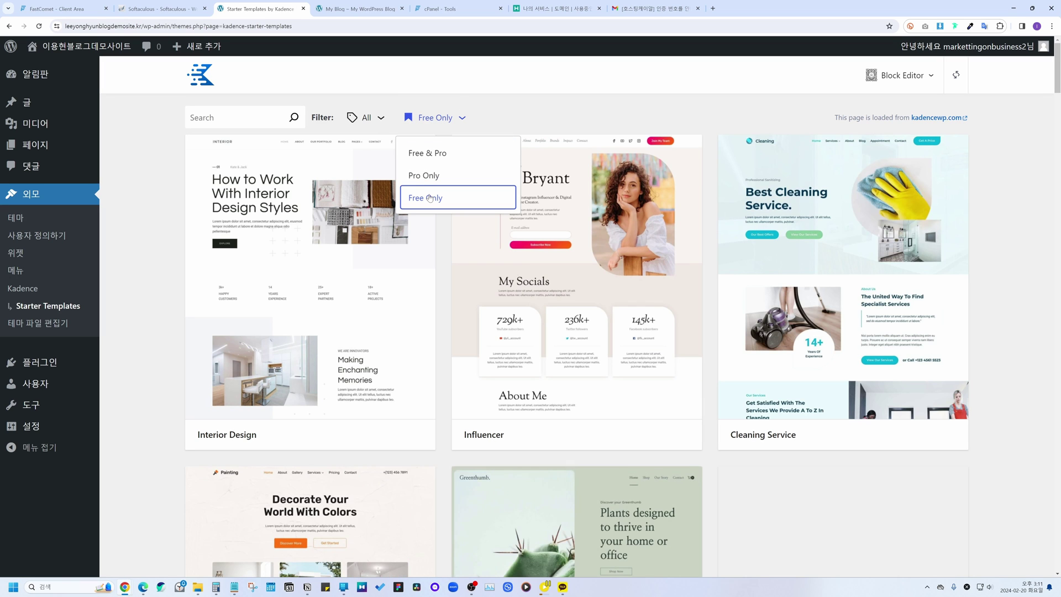
left_click(442, 289)
Step: Filter the templates to the Blog category and choose the Food Photography template
scroll(442, 286, "down", 12)
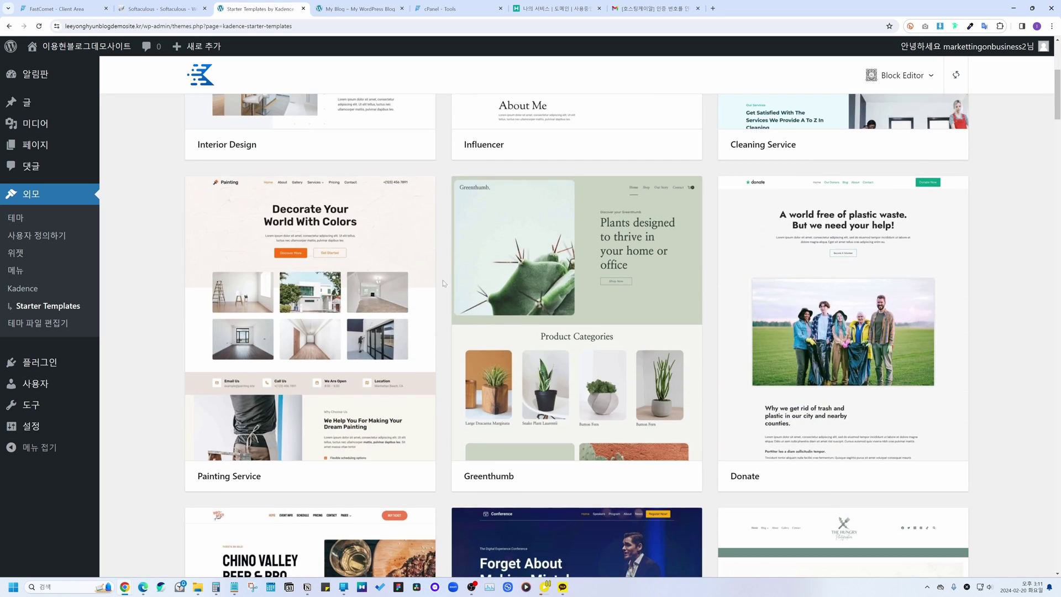
scroll(443, 283, "down", 10)
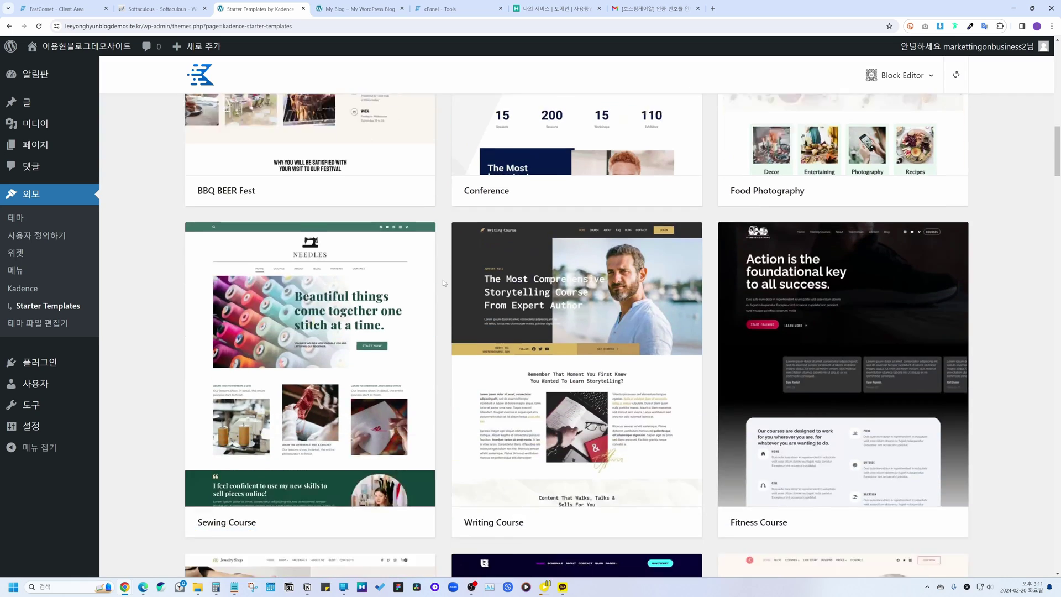
scroll(443, 283, "down", 10)
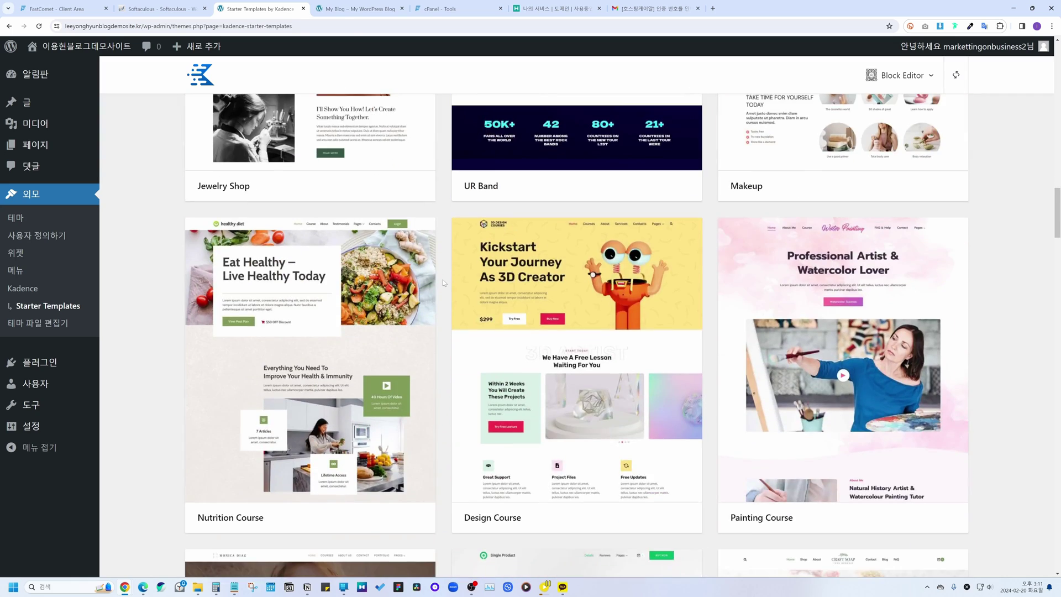
scroll(443, 283, "up", 20)
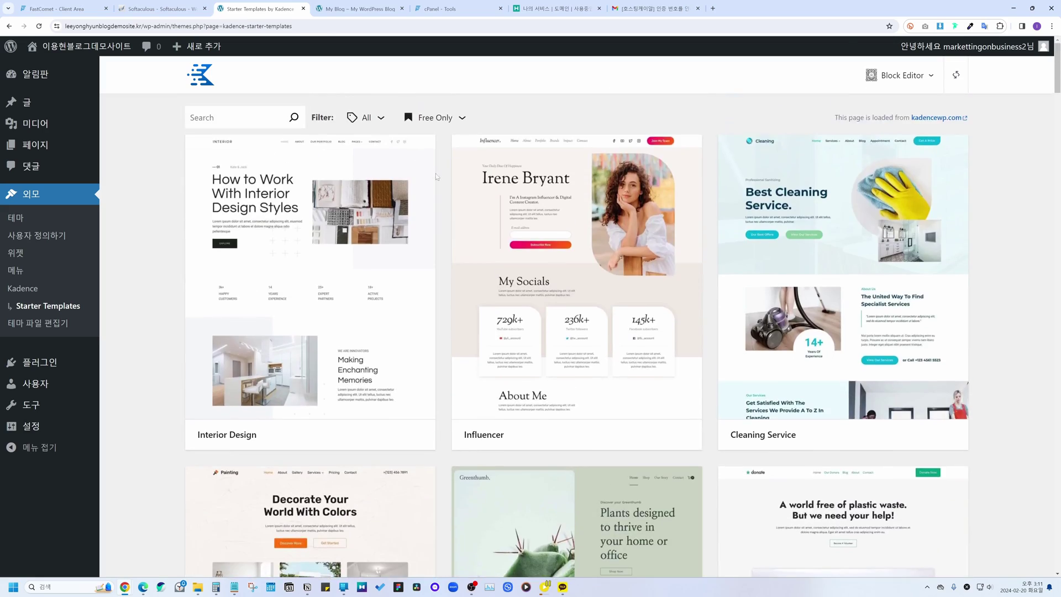
left_click(372, 122)
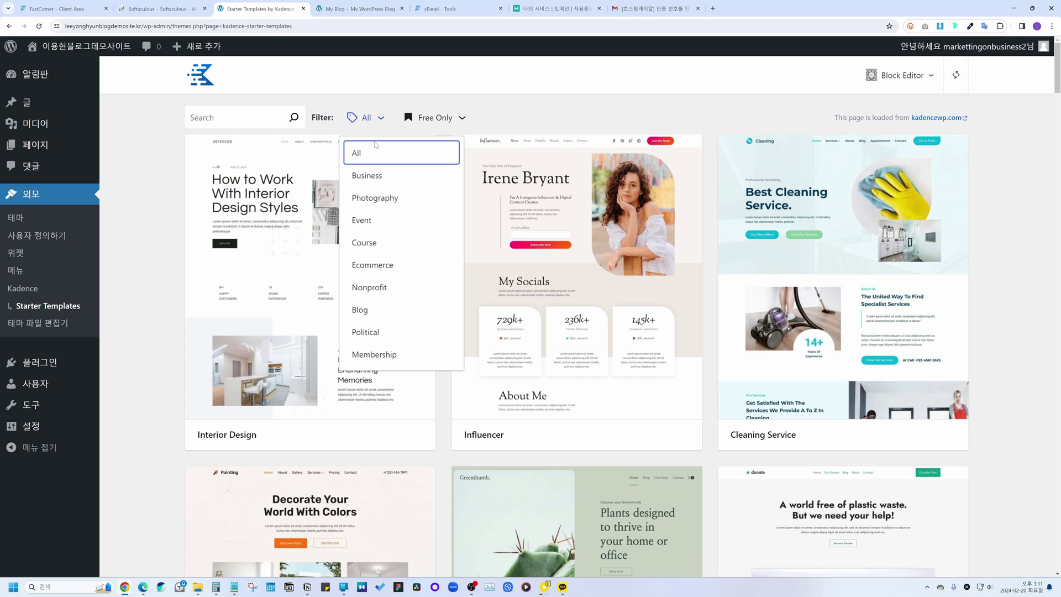
left_click(364, 311)
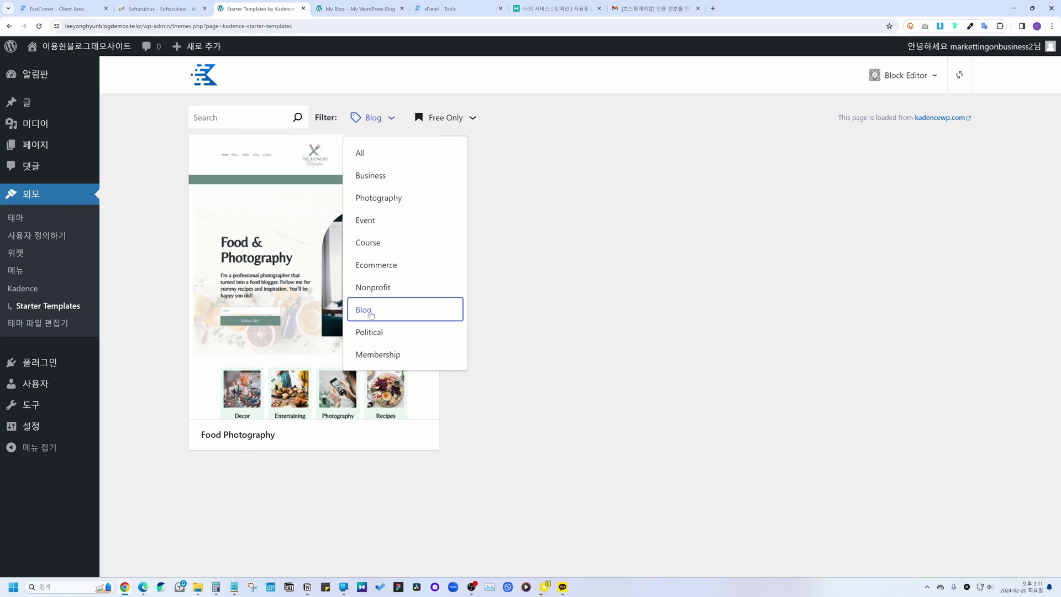
left_click(576, 314)
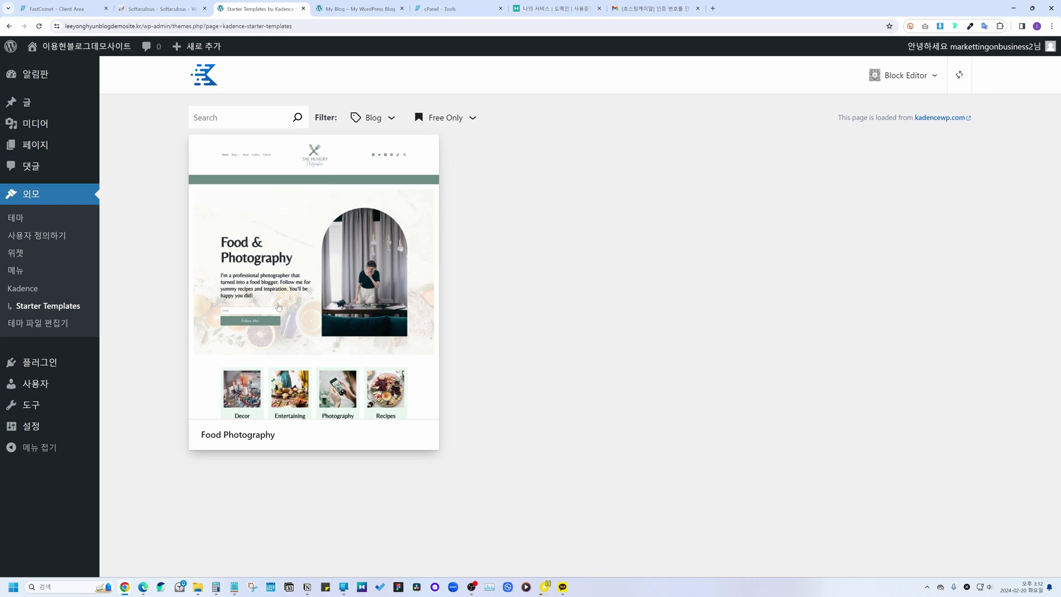
left_click(339, 298)
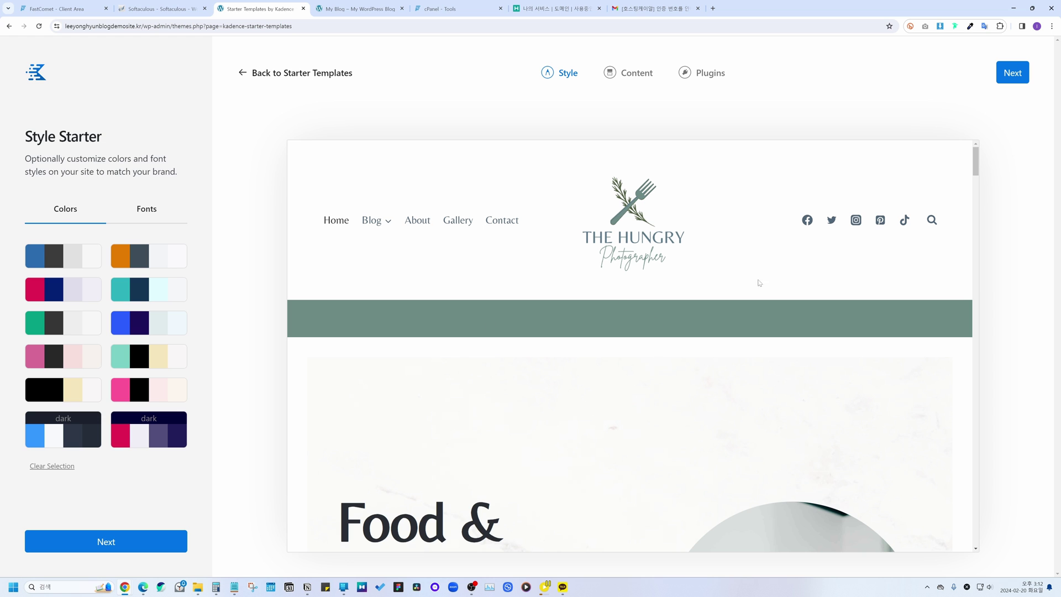
Step: Review the Food Photography style preview, then advance the wizard to the Content step
scroll(569, 282, "down", 10)
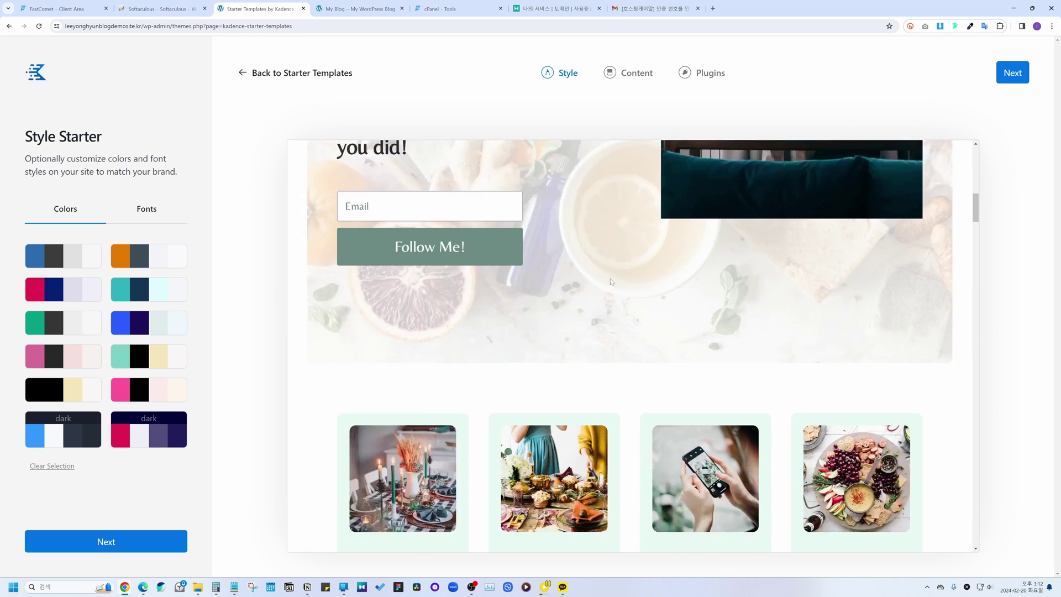
scroll(612, 282, "down", 15)
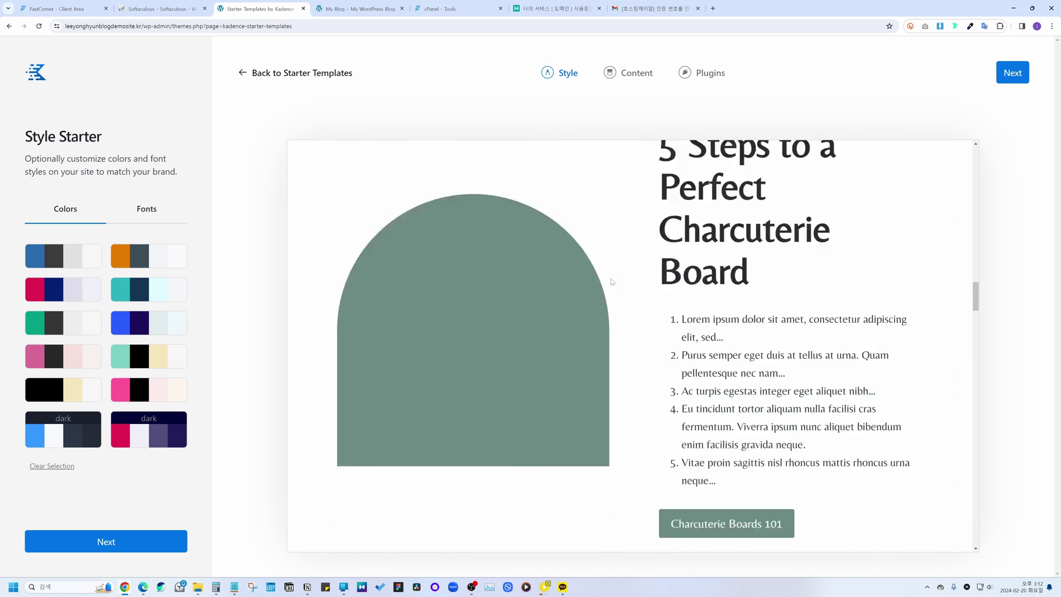
scroll(612, 282, "down", 5)
scroll(611, 283, "up", 8)
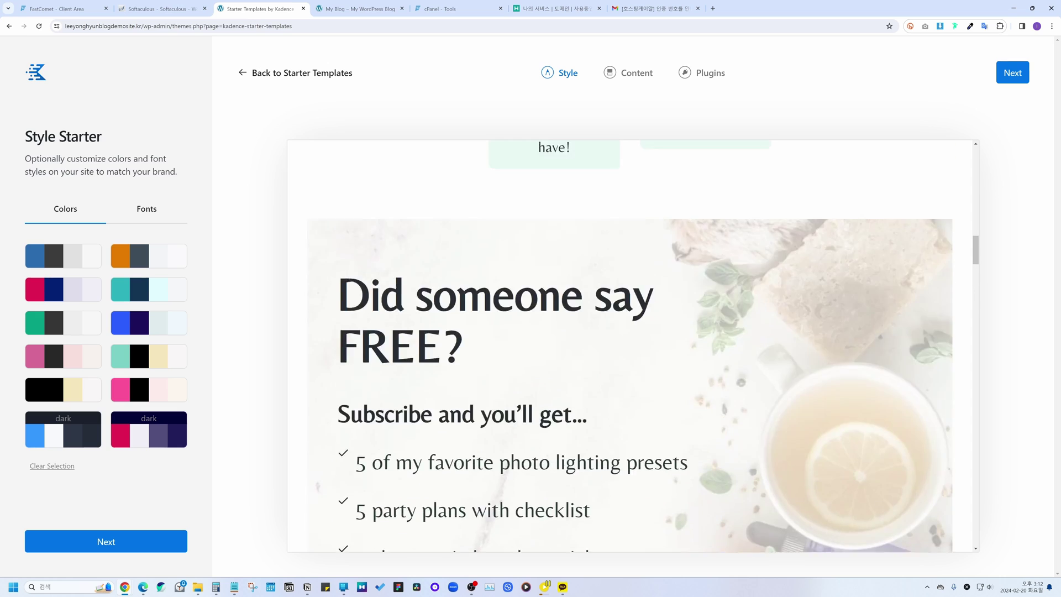
scroll(493, 279, "up", 10)
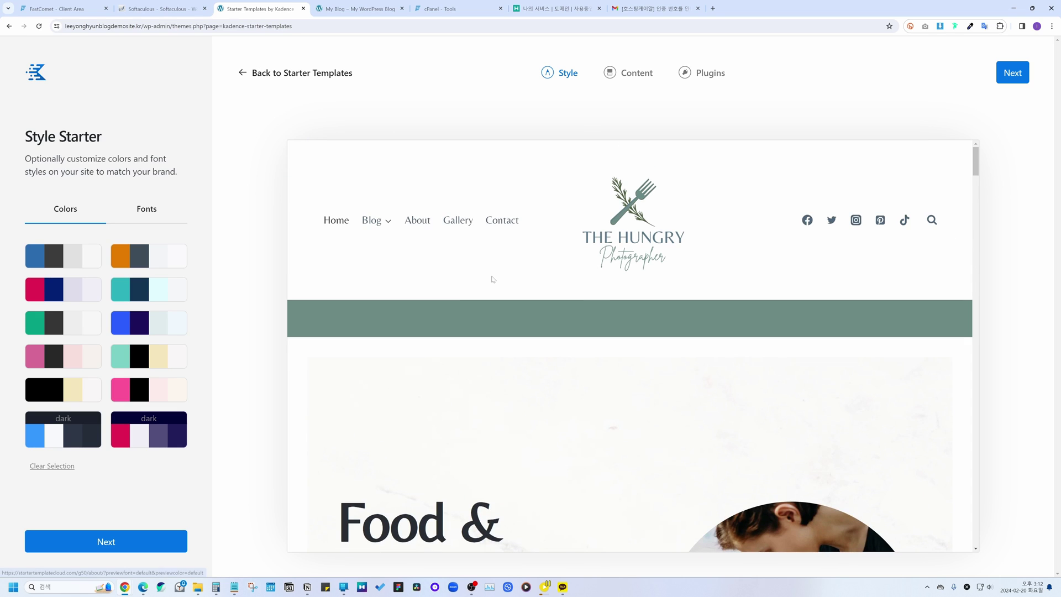
scroll(493, 280, "down", 12)
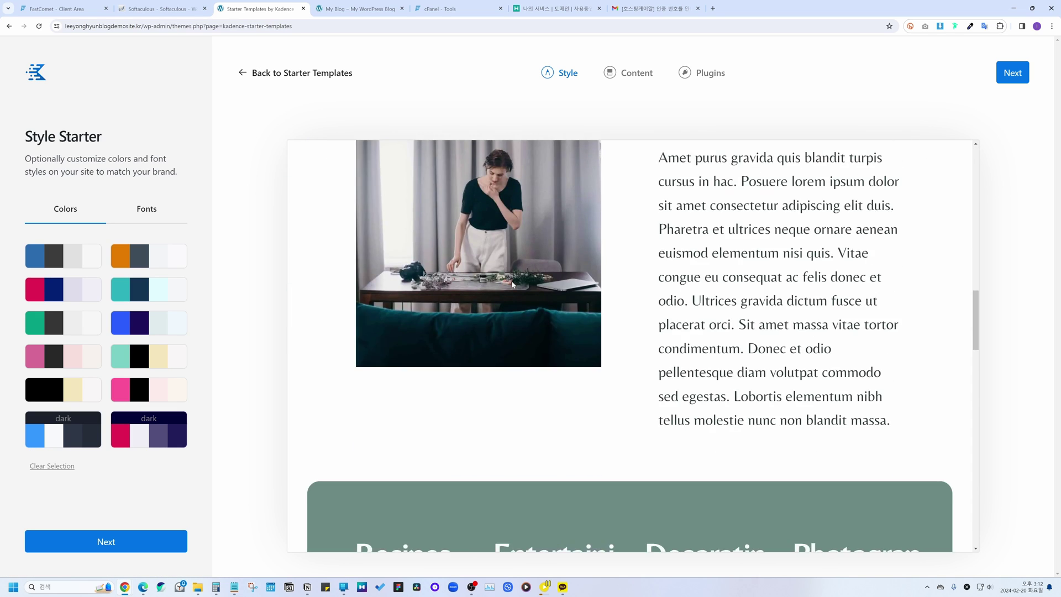
scroll(513, 282, "down", 11)
scroll(515, 283, "up", 10)
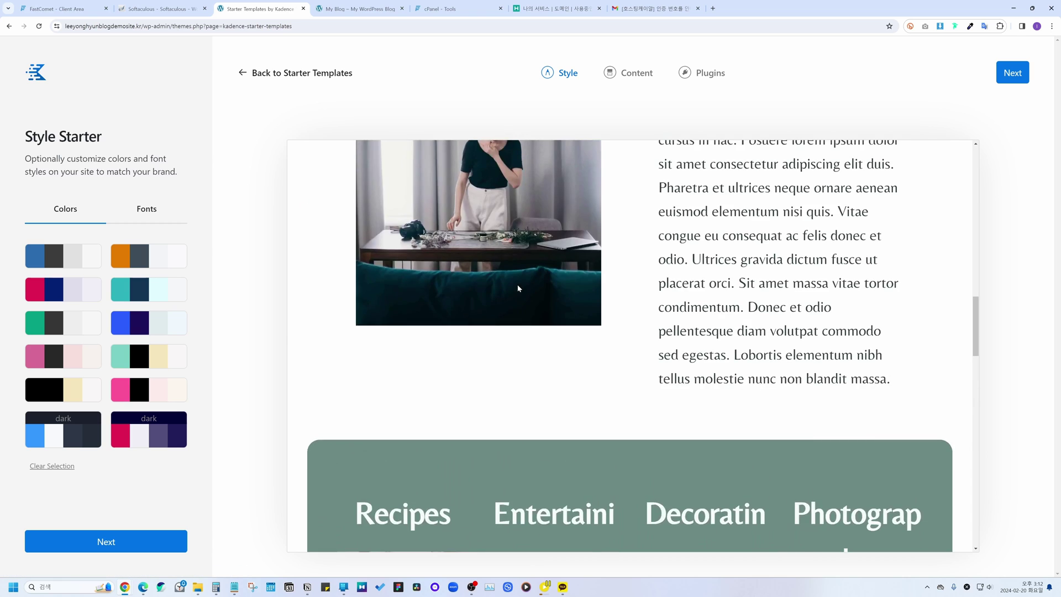
scroll(516, 286, "up", 10)
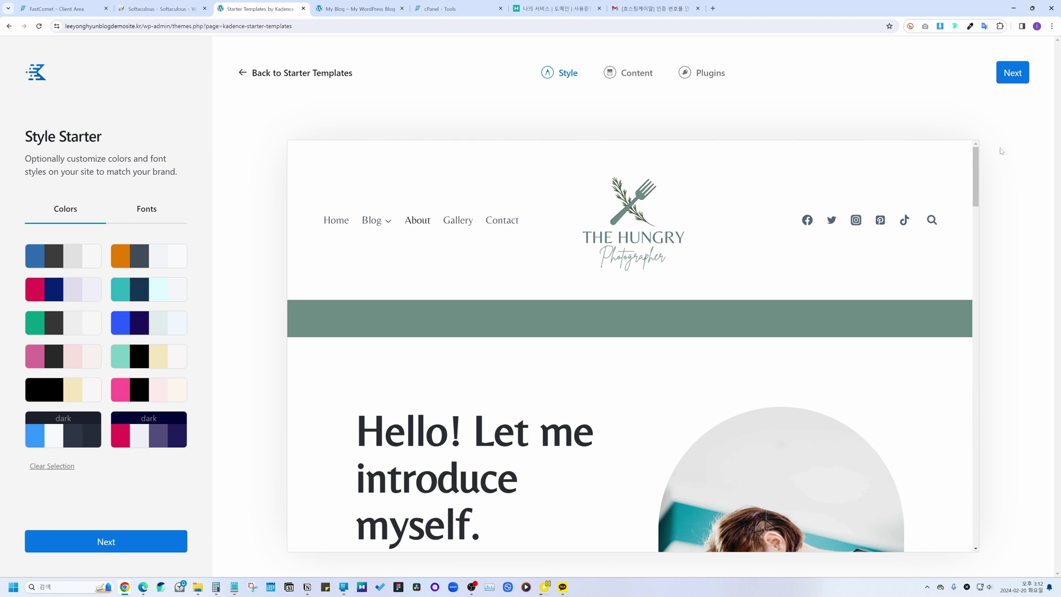
left_click(1021, 74)
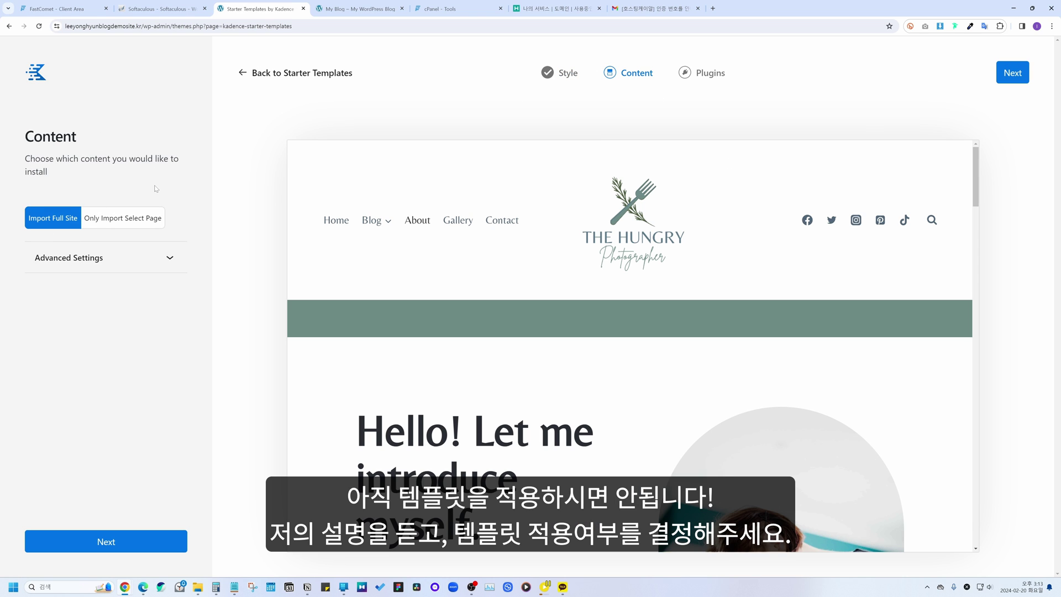
Step: Try importing only the Contact and Gallery pages, then revert to Import Full Site
left_click(141, 219)
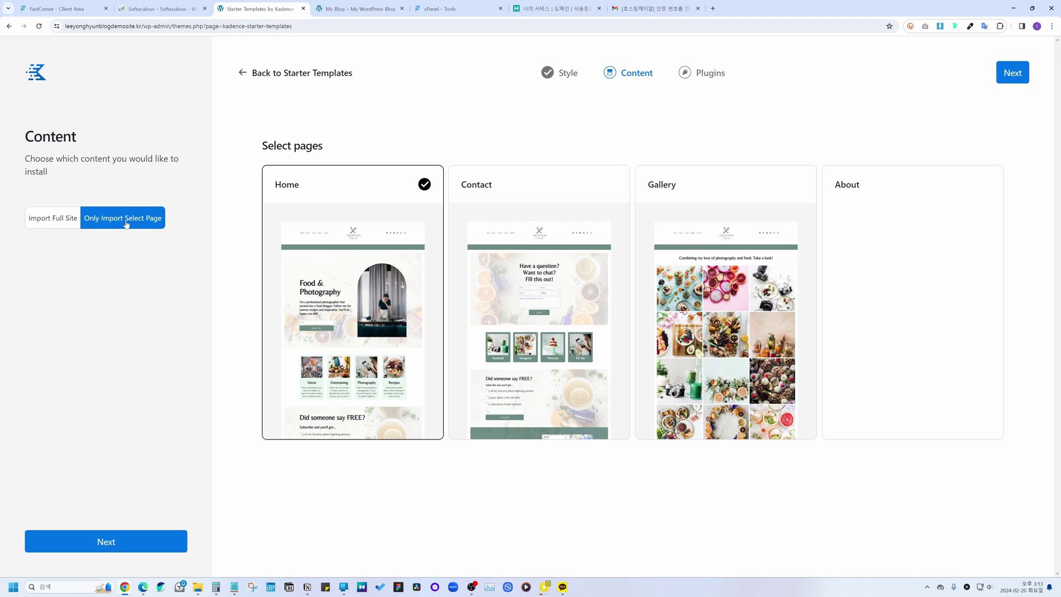
left_click(545, 292)
left_click(719, 290)
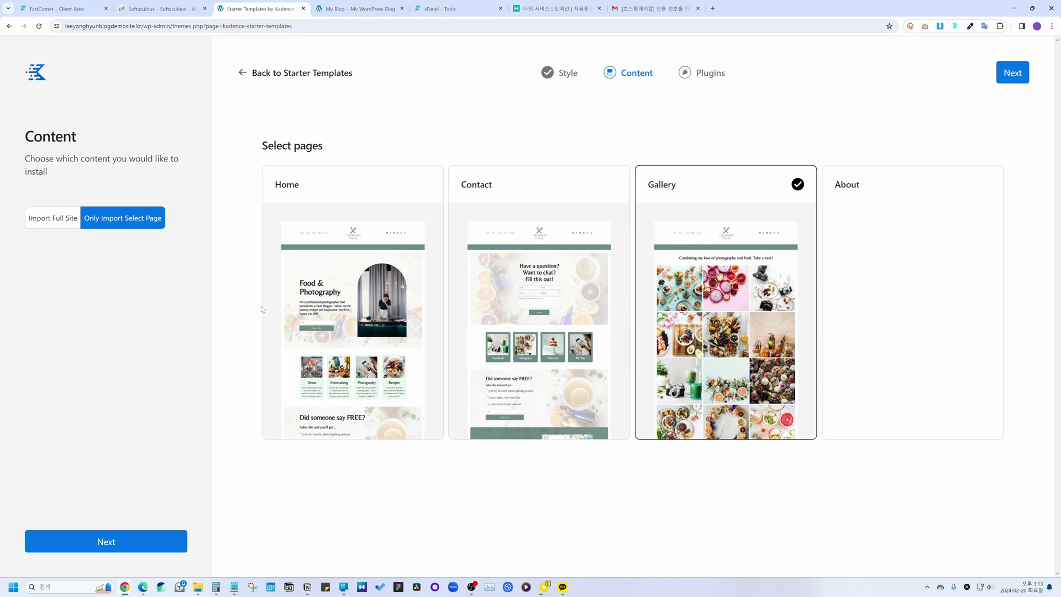
left_click(66, 225)
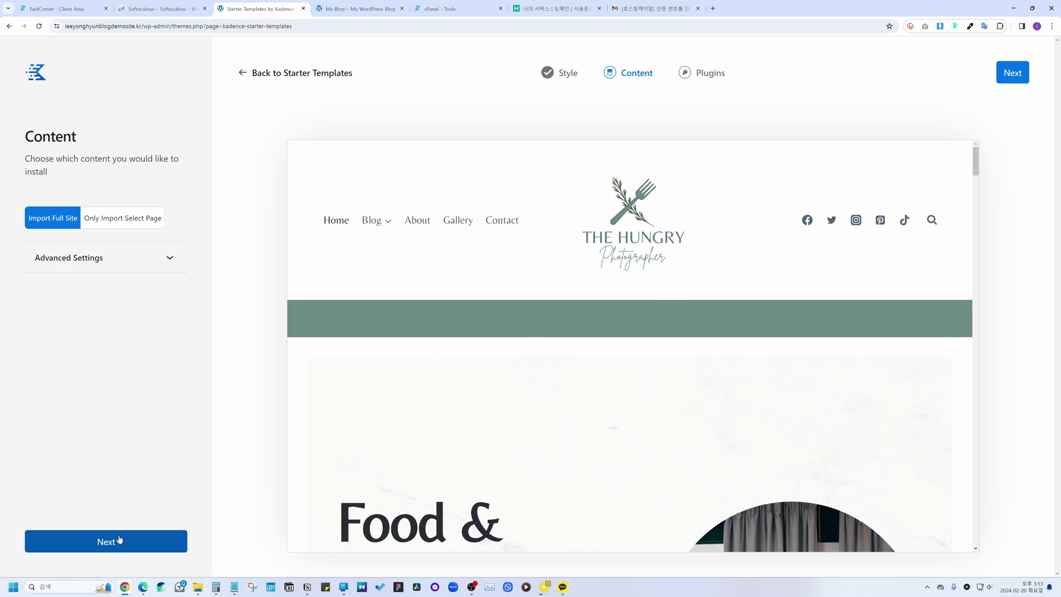
Step: Continue to the Plugins step, then exit back to the Starter Templates gallery
left_click(119, 540)
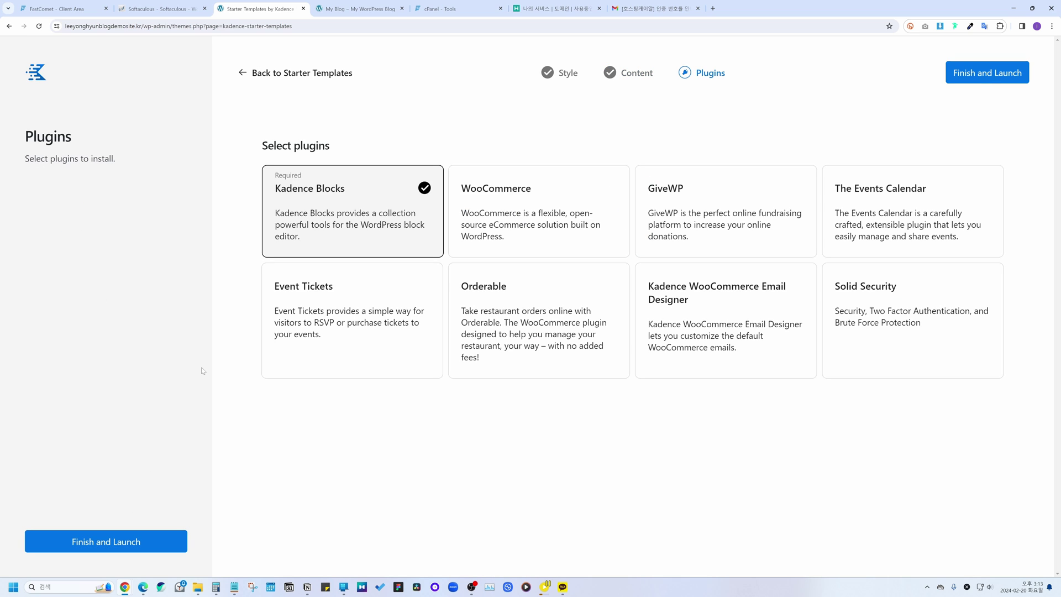
left_click_drag(259, 146, 334, 145)
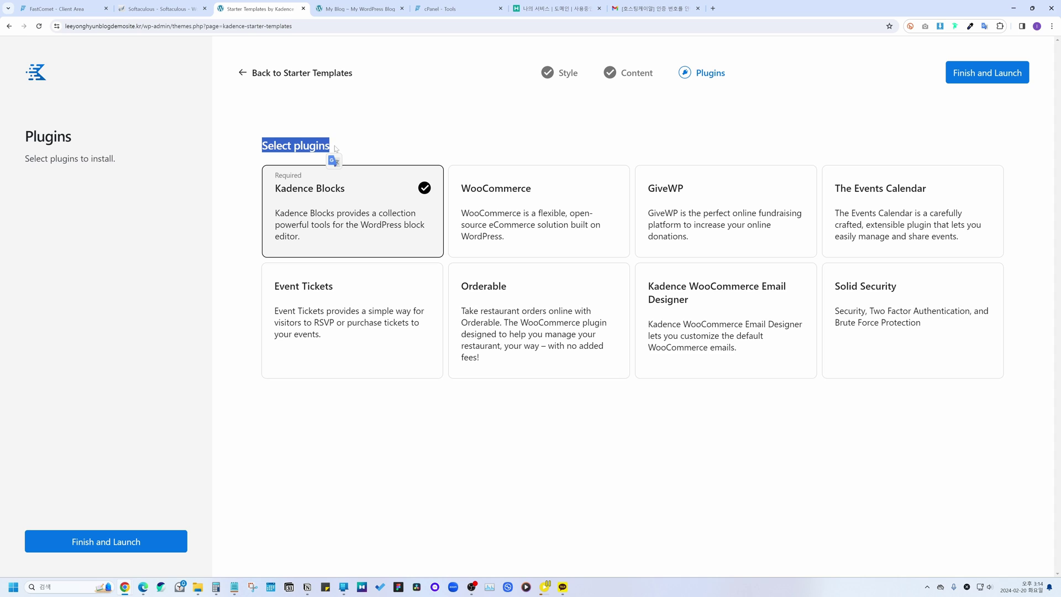
left_click(424, 138)
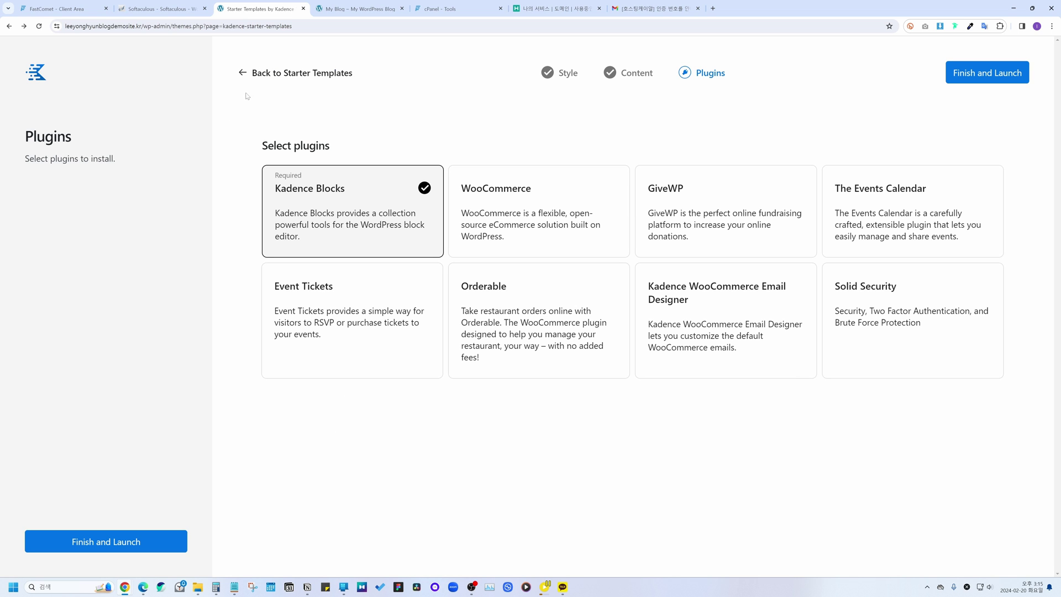
left_click(283, 73)
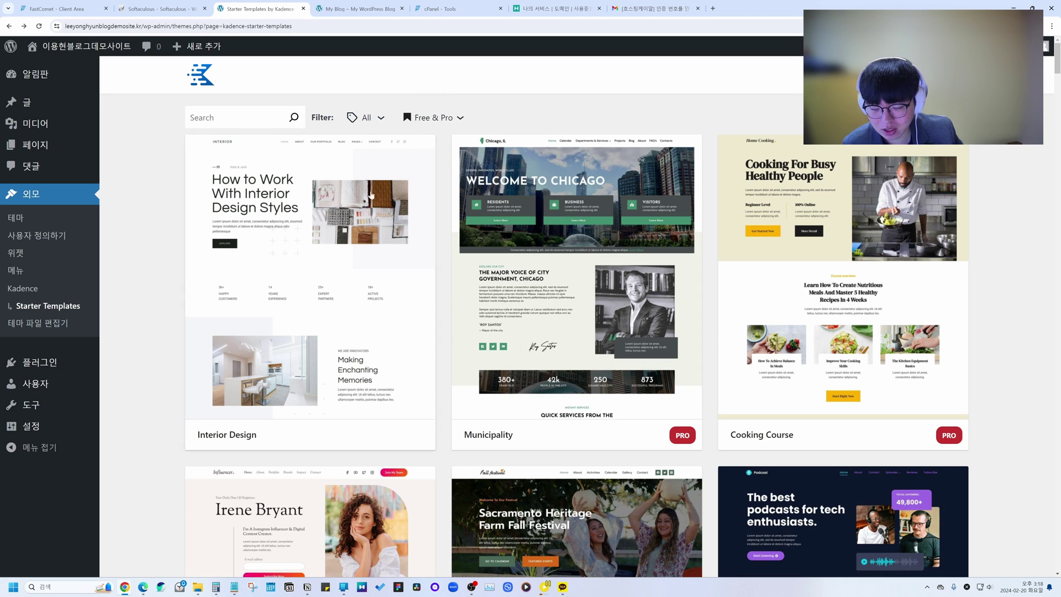
left_click(358, 221)
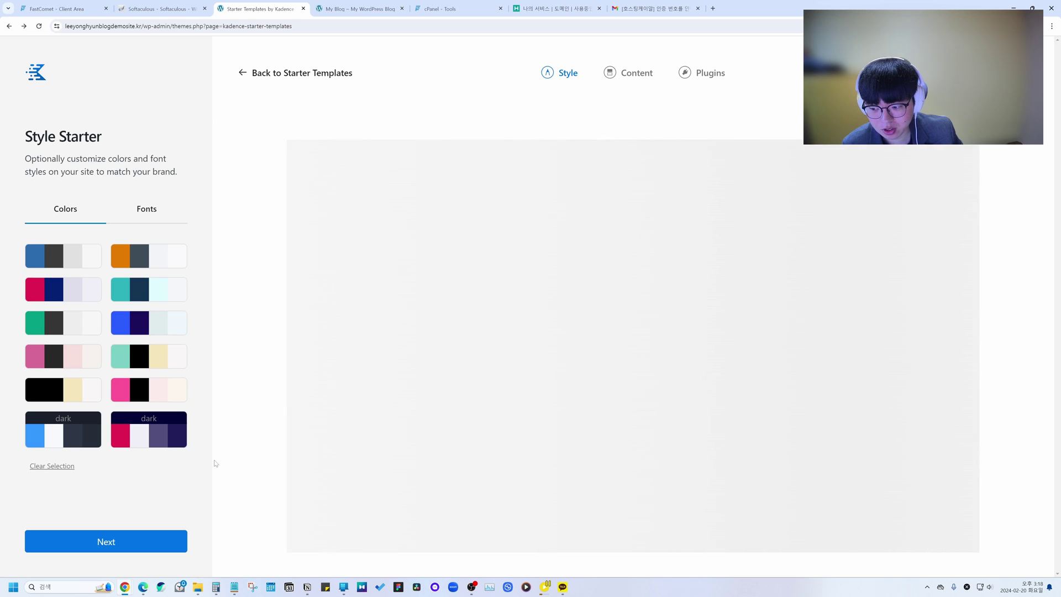
left_click(145, 536)
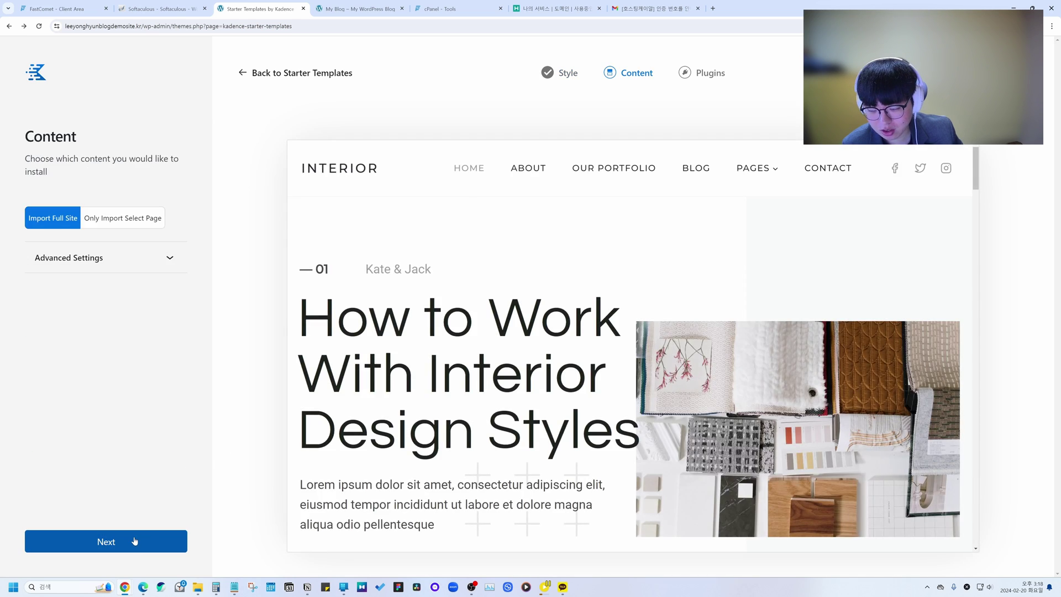
left_click(135, 542)
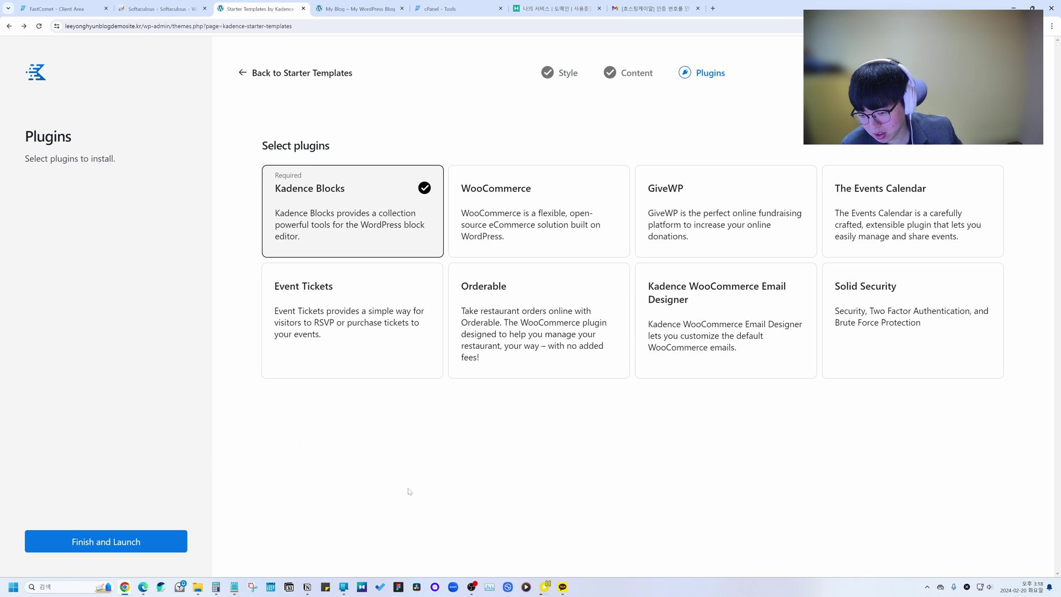
left_click(249, 72)
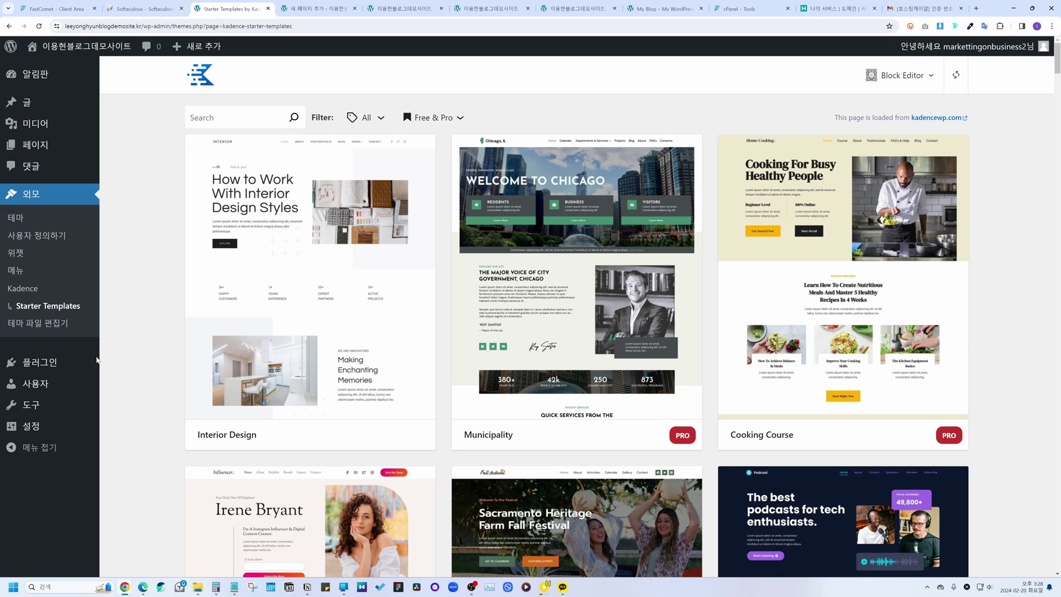
Step: Search the plugin directory for 'kadence' from Plugins > Add New Plugin
left_click(32, 368)
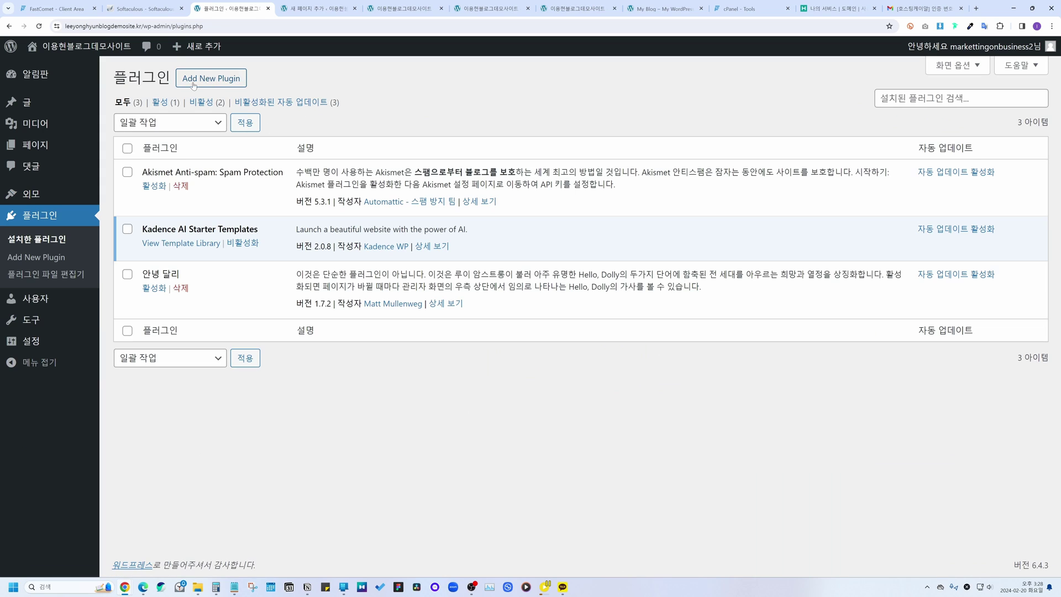
left_click(209, 79)
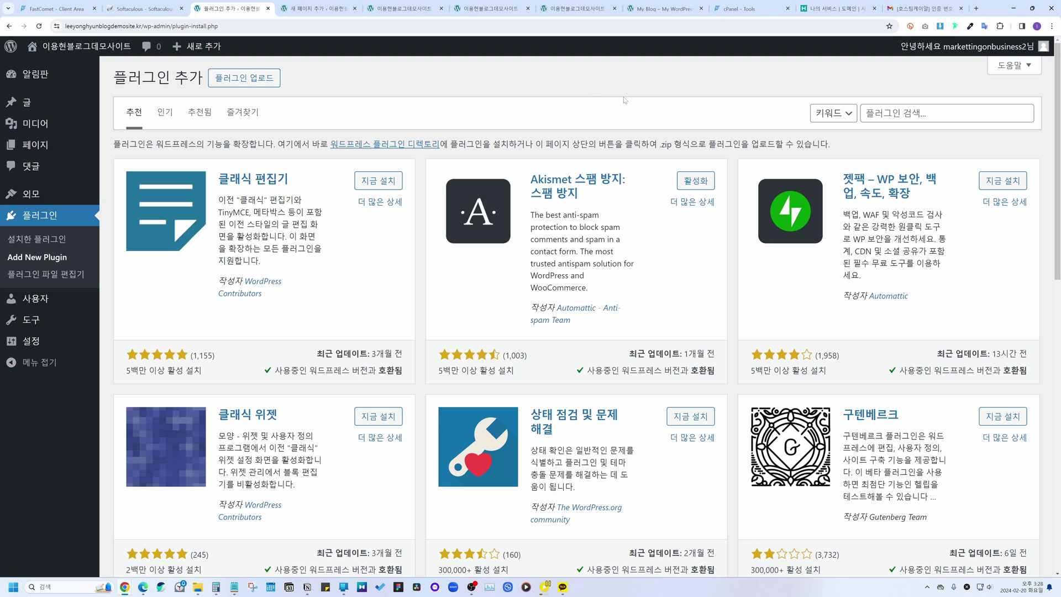
left_click(866, 112)
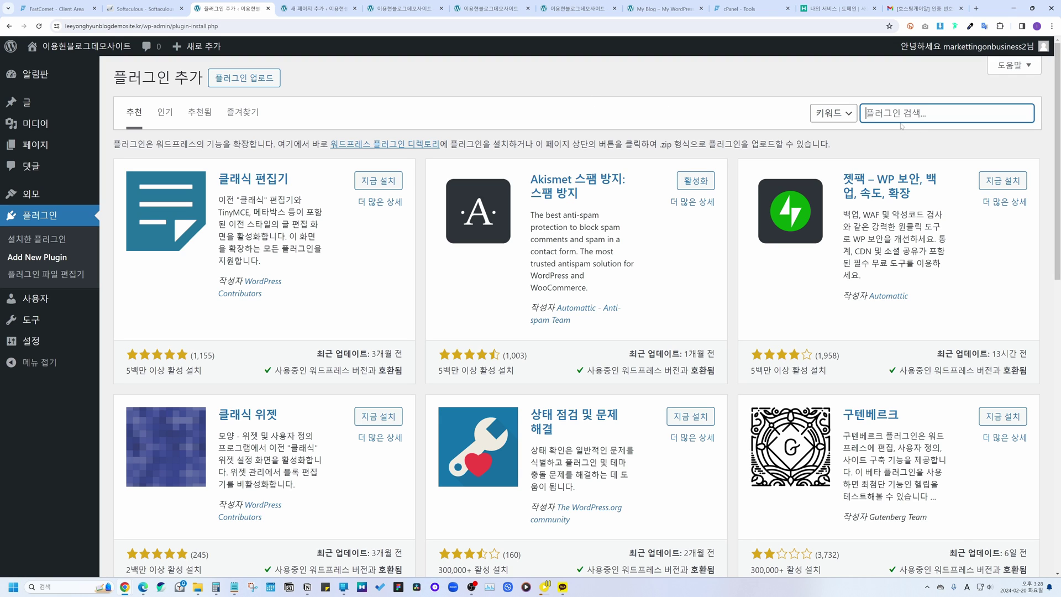
type("ka")
key("BackSpace")
key("BackSpace")
type("ka")
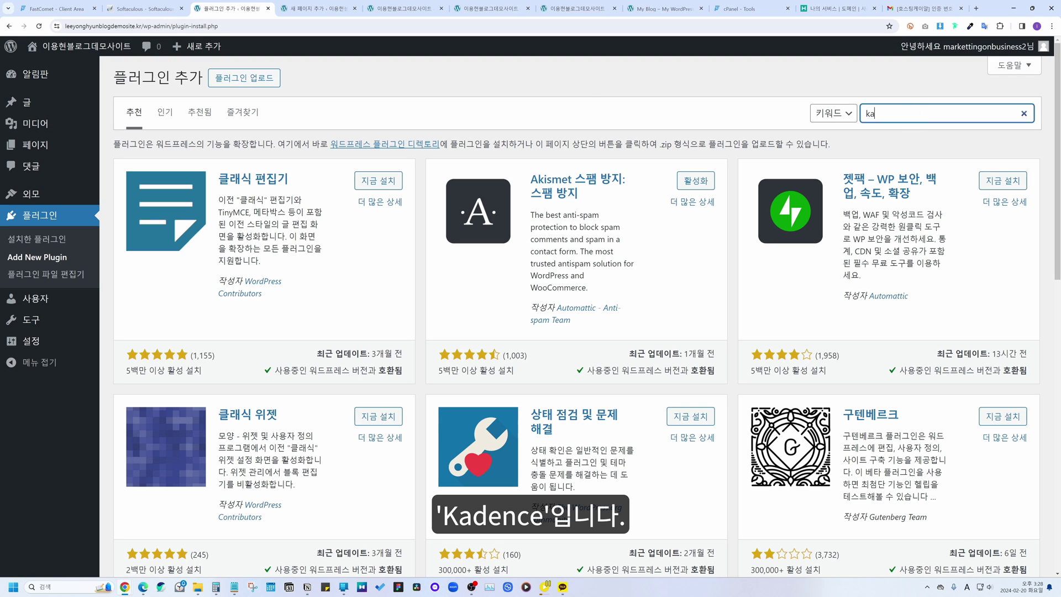
type("dence")
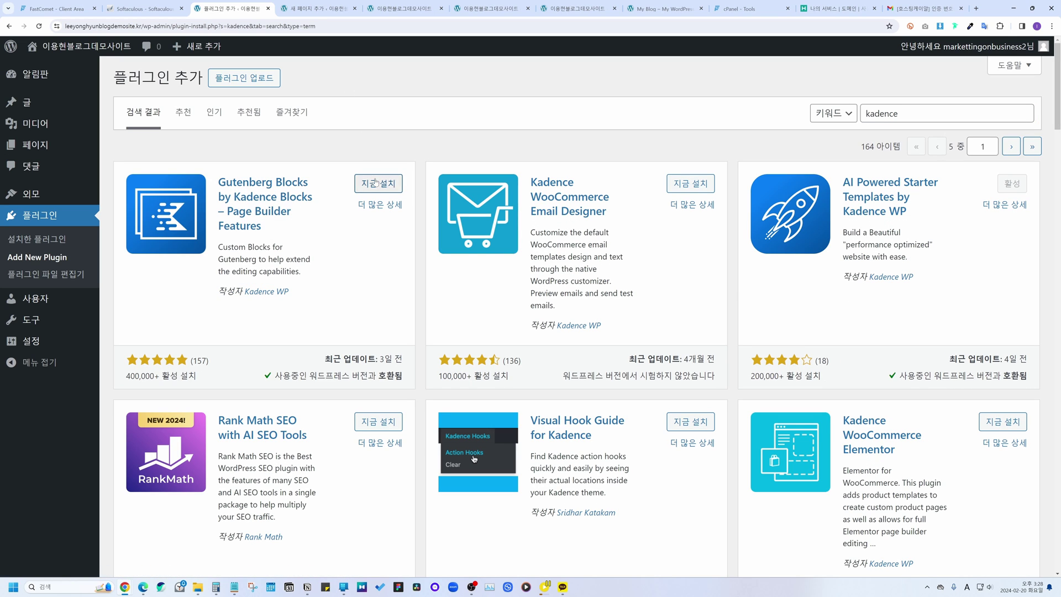
Step: Install Kadence Blocks, then open the live site's front page in a new tab and switch to it
left_click(393, 186)
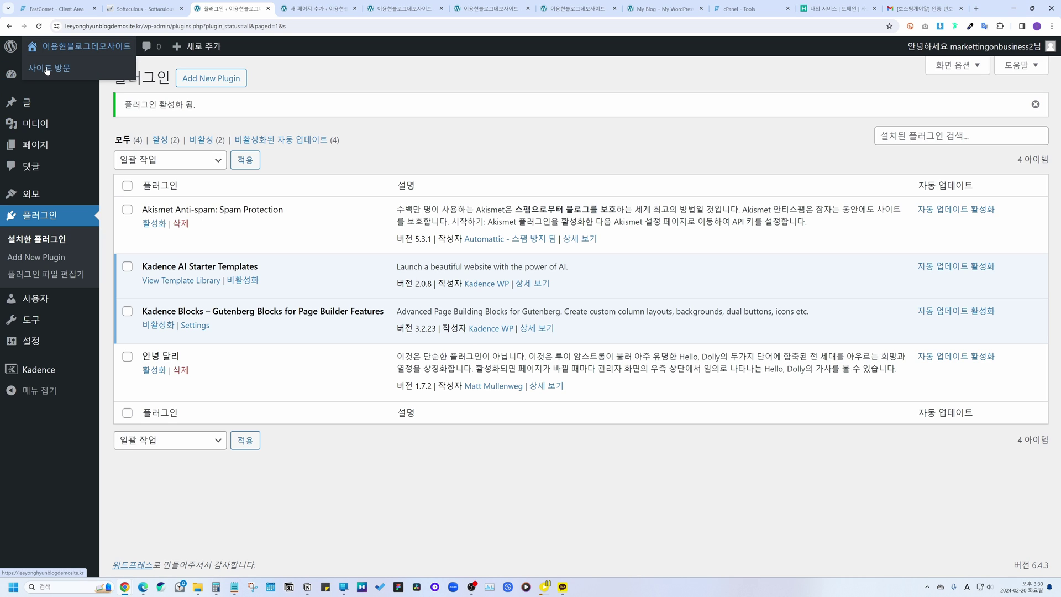
right_click(47, 68)
key("Escape")
middle_click(66, 76)
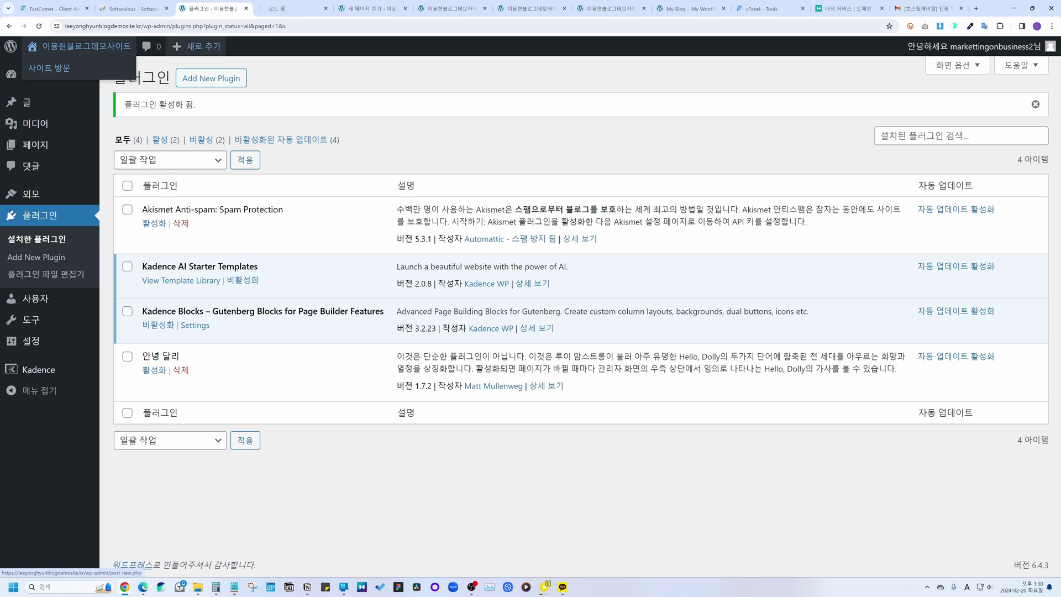
key("ctrl+Tab")
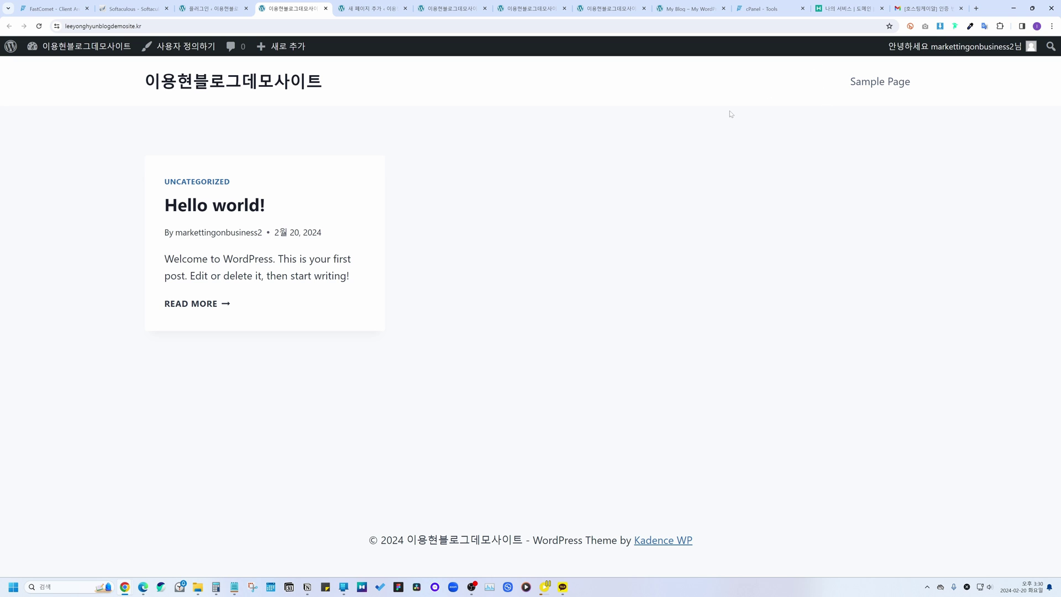
Step: Create a new page titled '블로그 페이지 (제목)' with the paragraph '블로그 페이지 (내용)'
mouse_move(274, 47)
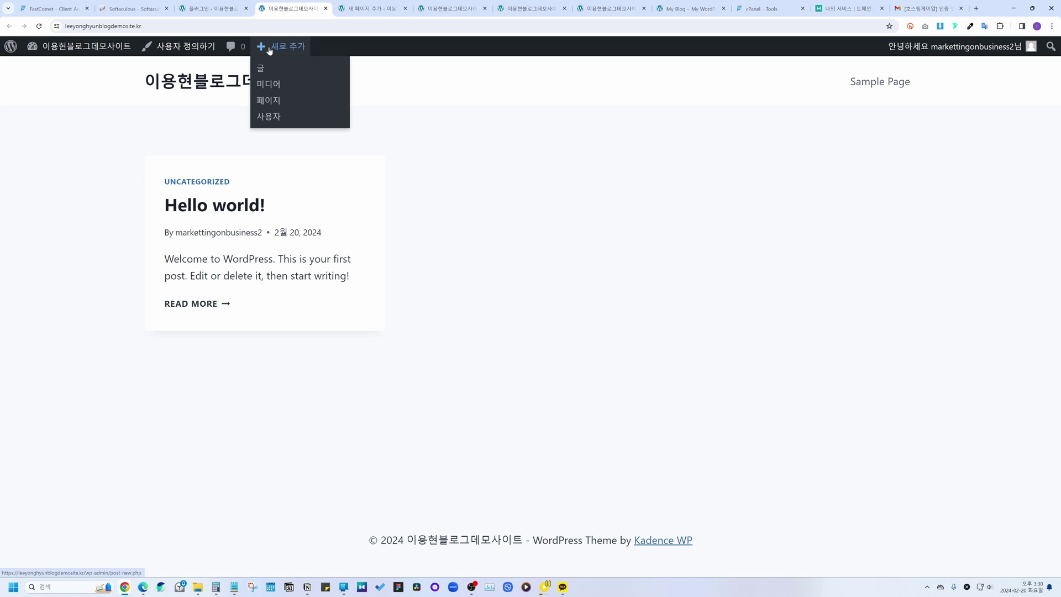
left_click(269, 102)
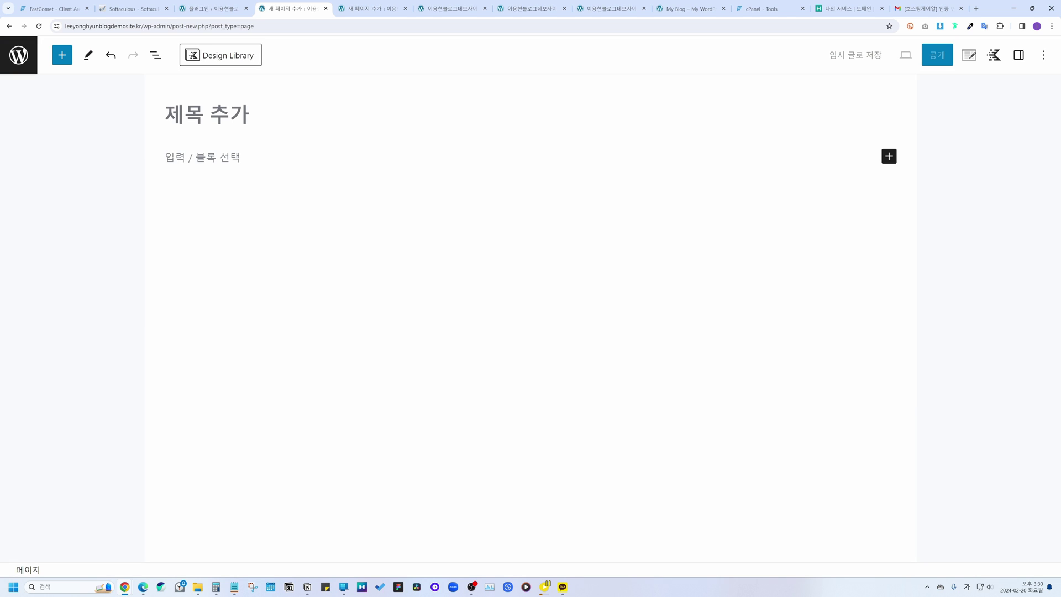
type("블로그 ")
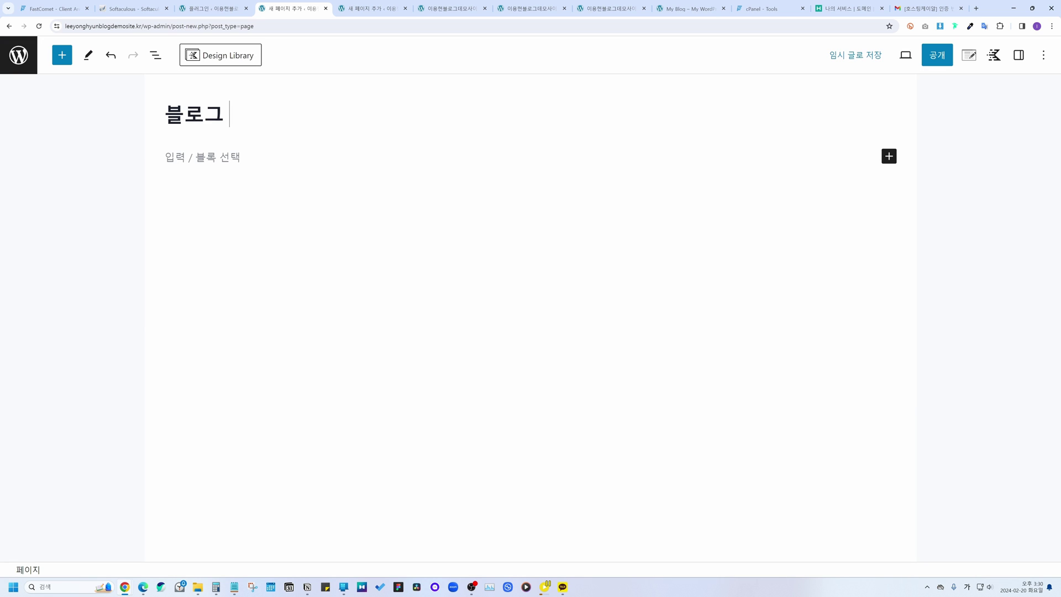
type("페이지 (제목)")
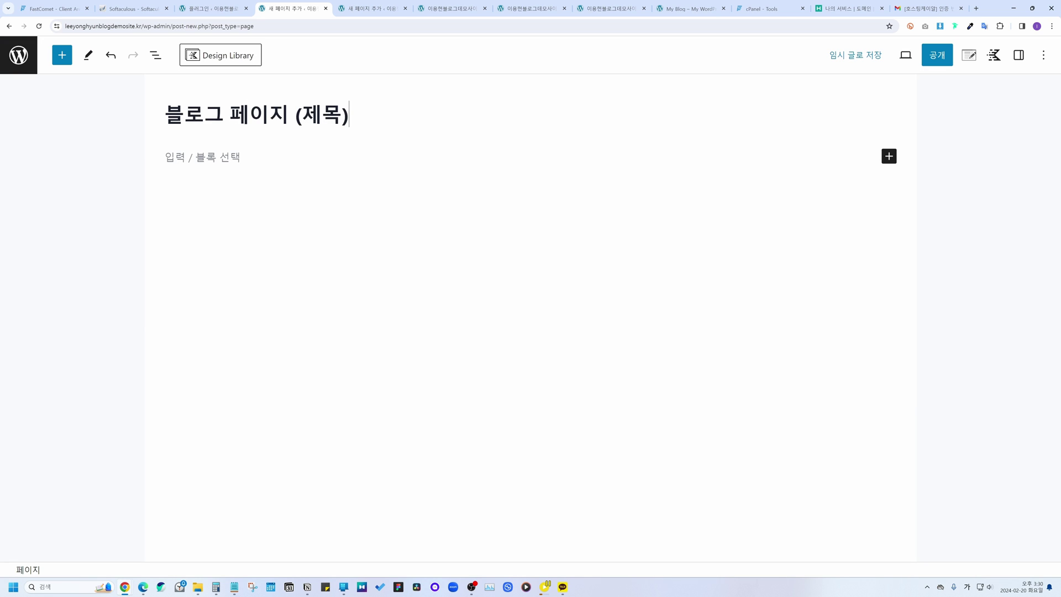
key("Return")
type("블로그 페이지 (내용)")
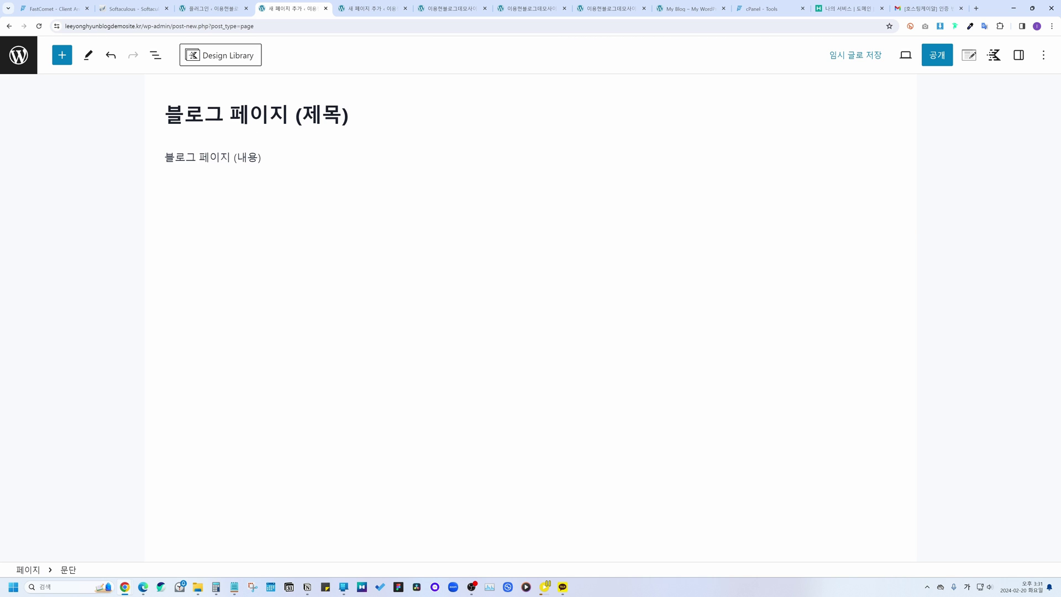
Step: Publish the new page and view it on the live site
left_click(946, 62)
left_click(947, 64)
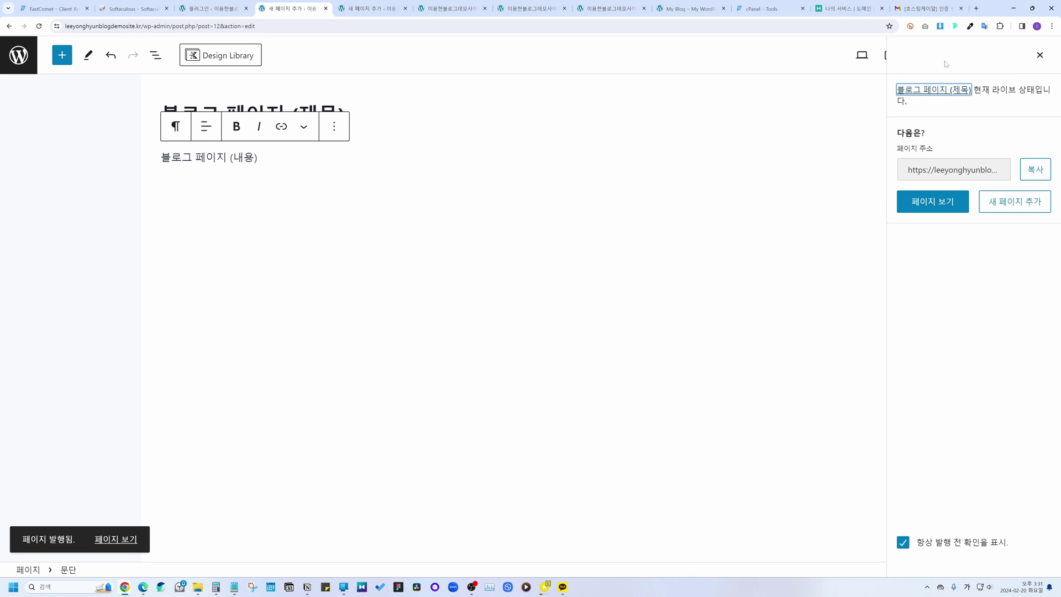
left_click(1038, 56)
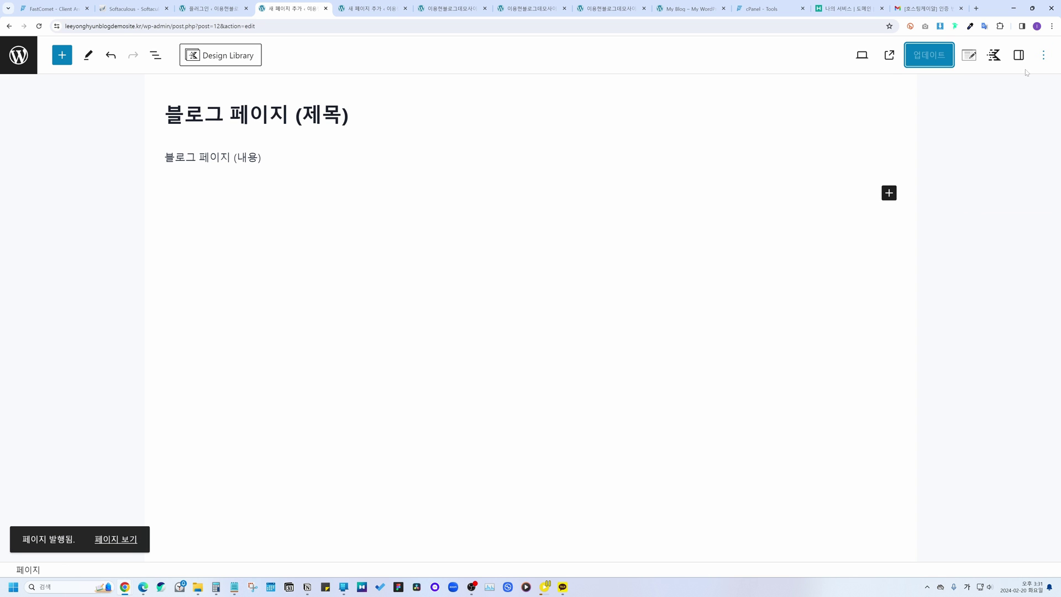
left_click(890, 54)
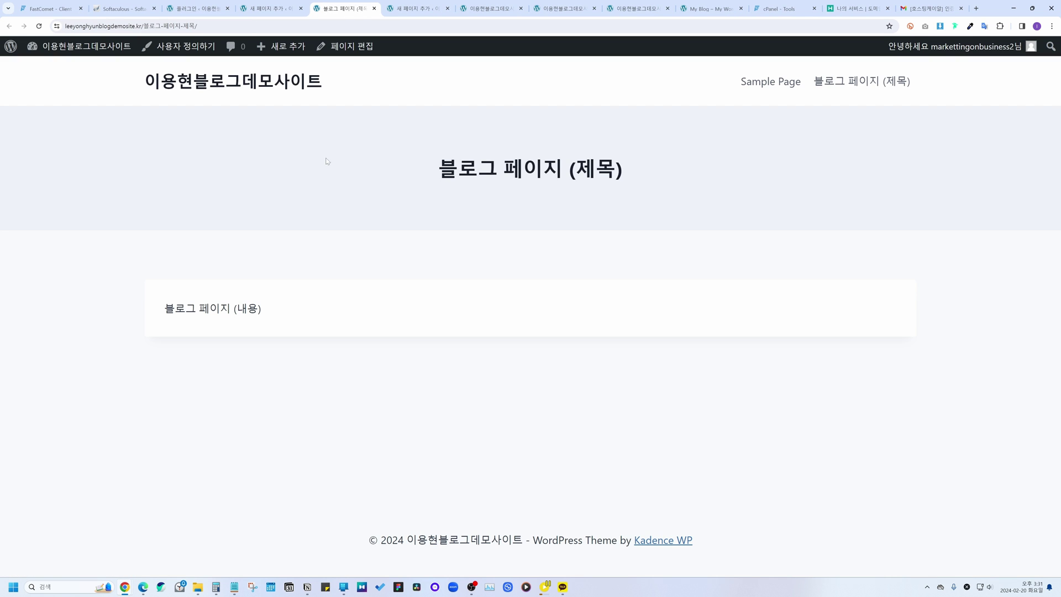
left_click_drag(432, 169, 624, 171)
left_click(158, 312)
left_click_drag(175, 309, 282, 307)
left_click(282, 306)
left_click_drag(434, 169, 630, 173)
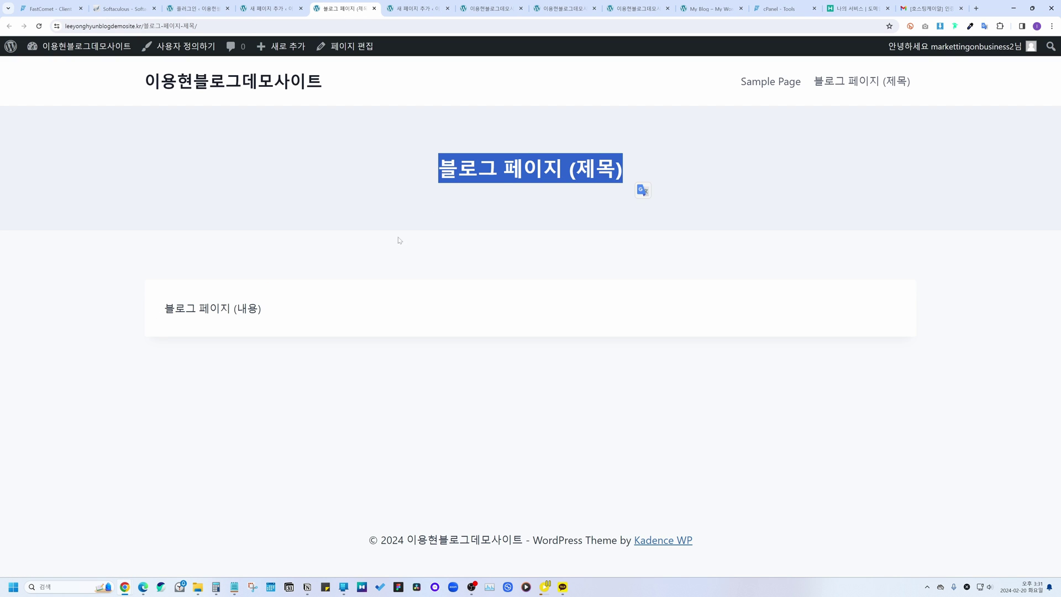
left_click(630, 173)
left_click_drag(165, 313, 266, 308)
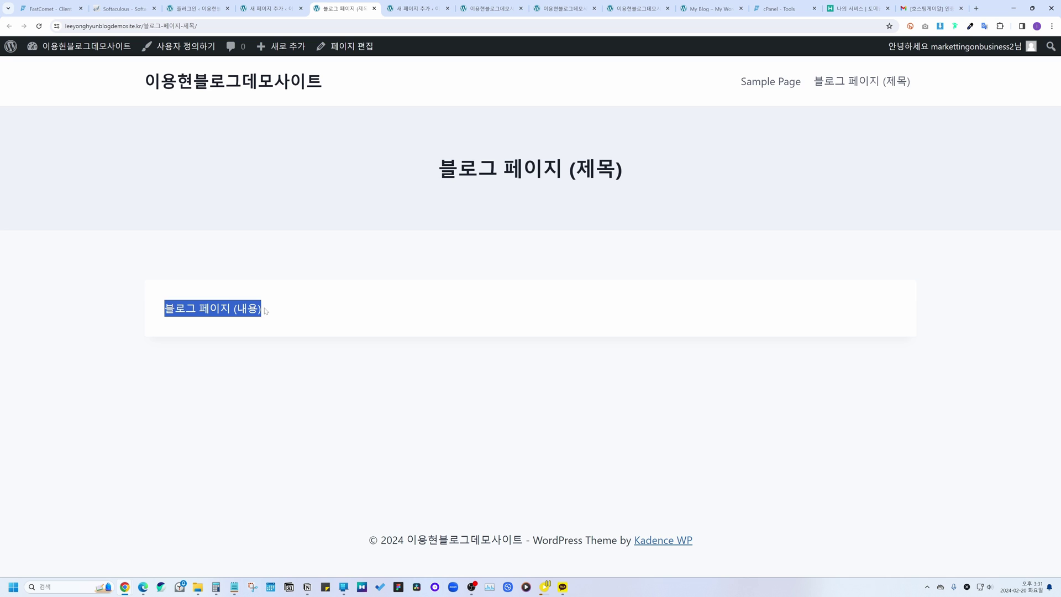
left_click(374, 303)
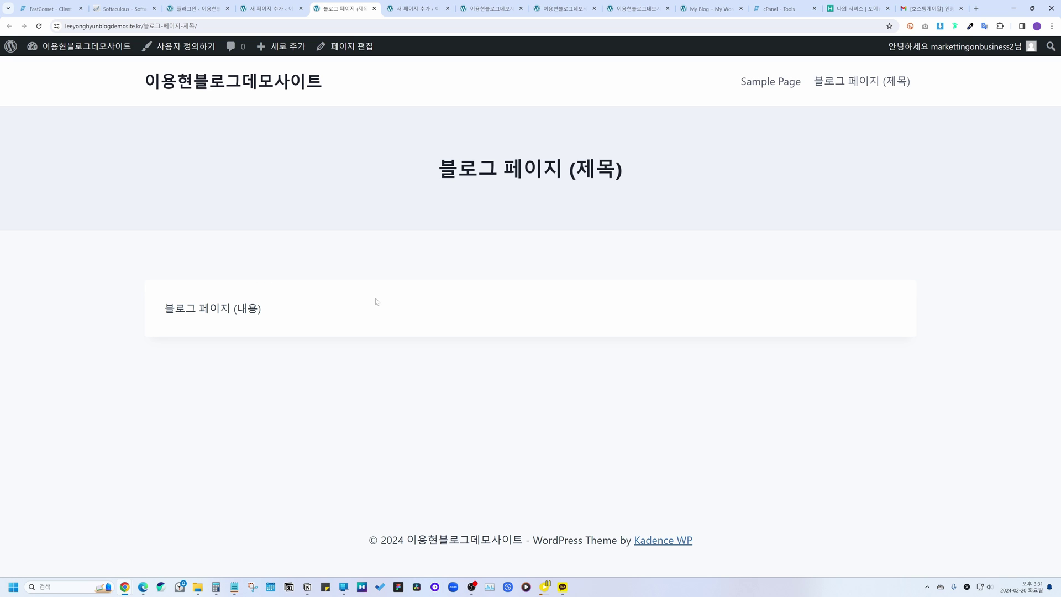
left_click(855, 80)
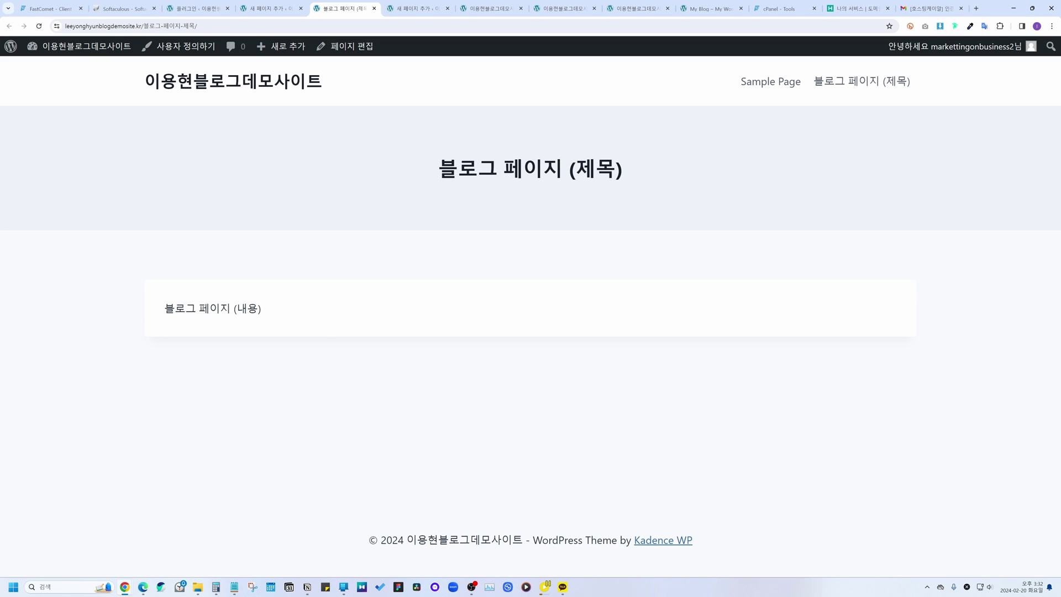
Step: Open the live '블로그 페이지 (제목)' page in the block editor from the admin bar
left_click_drag(288, 323, 247, 295)
left_click(267, 325)
left_click(347, 51)
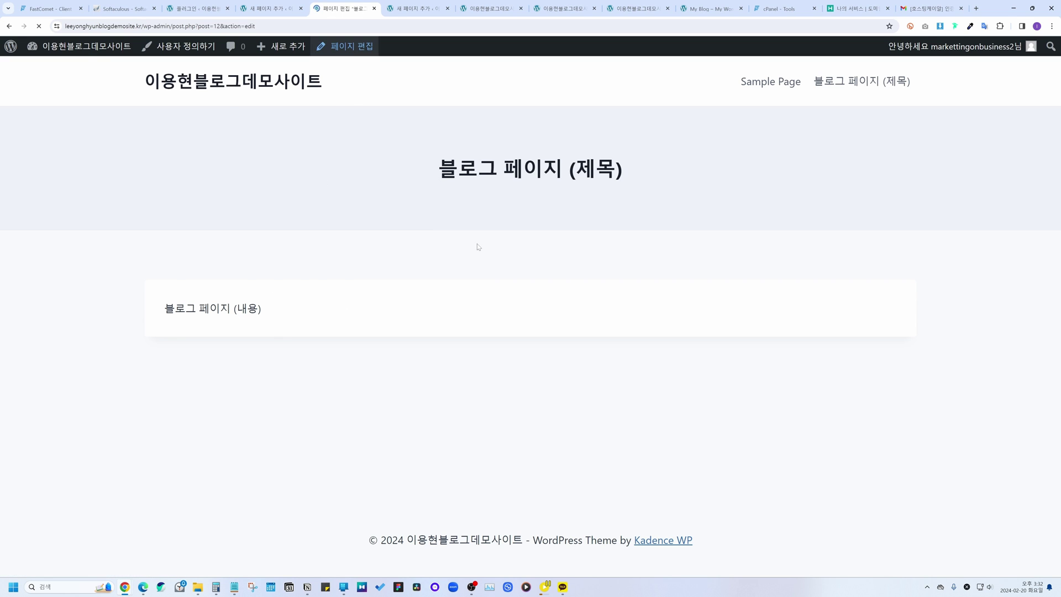
Step: Replace the placeholder paragraph with a Kadence Posts block on the page
left_click(261, 157)
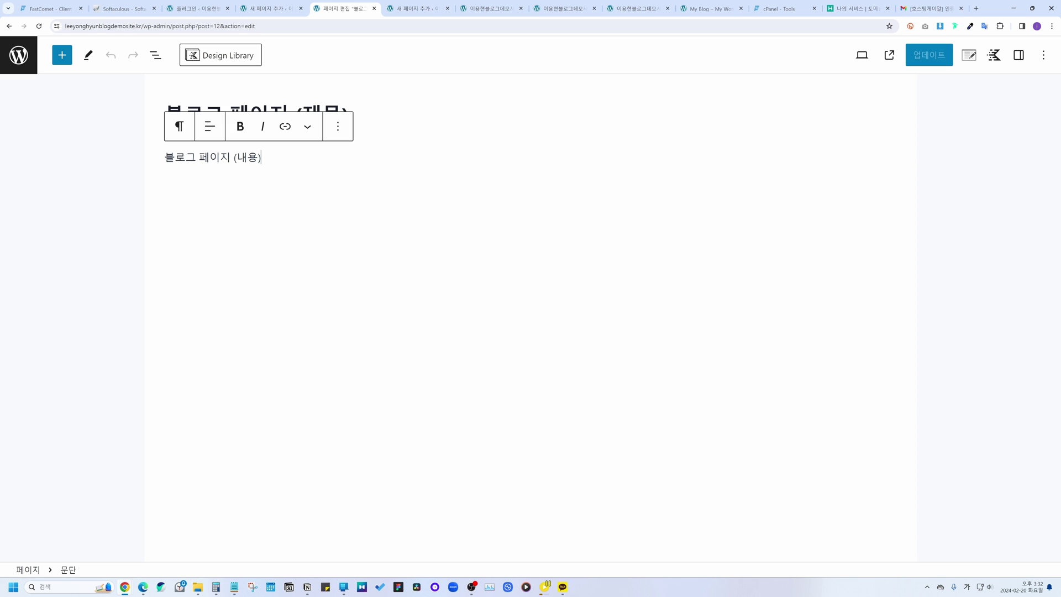
left_click_drag(261, 158, 127, 166)
key("BackSpace")
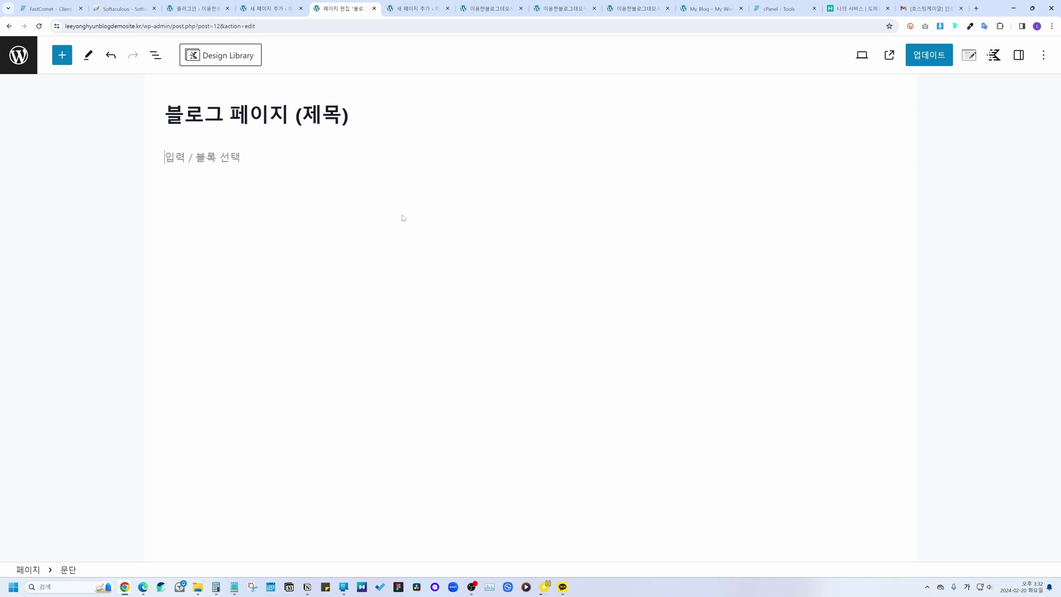
left_click(62, 55)
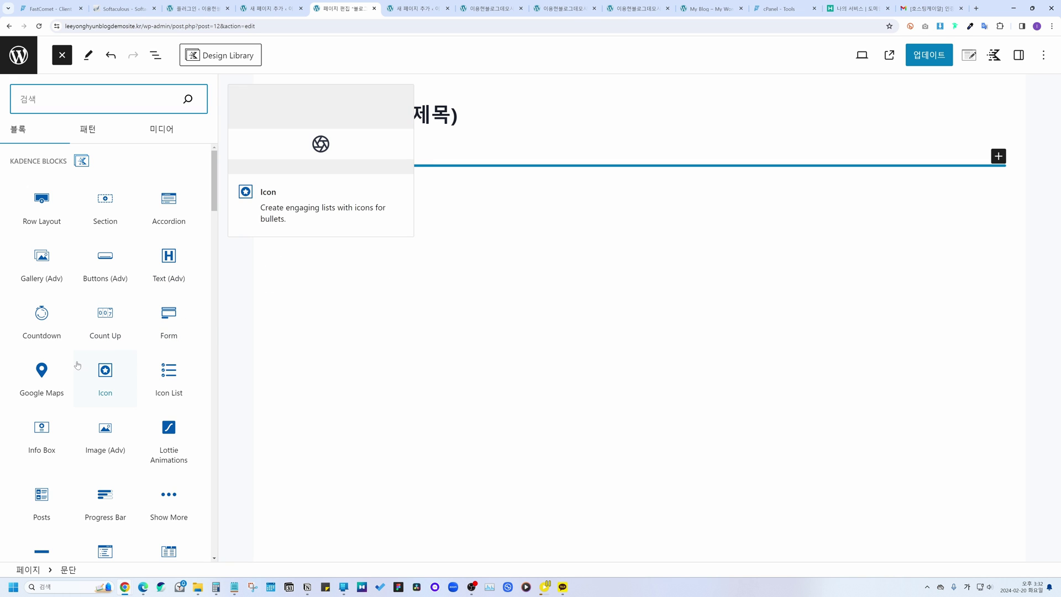
scroll(111, 354, "down", 3)
scroll(115, 358, "down", 3)
scroll(105, 387, "up", 6)
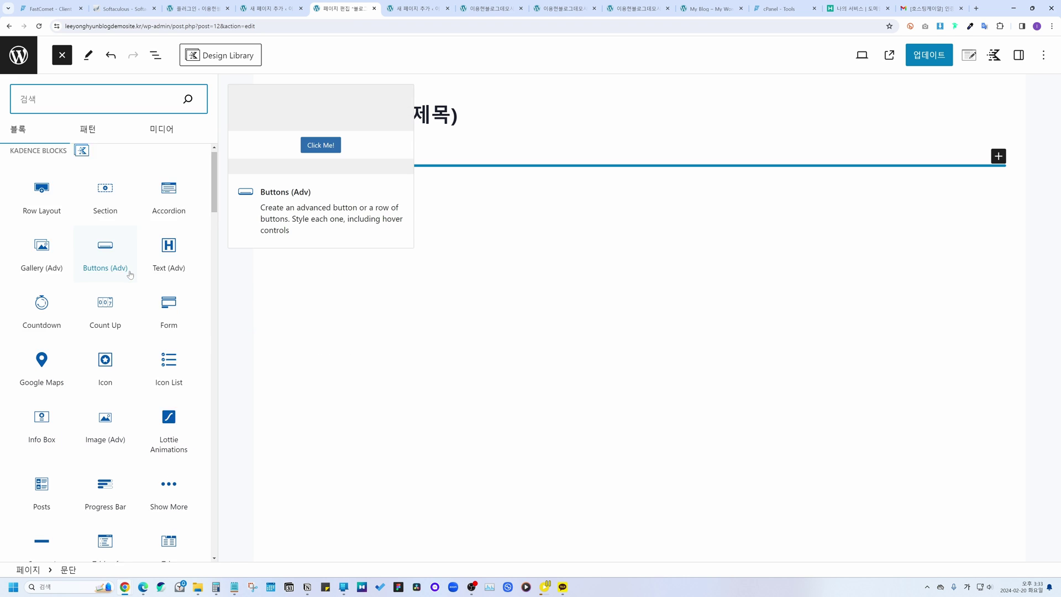
scroll(126, 269, "down", 2)
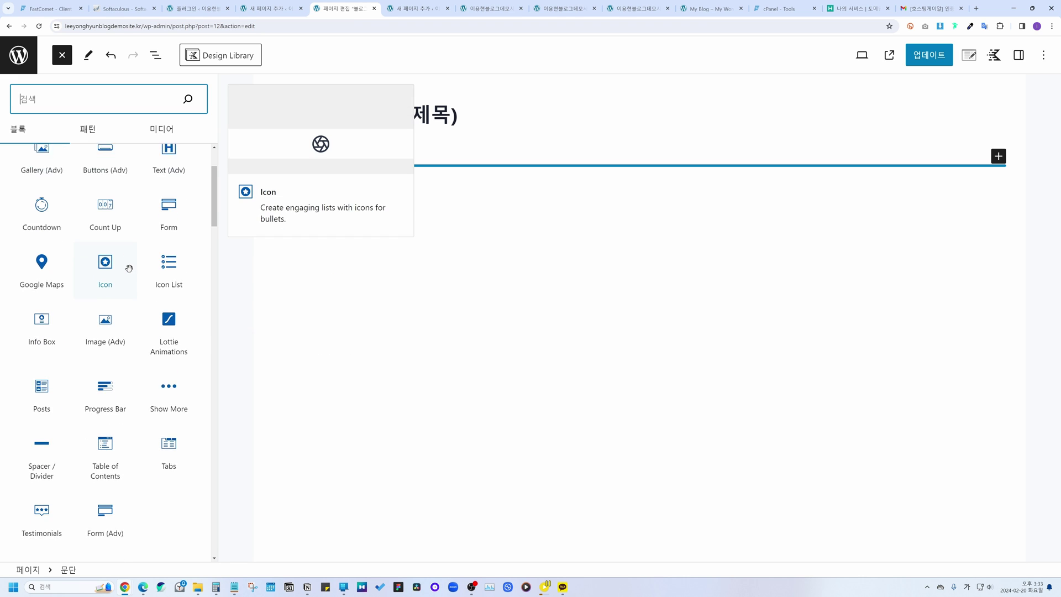
left_click(42, 372)
left_click_drag(42, 372, 322, 156)
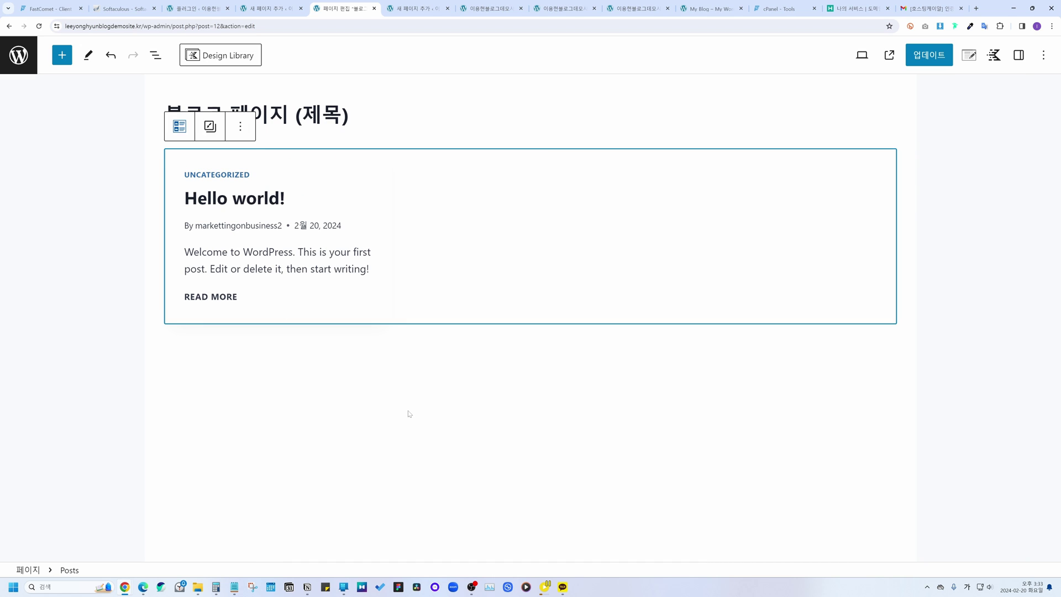
Step: Update the page and view it on the live site
left_click(367, 358)
left_click(372, 211)
left_click(930, 55)
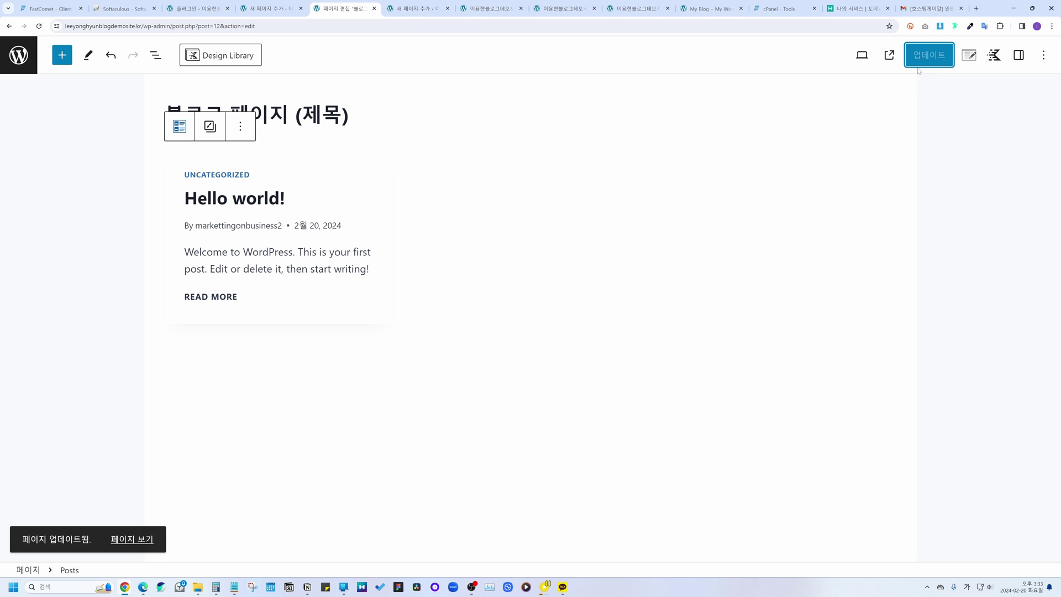
left_click(889, 55)
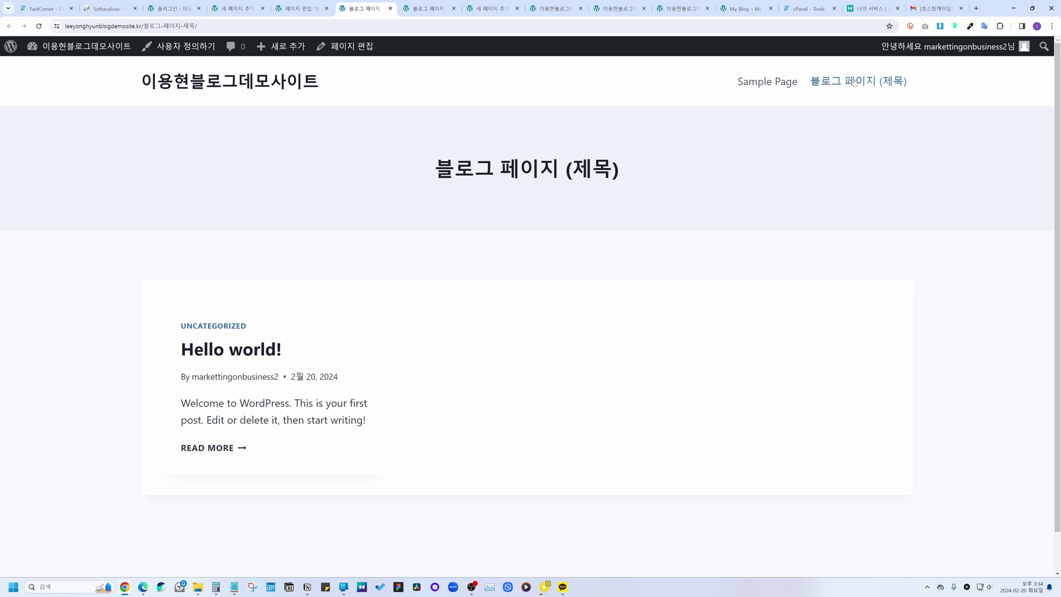
left_click(855, 83)
left_click(262, 353)
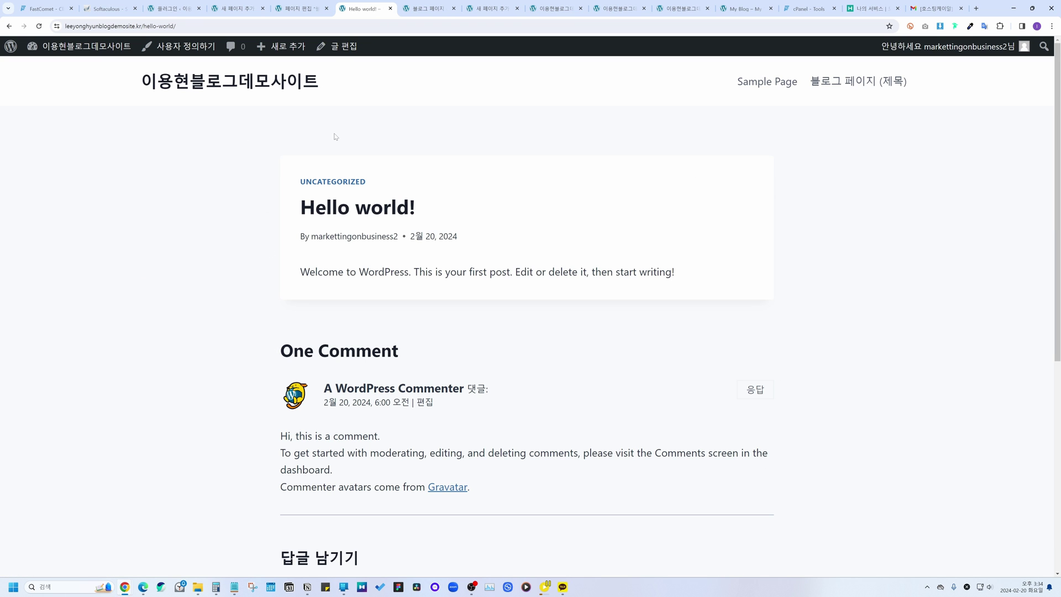
left_click(880, 82)
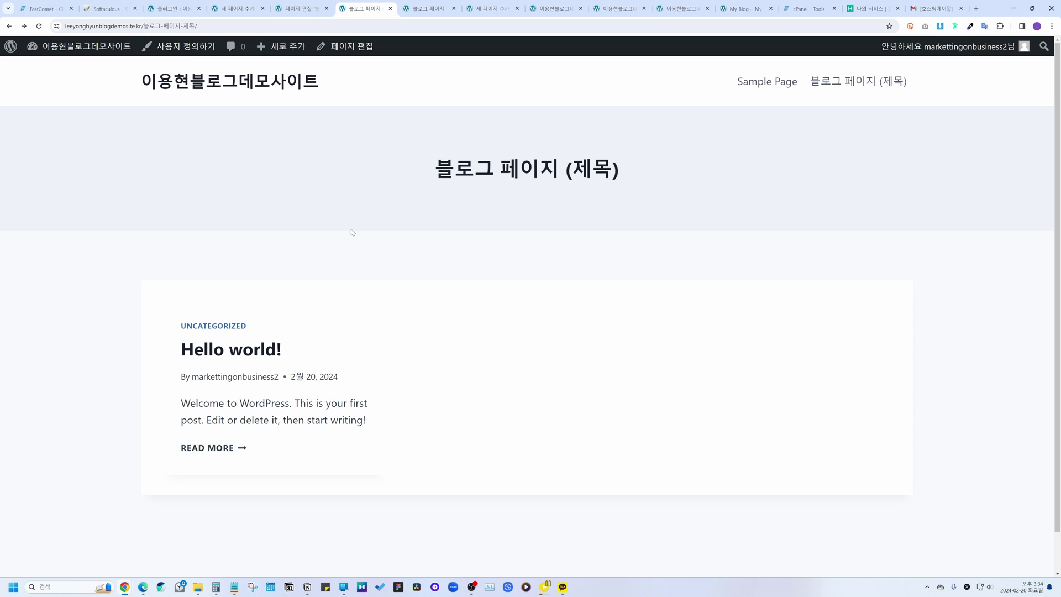
mouse_move(281, 46)
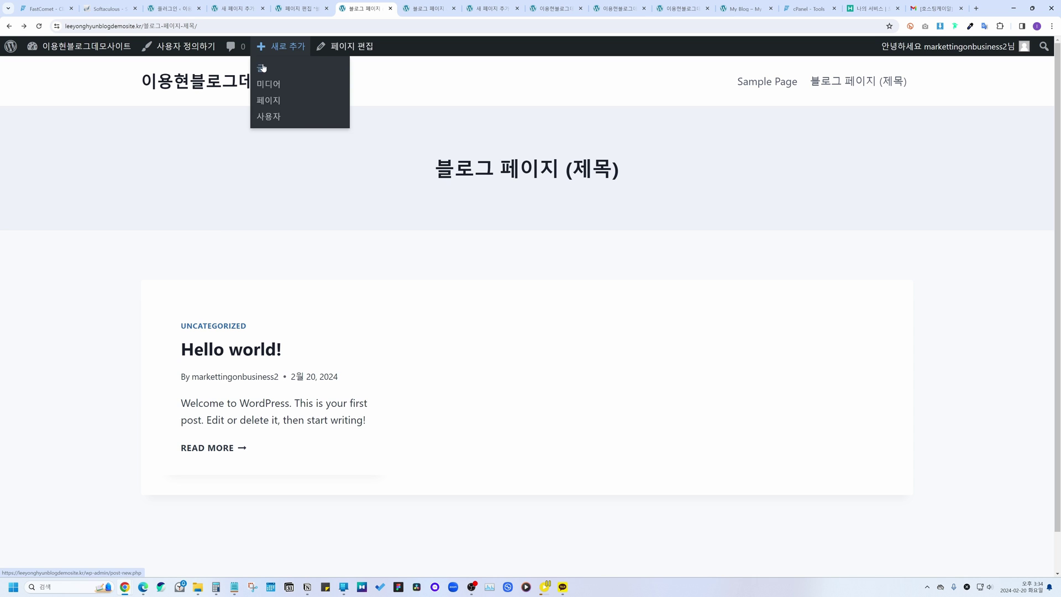
Step: Write a new post titled '블로그 글 테스트 (제목)' with body '블로그 글 테스트 (내용)'
left_click(263, 68)
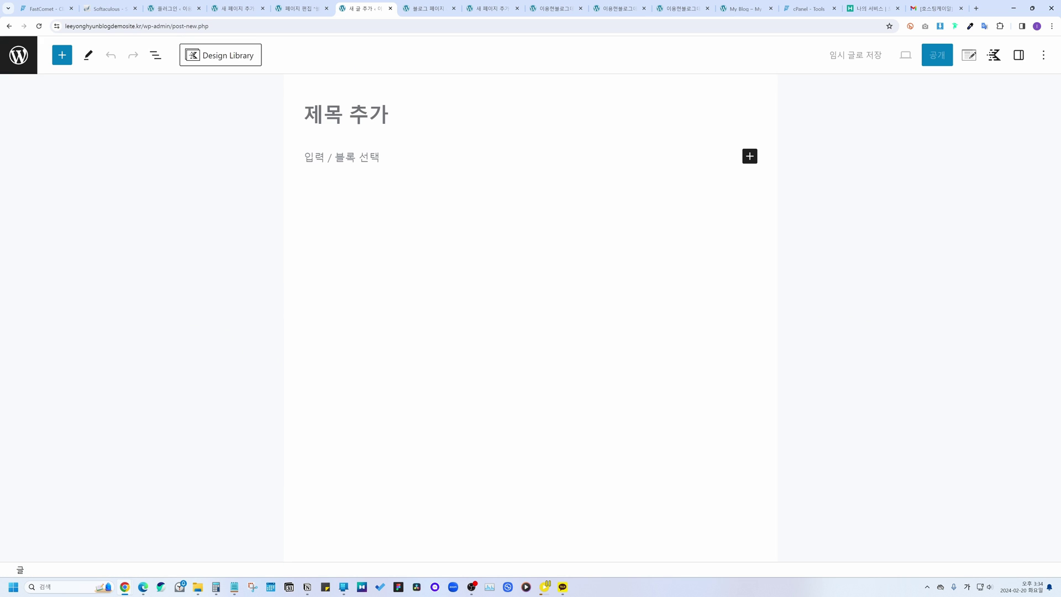
type("블로그 글")
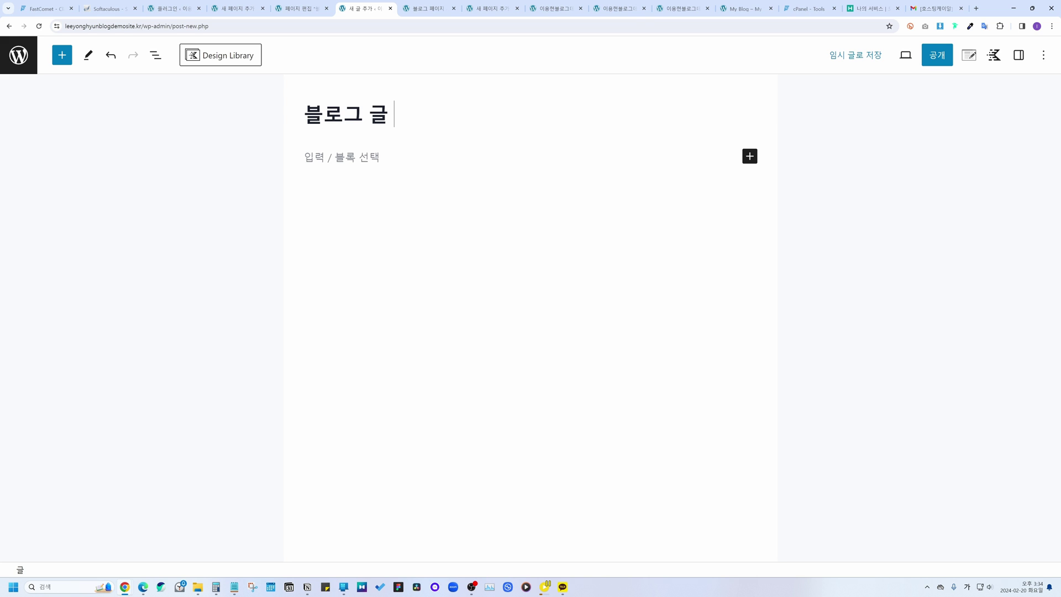
type(" 테스트 (ㅈ")
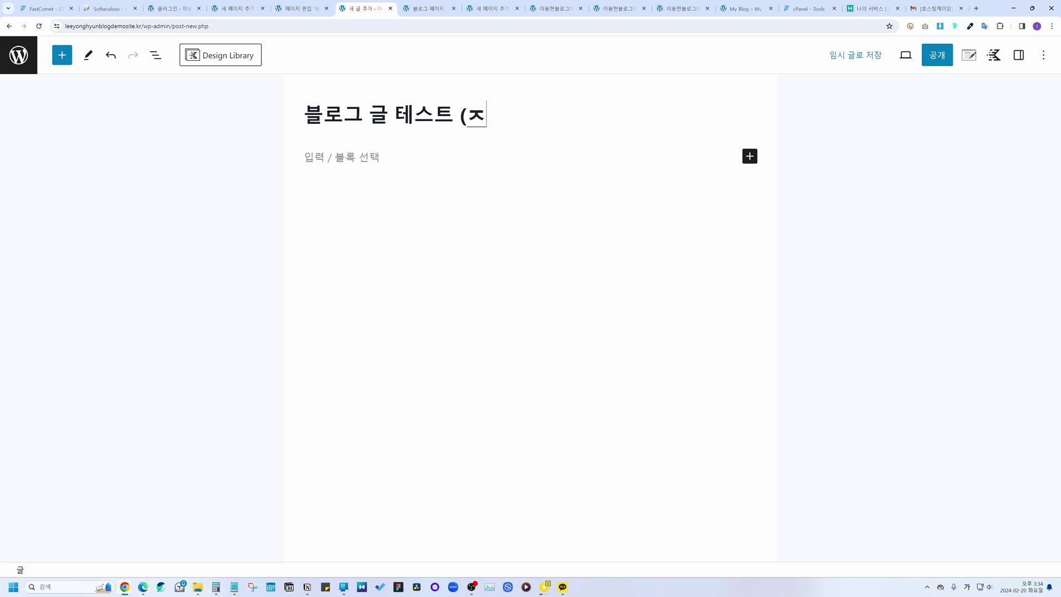
type("ㅔ목)")
key("Return")
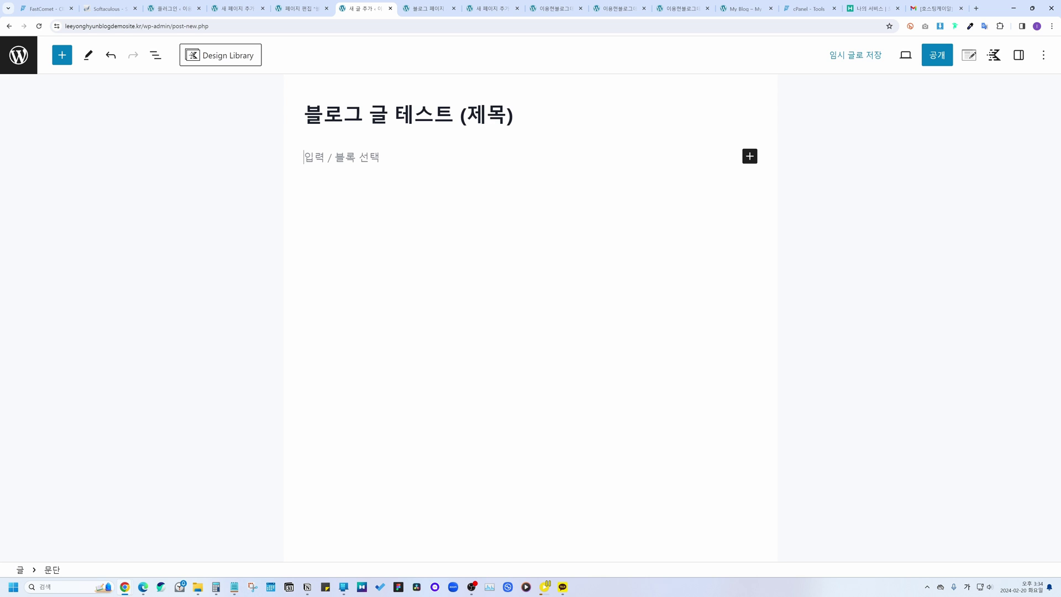
type("블로그 글 테스트 (내용)")
Step: Publish the post and view it on the site
left_click(942, 57)
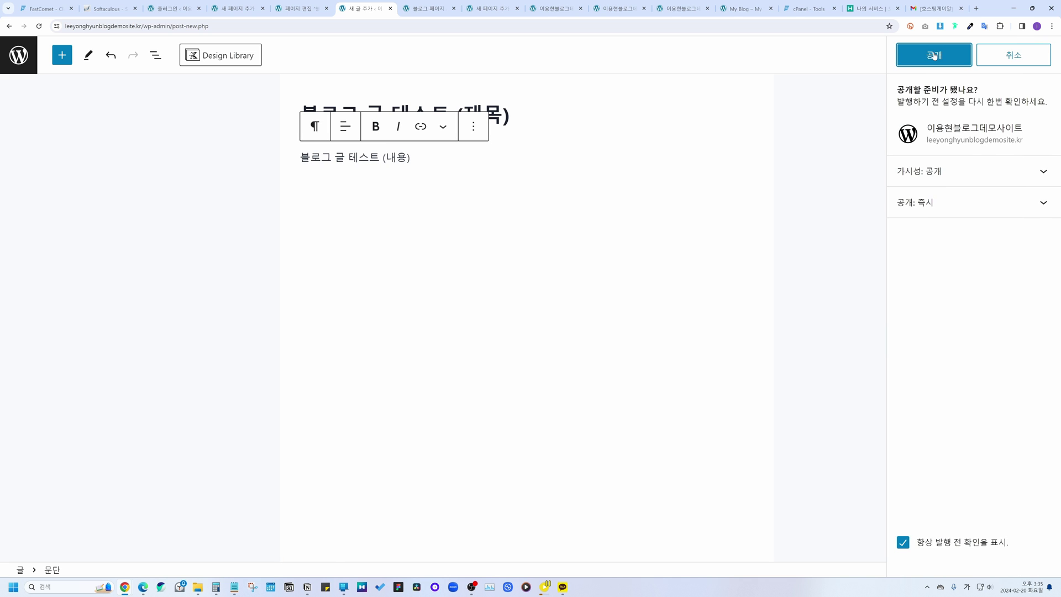
left_click(934, 55)
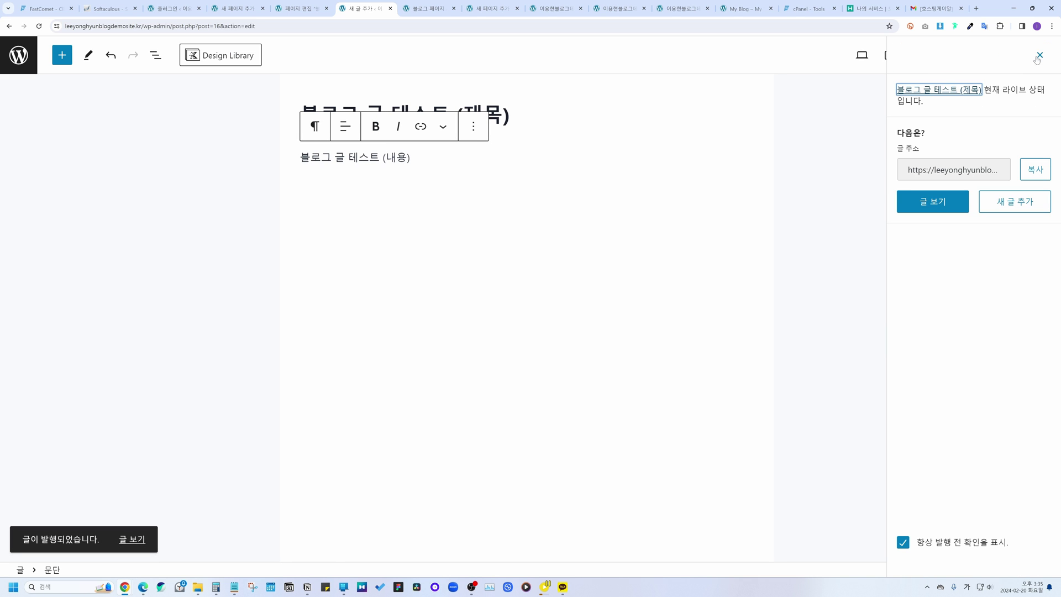
left_click(1040, 54)
left_click(889, 56)
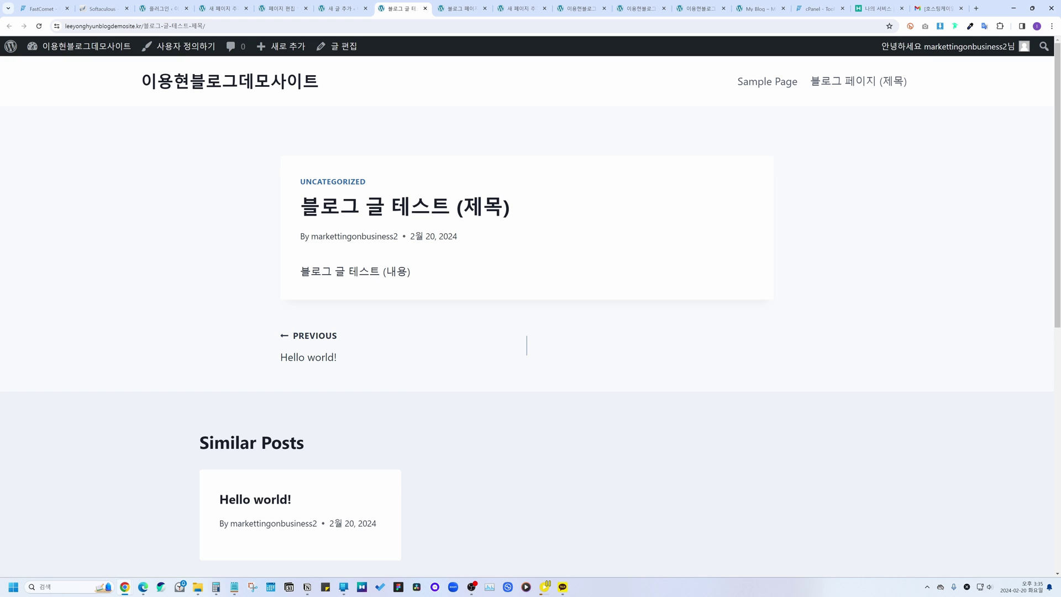
Step: Go to the '블로그 페이지 (제목)' page from the header menu to see the new post listed
left_click_drag(301, 206, 503, 207)
left_click_drag(302, 271, 445, 274)
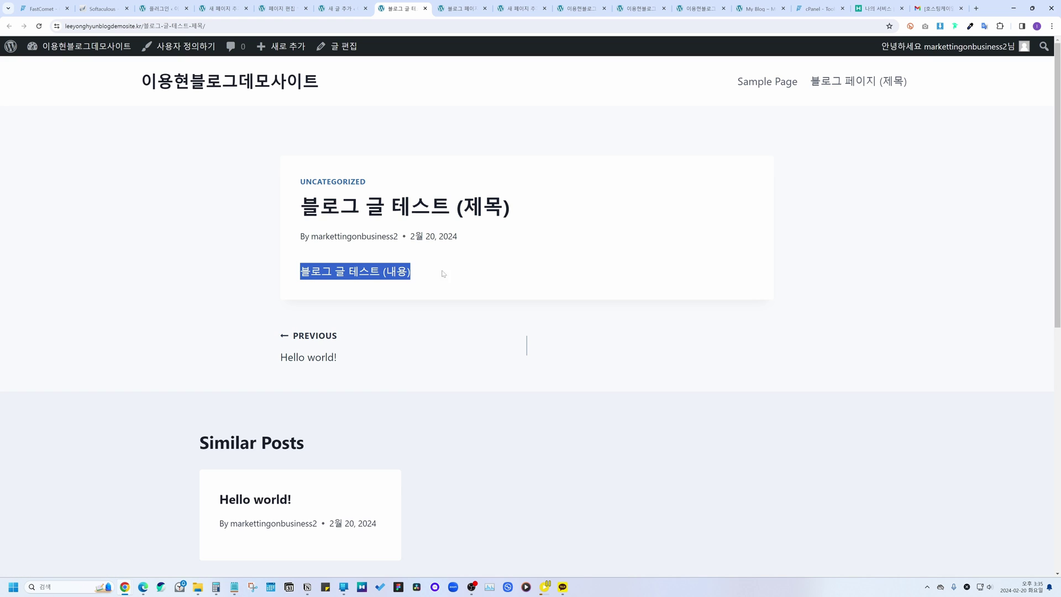
left_click(456, 275)
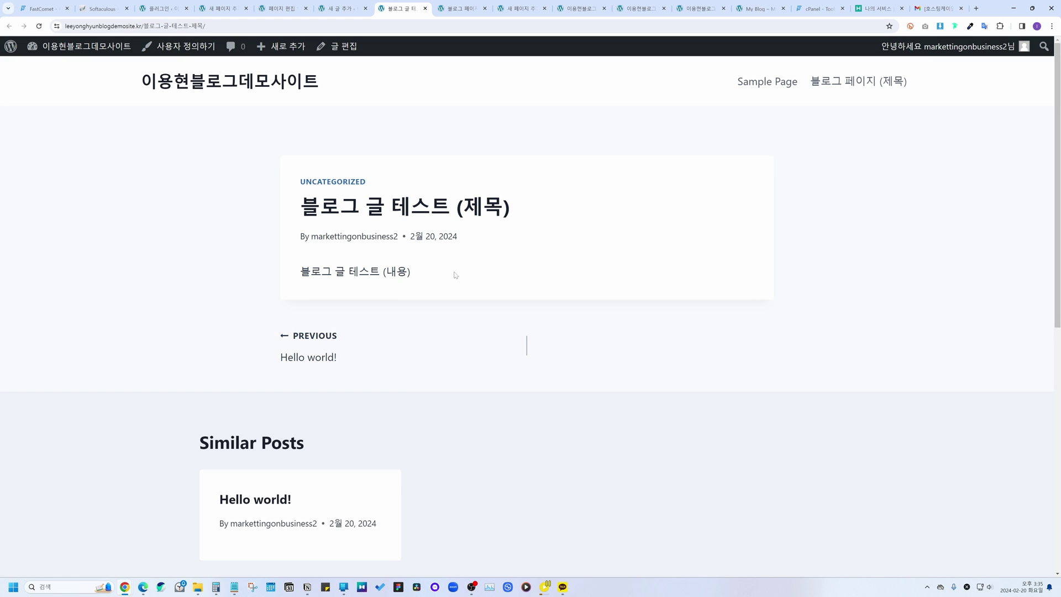
left_click(851, 84)
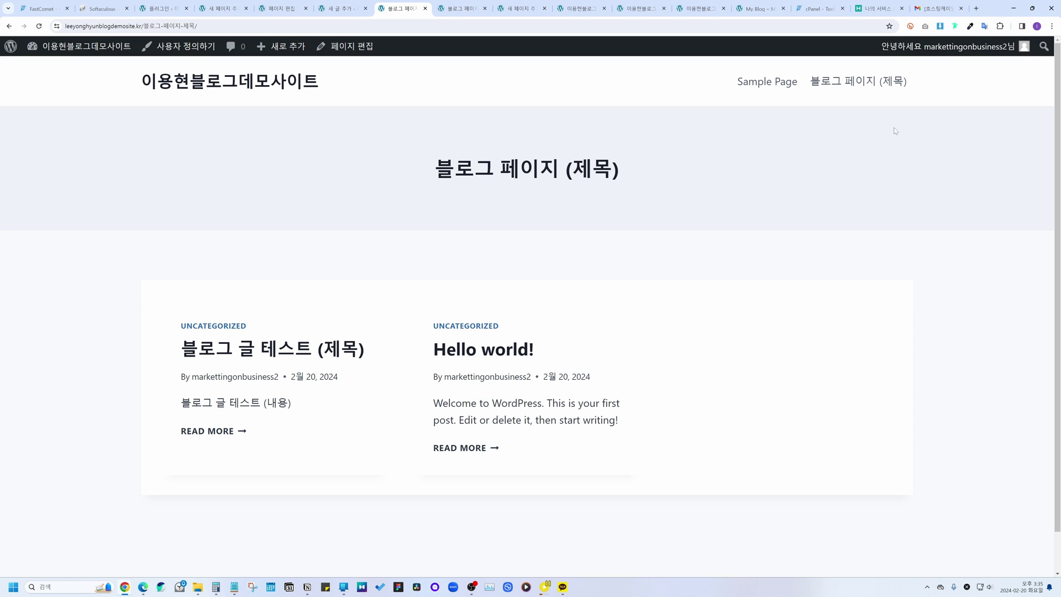
Step: Create a new page titled '워드프레스' containing a Posts block
mouse_move(275, 48)
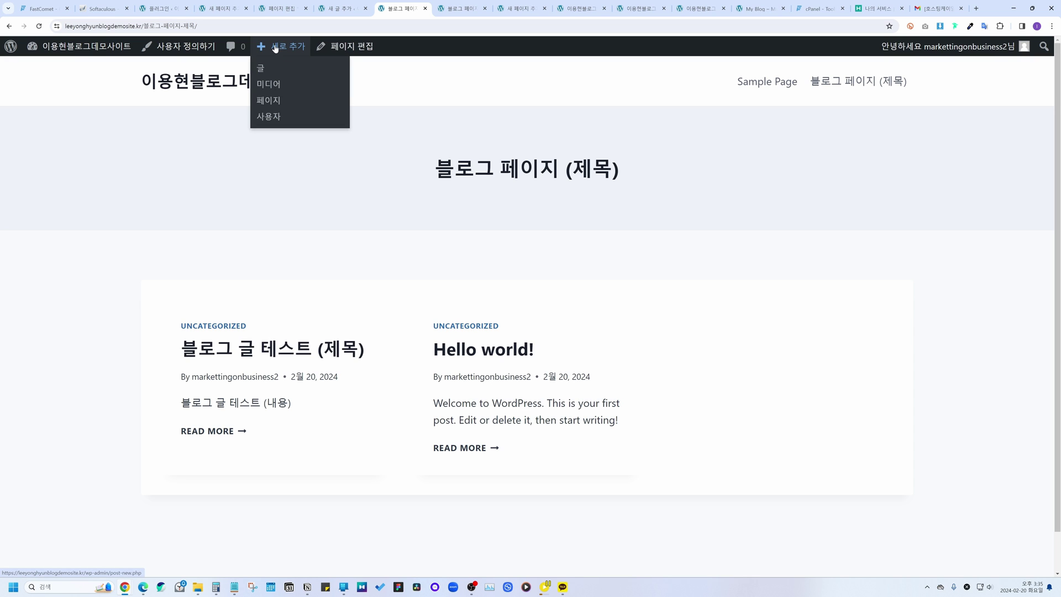
left_click(276, 100)
type("워드")
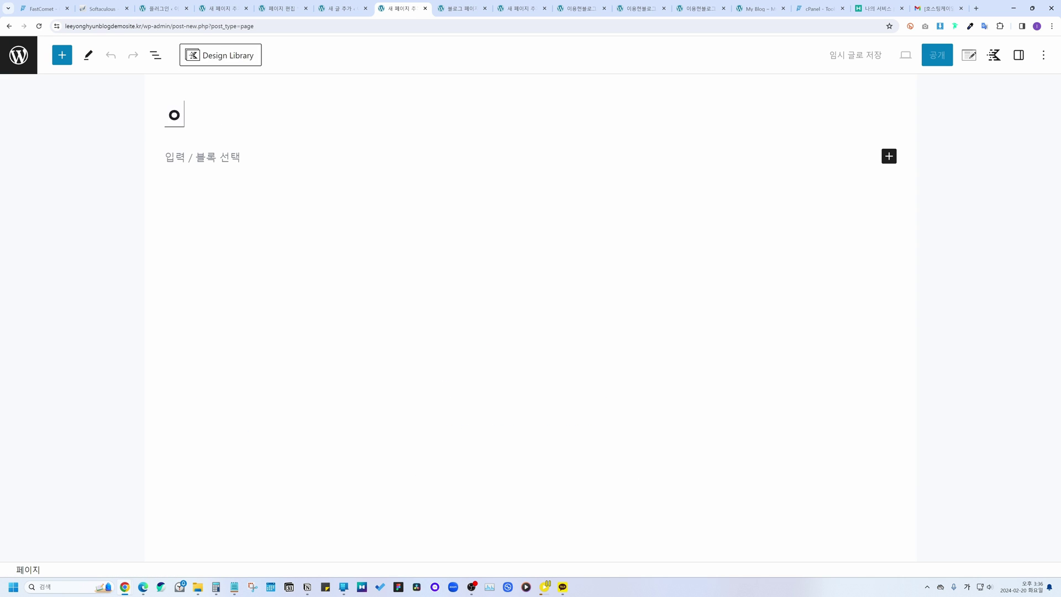
type("프레스")
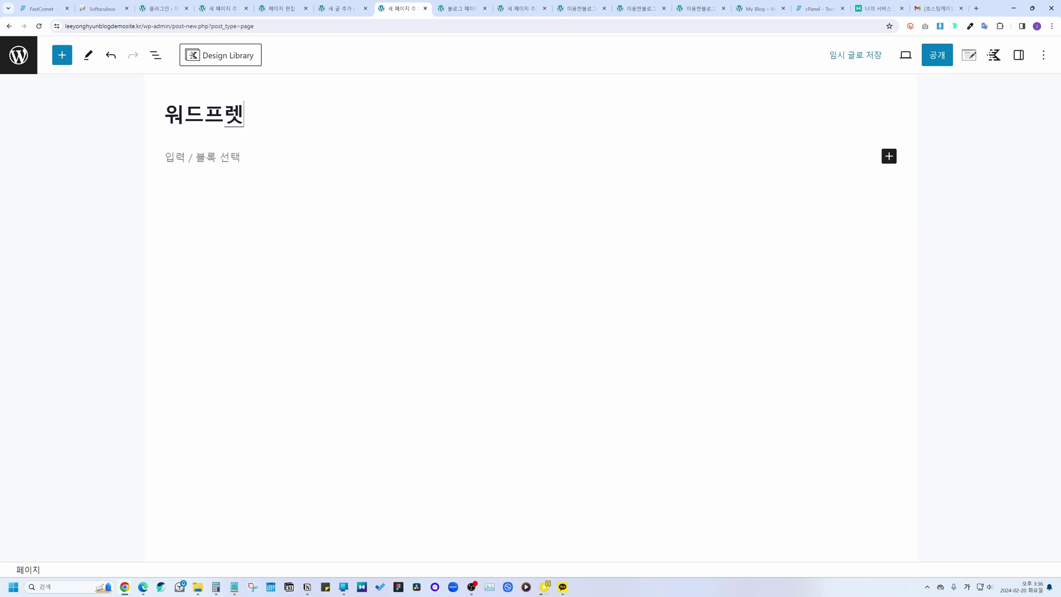
key("Return")
key("Return")
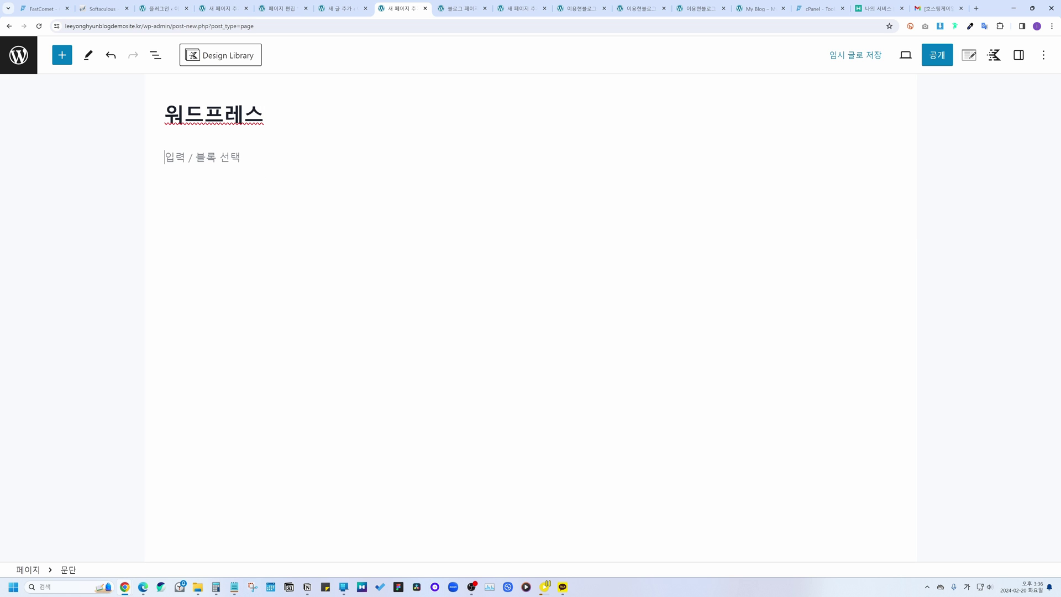
left_click(61, 55)
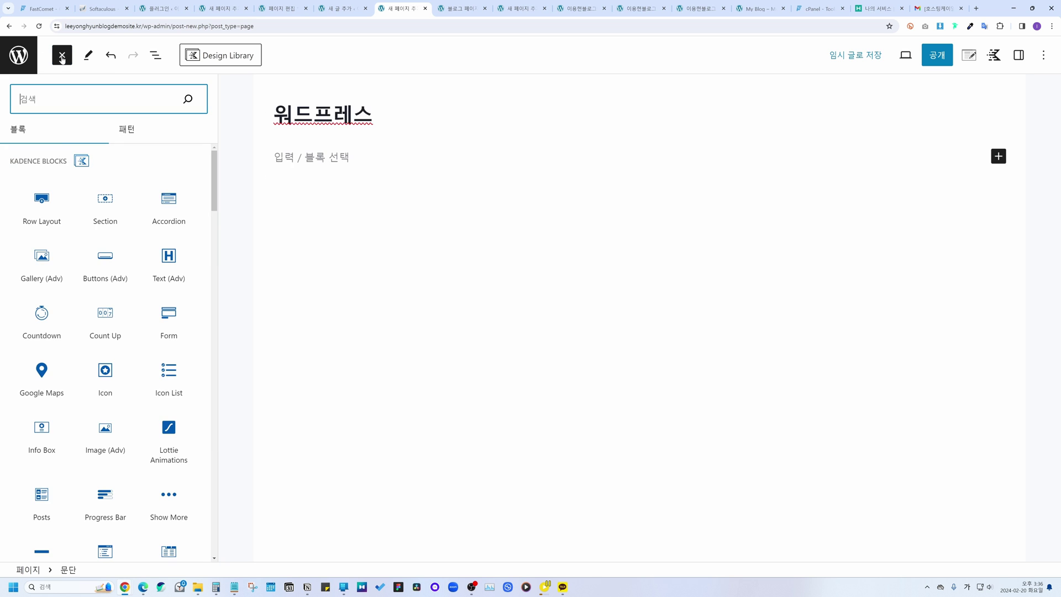
scroll(126, 291, "down", 2)
left_click_drag(42, 371, 309, 160)
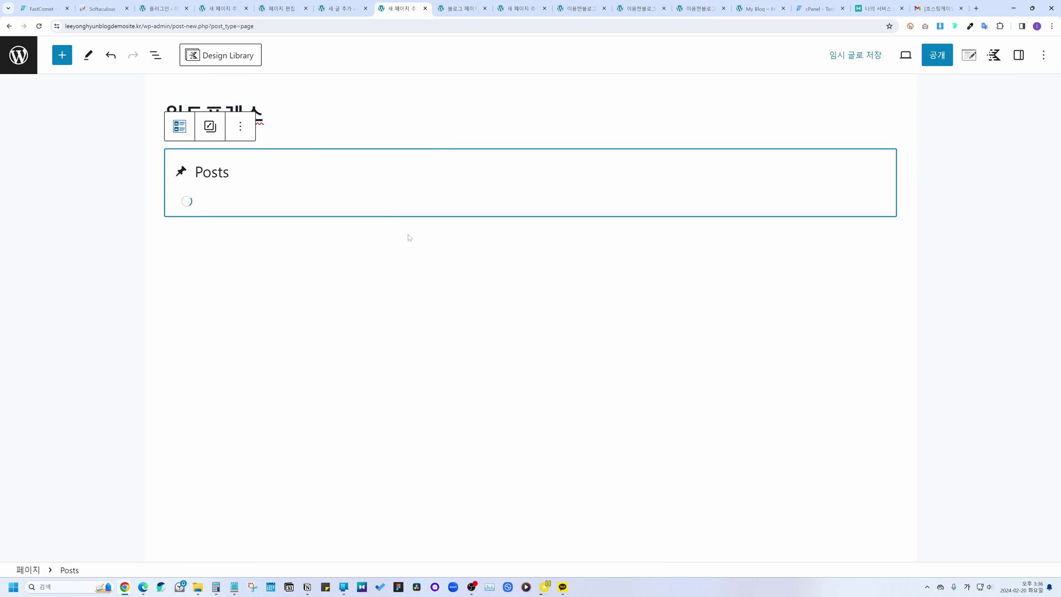
Step: Publish the '워드프레스' page and return to the live blog page
left_click(936, 55)
left_click(935, 55)
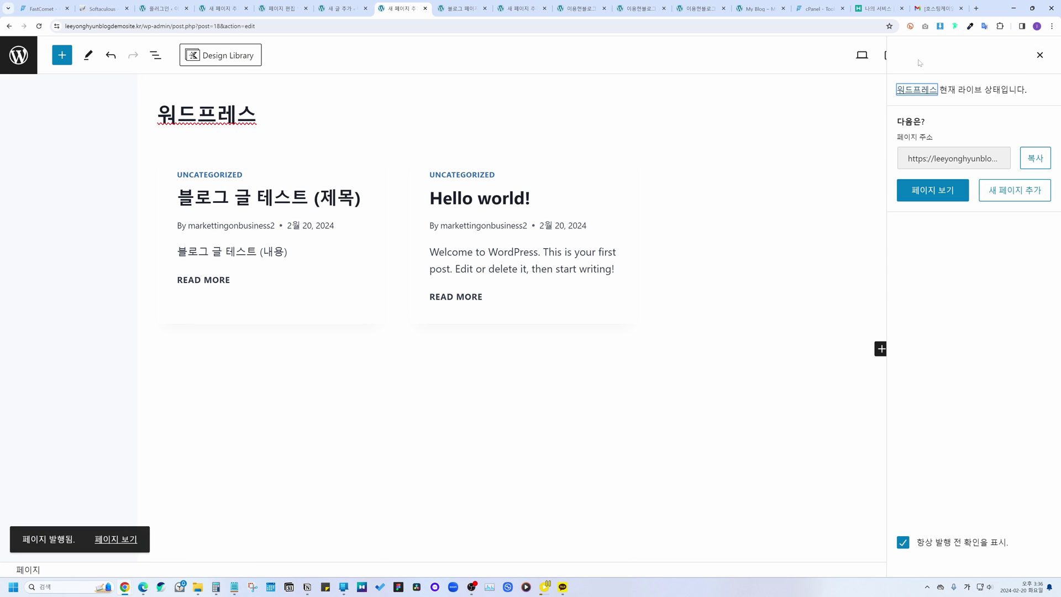
left_click(1039, 55)
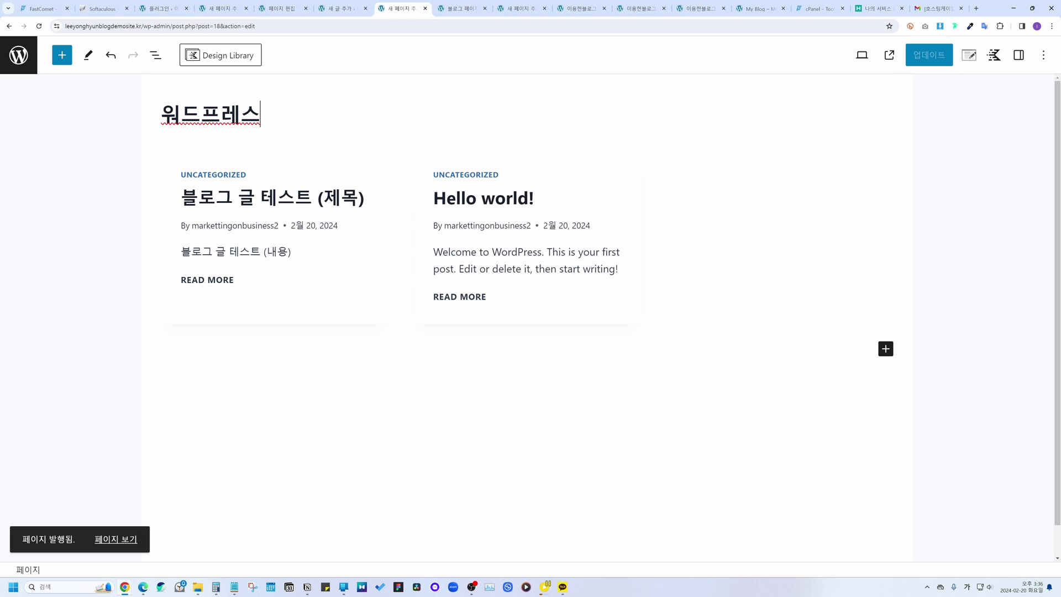
left_click(8, 26)
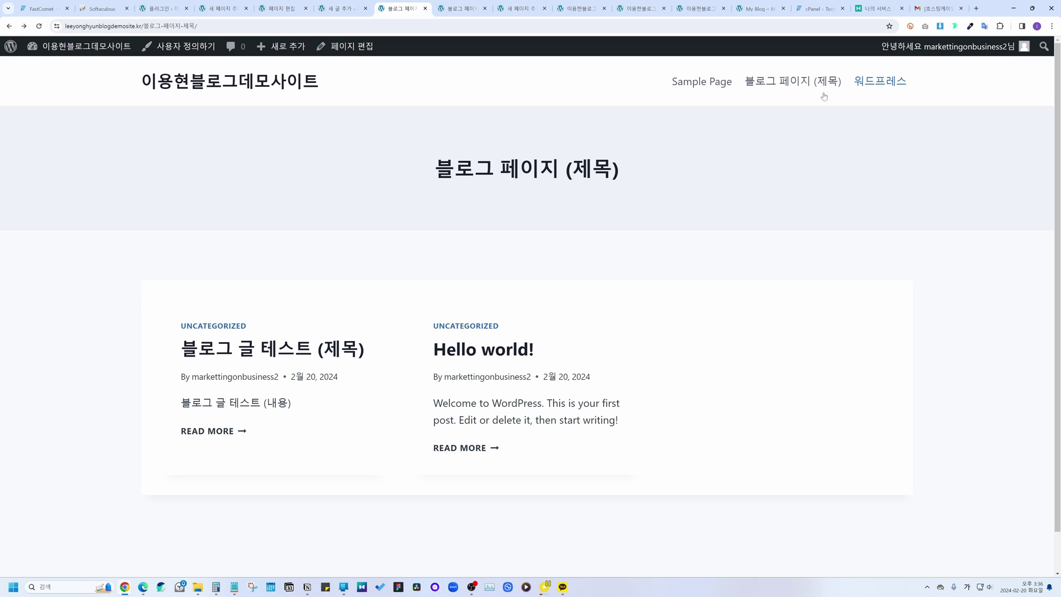
Step: Create a new page titled '이메일 마케팅' containing a Posts block
mouse_move(285, 57)
left_click(273, 101)
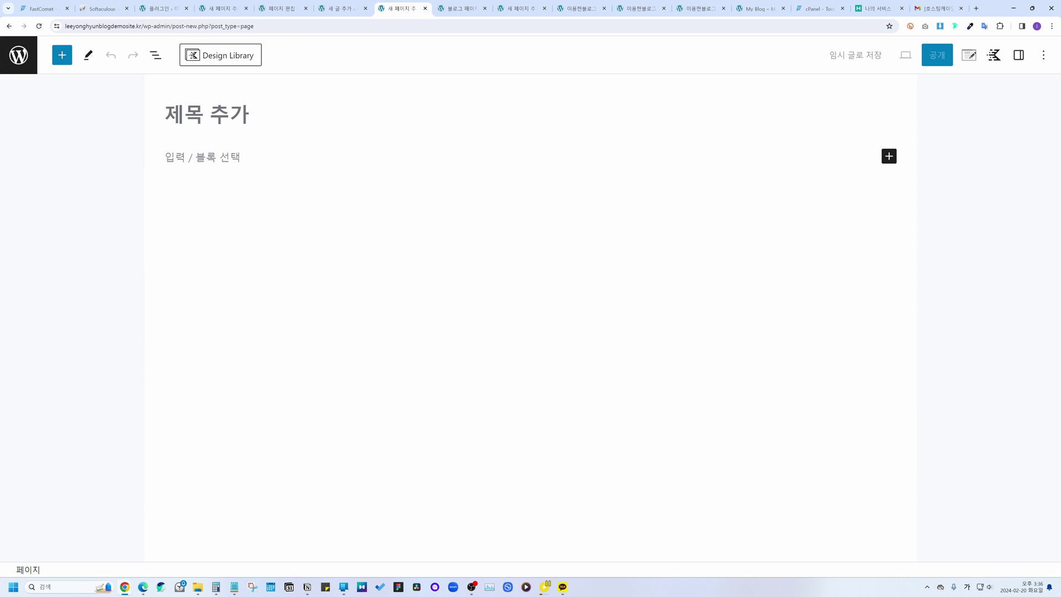
type("이메일 마케팅")
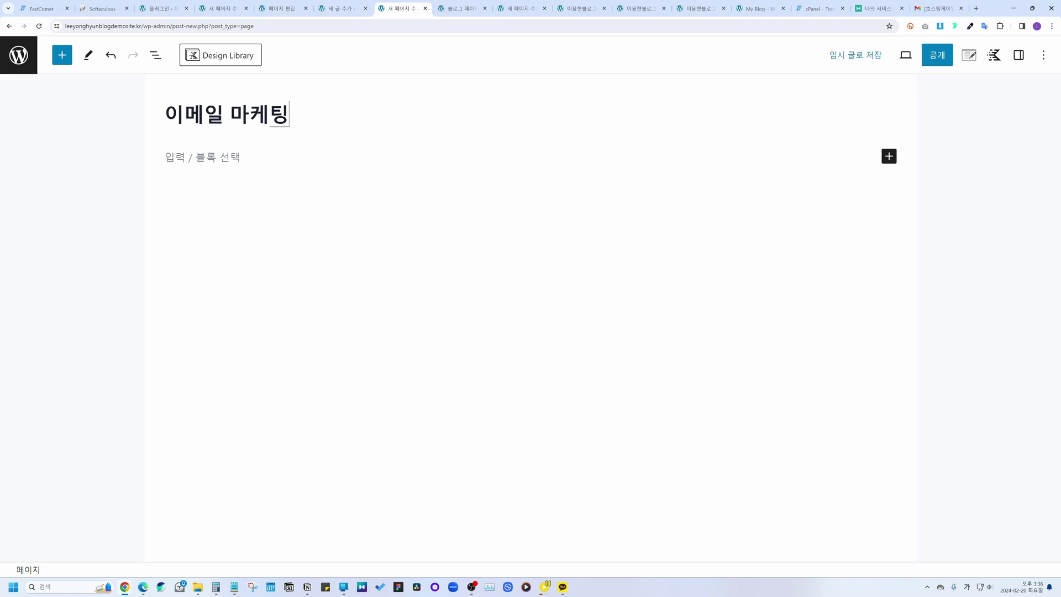
key("Return")
left_click(62, 55)
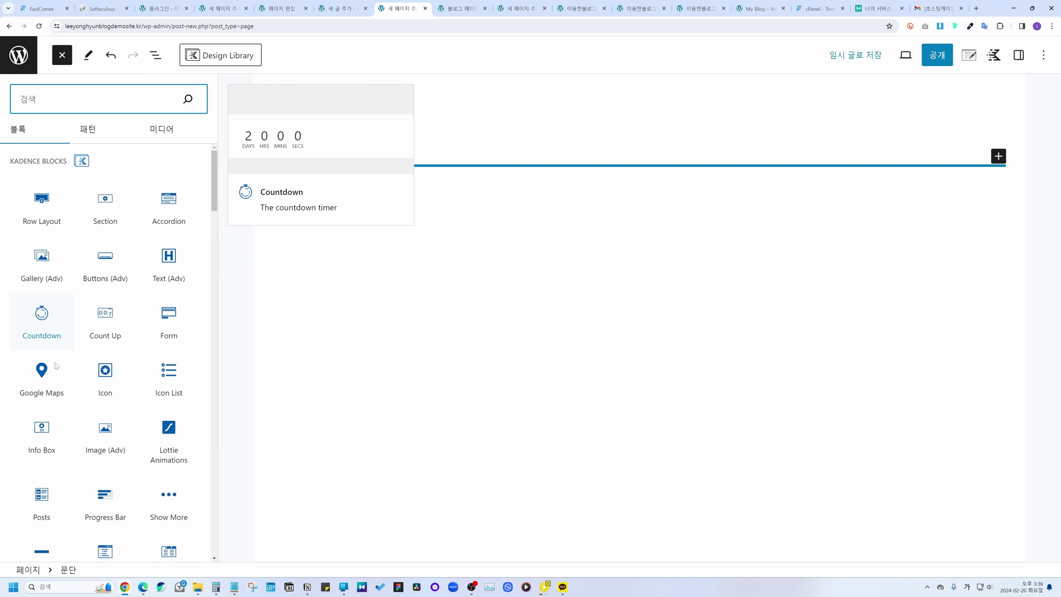
left_click(41, 494)
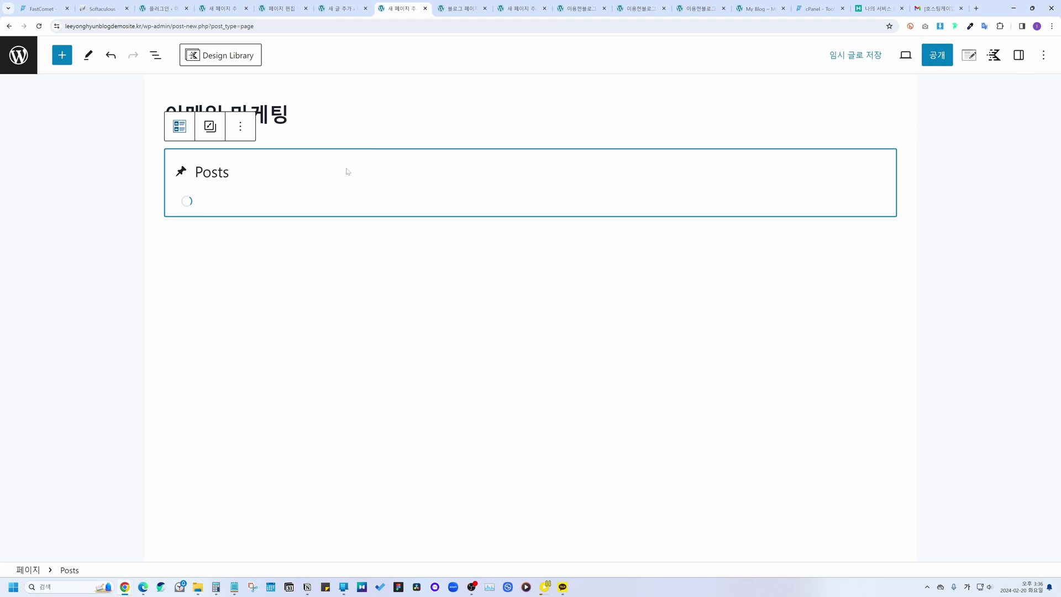
Step: Publish the '이메일 마케팅' page and view it on the live site
left_click(935, 58)
left_click(922, 62)
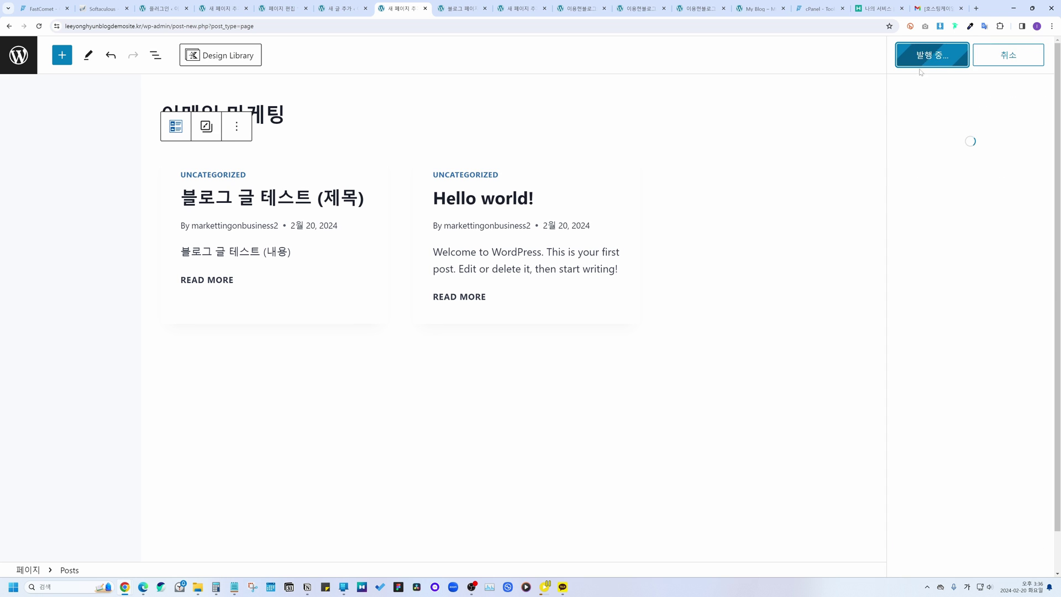
left_click(1034, 55)
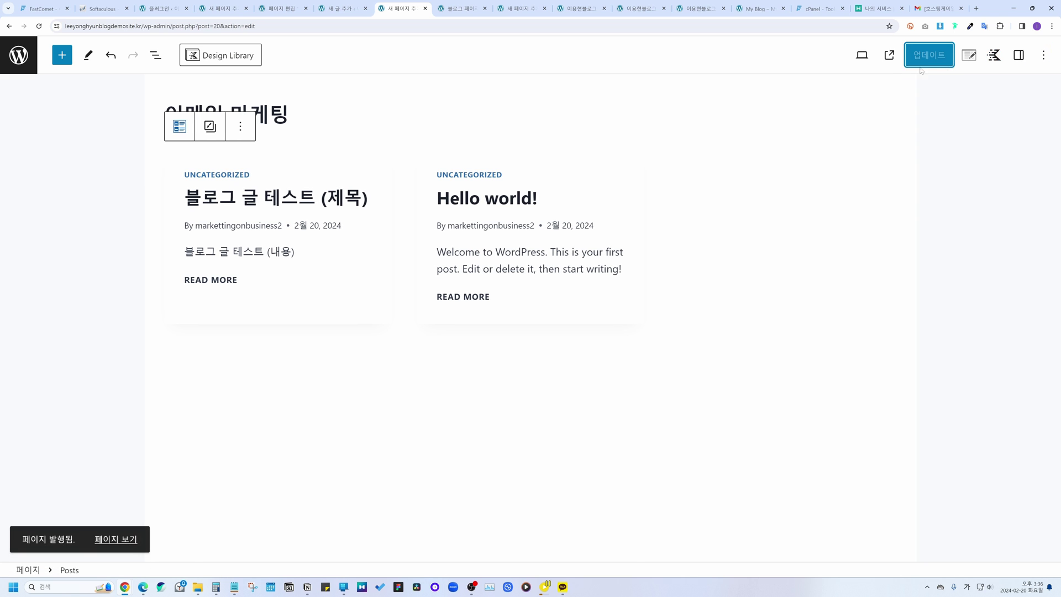
left_click(890, 55)
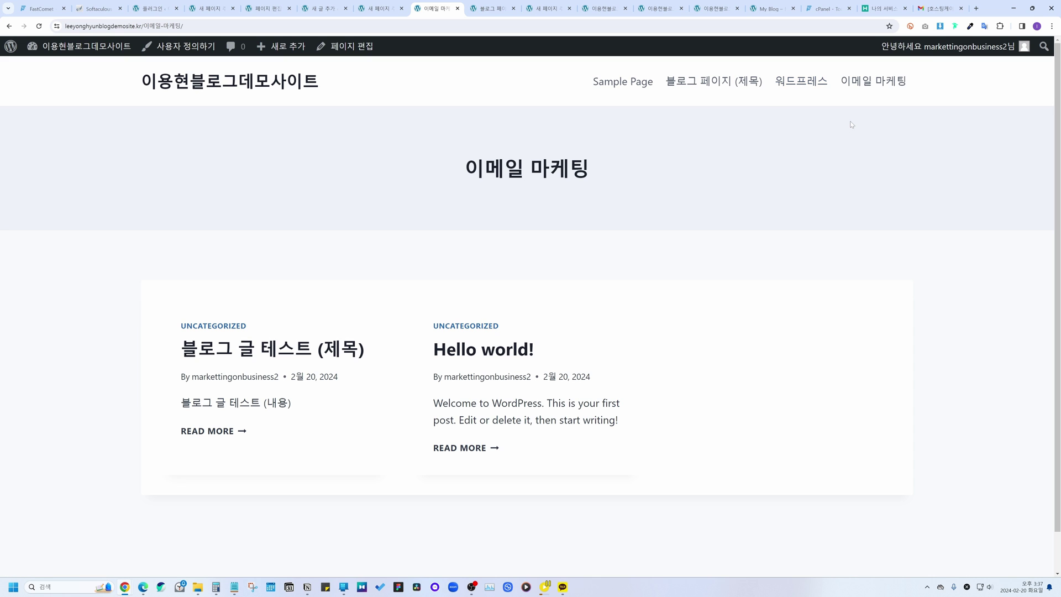
Step: Check the '워드프레스' and '이메일 마케팅' pages on the live site, then open the WordPress About page
left_click(821, 87)
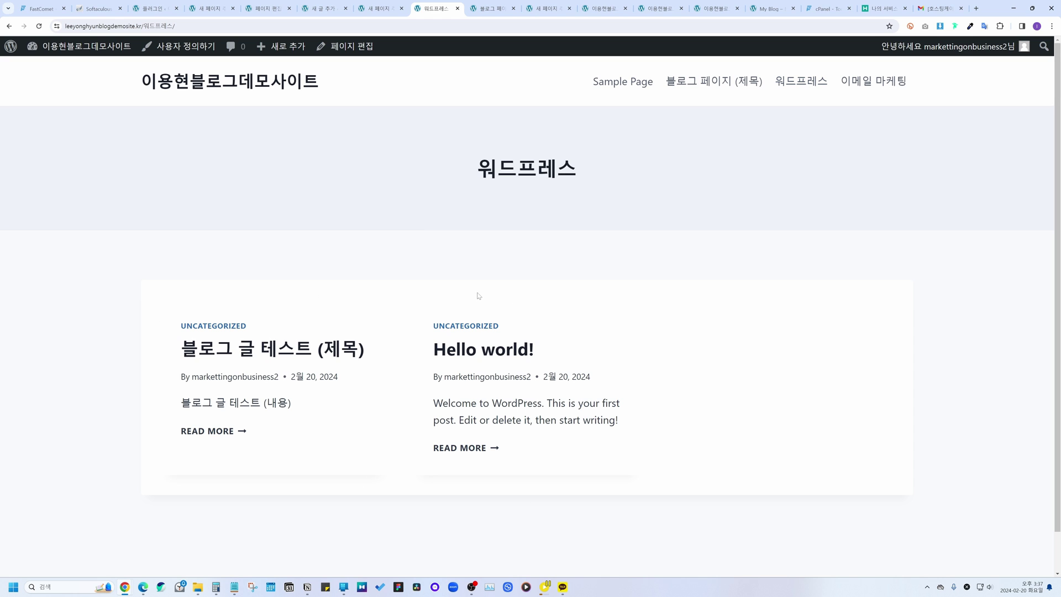
left_click(882, 86)
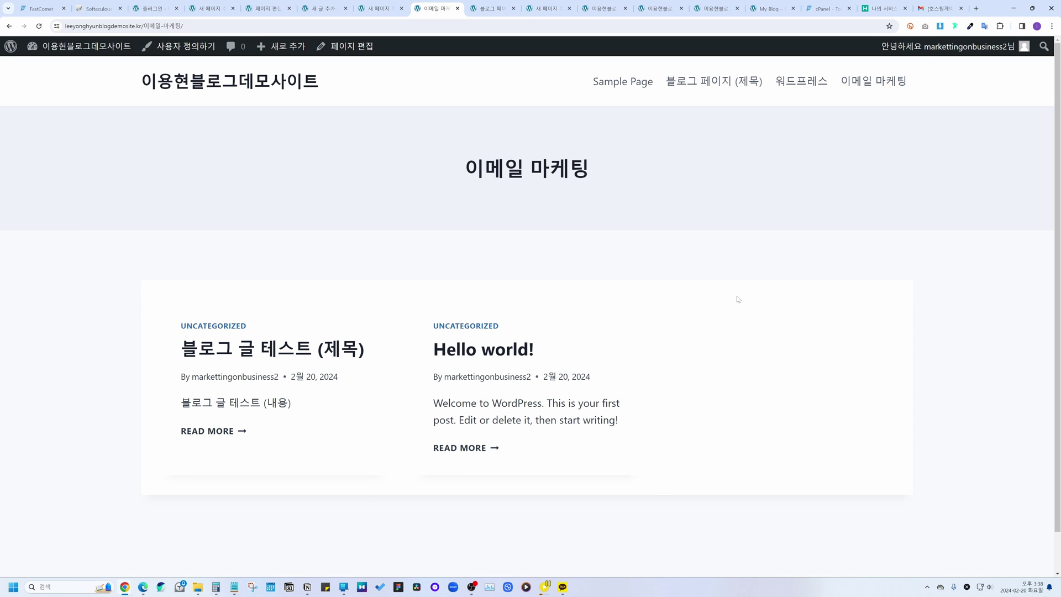
left_click(797, 86)
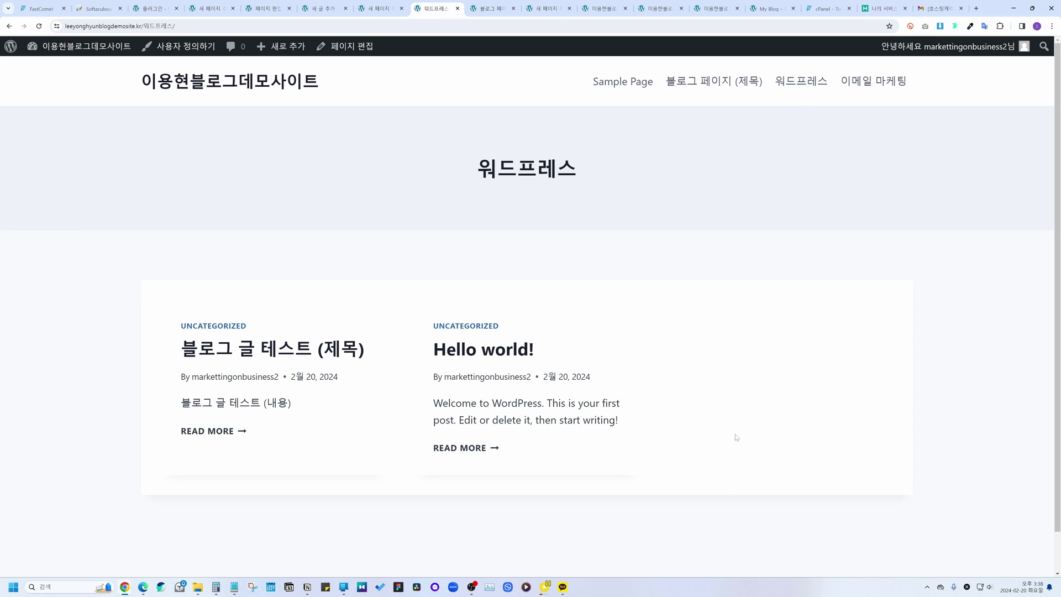
left_click(872, 80)
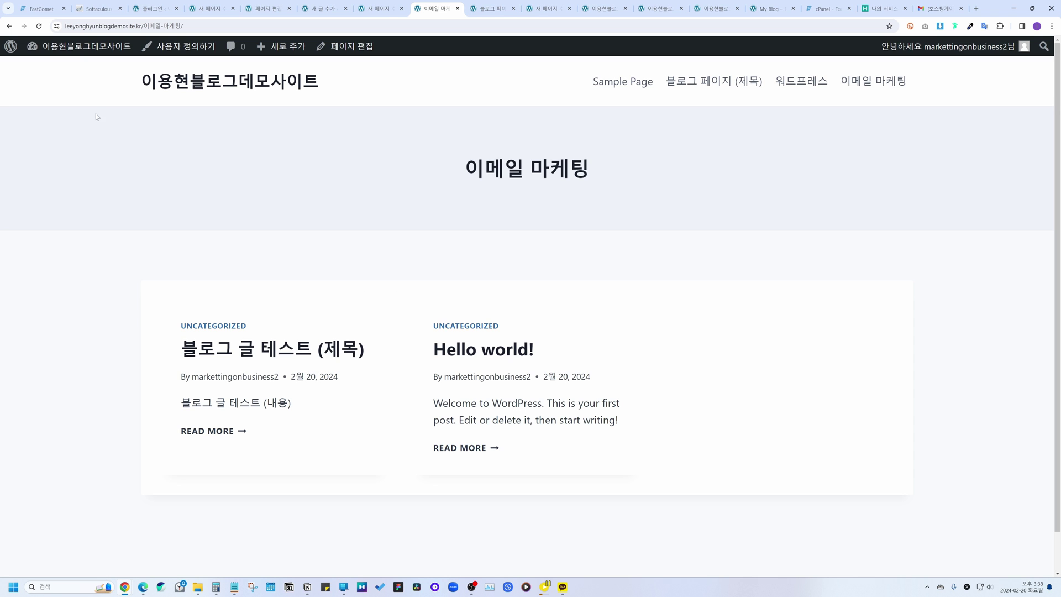
left_click(16, 49)
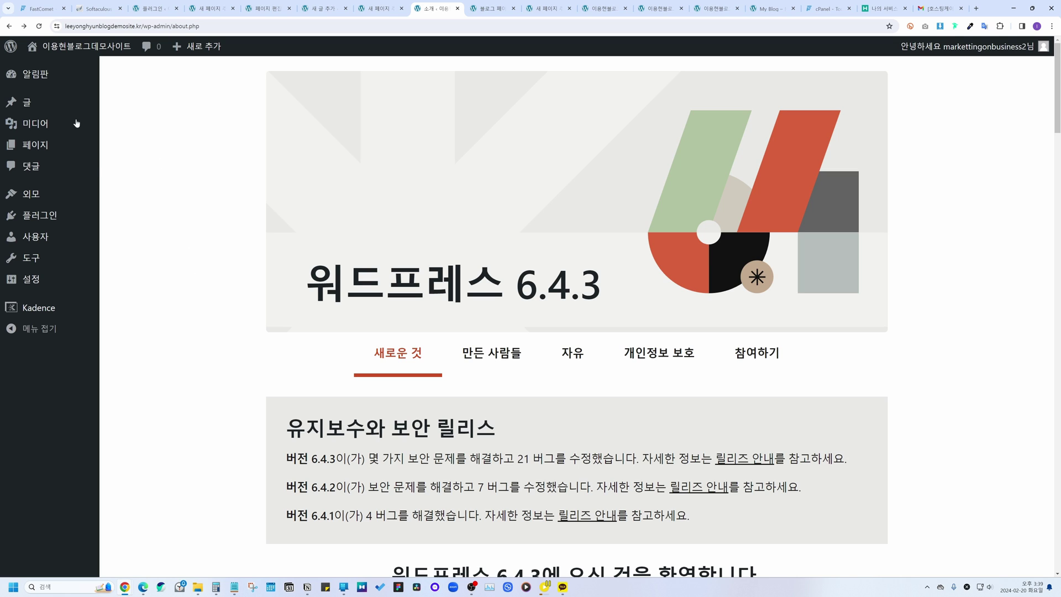
Step: Add a post category '워드프레스' with slug 'wordpress'
mouse_move(30, 104)
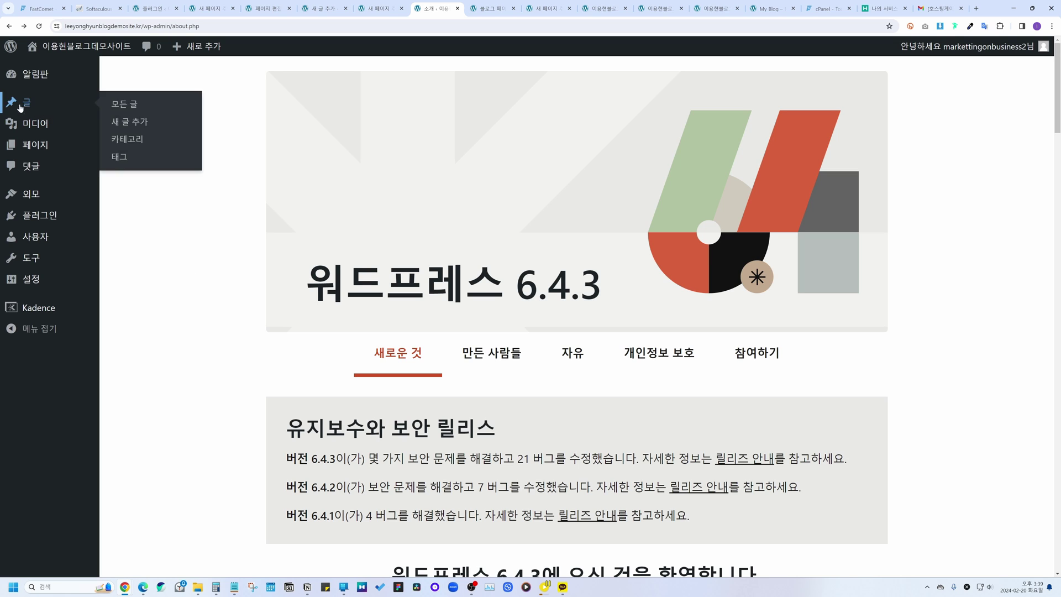
left_click(127, 142)
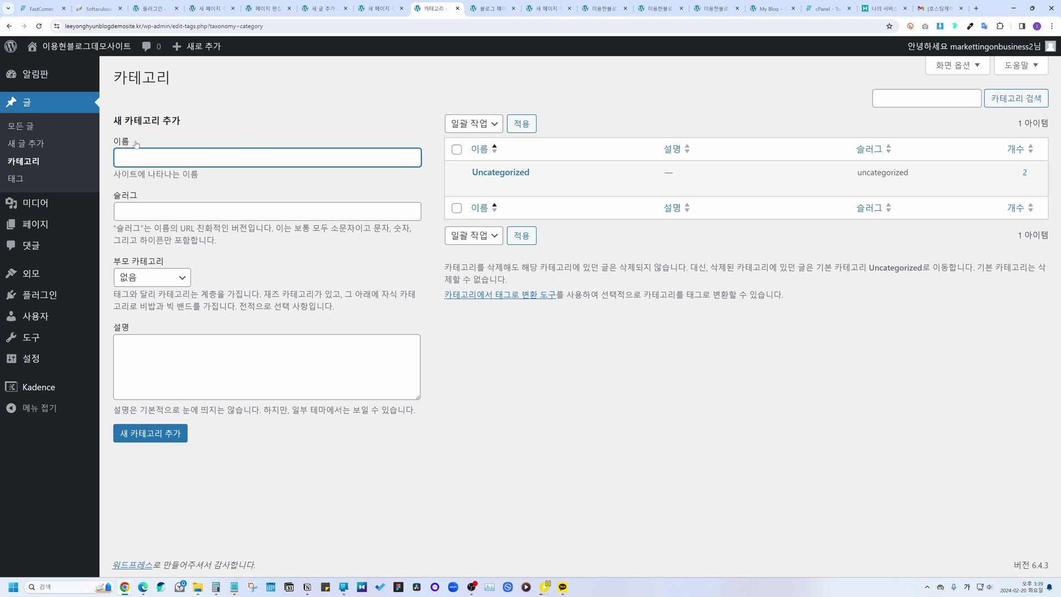
type("워드프렜")
type("스")
left_click(175, 205)
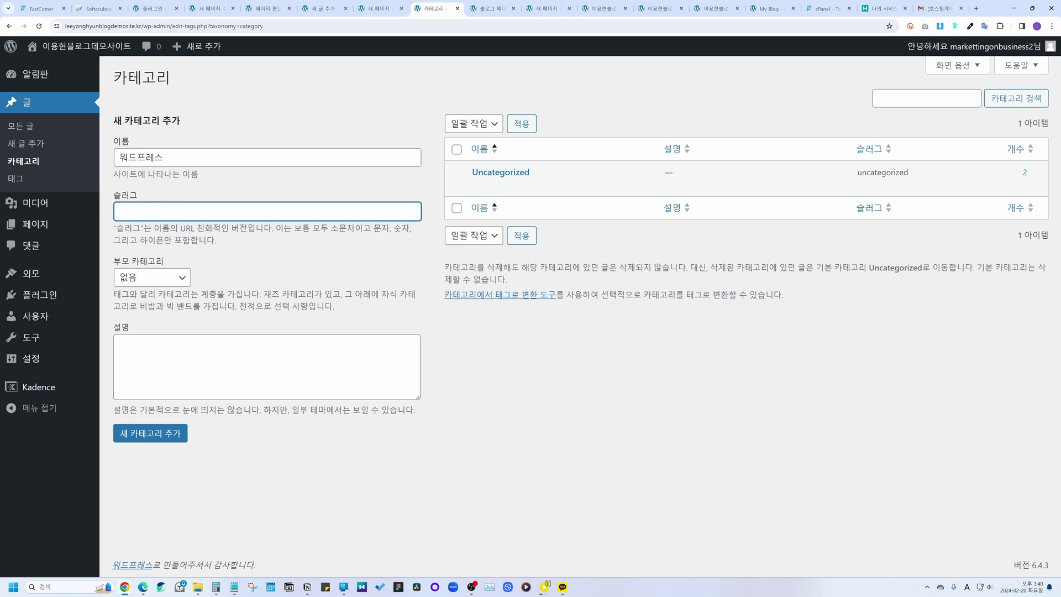
type("wordpress")
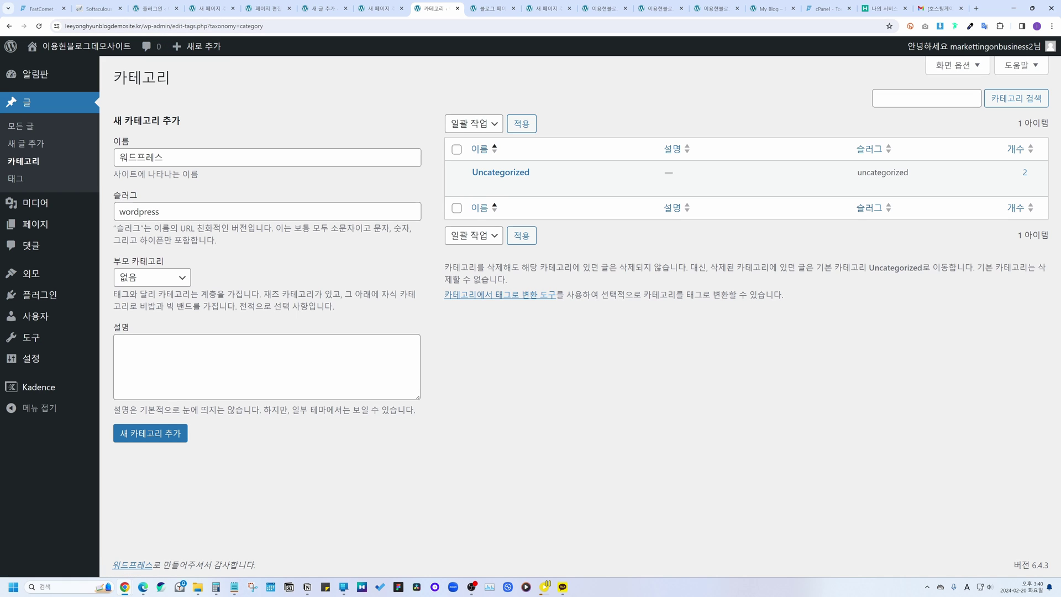
key("Tab")
left_click(178, 433)
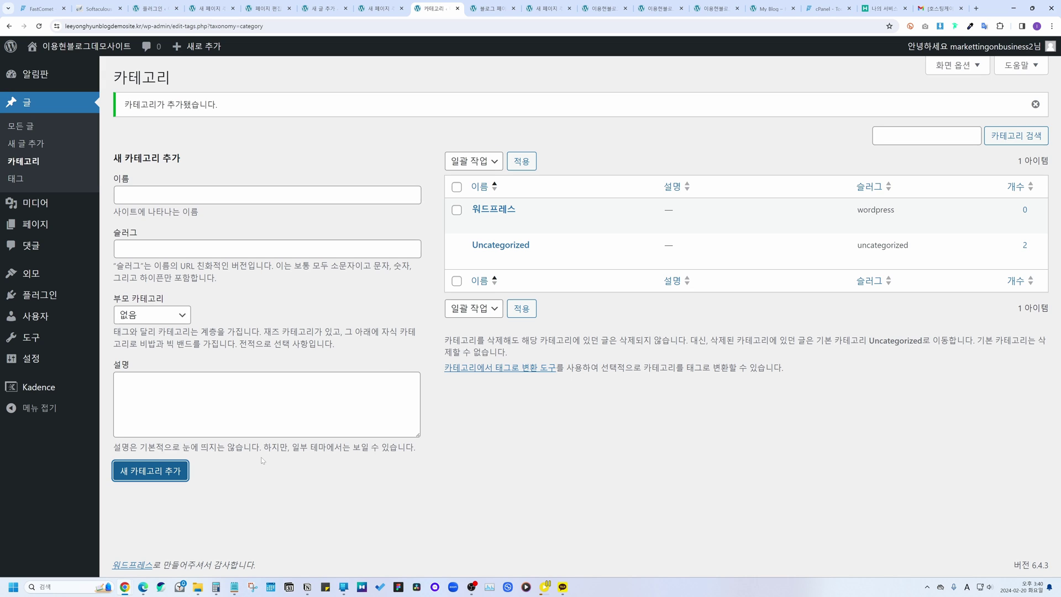
Step: Add a second category '이메일 마케팅' with slug 'emailmarketing'
type("이메일 마케팅")
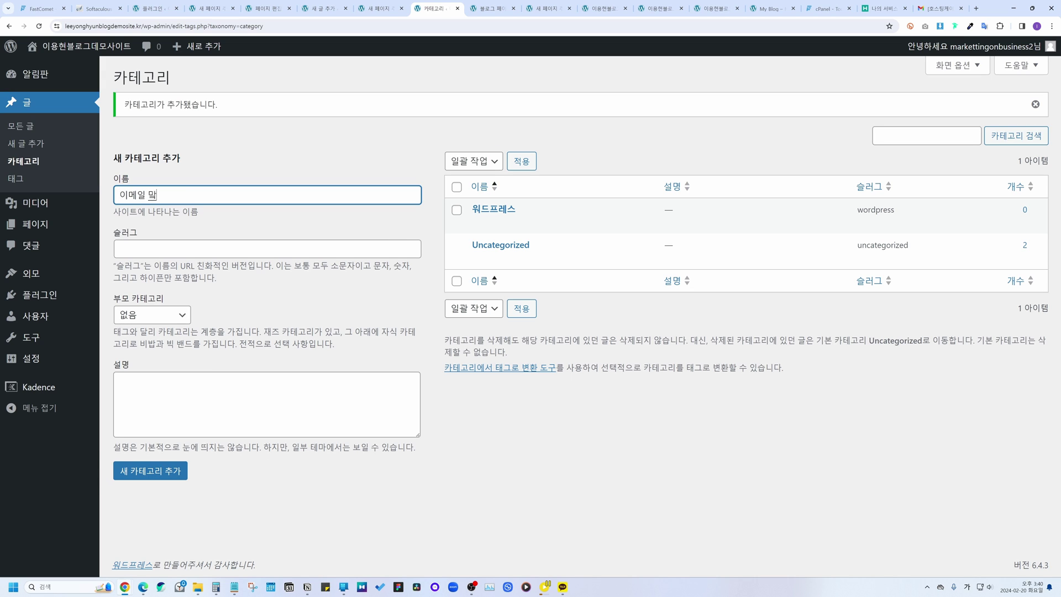
key("Tab")
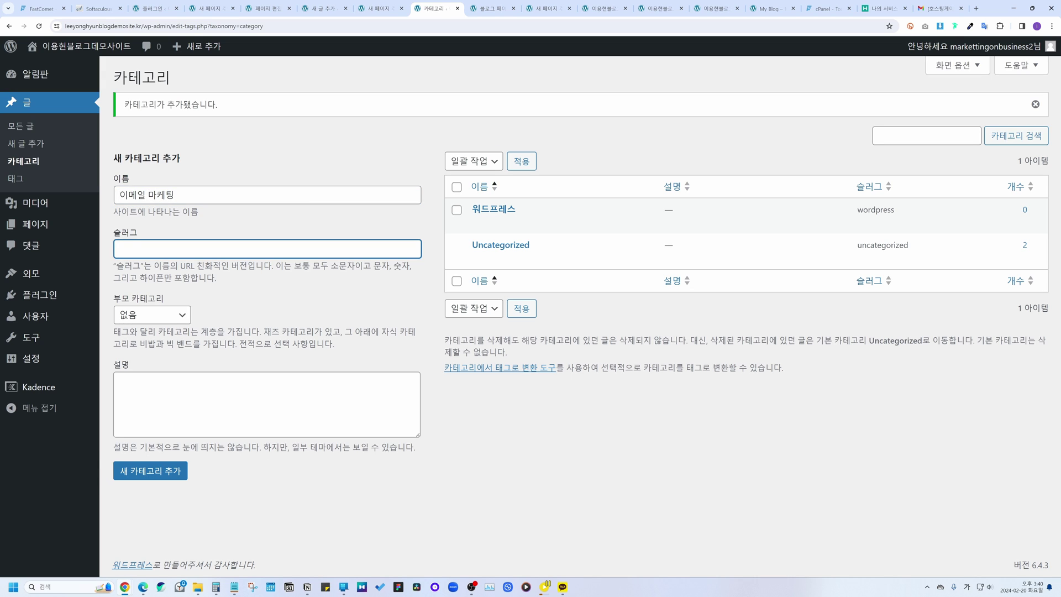
key("Hangul")
type("emailmarkt")
key("BackSpace")
type("eting")
left_click(161, 472)
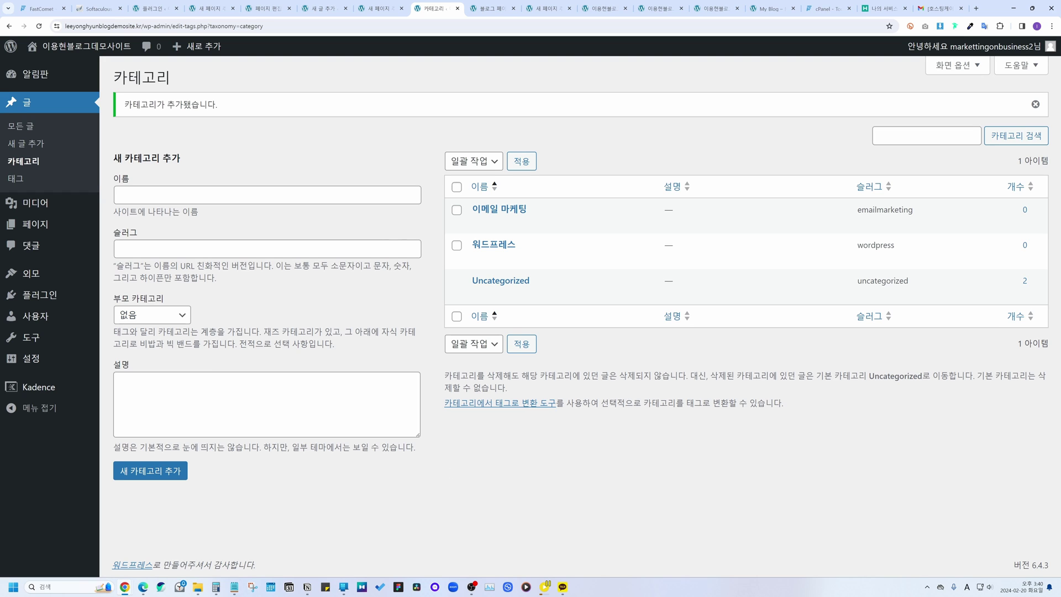
left_click(43, 126)
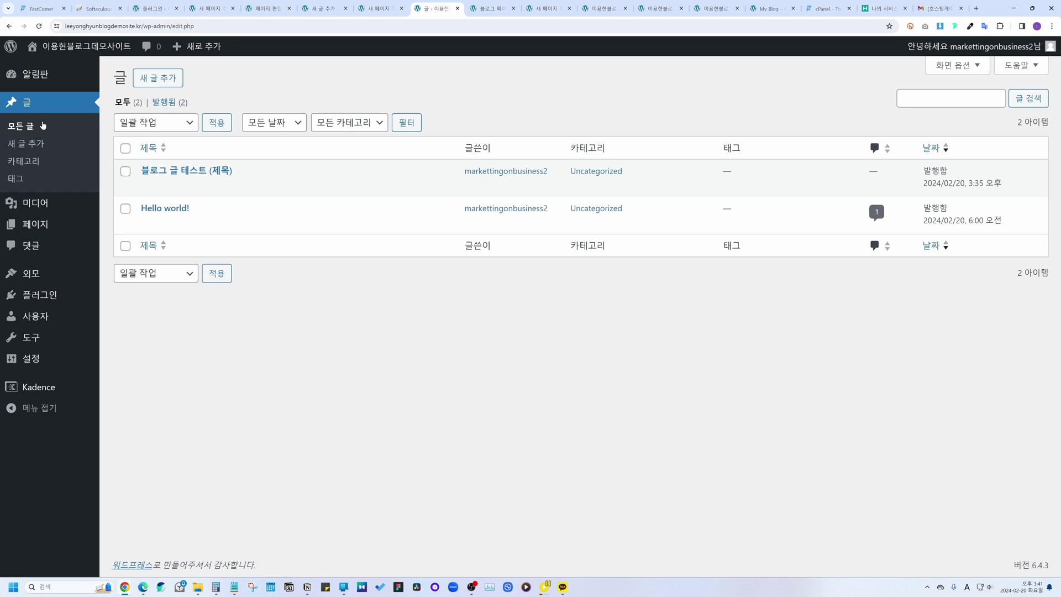
Step: Quick-edit 'Hello world!' to move it from Uncategorized to the '워드프레스' category
mouse_move(251, 232)
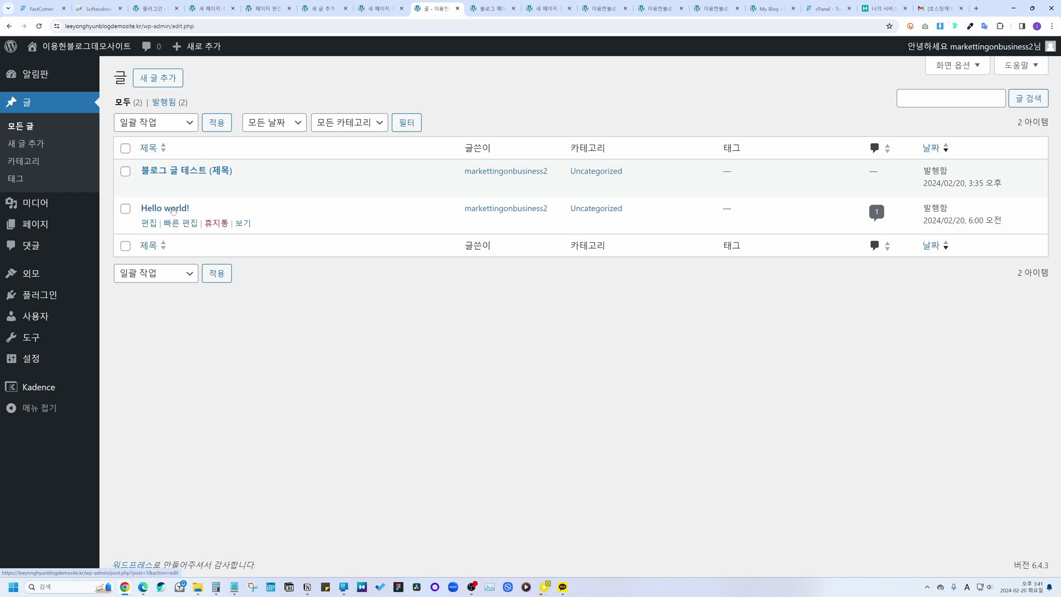
left_click(180, 224)
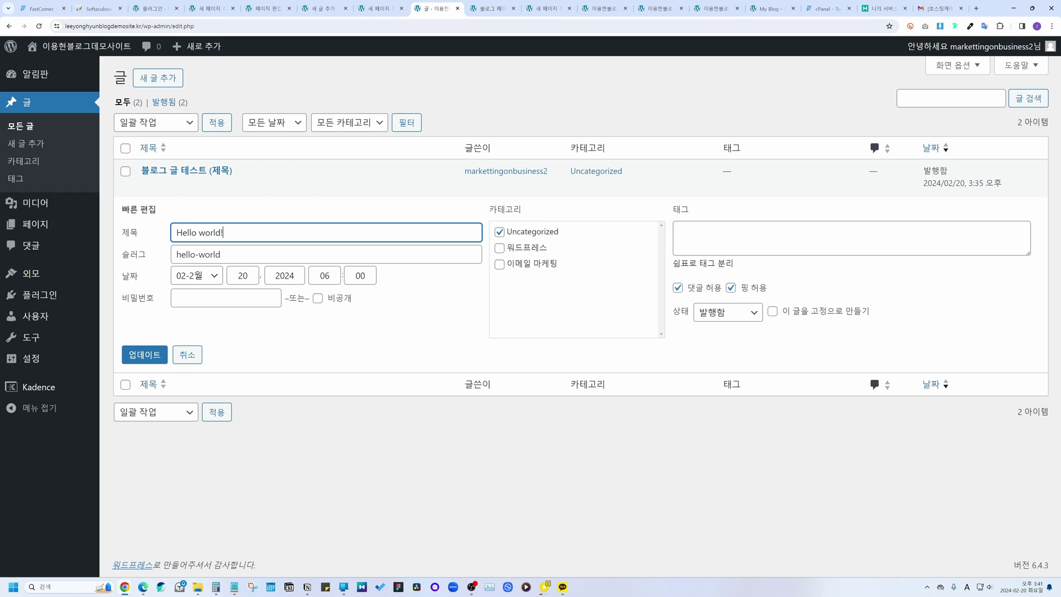
left_click(497, 236)
left_click(497, 234)
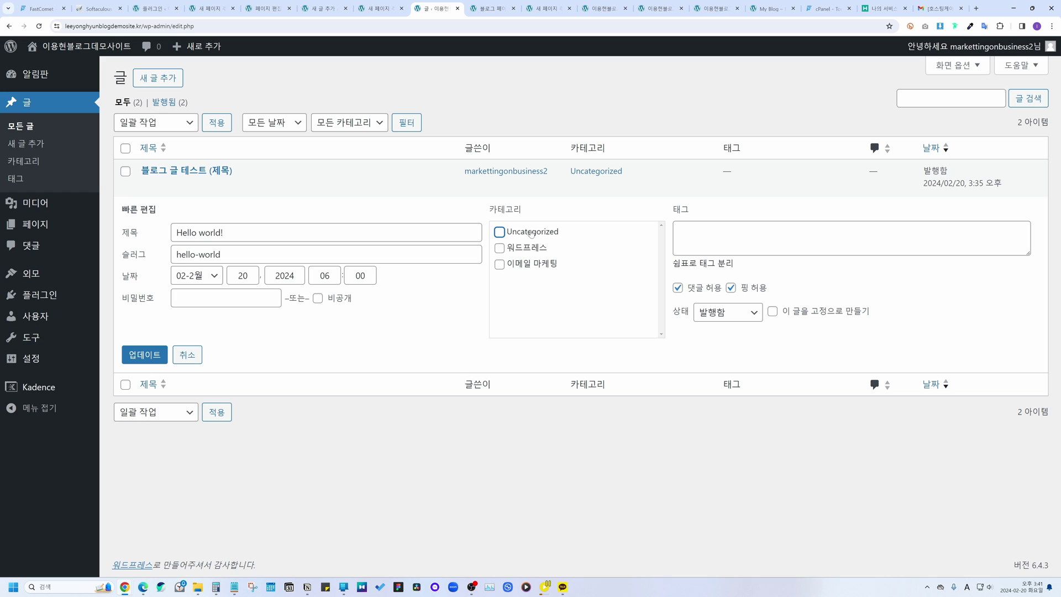
left_click(499, 248)
left_click(499, 248)
left_click(144, 354)
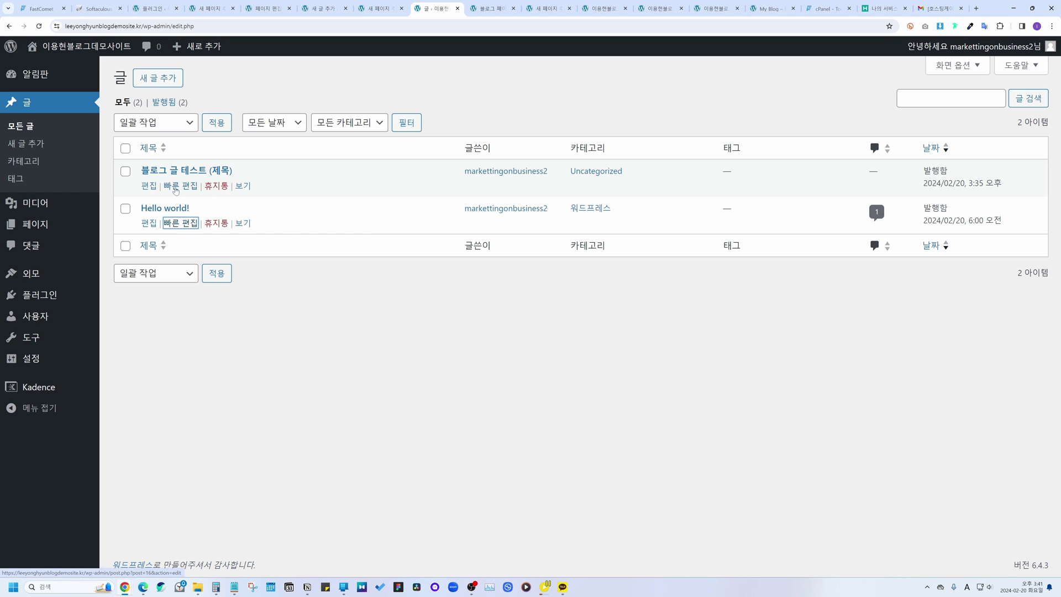
Step: Quick-edit '블로그 글 테스트 (제목)' to move it into the '이메일 마케팅' category
left_click(178, 183)
left_click(500, 195)
left_click(500, 227)
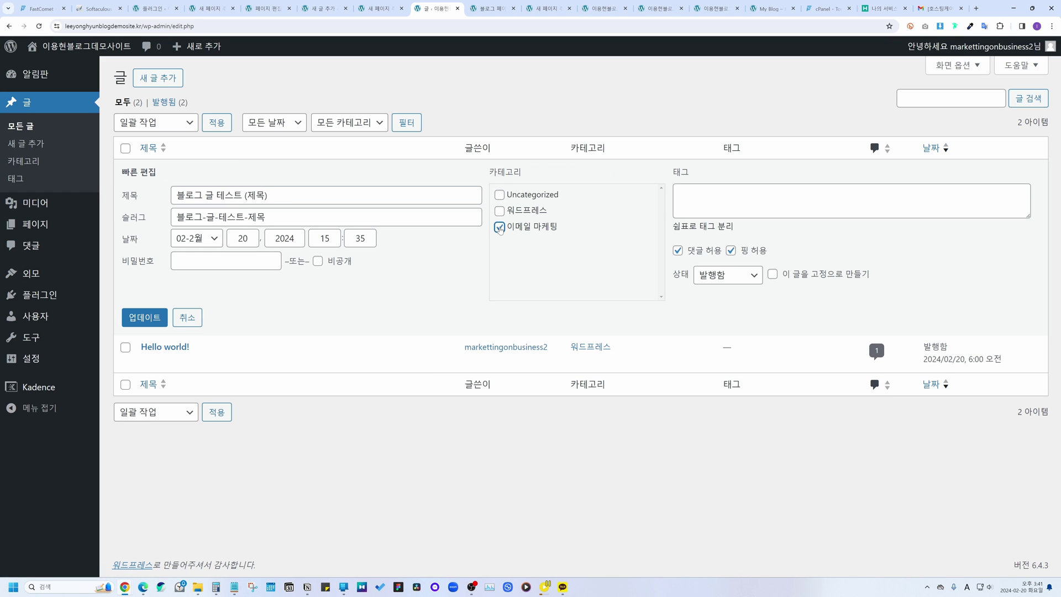
left_click(152, 322)
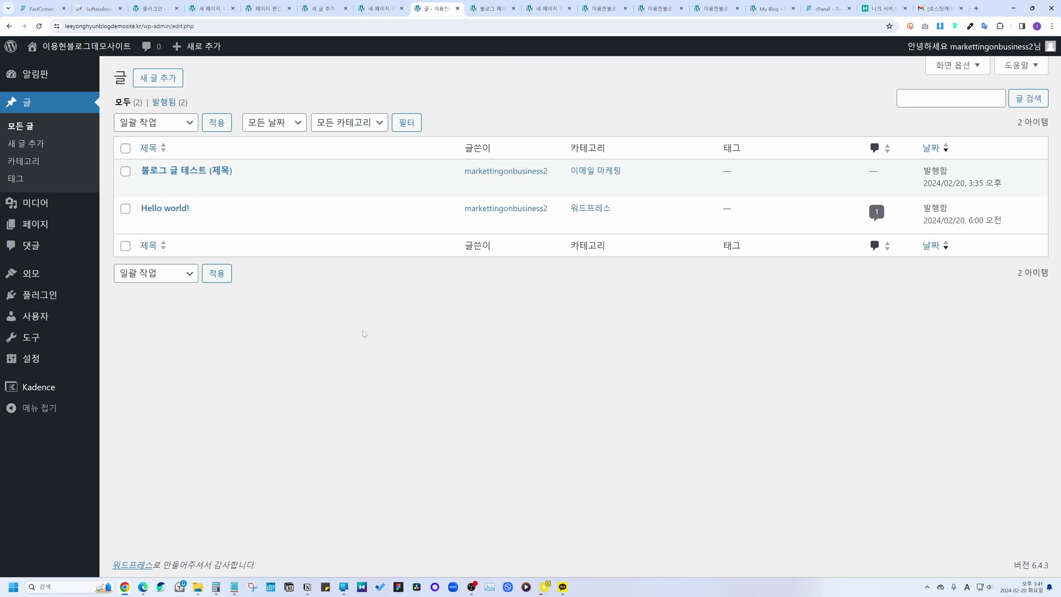
Step: Open the live site's front page in a new browser tab
left_click(150, 187)
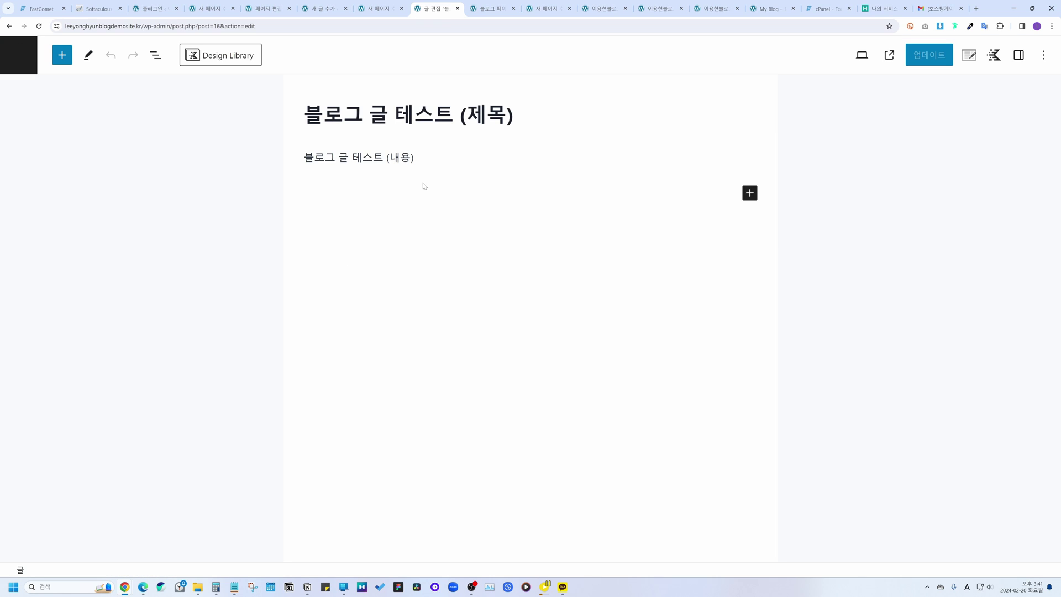
left_click(9, 26)
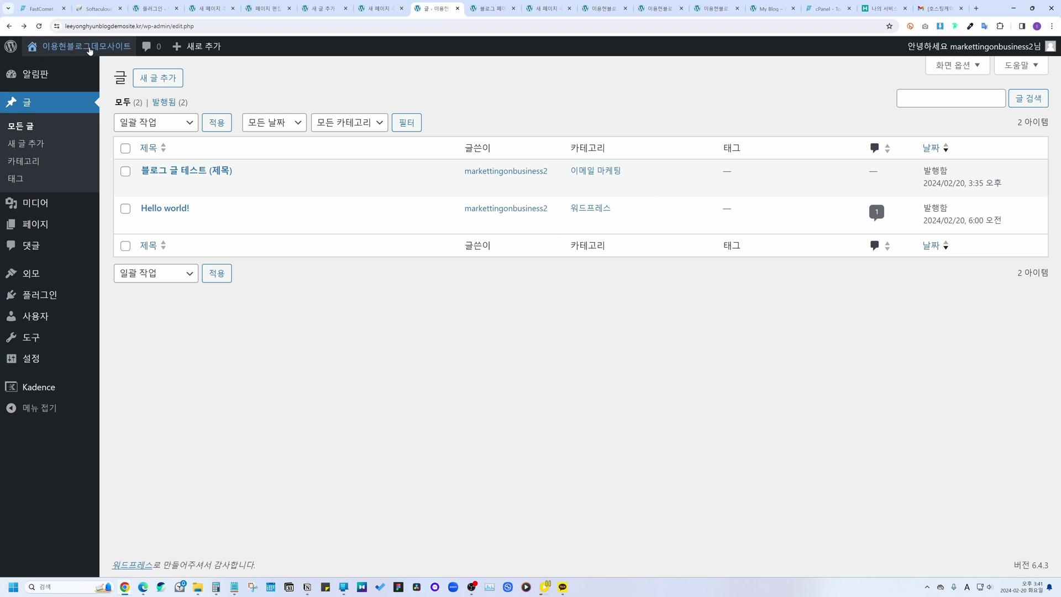
mouse_move(83, 46)
right_click(70, 67)
left_click(93, 77)
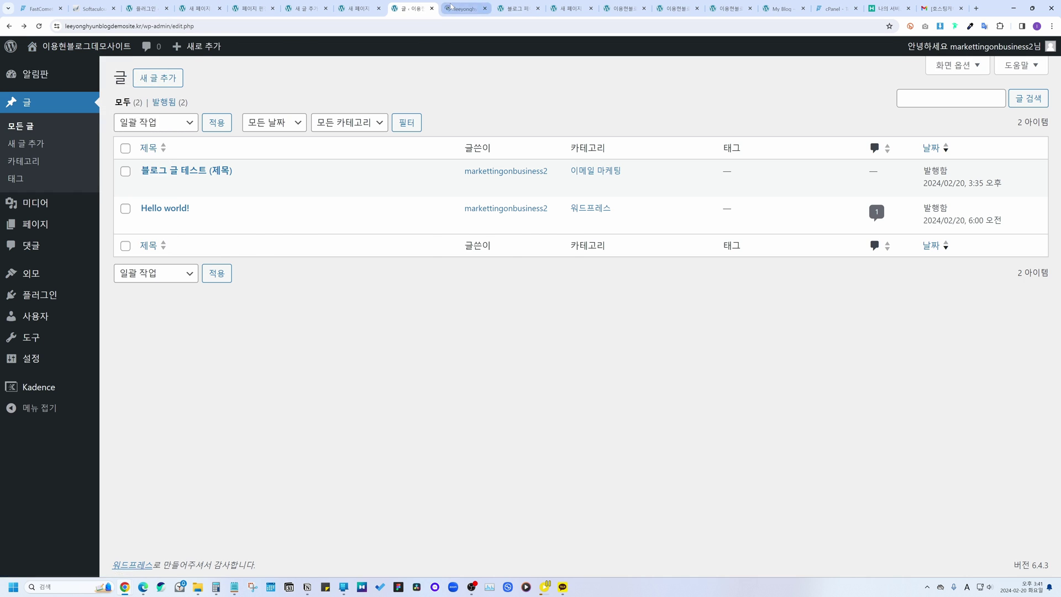
Step: Browse the '블로그 페이지 (제목)', '워드프레스' and '이메일 마케팅' menu pages, ending on '워드프레스'
key("ctrl+Tab")
left_click(718, 83)
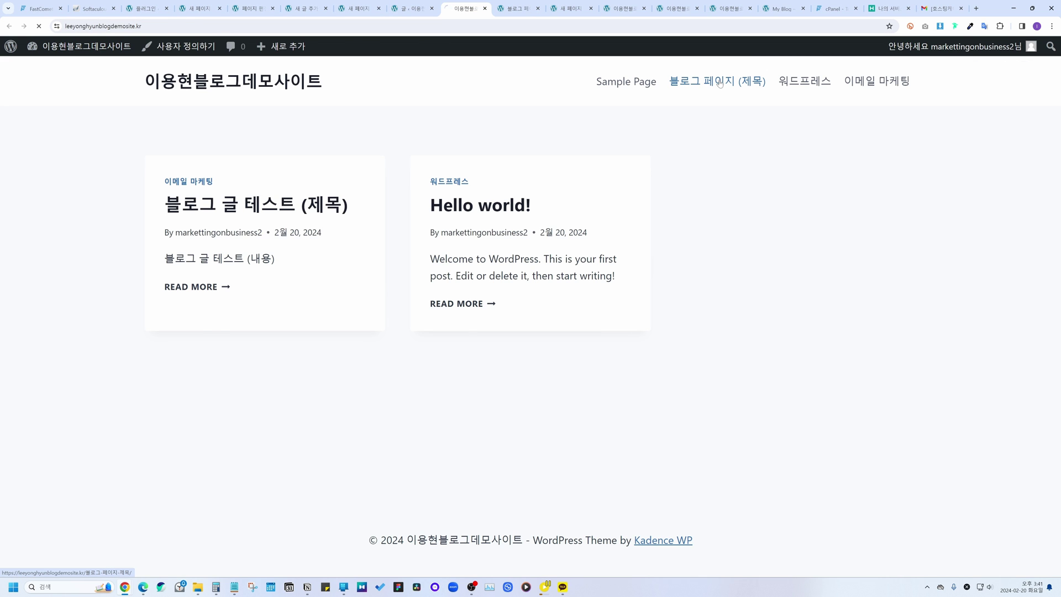
left_click(802, 87)
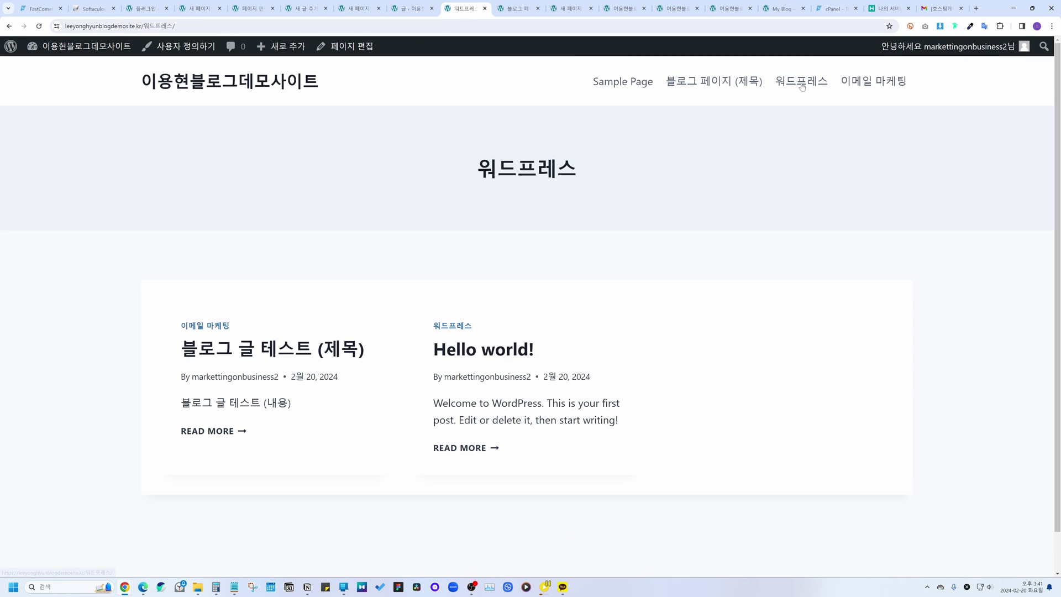
left_click(857, 82)
left_click(694, 84)
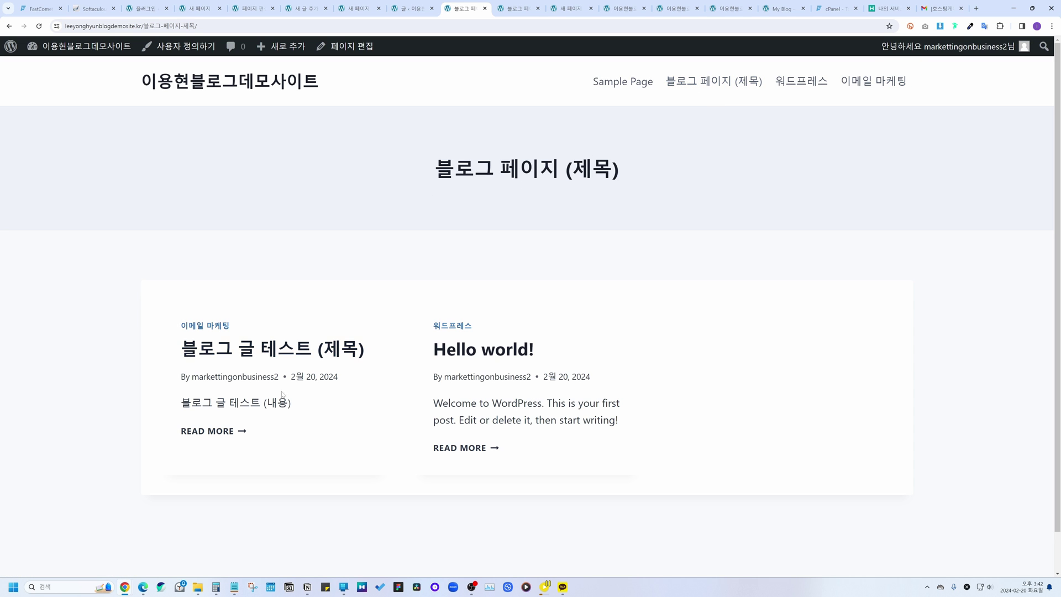
left_click(804, 81)
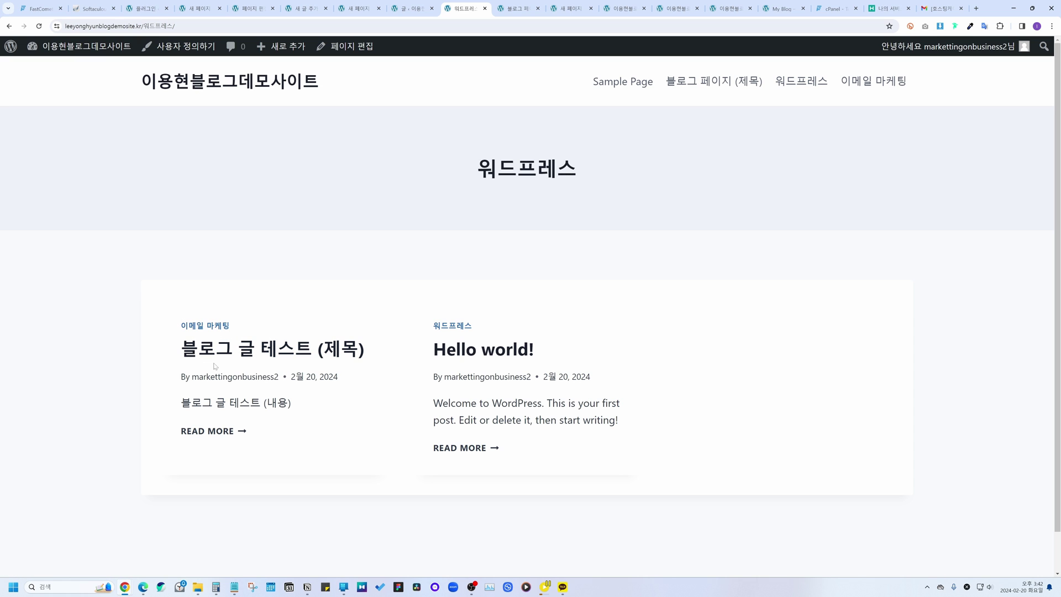
left_click(857, 90)
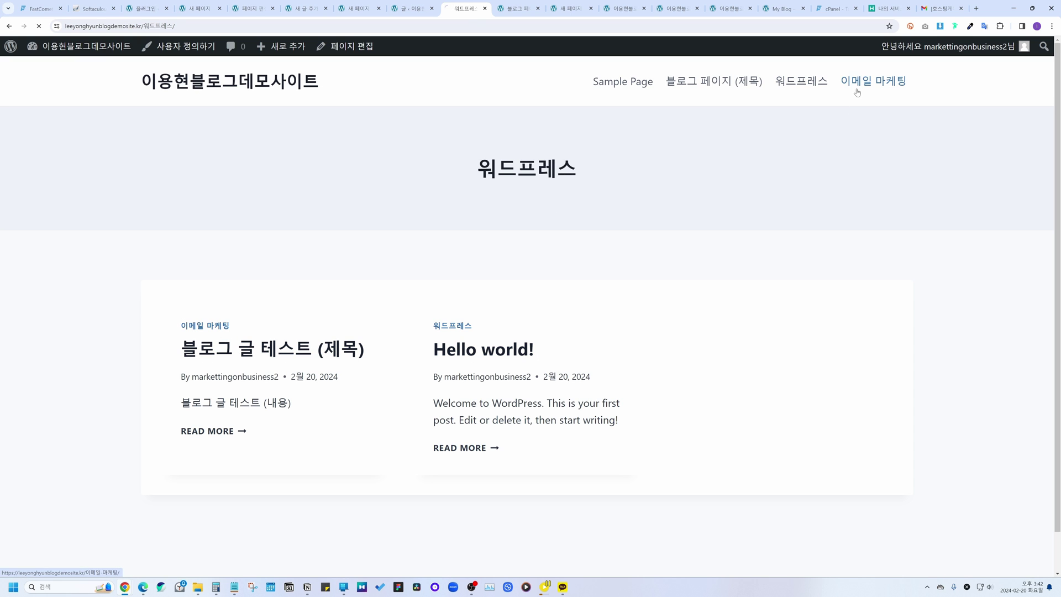
left_click(751, 94)
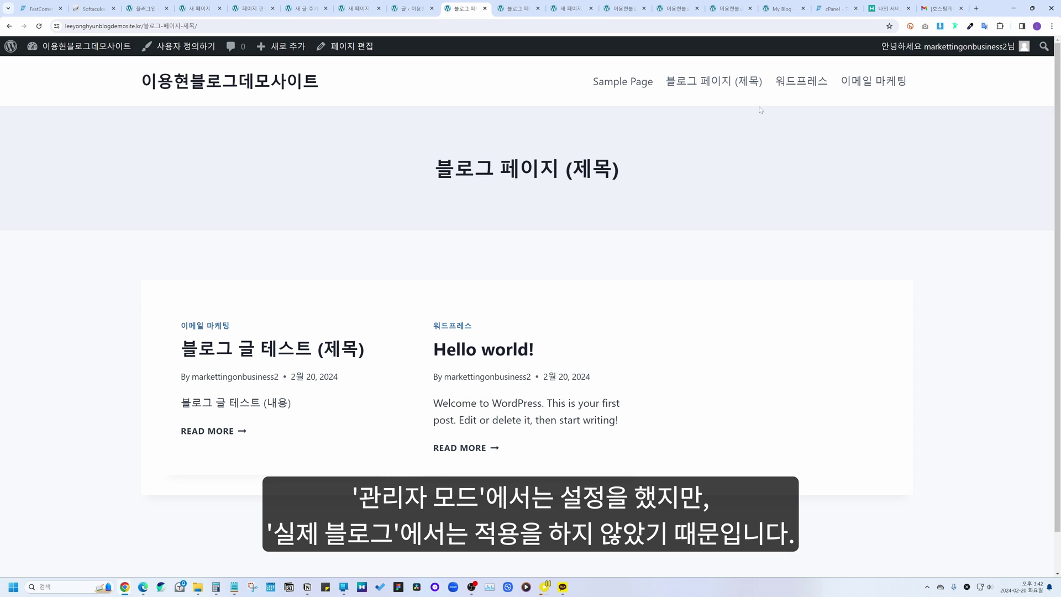
left_click(780, 82)
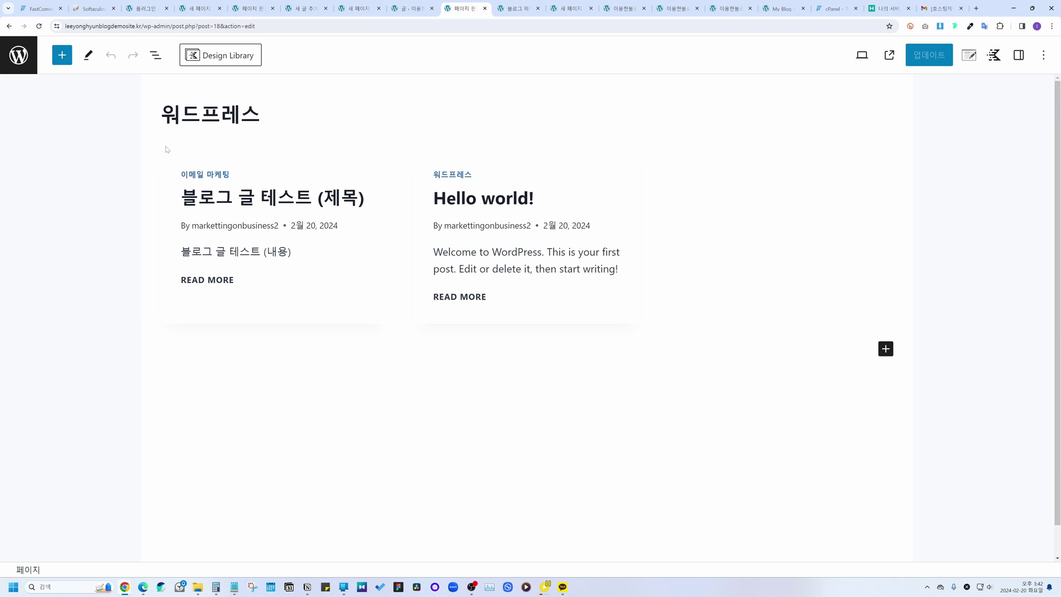
Step: Filter the page's Posts block to the 워드프레스 category, update, and view the live page
left_click(397, 222)
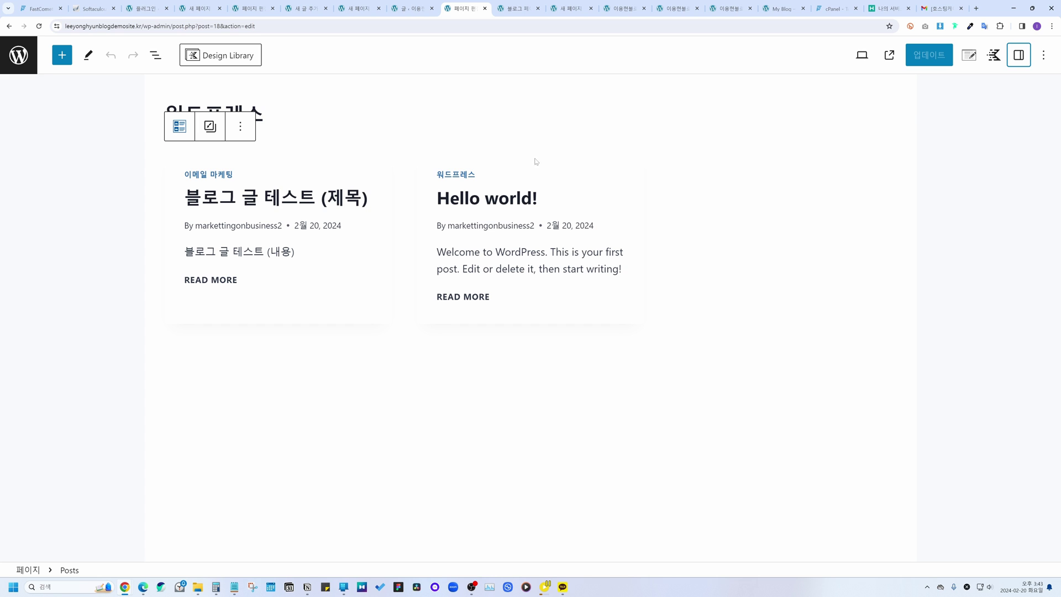
left_click(1018, 59)
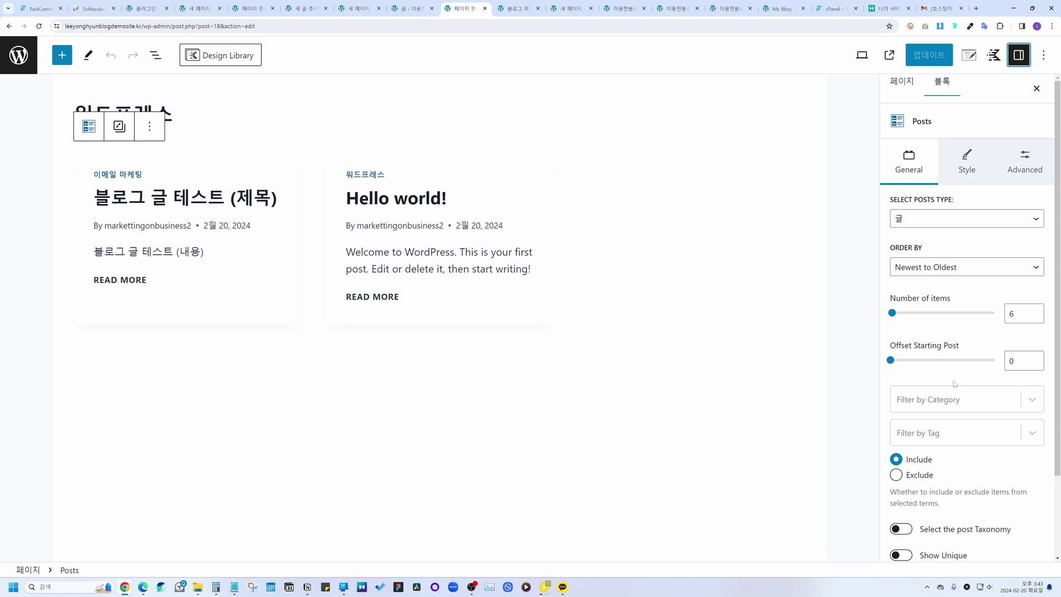
left_click(922, 403)
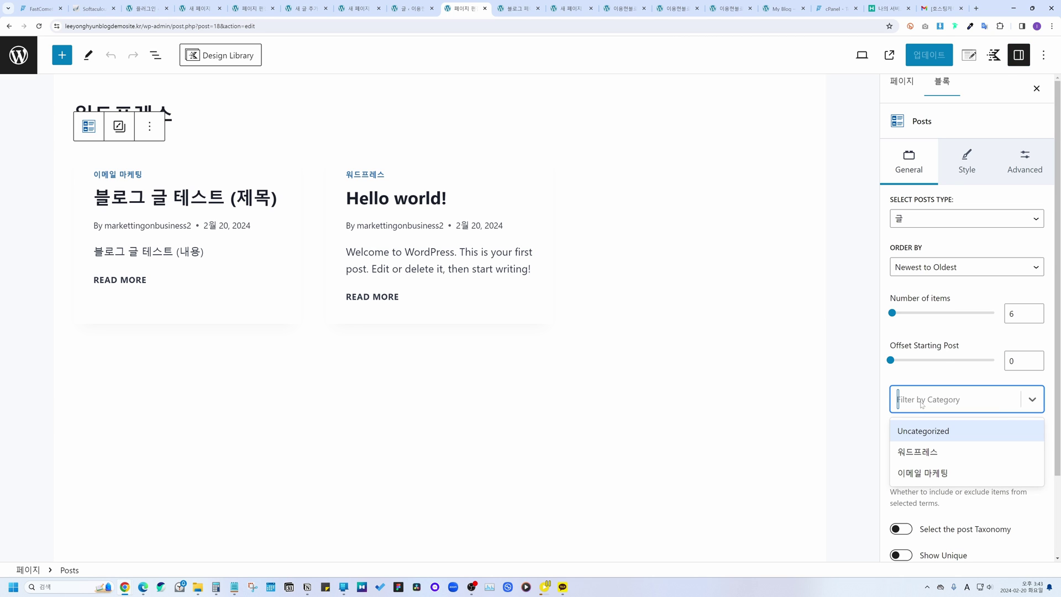
left_click(924, 455)
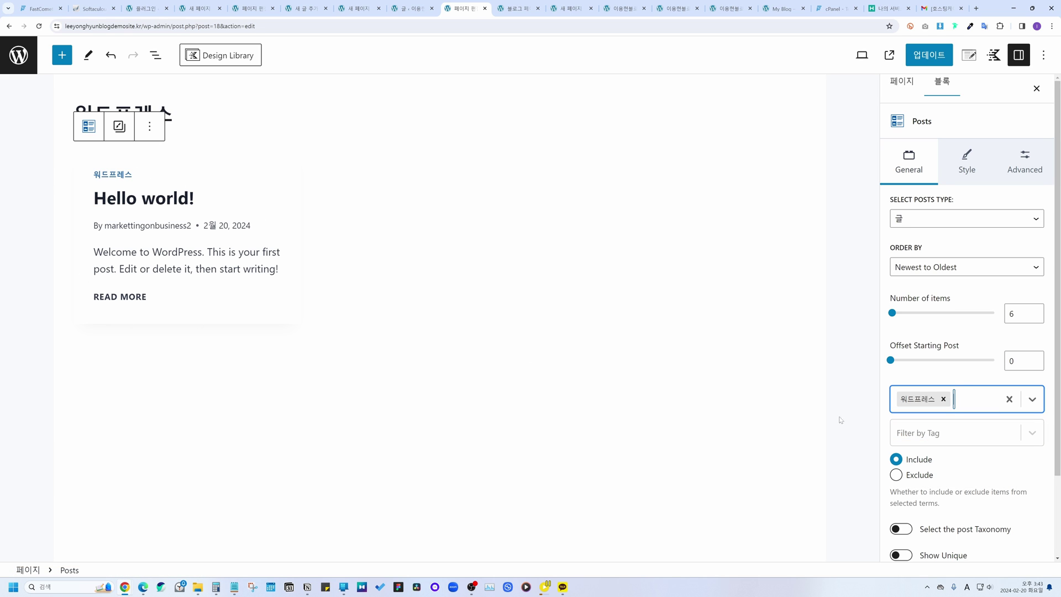
left_click(913, 64)
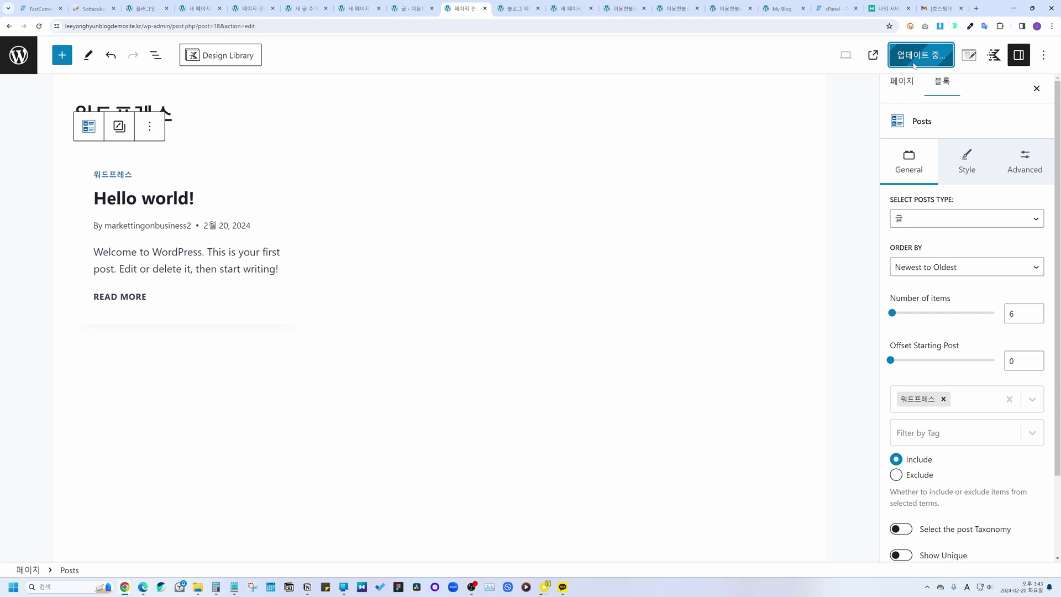
left_click(889, 55)
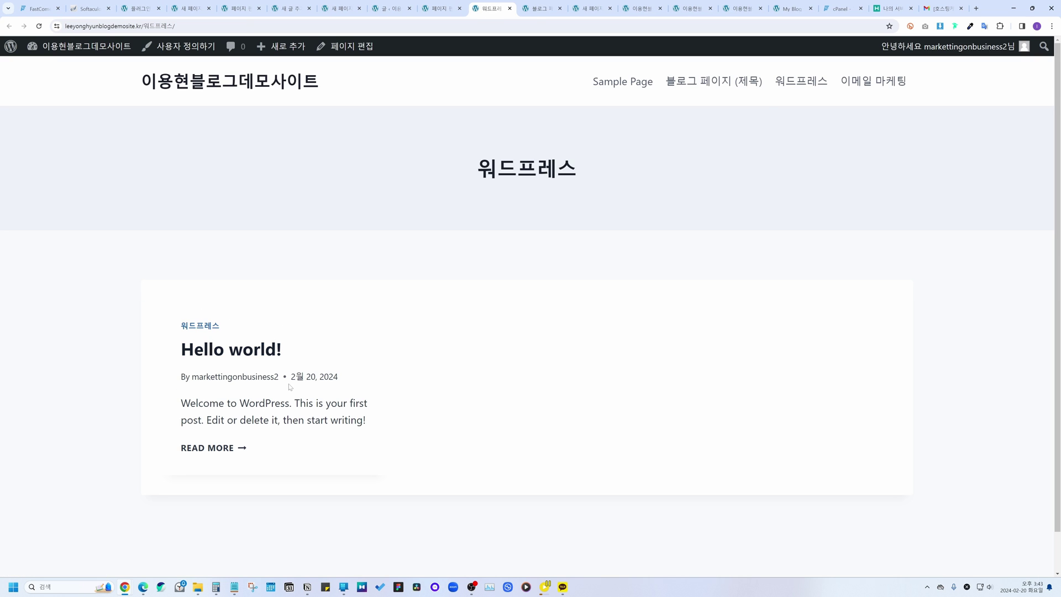
Step: Edit the 이메일 마케팅 page, filter its Posts block to the 이메일 마케팅 category, update and view it
left_click(884, 81)
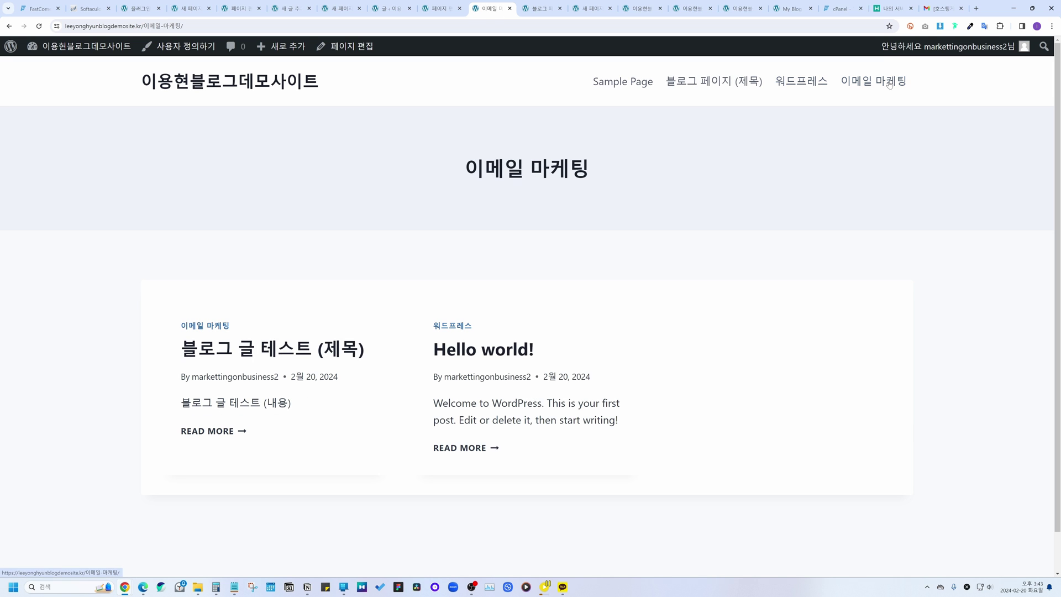
left_click(354, 49)
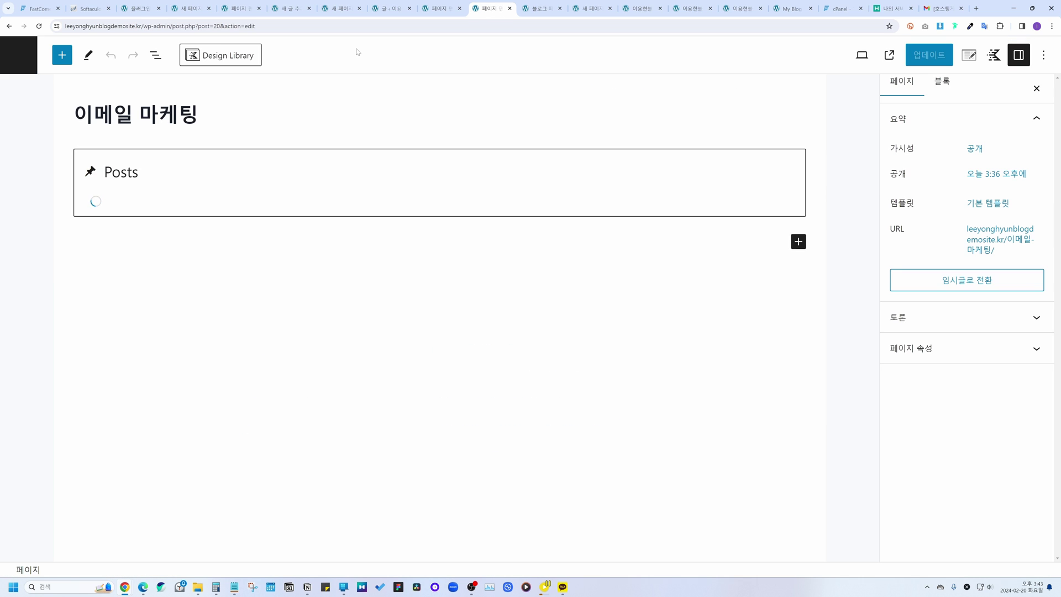
left_click(301, 183)
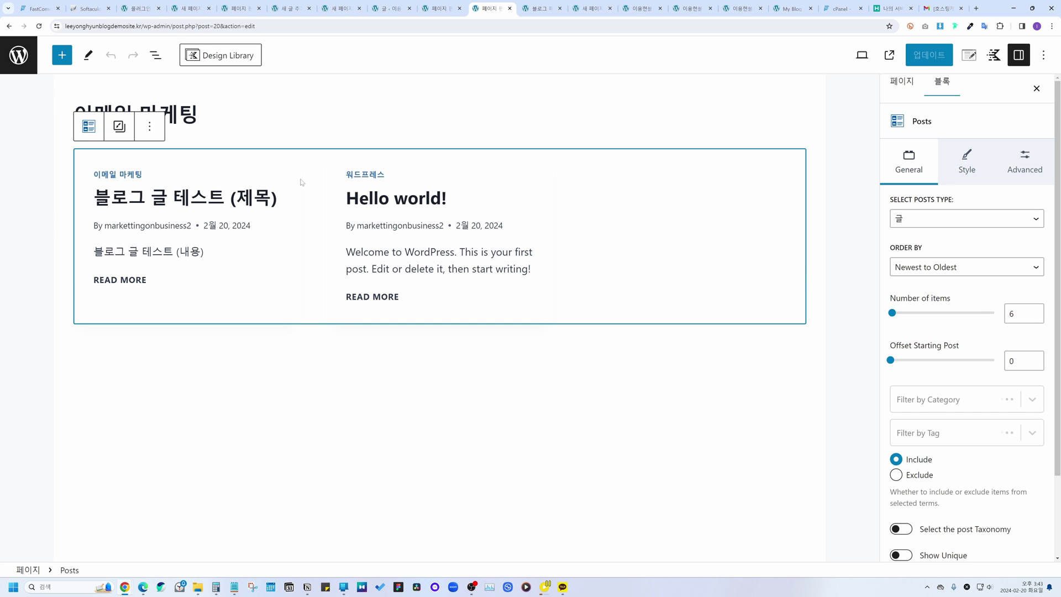
left_click(951, 399)
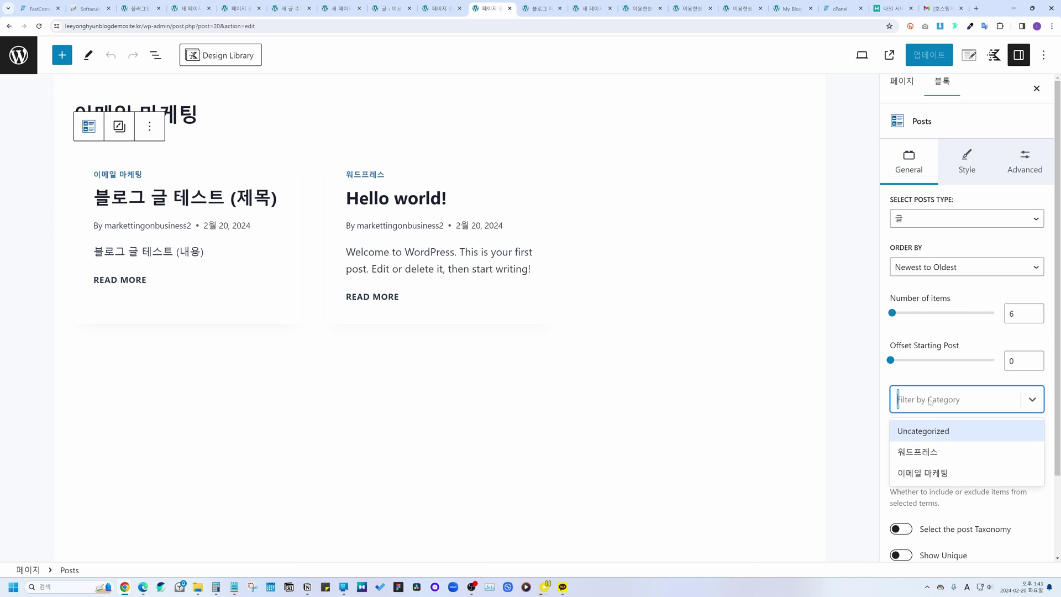
left_click(933, 472)
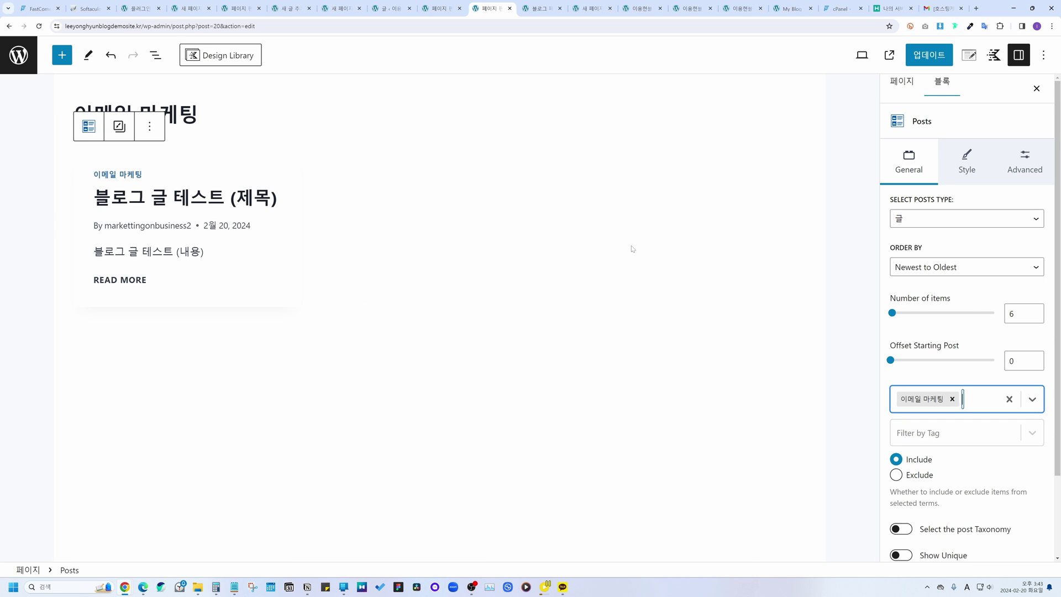
left_click(587, 423)
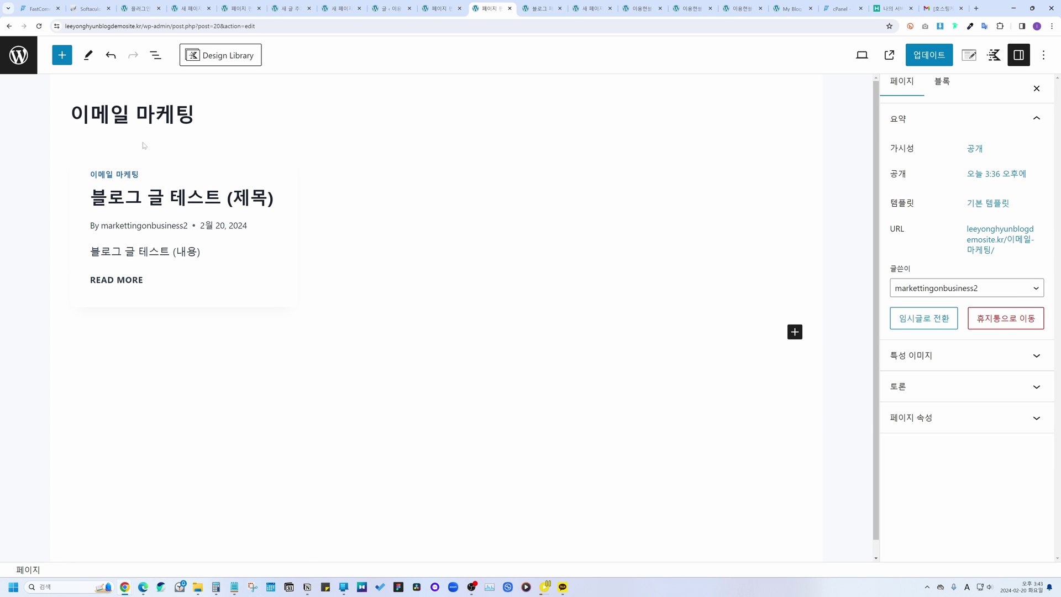
left_click(928, 54)
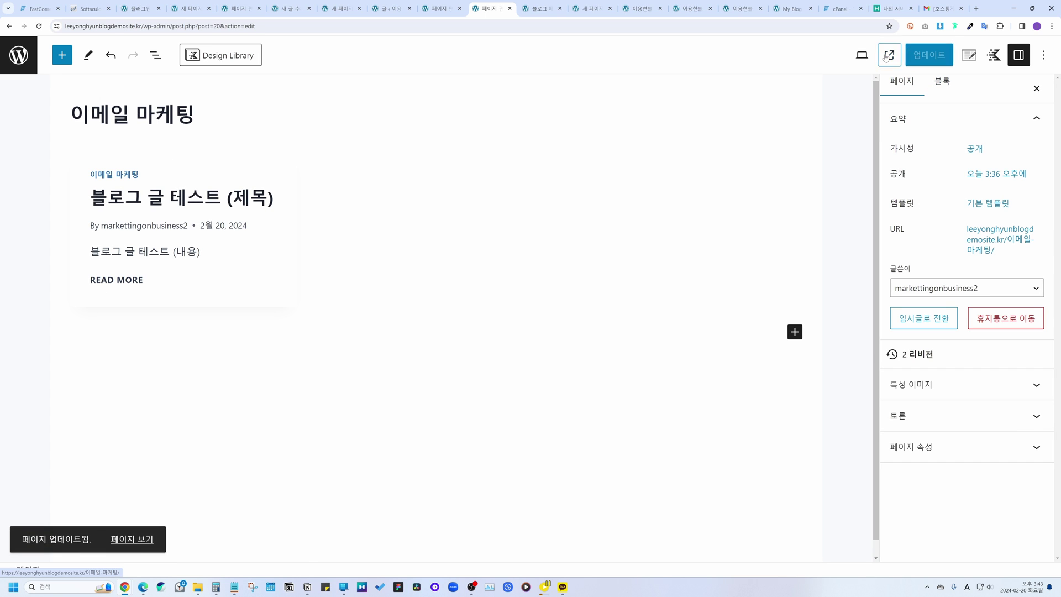
left_click(888, 55)
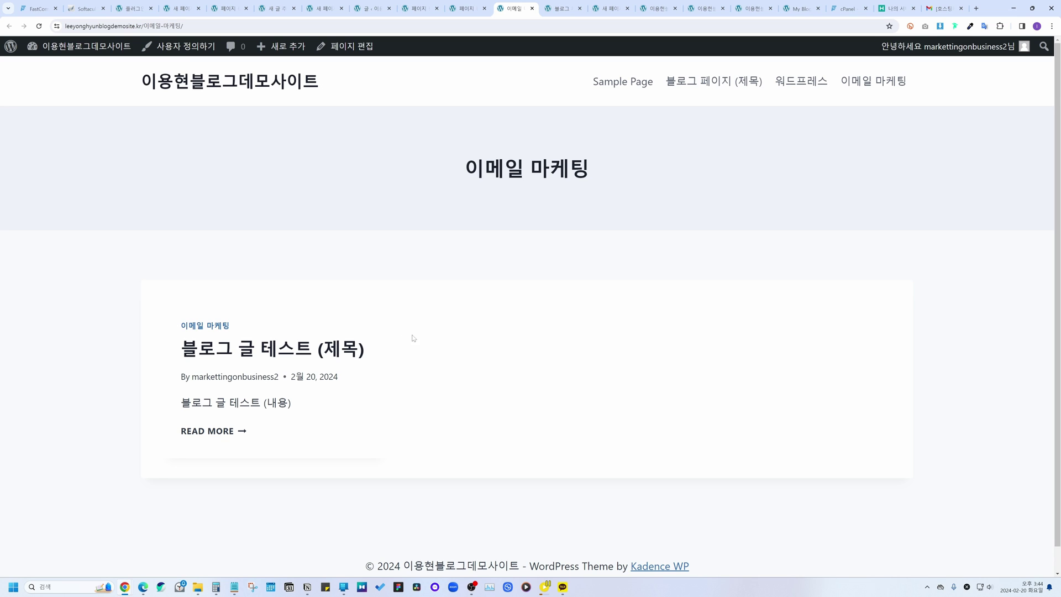
Step: Open the 블로그 글 테스트 (제목) post in the block editor
left_click(362, 347)
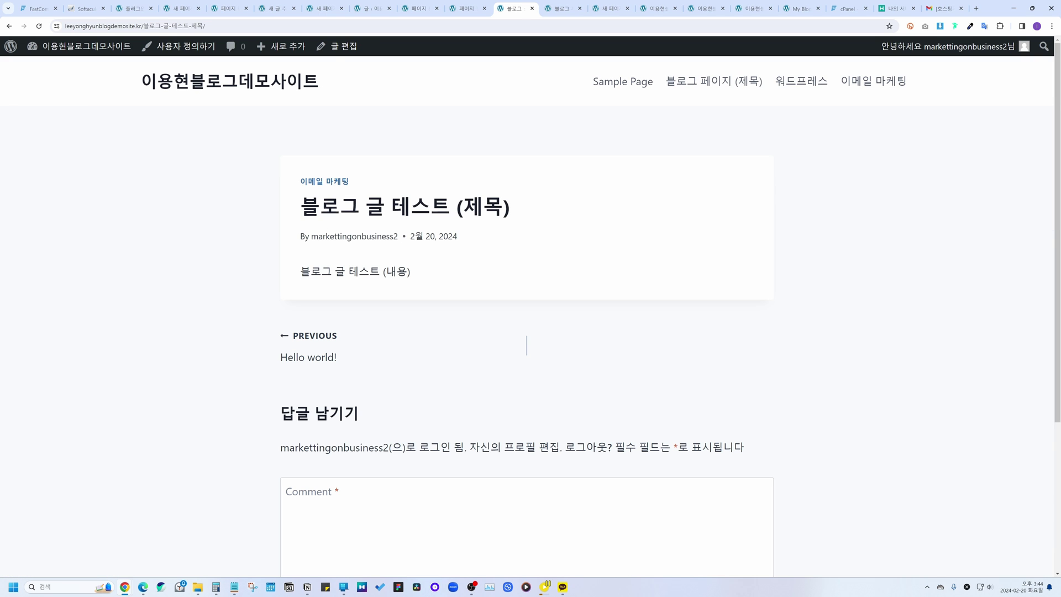
left_click_drag(300, 271, 431, 274)
left_click(466, 274)
left_click(343, 47)
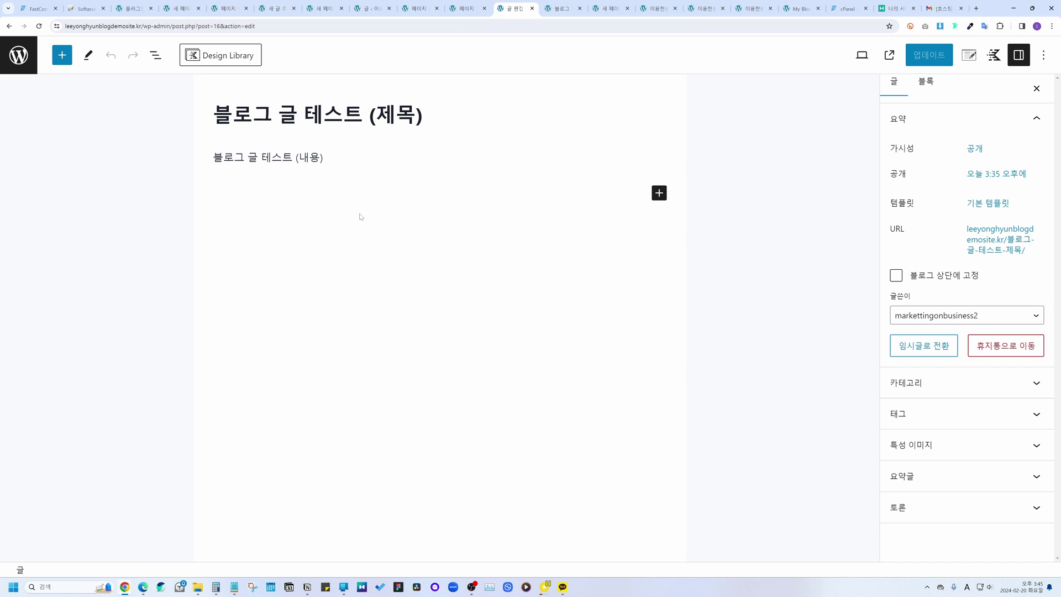
Step: Add an Image (Adv) block below the paragraph and start selecting its image
left_click(61, 55)
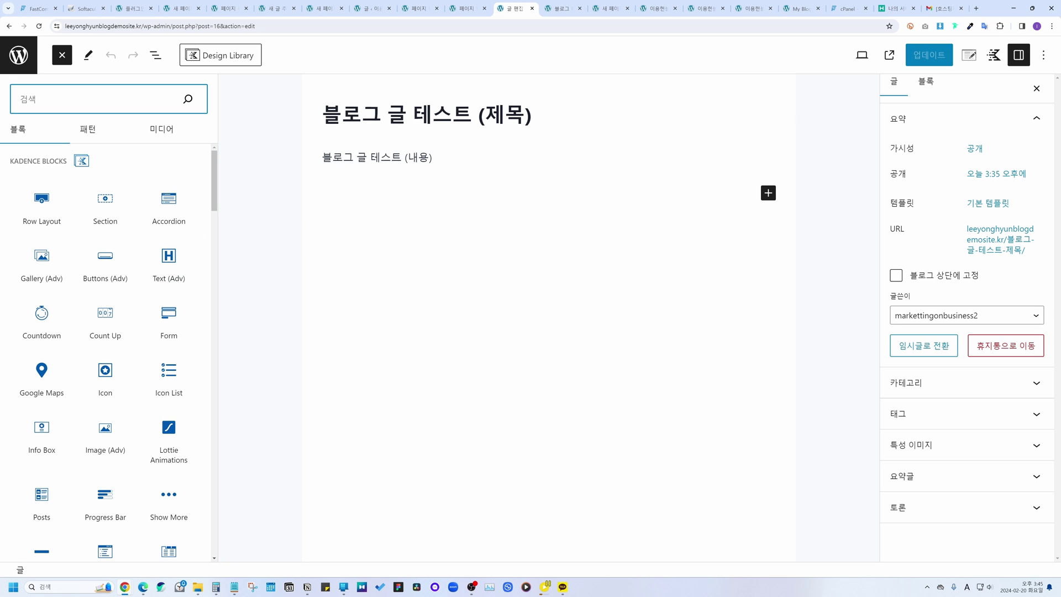
scroll(106, 287, "down", 2)
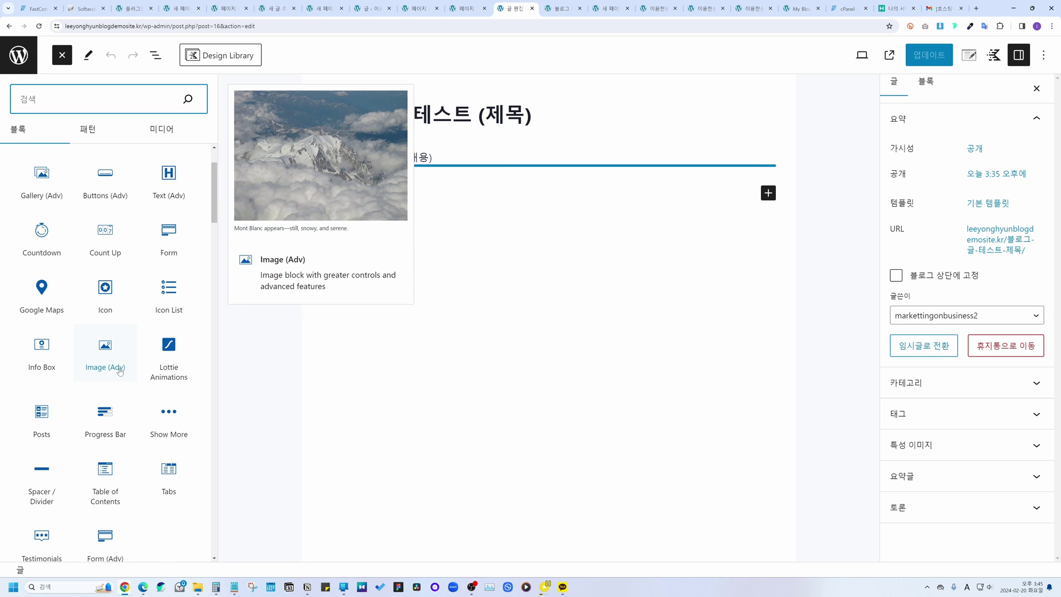
left_click(96, 351)
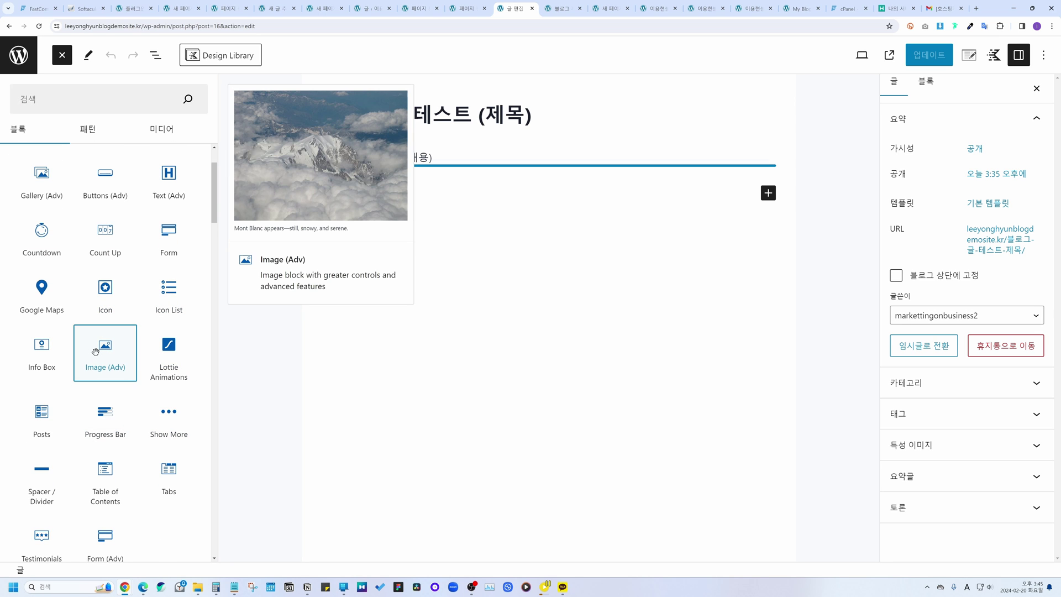
left_click_drag(95, 351, 365, 181)
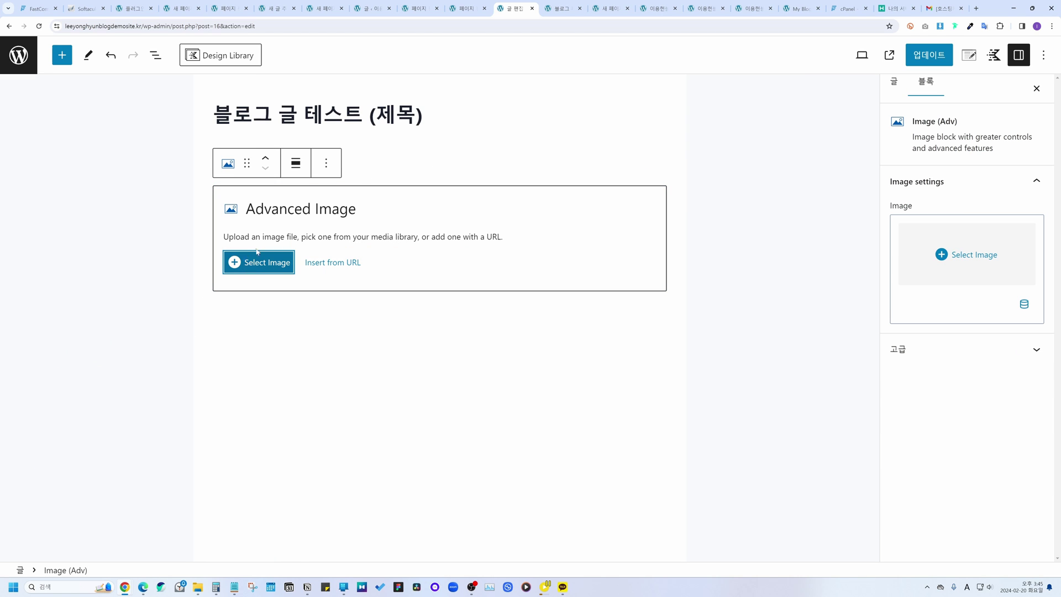
left_click(279, 266)
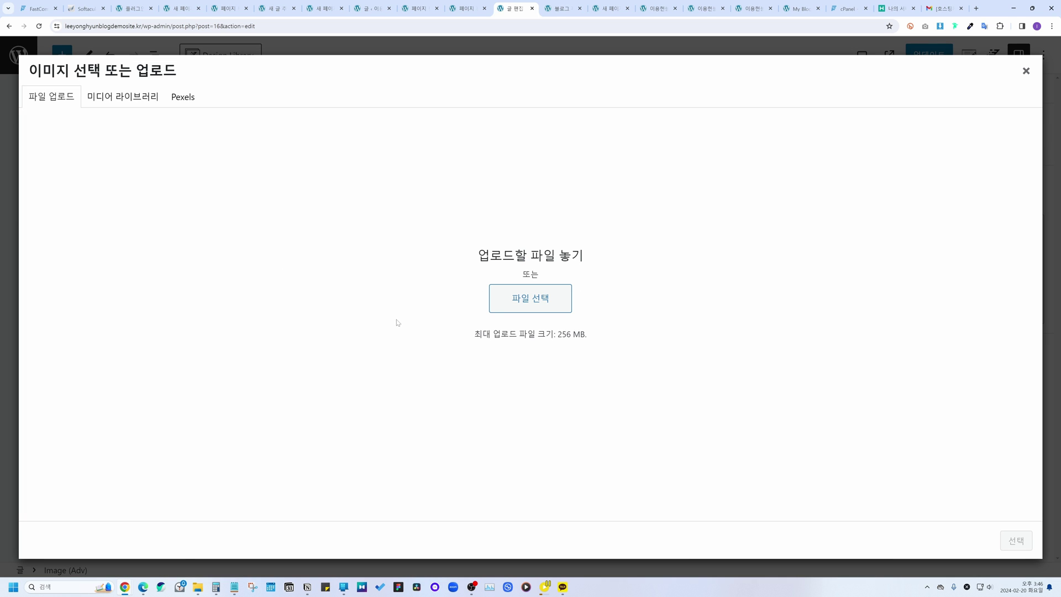
Step: Open the upload file browser and bring forward the '이미지 구하는 곳' note listing Unsplash, Pixabay and Pexel
left_click(538, 298)
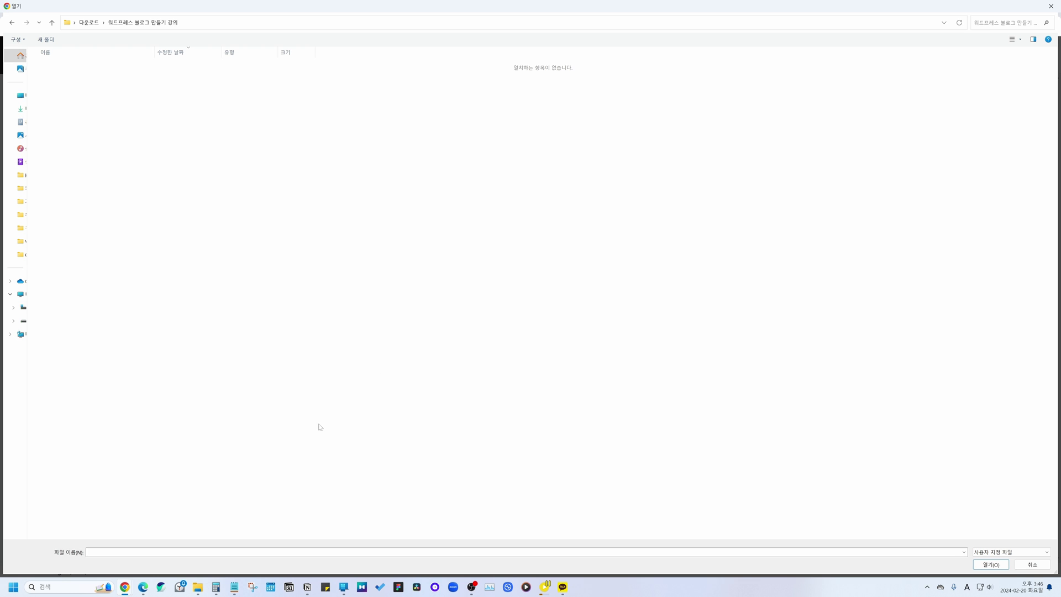
left_click(233, 587)
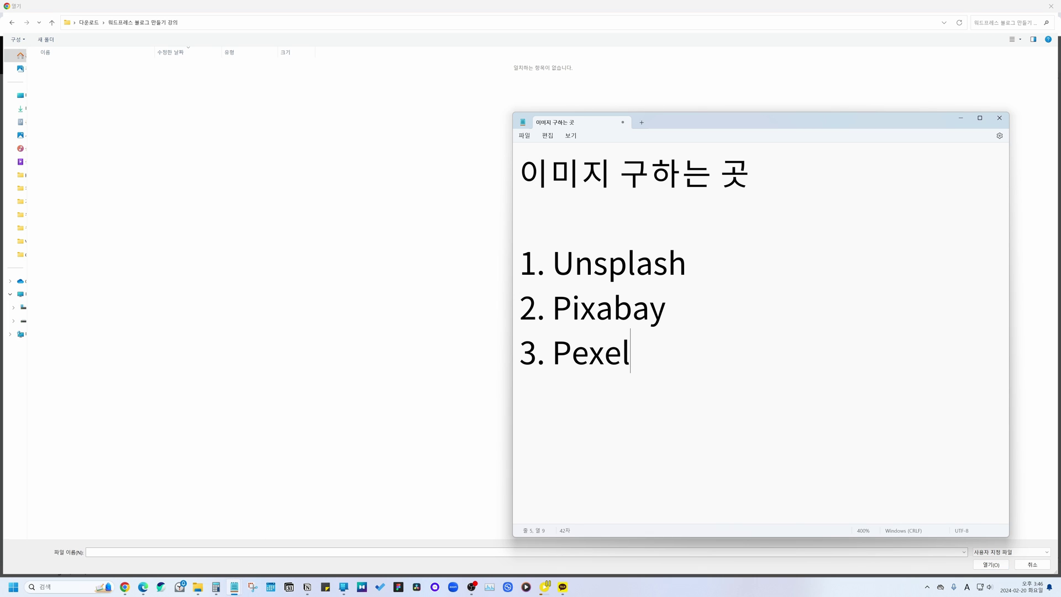
left_click_drag(555, 265, 642, 354)
left_click(641, 355)
left_click(559, 264)
Step: Copy 'Unsplash' from the note, open unsplash.com, and search for 컴퓨터 photos
left_click_drag(558, 264, 707, 266)
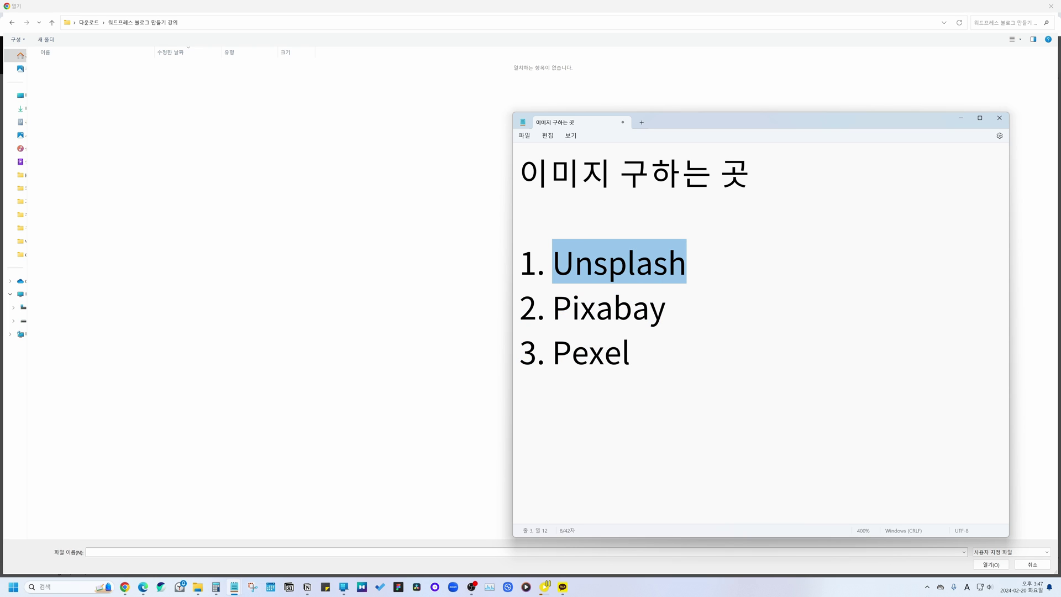
key("Right")
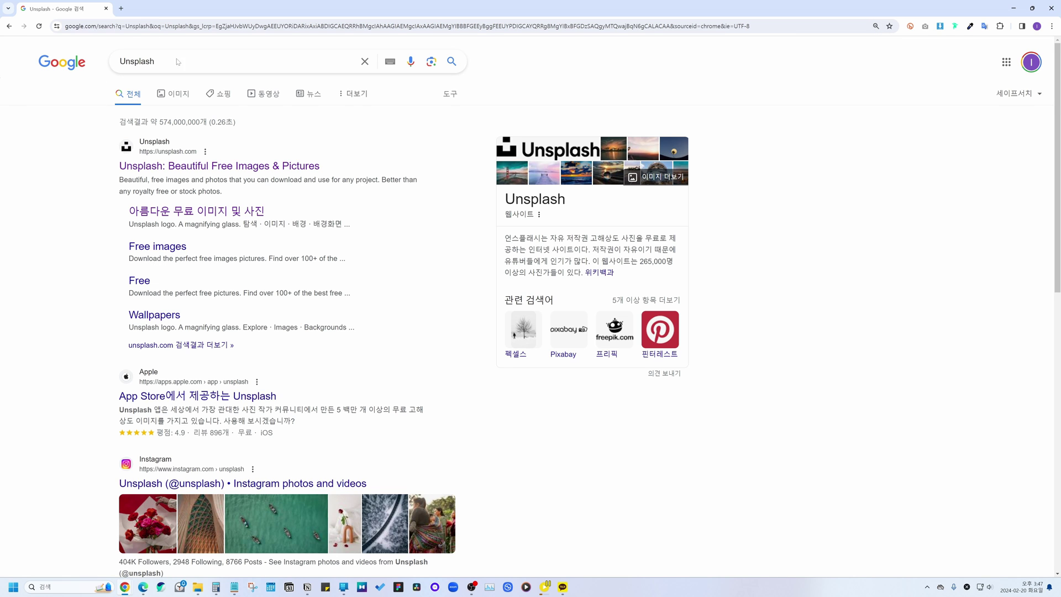
left_click(162, 166)
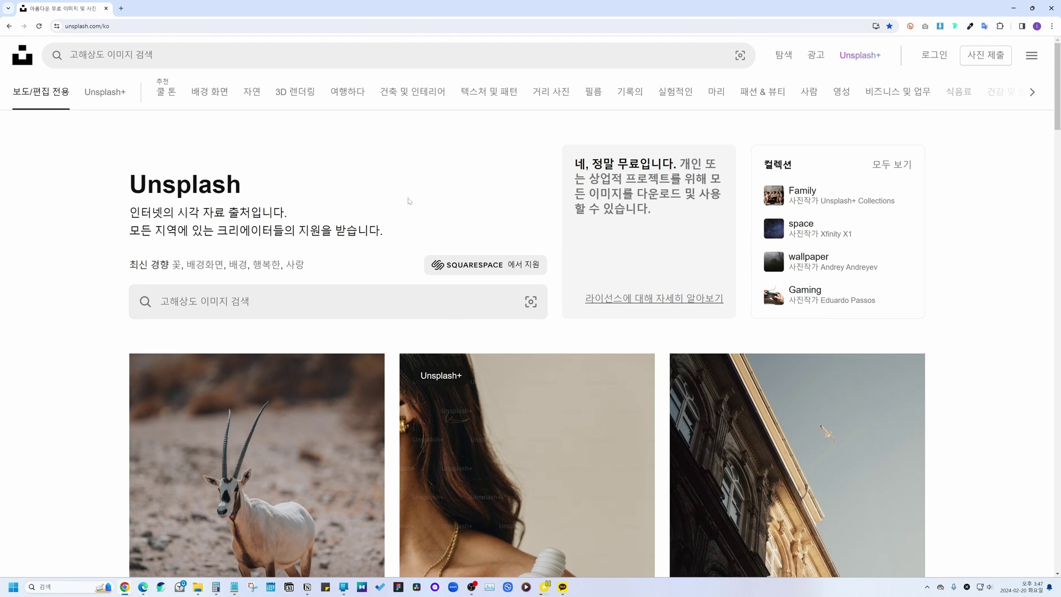
left_click(221, 302)
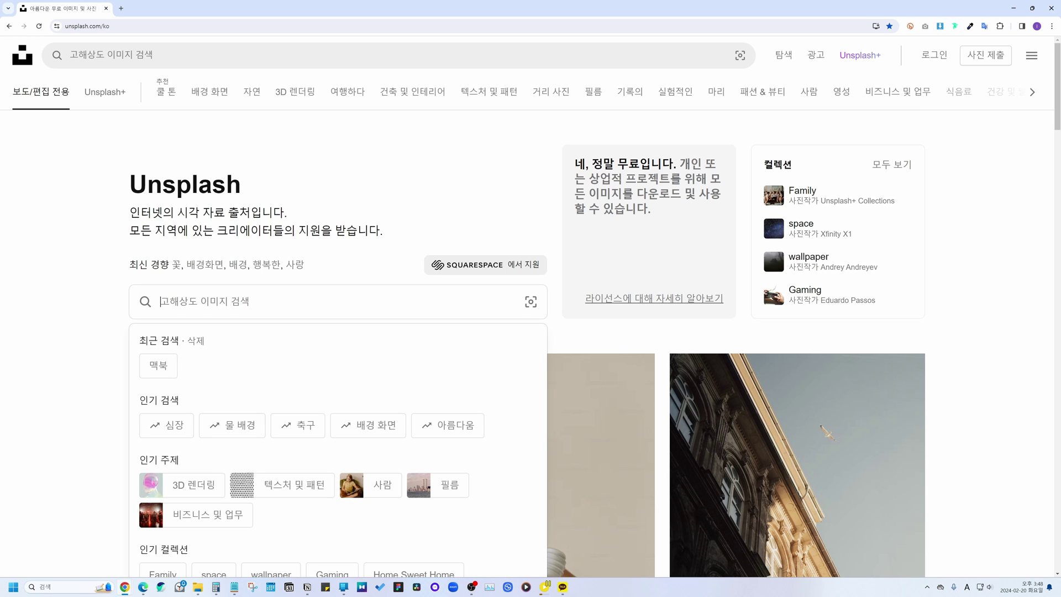
type("컴퓨터")
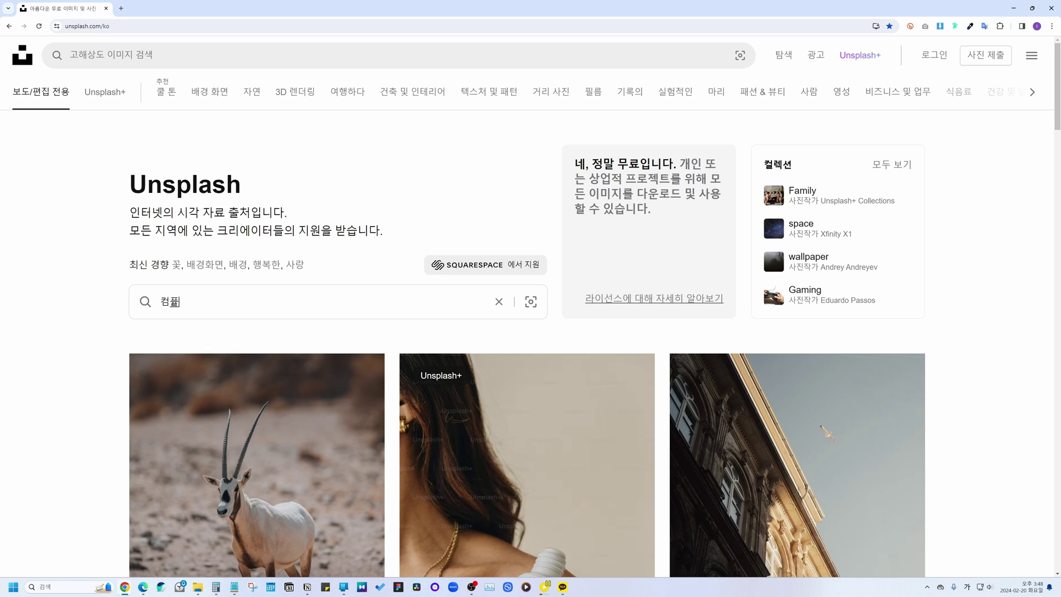
key("Return")
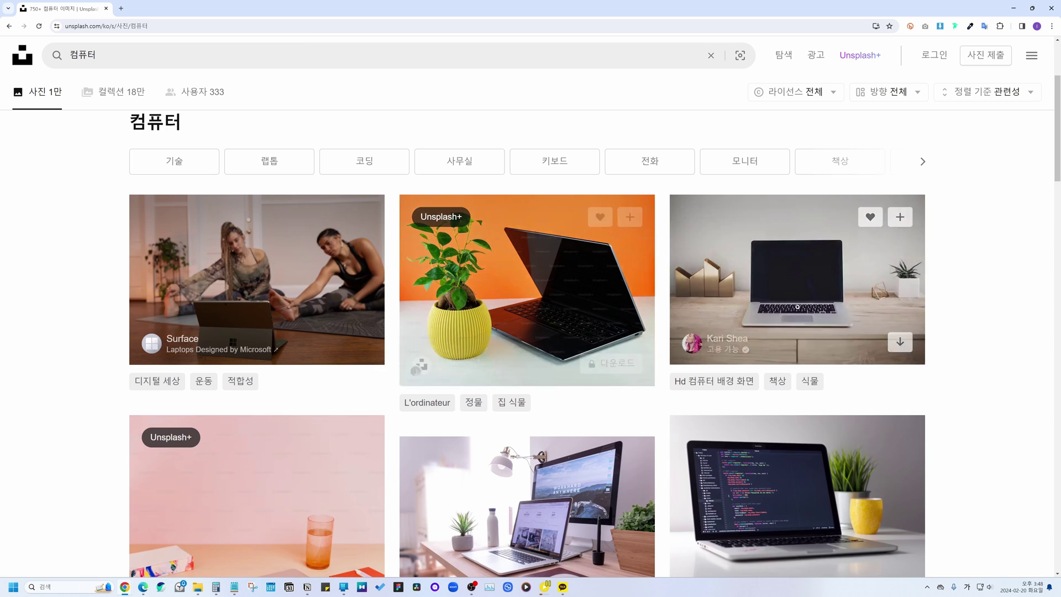
Step: Filter the 컴퓨터 search results to 무료 (free) licence photos
scroll(450, 301, "down", 3)
scroll(935, 282, "down", 2)
scroll(979, 294, "down", 1)
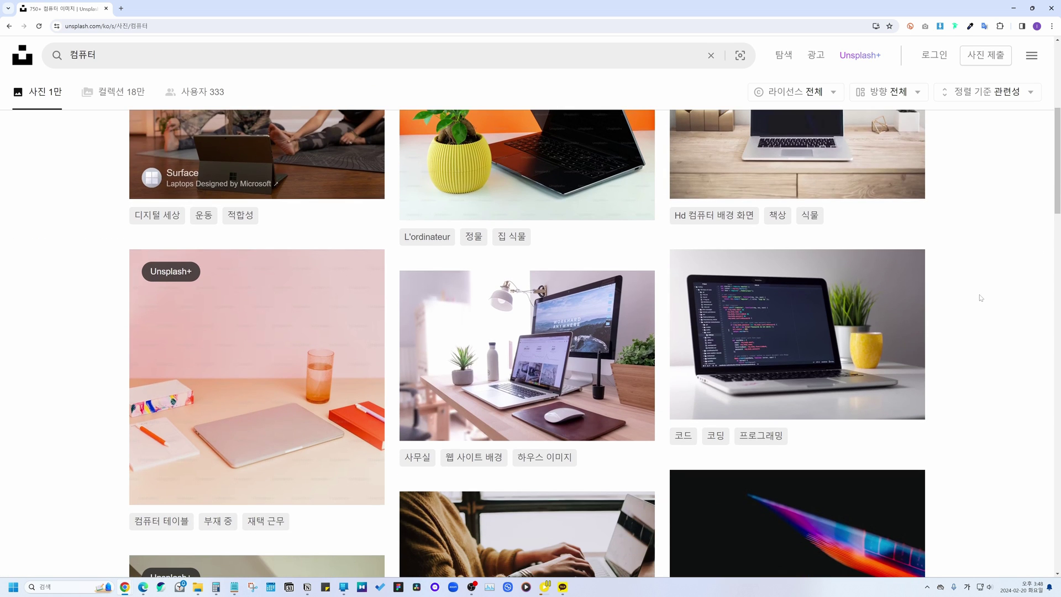
scroll(981, 296, "down", 5)
scroll(981, 297, "up", 9)
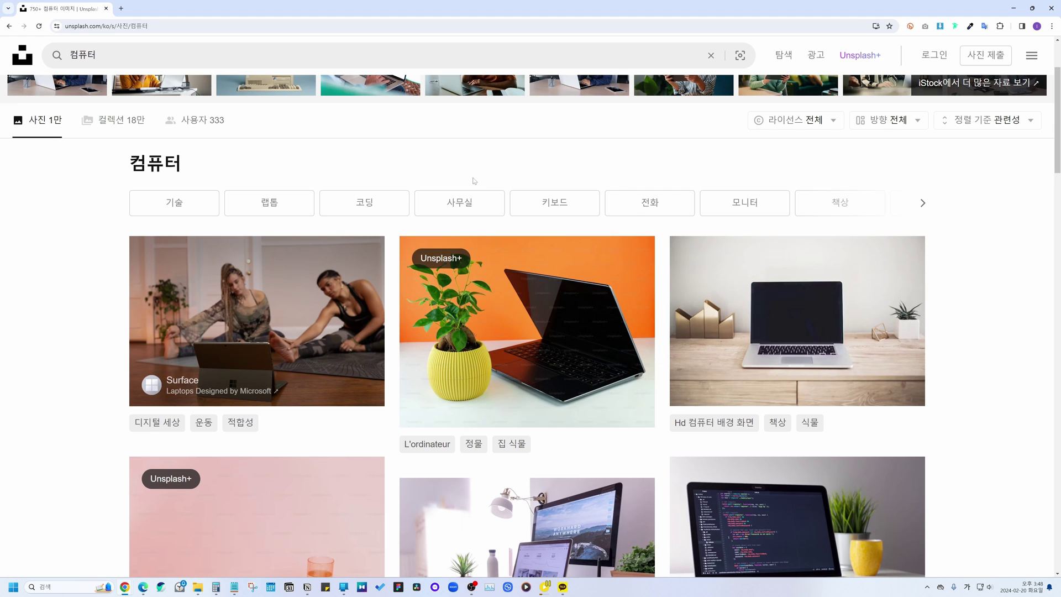
scroll(531, 256, "up", 2)
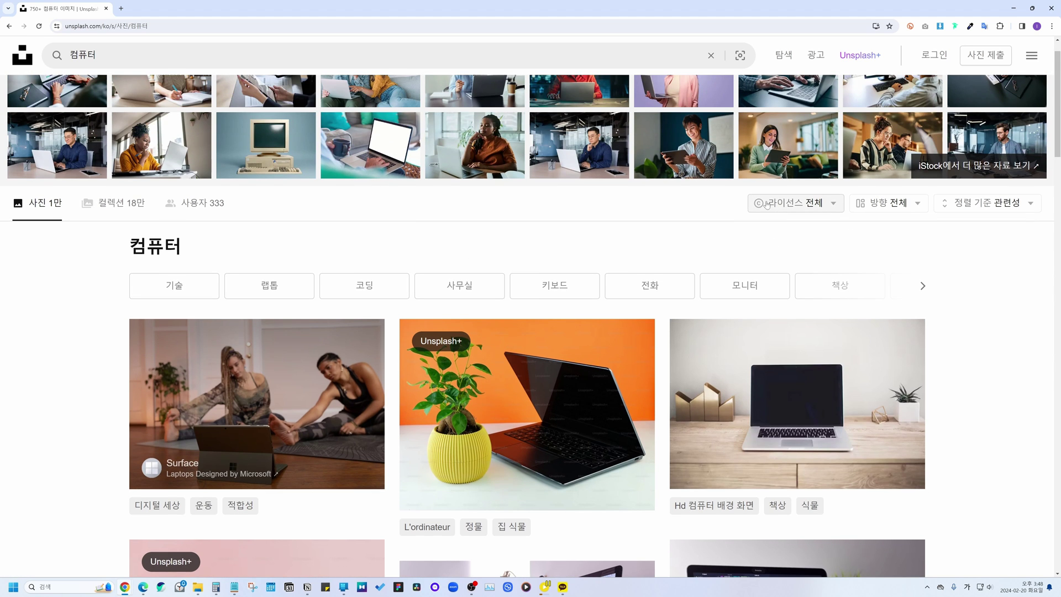
left_click(801, 206)
left_click(782, 299)
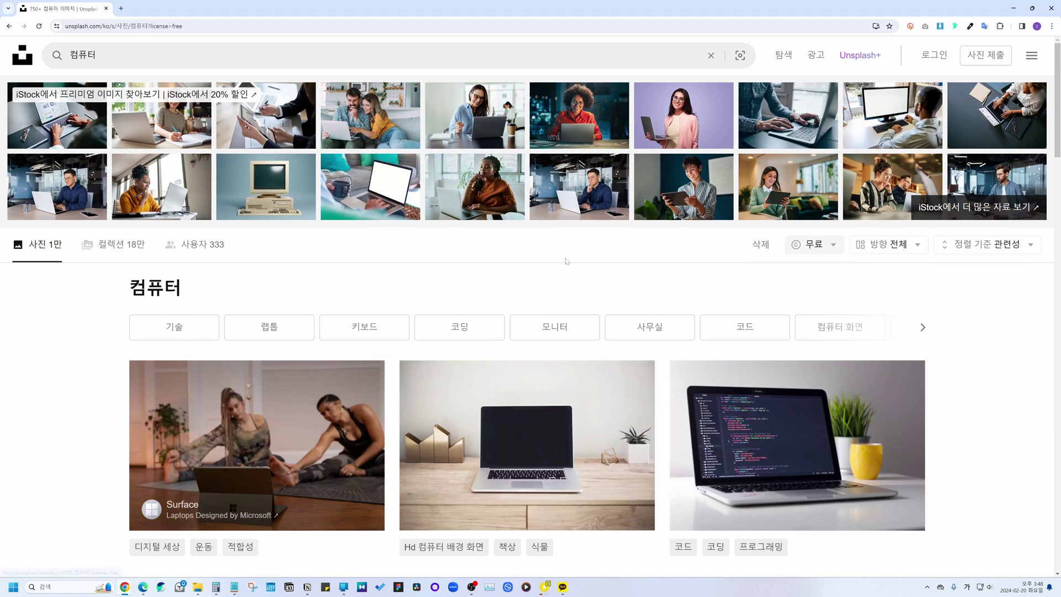
Step: Check the orientation choices without changing them and browse the free results
scroll(533, 279, "down", 1)
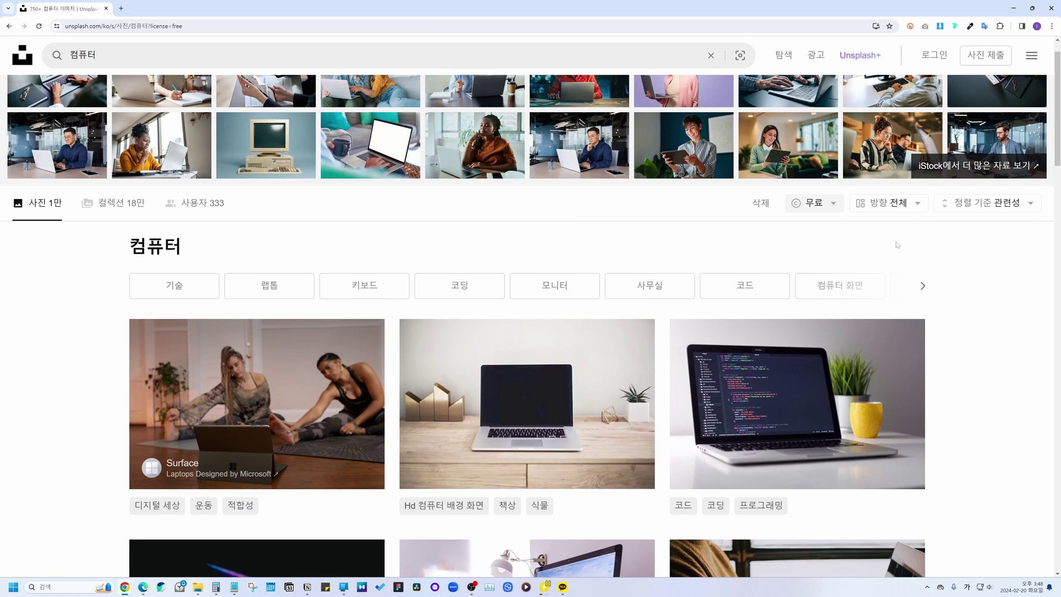
left_click(898, 203)
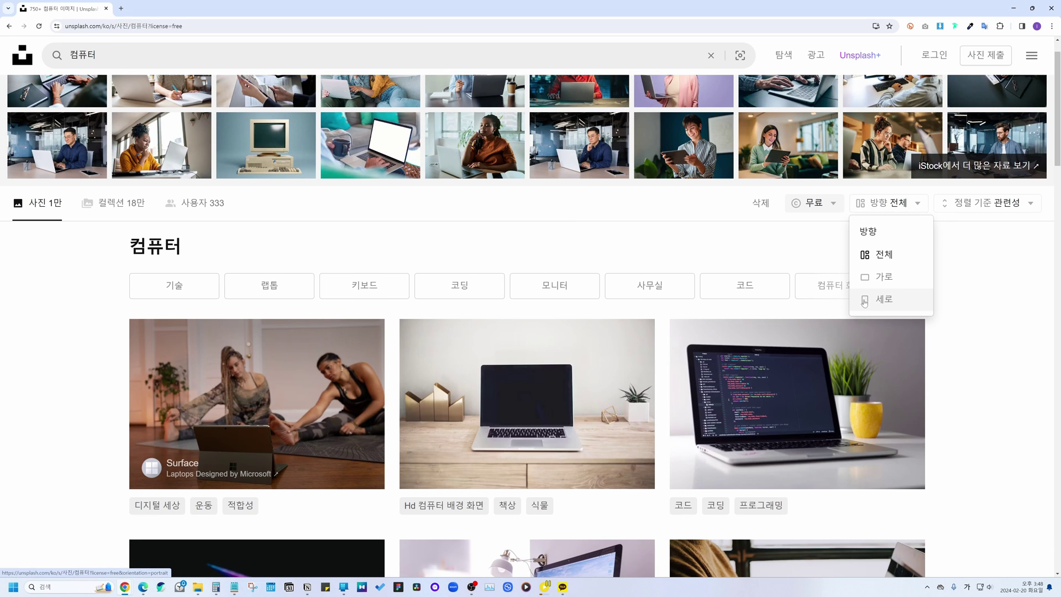
left_click(938, 314)
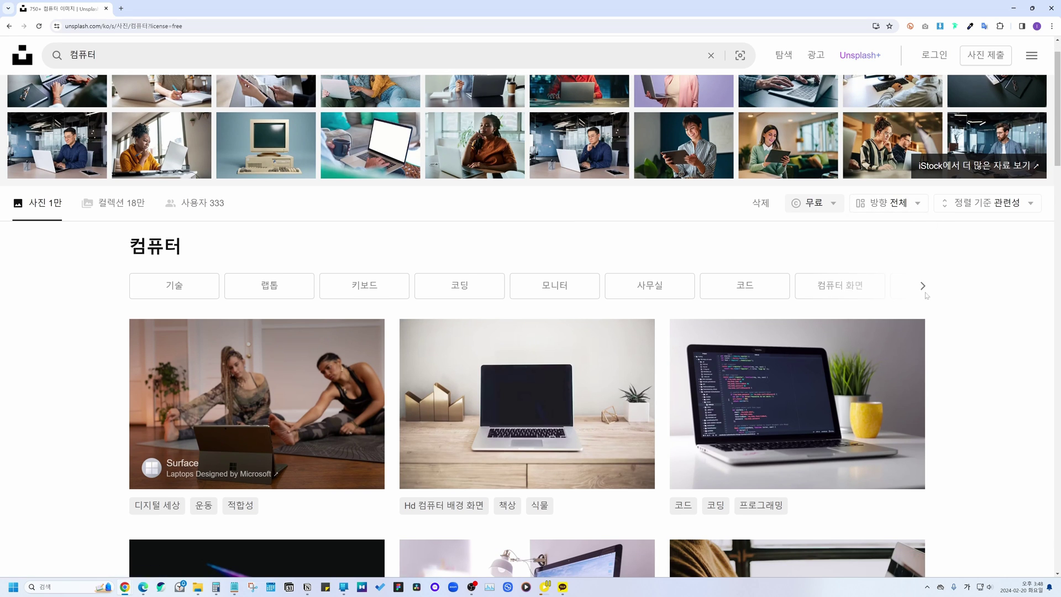
scroll(937, 314, "down", 4)
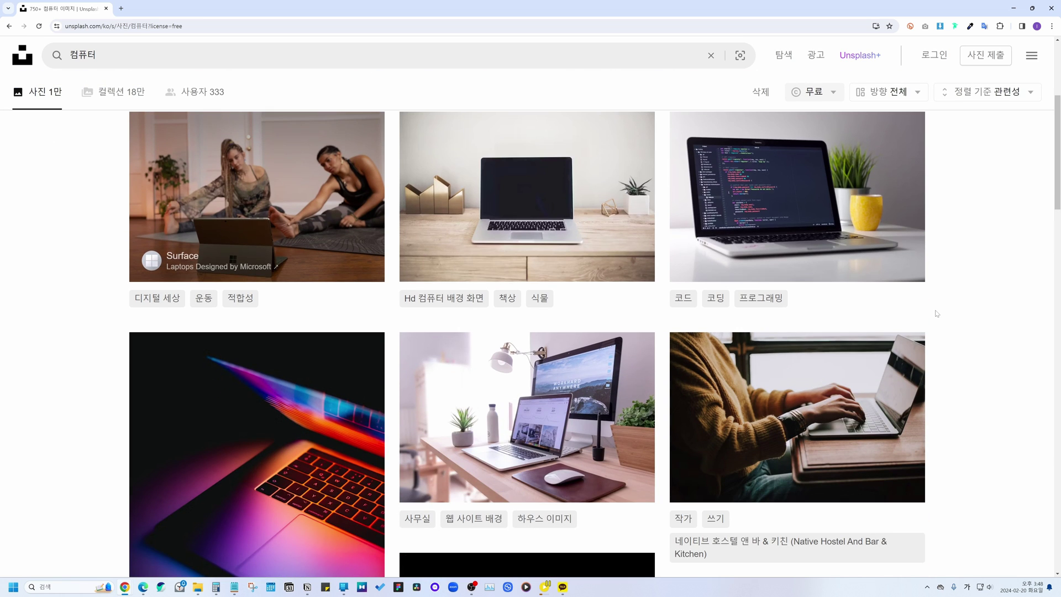
scroll(937, 314, "down", 15)
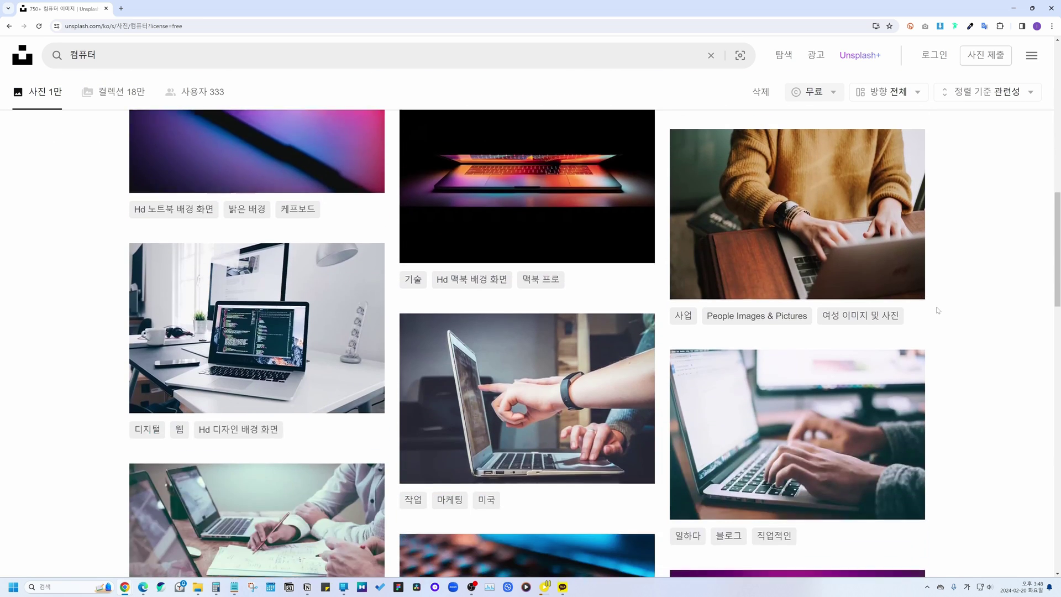
scroll(938, 308, "down", 5)
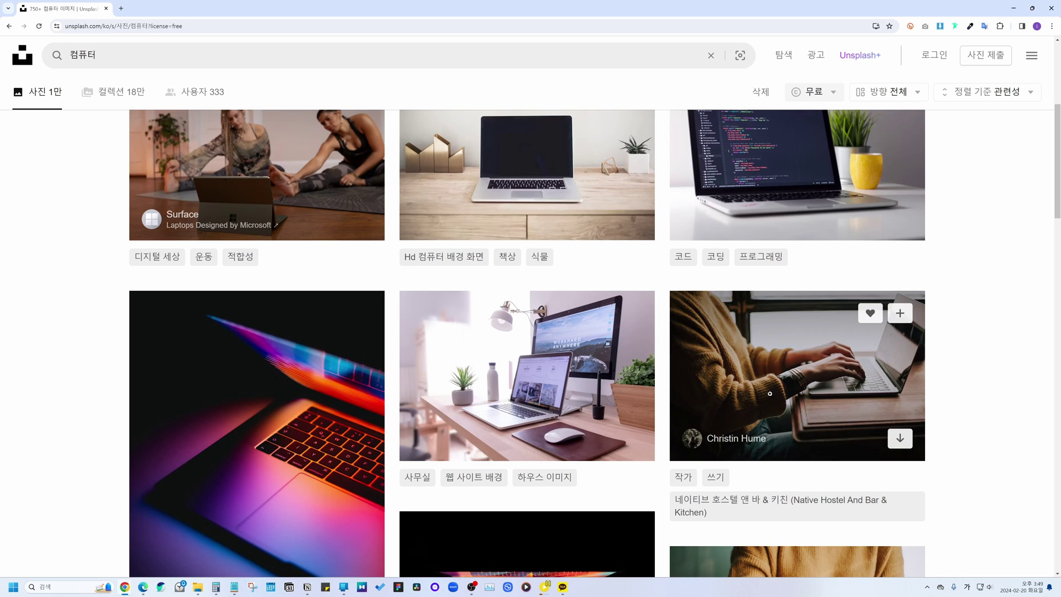
Step: Download the small 640x426 version of the hands-typing-on-laptop photo
left_click(789, 359)
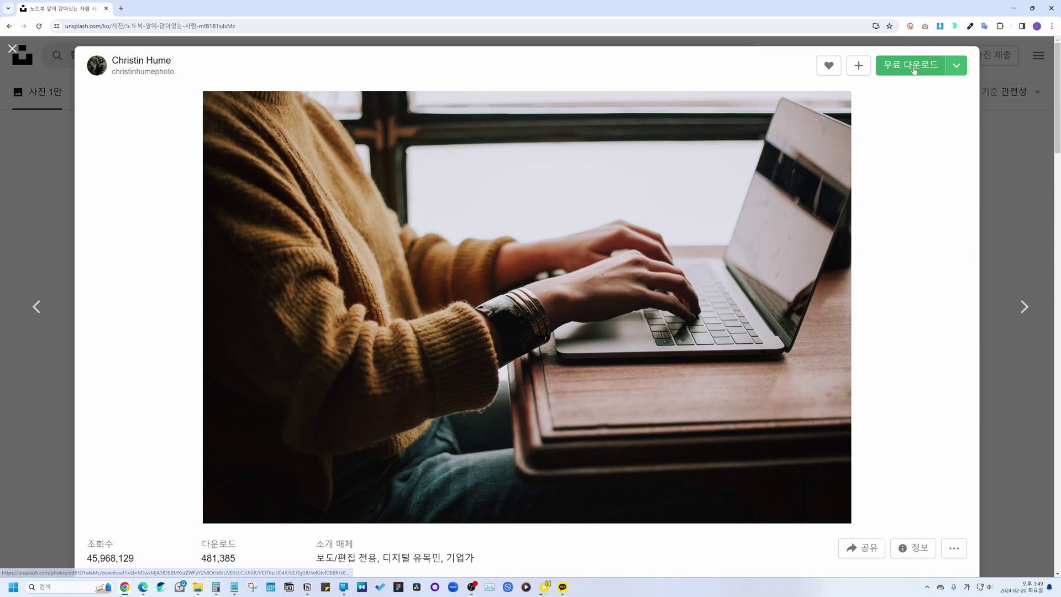
left_click(957, 65)
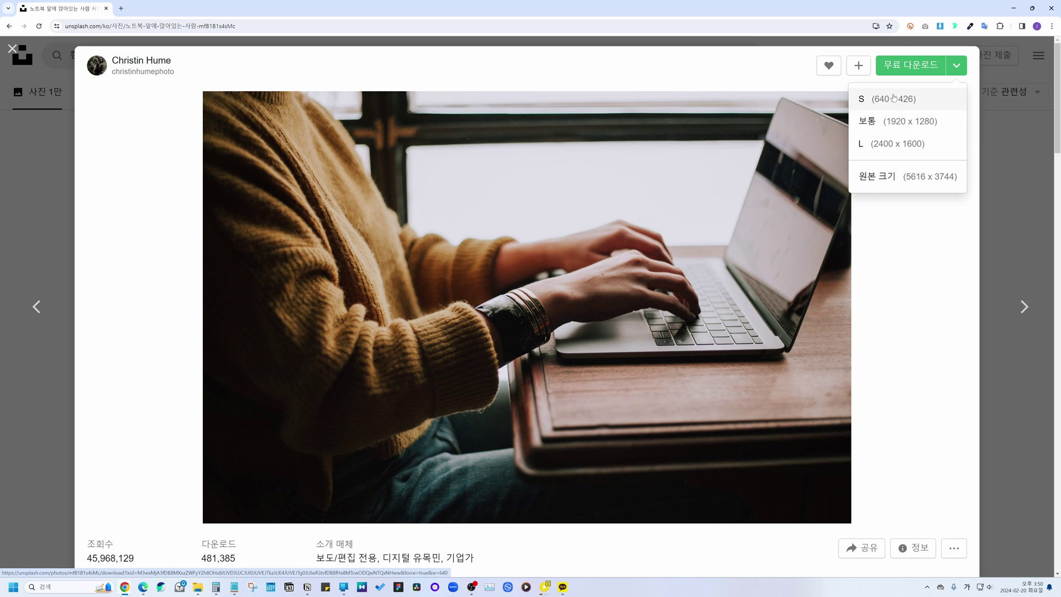
left_click(896, 98)
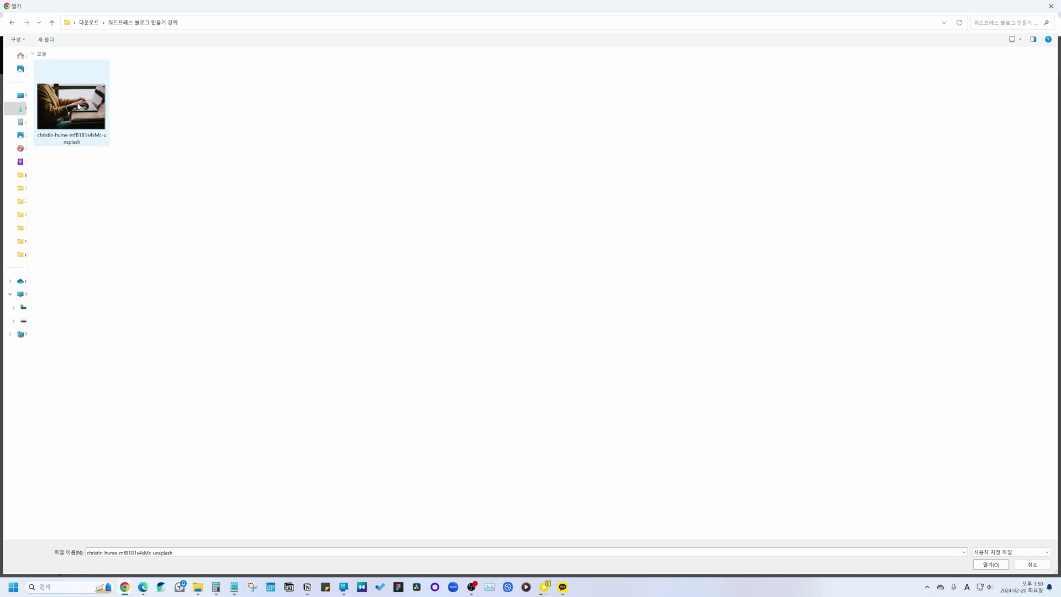
Step: Upload the laptop photo and set its title and alt text to '컴퓨터 하는 사진'
double_click(88, 92)
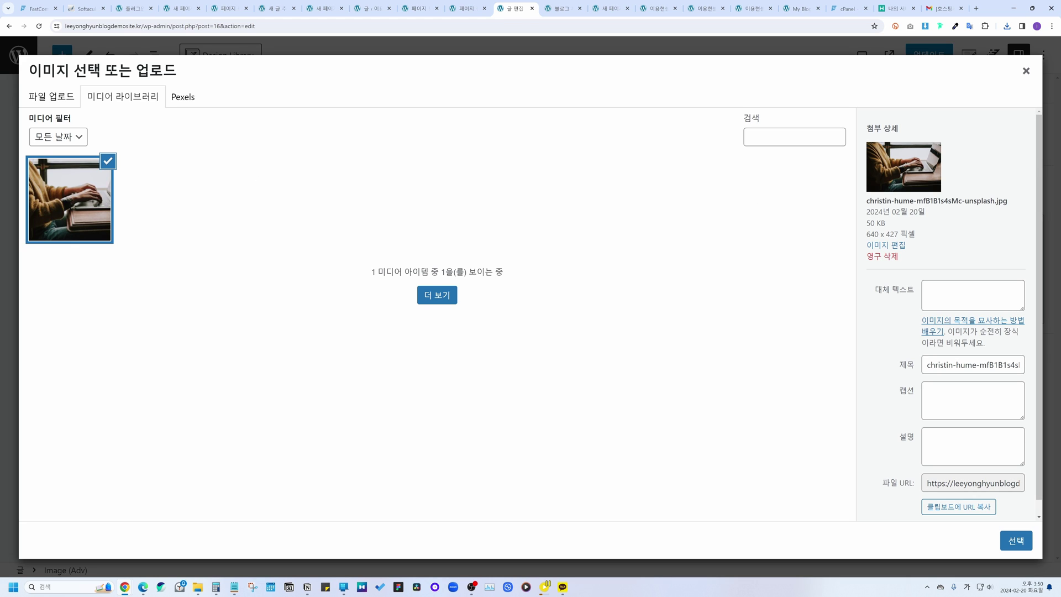
left_click_drag(927, 365, 1050, 368)
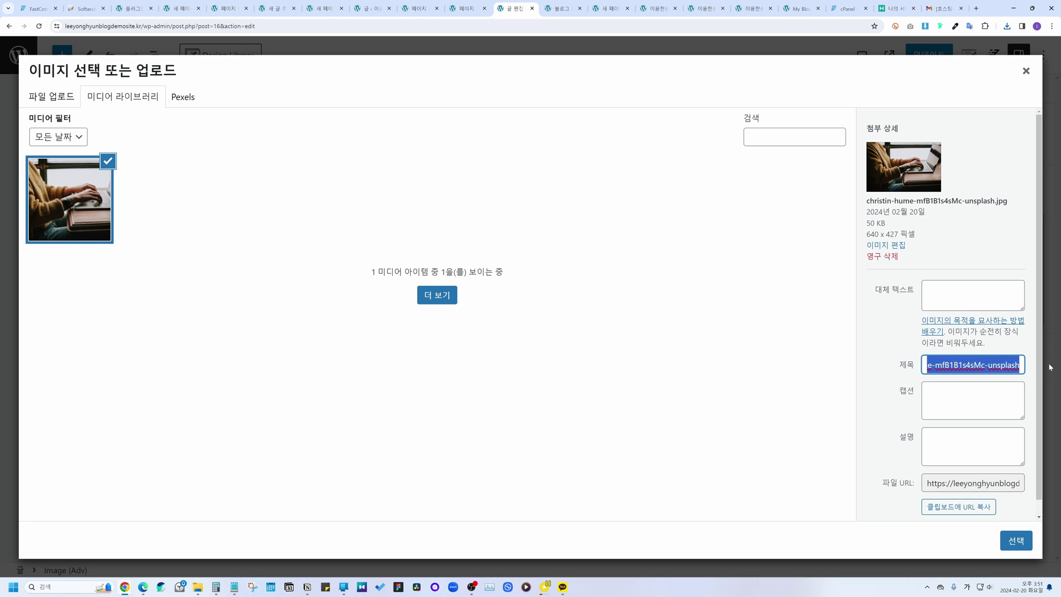
key("BackSpace")
type("컴퓨터 하는 사진")
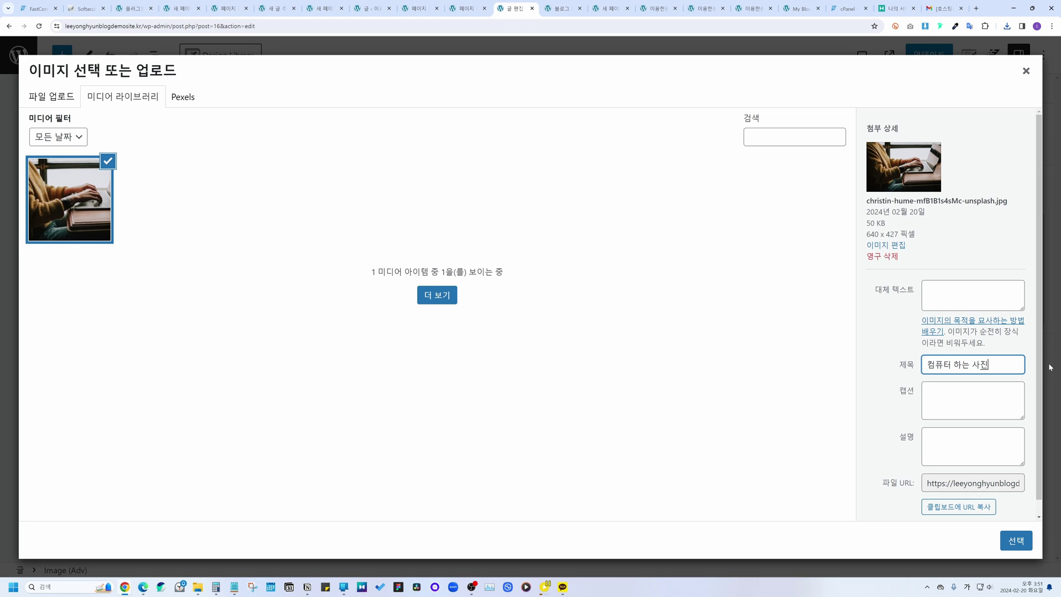
key("ctrl+a")
key("ctrl+c")
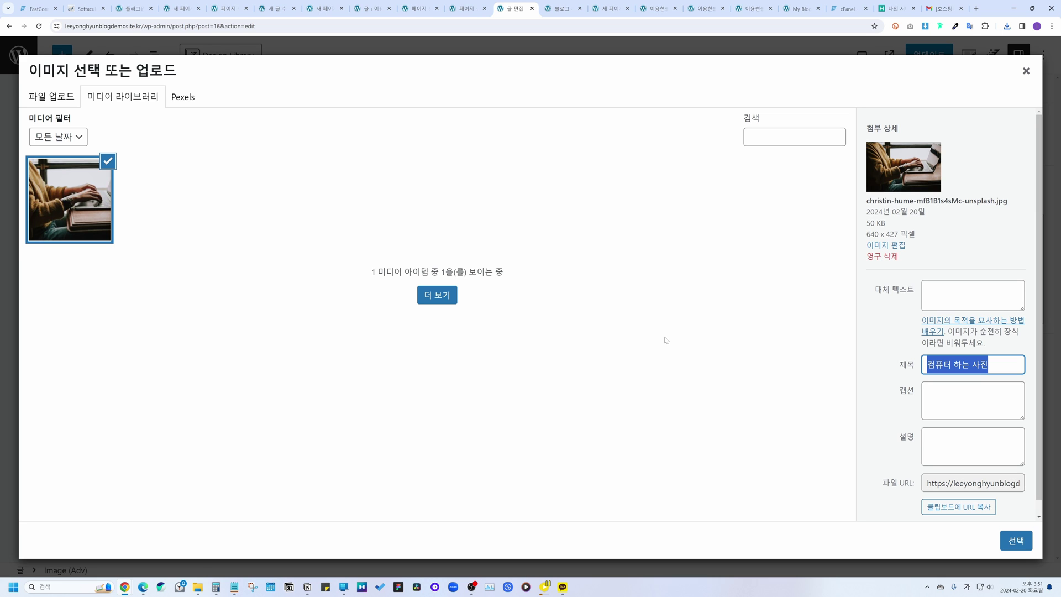
key("shift+Tab")
key("ctrl+v")
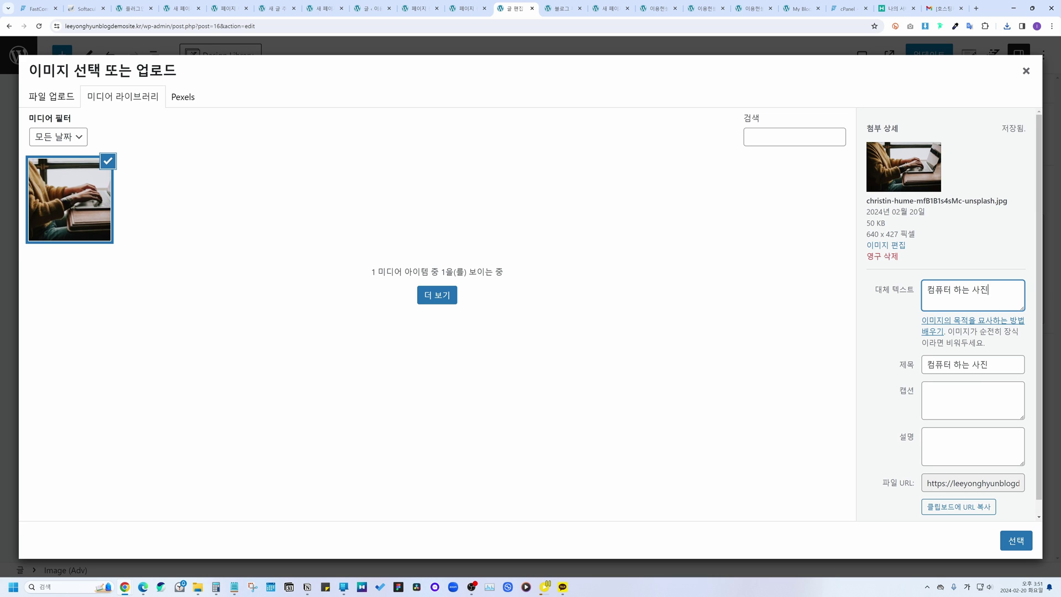
Step: Insert the photo into the post, deselect it, and switch to the Notepad note
left_click(1016, 541)
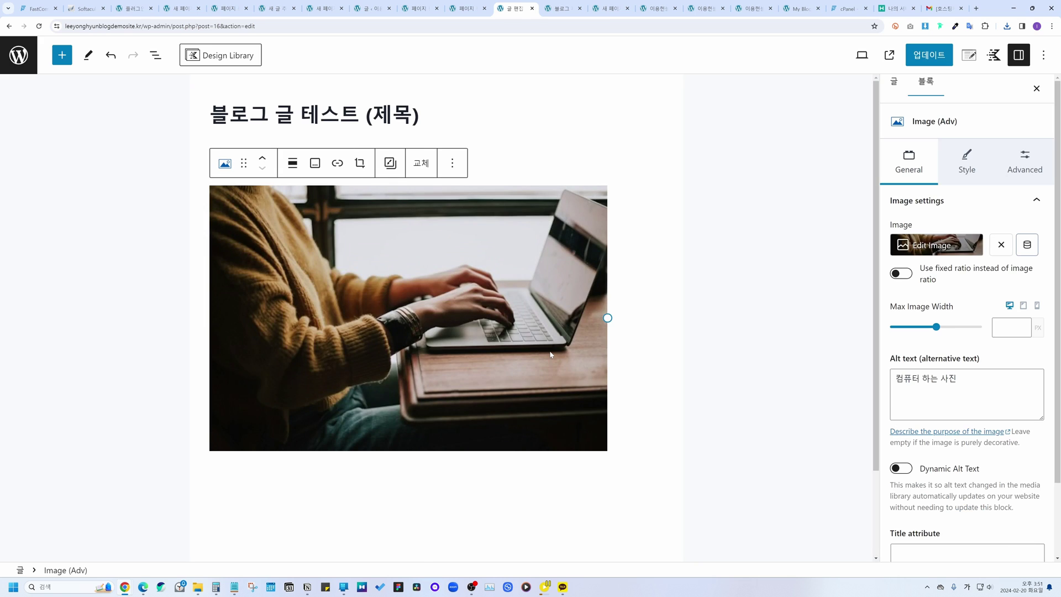
left_click(468, 509)
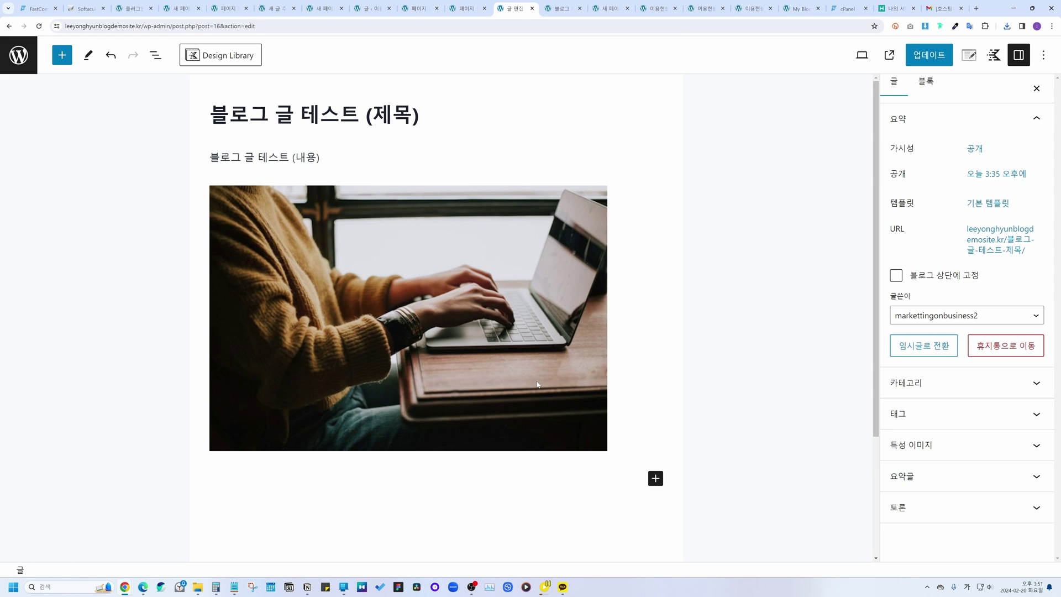
key("alt+Tab")
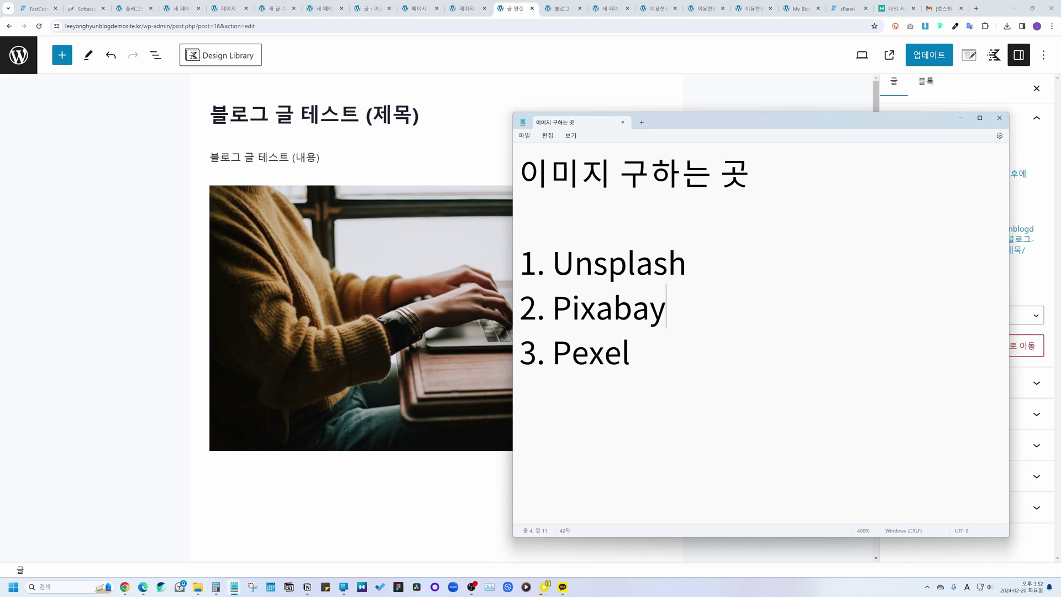
Step: Highlight Unsplash, Pixabay and Pexel in the note, then return to the post below the photo
left_click_drag(630, 354, 538, 274)
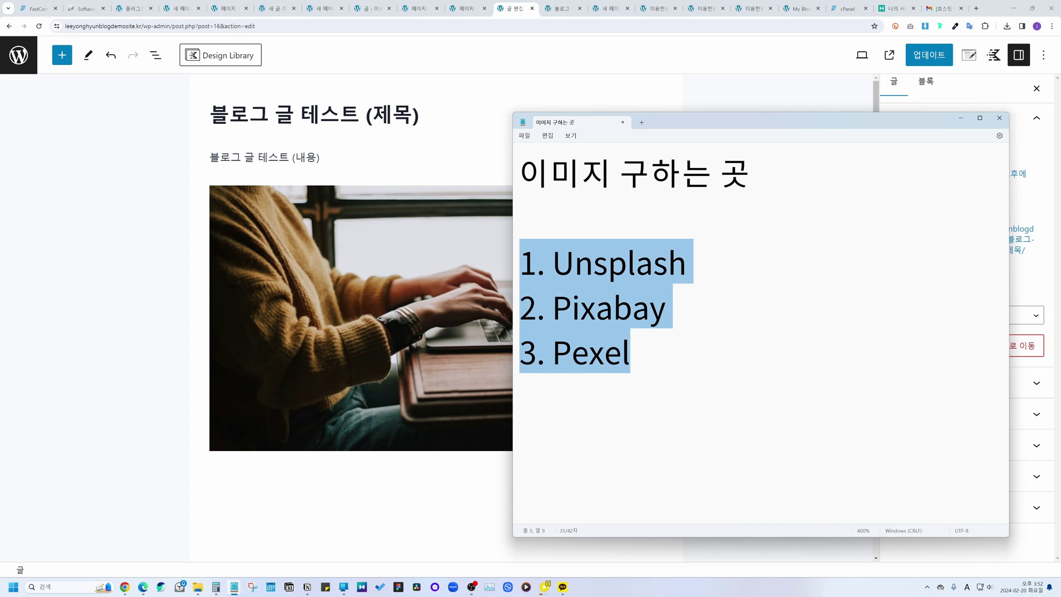
key("Right")
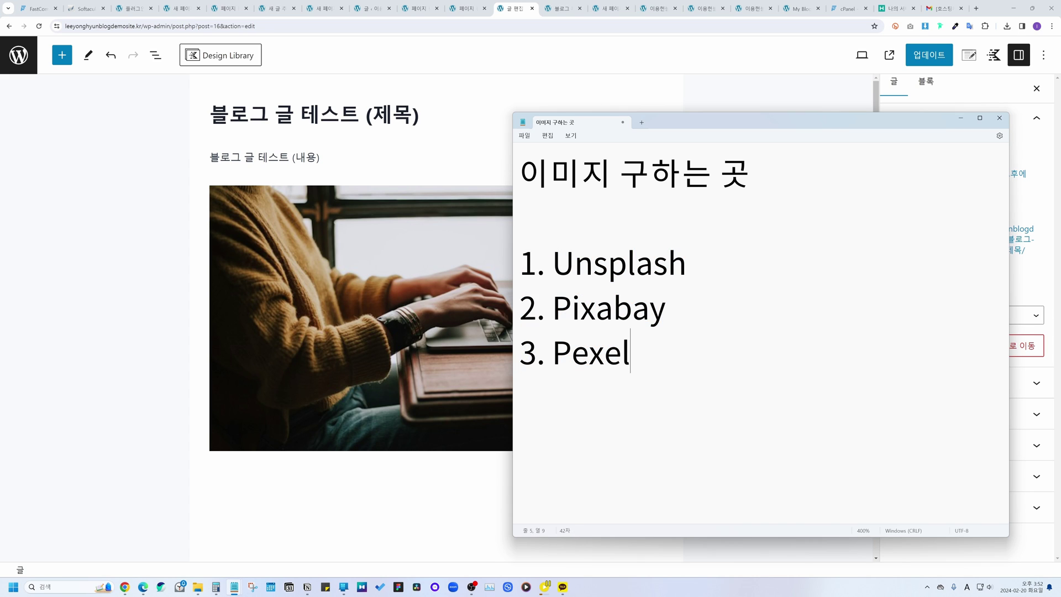
double_click(557, 269)
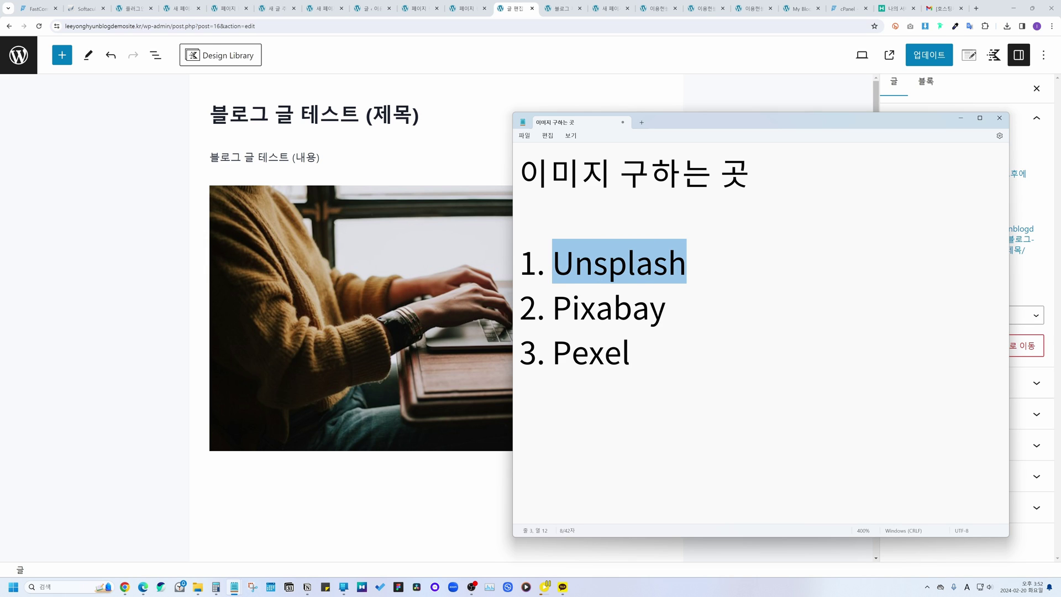
double_click(560, 314)
double_click(610, 360)
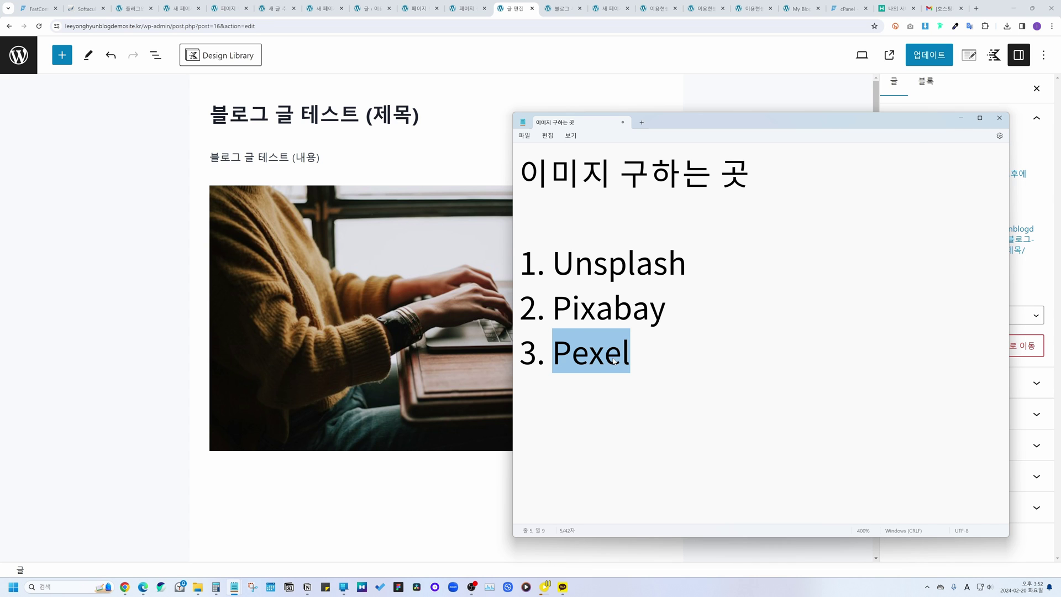
left_click(266, 480)
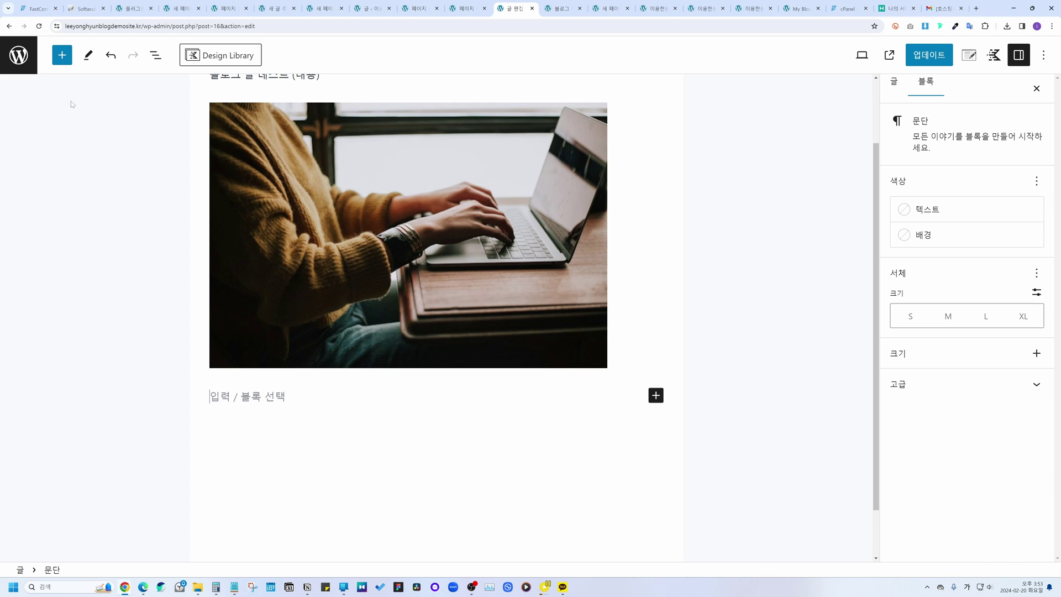
Step: Add a Text (Adv) paragraph reading '일반 단락입니다.' below the photo, then start a new block
left_click(62, 55)
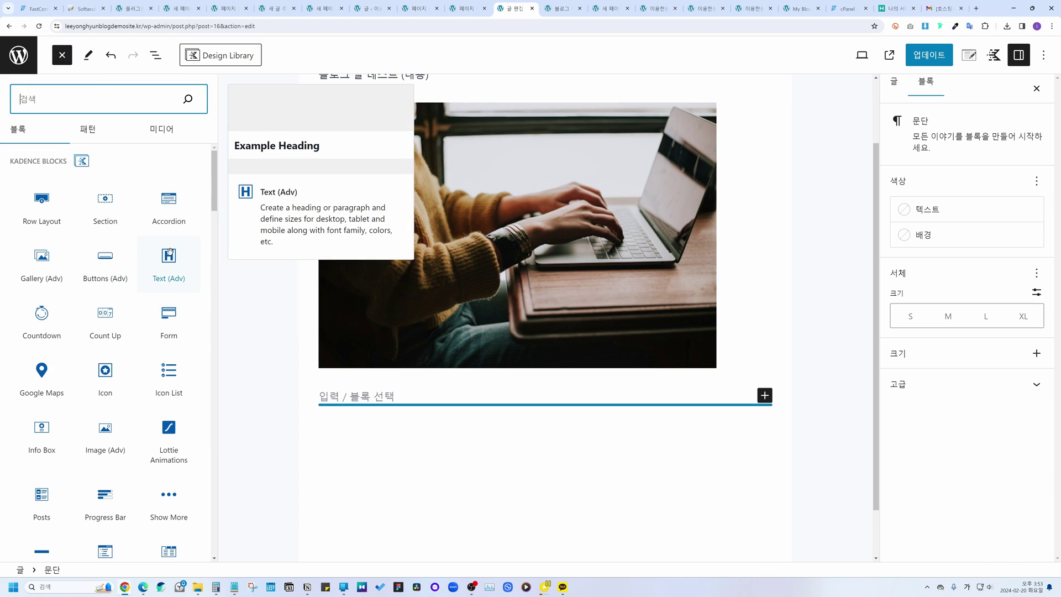
left_click_drag(171, 251, 352, 403)
left_click(293, 371)
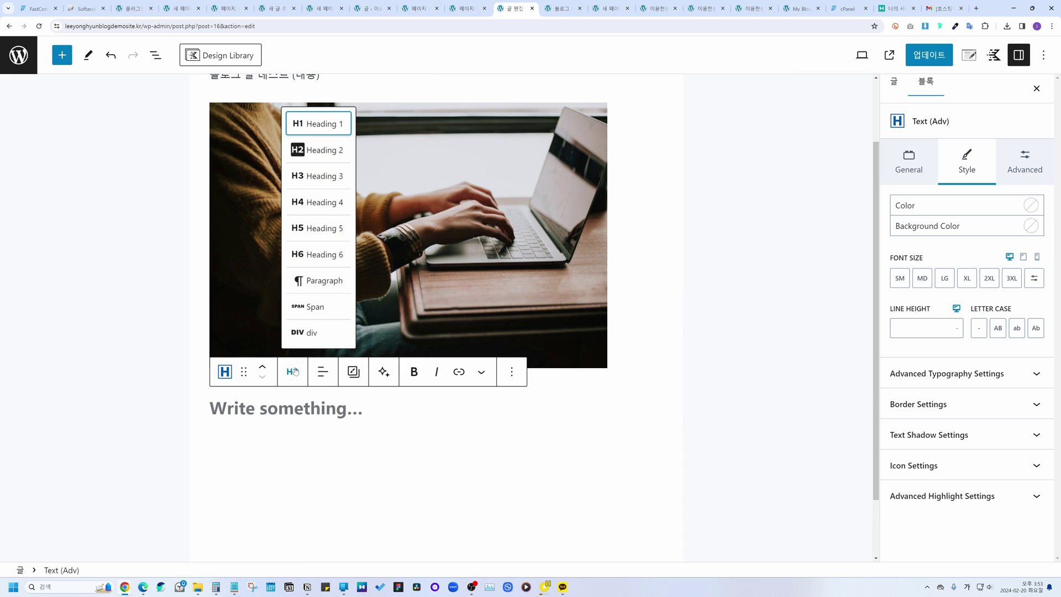
left_click(317, 283)
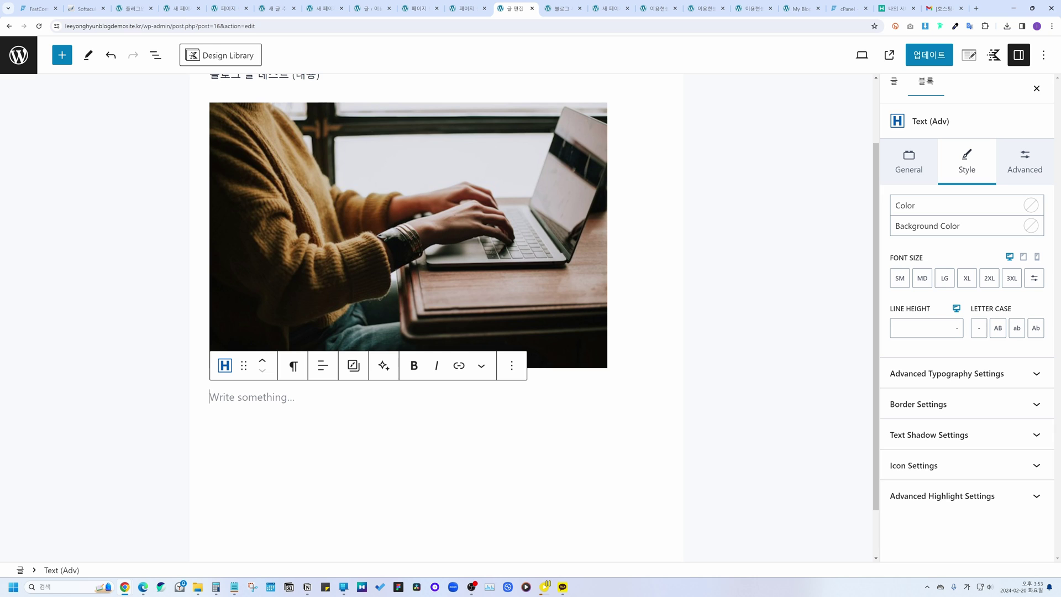
left_click(293, 366)
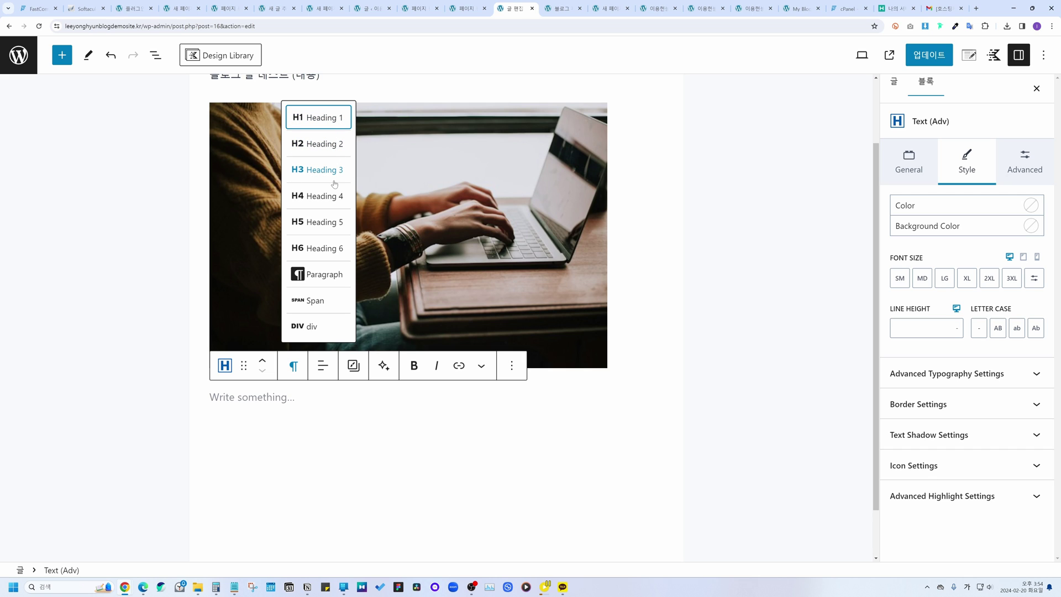
left_click(337, 388)
type("일반 단락입ㄴ")
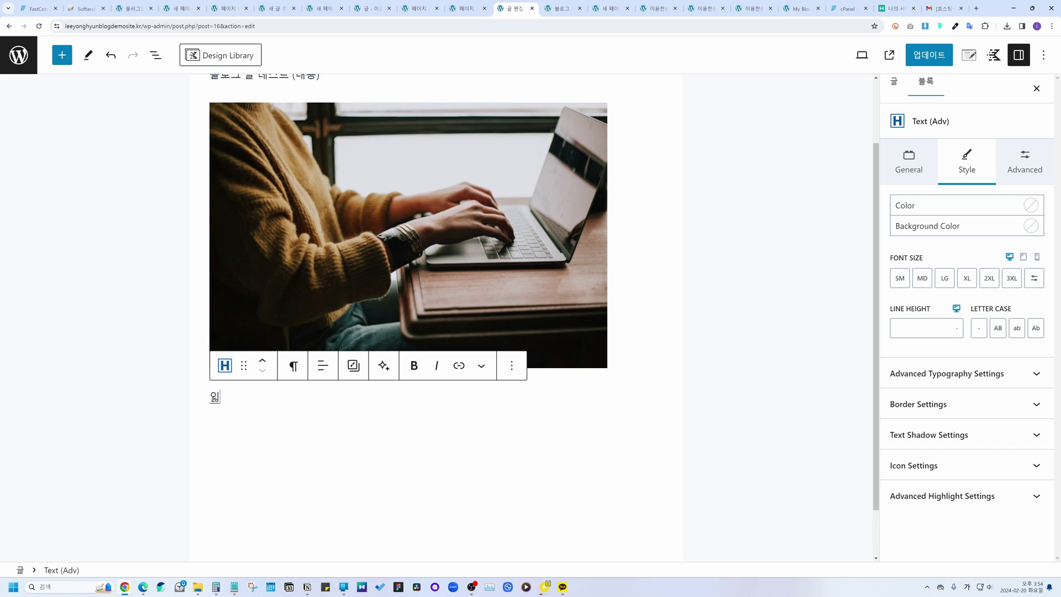
type("니다.")
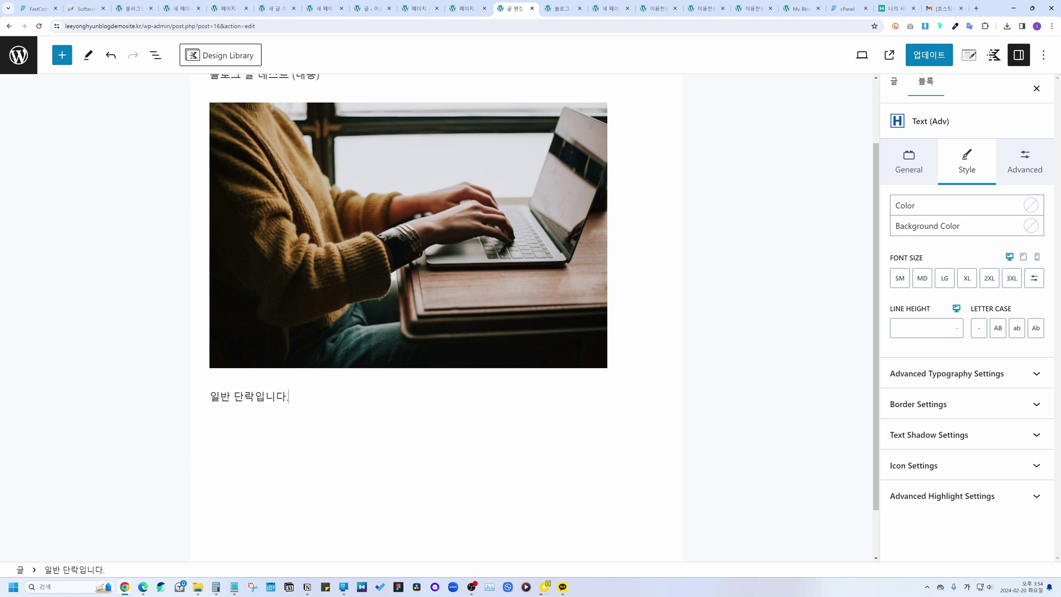
key("Return")
left_click(62, 55)
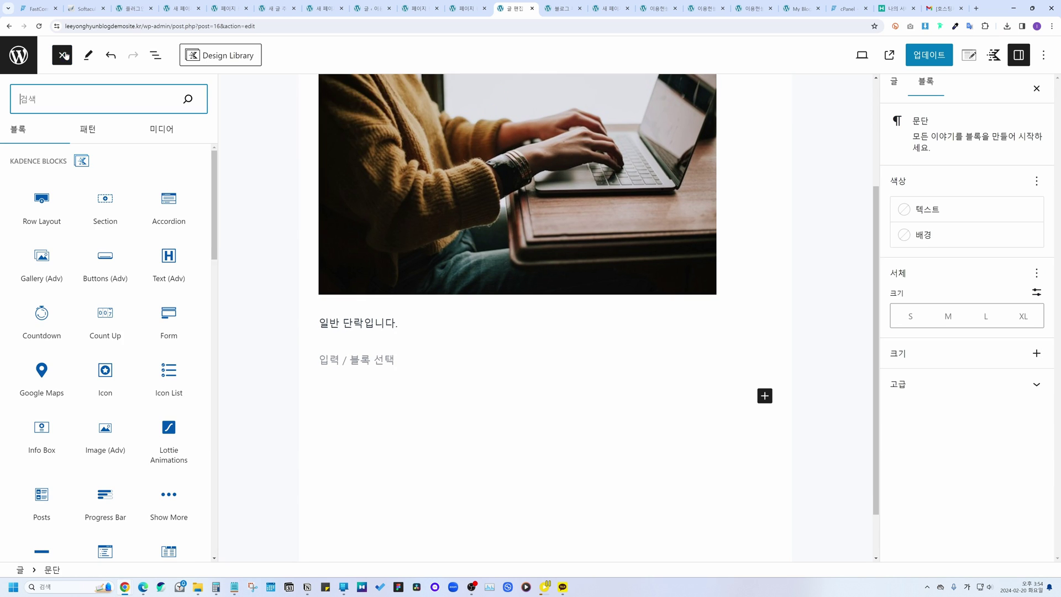
Step: Add a Text (Adv) Heading 2 reading 'H2 단락입니다. (제목)'
left_click_drag(169, 260, 335, 395)
left_click(293, 373)
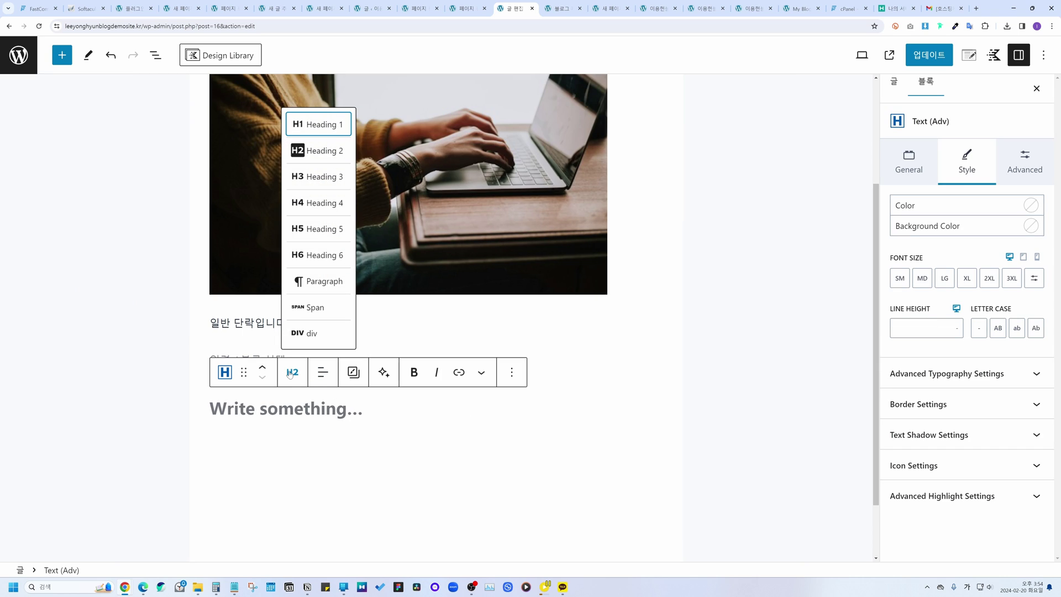
left_click(319, 151)
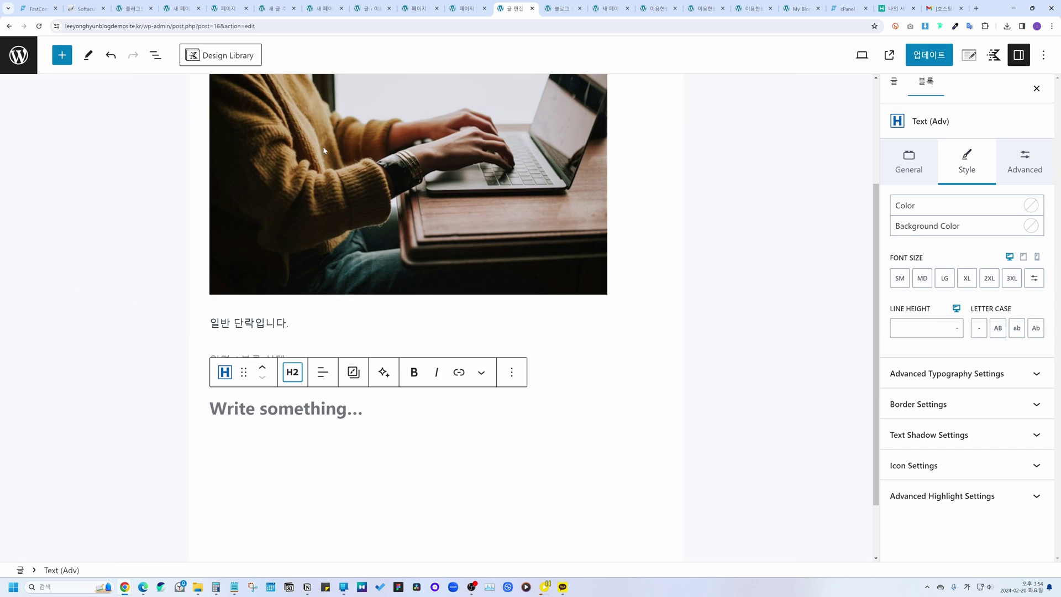
type("H2 단락입")
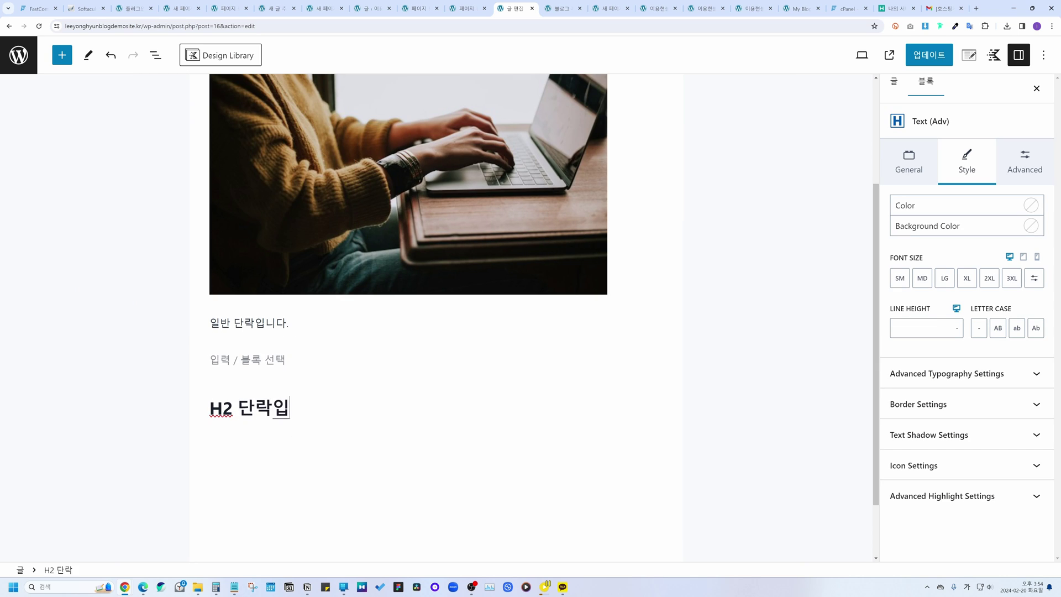
type("니다. (제목)")
key("Return")
Step: Add the H3 heading 'H3 단락입니다. (소제목)', keeping its font at normal size
left_click(62, 54)
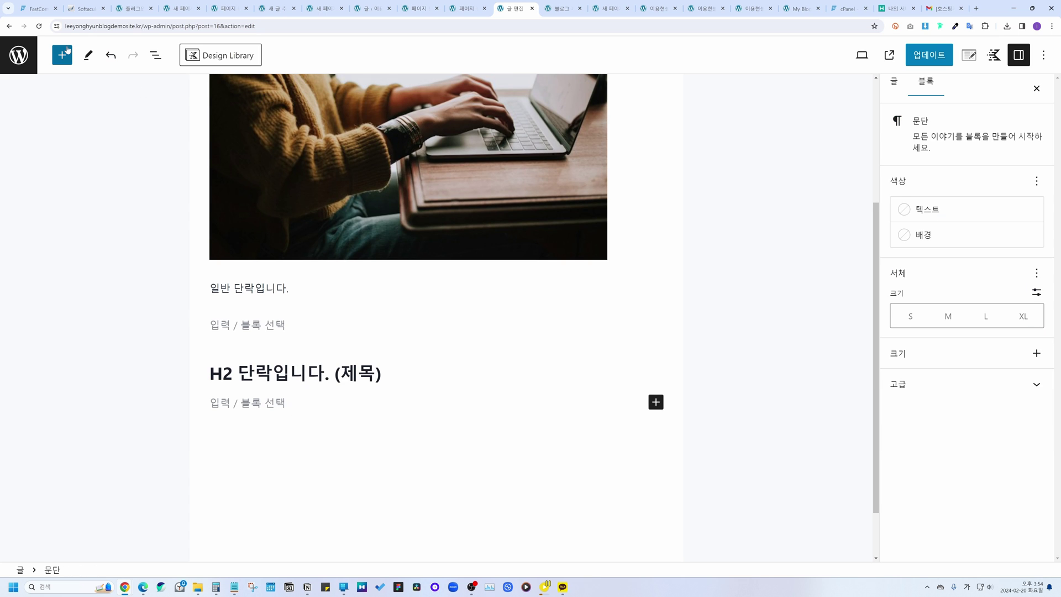
left_click(169, 265)
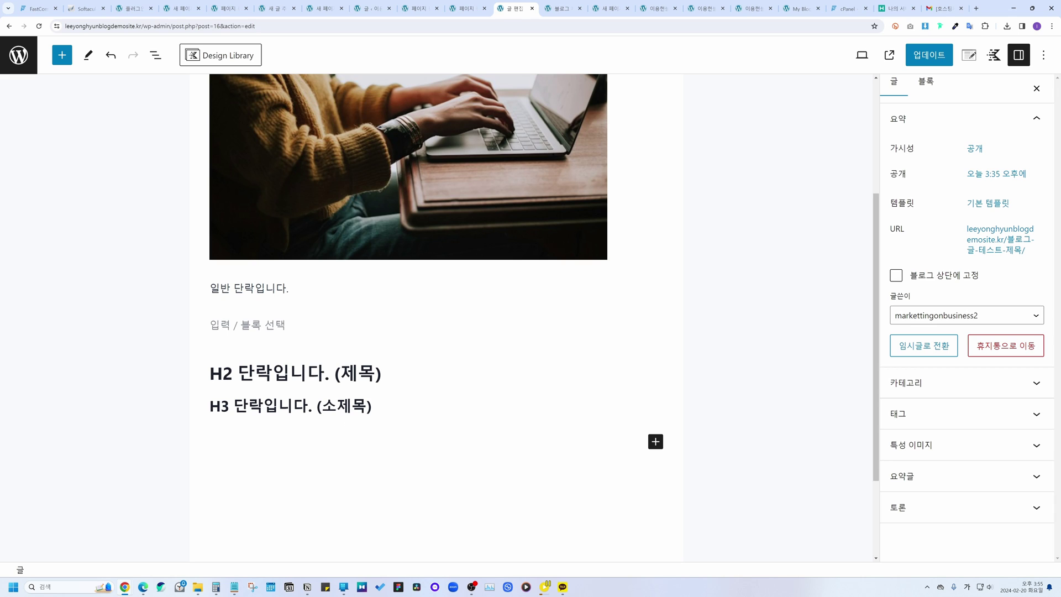
left_click(263, 407)
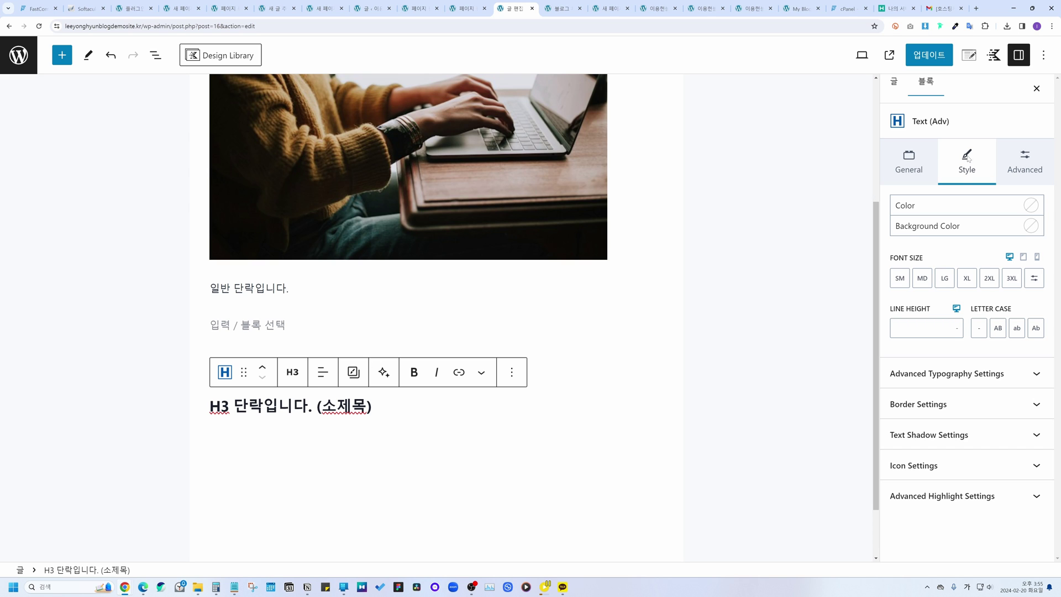
left_click(988, 279)
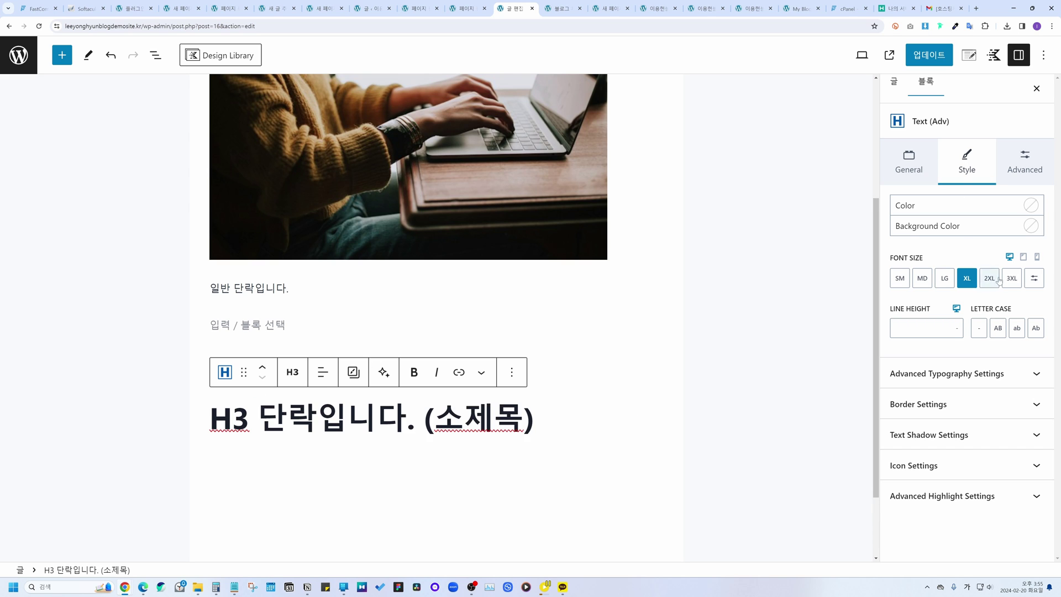
left_click(922, 278)
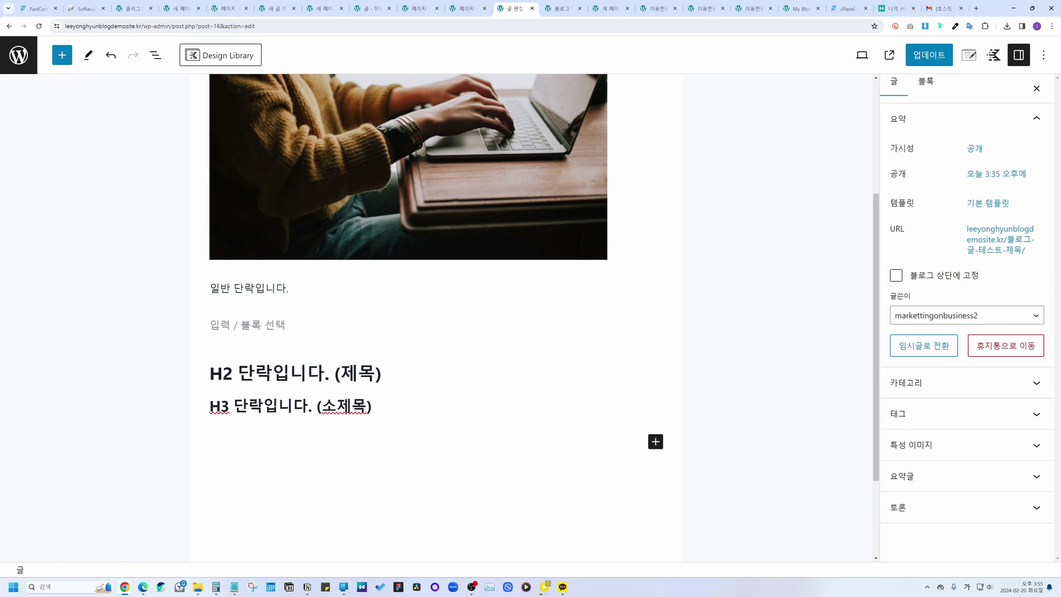
Step: Compare the H2 and H3 headings by selecting each, then deselect them
left_click(233, 373)
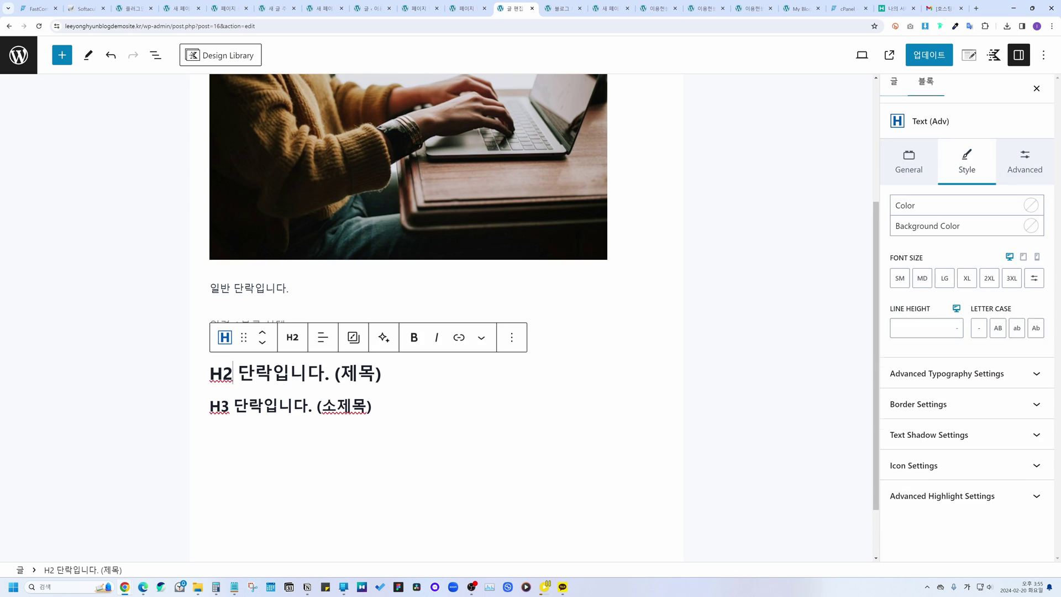
left_click_drag(233, 373, 210, 376)
left_click(304, 409)
scroll(303, 409, "up", 3)
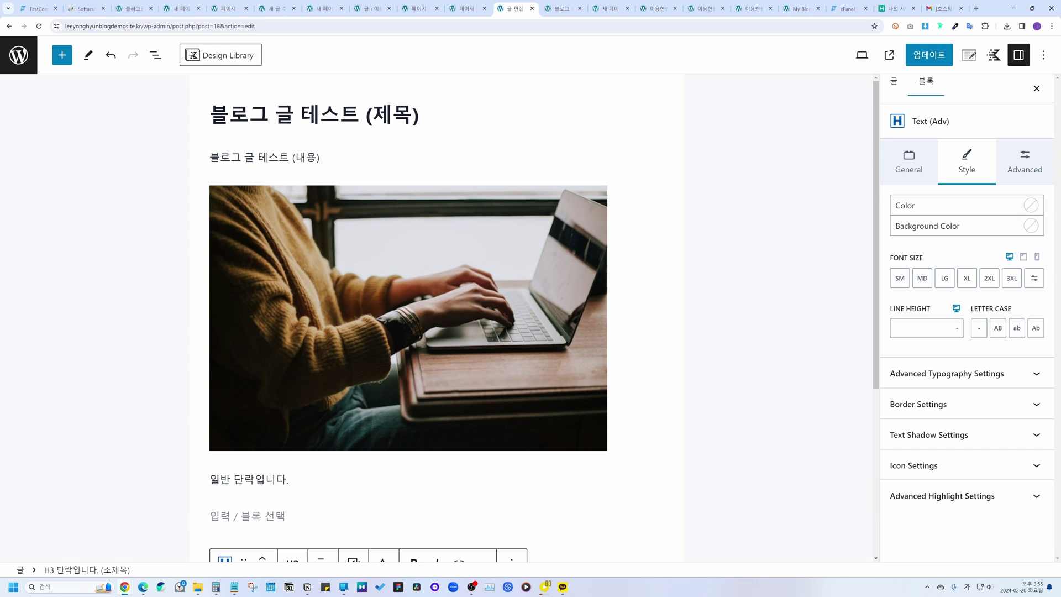
scroll(412, 230, "down", 4)
left_click(354, 465)
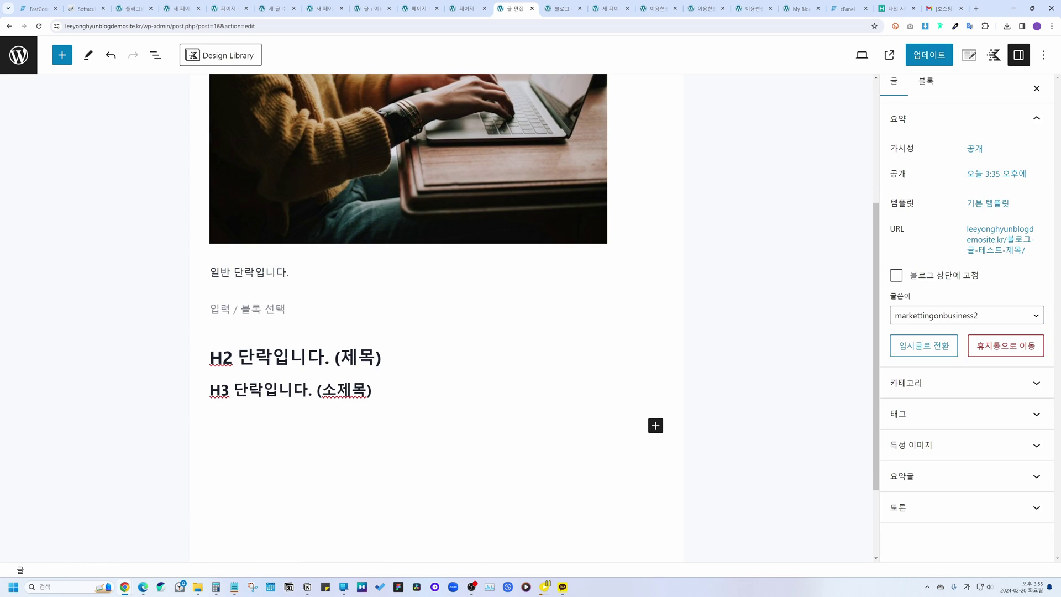
left_click(381, 357)
key("Return")
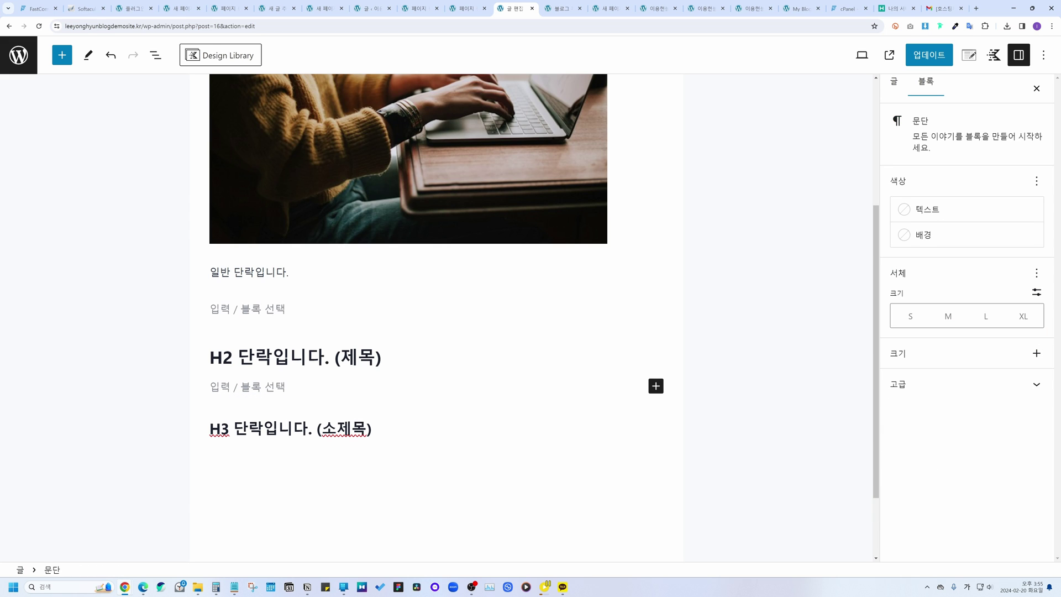
type("h2 내용입니다")
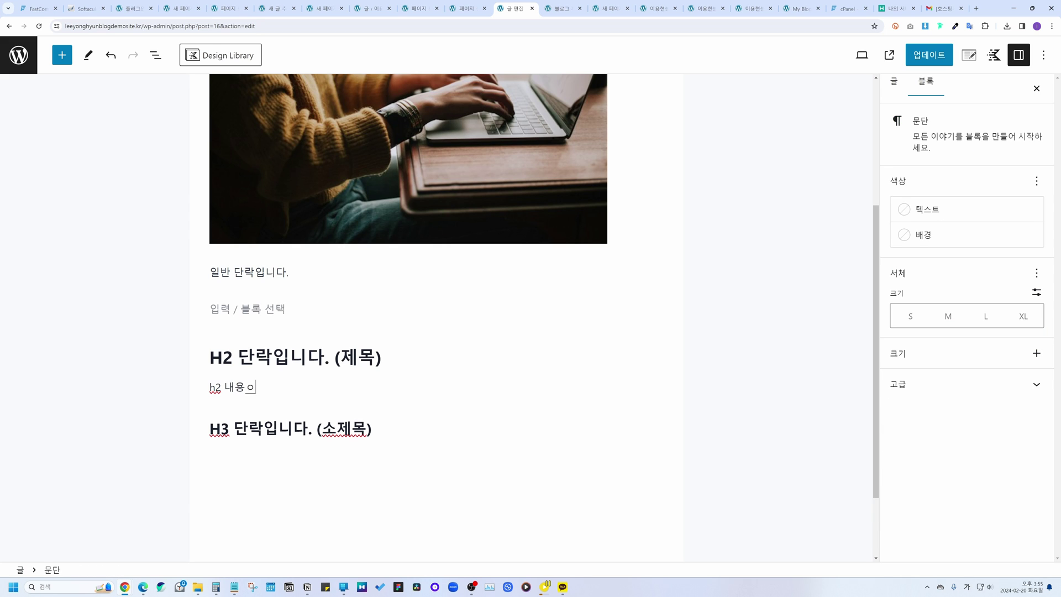
type(".")
key("Return")
left_click(356, 458)
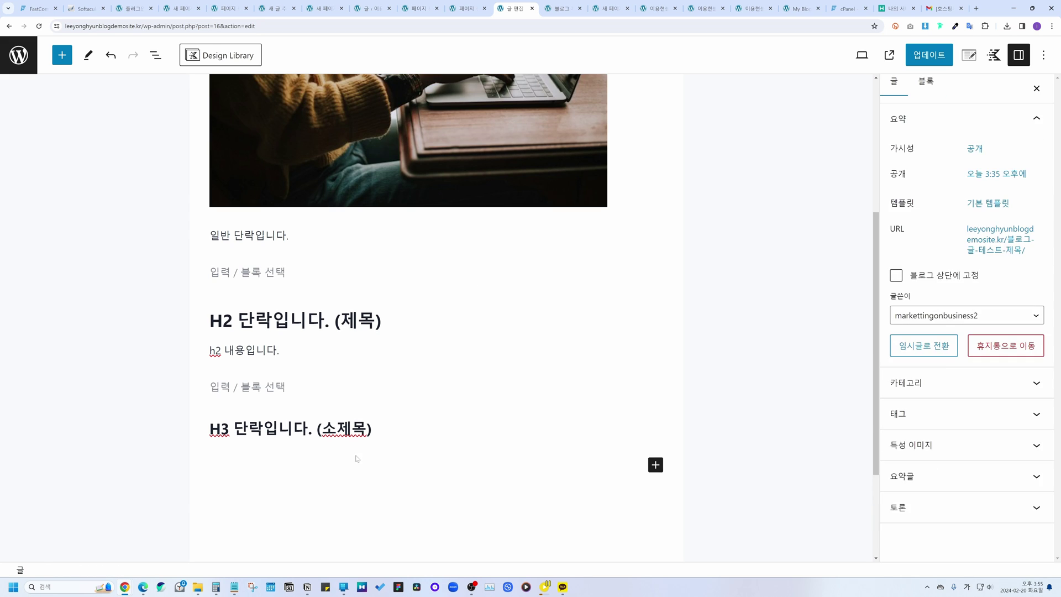
left_click(369, 429)
key("Return")
type("h3")
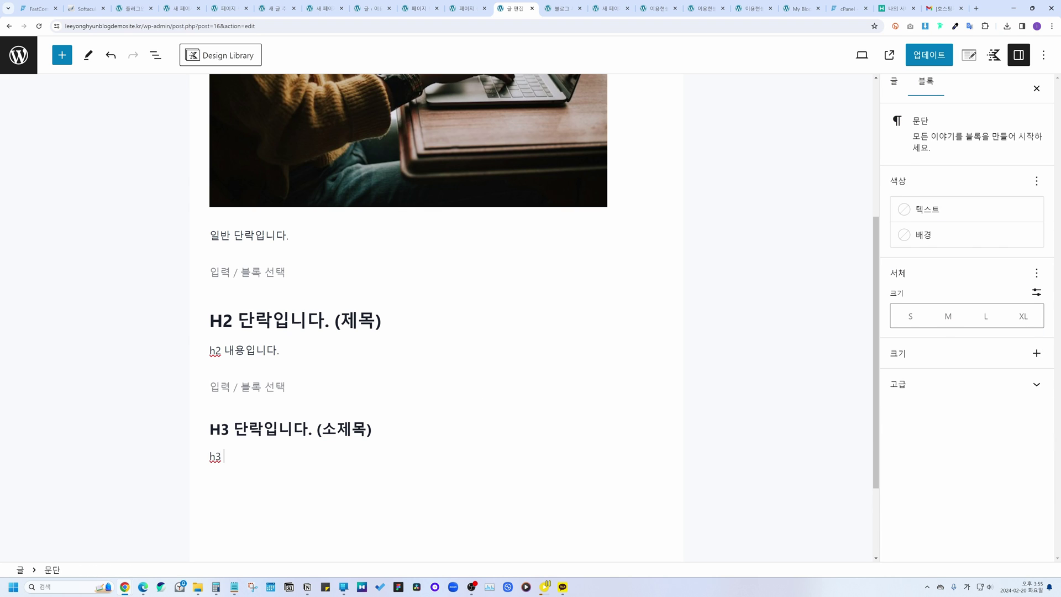
type(" 내용입니다.")
key("Return")
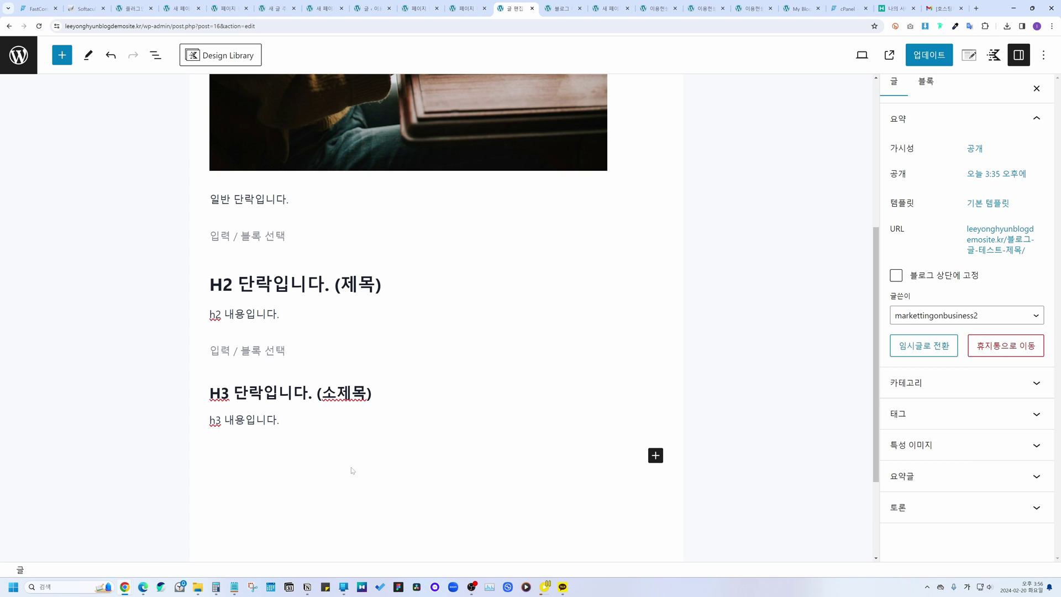
scroll(349, 436, "up", 5)
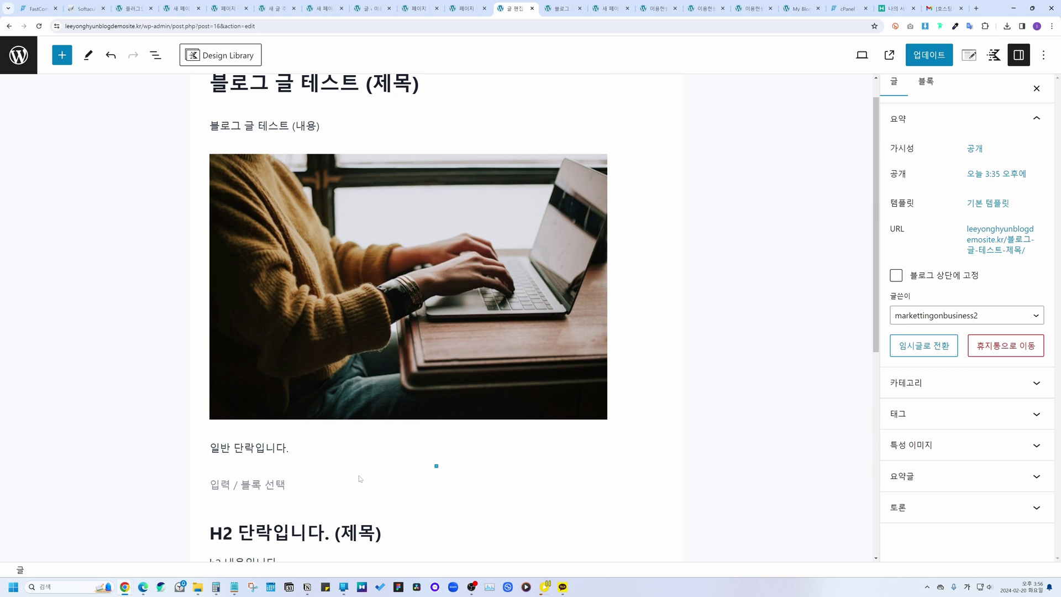
scroll(301, 303, "up", 1)
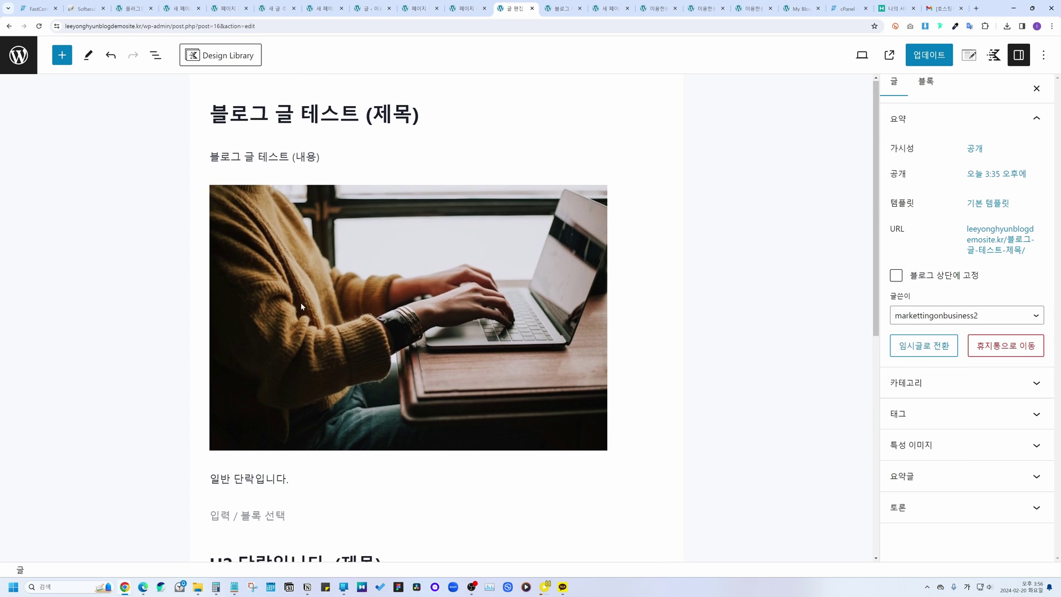
left_click(211, 157)
Step: Add blank lines under the title and drag in a Kadence Table of Contents block
key("Return")
key("Return")
key("Return")
key("Return")
key("Return")
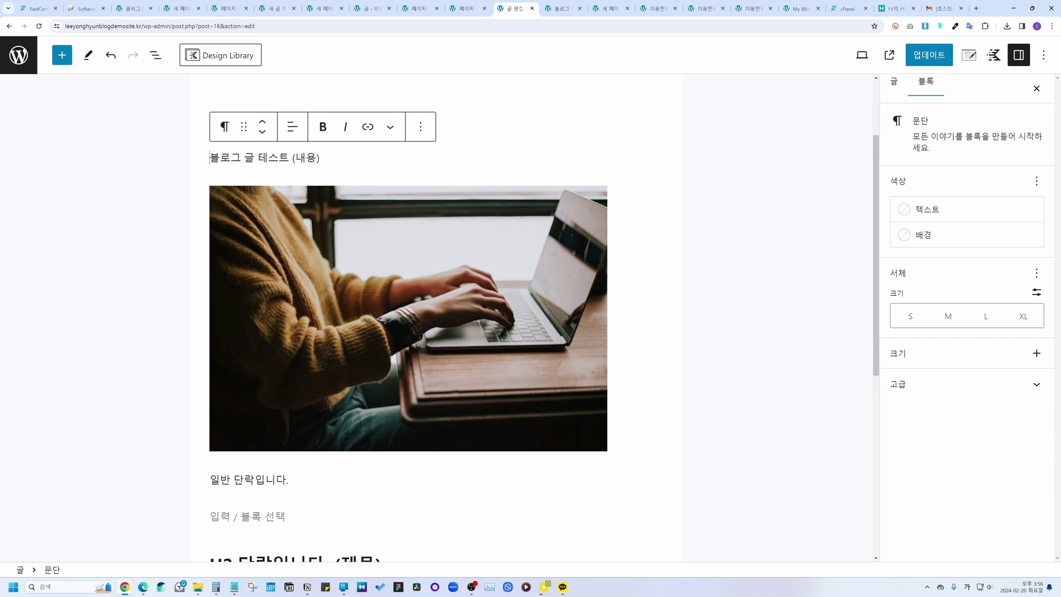
left_click(254, 181)
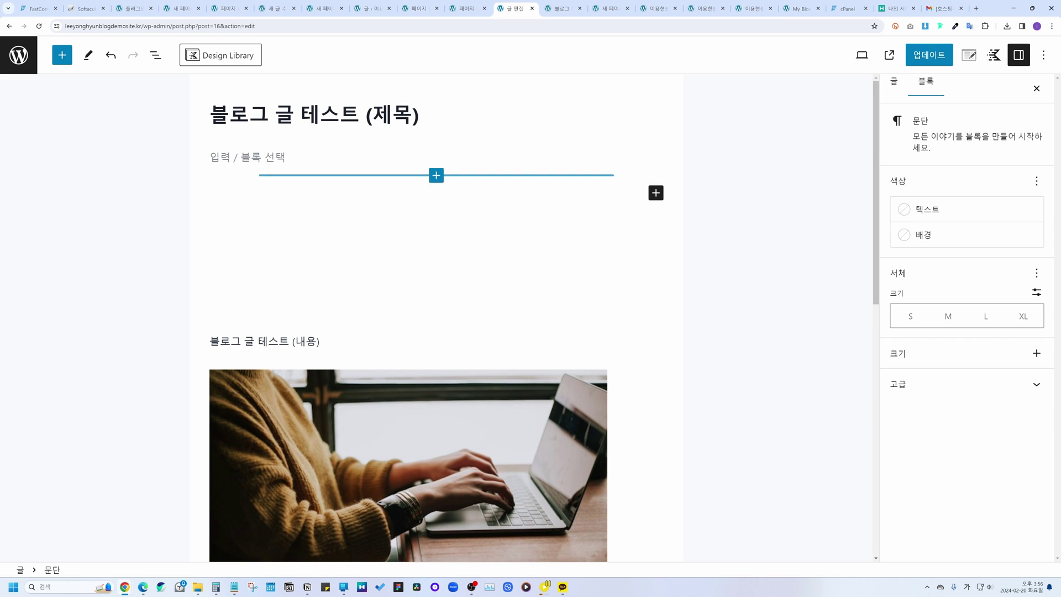
left_click(62, 54)
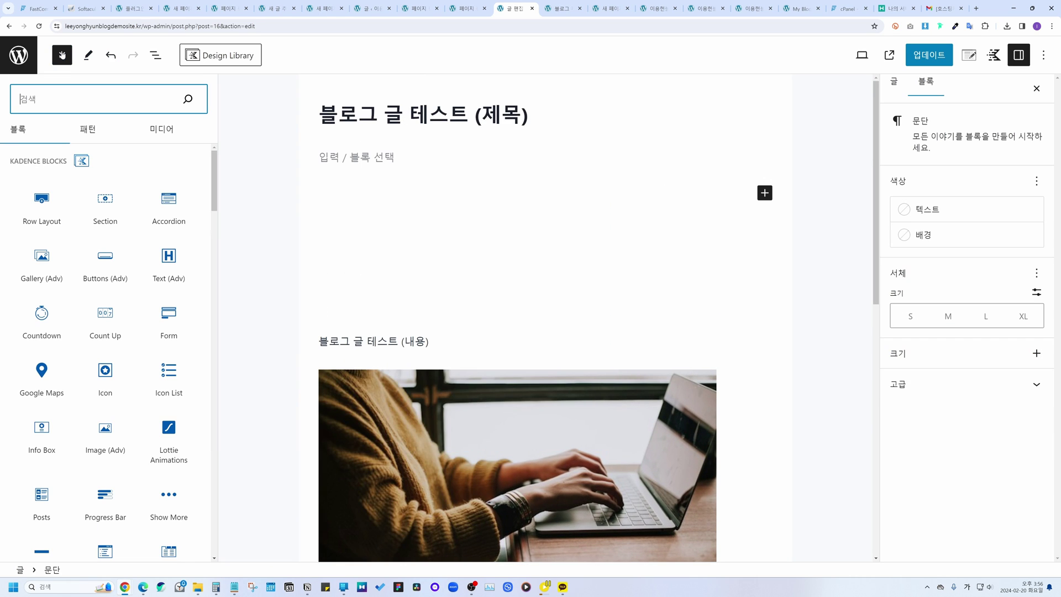
scroll(108, 434, "down", 2)
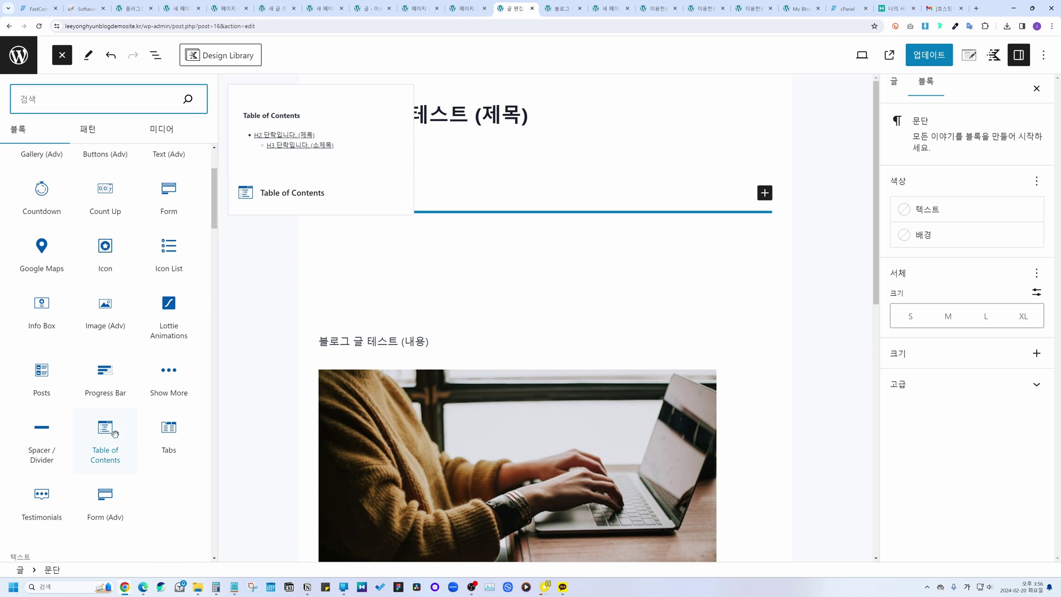
left_click_drag(113, 434, 340, 163)
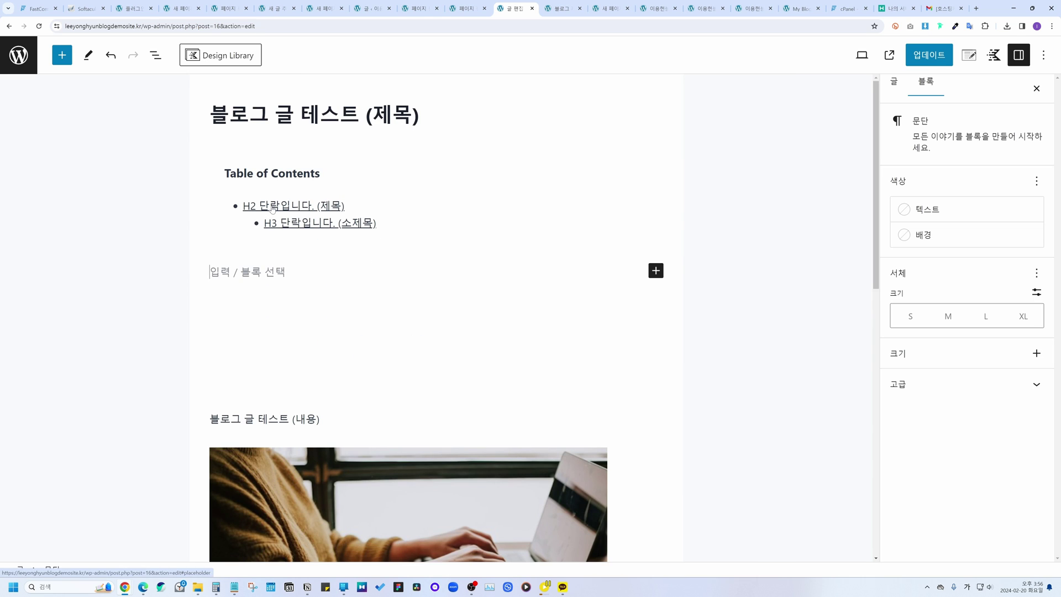
Step: Check the contents links against the H2 and H3 headings, then update the post
left_click(279, 222)
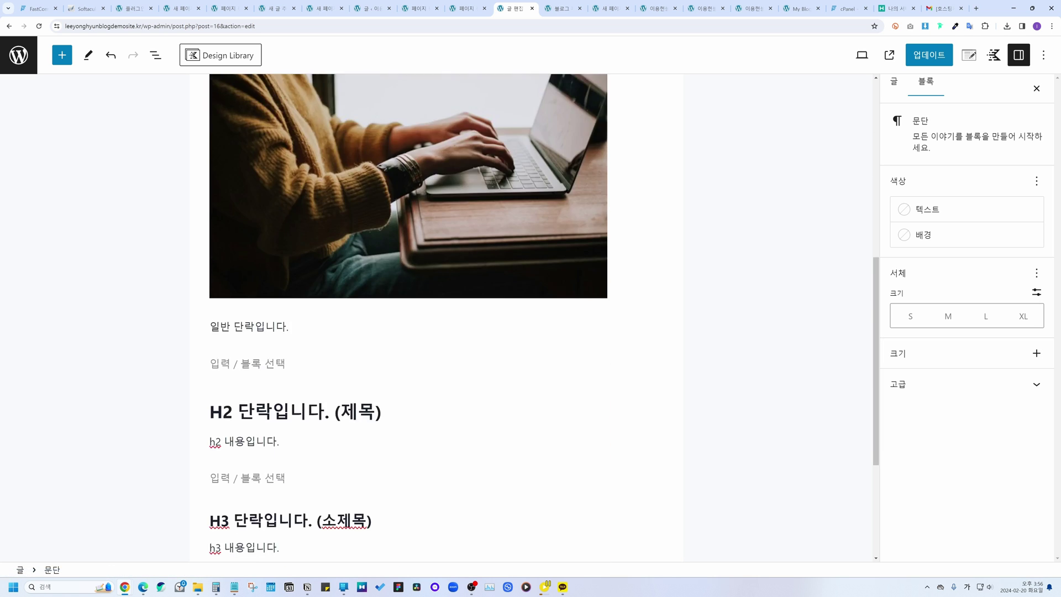
left_click(431, 459)
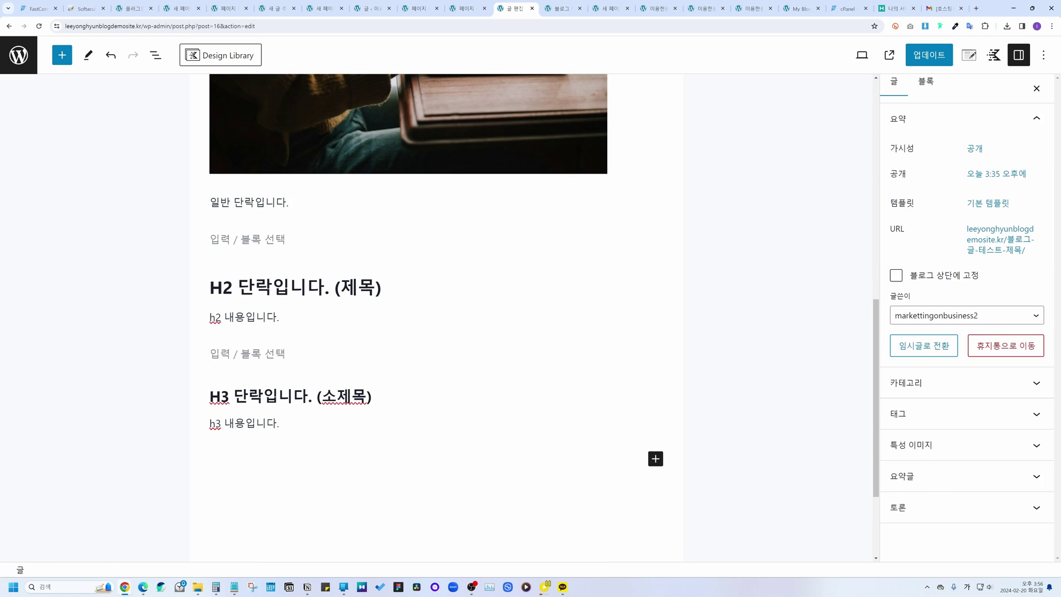
left_click(359, 287)
left_click(293, 396)
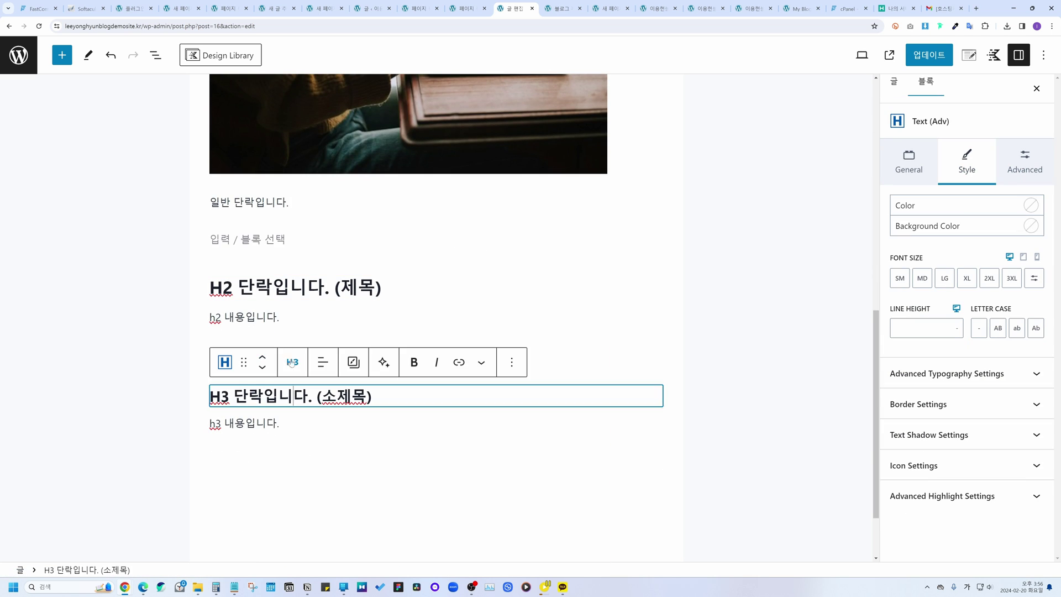
scroll(310, 310, "up", 10)
left_click(332, 269)
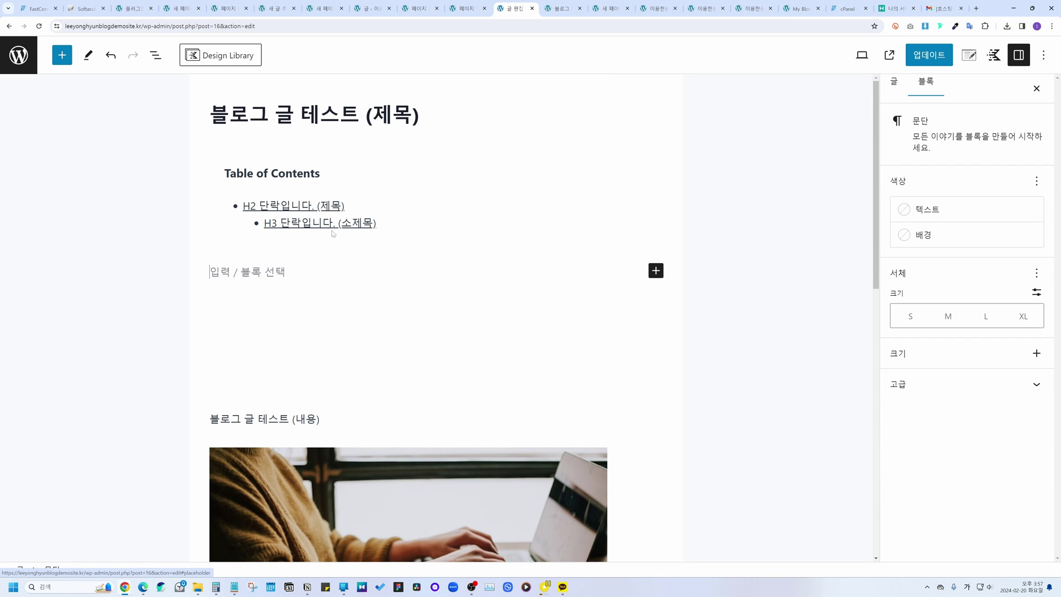
scroll(333, 235, "down", 6)
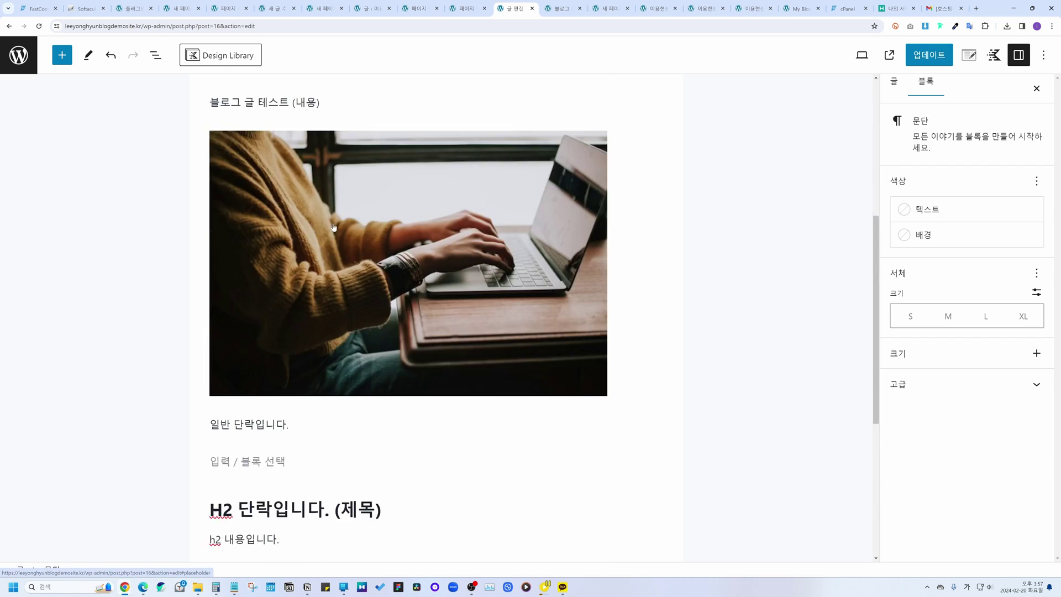
scroll(333, 235, "up", 5)
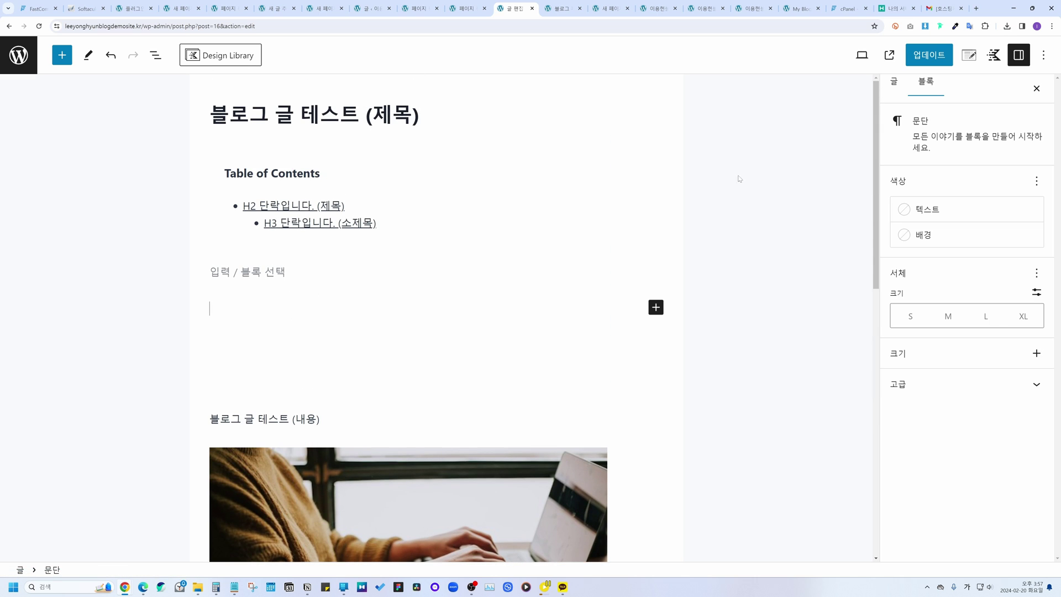
left_click(922, 57)
Step: View the live post, follow the H2 and H3 contents links, then return to the editor
left_click(873, 55)
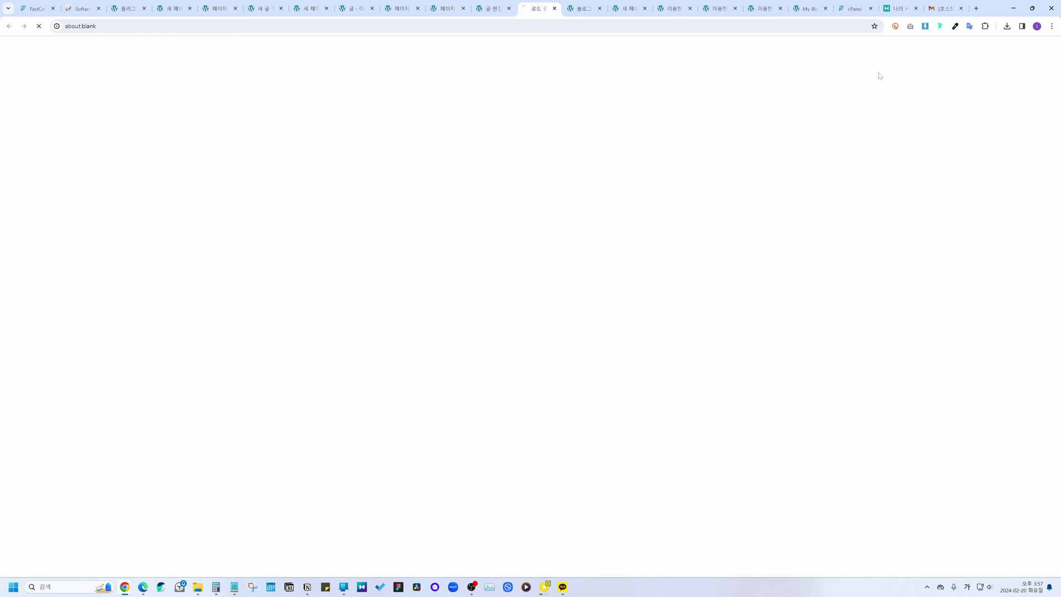
scroll(346, 166, "down", 3)
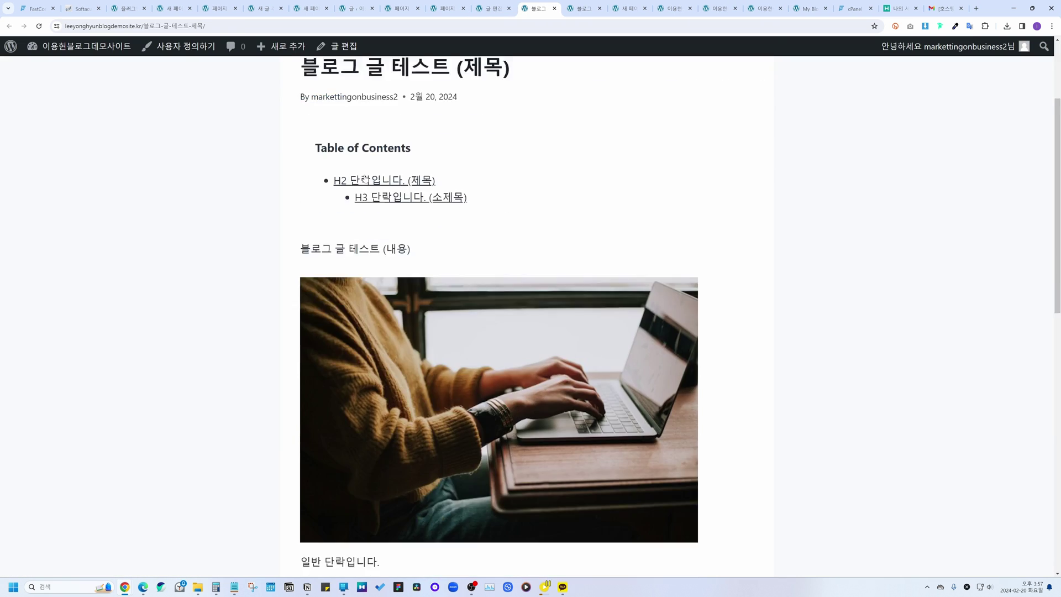
left_click(378, 157)
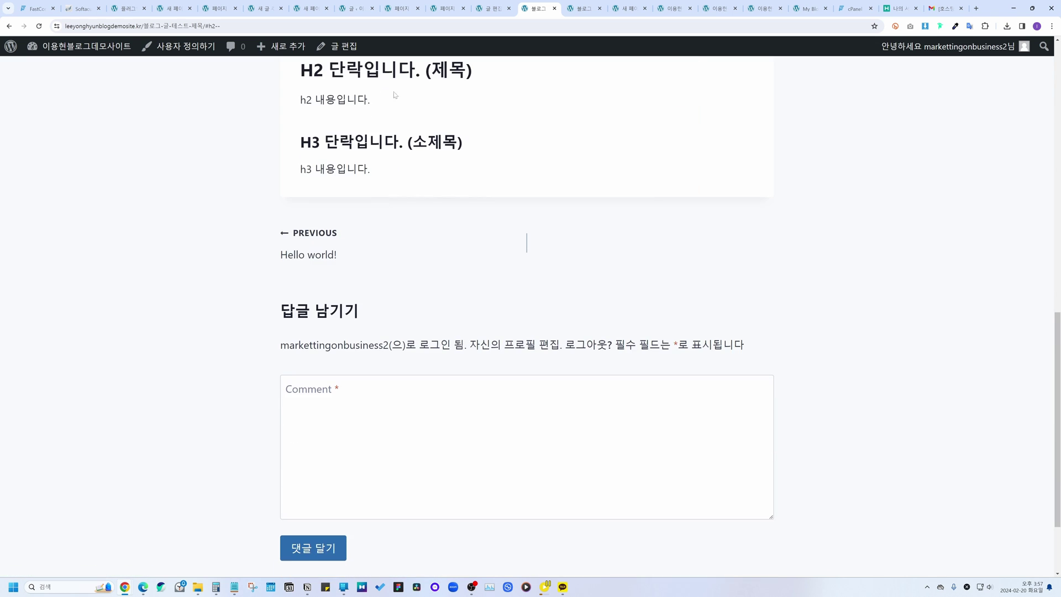
scroll(424, 265, "up", 15)
left_click(414, 326)
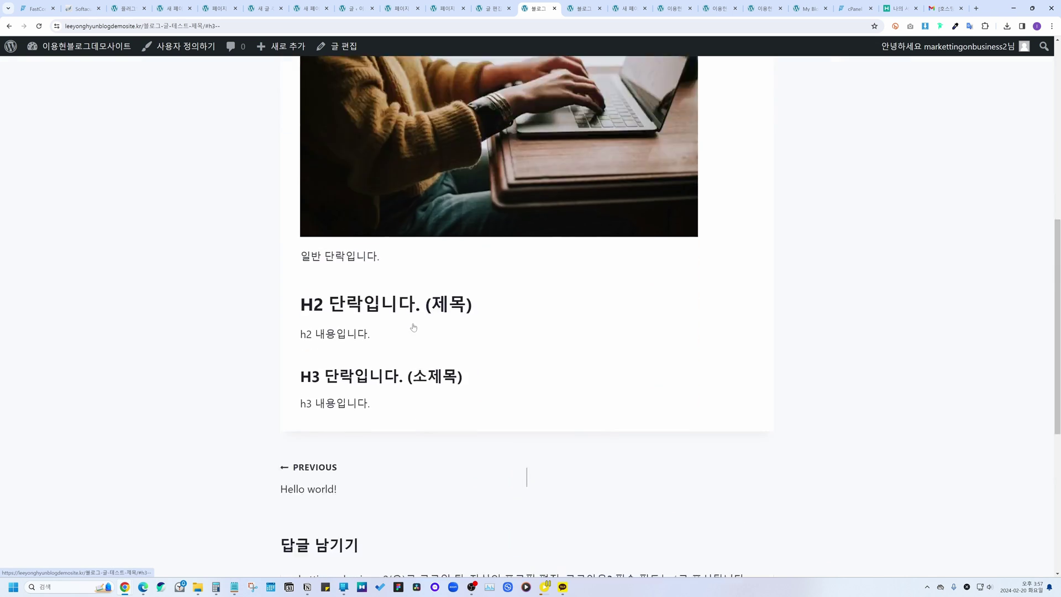
scroll(365, 93, "up", 6)
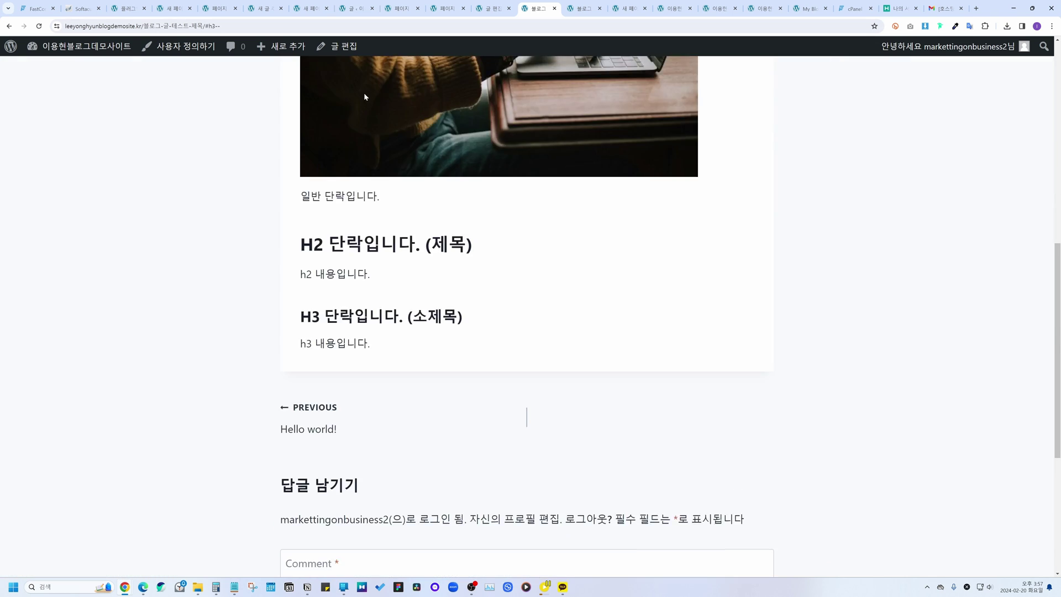
scroll(468, 251, "down", 4)
scroll(468, 251, "up", 8)
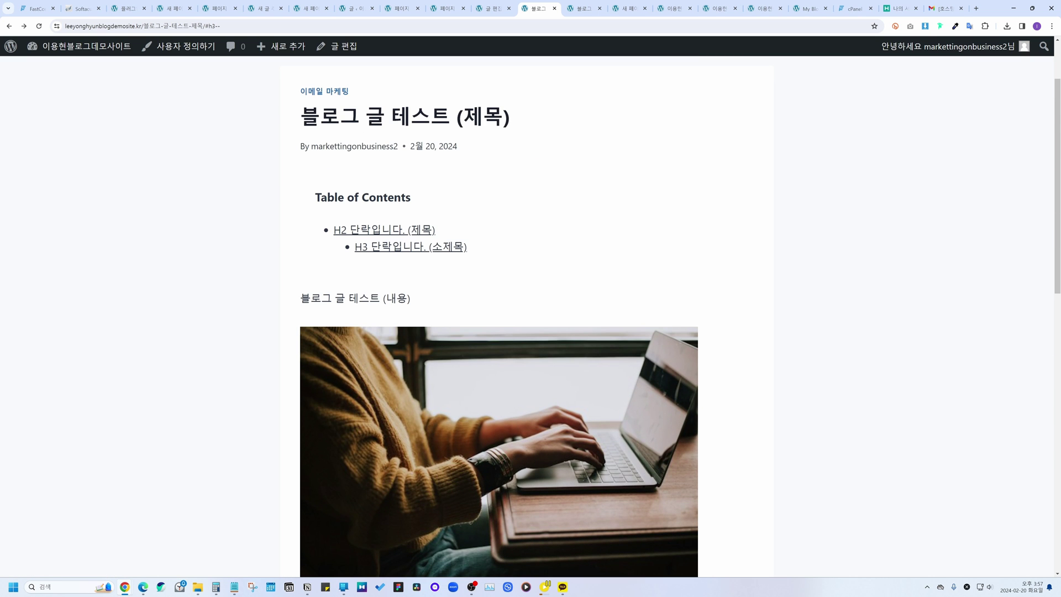
left_click(337, 46)
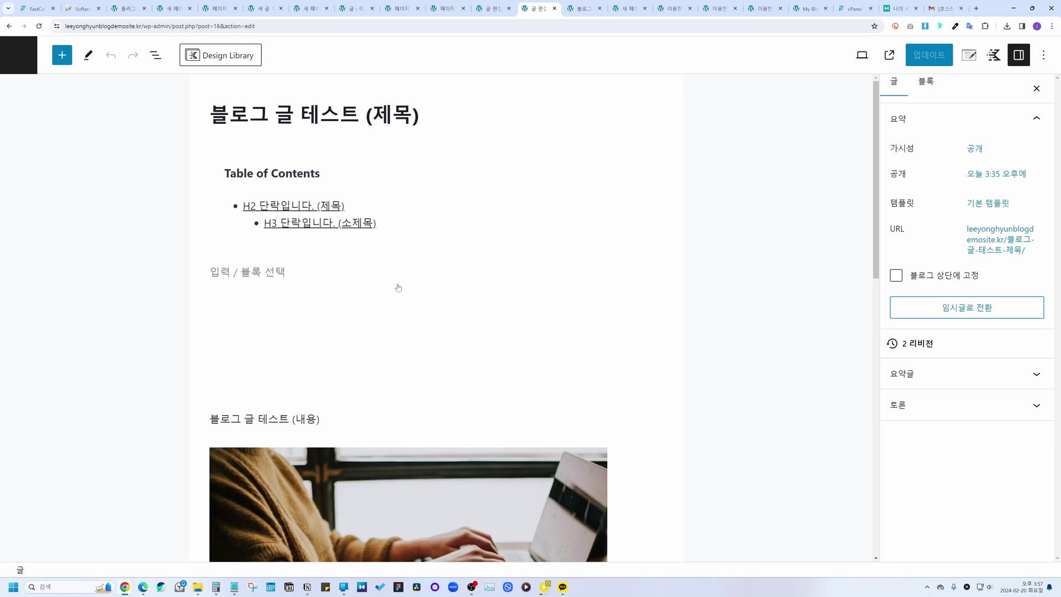
Step: Add an empty paragraph below the H3 subheading's text
scroll(398, 288, "down", 12)
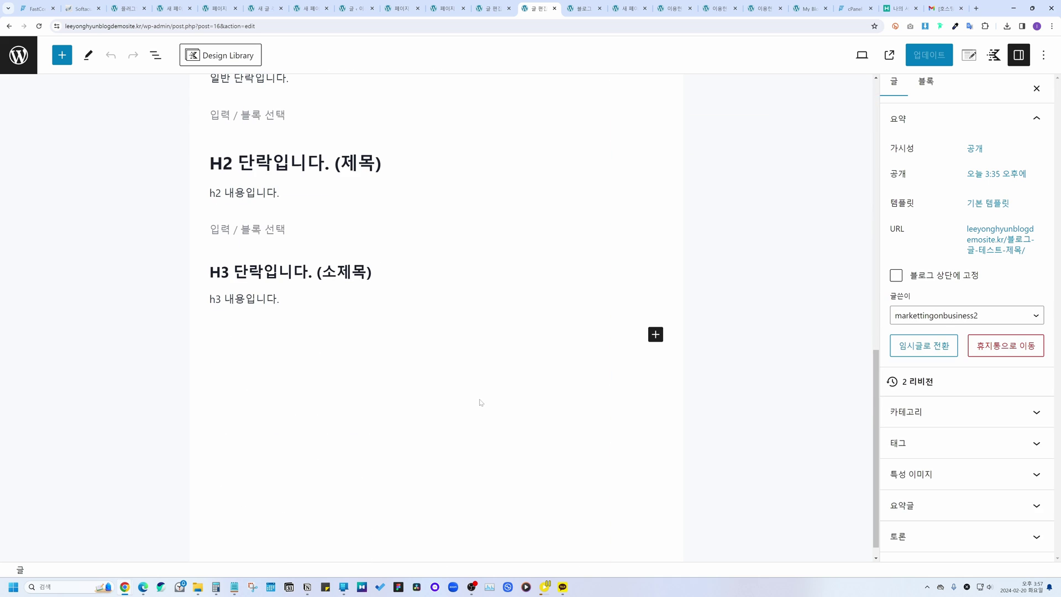
left_click(271, 289)
scroll(271, 298, "up", 10)
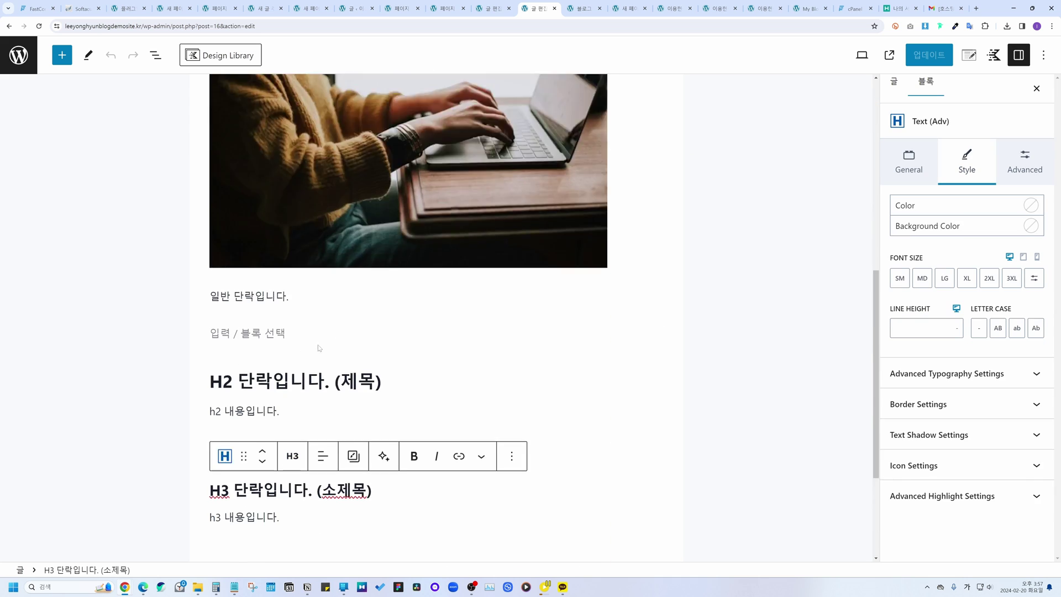
scroll(374, 261, "up", 3)
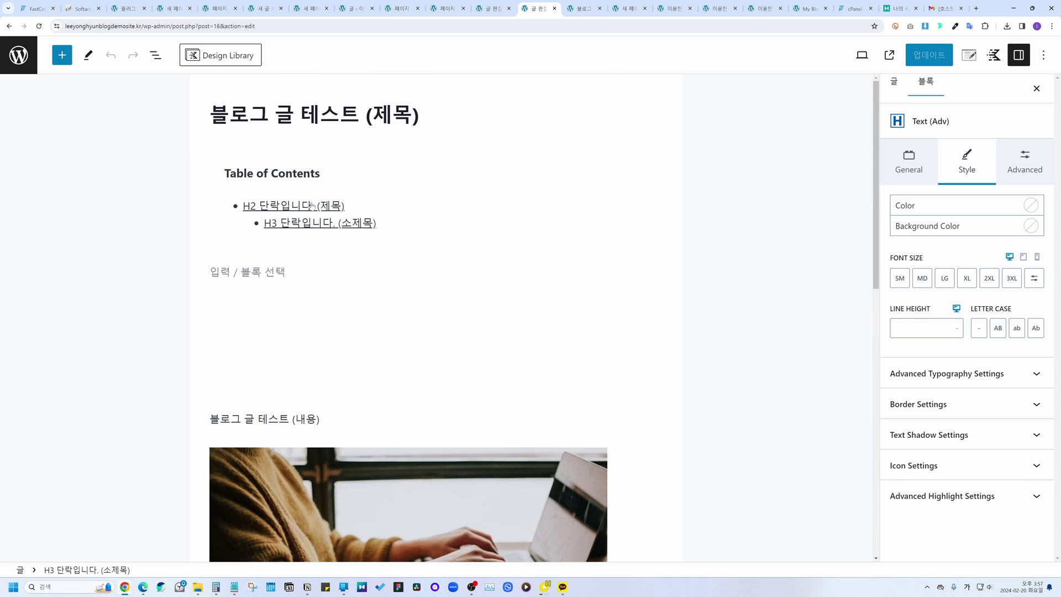
scroll(349, 257, "down", 1)
scroll(409, 318, "down", 10)
key("Escape")
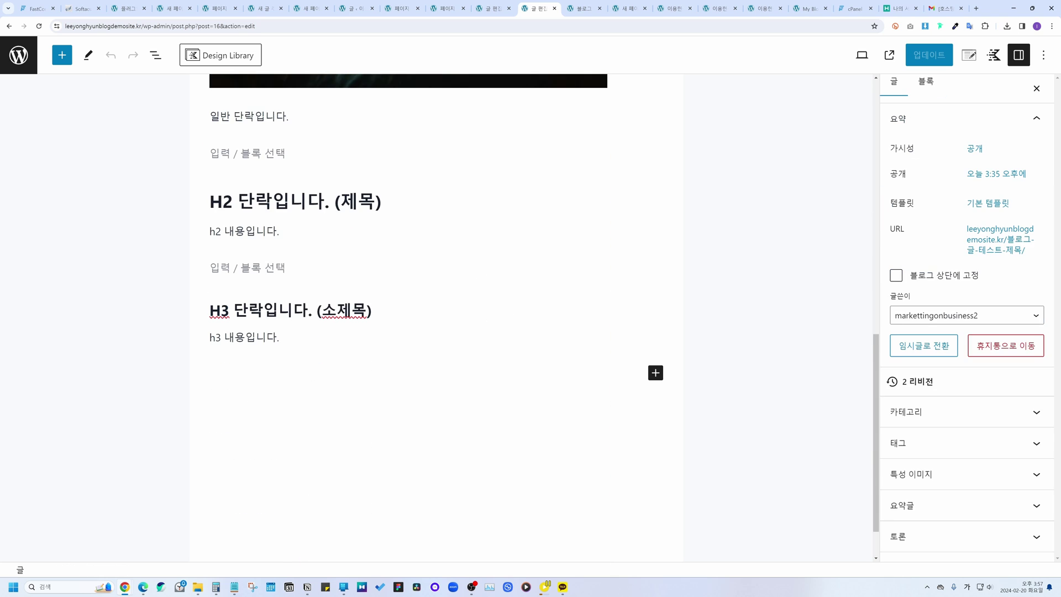
left_click(210, 373)
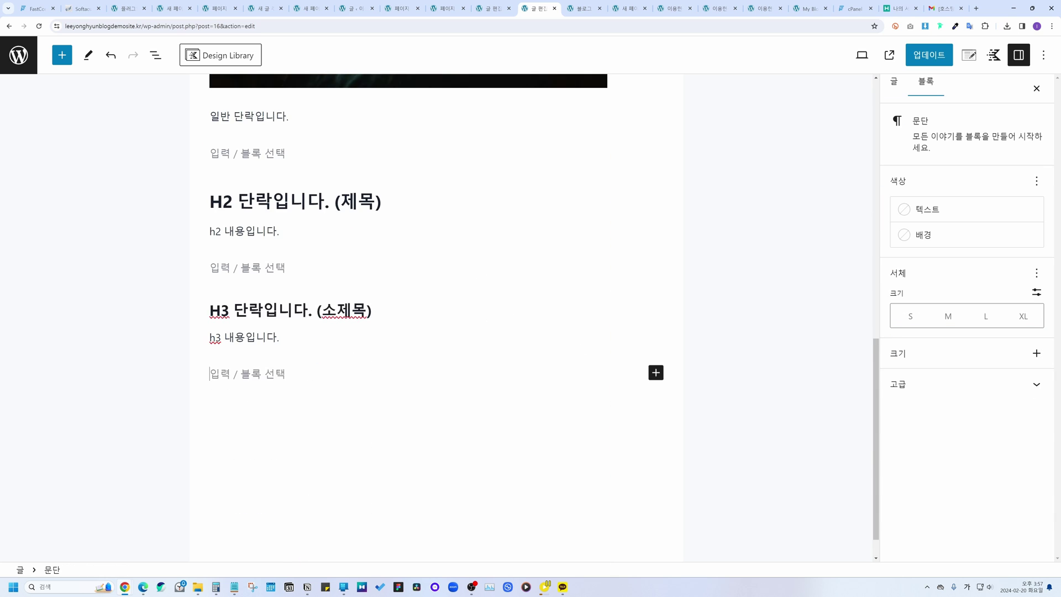
scroll(210, 373, "down", 1)
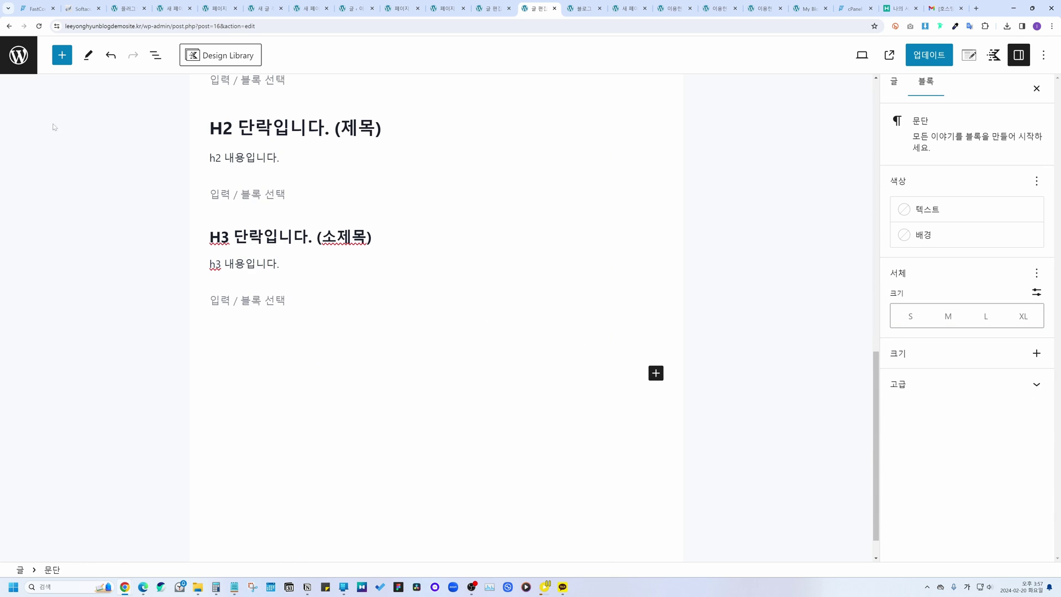
Step: Drag a Kadence Accordion block into that spot, bringing up its initial style picker
left_click(62, 58)
mouse_move(178, 206)
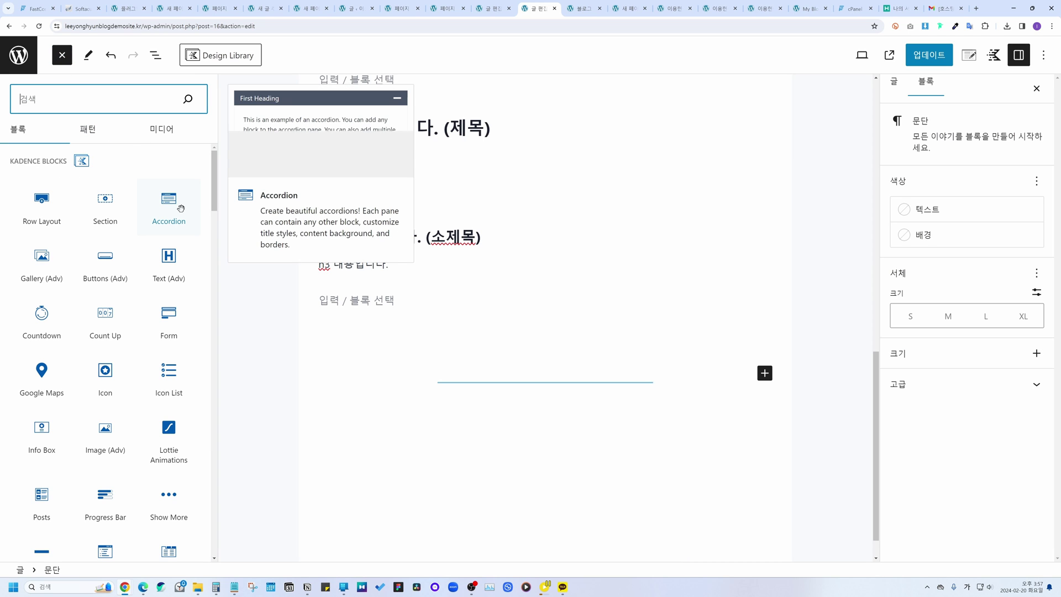
left_click_drag(162, 209, 347, 373)
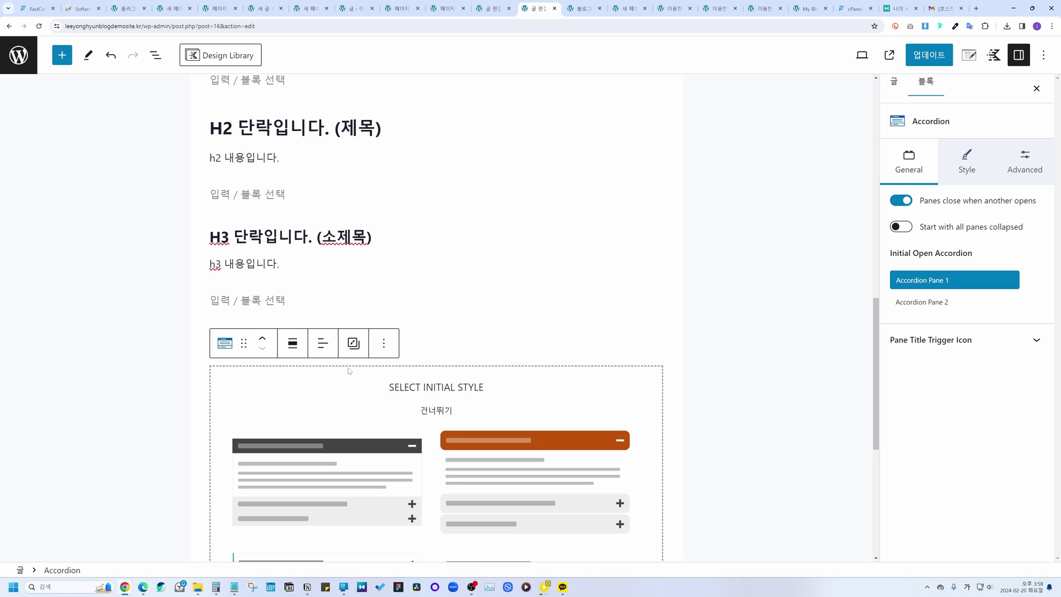
scroll(324, 275, "down", 2)
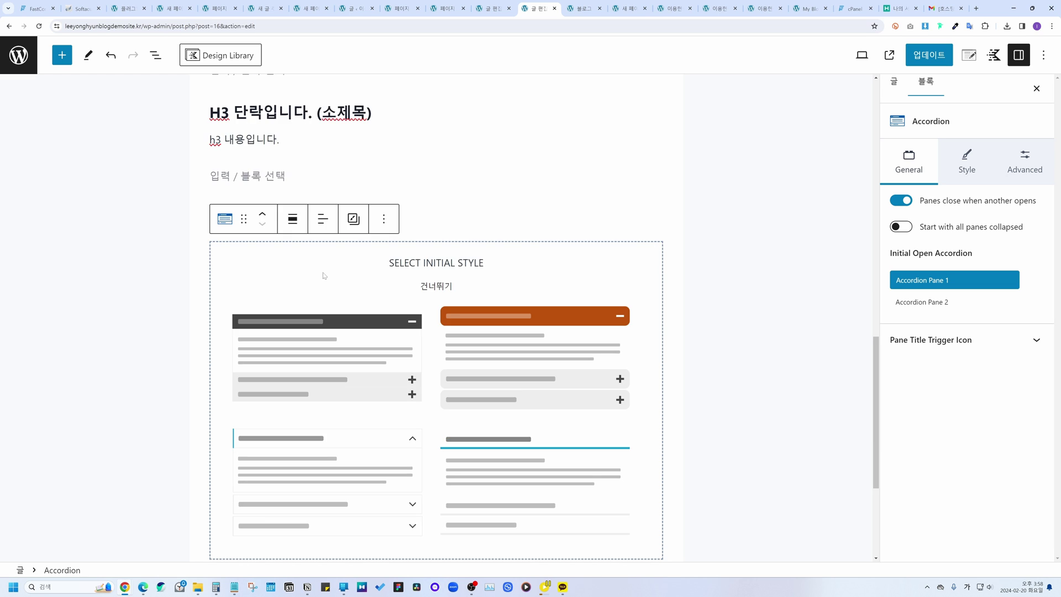
scroll(363, 481, "down", 3)
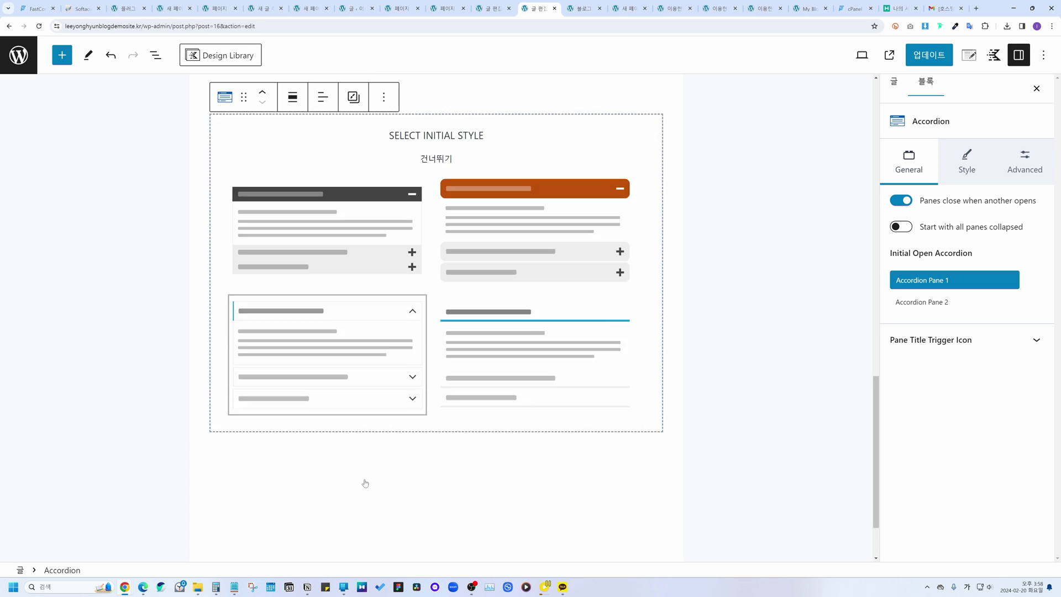
Step: Use the chevron style, title pane one '자주 묻는 질문 1번' with answer paragraph '자주 묻는 질문 내용 1번'
left_click(349, 335)
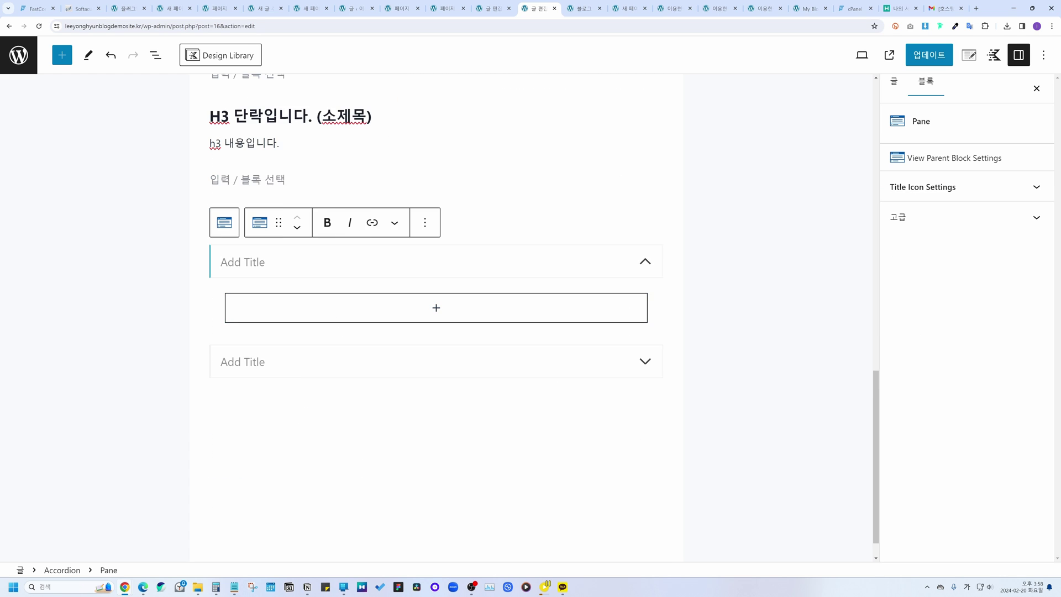
type("자주 묻느")
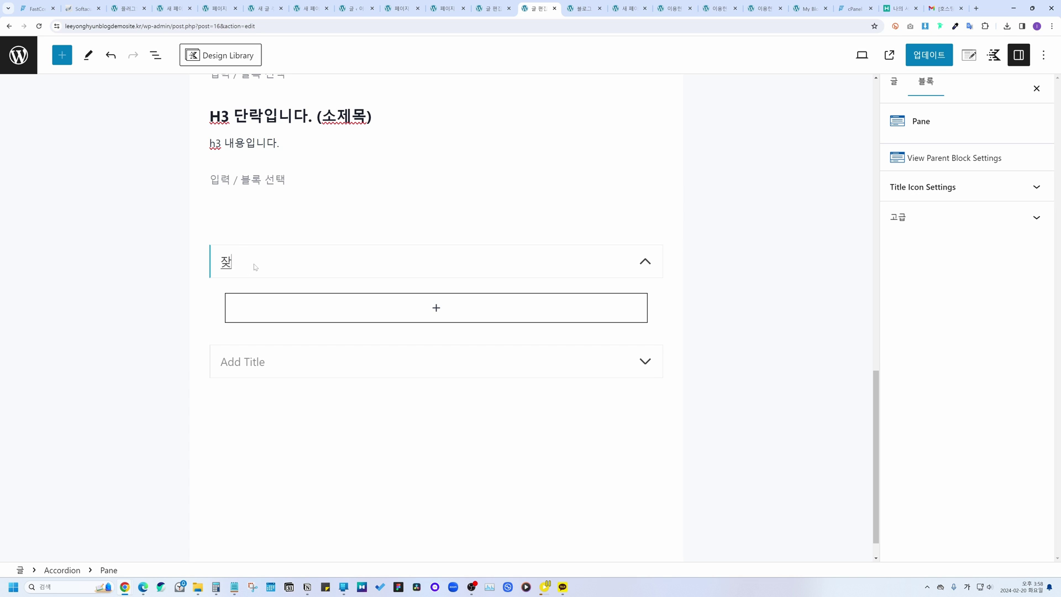
type("ㄴ 질문 1번")
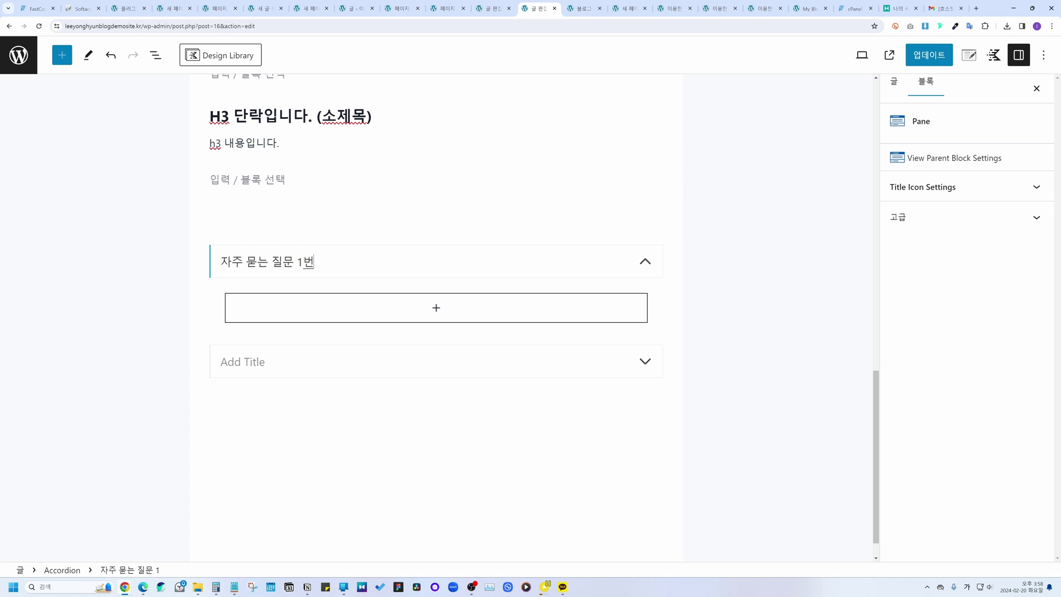
left_click(427, 319)
left_click(440, 406)
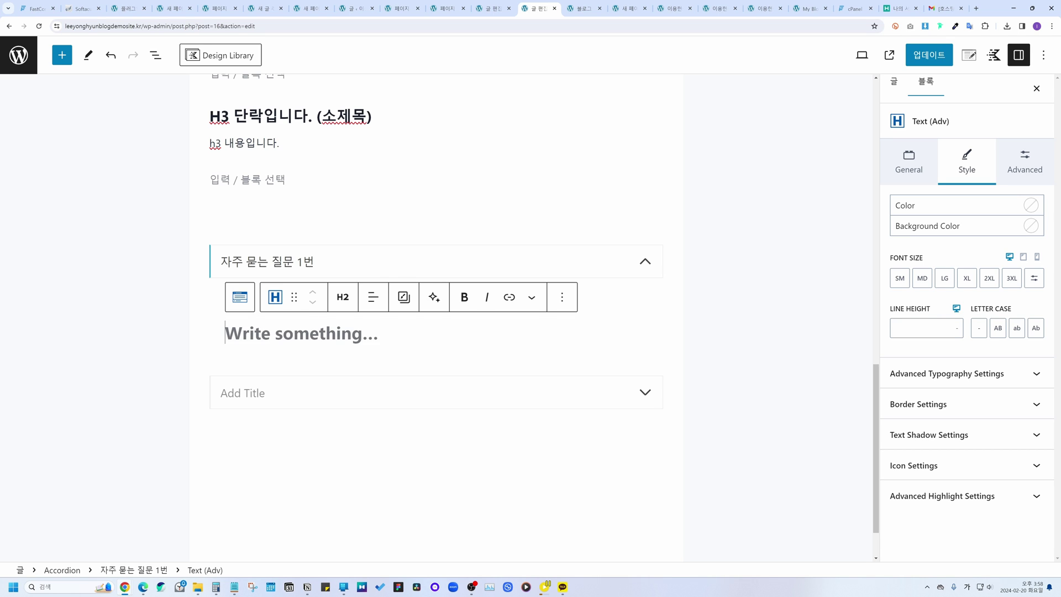
type("자주 묻는")
type(" 질문 내용 1ㅂ")
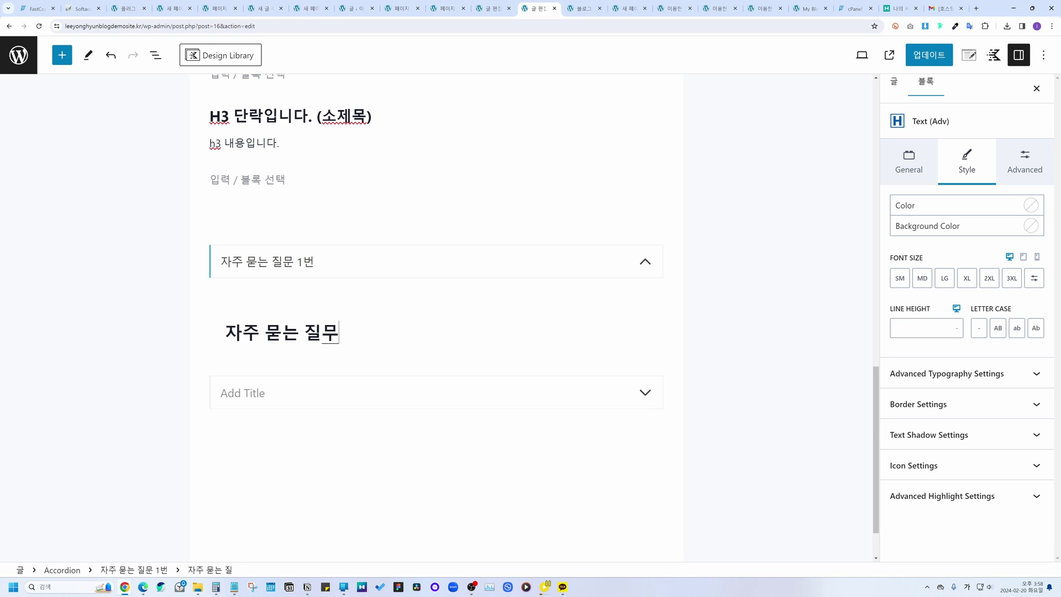
type("ㅓㄴ")
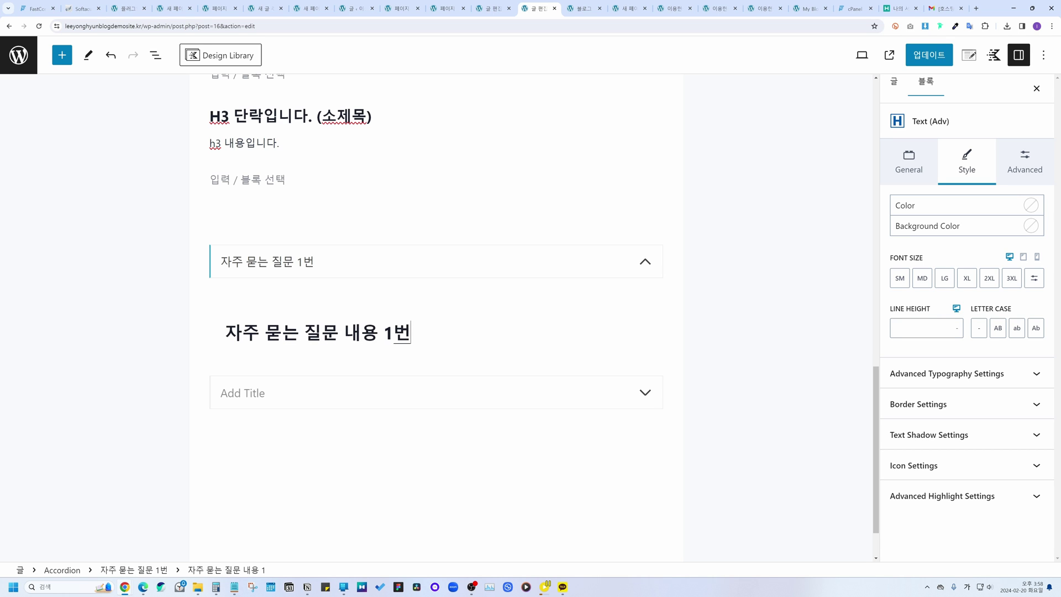
key("ctrl+a")
left_click(343, 298)
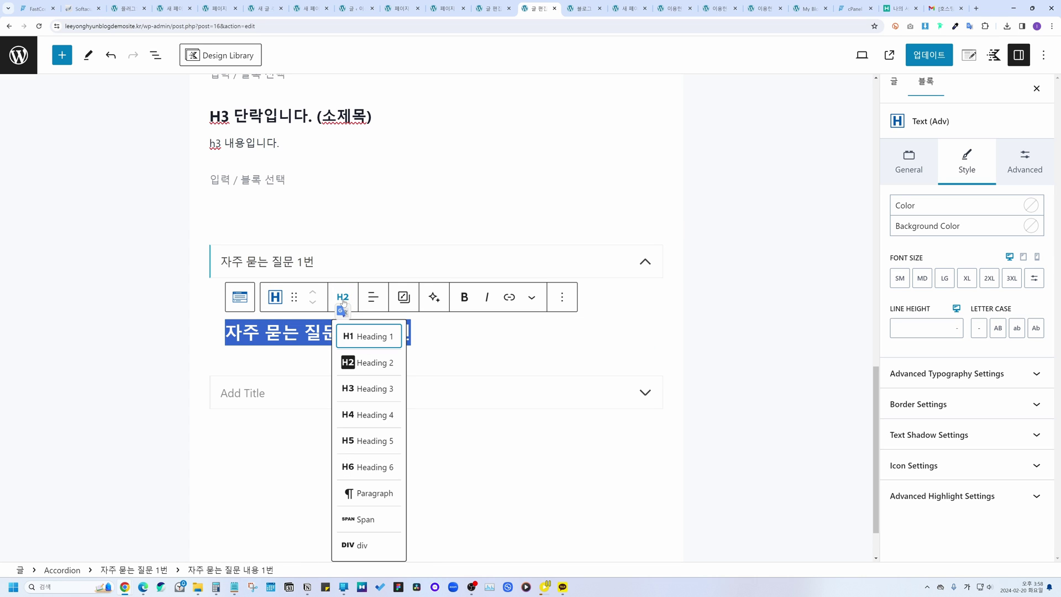
left_click(369, 493)
left_click(244, 346)
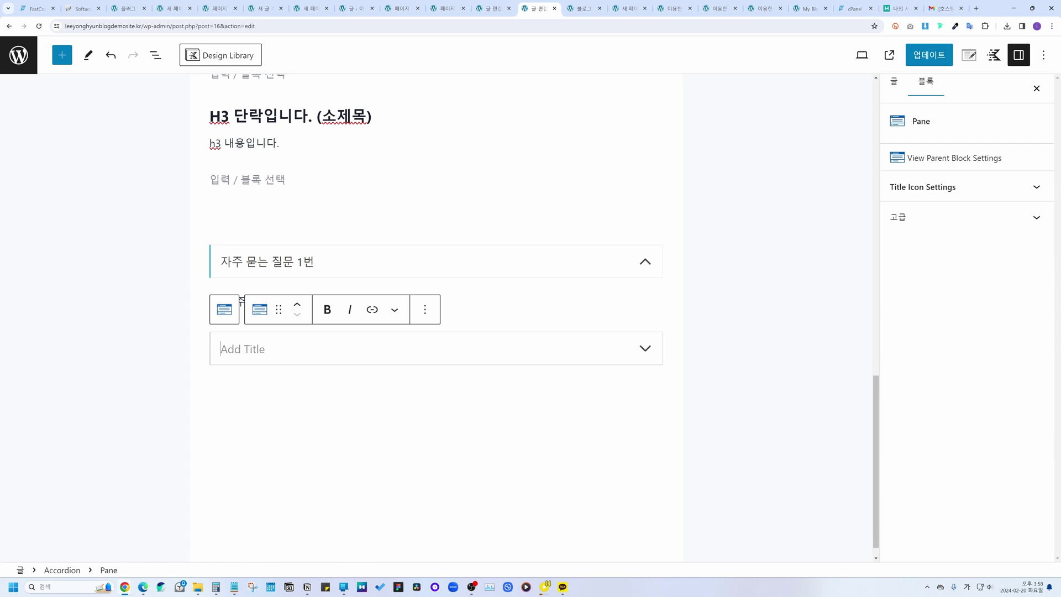
Step: Title the second pane '자주 묻는 질문 2번' and add an Image (Adv) block inside it
type("자주 묻는 질문 2번")
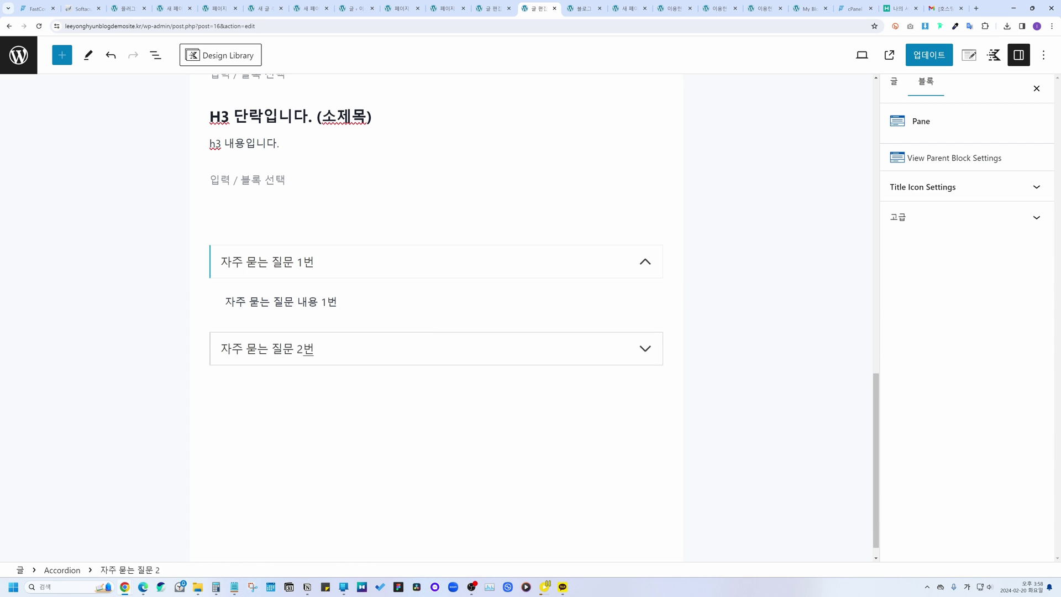
left_click(620, 346)
left_click(396, 398)
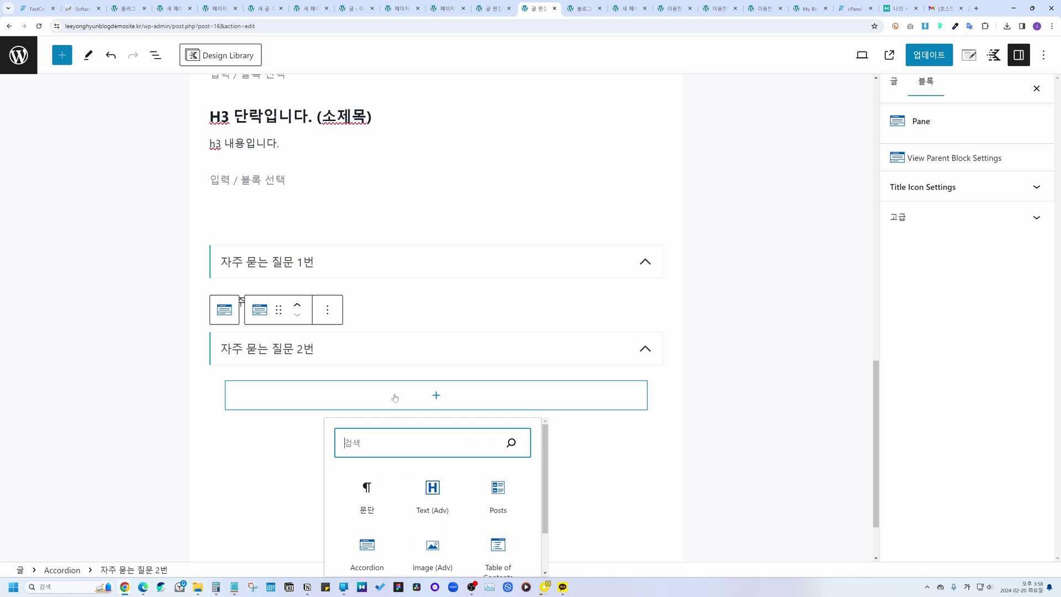
scroll(433, 308, "down", 2)
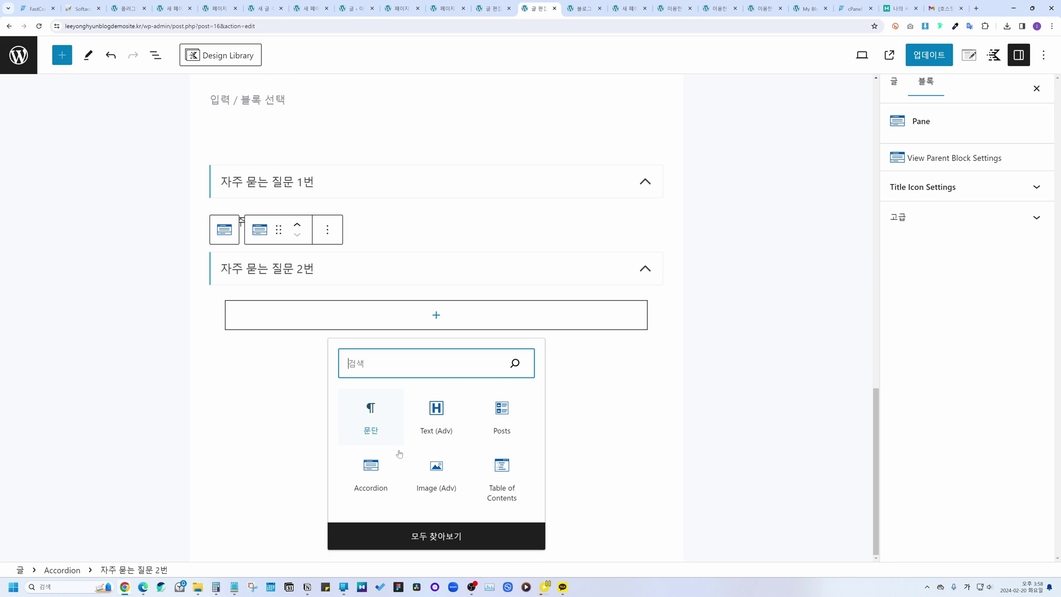
left_click(440, 488)
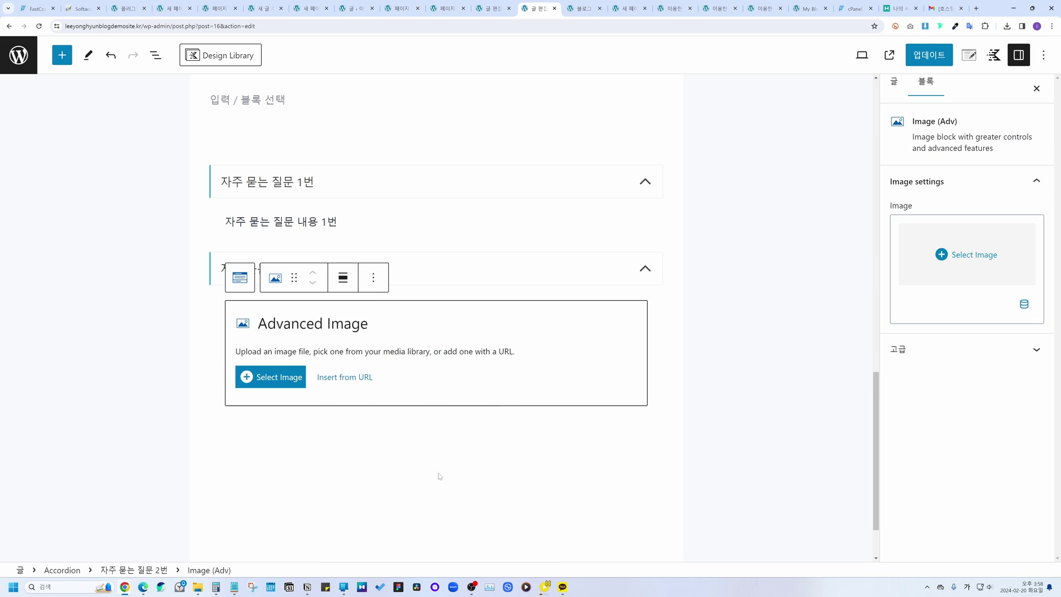
Step: Insert the laptop photo from the Media Library, update the post and view it live
left_click(287, 378)
left_click(66, 184)
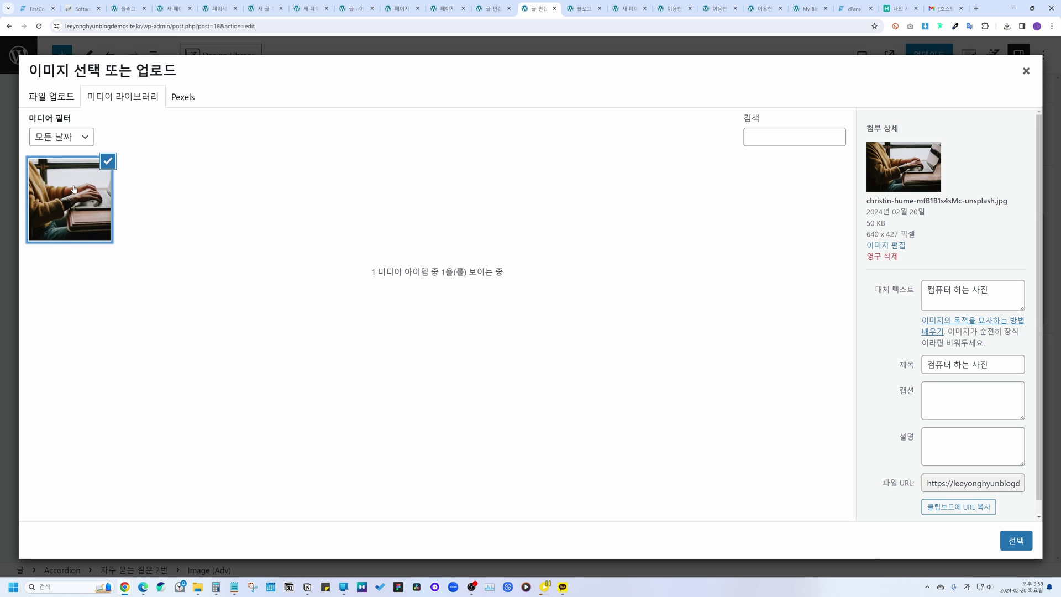
left_click(1016, 541)
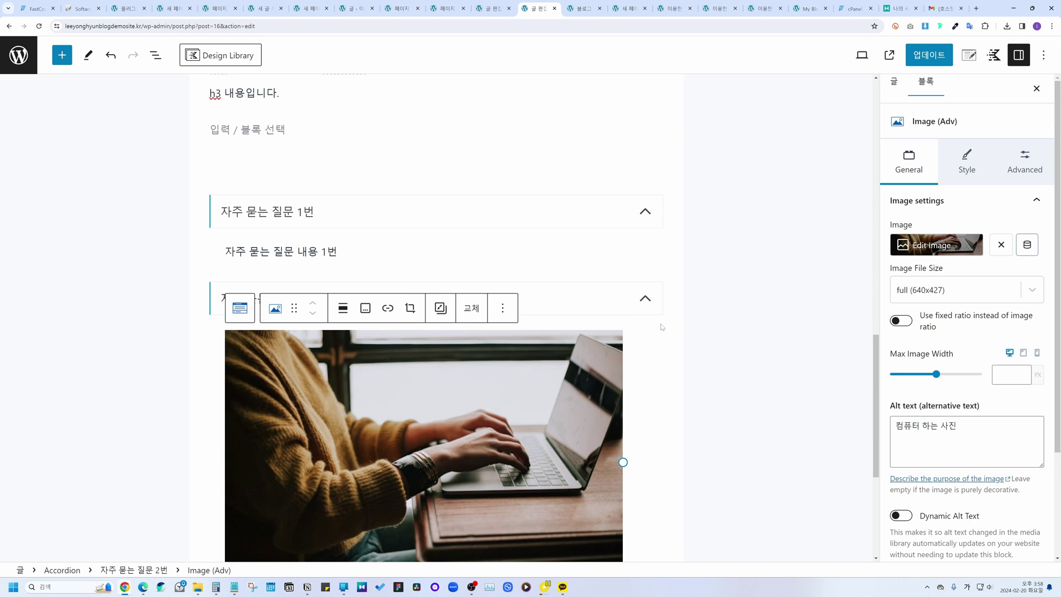
left_click(759, 169)
left_click(915, 56)
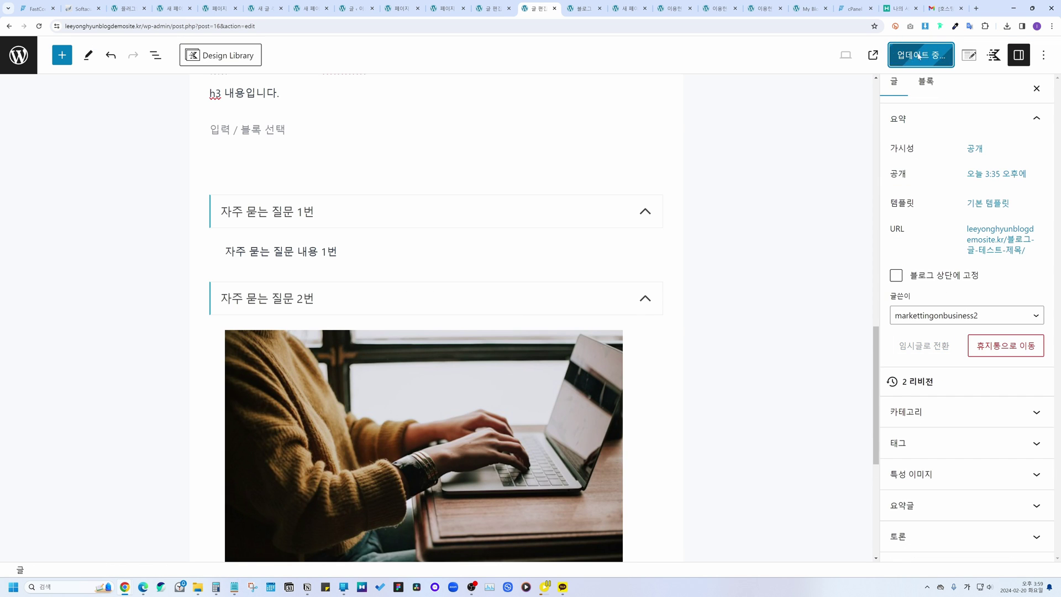
left_click(890, 56)
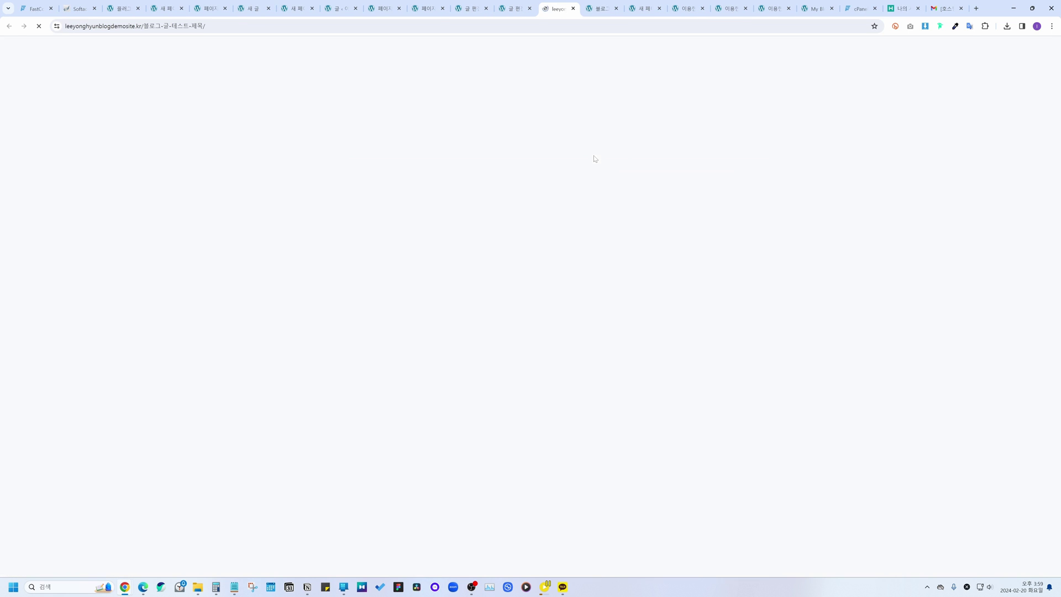
scroll(594, 158, "down", 8)
scroll(594, 158, "down", 3)
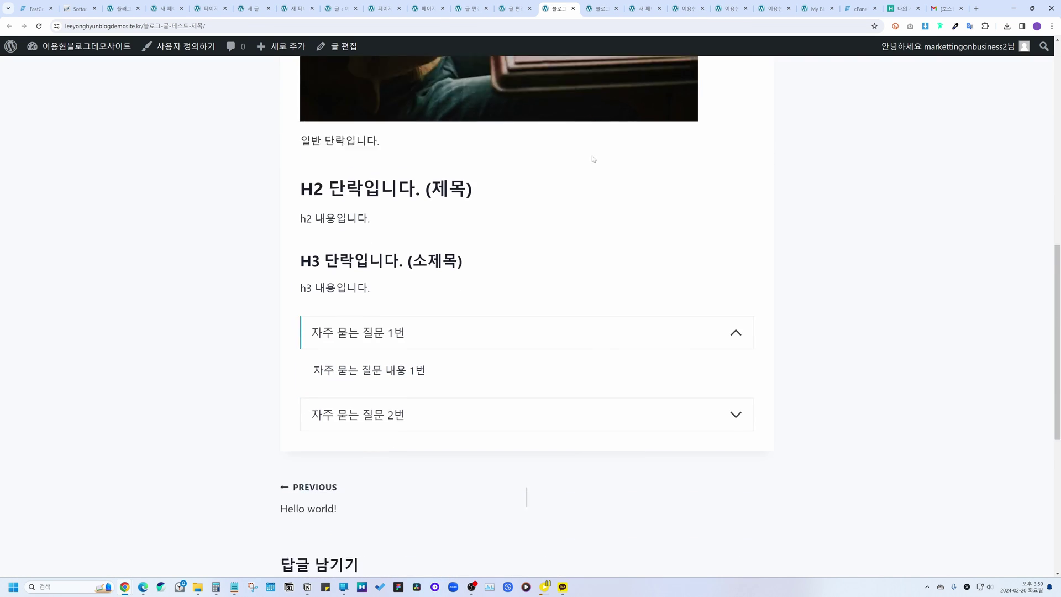
left_click(492, 270)
left_click(492, 270)
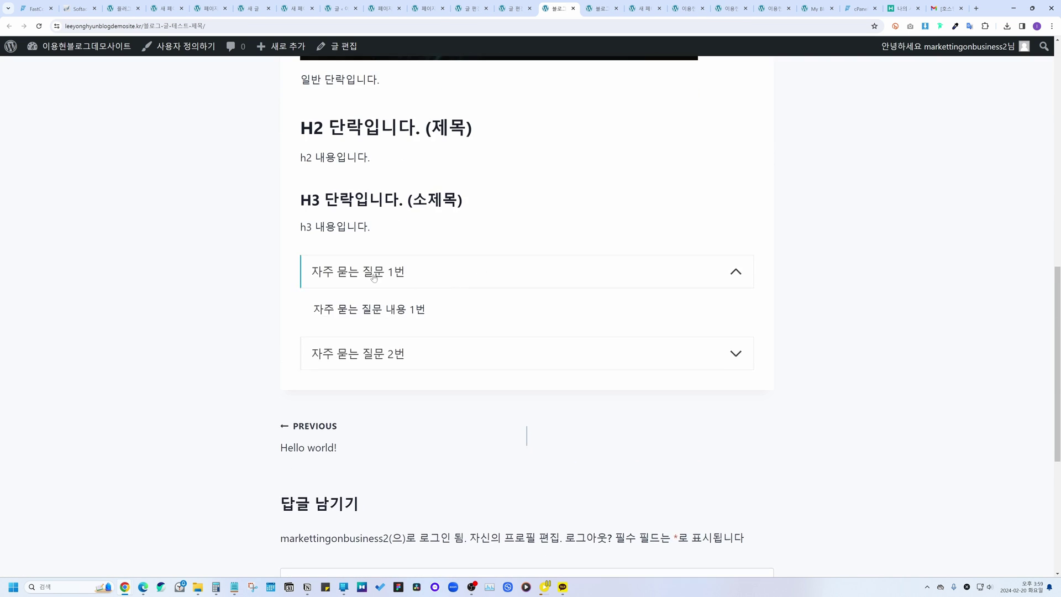
left_click(373, 275)
left_click(399, 274)
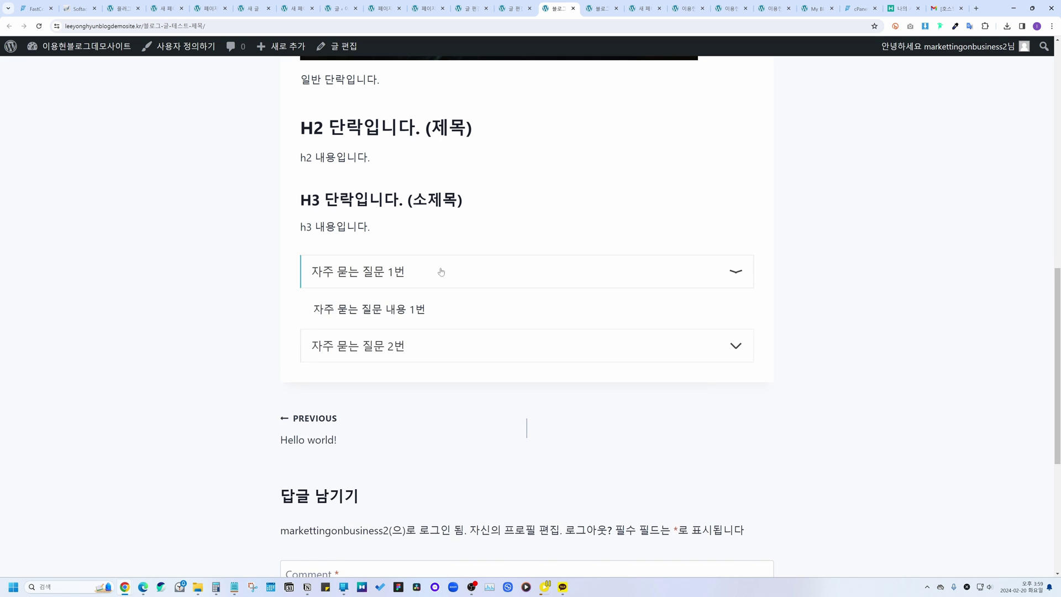
left_click(394, 310)
left_click(406, 311)
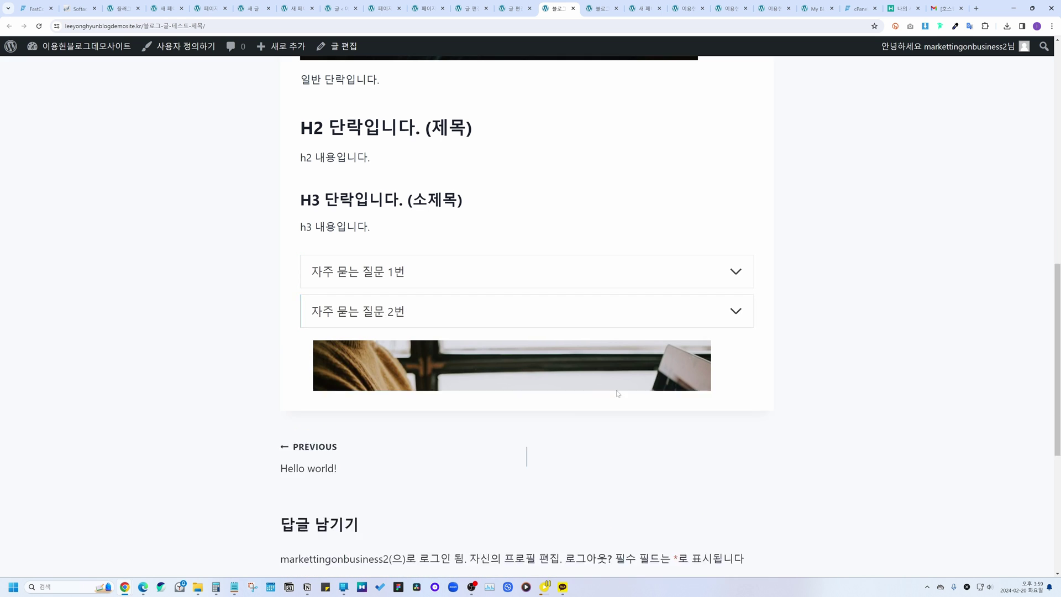
left_click(486, 309)
scroll(442, 277, "down", 4)
scroll(406, 255, "up", 3)
left_click(396, 266)
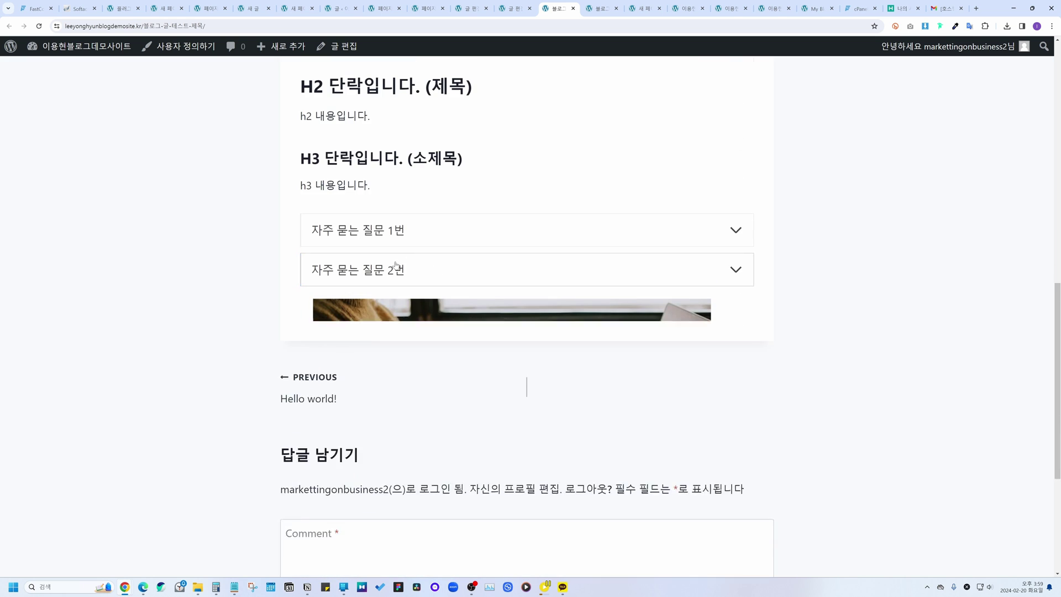
left_click(343, 52)
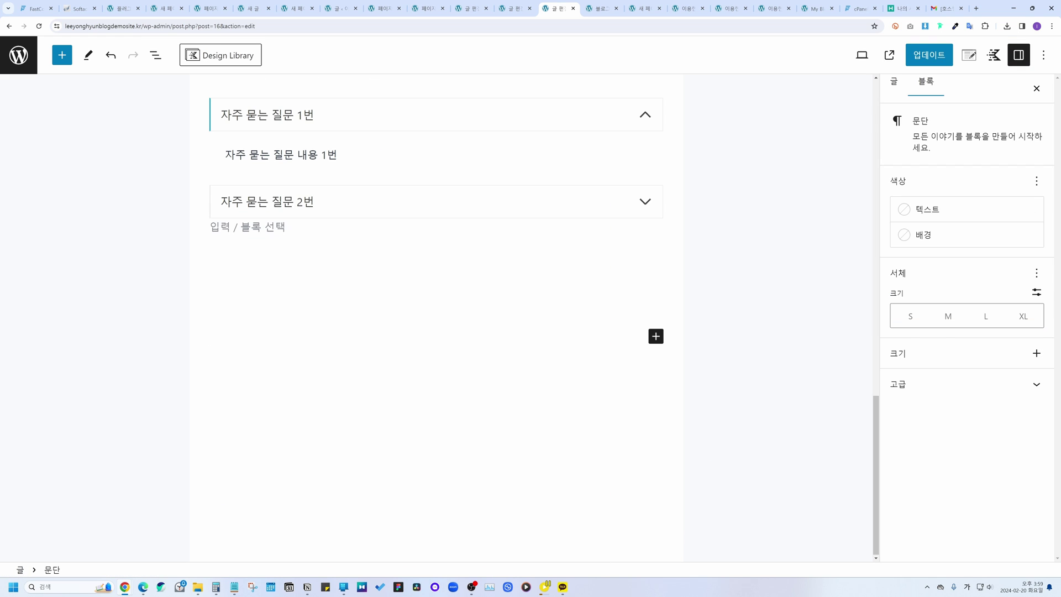
Step: Add a 90% Progress Bar block at the end of the post
left_click(62, 55)
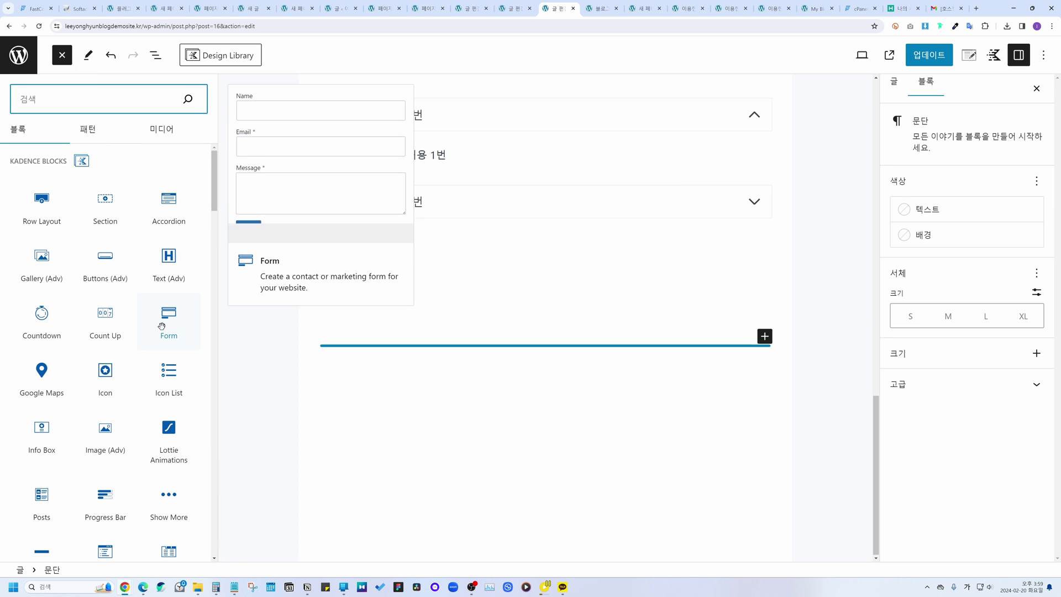
scroll(164, 324, "down", 2)
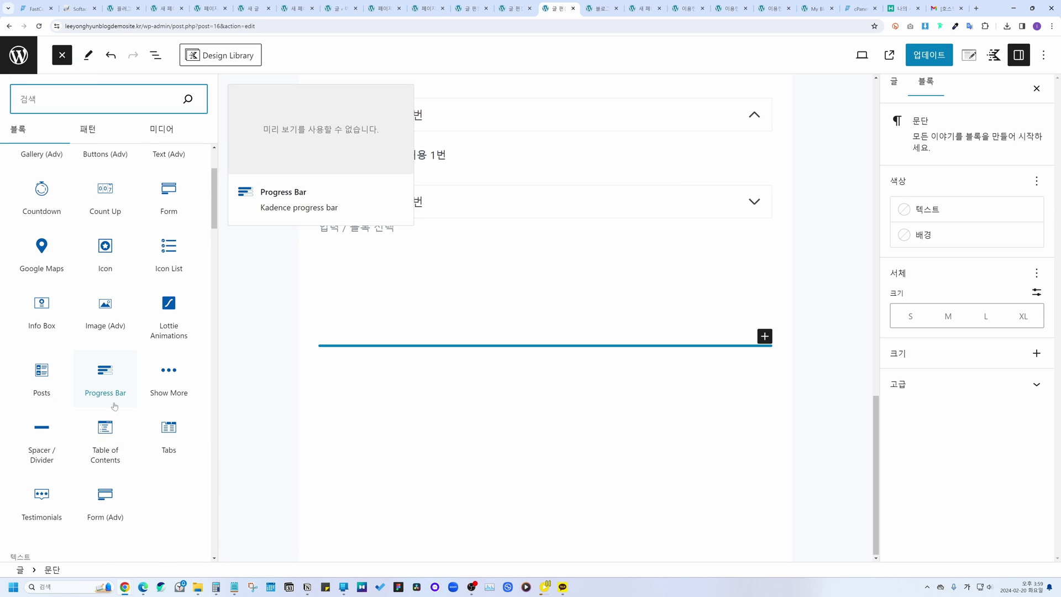
left_click_drag(114, 406, 350, 349)
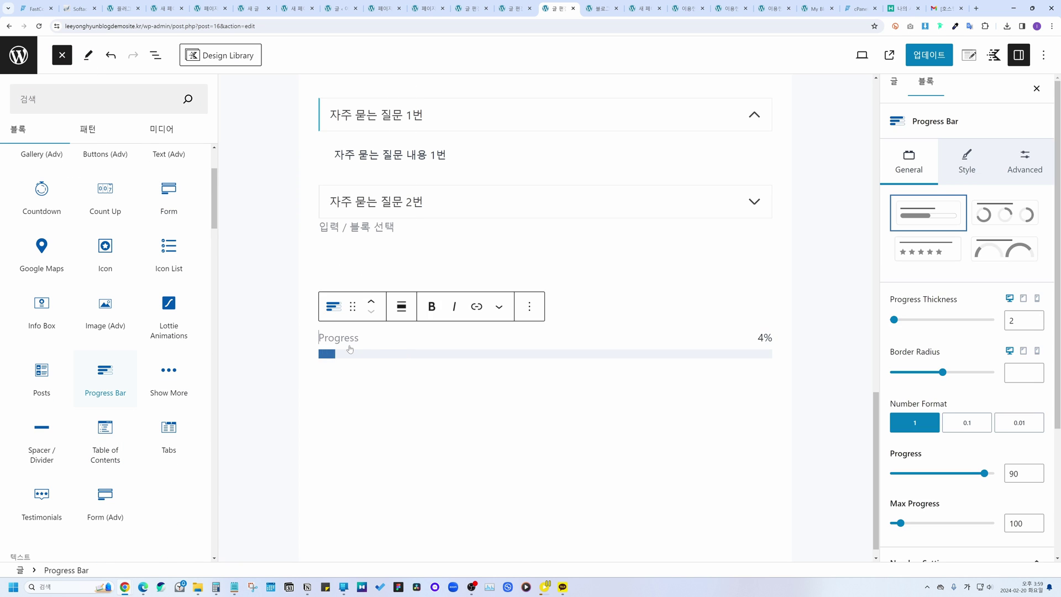
left_click(419, 341)
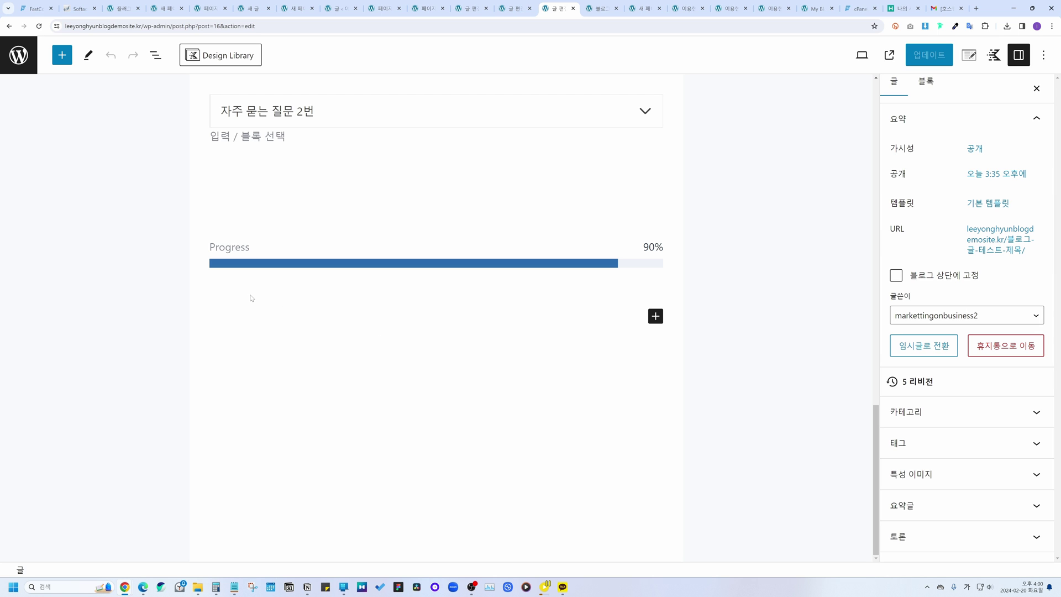
Step: Close the block library and go back to the published post page
left_click(656, 317)
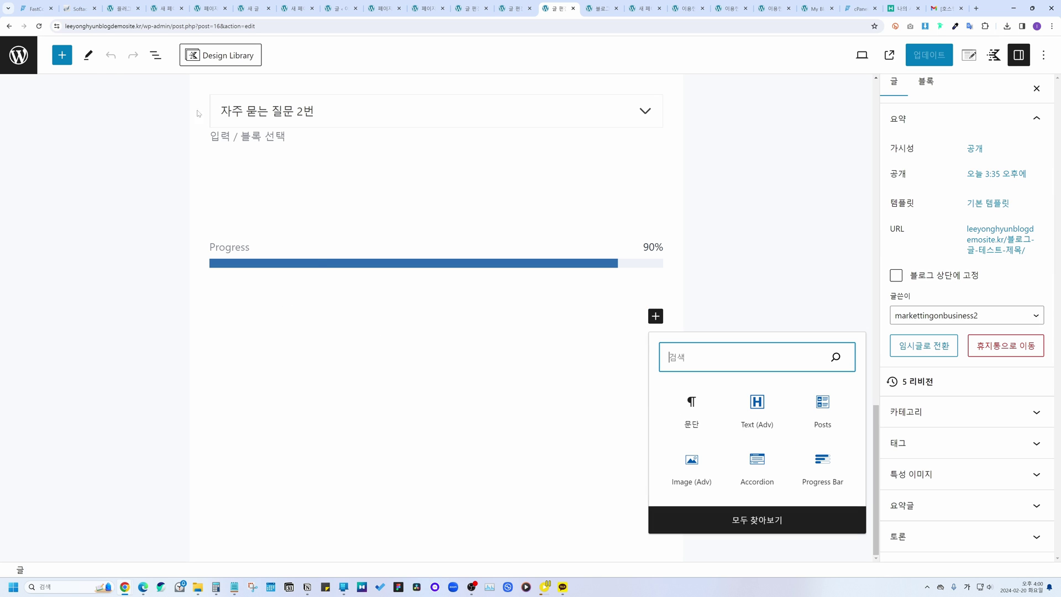
left_click(62, 55)
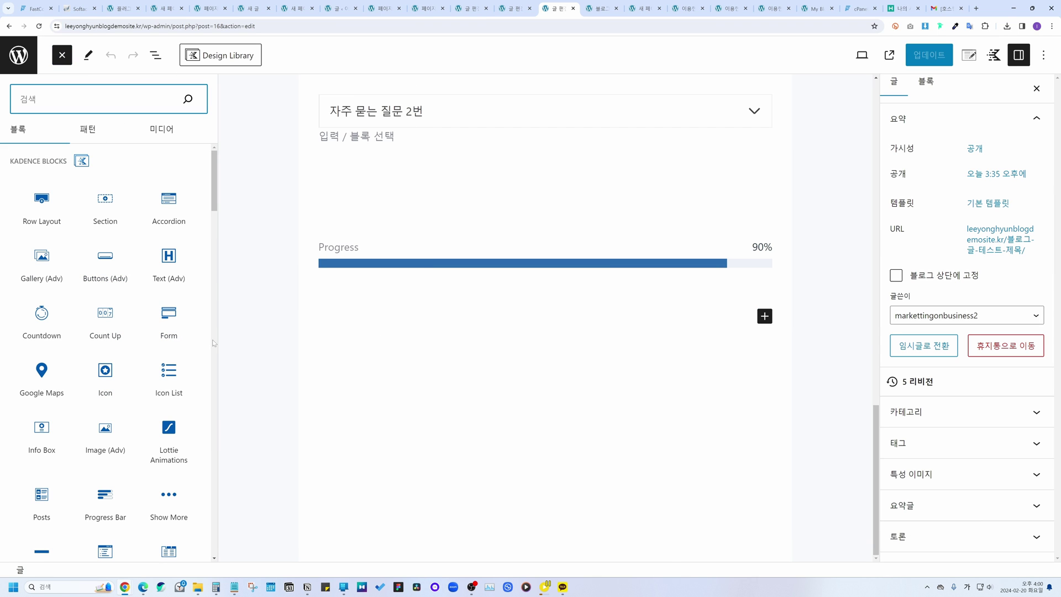
key("Escape")
left_click(9, 26)
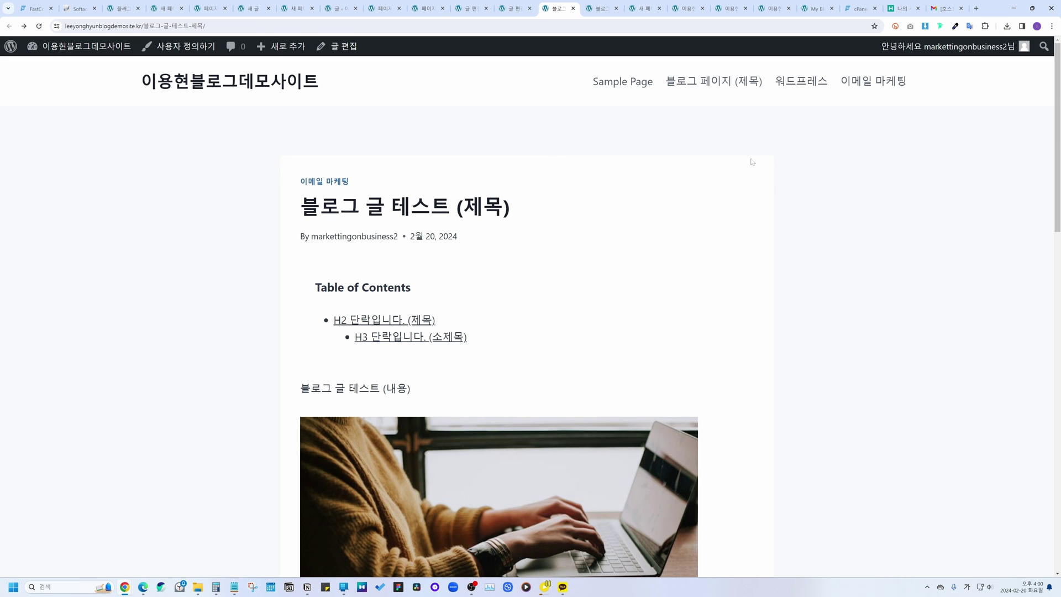
scroll(410, 293, "down", 1)
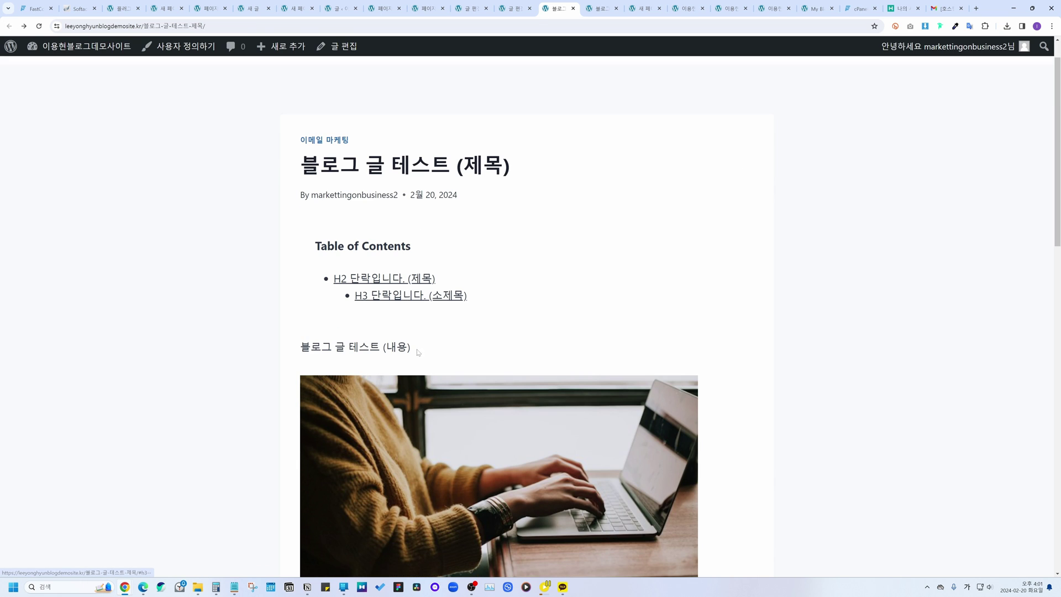
scroll(530, 366, "down", 6)
scroll(489, 373, "down", 2)
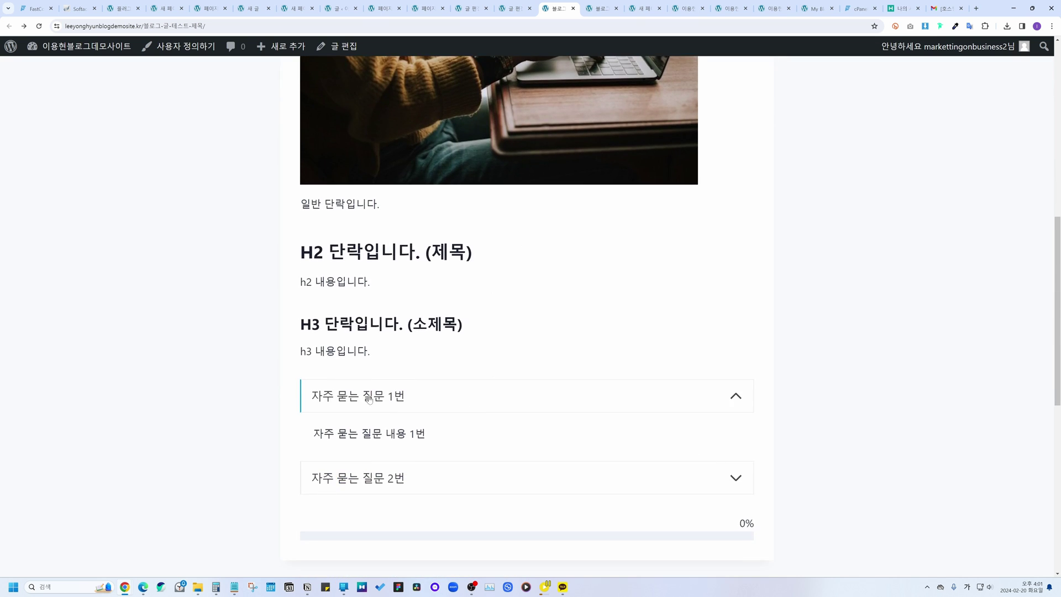
scroll(297, 362, "up", 9)
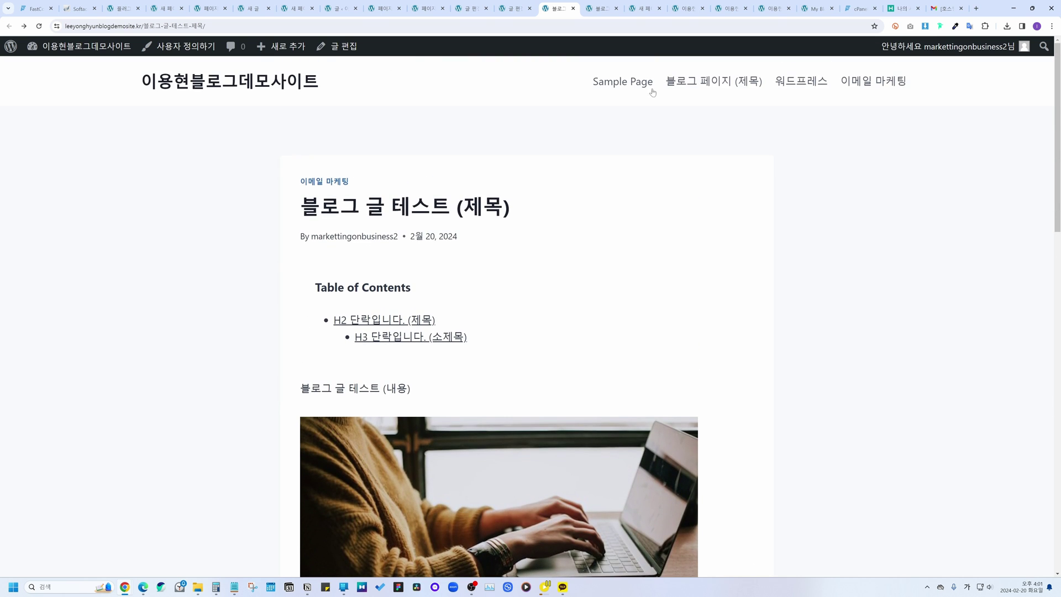
scroll(474, 380, "down", 17)
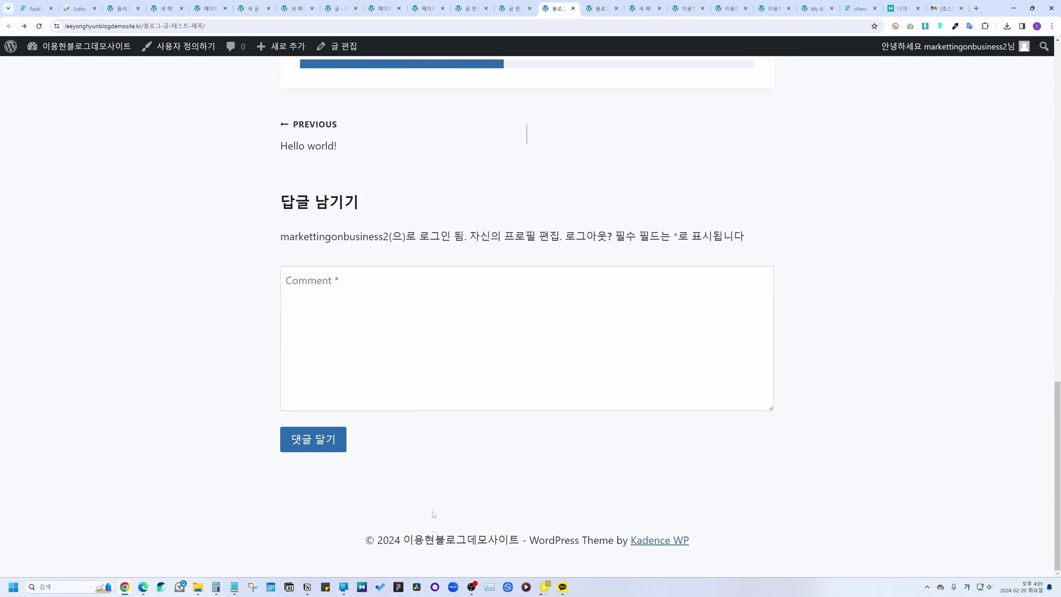
scroll(467, 514, "up", 17)
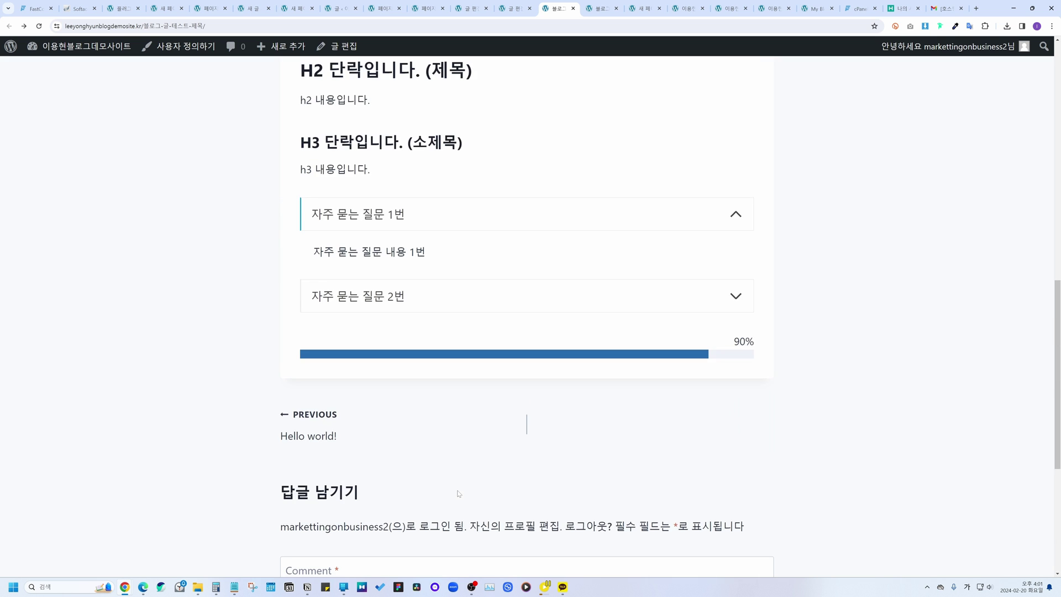
scroll(458, 490, "up", 1)
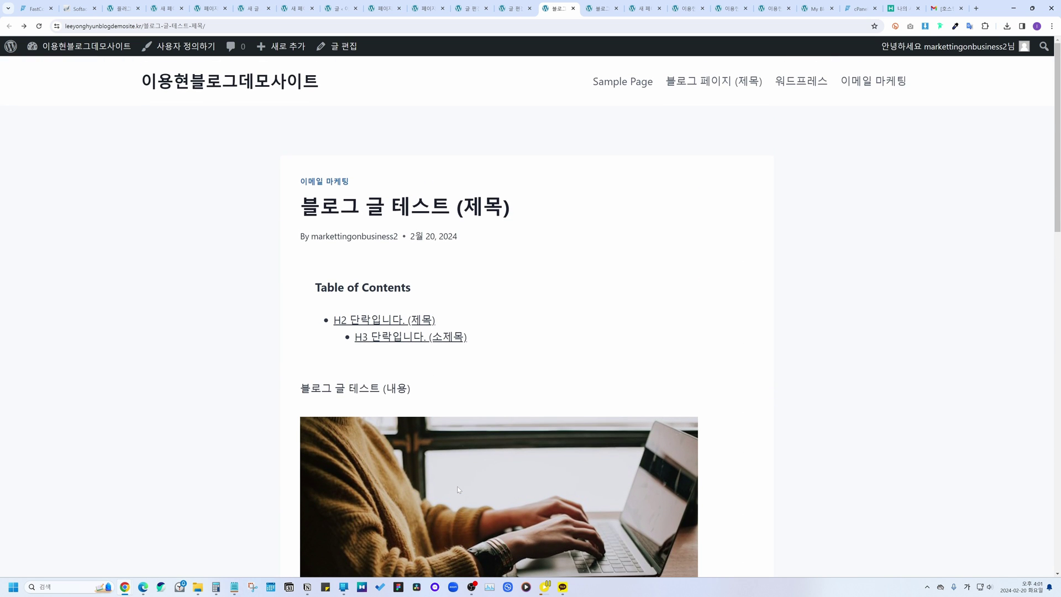
Step: Open the theme Customizer's Colors & Fonts and look over the site colour settings
left_click(166, 46)
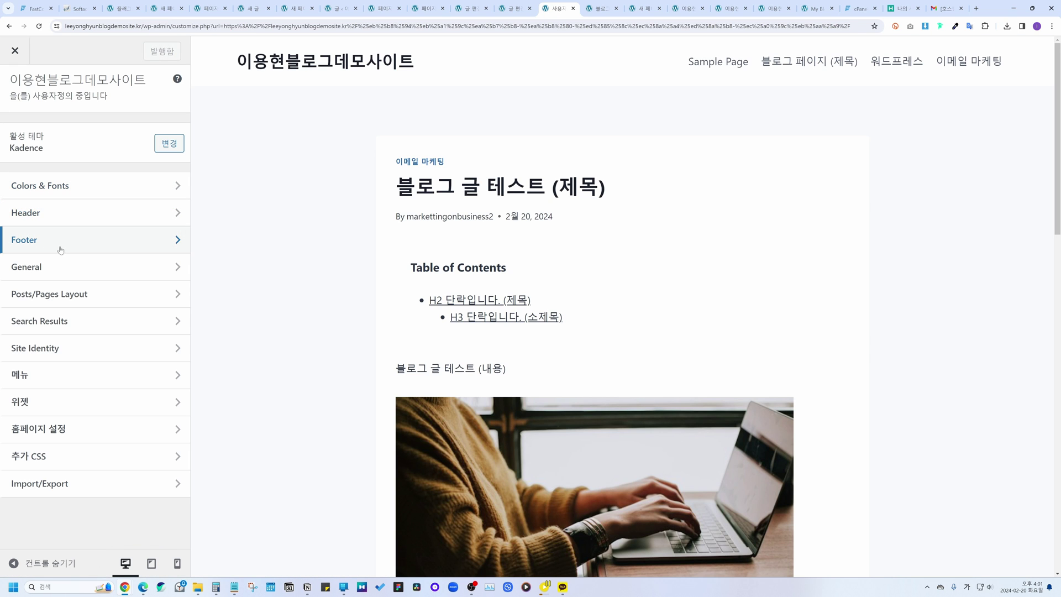
left_click(53, 187)
left_click(77, 133)
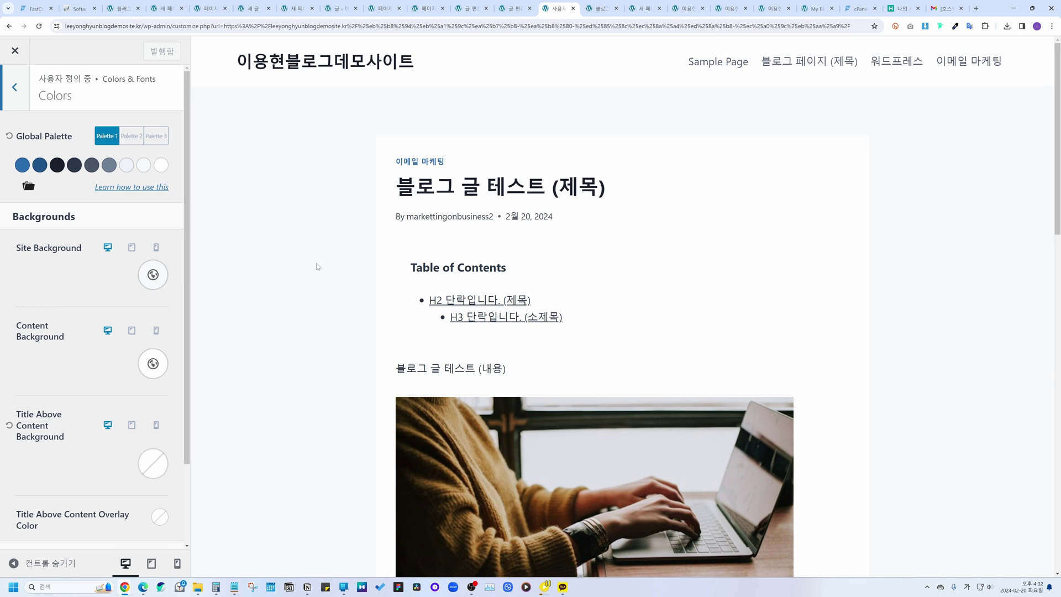
scroll(376, 199, "down", 2)
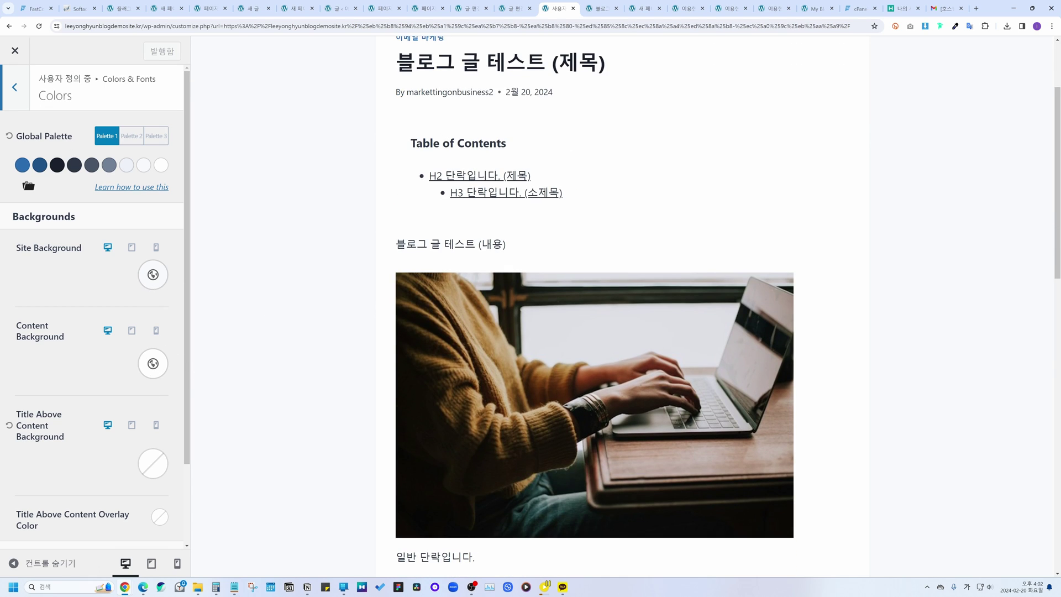
key("Escape")
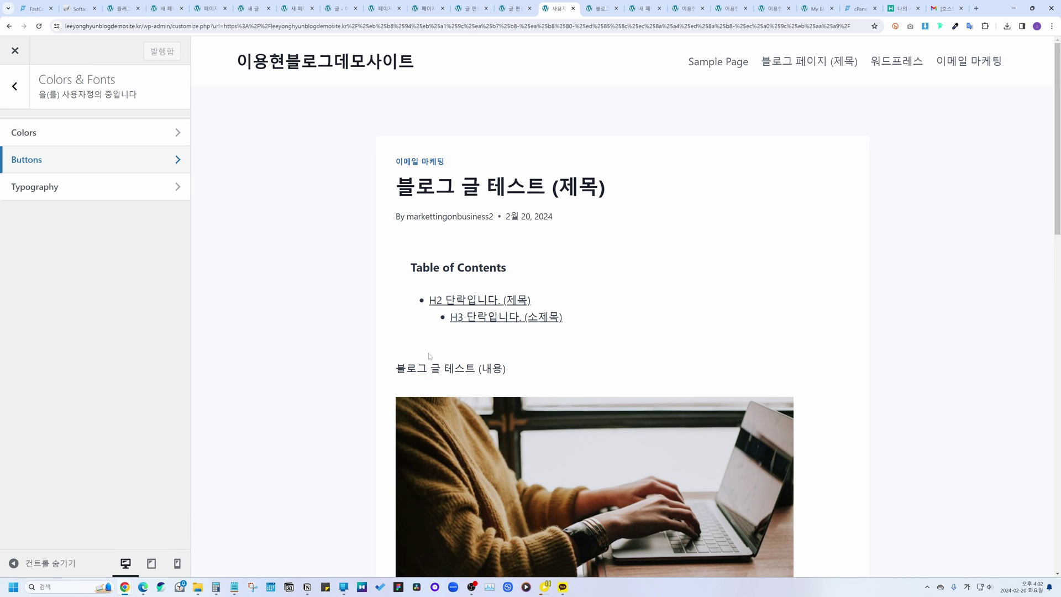
Step: Set the Buttons border radius to 40 px
left_click(71, 155)
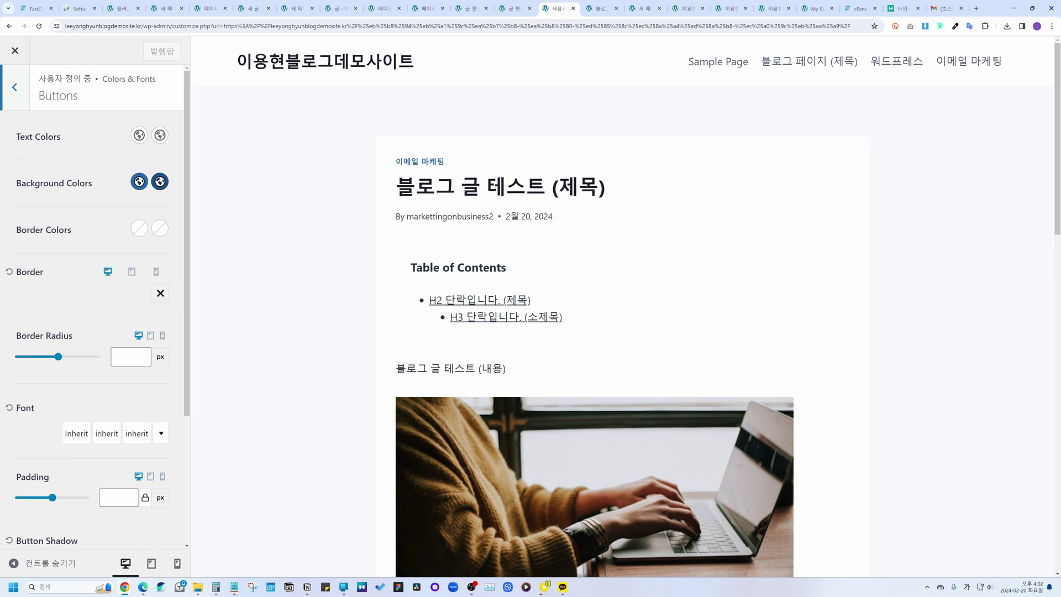
left_click_drag(16, 137, 60, 137)
left_click_drag(21, 183, 110, 189)
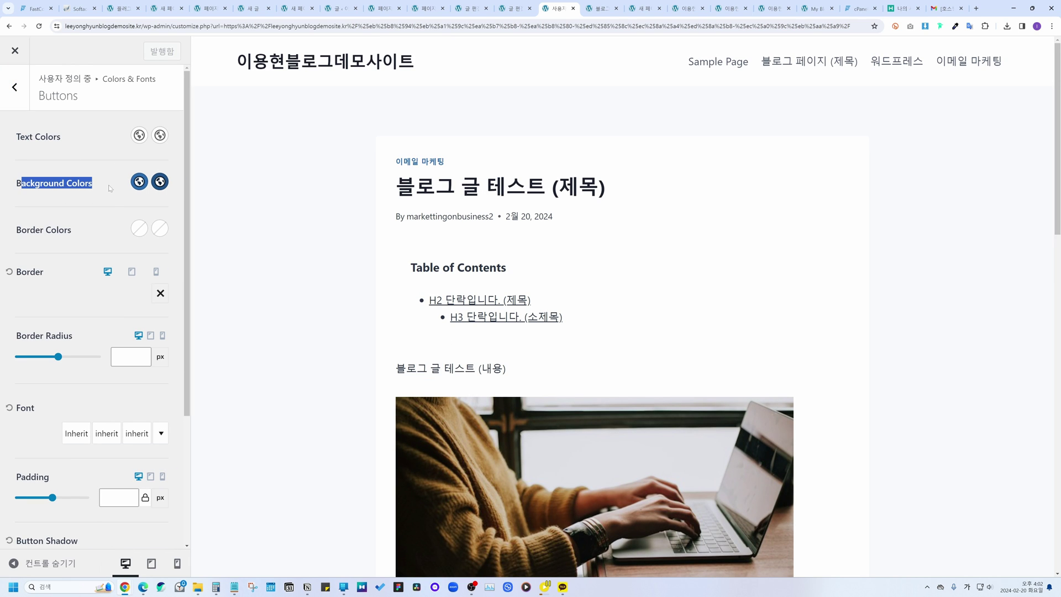
left_click(58, 358)
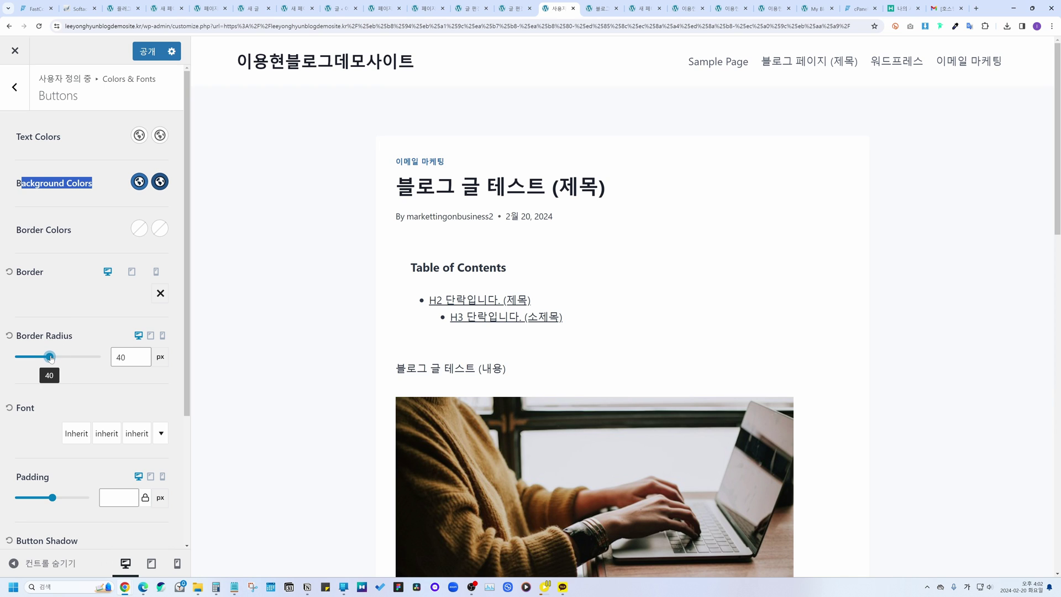
left_click(15, 87)
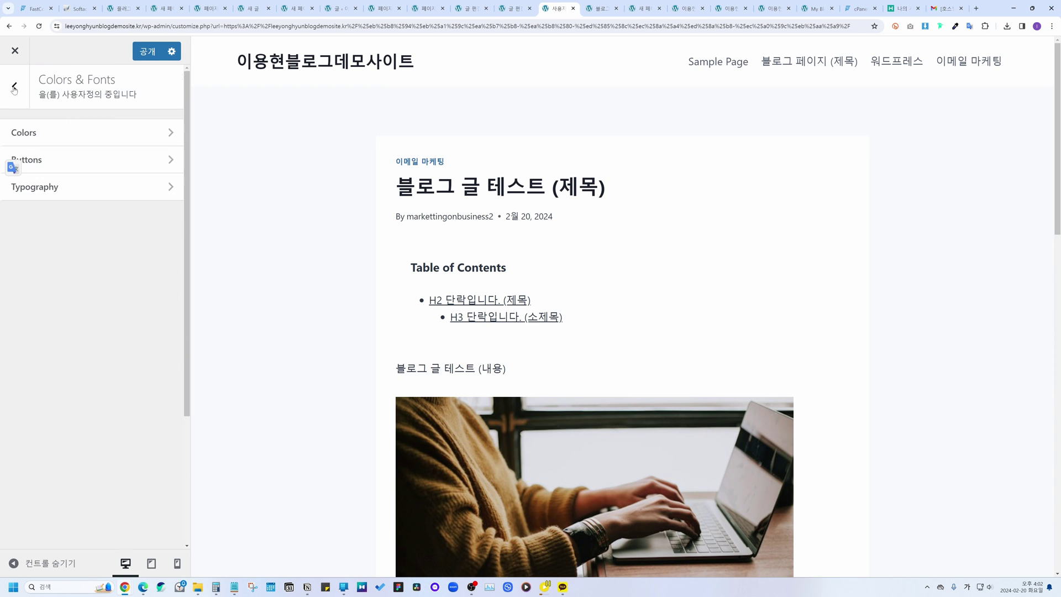
Step: Set the Typography base font to Noto Sans KR
left_click(43, 191)
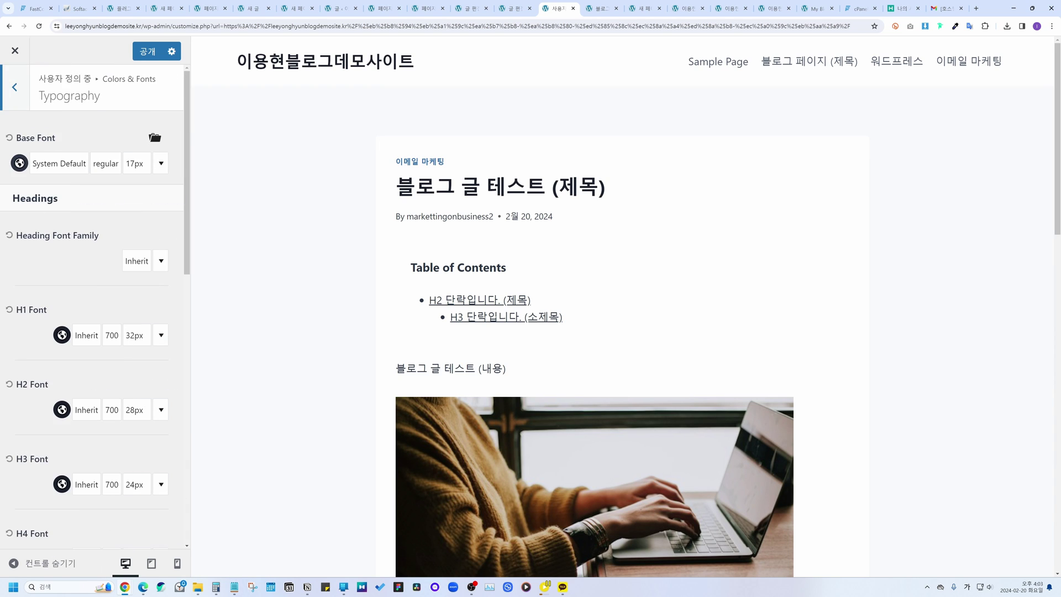
left_click_drag(44, 96, 103, 99)
left_click(123, 98)
left_click(72, 164)
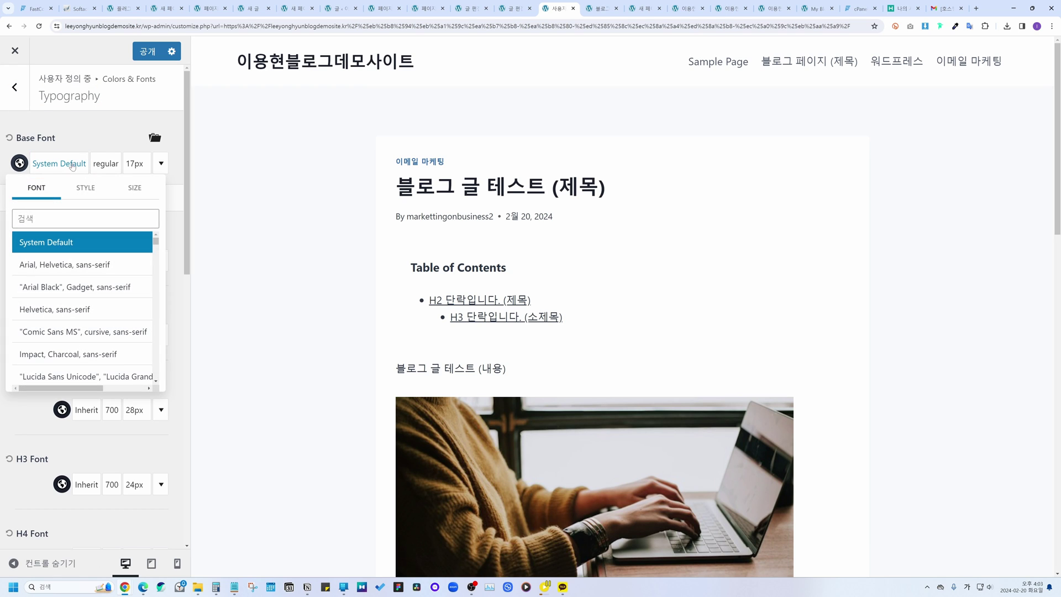
left_click(83, 218)
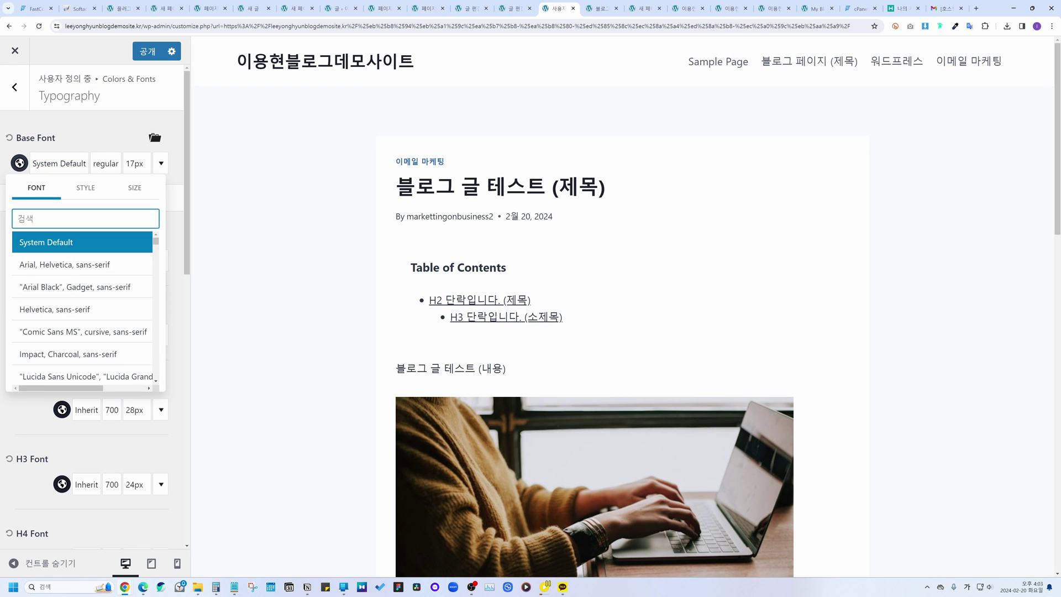
type("ㅜㅐ새")
key("BackSpace")
key("BackSpace")
key("BackSpace")
key("Hangul")
type("noto sans ")
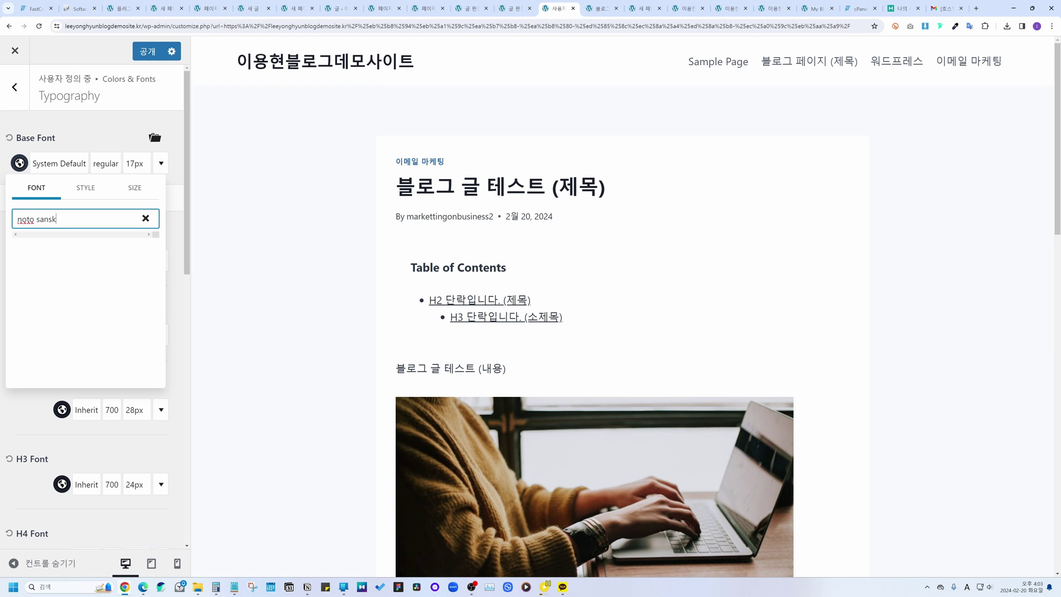
type("kr")
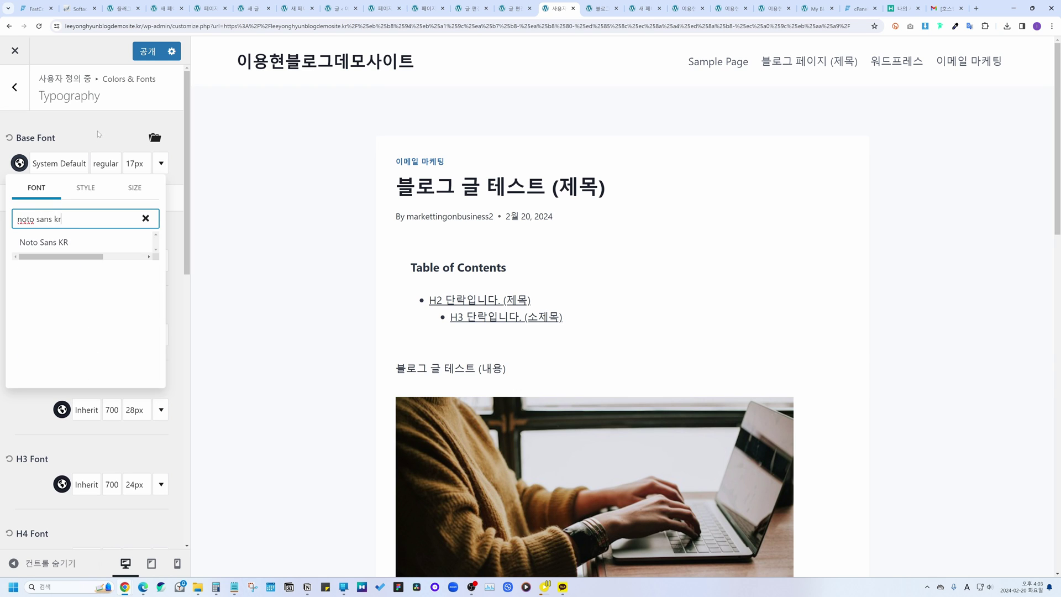
left_click(67, 243)
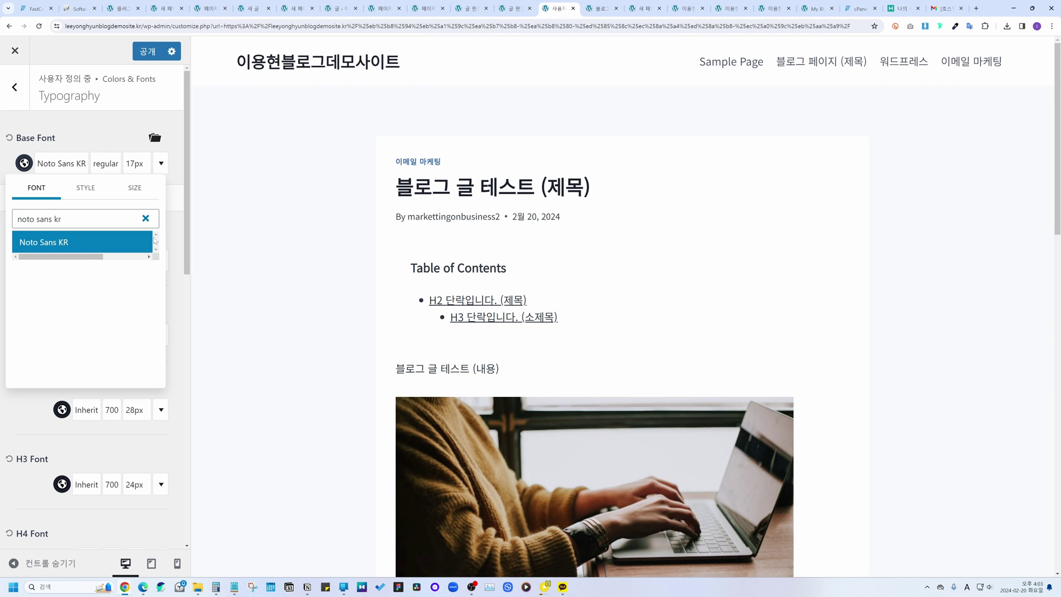
left_click(172, 212)
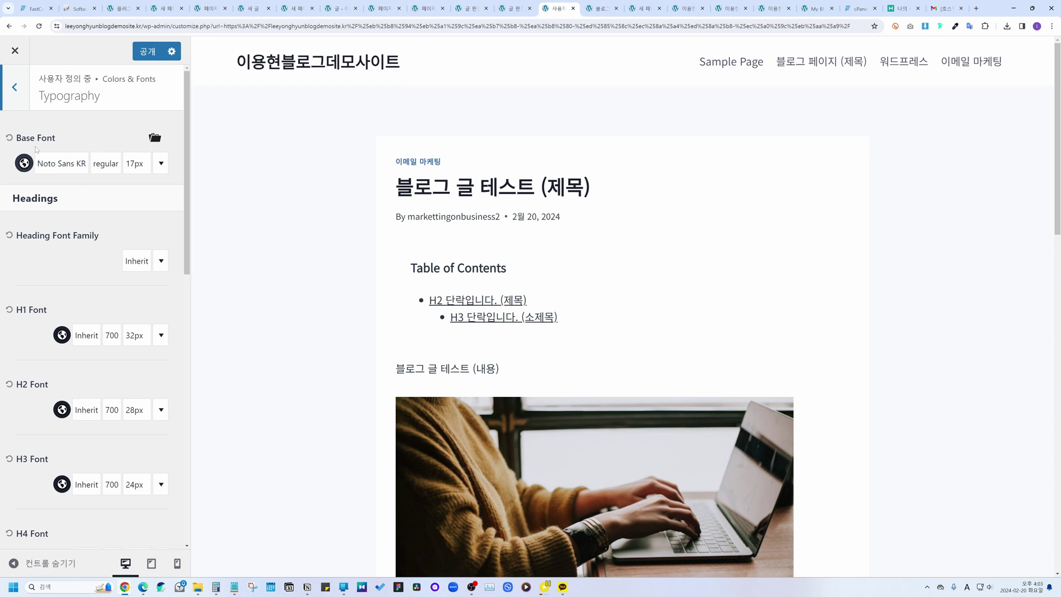
Step: Reset the base font to System Default and open the Header settings
left_click(9, 139)
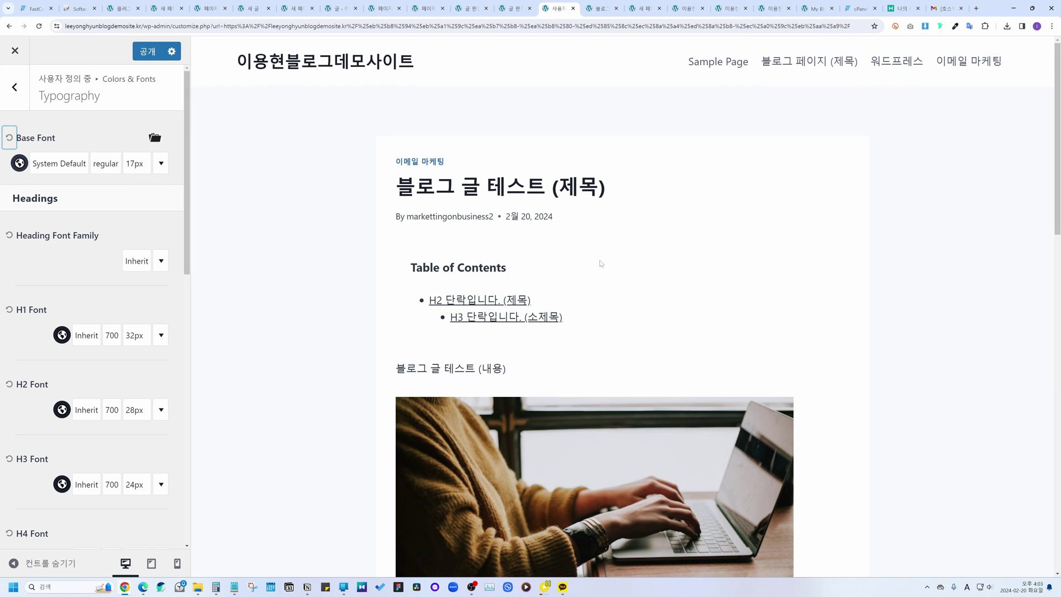
left_click(14, 86)
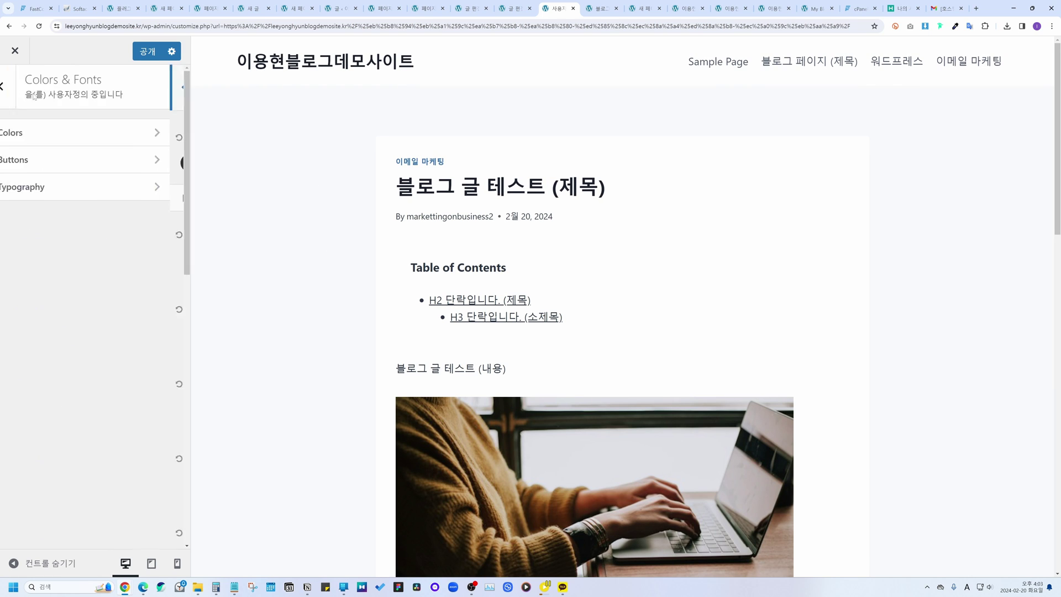
left_click(21, 87)
left_click(26, 216)
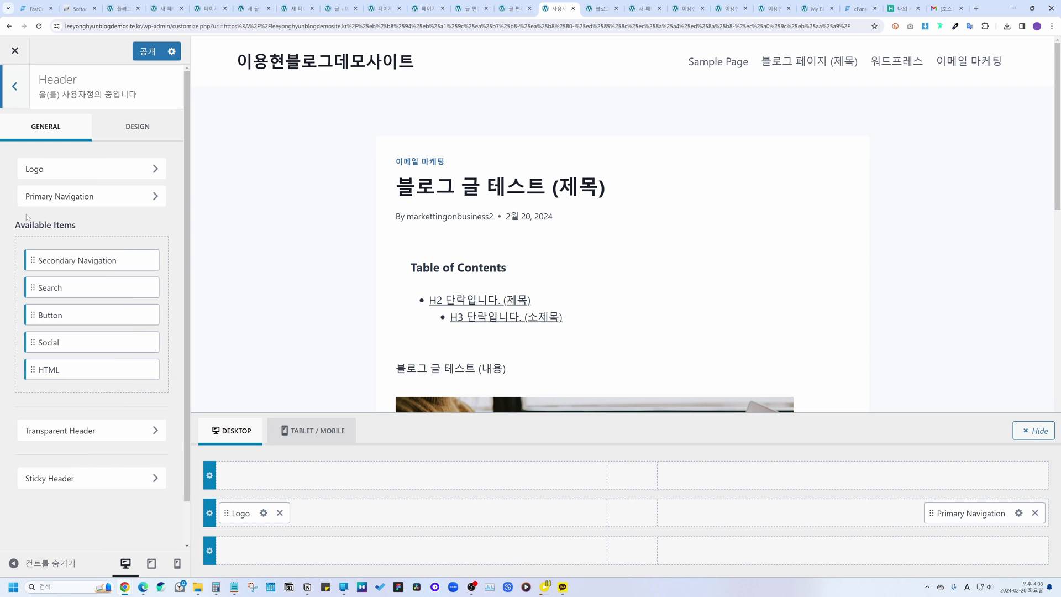
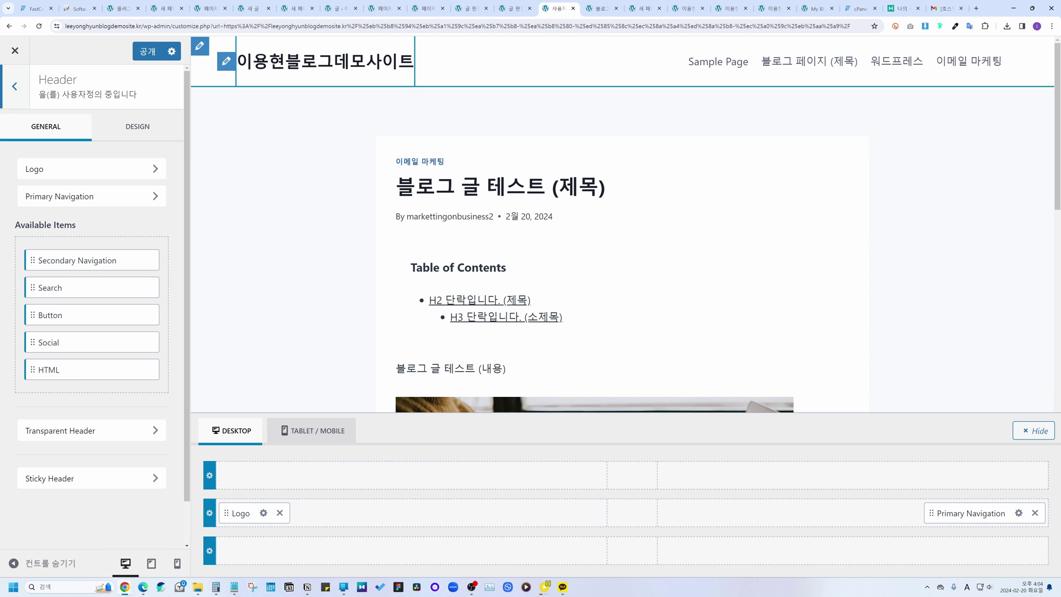
Step: Review the logo and site icon settings, noting the 512 × 512 icon requirement, without changes
left_click(227, 63)
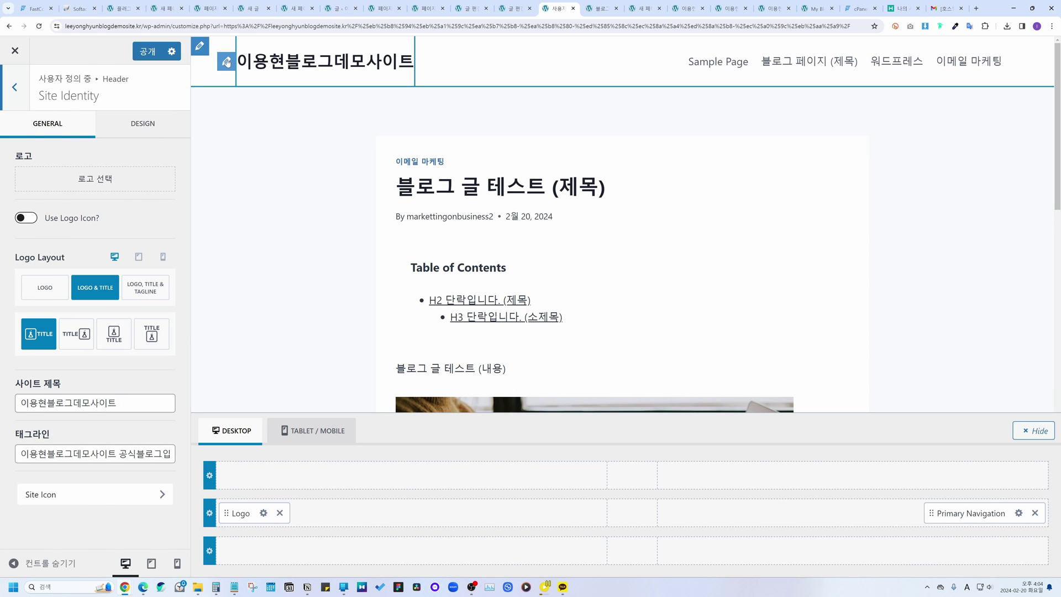
left_click(85, 175)
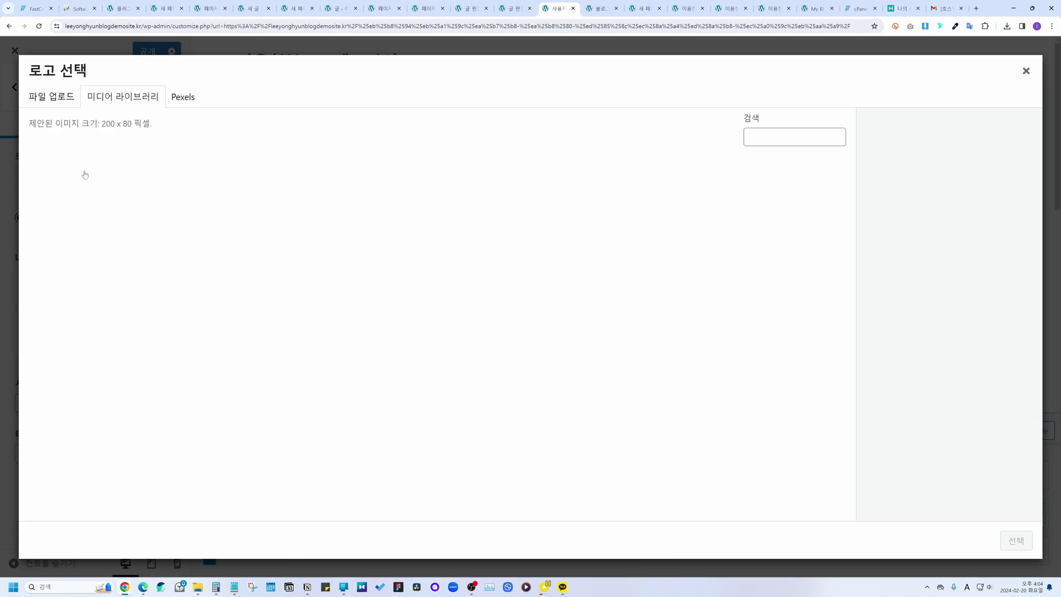
left_click(1026, 72)
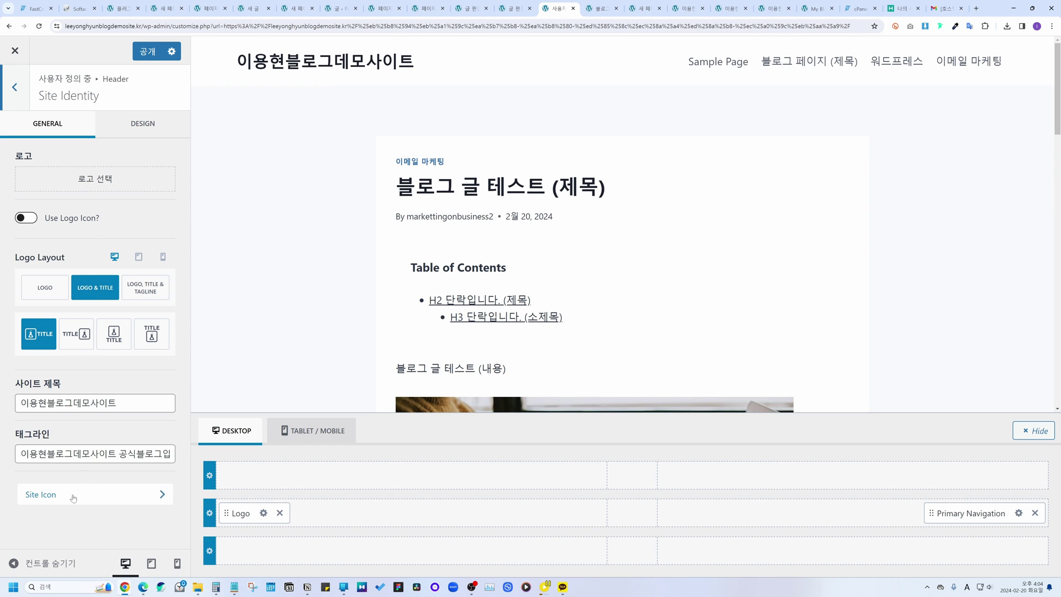
left_click(41, 503)
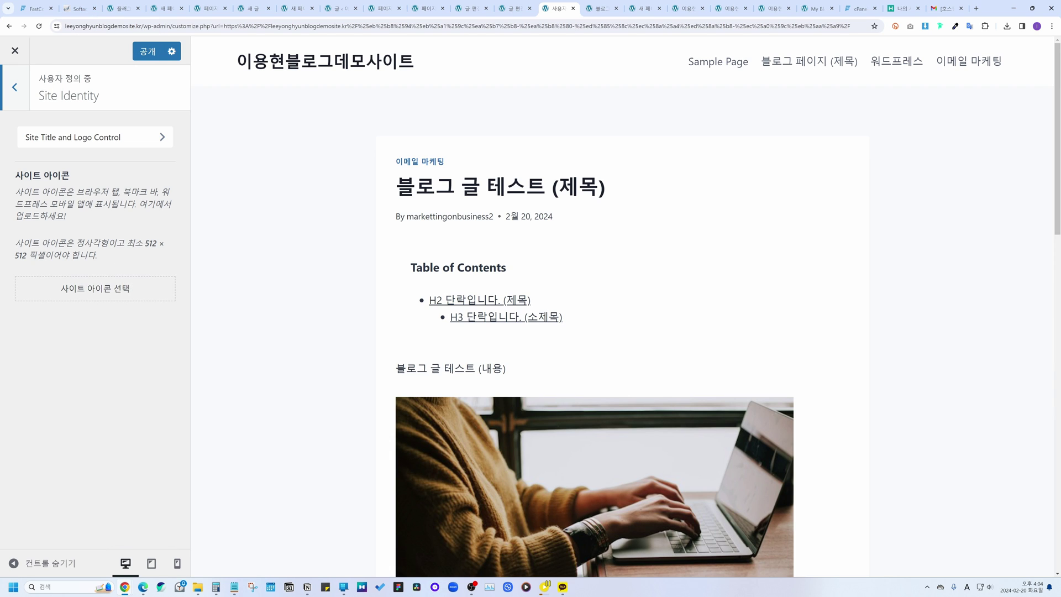
left_click_drag(136, 243, 98, 255)
left_click(81, 165)
left_click(14, 89)
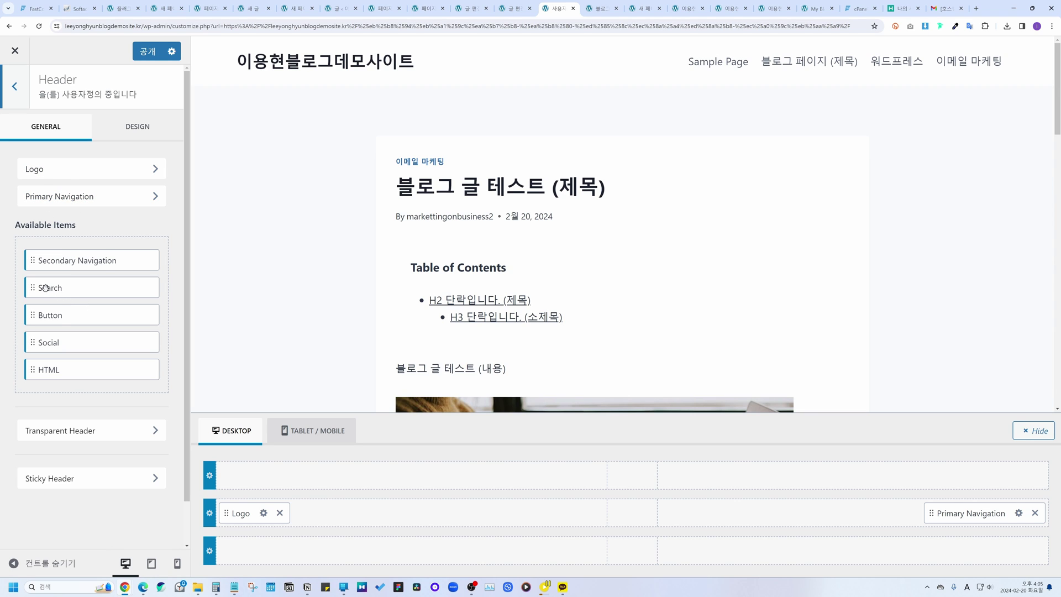
Step: Add a Search element beside the header navigation and colour its icon red
left_click_drag(50, 288, 934, 516)
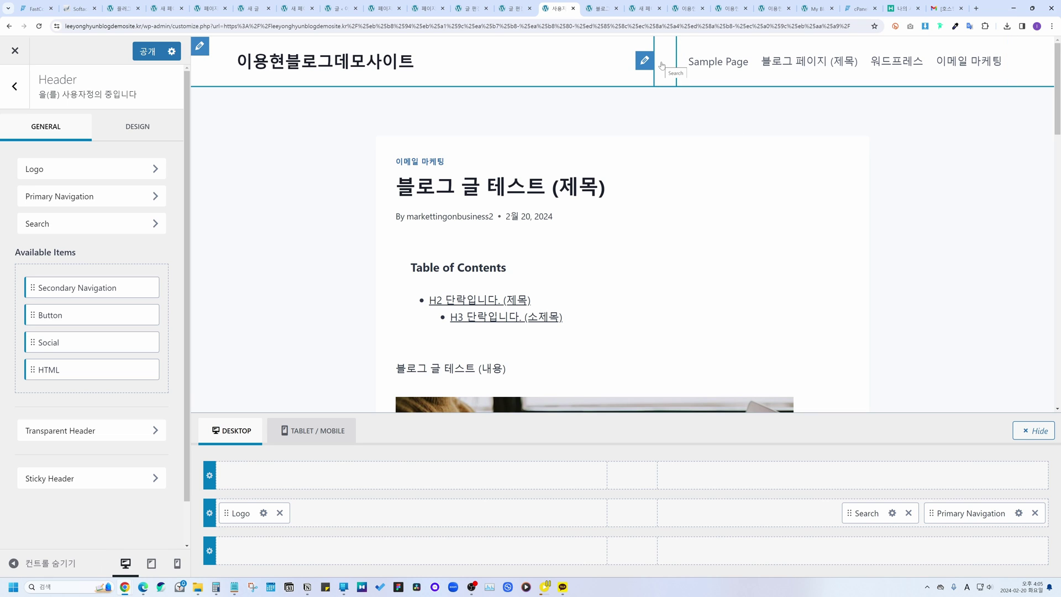
left_click(645, 61)
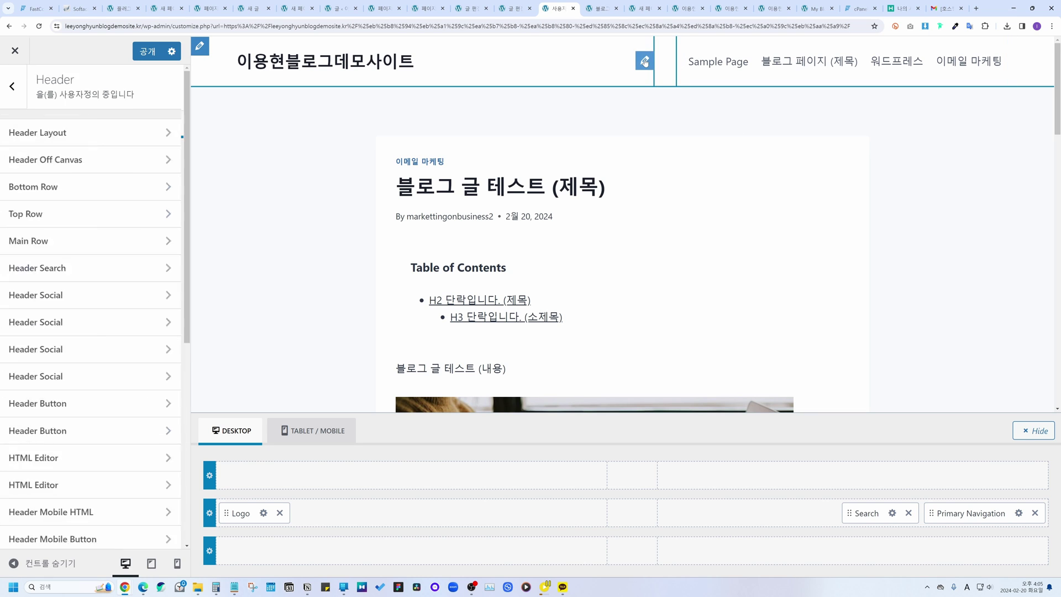
left_click(133, 124)
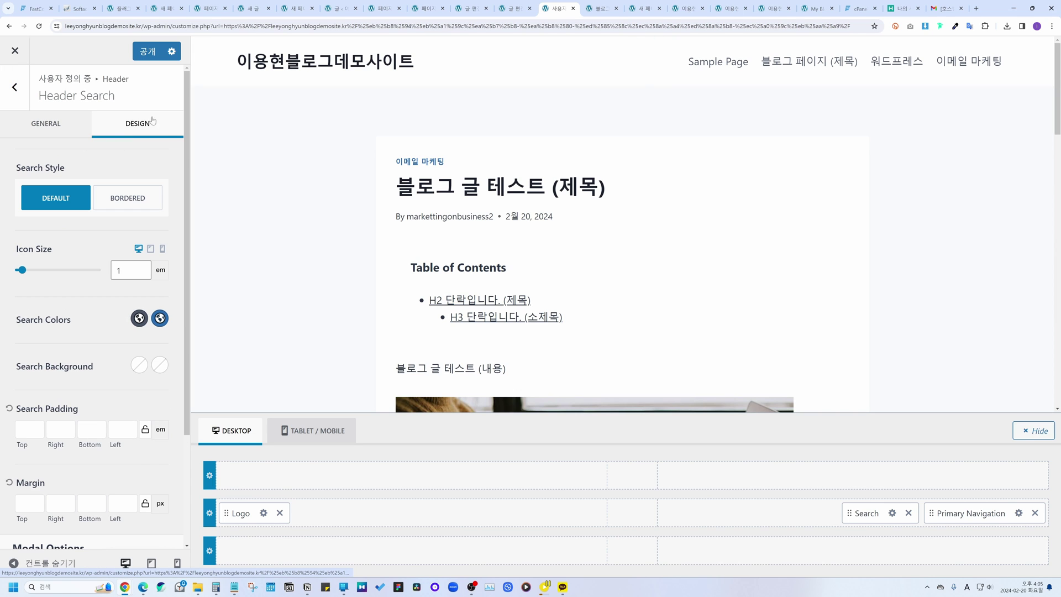
left_click(140, 318)
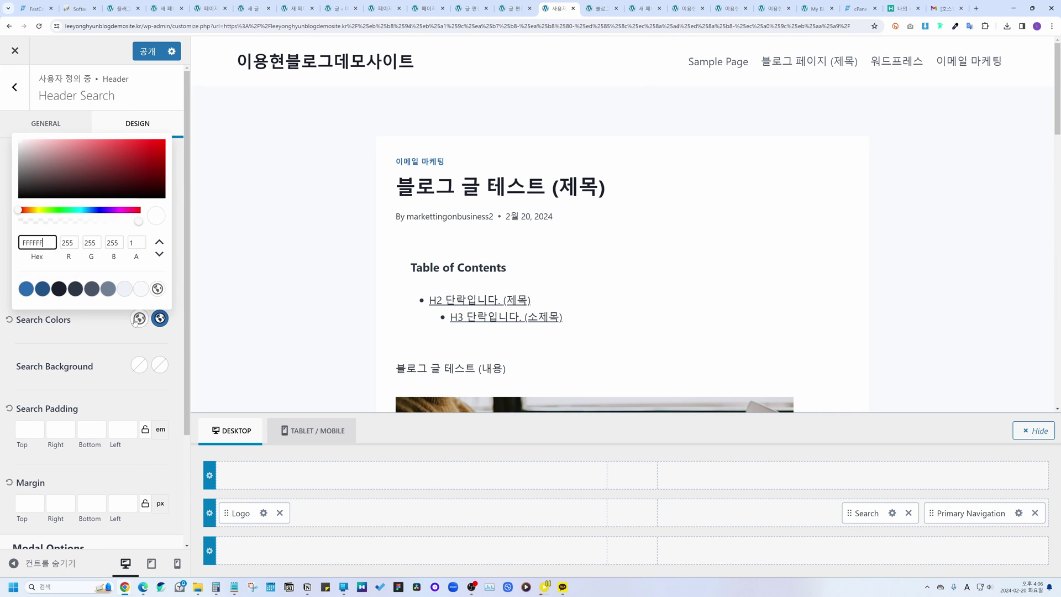
left_click(155, 145)
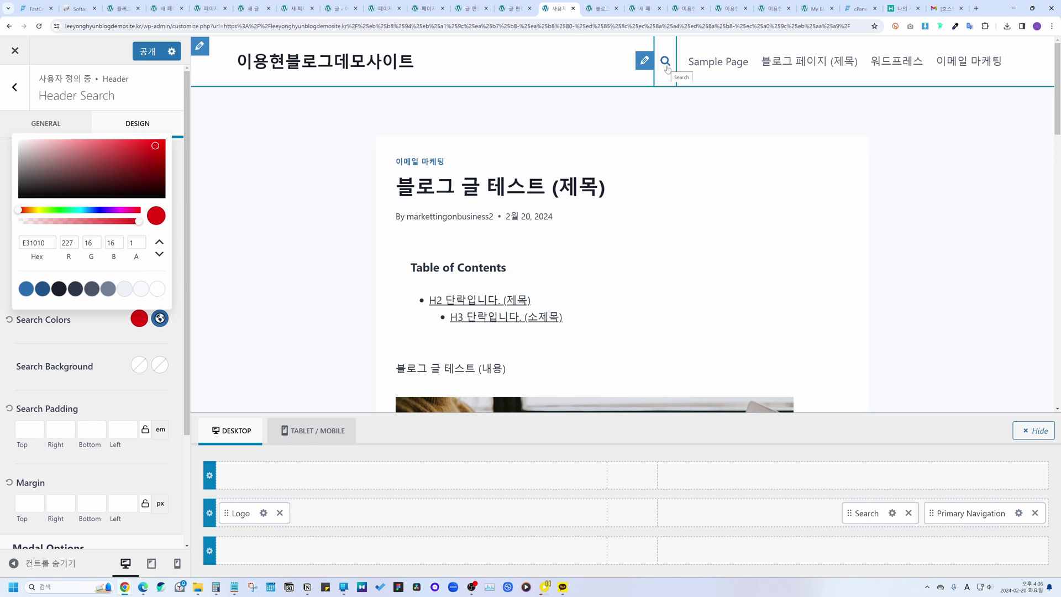
Step: Give the search icon a yellow-green (BAC530) hover colour and enlarge it to 3.14 em
left_click(159, 321)
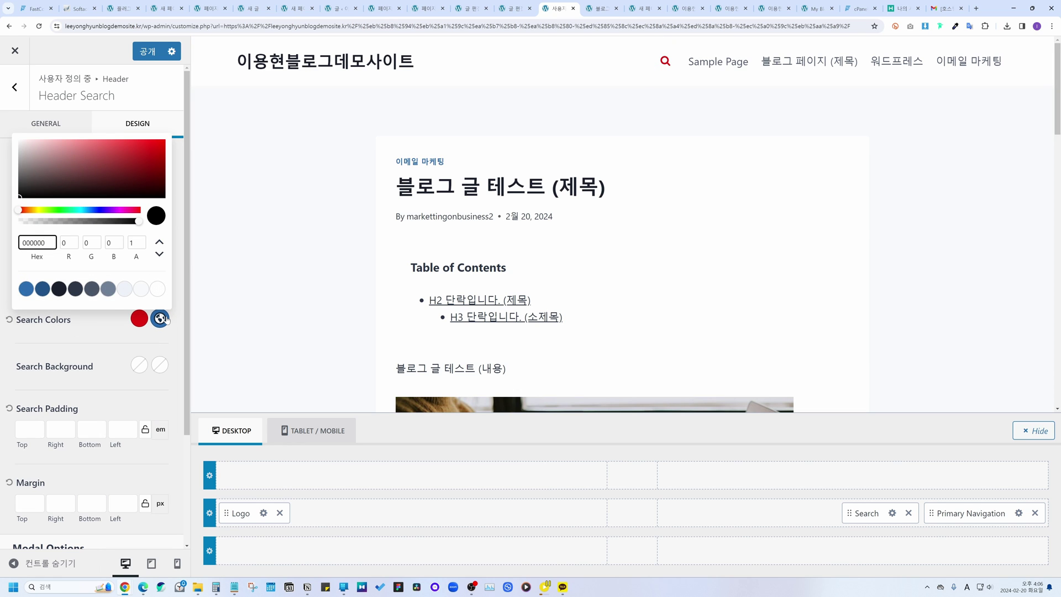
left_click(40, 210)
left_click(130, 148)
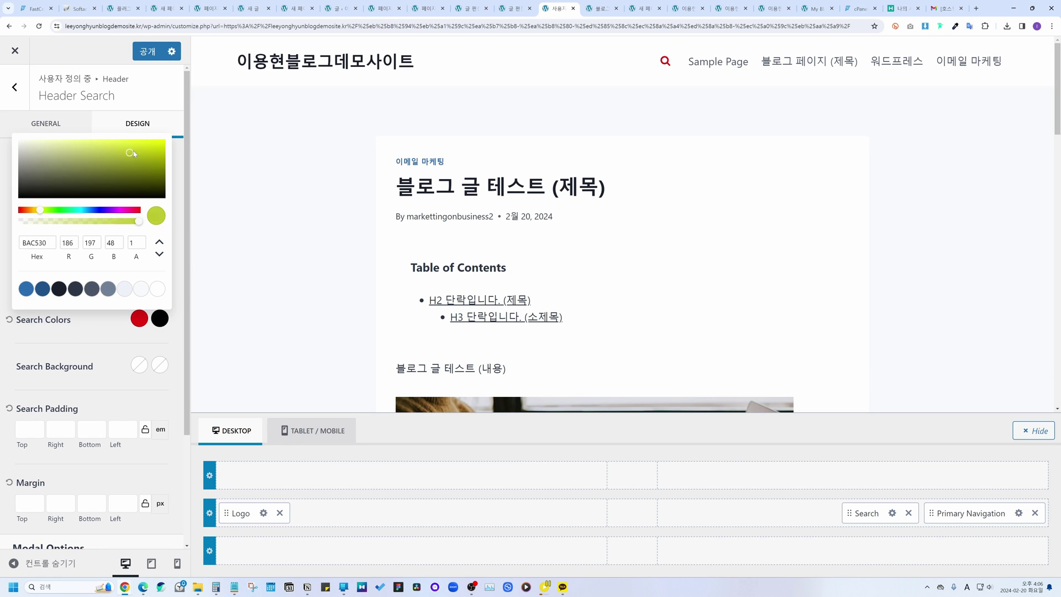
left_click(636, 183)
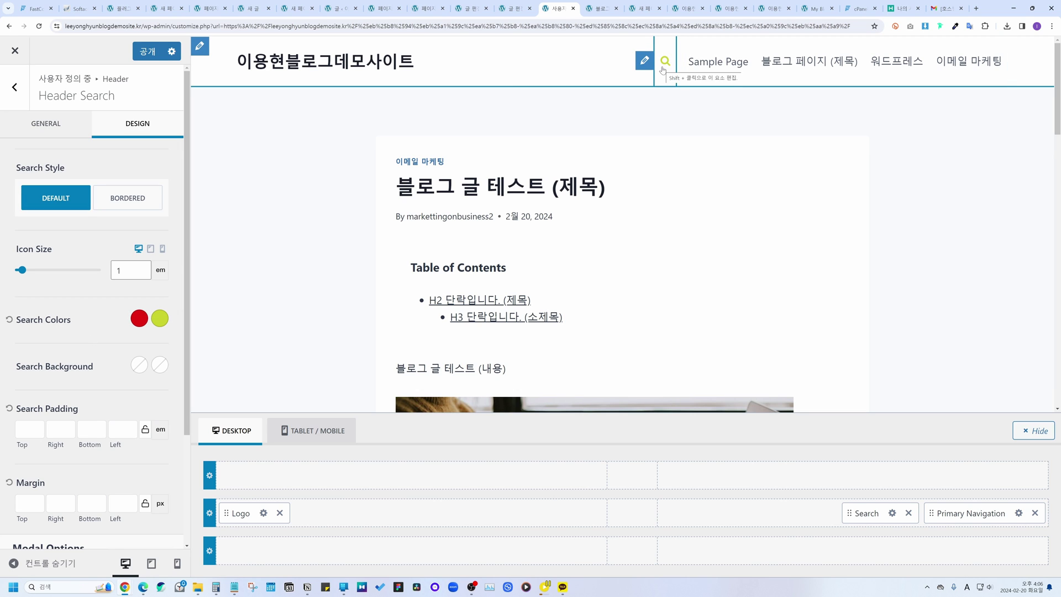
left_click_drag(27, 274, 42, 273)
Step: Open the Footer builder, preview the footer, and show its general layout options
left_click(24, 94)
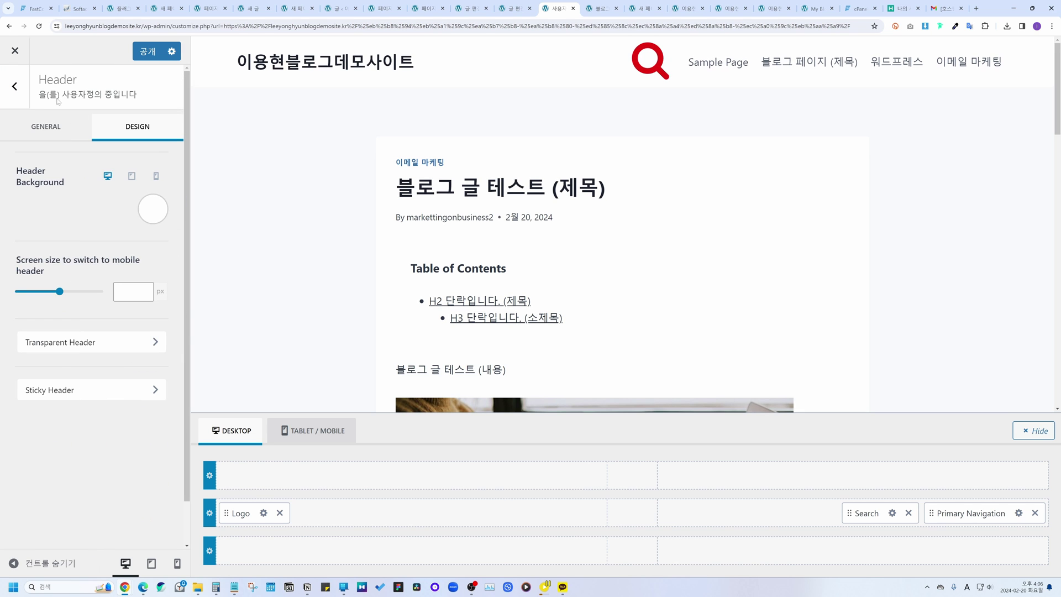
left_click(25, 91)
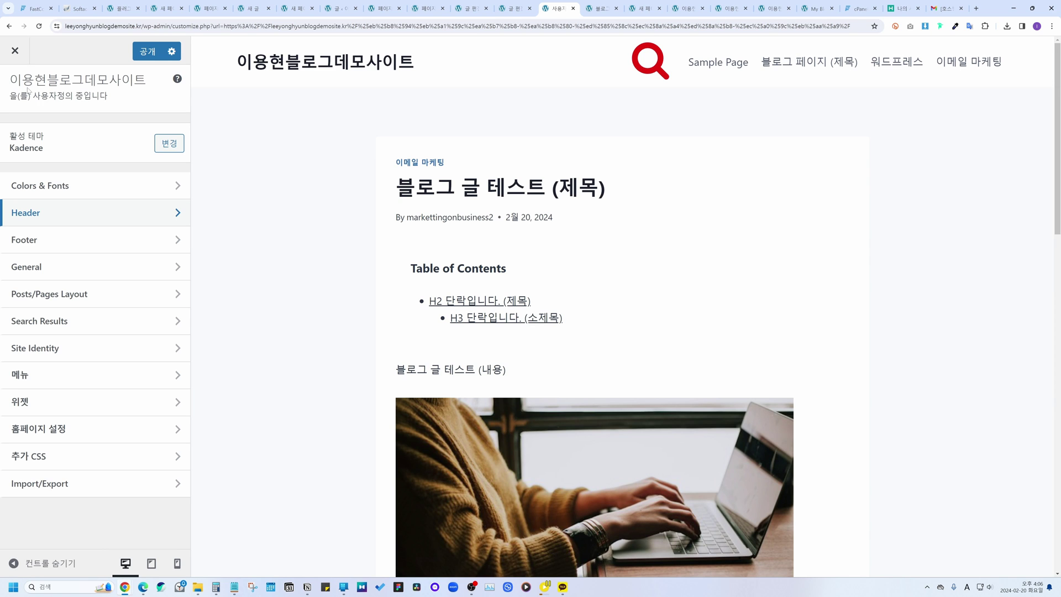
left_click(98, 241)
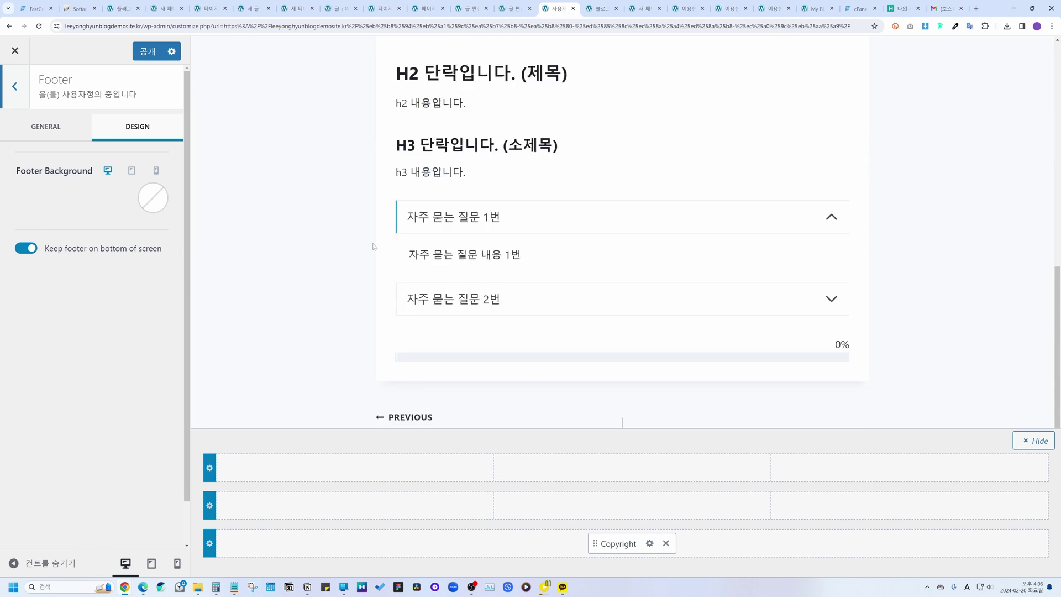
left_click(1034, 440)
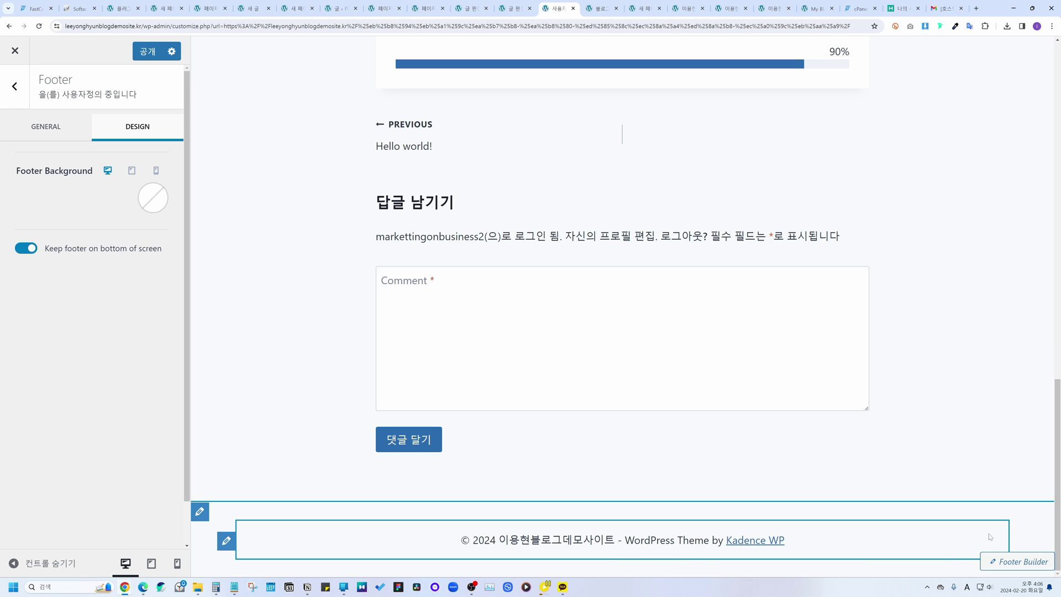
left_click(1017, 562)
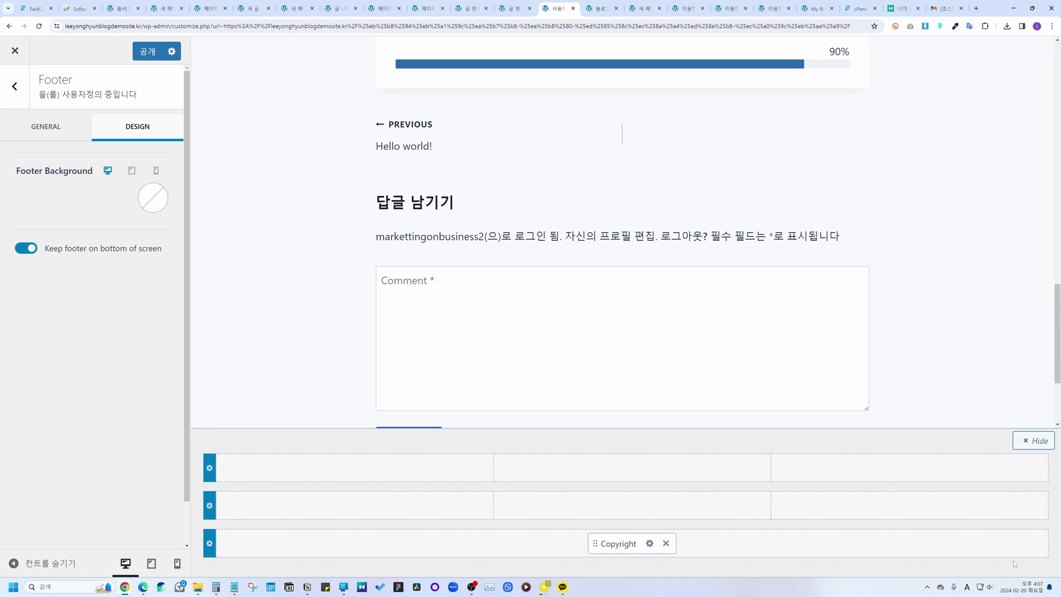
left_click(59, 128)
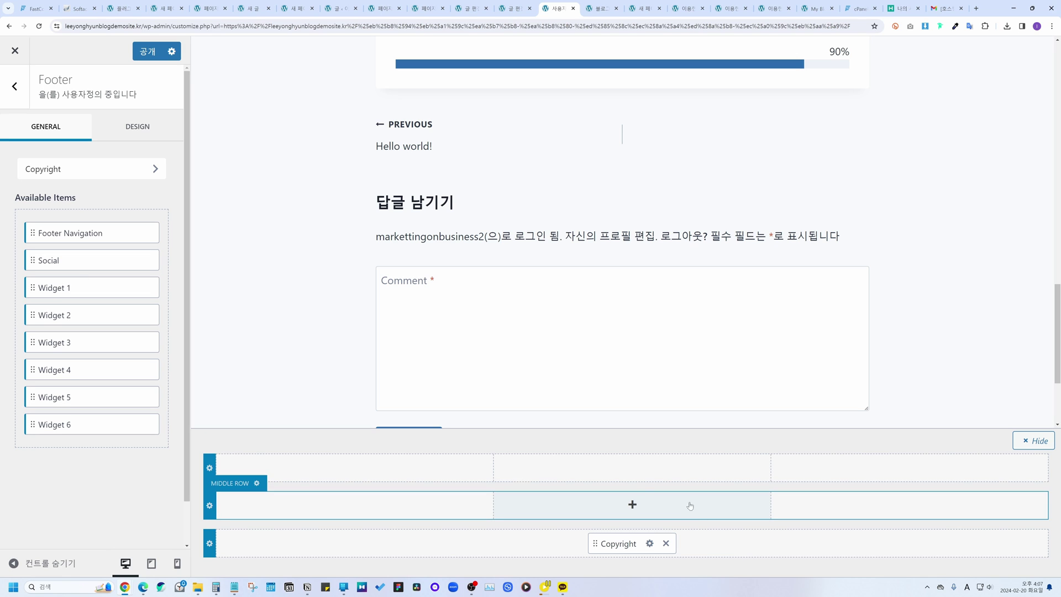
scroll(294, 325, "down", 3)
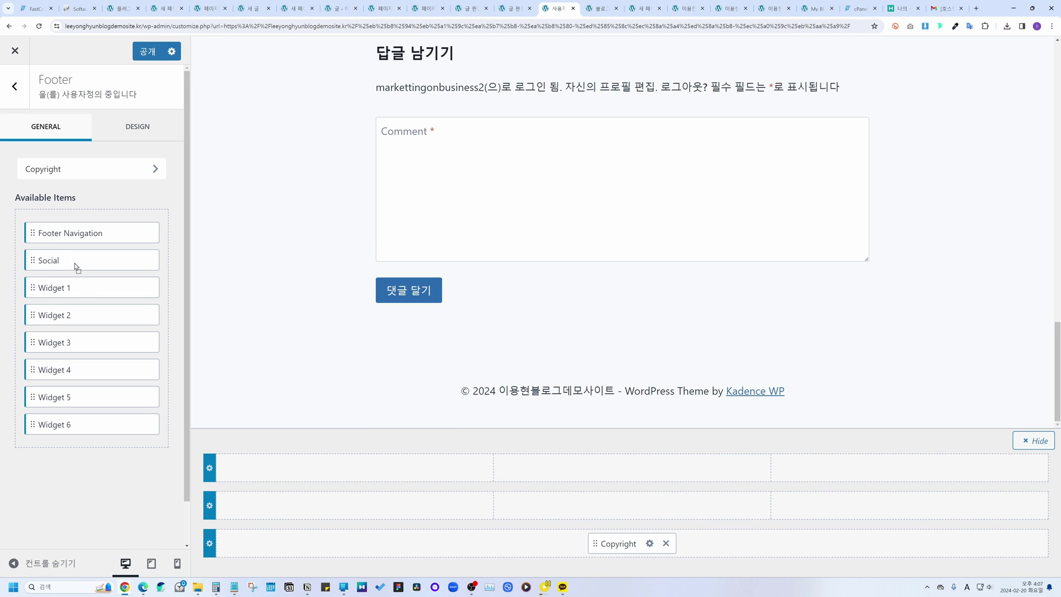
Step: Place Social in the footer's middle row and add YouTube beside Facebook, Twitter and Instagram
left_click_drag(73, 267, 659, 507)
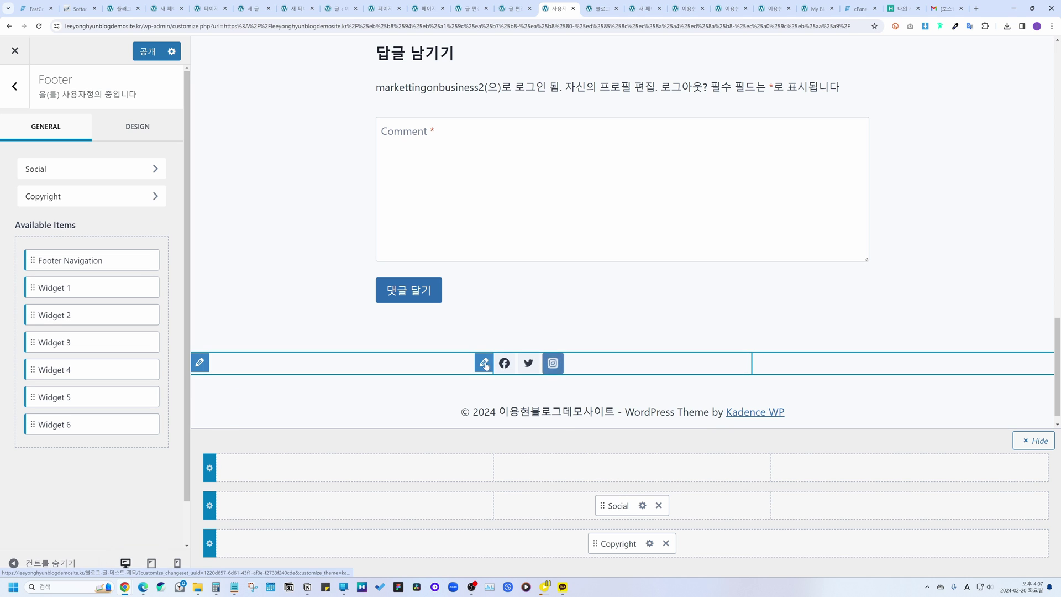
left_click(484, 364)
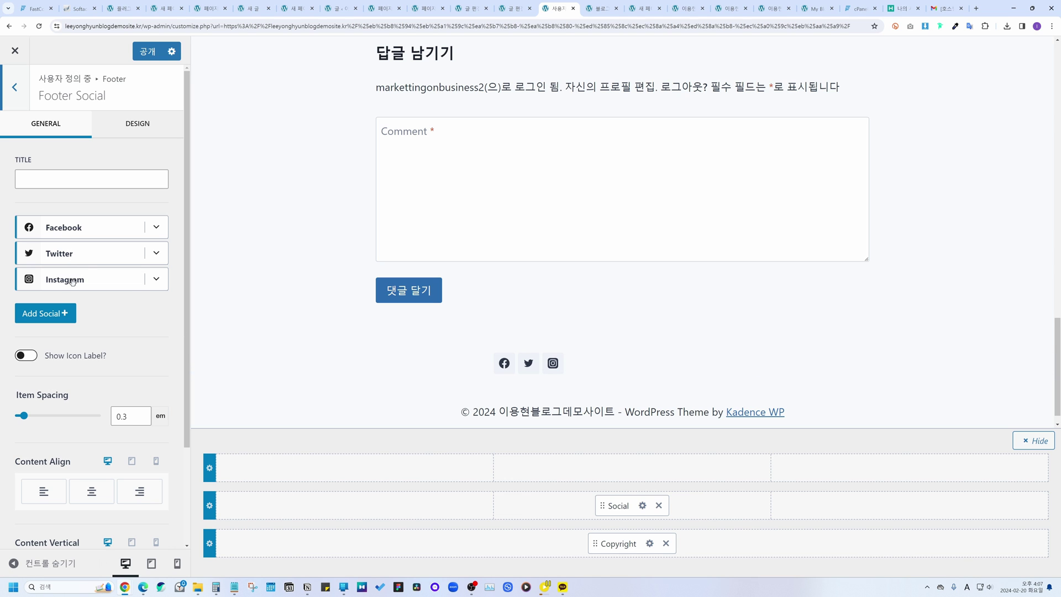
left_click(45, 313)
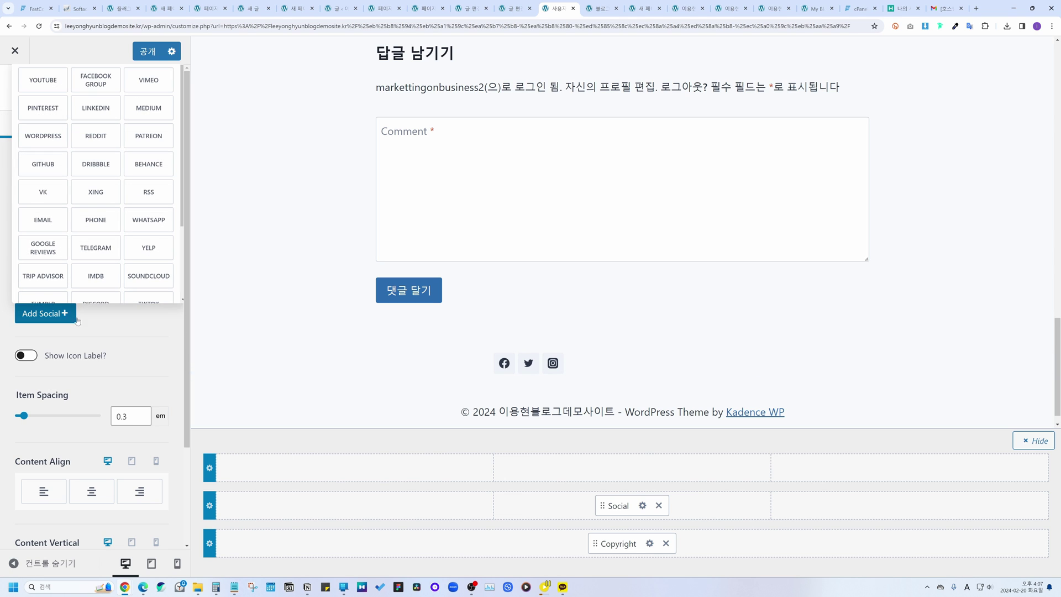
left_click(44, 108)
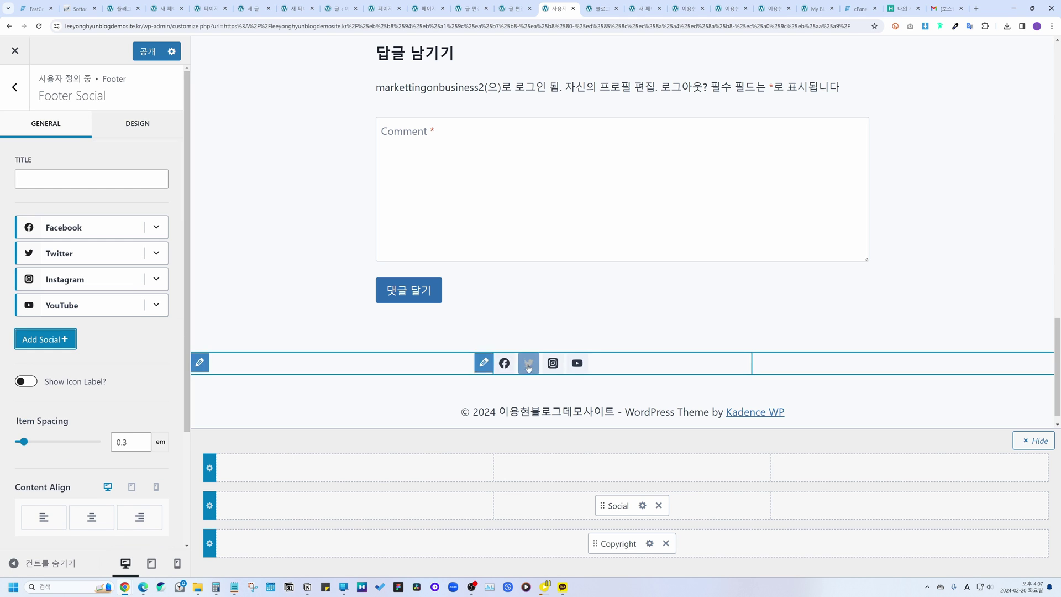
left_click(25, 98)
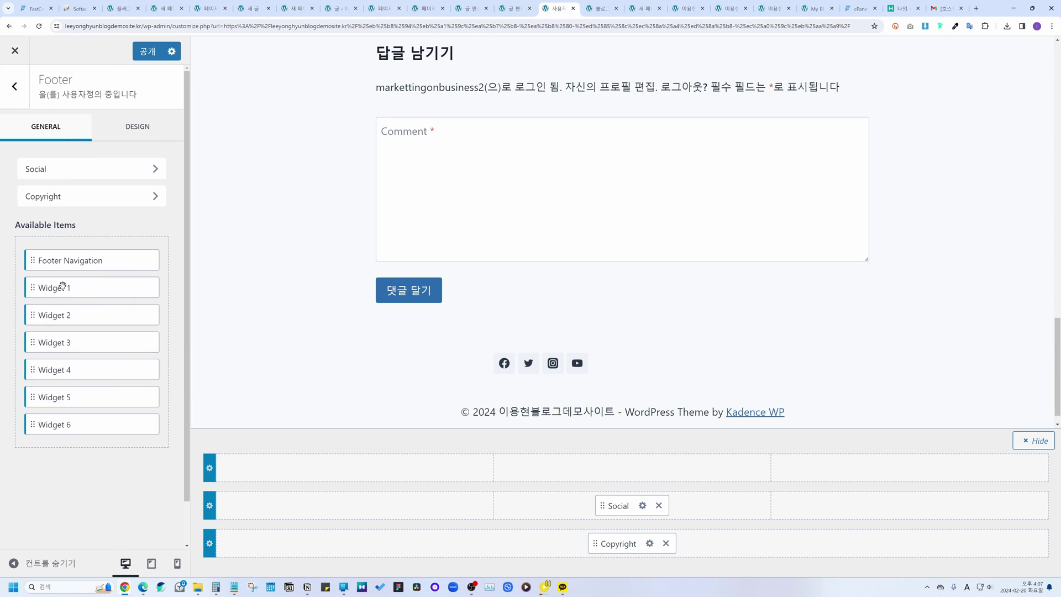
Step: Place Widget 1 in the footer middle row's right column with a Text (Adv) heading '위젯 내용입니다.'
left_click_drag(63, 285, 872, 500)
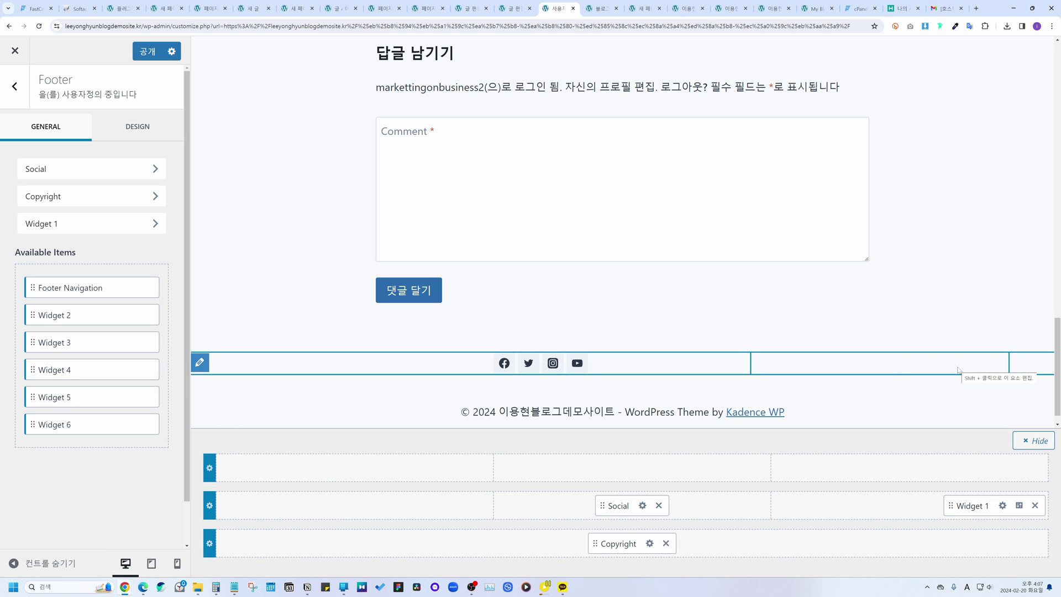
left_click(1002, 505)
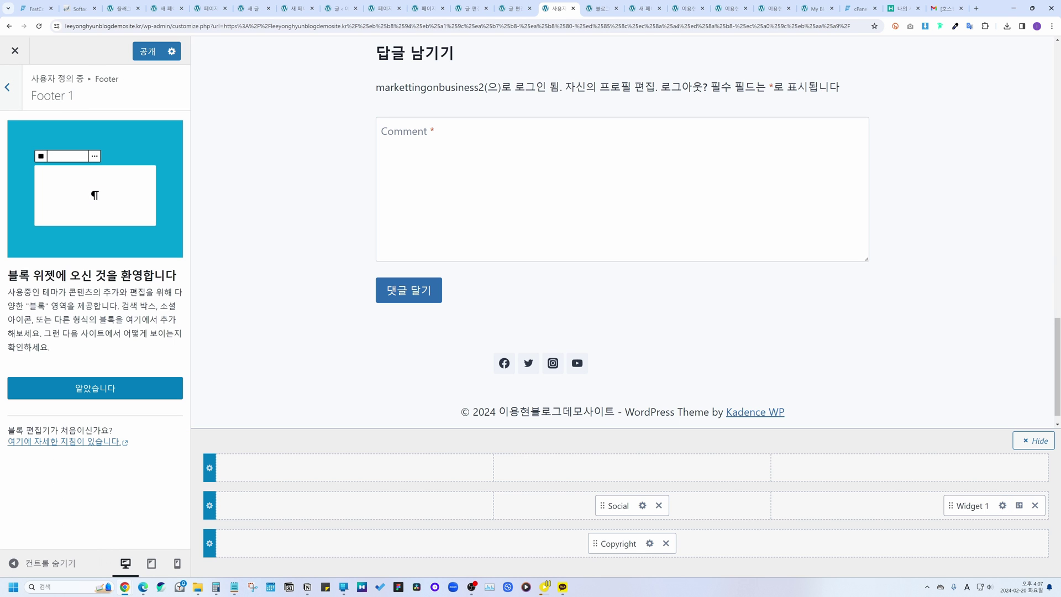
left_click(114, 385)
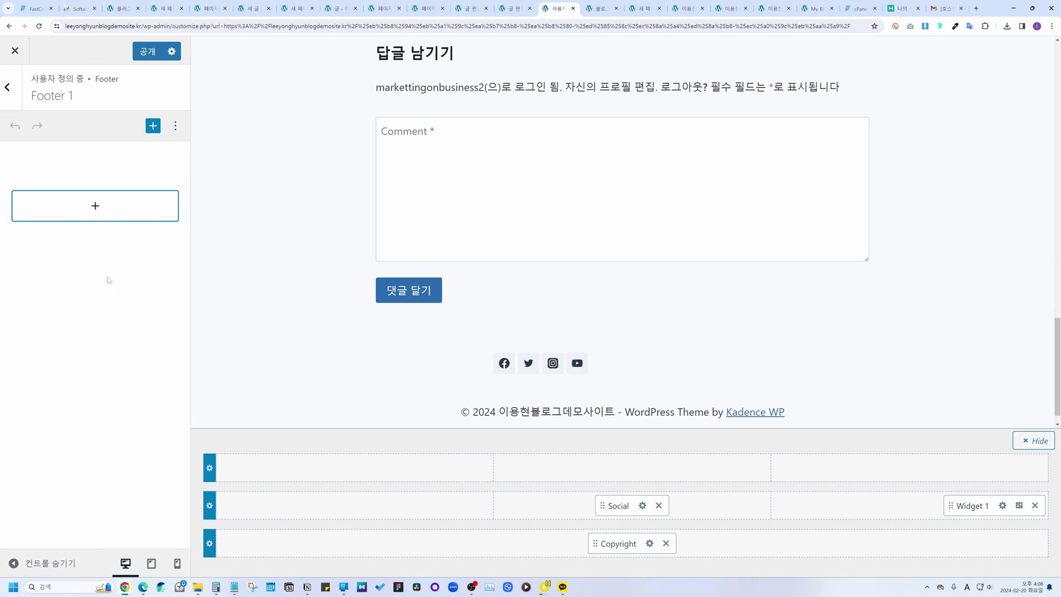
left_click(94, 219)
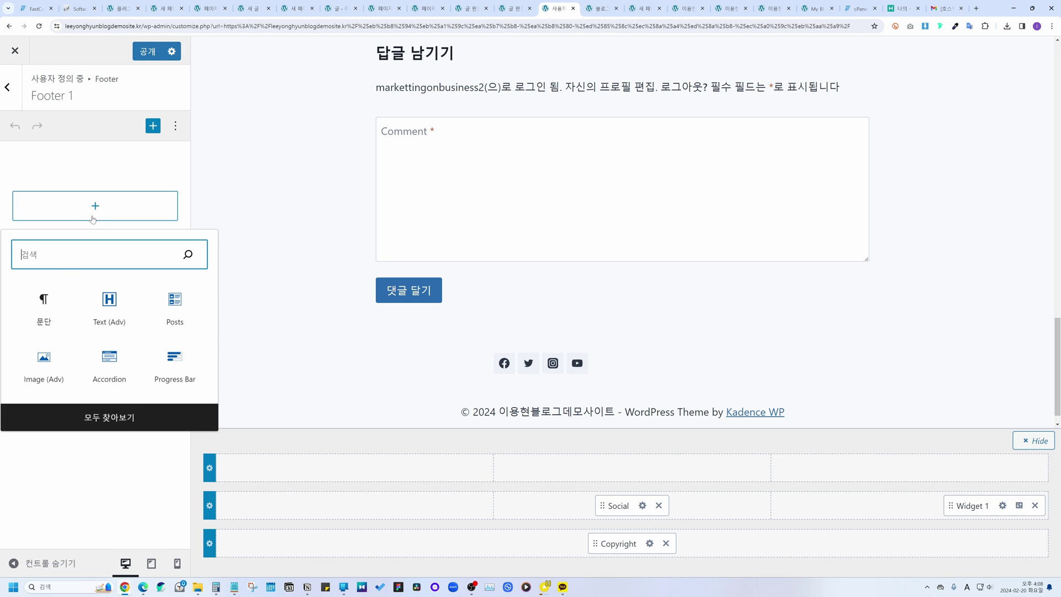
left_click(100, 291)
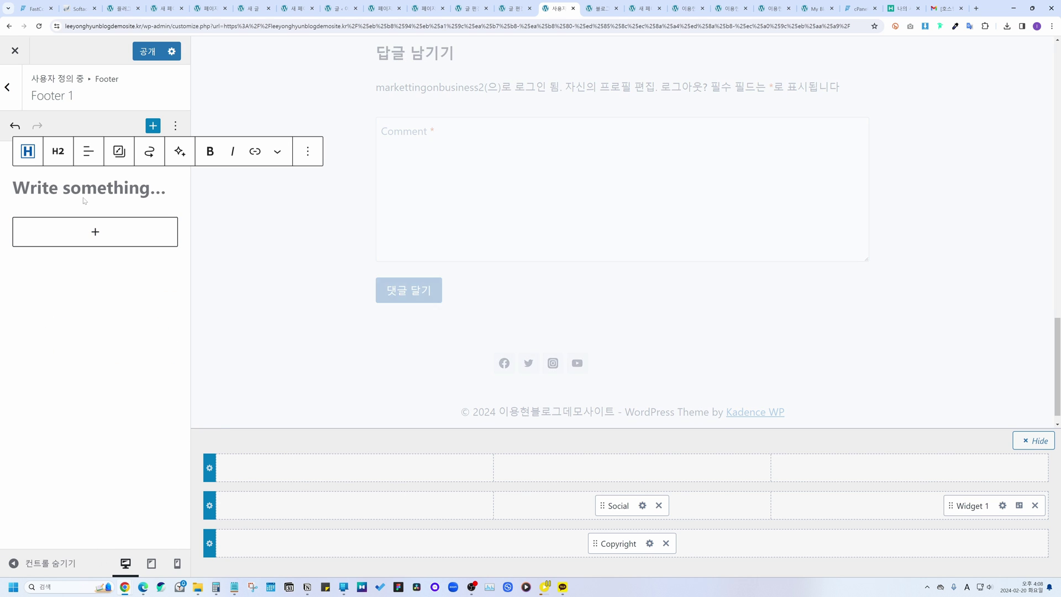
type("dn")
key("BackSpace")
key("BackSpace")
key("Hangul")
type("위젯 ")
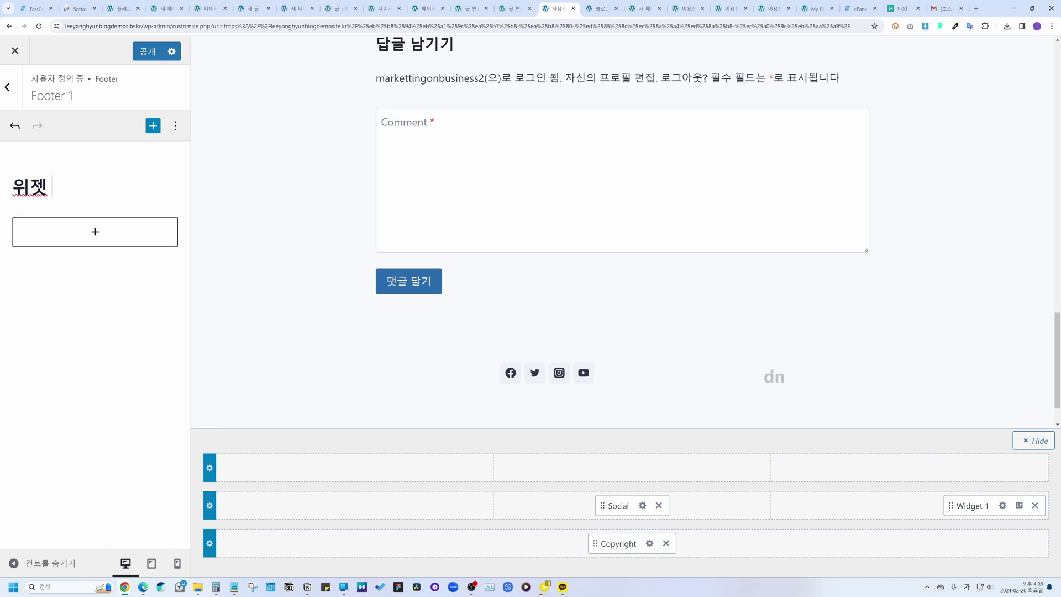
type("내용입니다.")
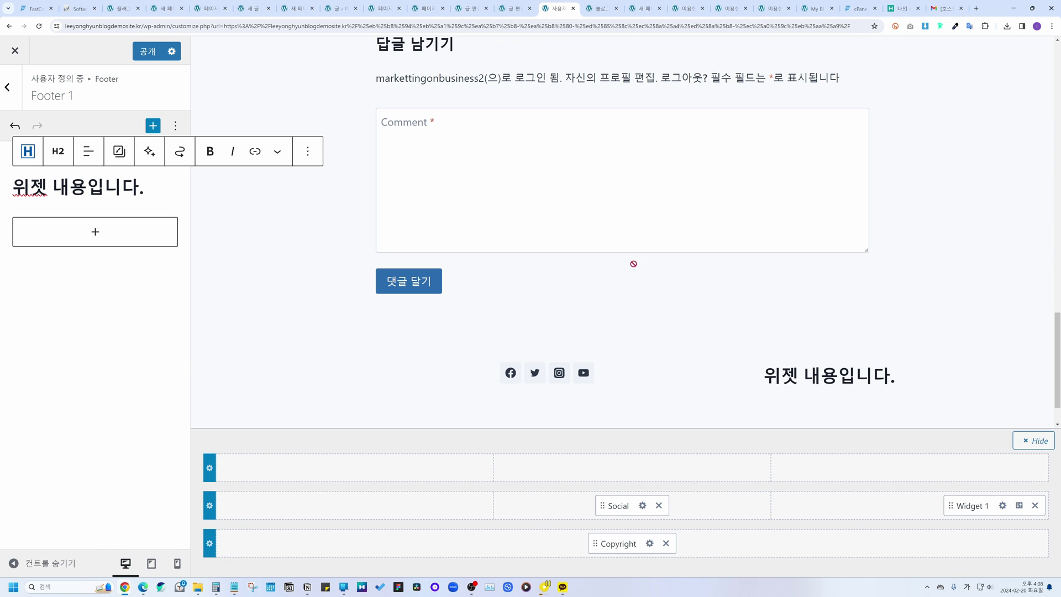
Step: Add an Image (Adv) block to the widget showing the laptop photo
left_click(93, 237)
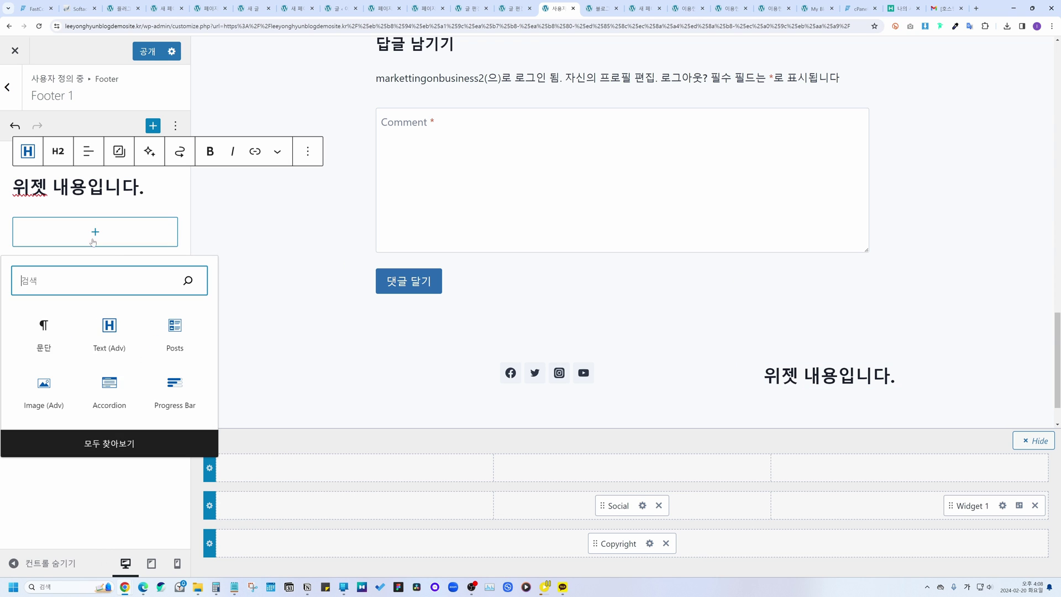
left_click(45, 379)
left_click(61, 264)
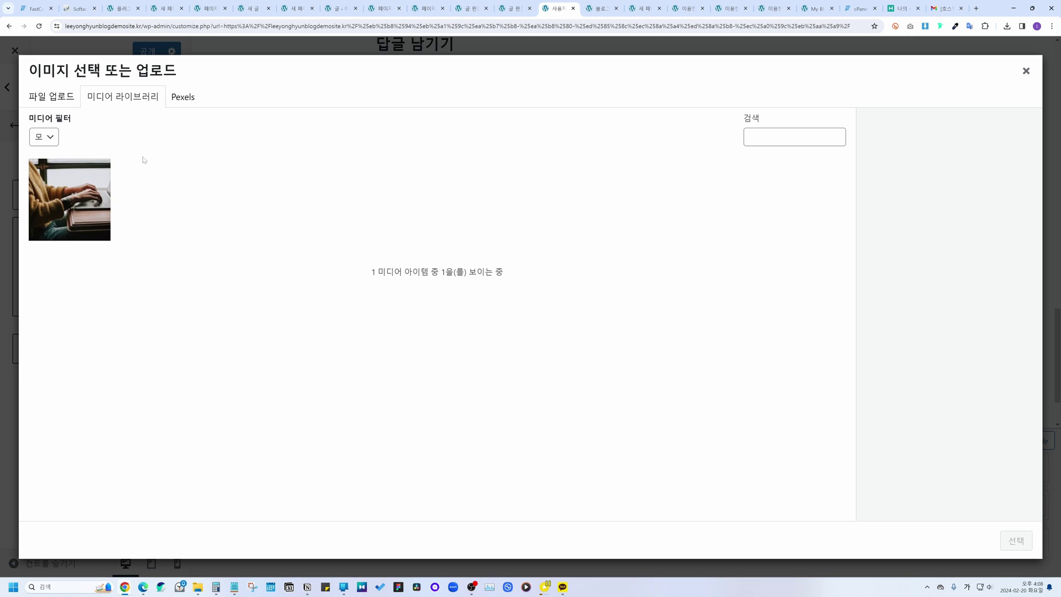
left_click(92, 206)
left_click(1003, 540)
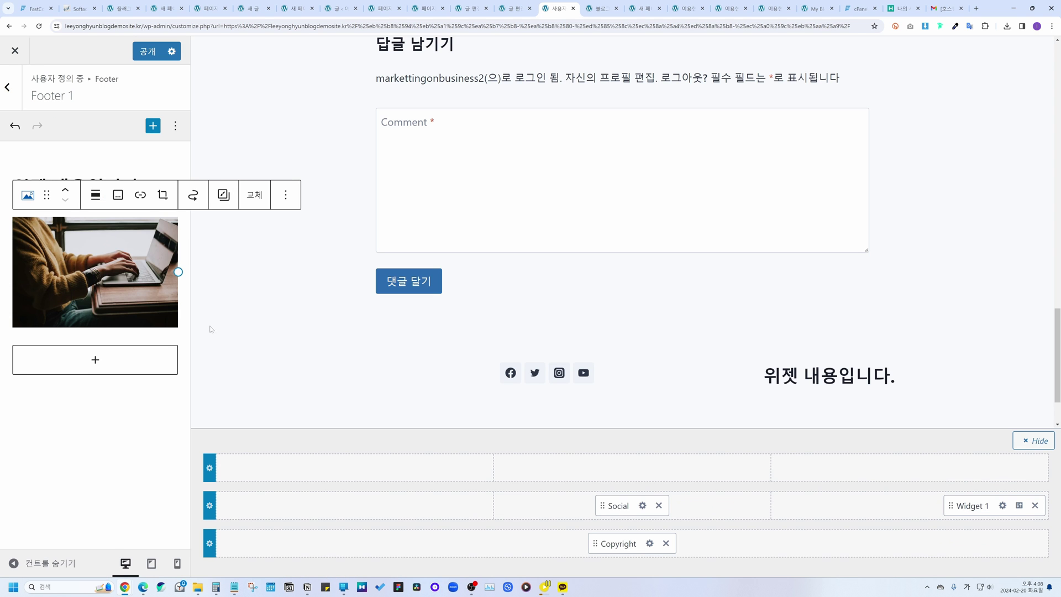
Step: Remove the trial image block from Widget 1 and return to the Footer settings
left_click(113, 360)
left_click(120, 323)
scroll(299, 332, "down", 5)
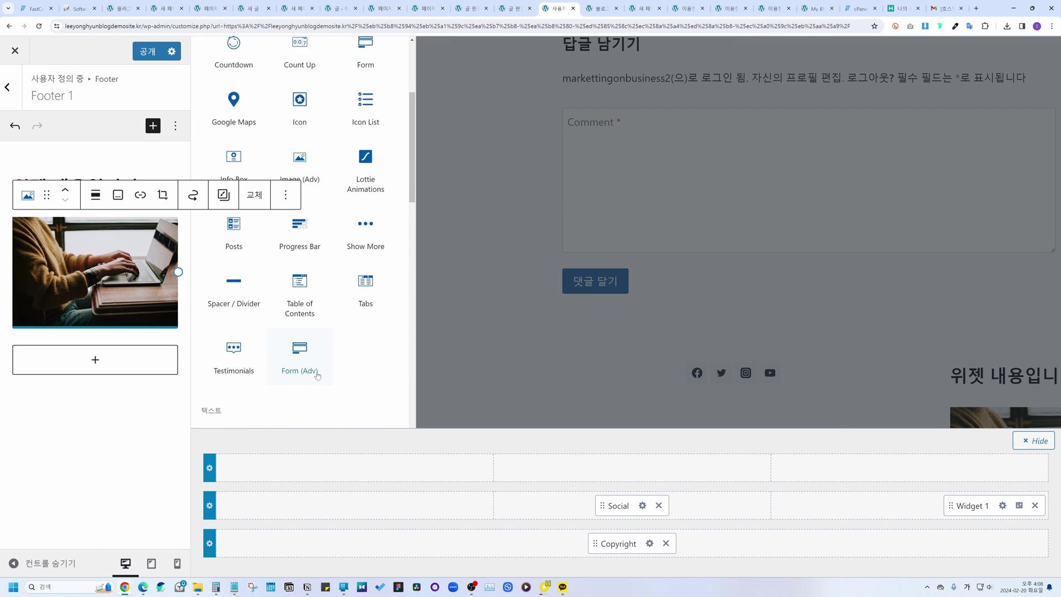
scroll(299, 343, "up", 5)
left_click(387, 51)
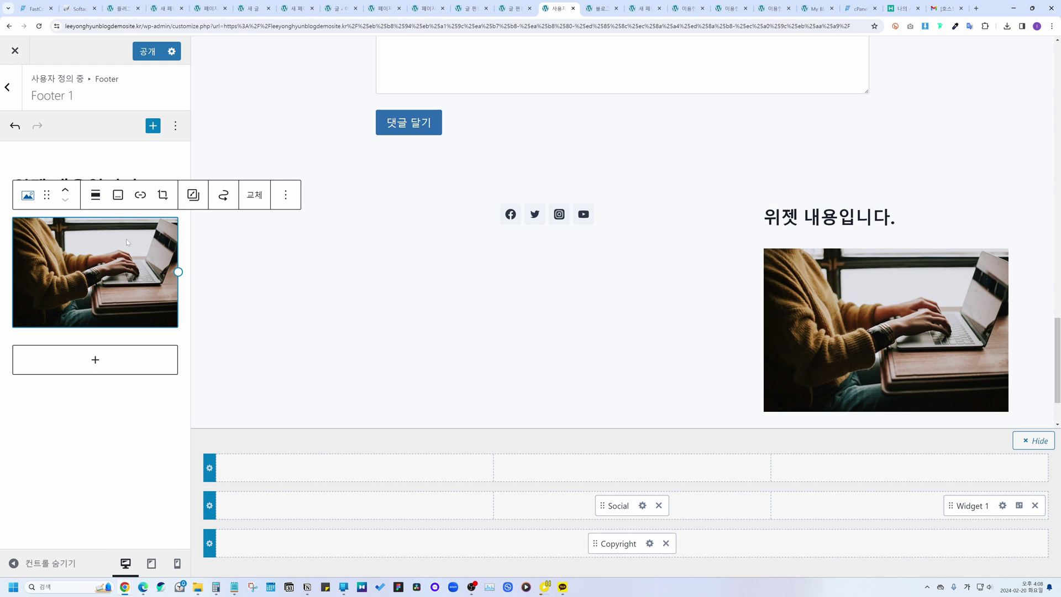
left_click(285, 196)
left_click(305, 456)
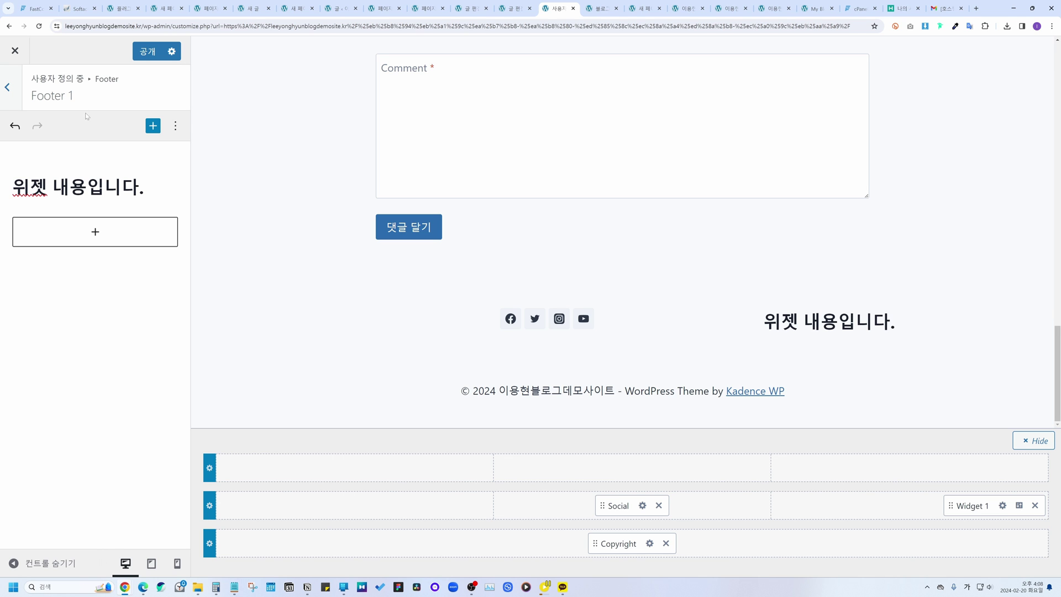
left_click(21, 95)
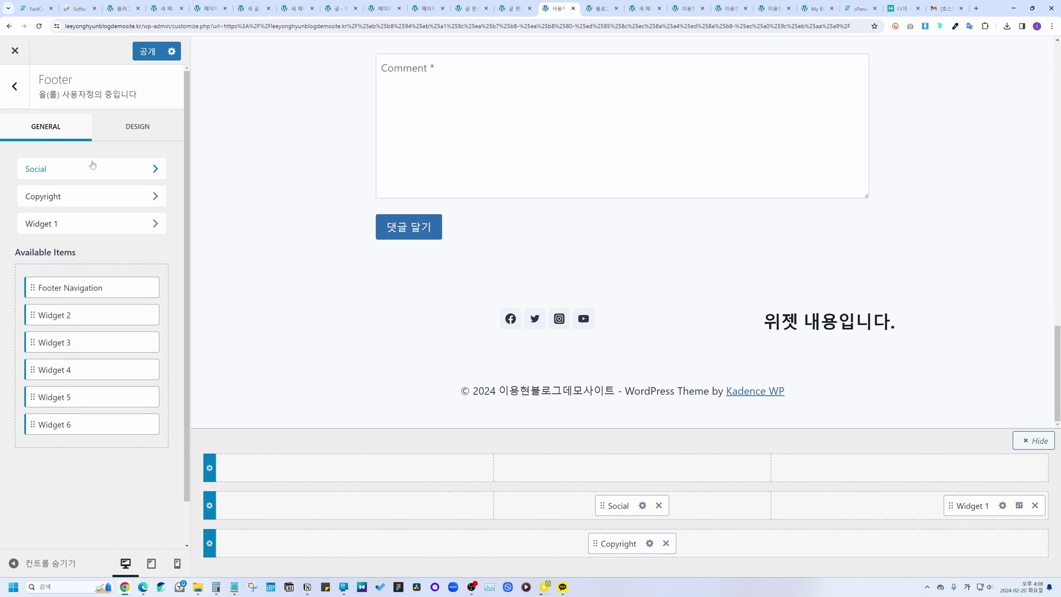
Step: Navigate from the Customizer root to the General > Layout settings
left_click(24, 90)
scroll(278, 390, "up", 10)
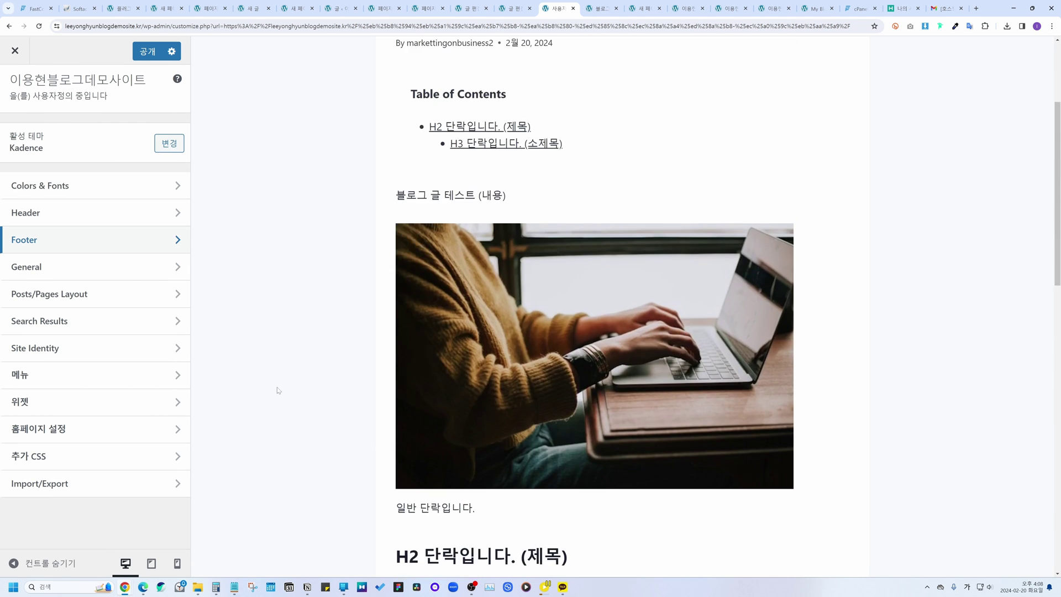
scroll(278, 391, "up", 2)
left_click(109, 267)
scroll(271, 284, "up", 1)
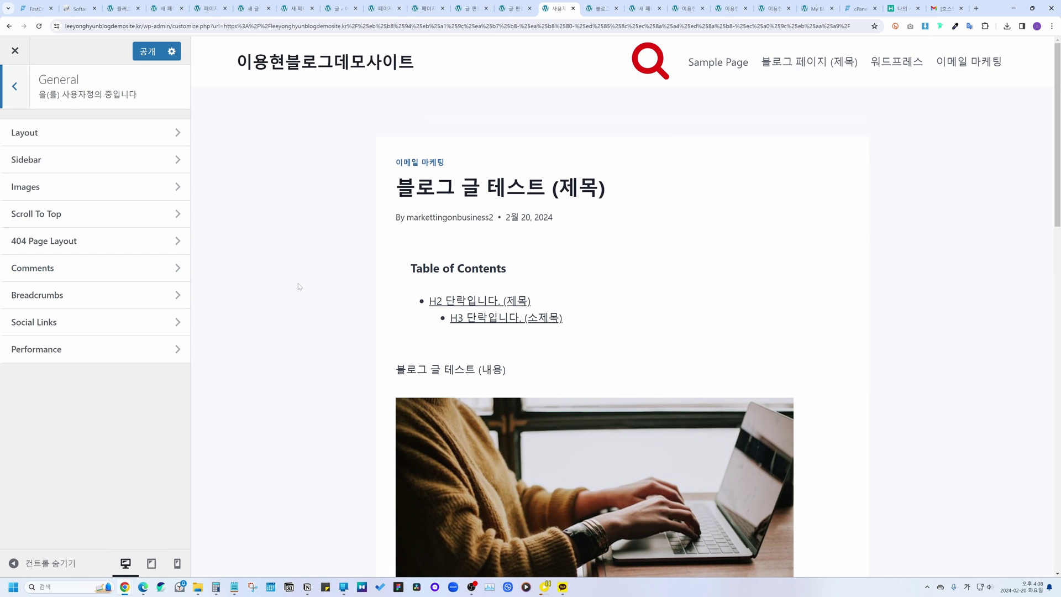
left_click(35, 136)
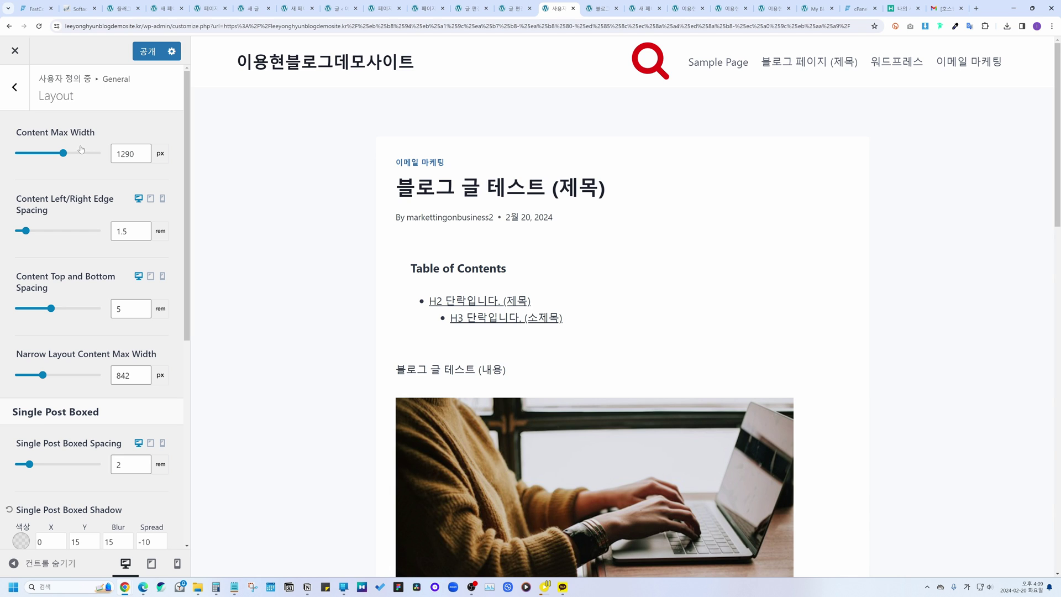
Step: Try the width and spacing sliders, then reset Content Max Width to 1290 px and Boxed Spacing to 2 rem
mouse_move(64, 153)
left_mouse_down()
mouse_move(83, 155)
mouse_move(36, 156)
mouse_move(78, 154)
mouse_move(42, 153)
mouse_move(78, 154)
mouse_move(46, 155)
mouse_move(61, 154)
left_mouse_up()
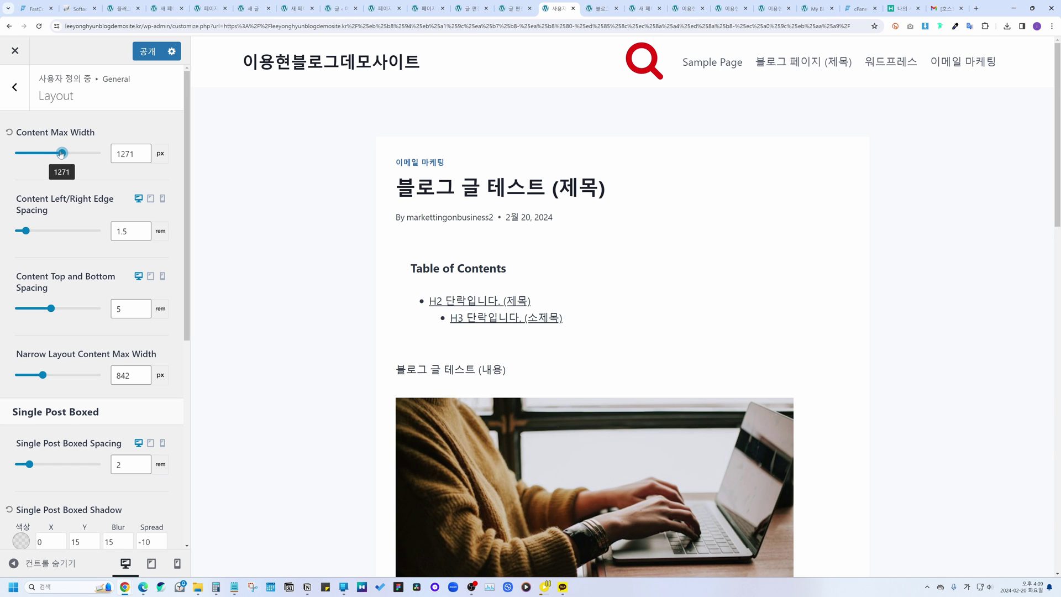
left_click(9, 134)
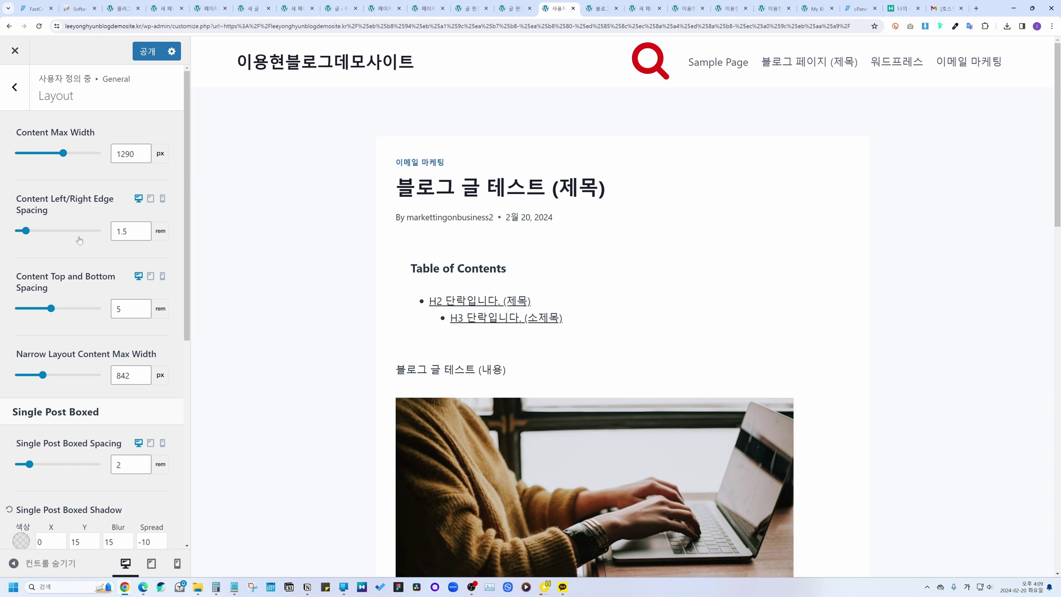
scroll(80, 240, "down", 4)
left_click_drag(30, 257, 30, 257)
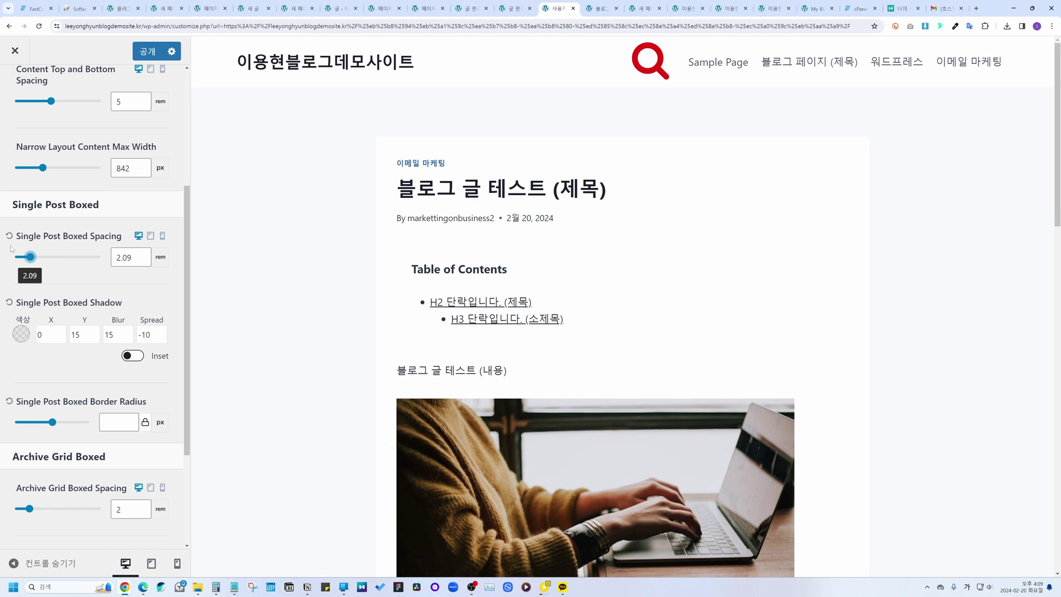
left_click(8, 236)
scroll(72, 236, "down", 3)
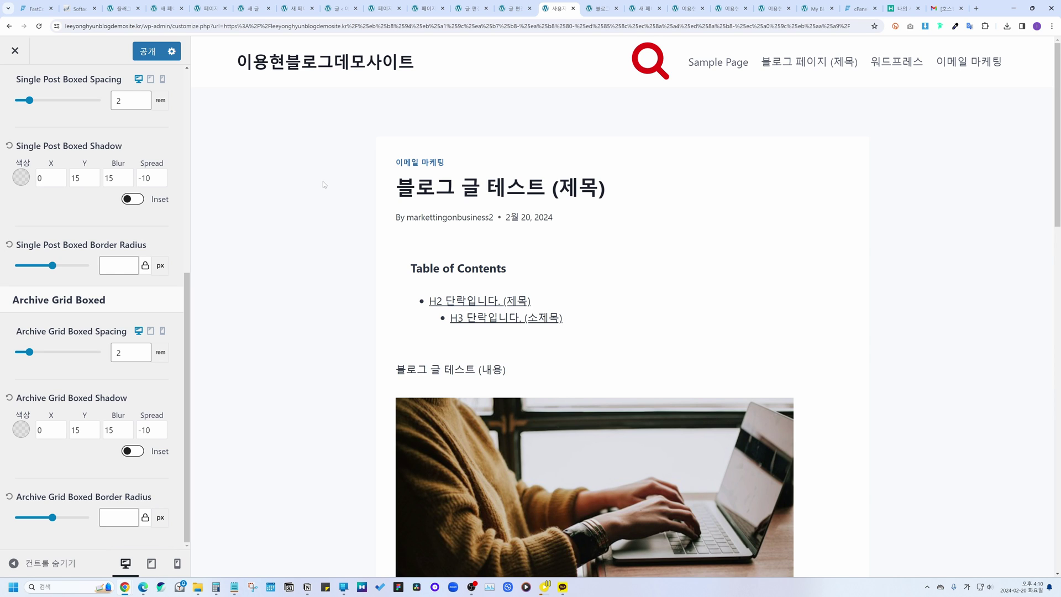
Step: Preview the site at phone, tablet and desktop widths, then leave the Customizer
left_click(178, 564)
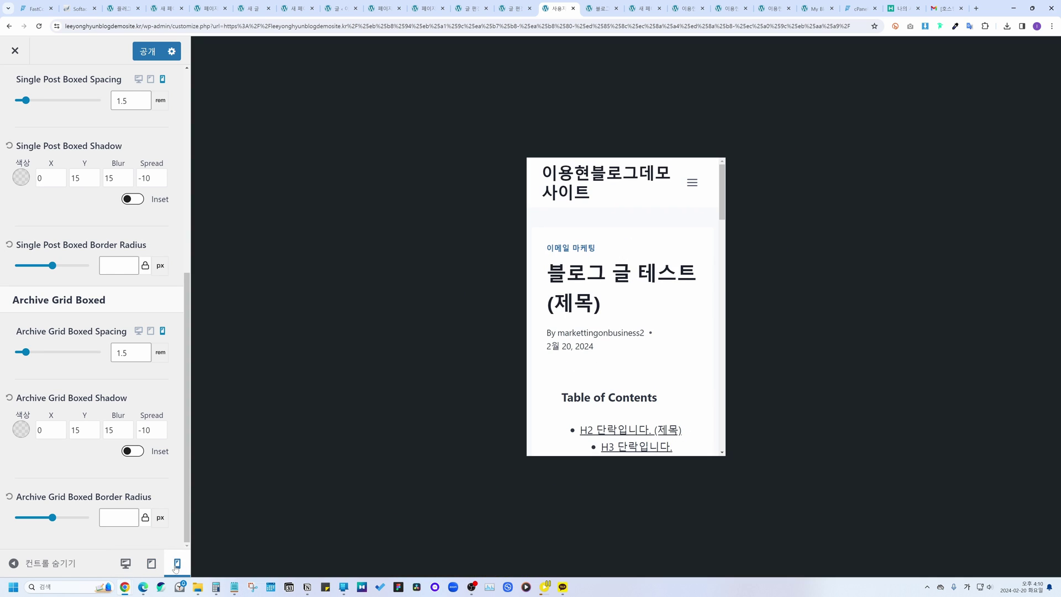
left_click(151, 563)
left_click(125, 564)
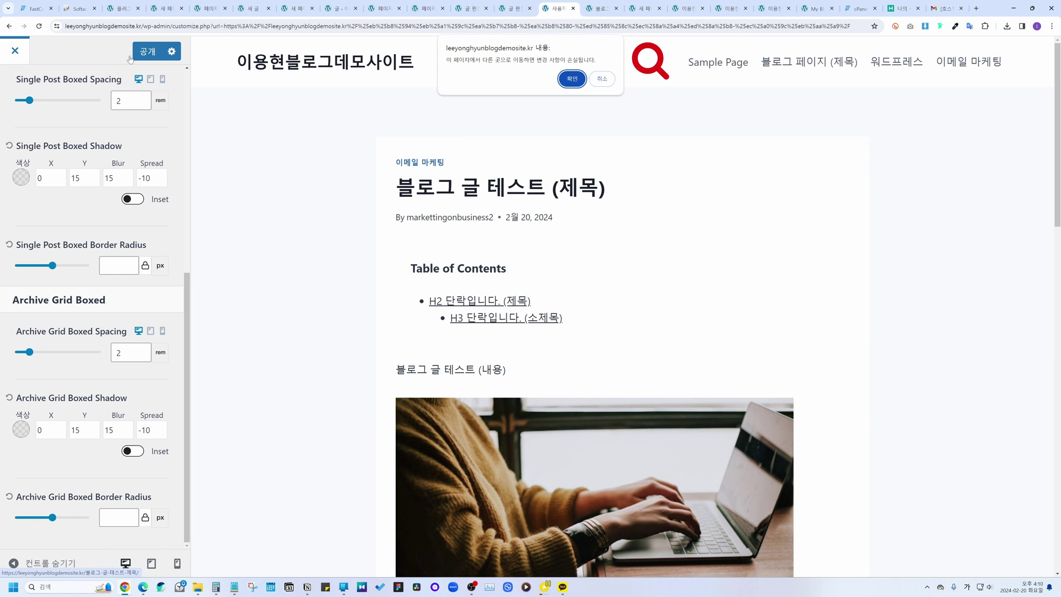
left_click(567, 79)
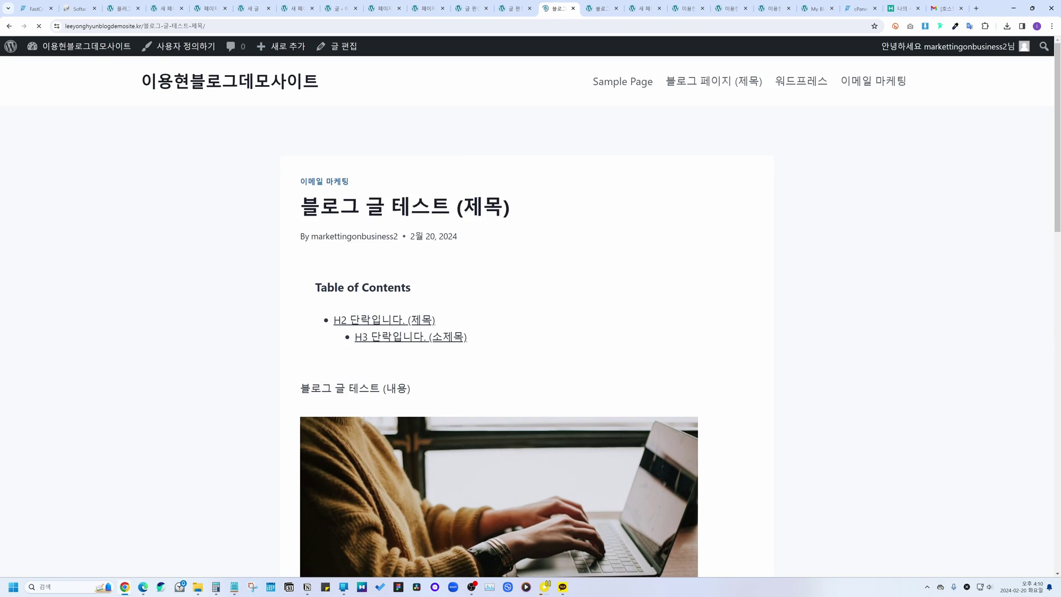
Step: Preview the post in the editor at Tablet, Mobile and Desktop, then reopen Customizer's Posts/Pages Layout
left_click(338, 44)
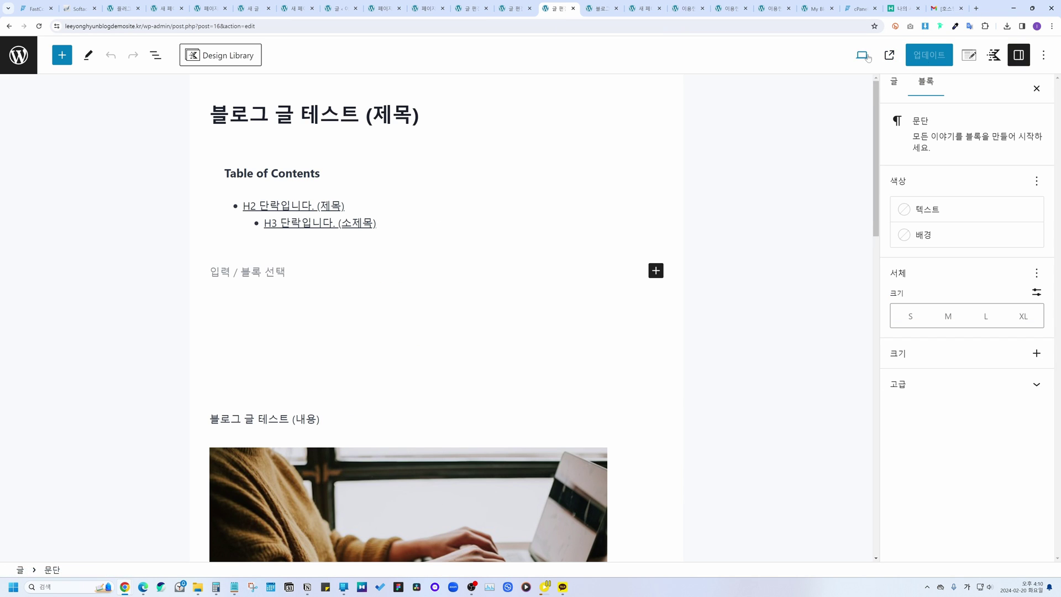
left_click(862, 55)
left_click(769, 116)
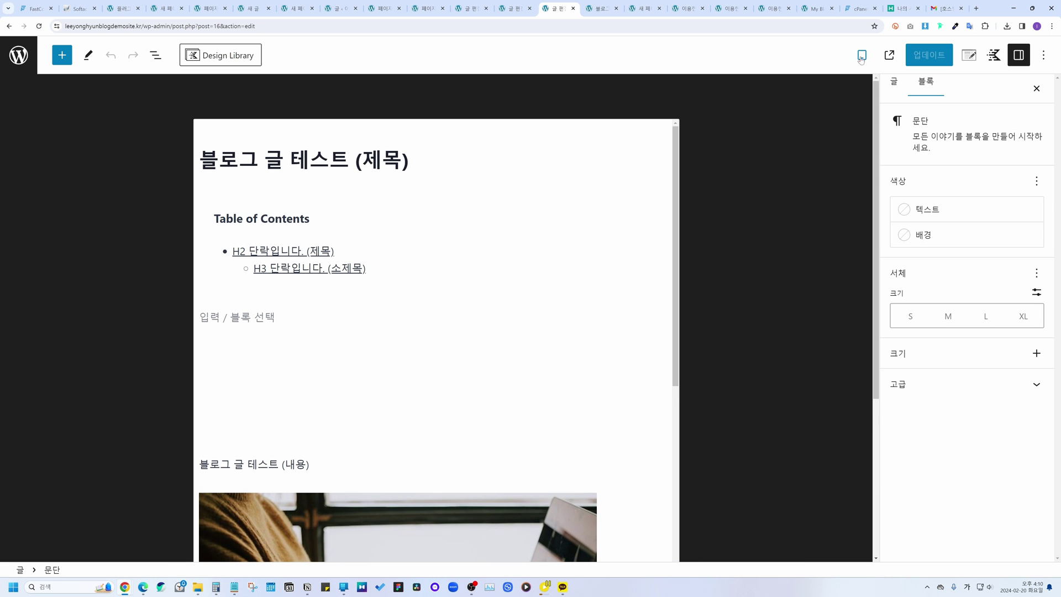
left_click(863, 55)
left_click(796, 135)
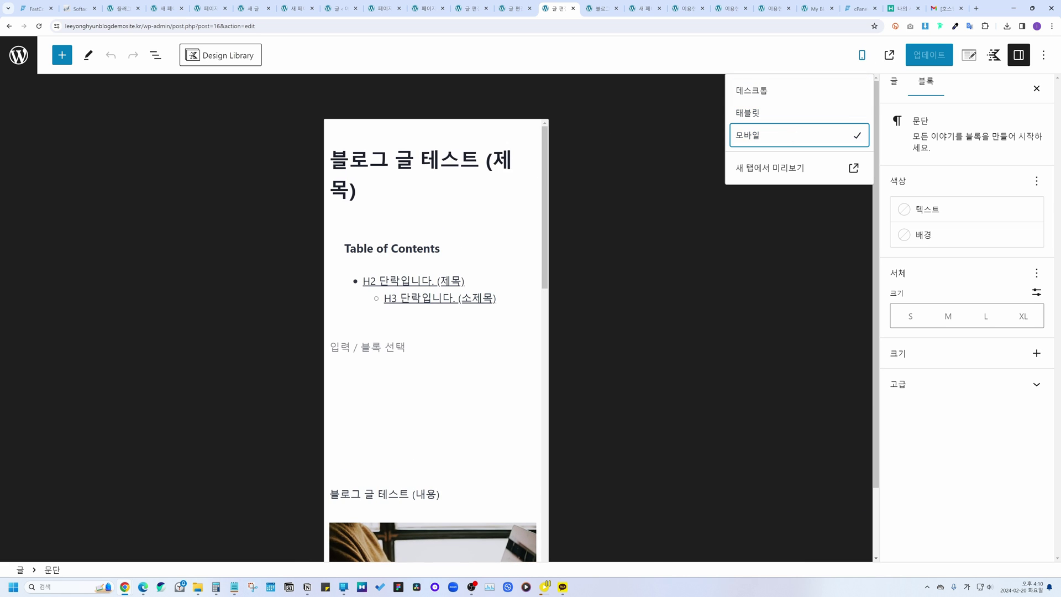
left_click(770, 91)
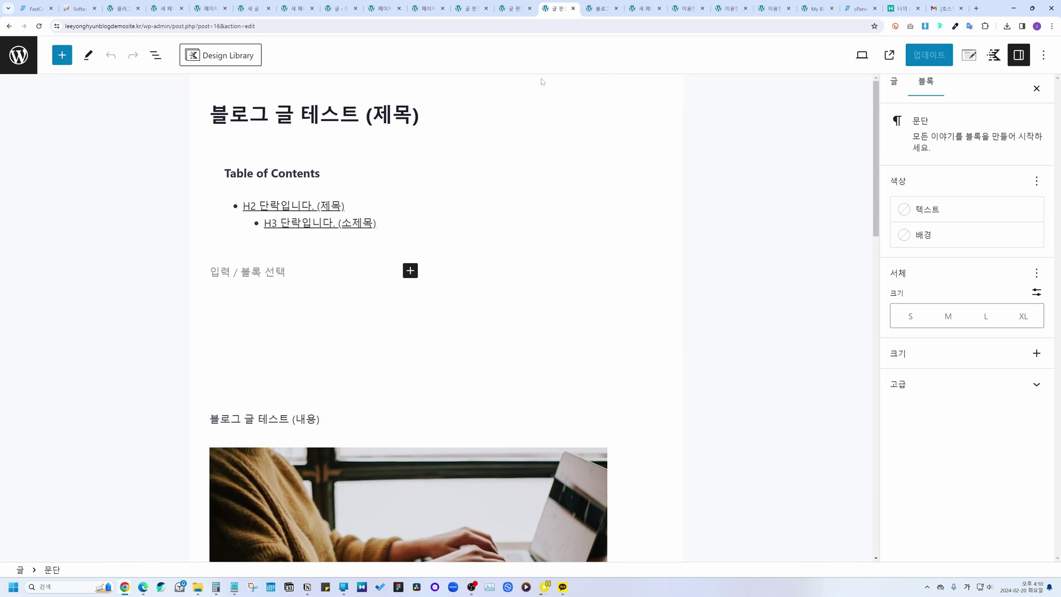
left_click(8, 26)
left_click(58, 343)
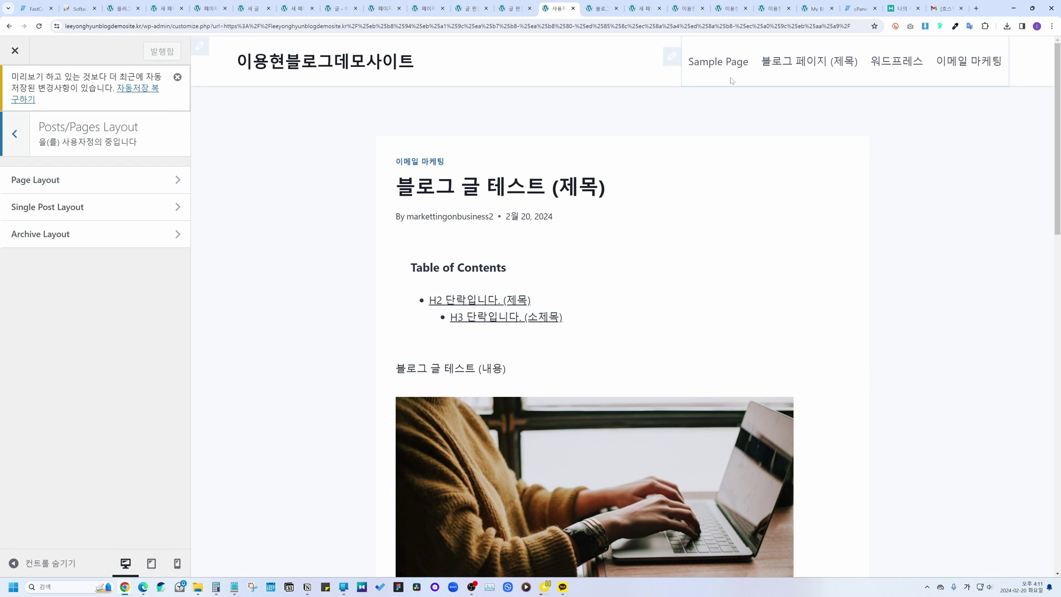
Step: In Page Layout, try the title placement and alignment options, ending with a centred title
left_click(809, 63)
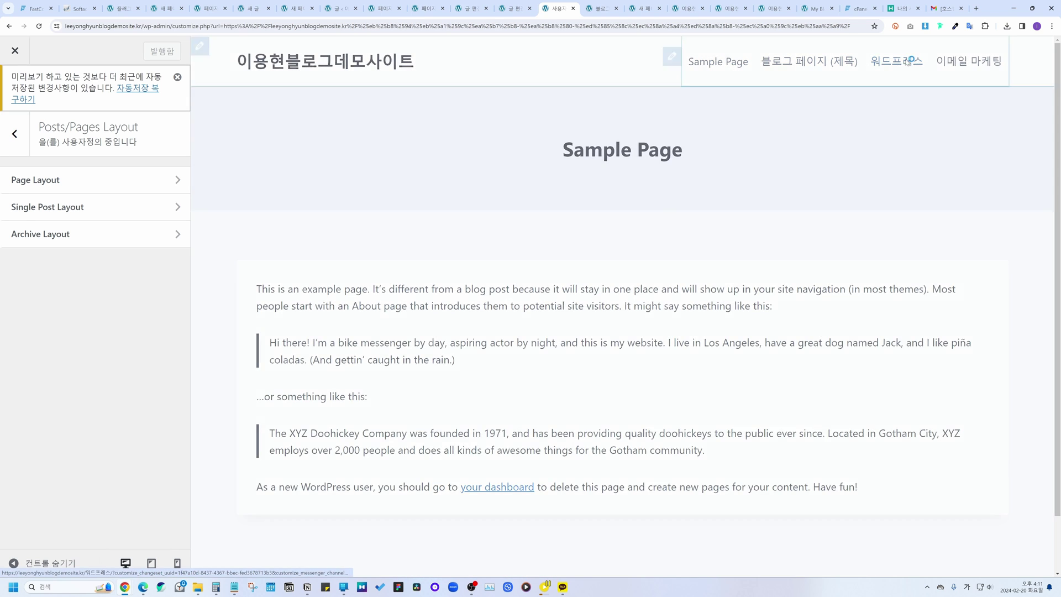
left_click(888, 63)
left_click(56, 182)
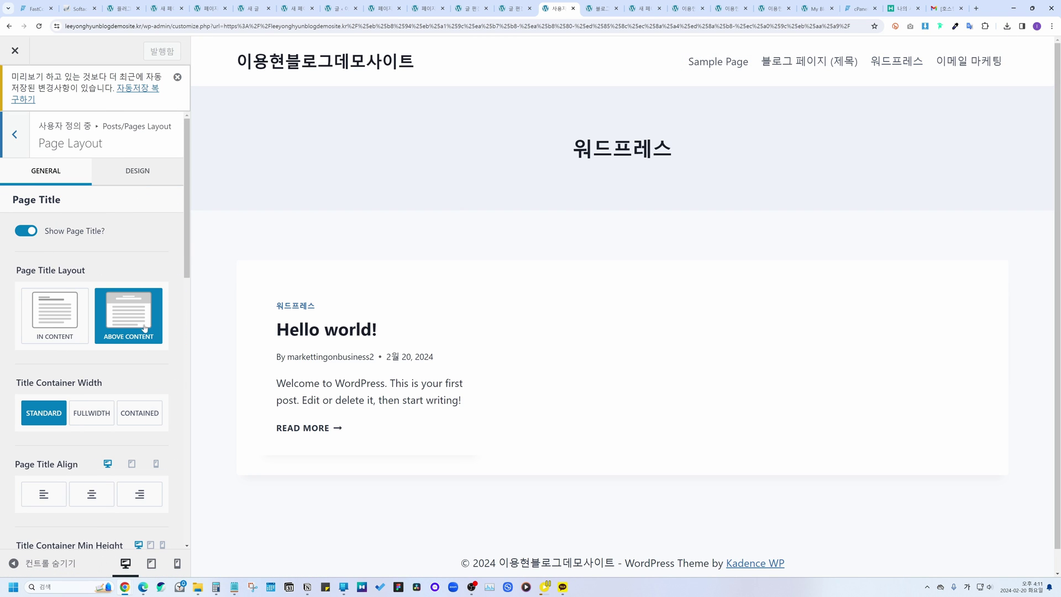
left_click(52, 285)
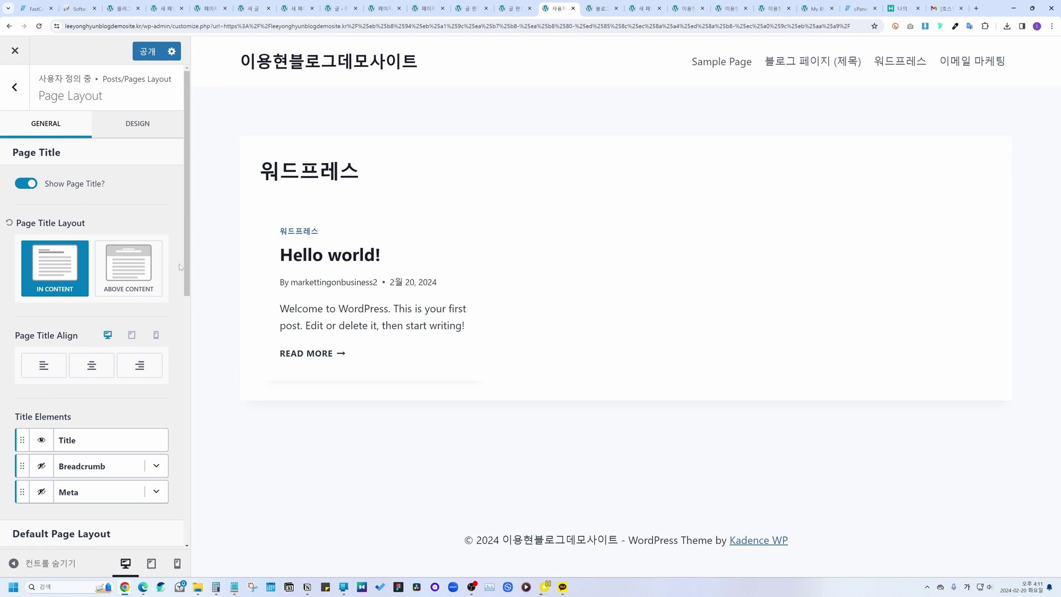
left_click(151, 271)
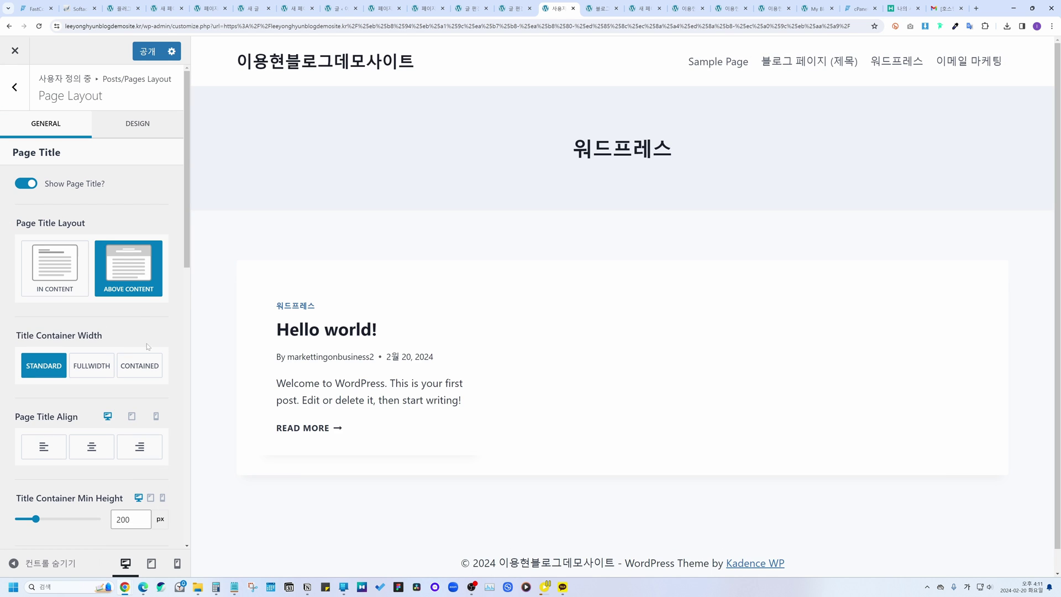
scroll(147, 343, "down", 3)
left_click(44, 280)
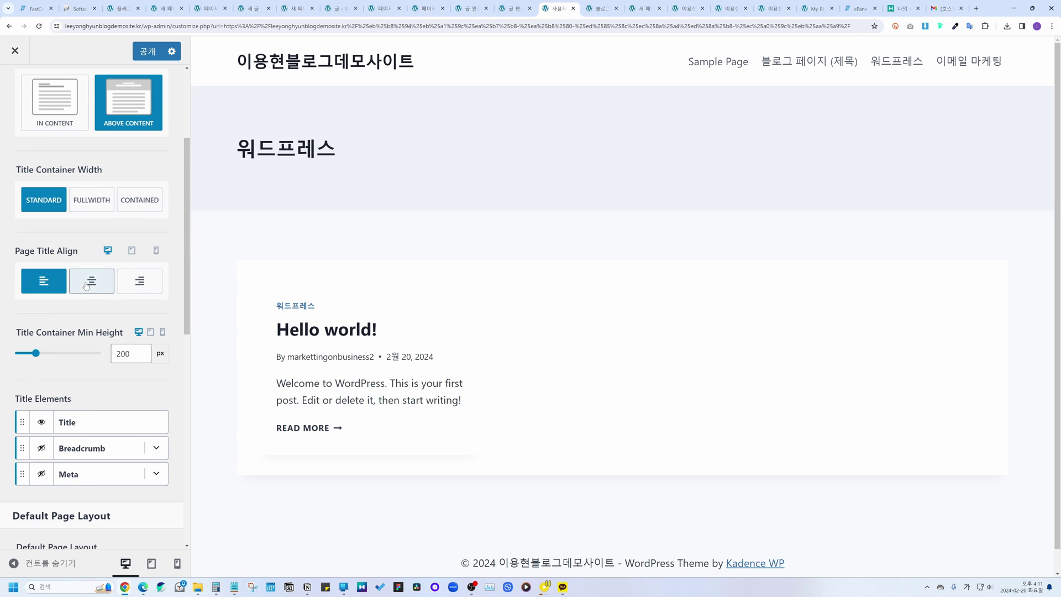
left_click(140, 281)
left_click(91, 281)
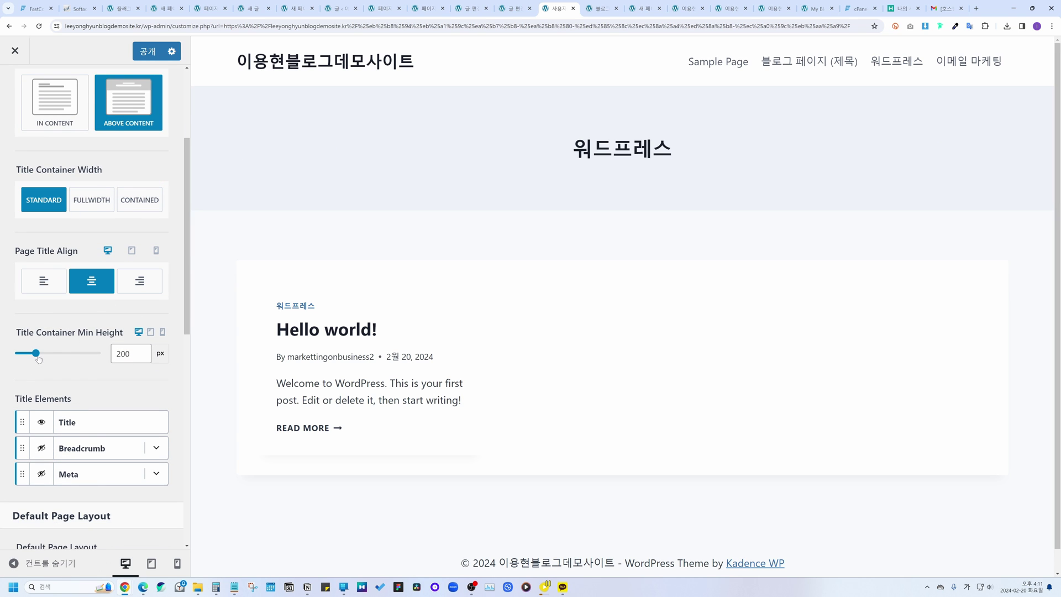
Step: Reset Title Container Min Height to 200 px, toggle the breadcrumb, and open Single Post Layout
mouse_move(38, 359)
left_mouse_down()
mouse_move(59, 355)
mouse_move(29, 354)
mouse_move(52, 355)
mouse_move(42, 353)
left_mouse_up()
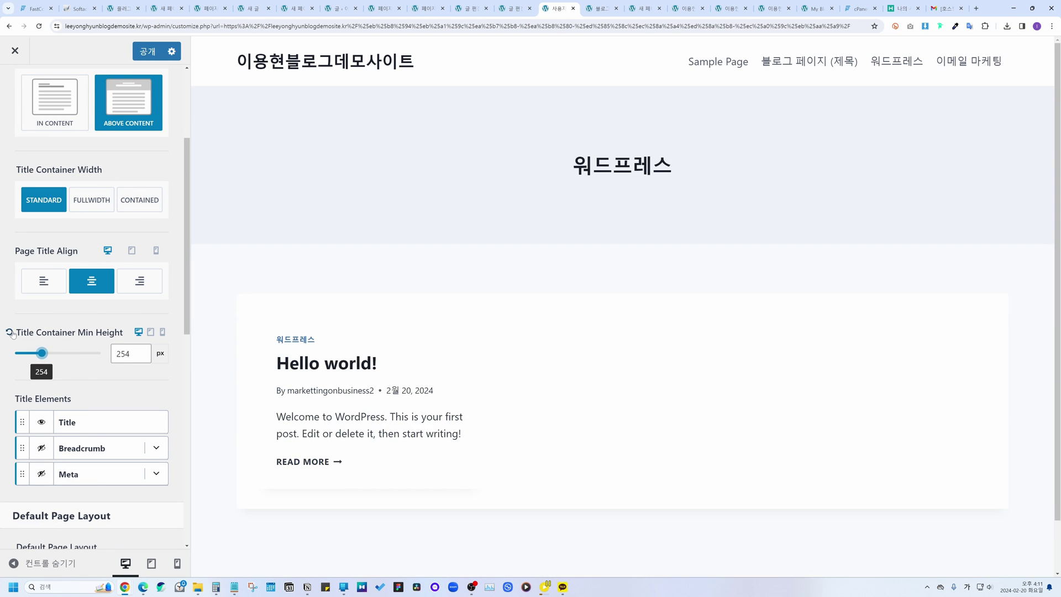
left_click(9, 333)
scroll(109, 314, "down", 2)
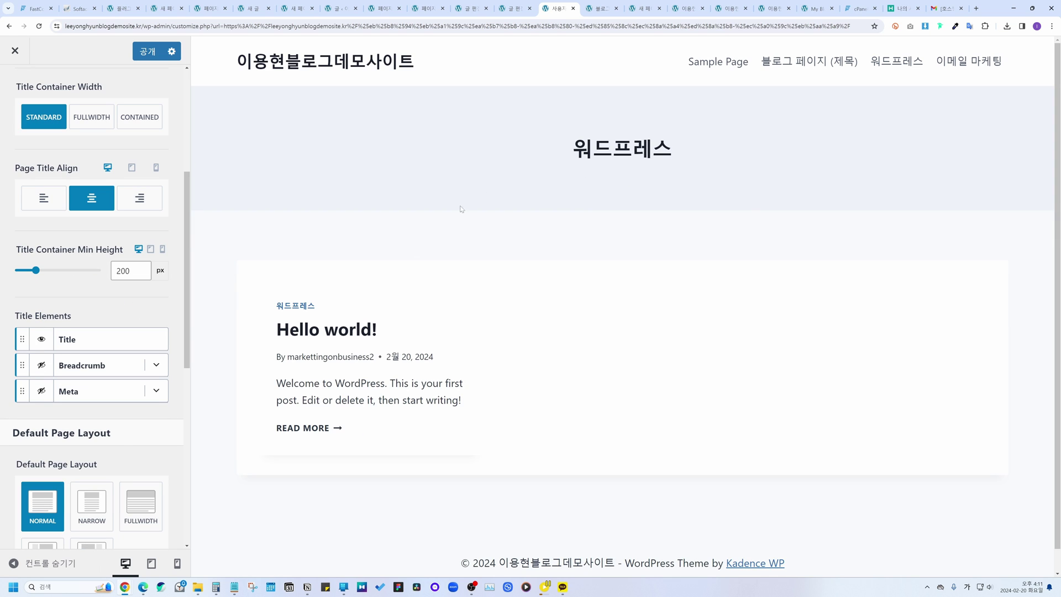
left_click(42, 368)
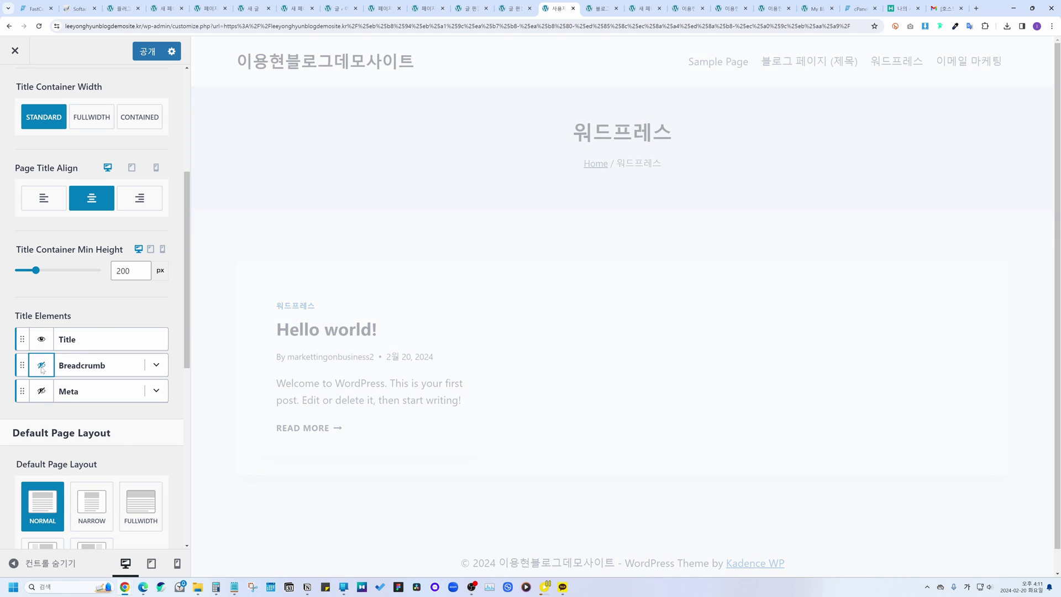
scroll(43, 276, "down", 1)
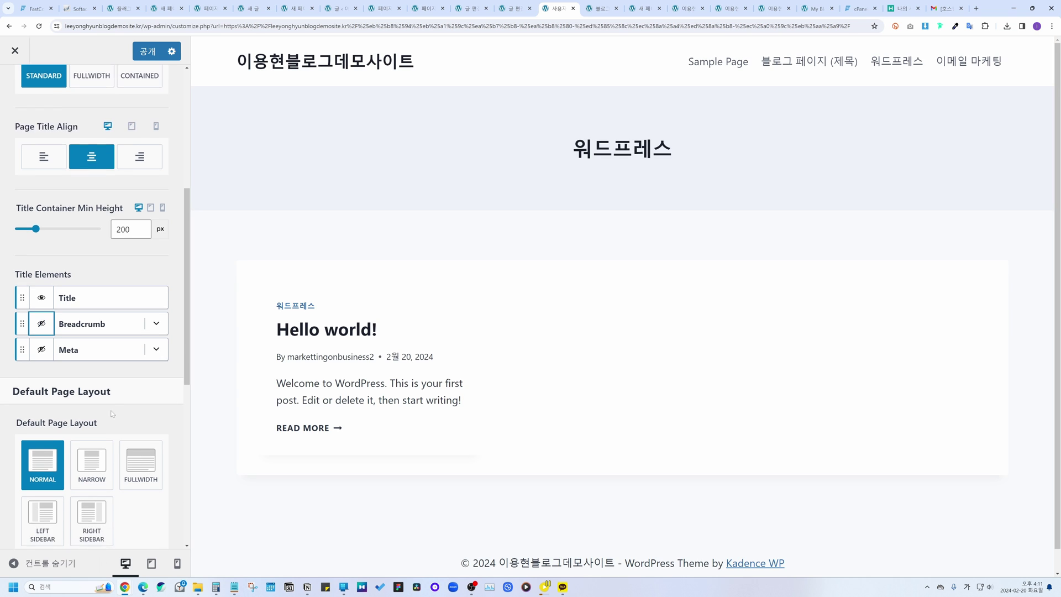
key("Escape")
left_click(47, 160)
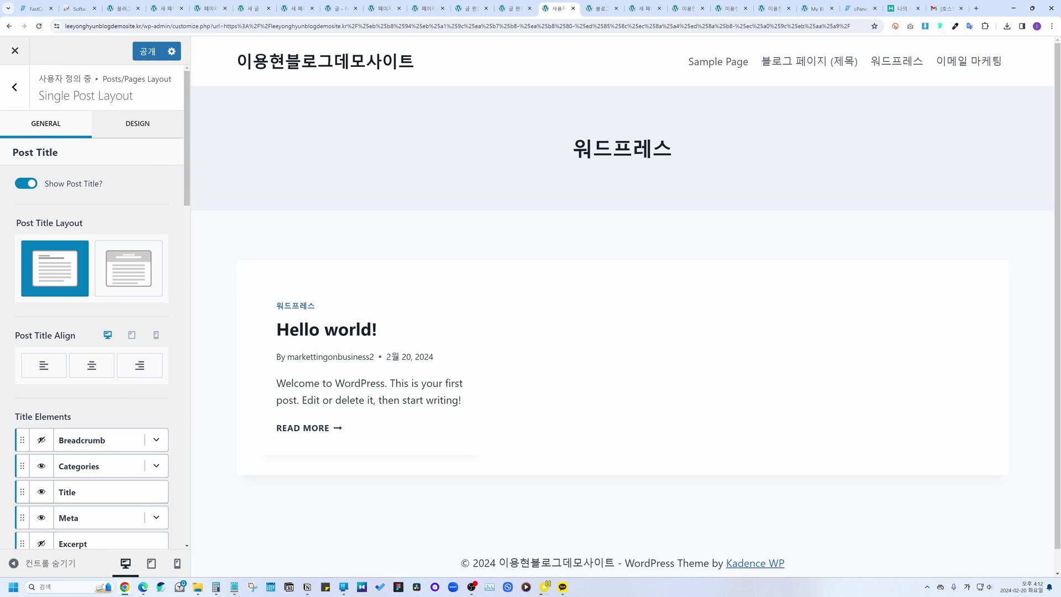
Step: Preview the post and give its title a full-width banner layout, Standard width, centre-aligned
left_click(969, 61)
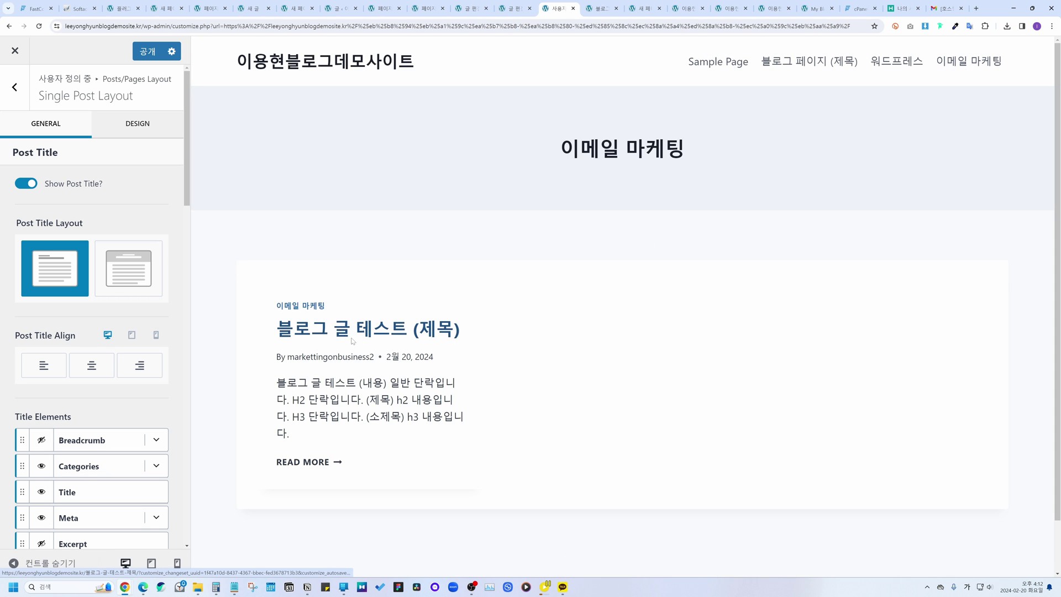
left_click(352, 341)
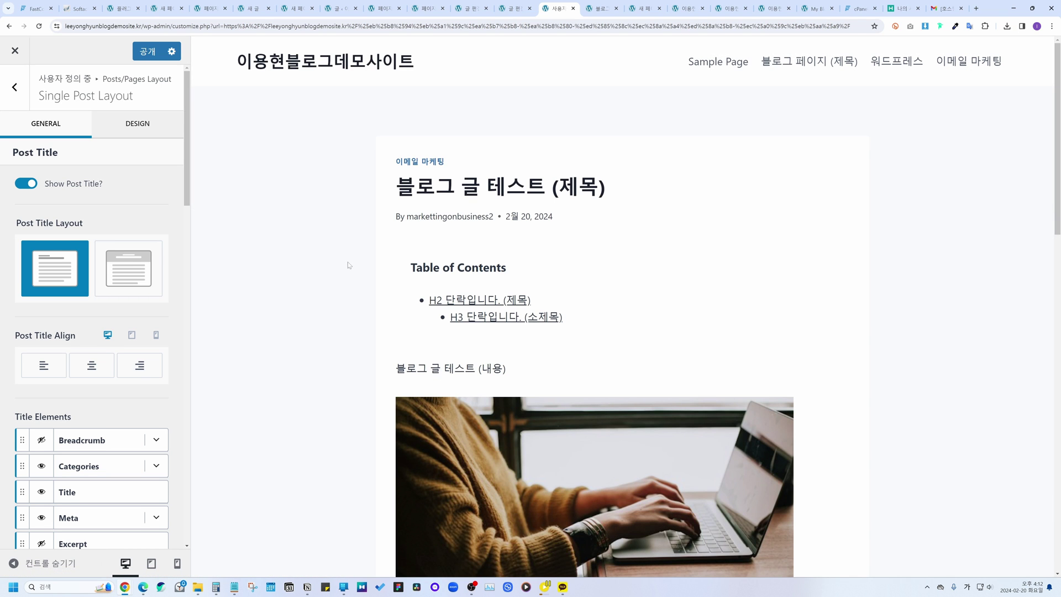
scroll(95, 308, "down", 1)
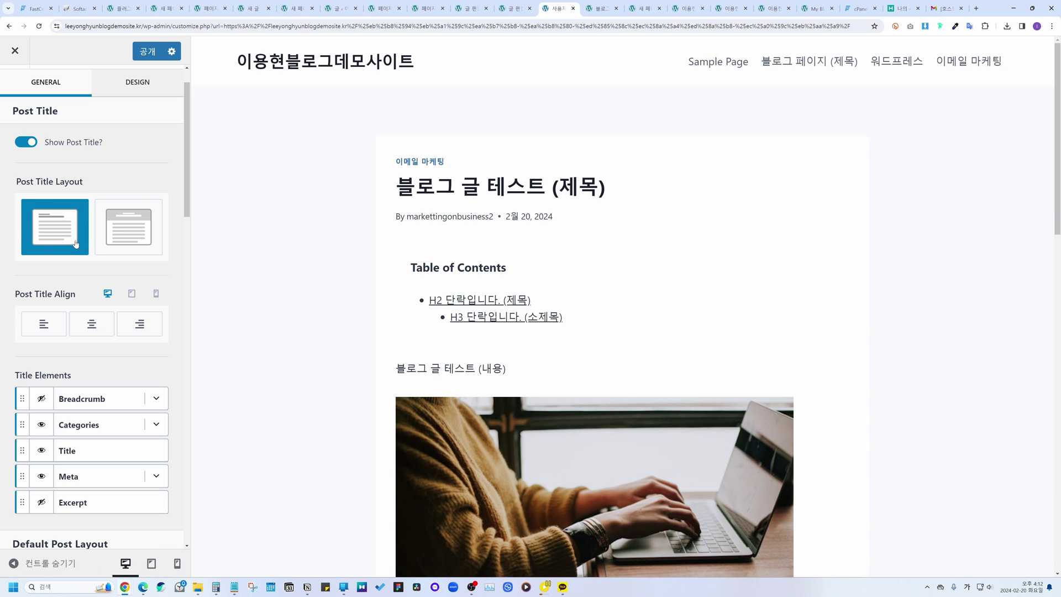
left_click(126, 230)
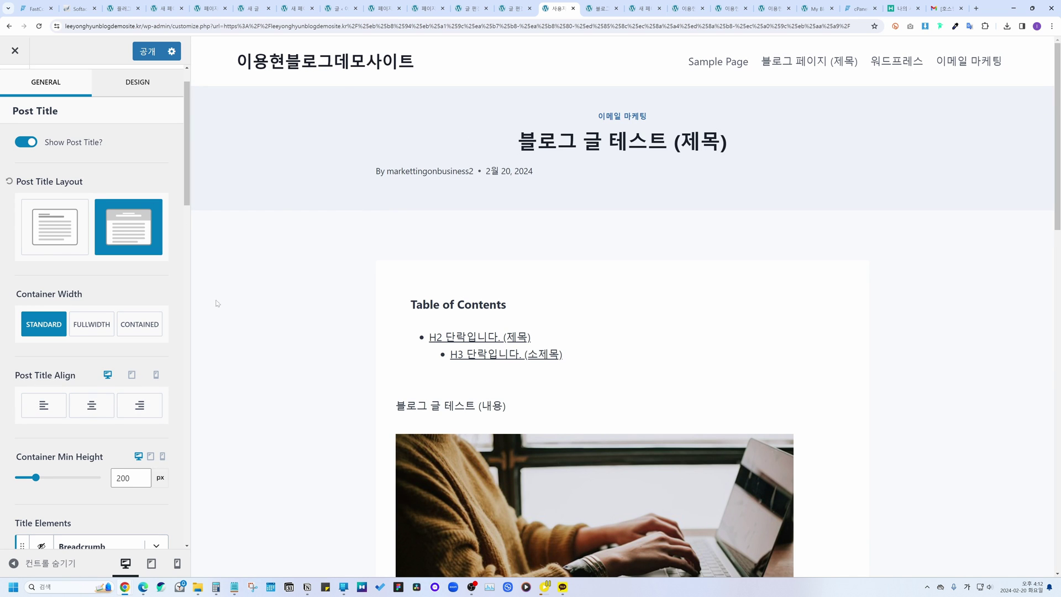
scroll(131, 283, "down", 1)
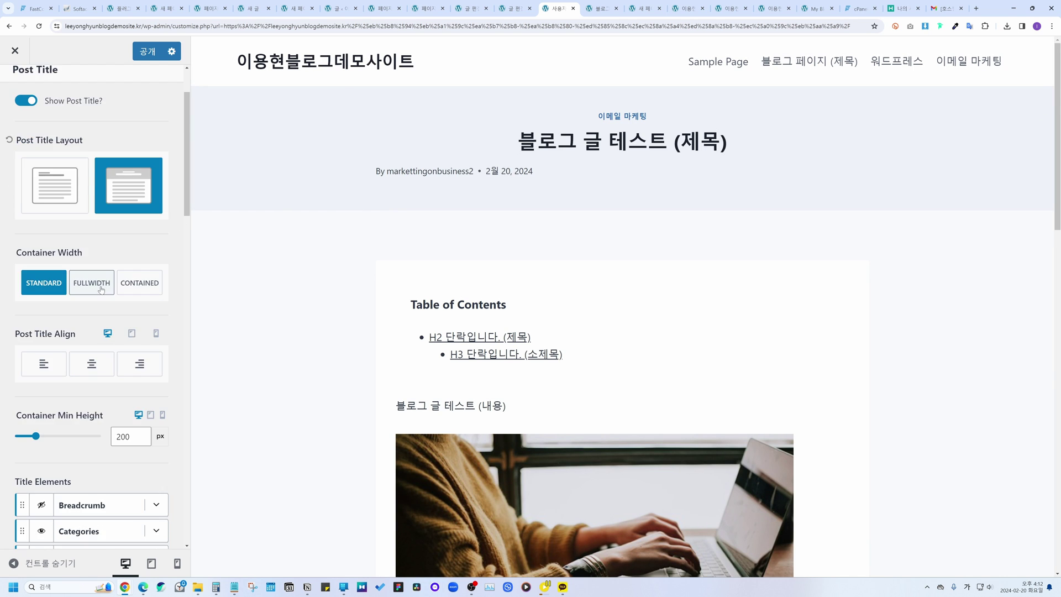
left_click(99, 286)
left_click(58, 291)
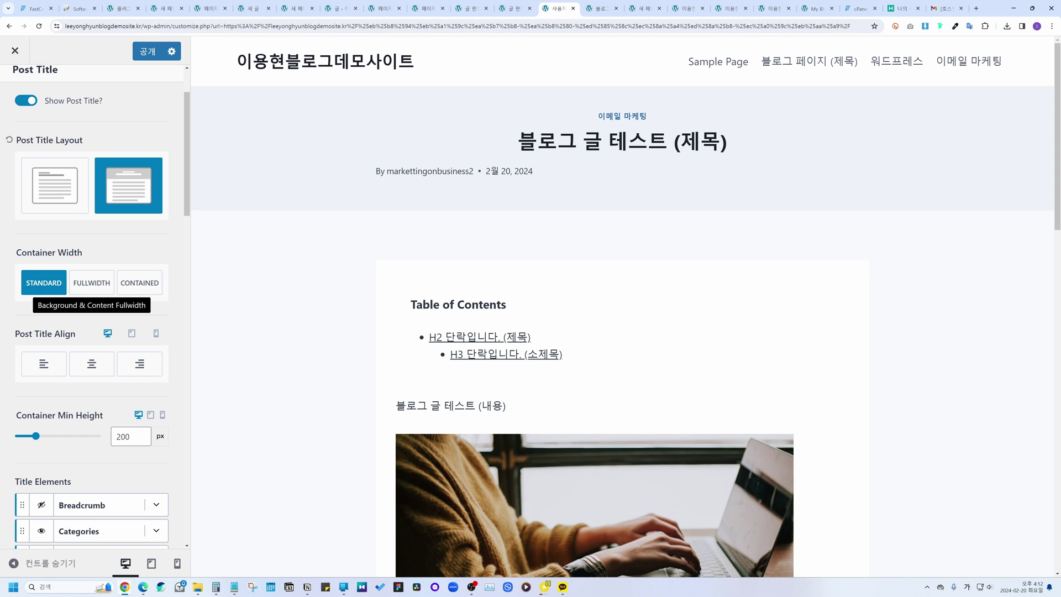
left_click(43, 364)
left_click(105, 362)
left_click(139, 363)
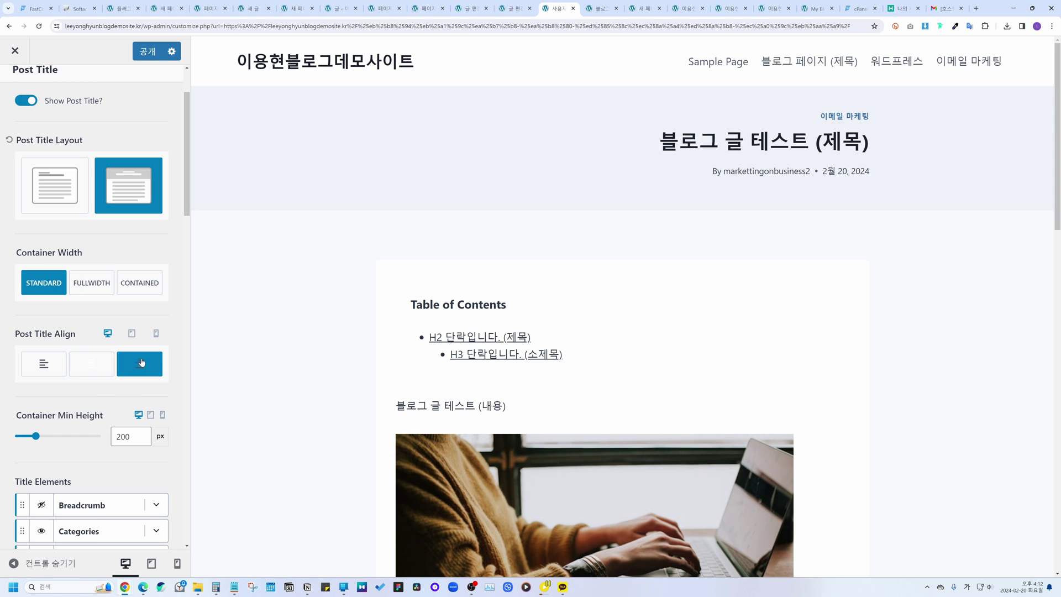
left_click(92, 363)
Step: Hide the category label and author/date meta line, keeping the post title visible
mouse_move(36, 437)
left_mouse_down()
mouse_move(48, 437)
mouse_move(36, 437)
left_mouse_up()
scroll(73, 359, "down", 2)
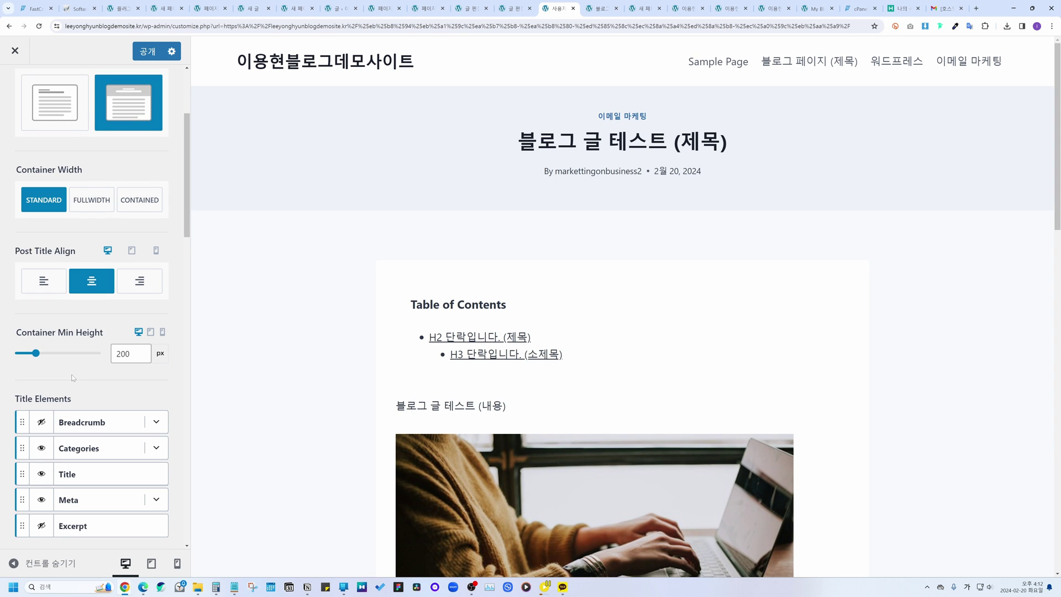
scroll(72, 365, "down", 1)
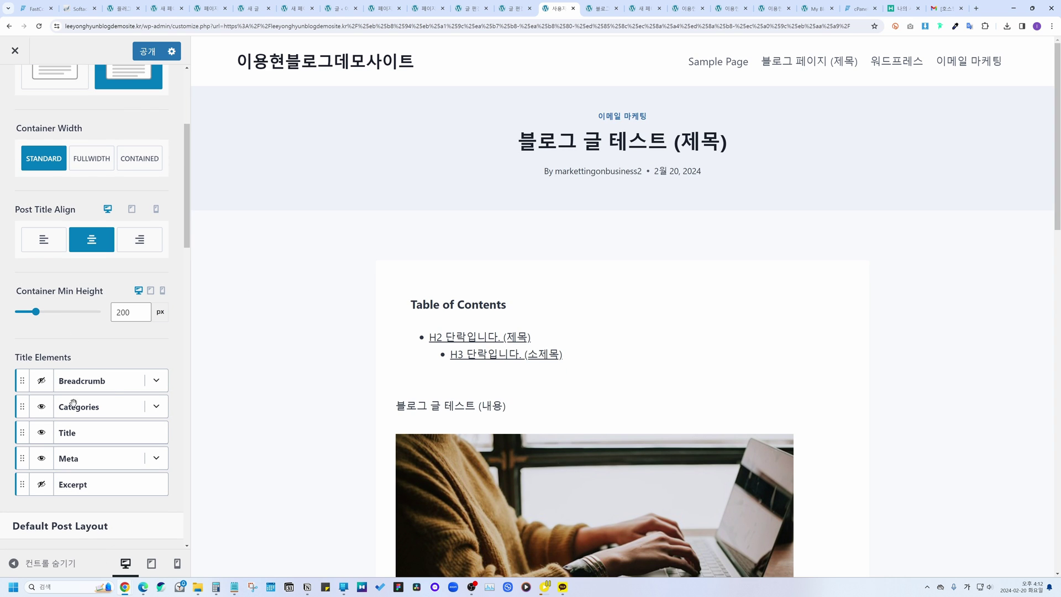
left_click(43, 437)
left_click(41, 450)
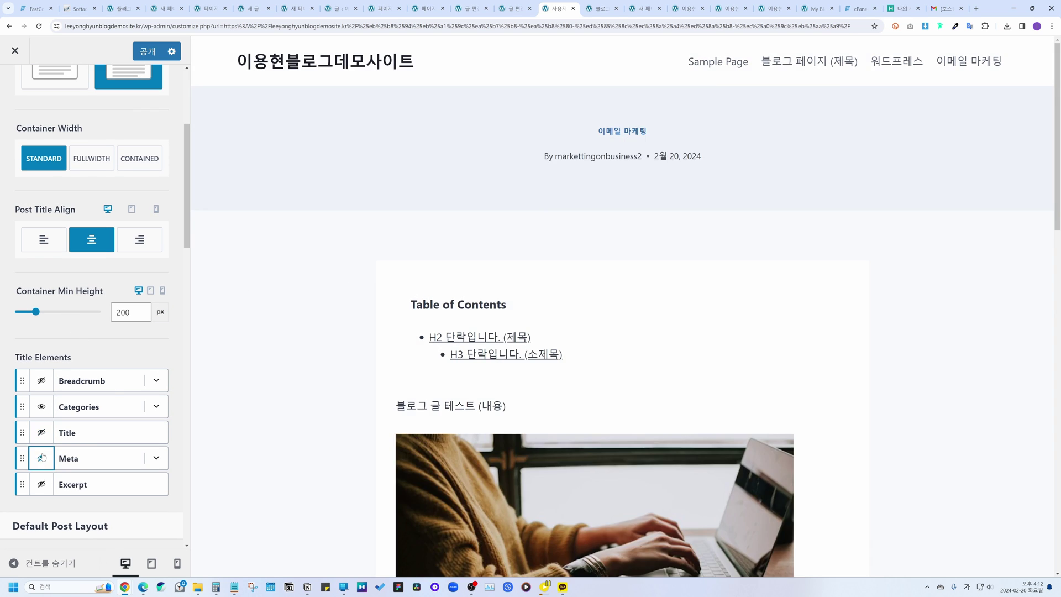
left_click(42, 432)
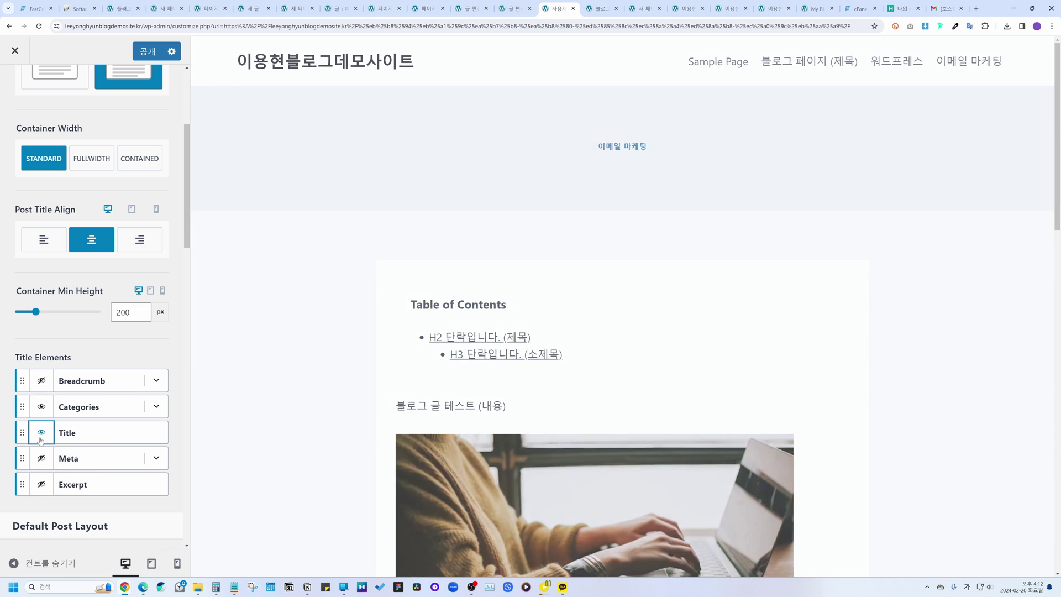
left_click(42, 407)
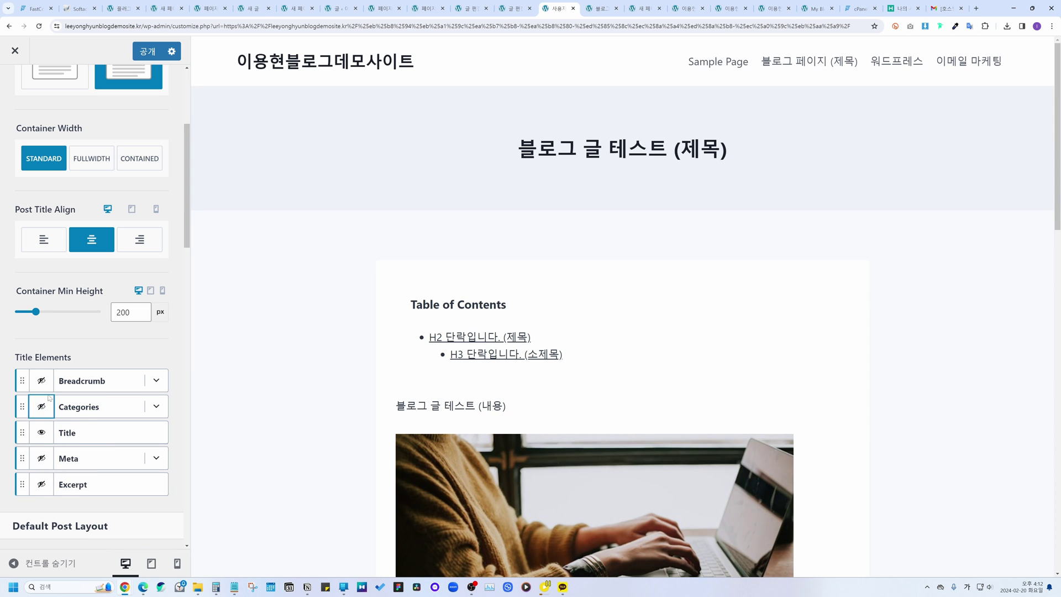
scroll(137, 332, "down", 5)
scroll(166, 350, "down", 11)
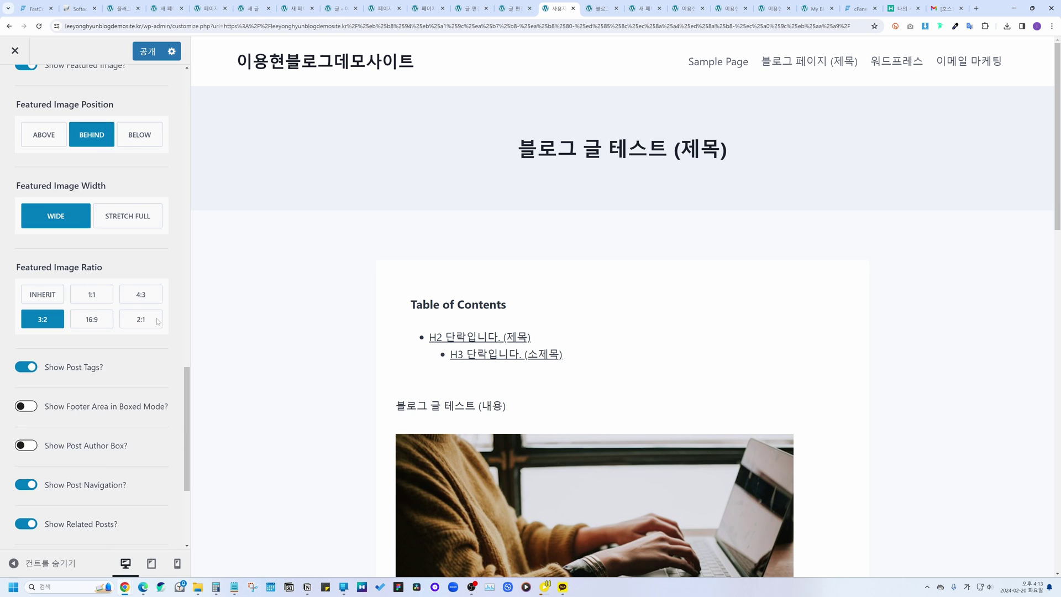
left_click(15, 86)
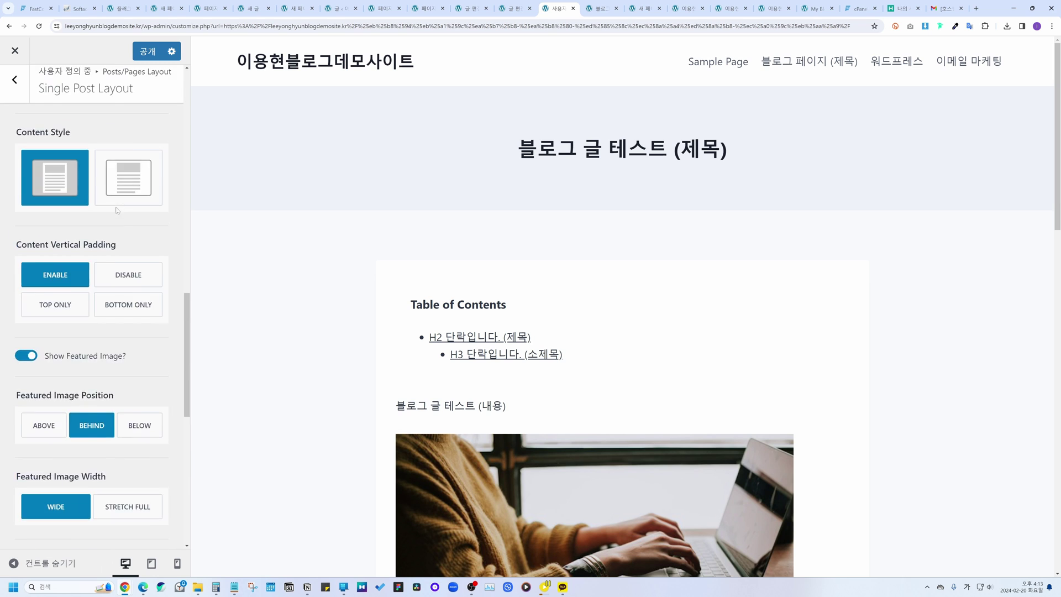
Step: Look at the 홈페이지 설정 section, then switch to the browser tab with the live homepage
left_click(22, 96)
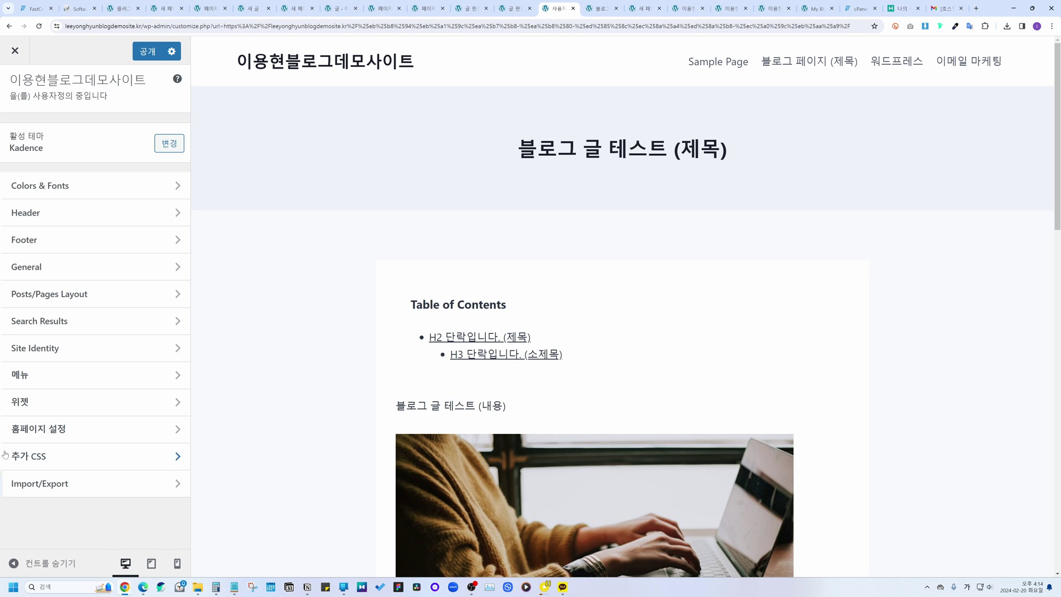
left_click(36, 432)
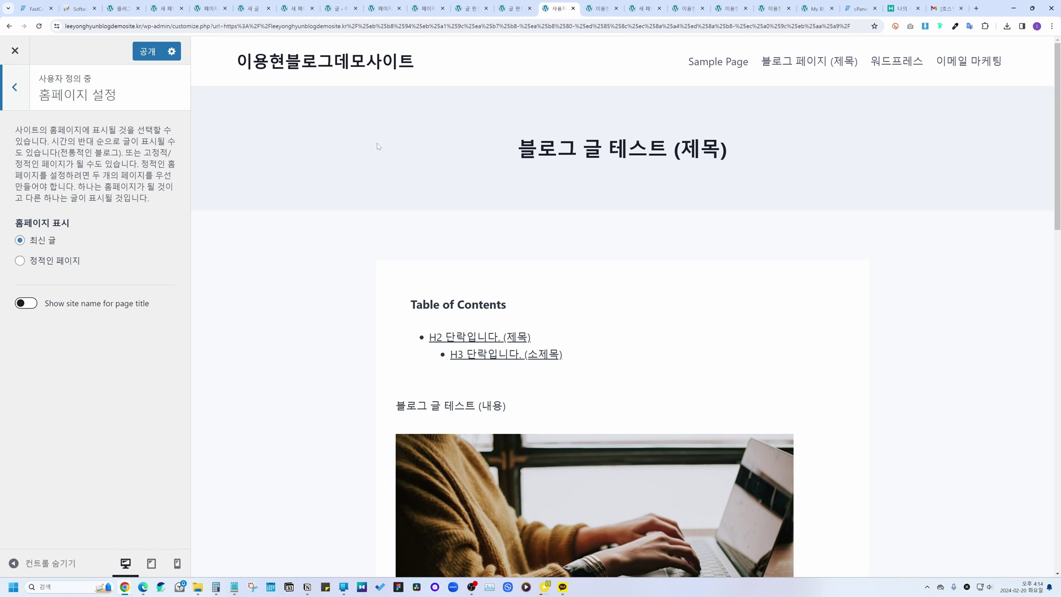
left_click(591, 8)
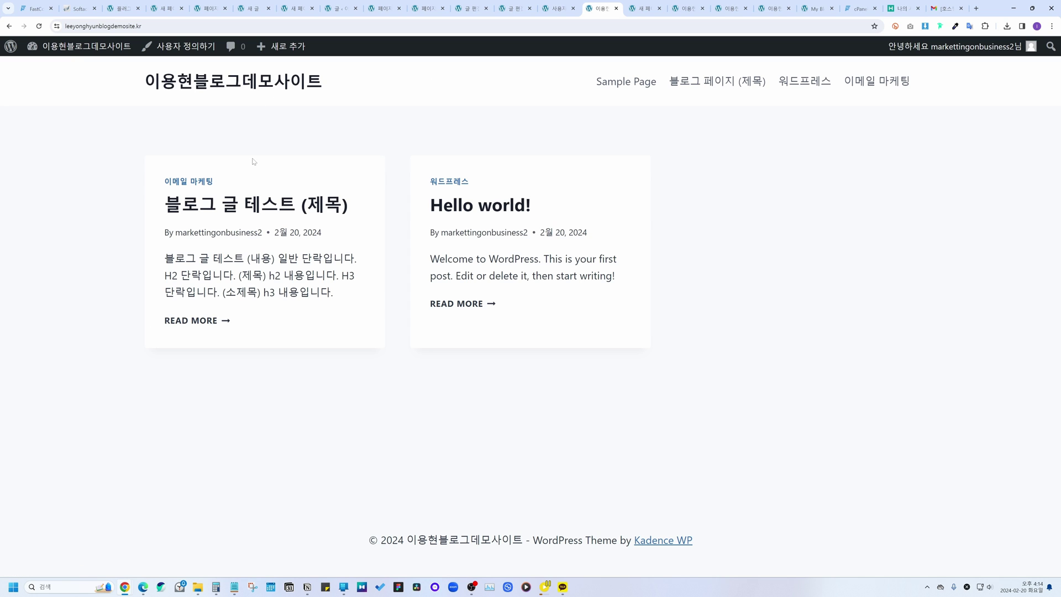
Step: Reload the site, open 블로그 글 테스트 (제목) via 이메일 마케팅, and reopen the Customizer from it
left_click(290, 85)
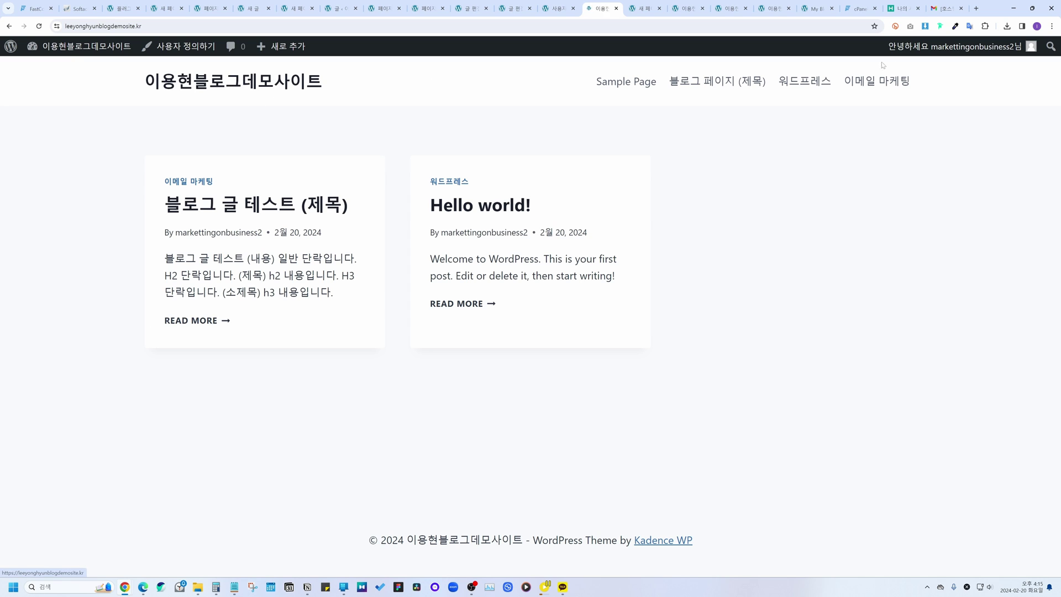
left_click(875, 84)
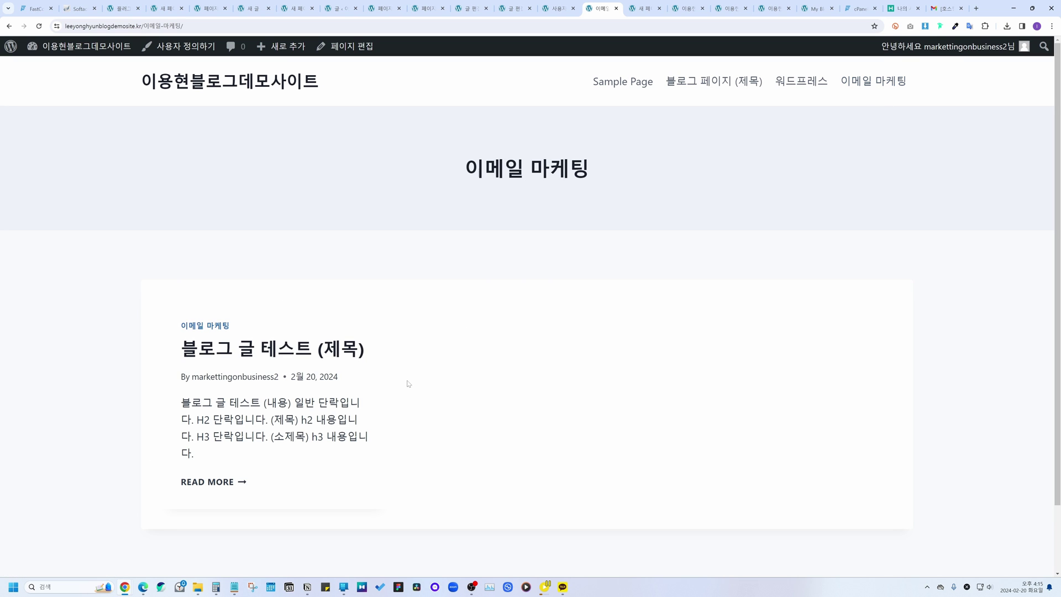
left_click(273, 349)
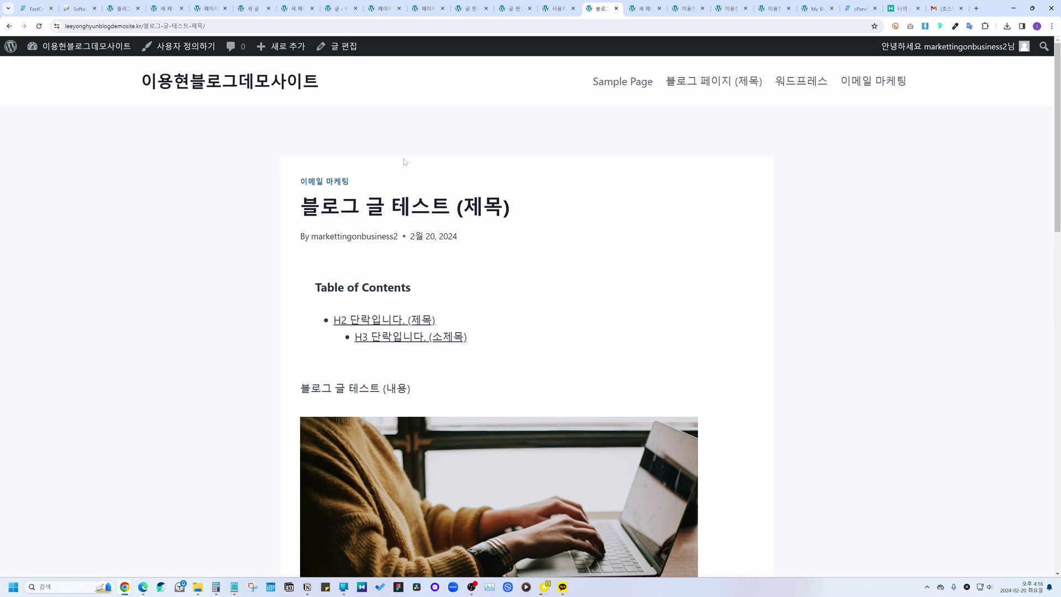
left_click(179, 49)
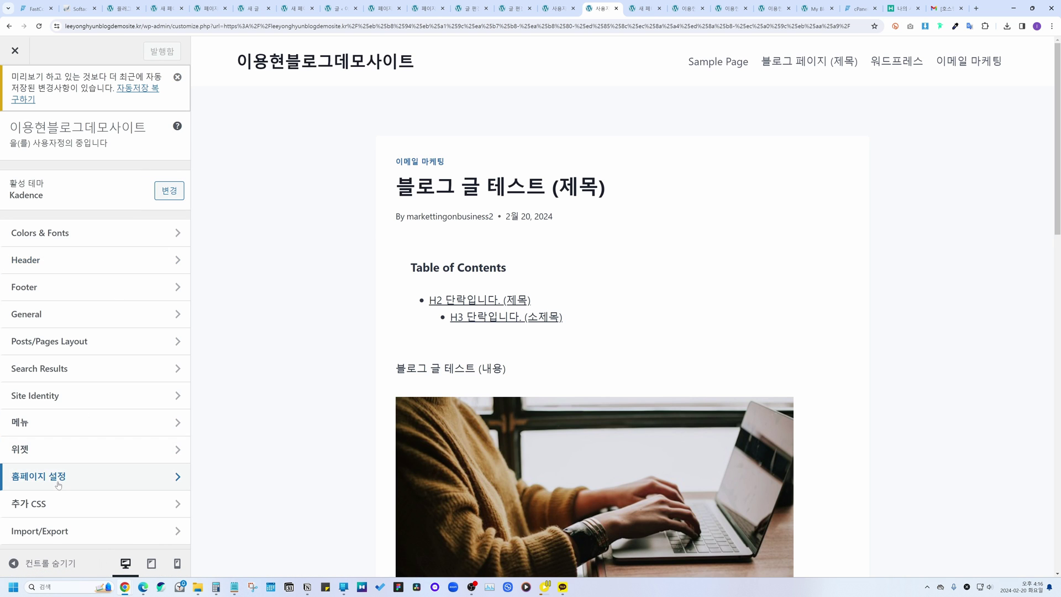
Step: Set the homepage to the static page 이메일 마케팅 and publish the change
left_click(59, 478)
left_click(56, 309)
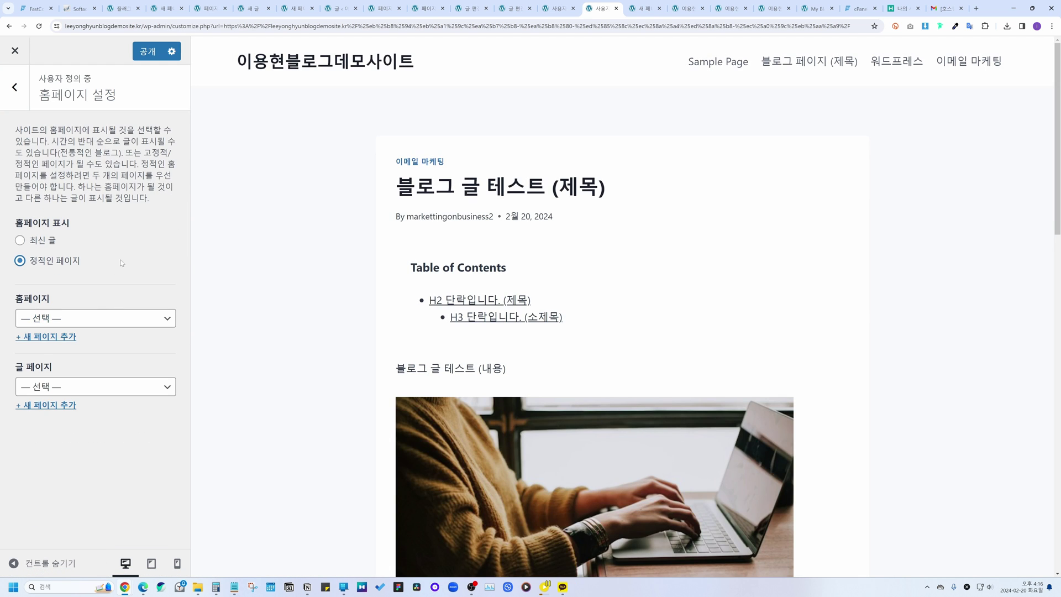
left_click(85, 322)
left_click(56, 383)
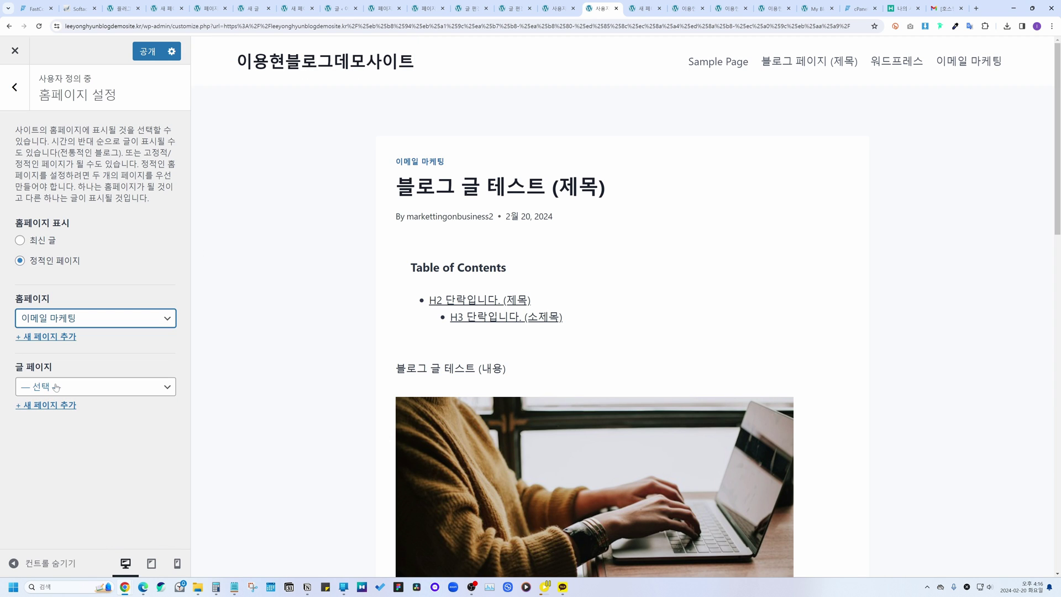
left_click(147, 53)
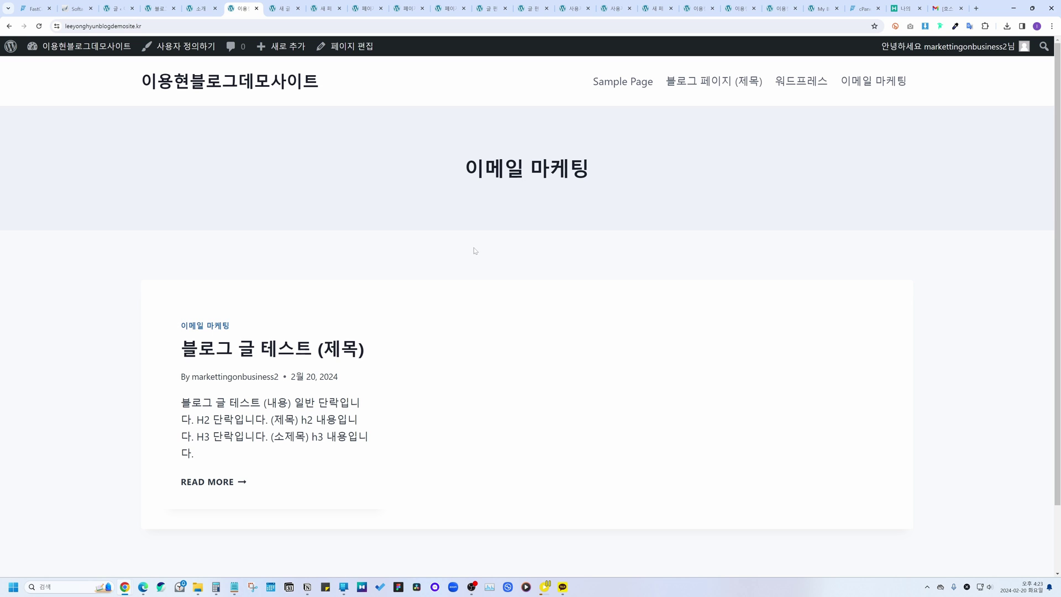
Step: Open the 블로그 글 테스트 (제목) post from the homepage in the block editor
left_click(318, 349)
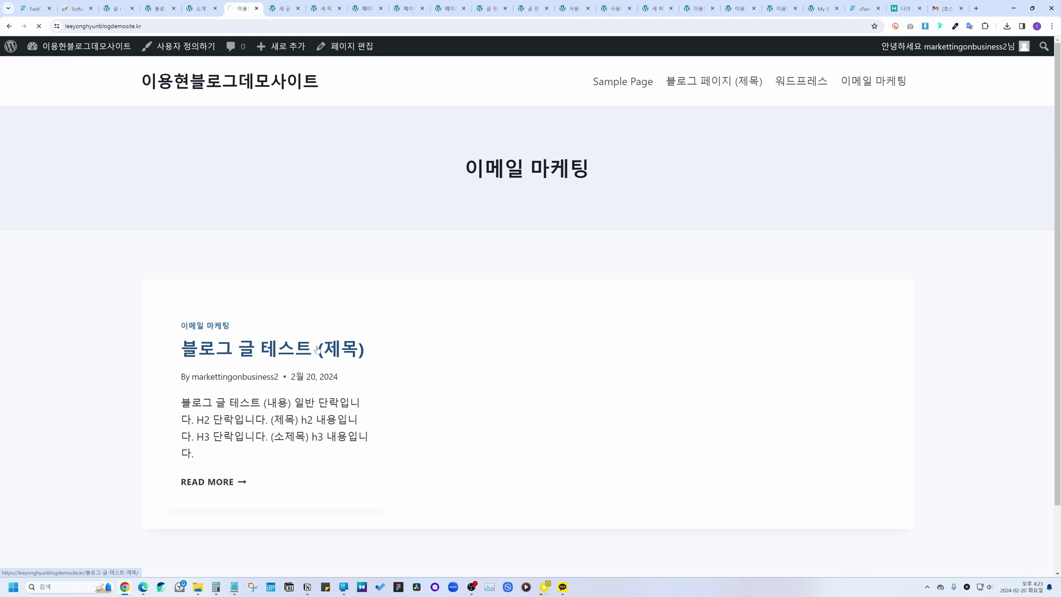
left_click(336, 53)
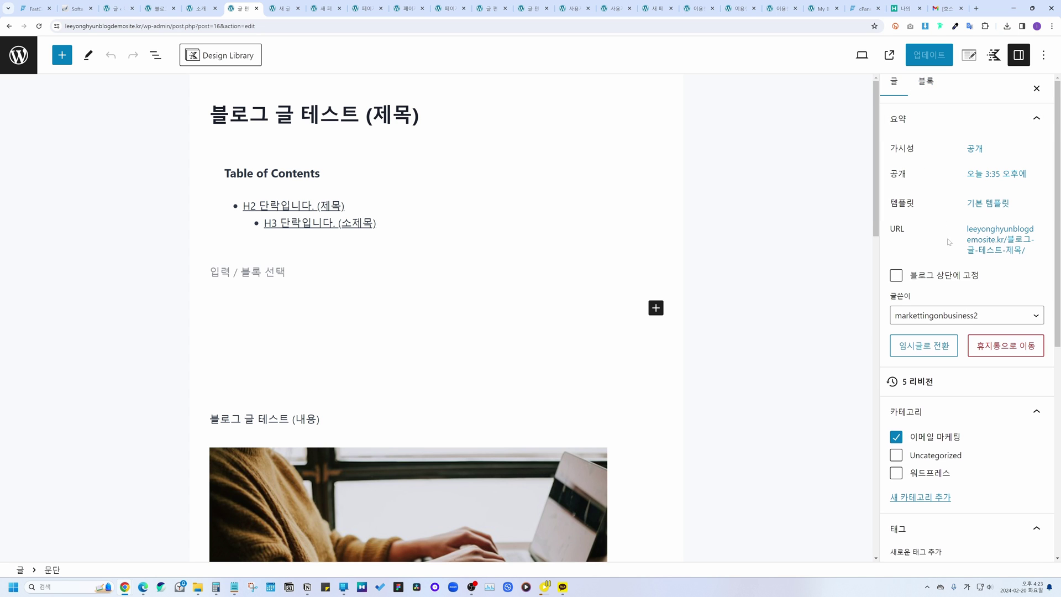
scroll(951, 243, "down", 2)
Step: Make the laptop photo the post's featured image, update the post, and view it live
scroll(966, 330, "down", 3)
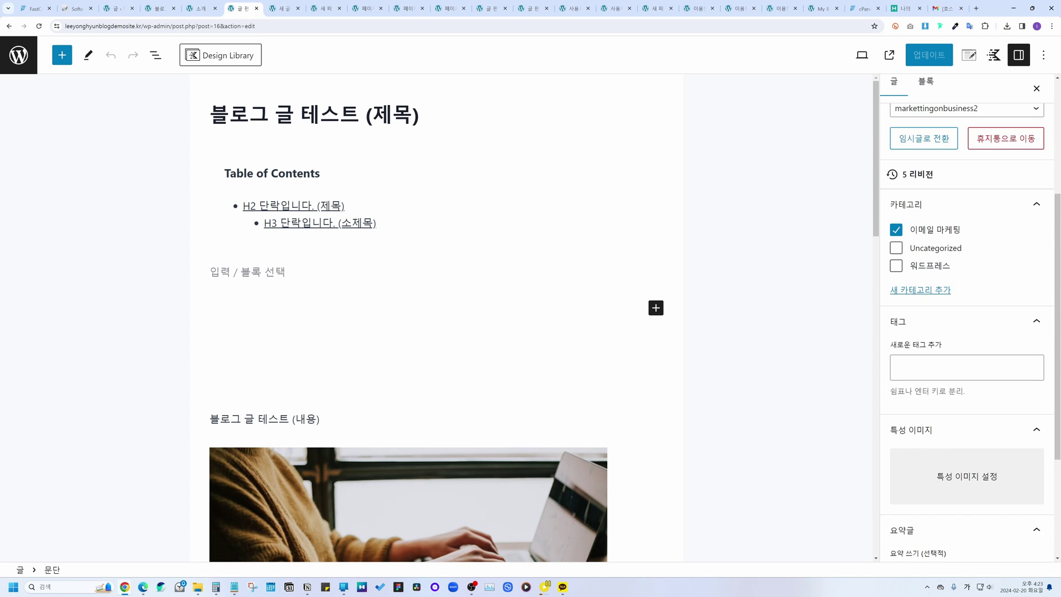
scroll(968, 359, "down", 3)
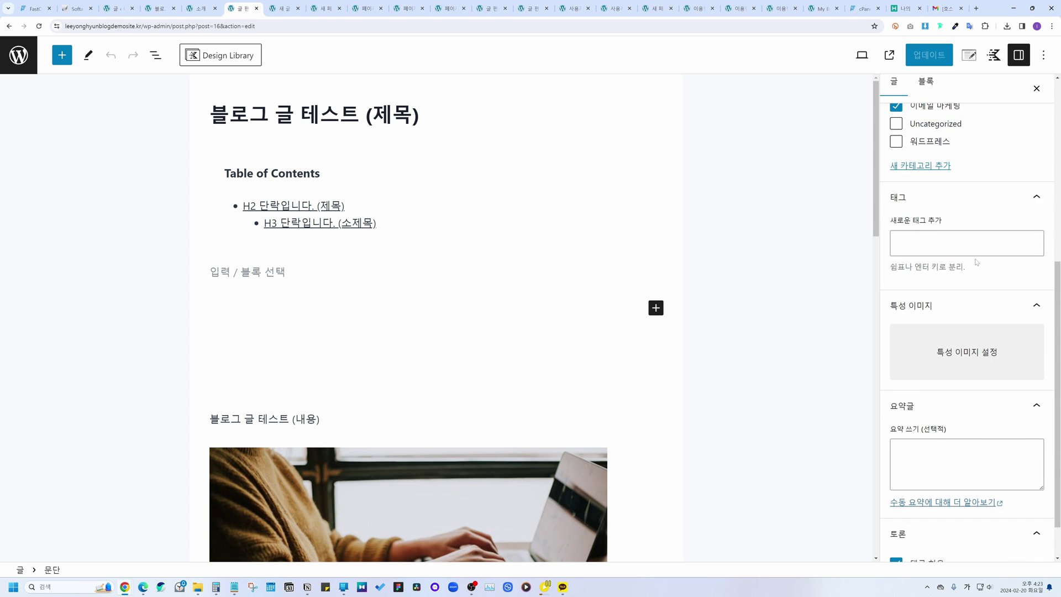
scroll(976, 262, "down", 1)
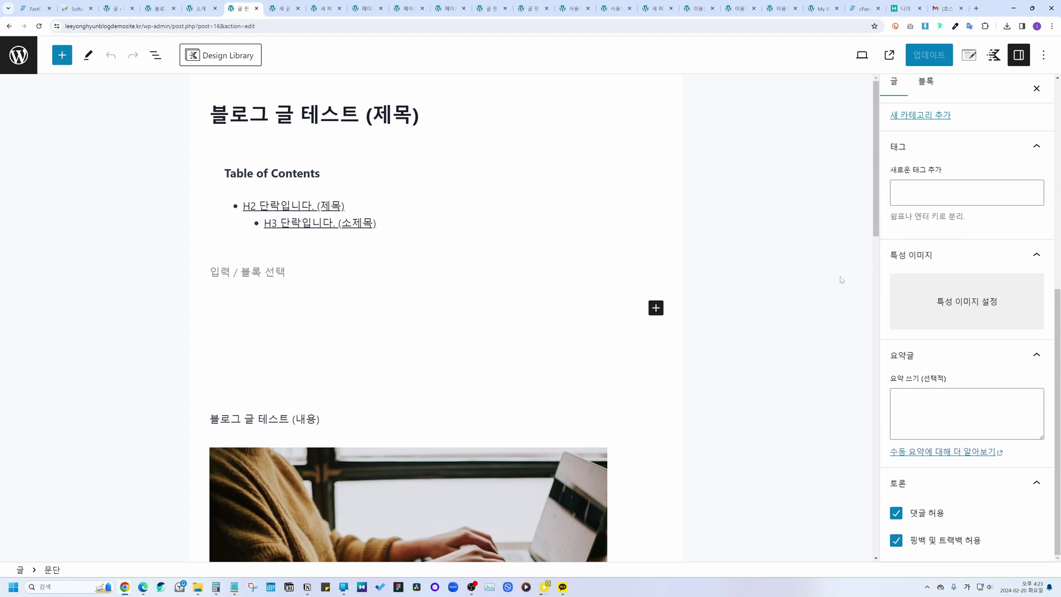
left_click(947, 302)
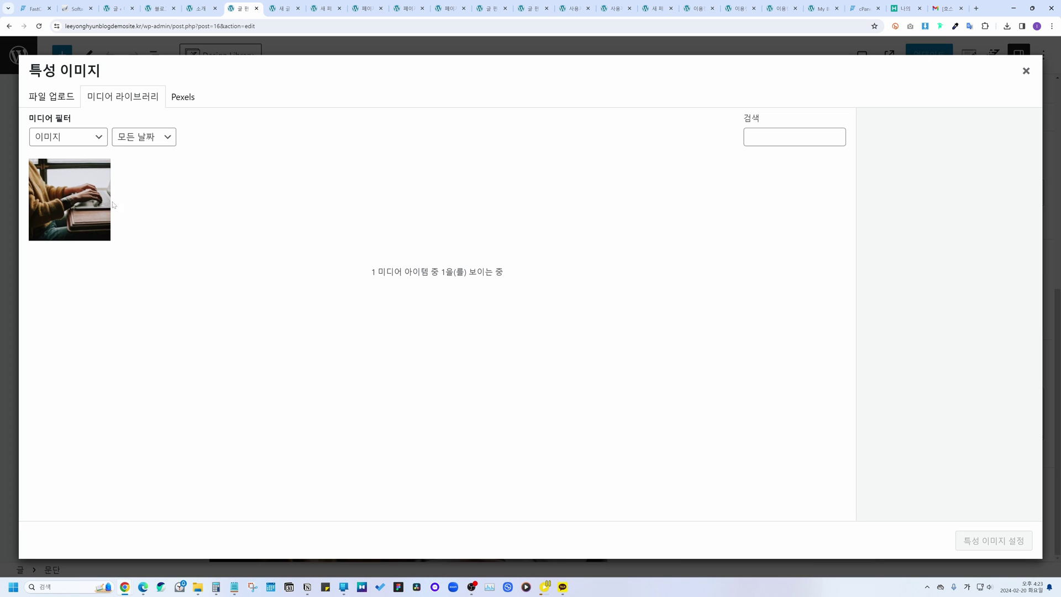
left_click(72, 199)
left_click(994, 541)
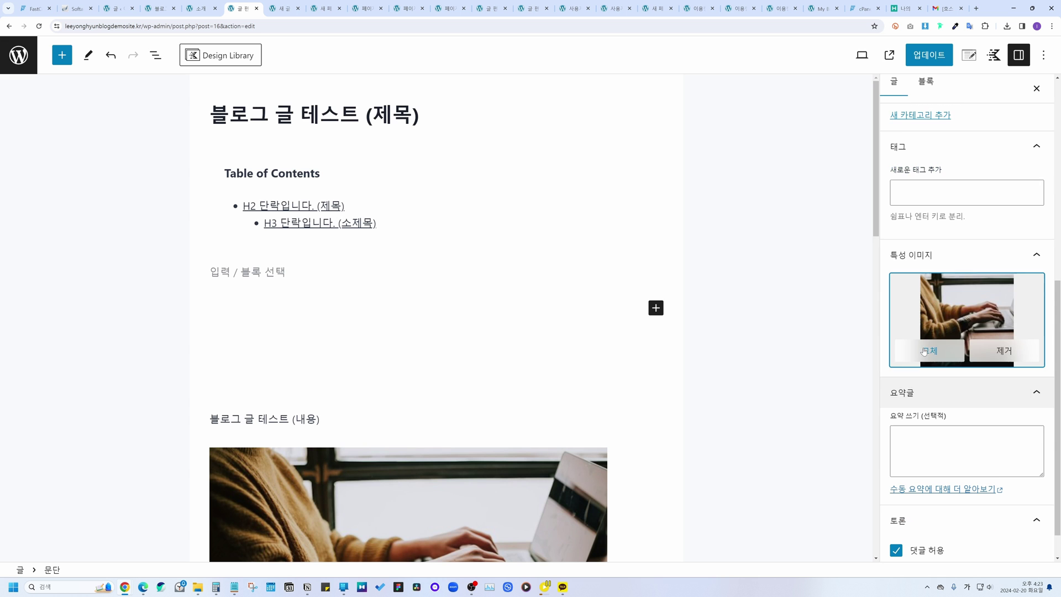
scroll(940, 393, "down", 1)
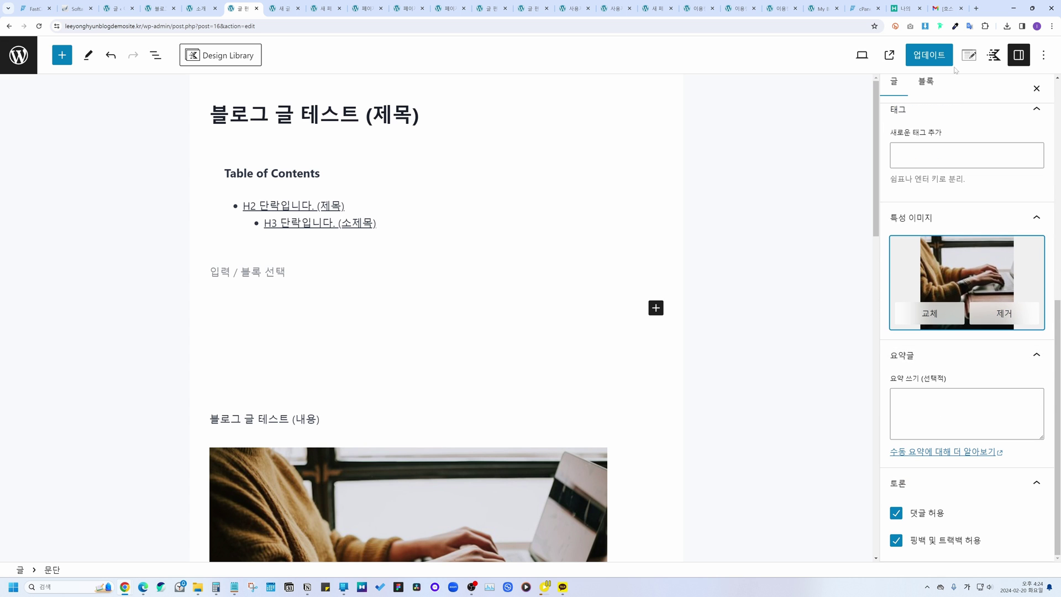
left_click(946, 61)
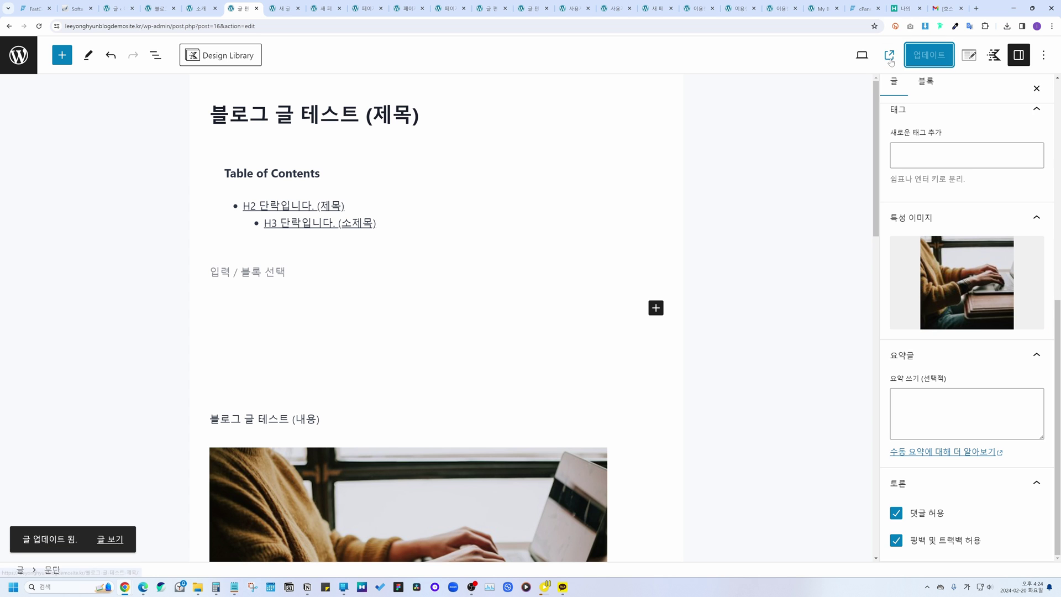
left_click(890, 56)
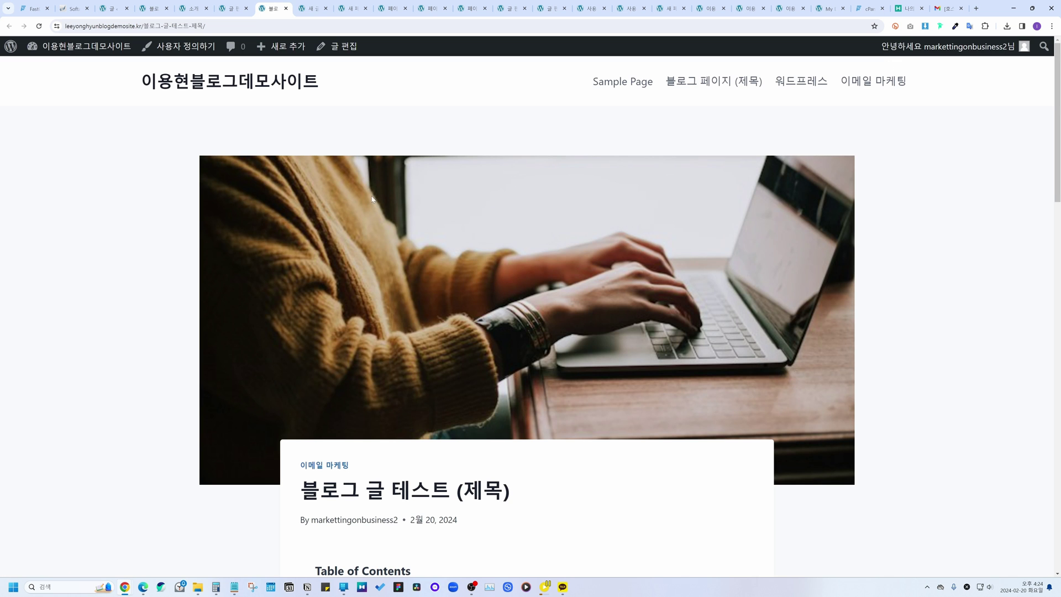
Step: Browse the 이메일 마케팅 category page listing the post
scroll(373, 200, "down", 5)
scroll(373, 200, "up", 5)
left_click(851, 83)
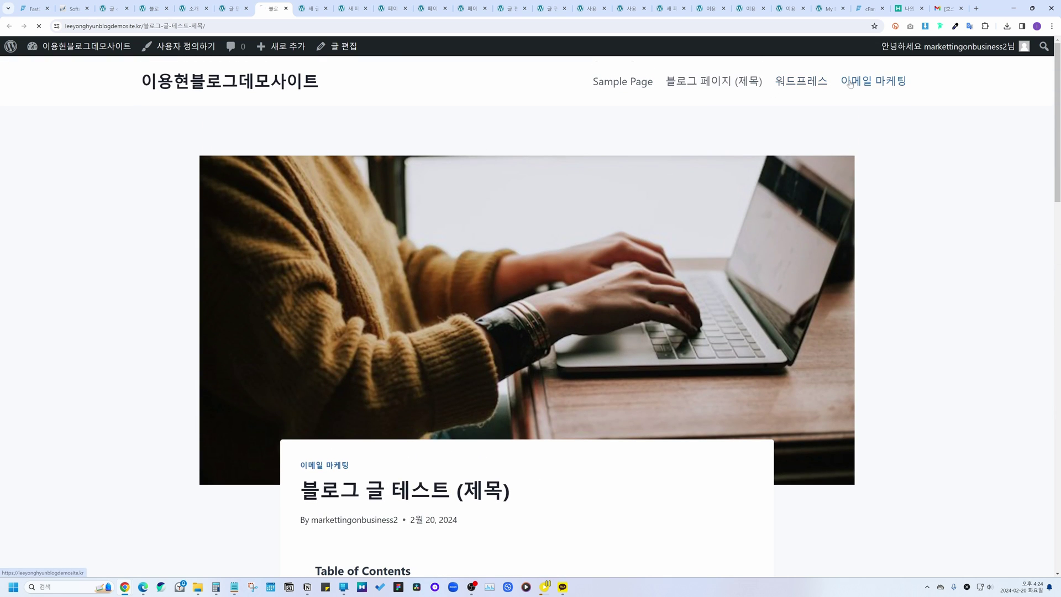
scroll(440, 351, "down", 2)
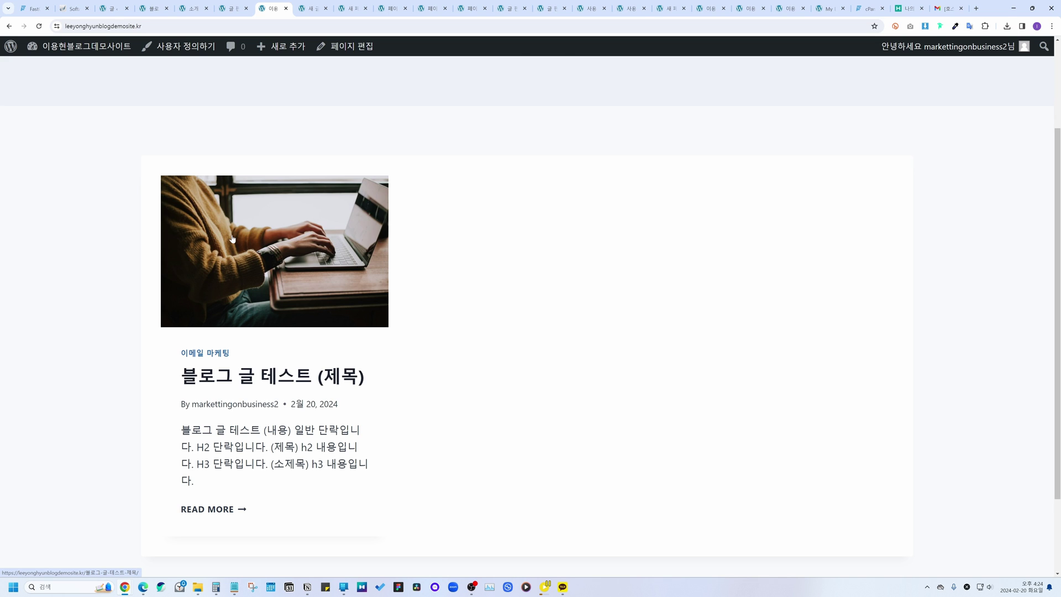
scroll(232, 238, "up", 3)
scroll(504, 307, "down", 3)
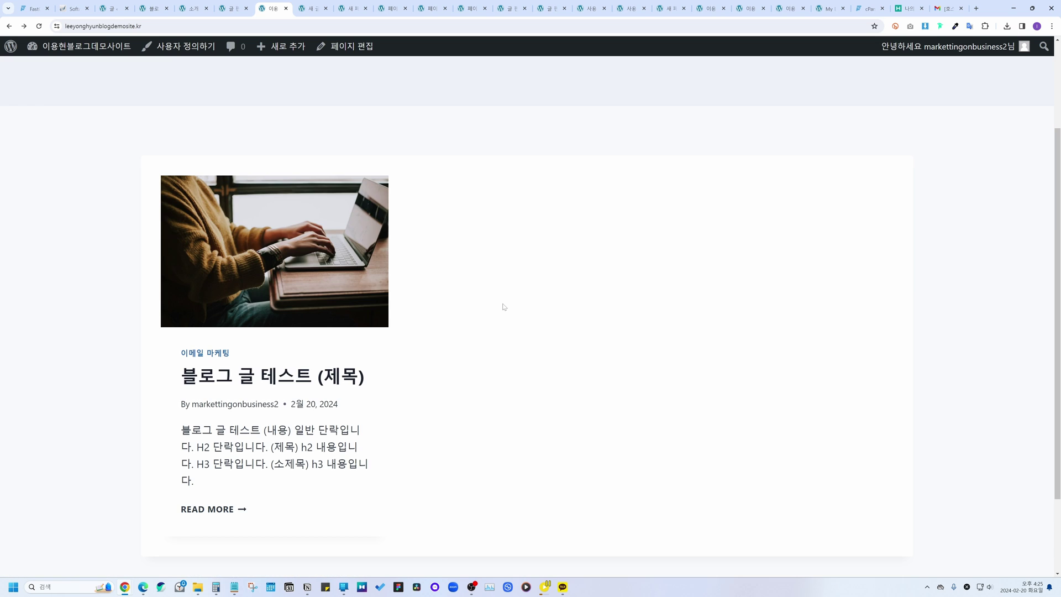
Step: Open 블로그 글 테스트 (제목) from the category listing and launch the Customizer
left_click(308, 301)
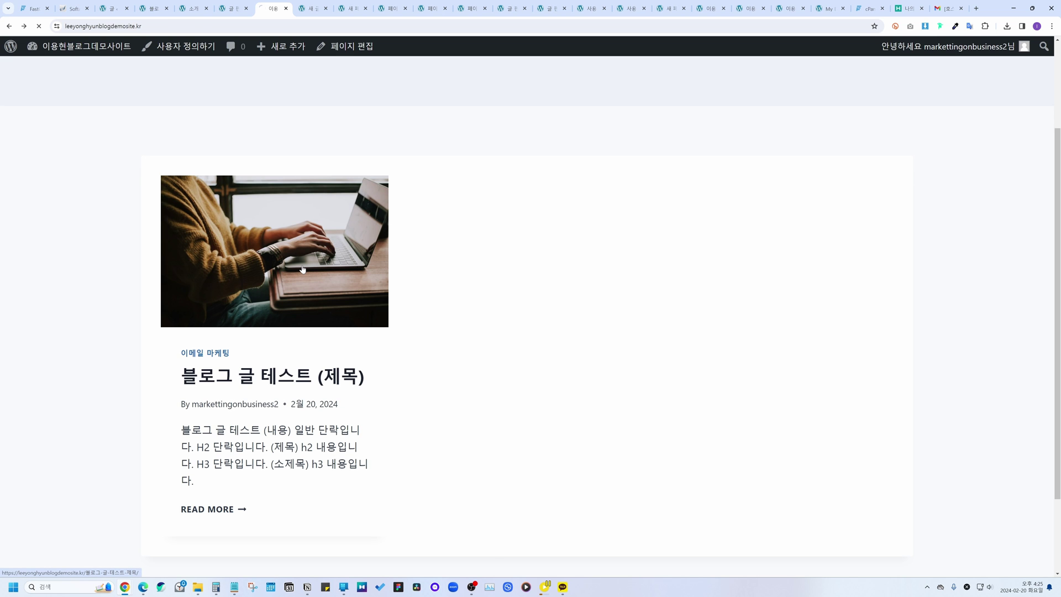
scroll(302, 269, "down", 15)
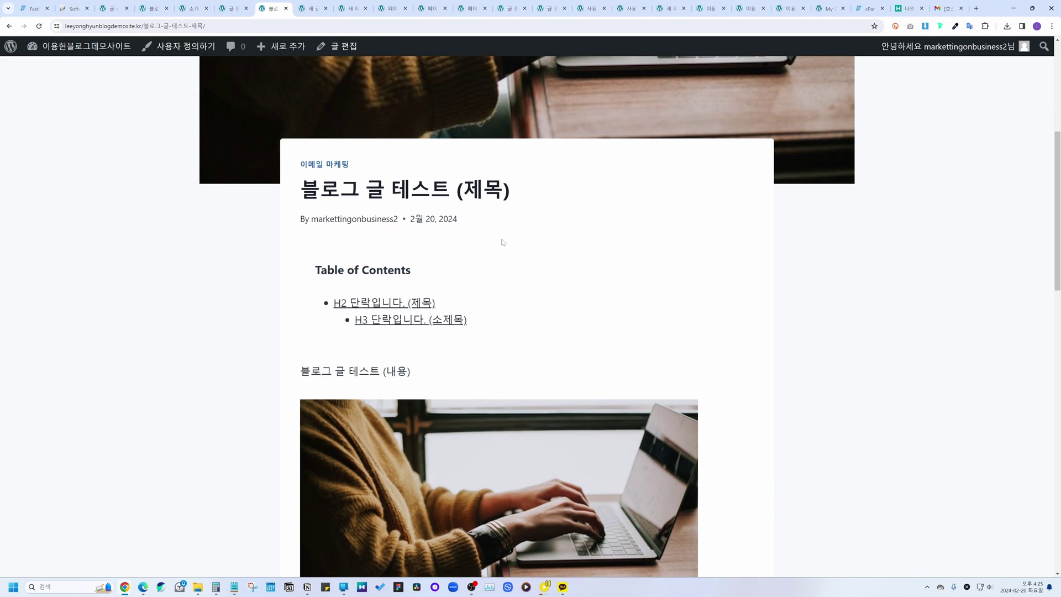
scroll(513, 275, "up", 5)
scroll(513, 275, "up", 5)
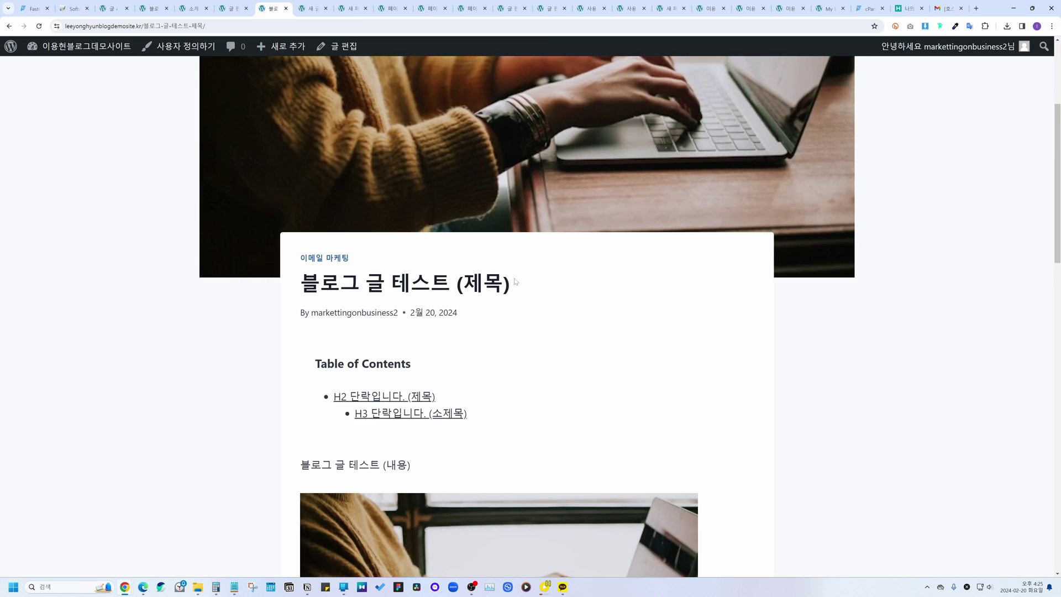
scroll(619, 319, "down", 1)
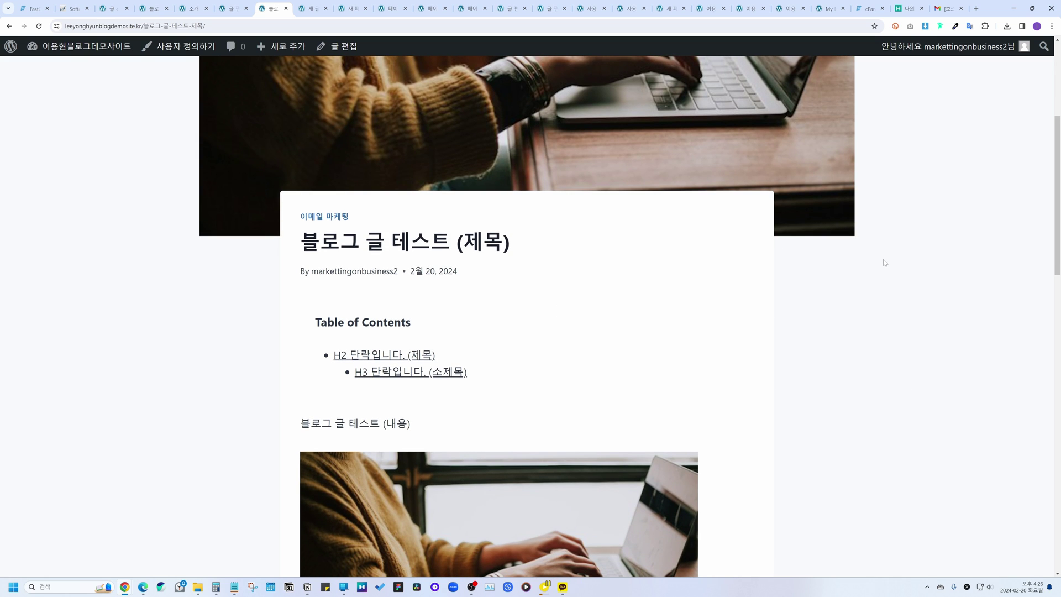
left_click(188, 51)
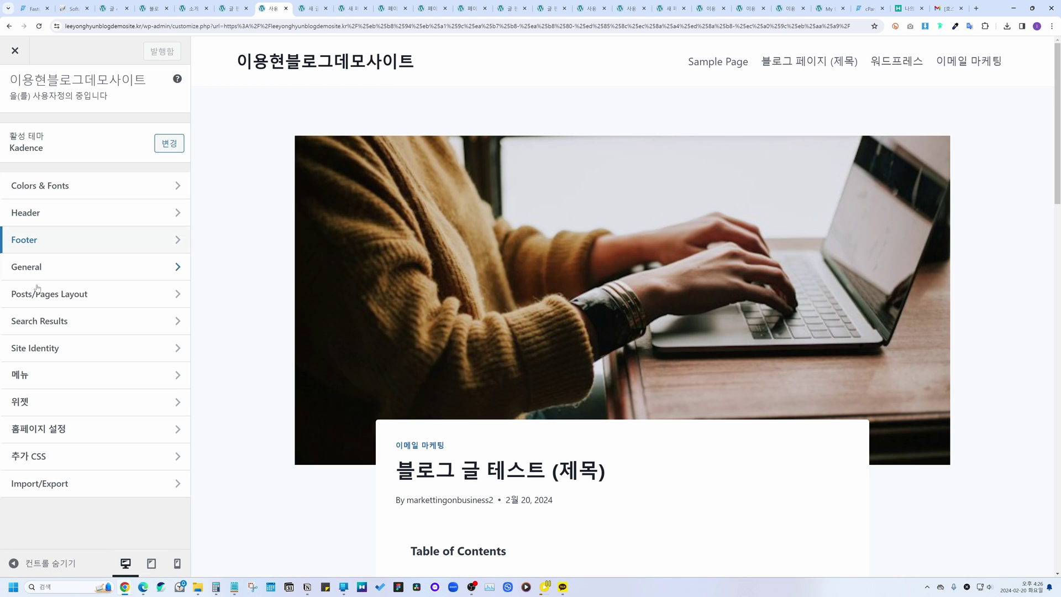
Step: Give single posts the right-sidebar layout and open Sidebar 1's widgets for editing
left_click(38, 295)
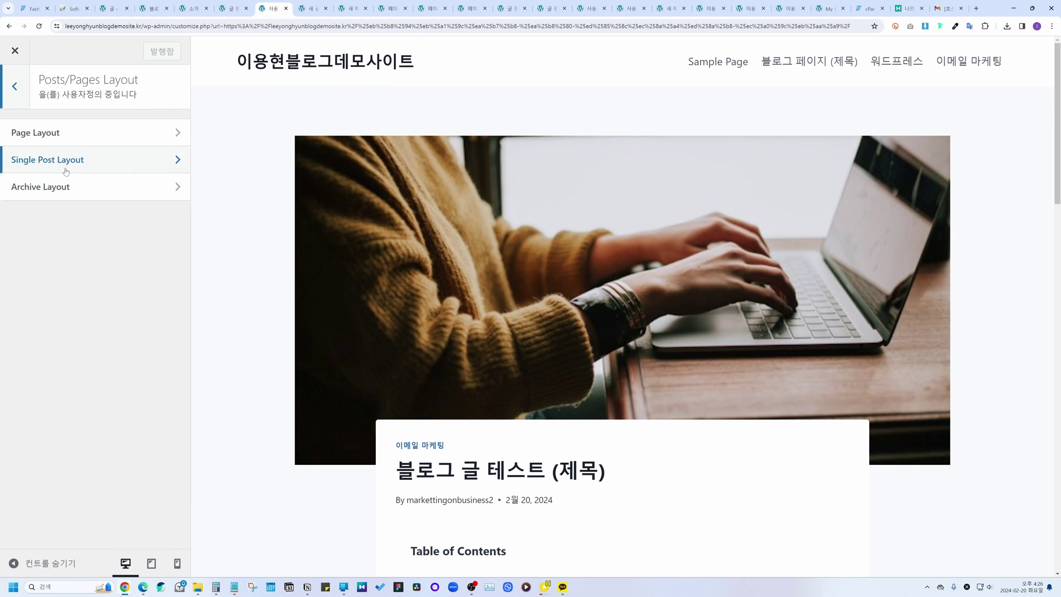
scroll(352, 198, "down", 5)
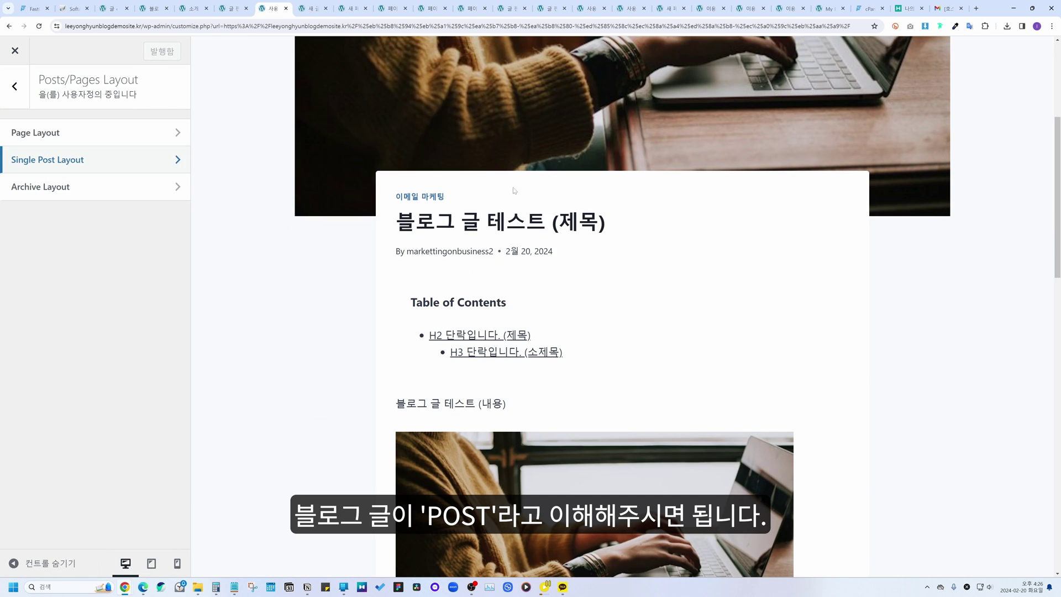
left_click(51, 162)
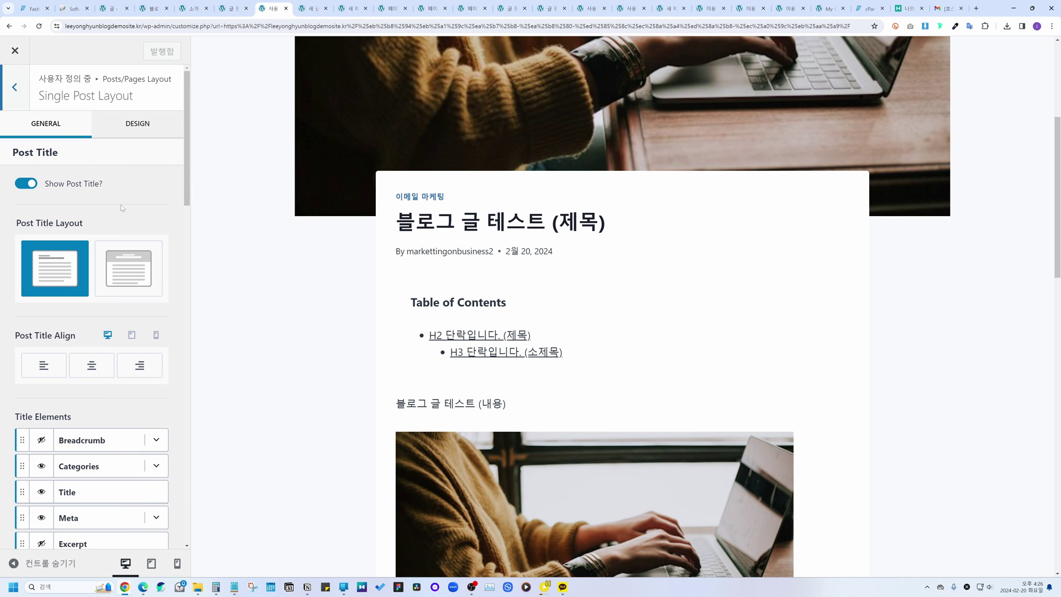
scroll(123, 209, "down", 5)
scroll(123, 209, "down", 2)
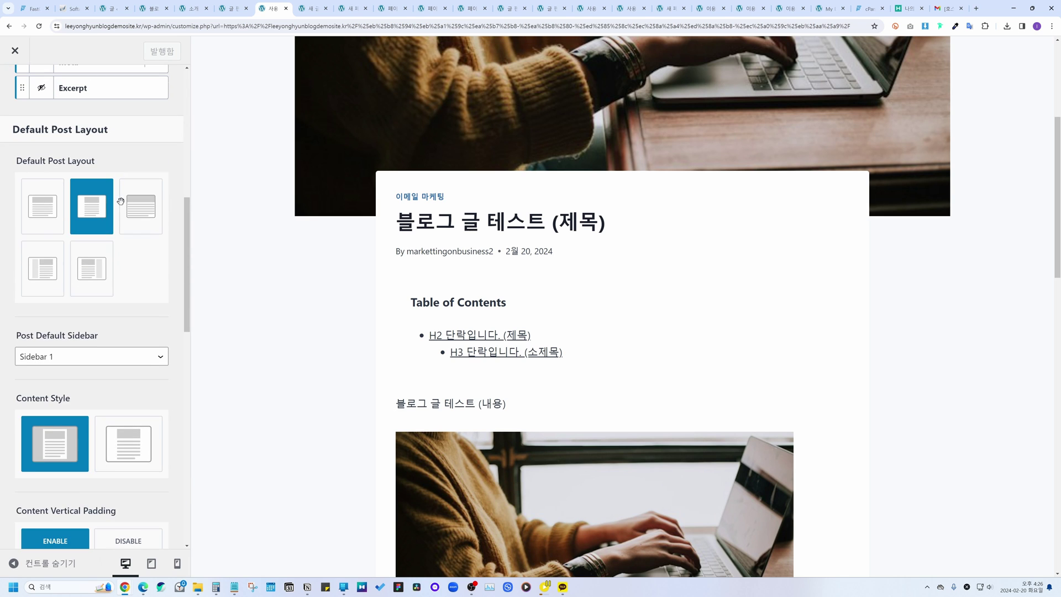
left_click(98, 263)
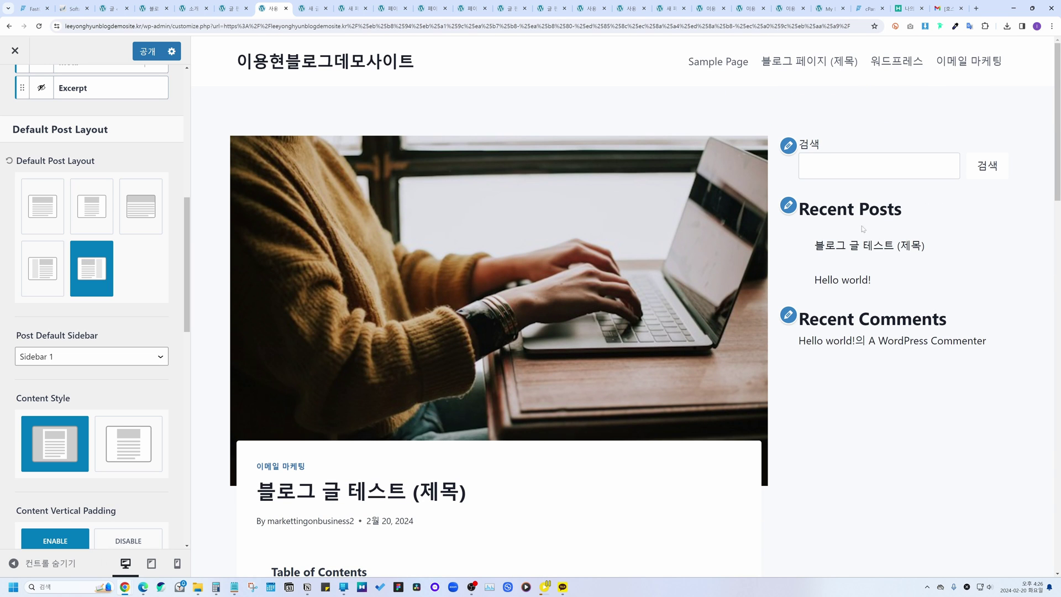
left_click(790, 153)
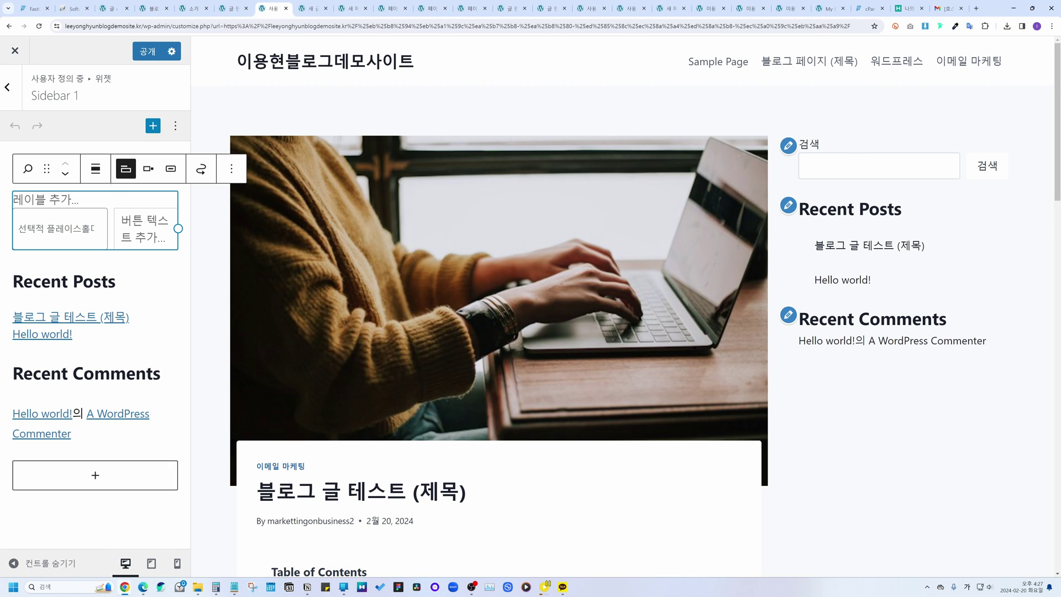
Step: Replace the sidebar Search block with a Table of Contents block above Recent Posts
left_click(45, 199)
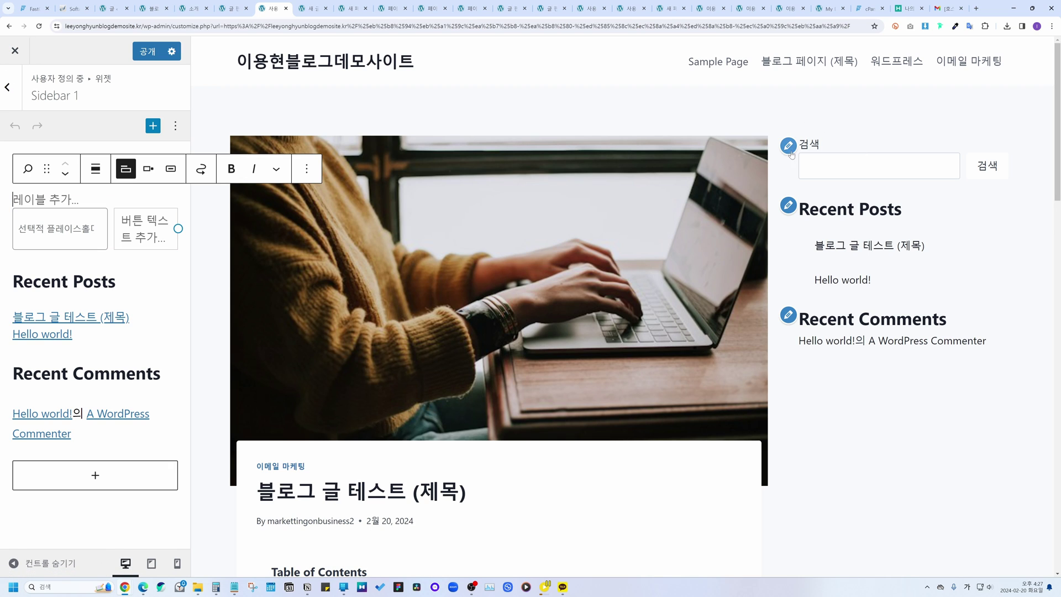
left_click(232, 169)
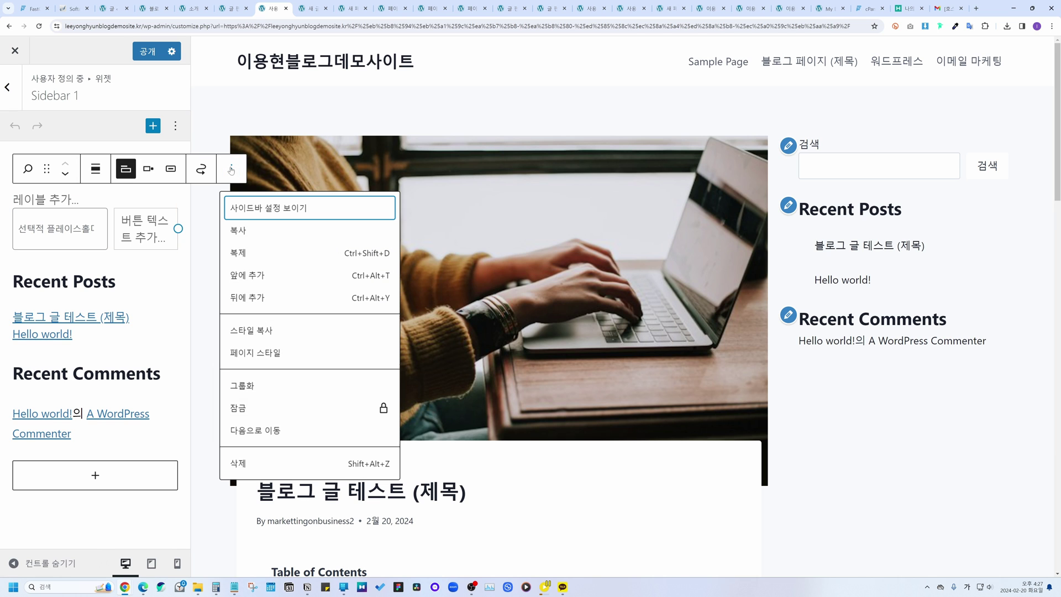
left_click(247, 463)
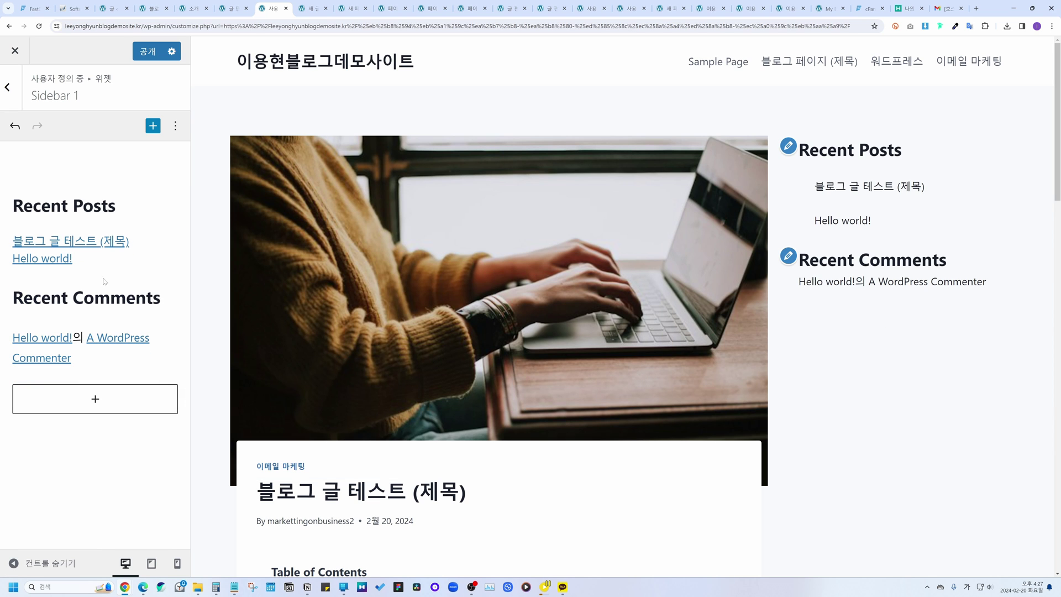
left_click(153, 125)
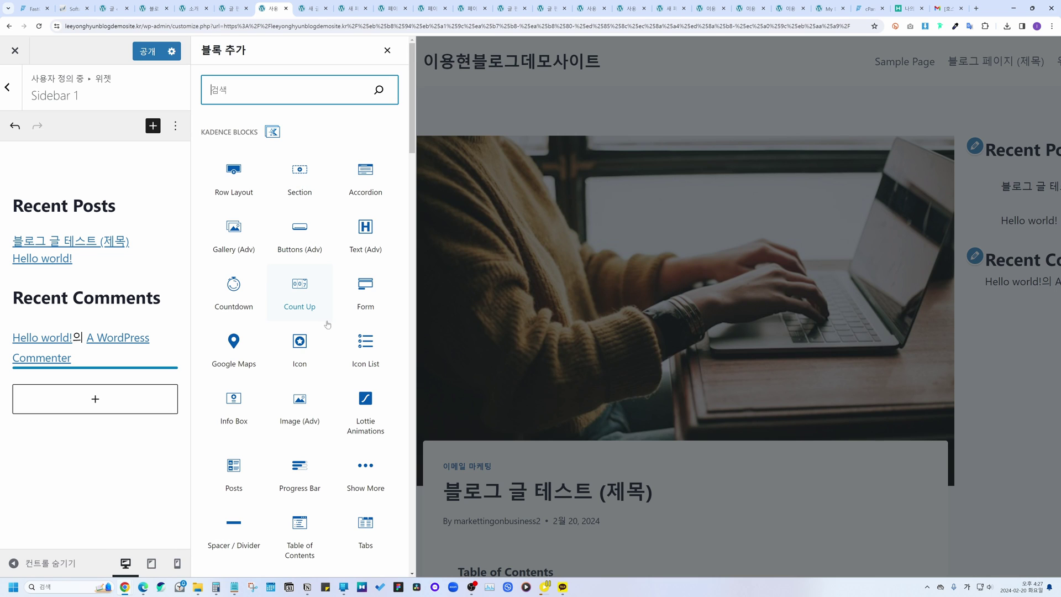
left_click_drag(300, 529, 47, 190)
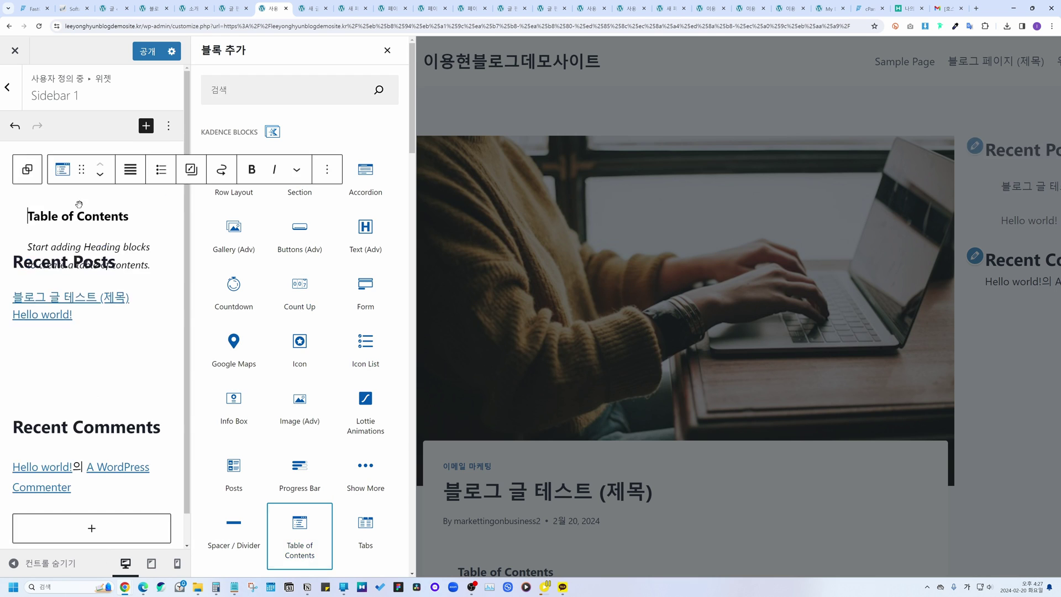
left_click(387, 50)
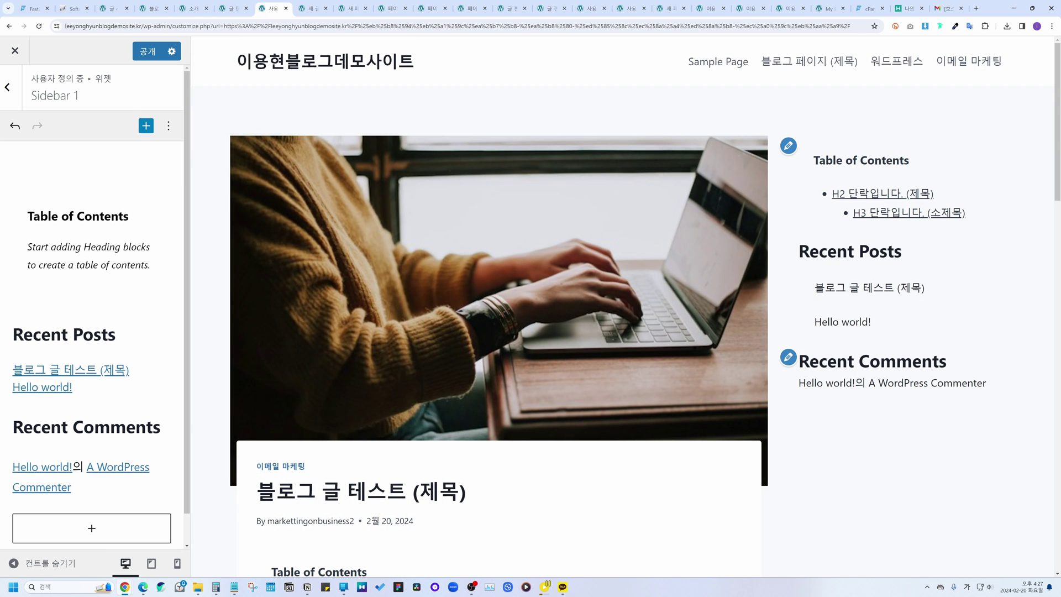
Step: Publish the sidebar changes, close the Customizer, and go to the 이메일 마케팅 category page
left_click(148, 51)
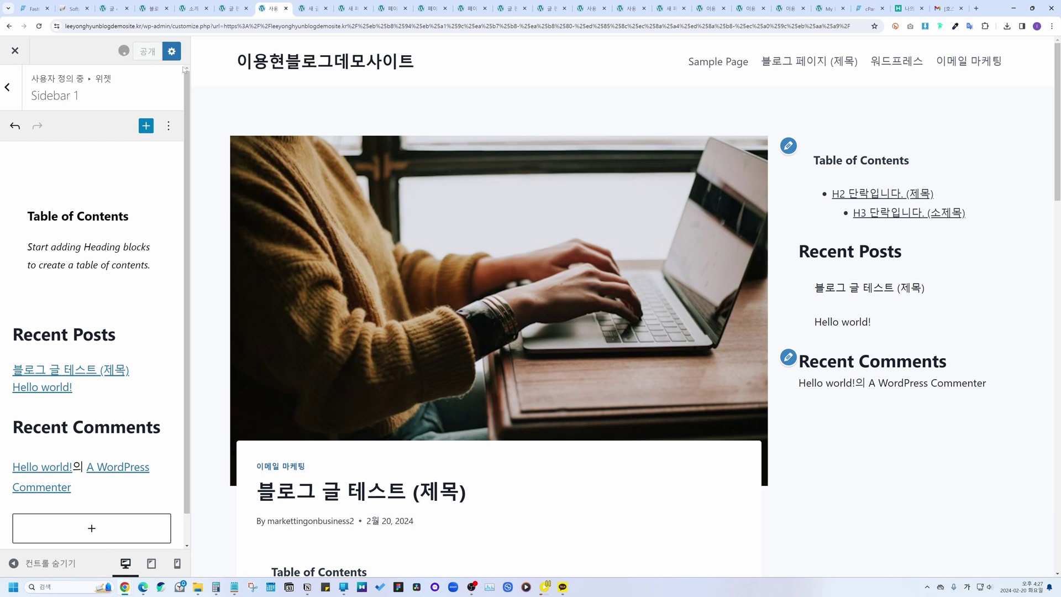
left_click(16, 50)
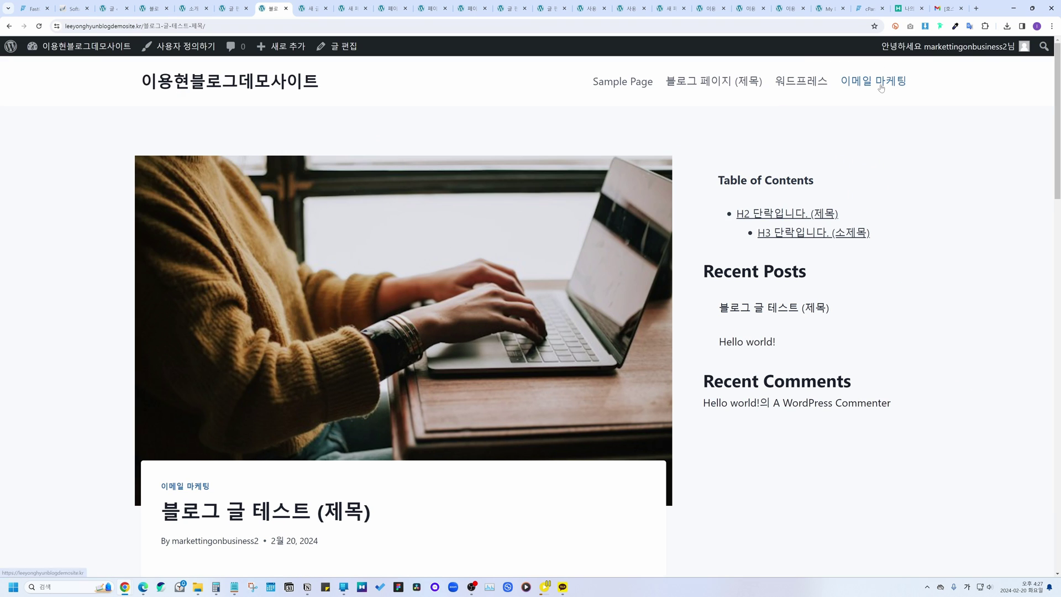
left_click(881, 87)
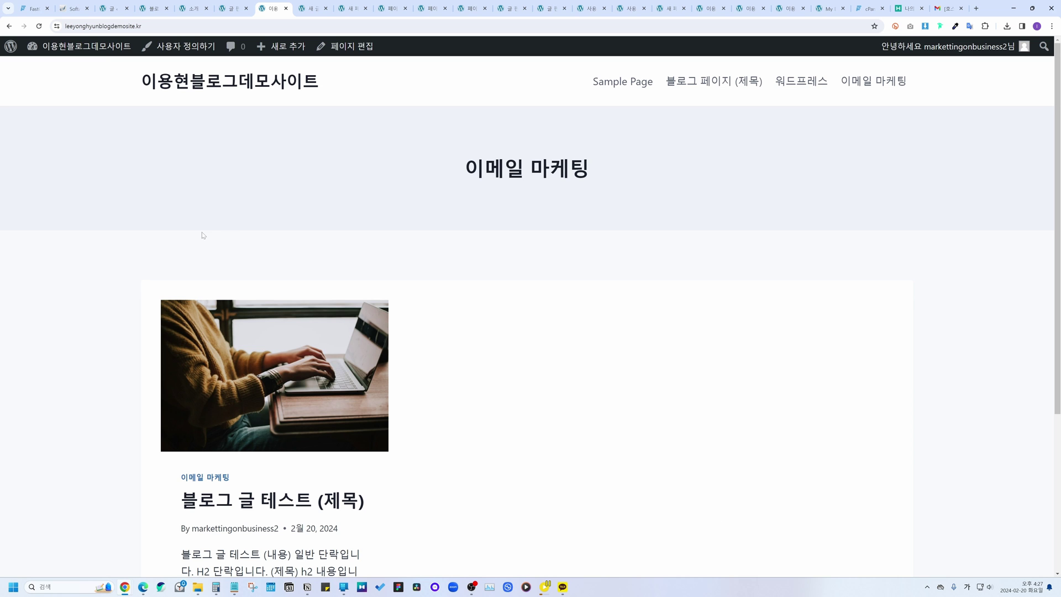
Step: Read through the published test post, then open the About WordPress 6.4.3 page
scroll(202, 236, "down", 2)
scroll(235, 207, "up", 1)
scroll(235, 207, "down", 2)
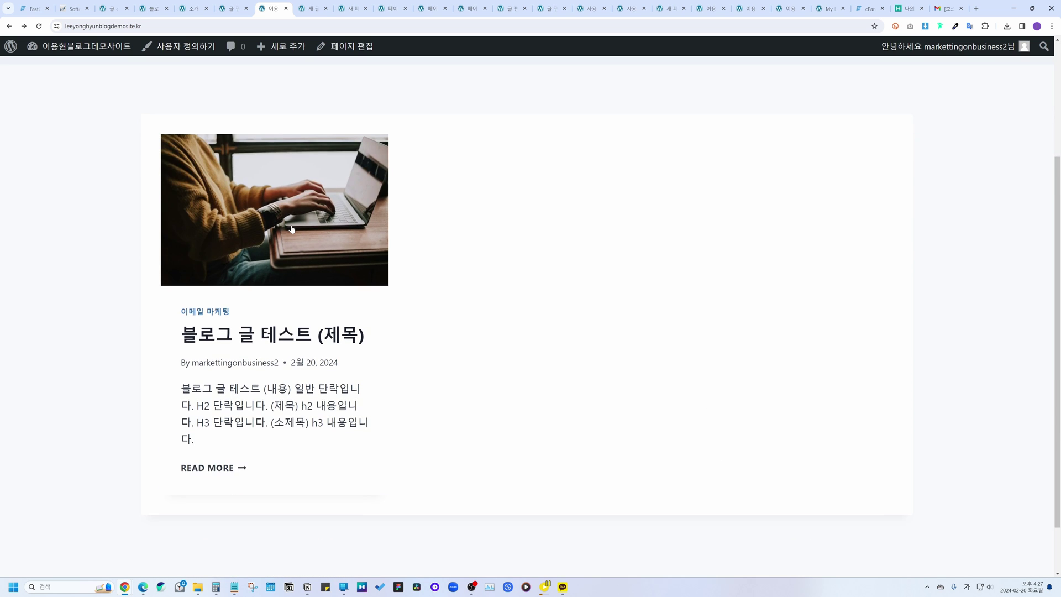
left_click(235, 208)
scroll(393, 237, "down", 4)
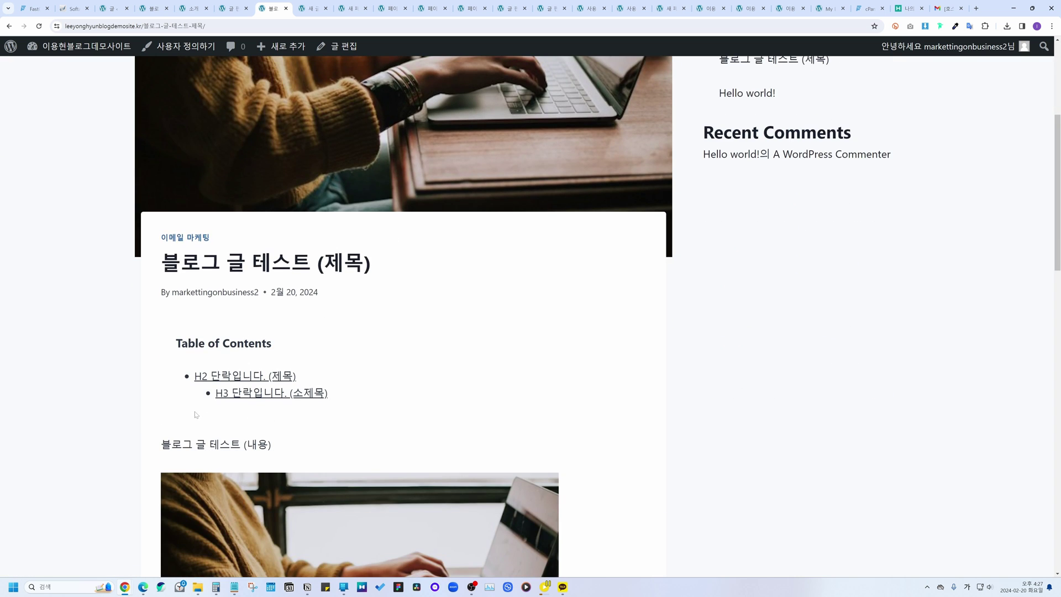
scroll(297, 275, "down", 10)
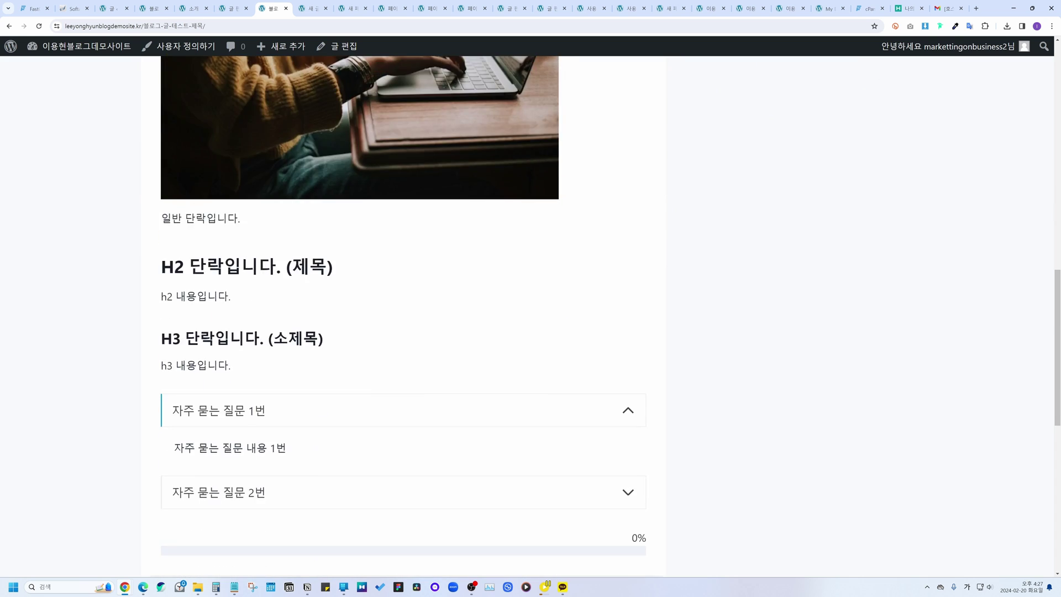
scroll(297, 275, "up", 9)
scroll(297, 275, "up", 5)
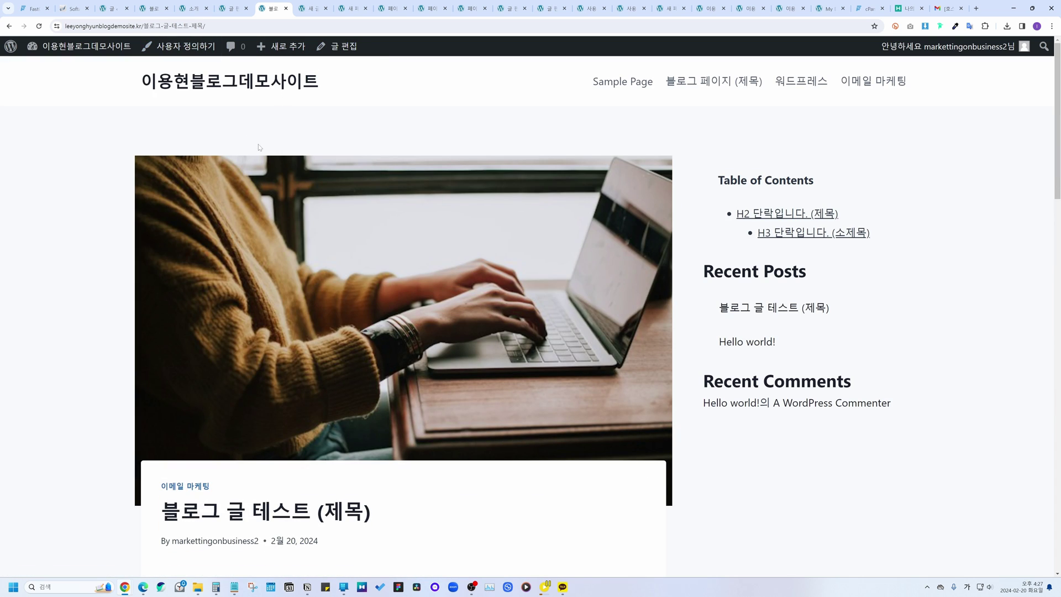
left_click(10, 47)
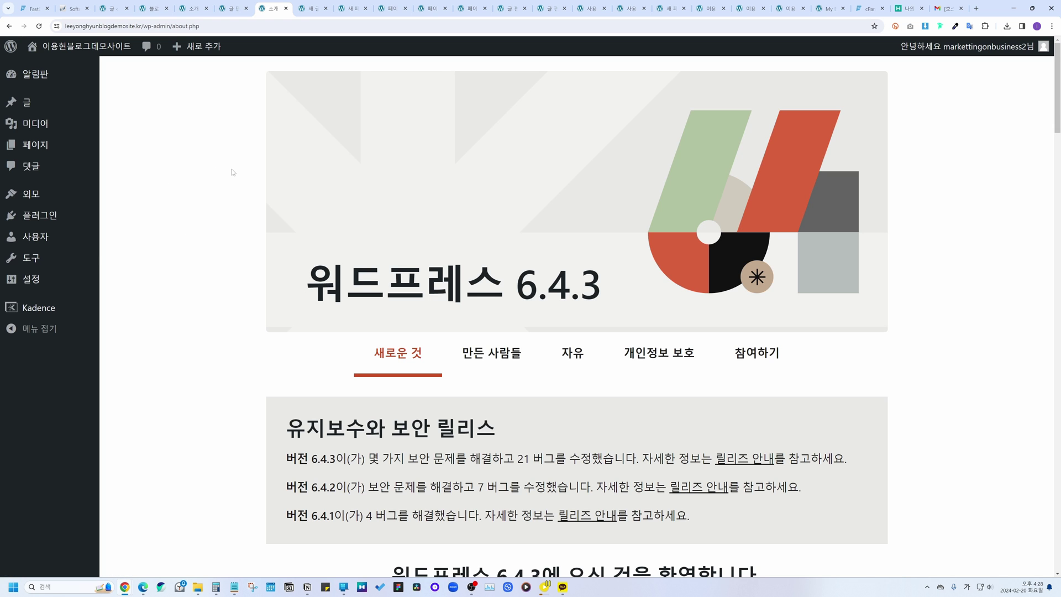
Step: Confirm on Dashboard > Updates that 6.4.3 and all plugins, themes, translations are current
mouse_move(50, 82)
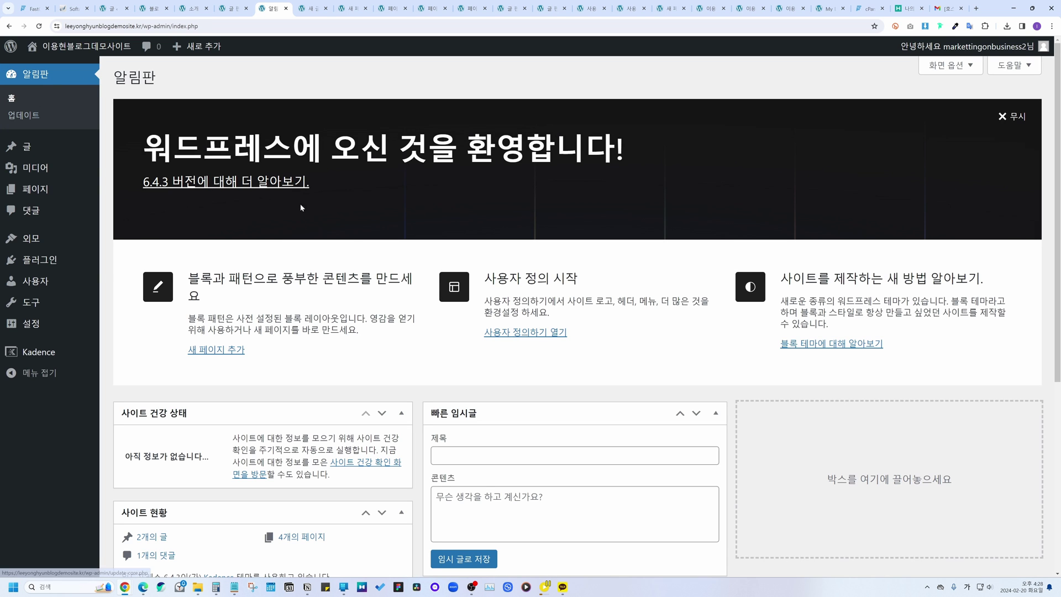
scroll(457, 224, "down", 2)
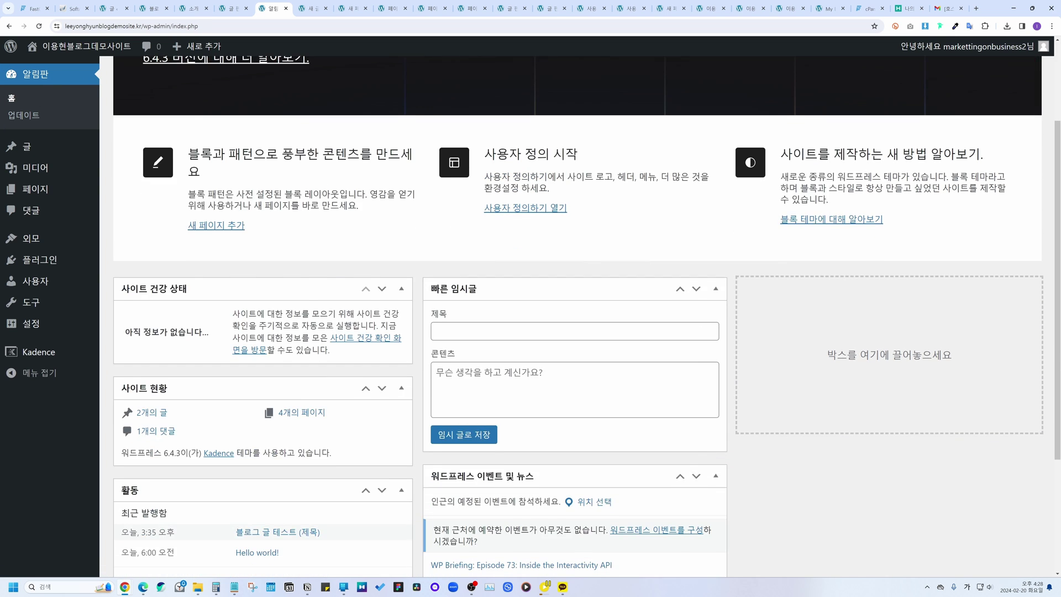
scroll(457, 223, "up", 2)
left_click(39, 118)
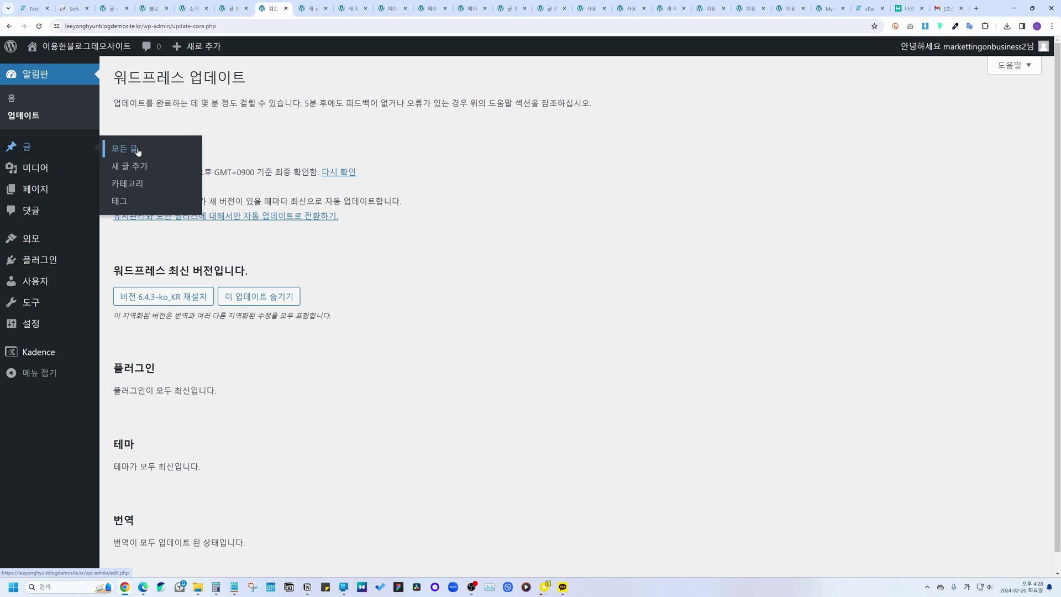
left_click(70, 154)
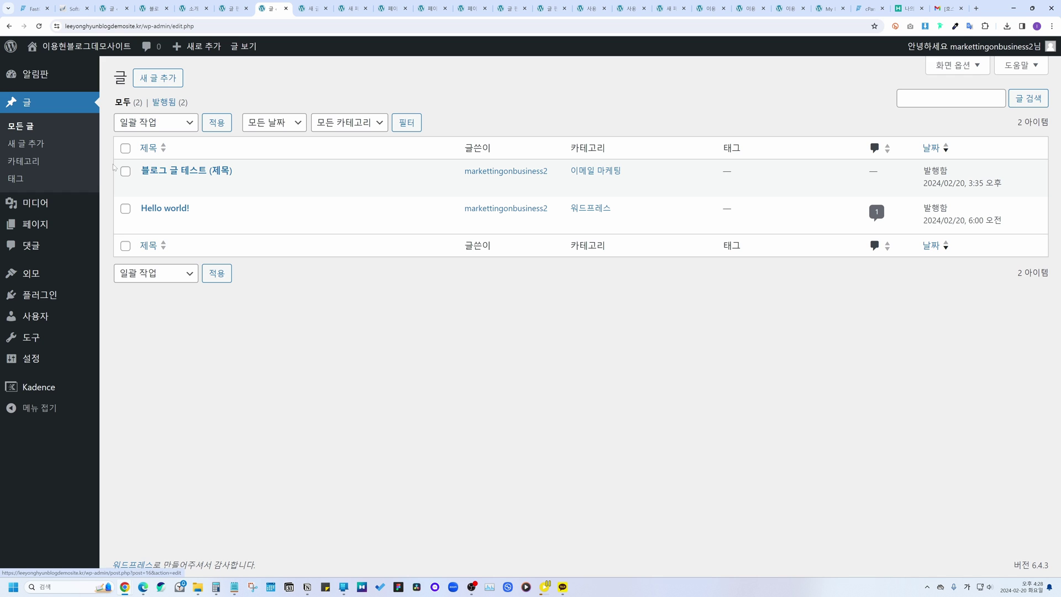
Step: Preview the Add New screen and the test post's editor, returning to All Posts
mouse_move(172, 179)
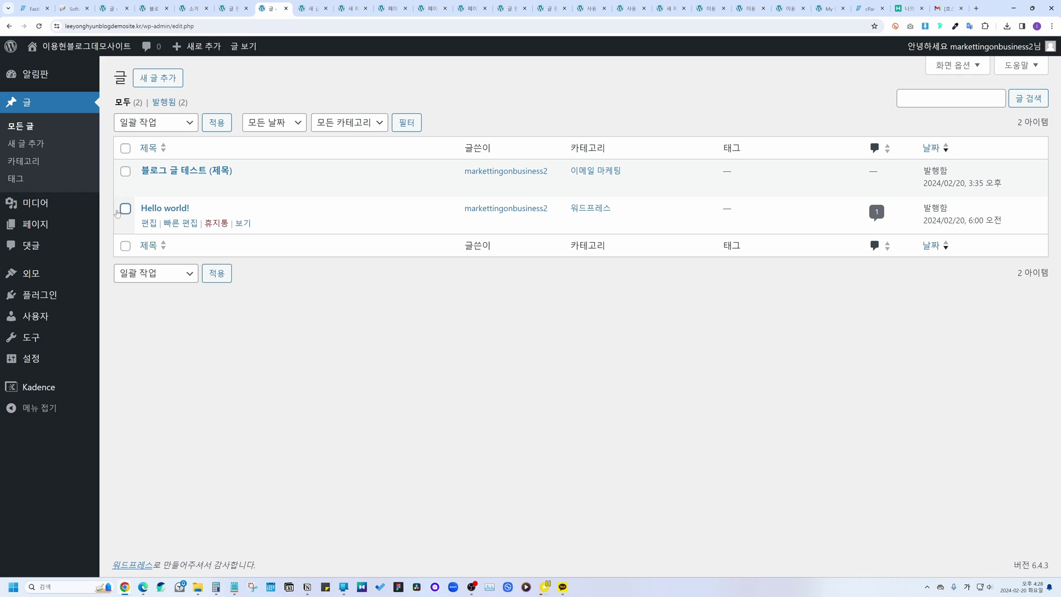
left_click(160, 81)
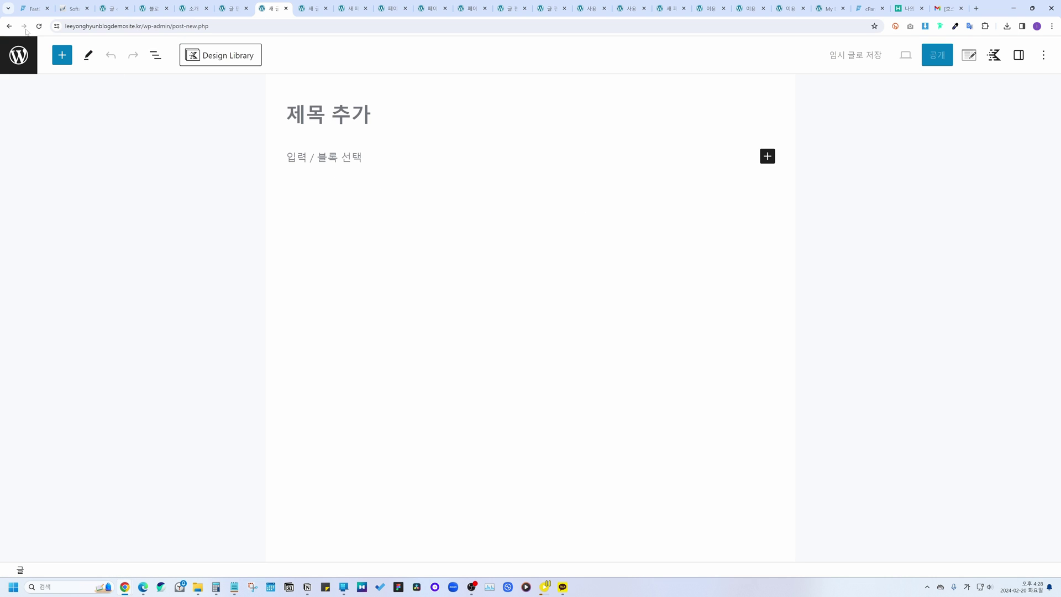
left_click(9, 26)
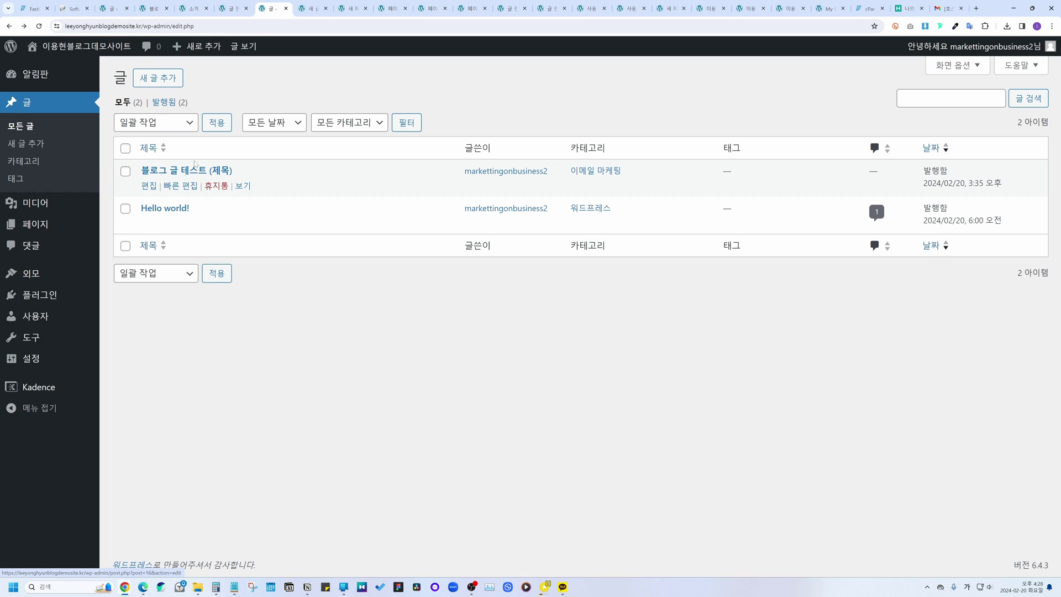
left_click(150, 188)
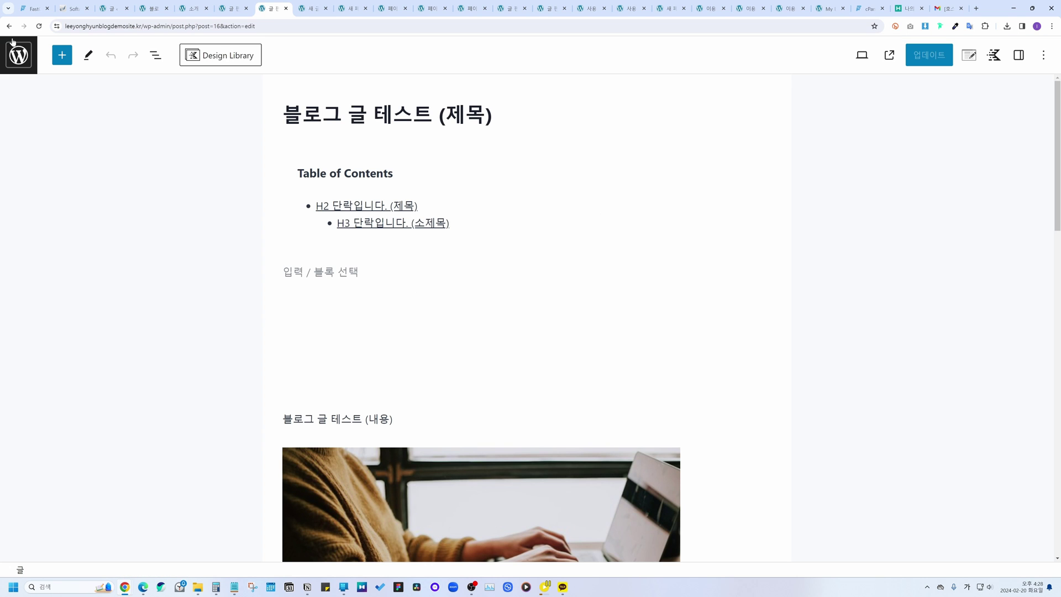
left_click(10, 26)
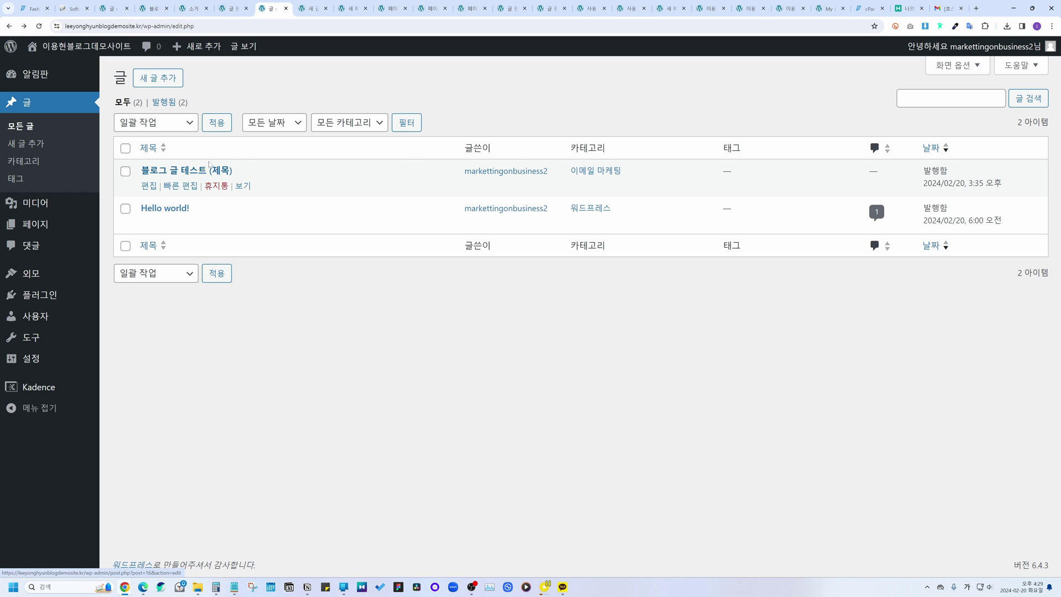
Step: Open Quick Edit for the test post and cancel without saving changes
left_click(185, 186)
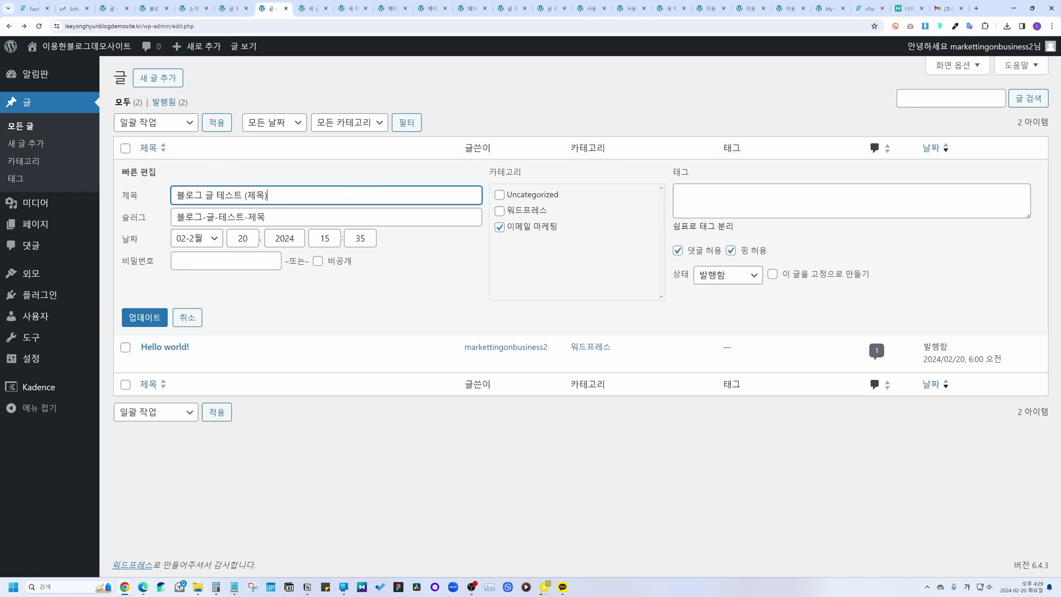
key("Tab")
left_click(415, 285)
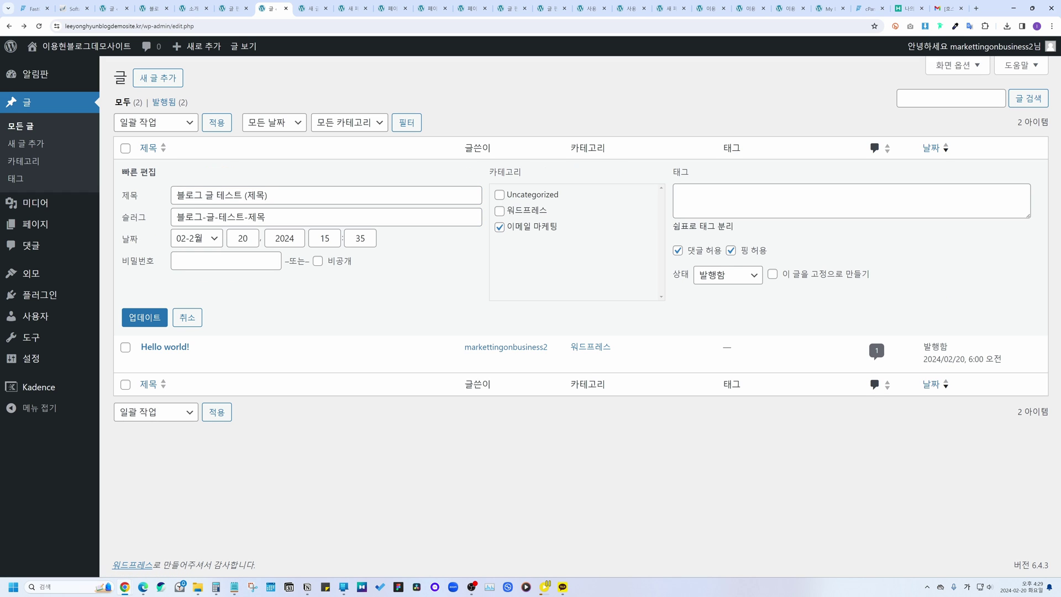
left_click(151, 221)
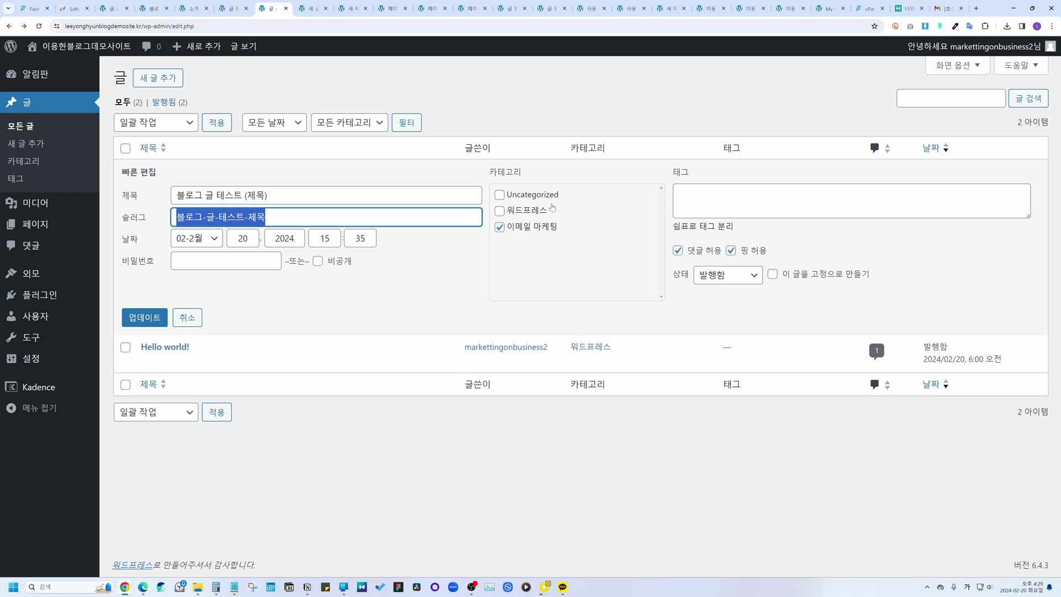
left_click(174, 316)
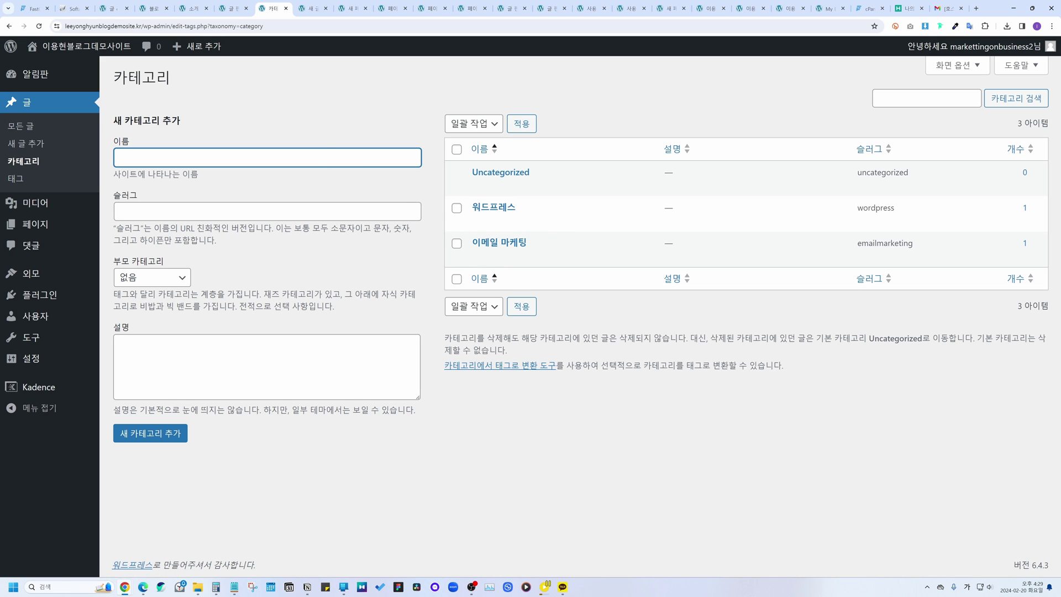
Step: Visit the Tags page, then the Media Library showing the single laptop photo
mouse_move(470, 251)
left_click(53, 203)
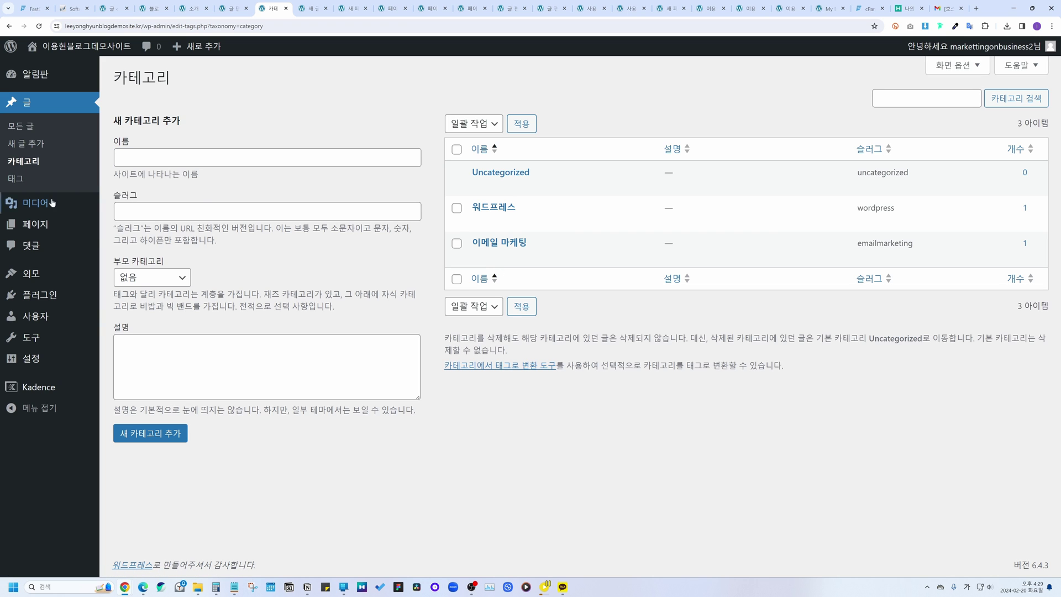
left_click(24, 179)
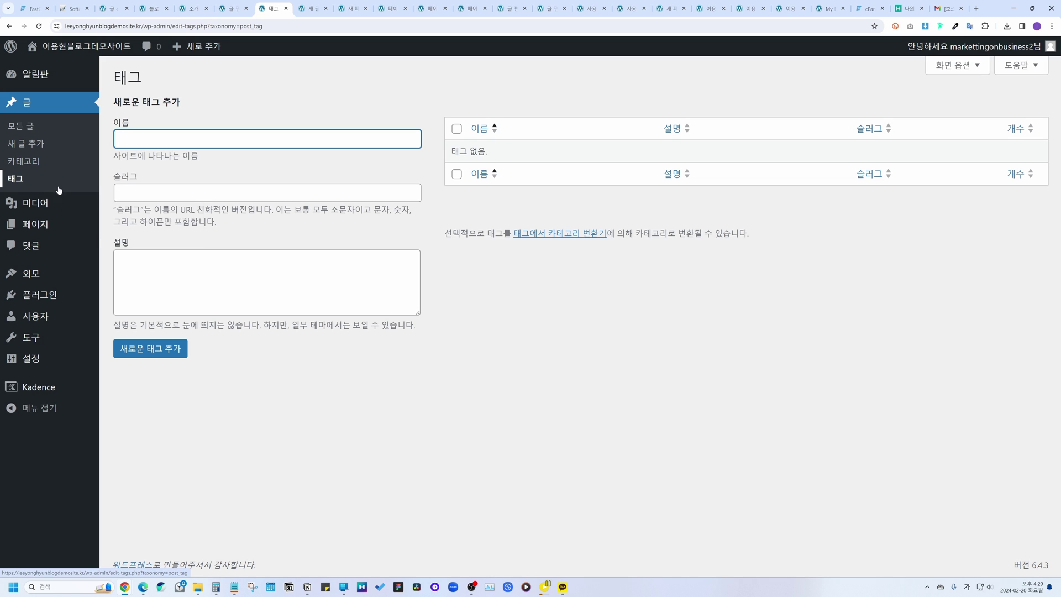
left_click(48, 204)
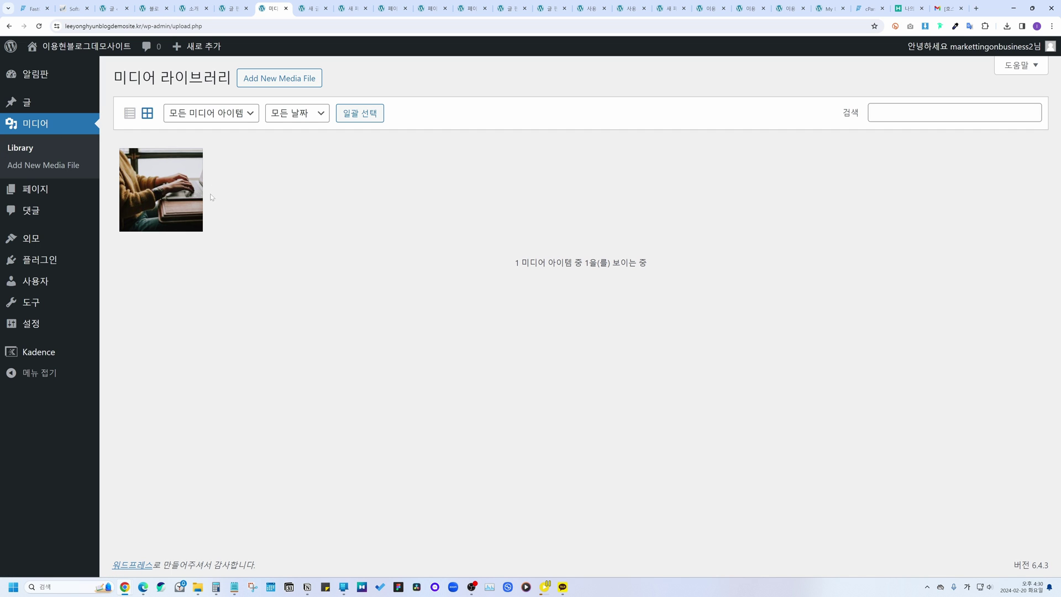
Step: Open the media upload area, cancel the file picker, then go to All Pages
left_click(291, 86)
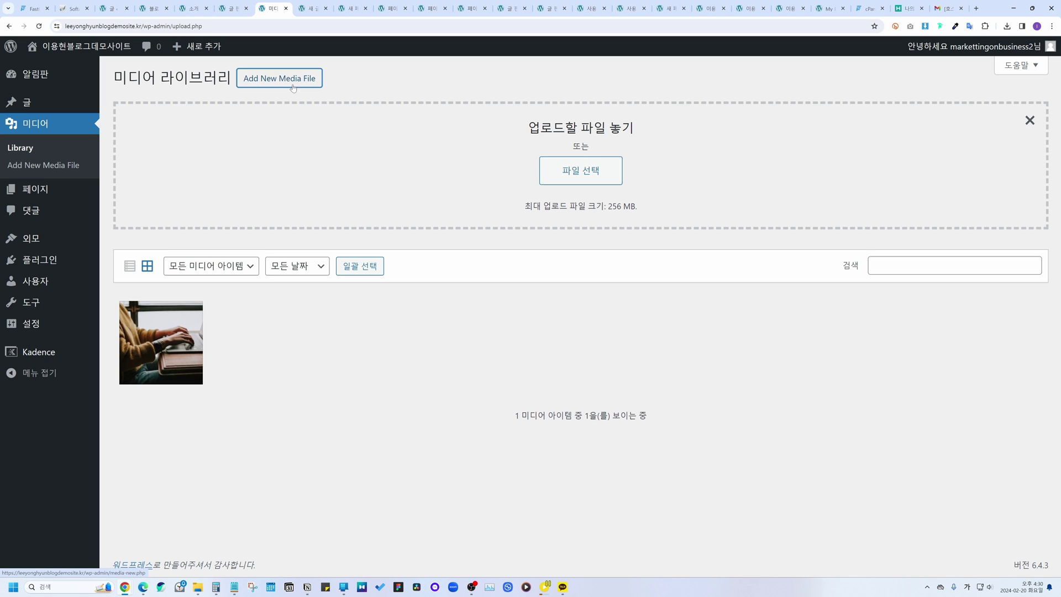
left_click(561, 170)
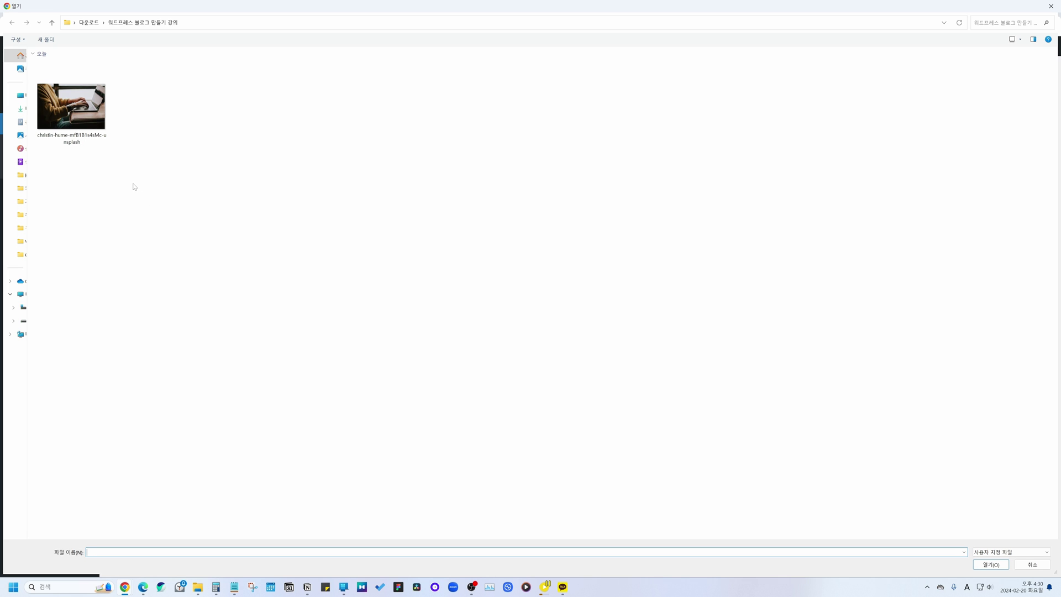
left_click(1032, 564)
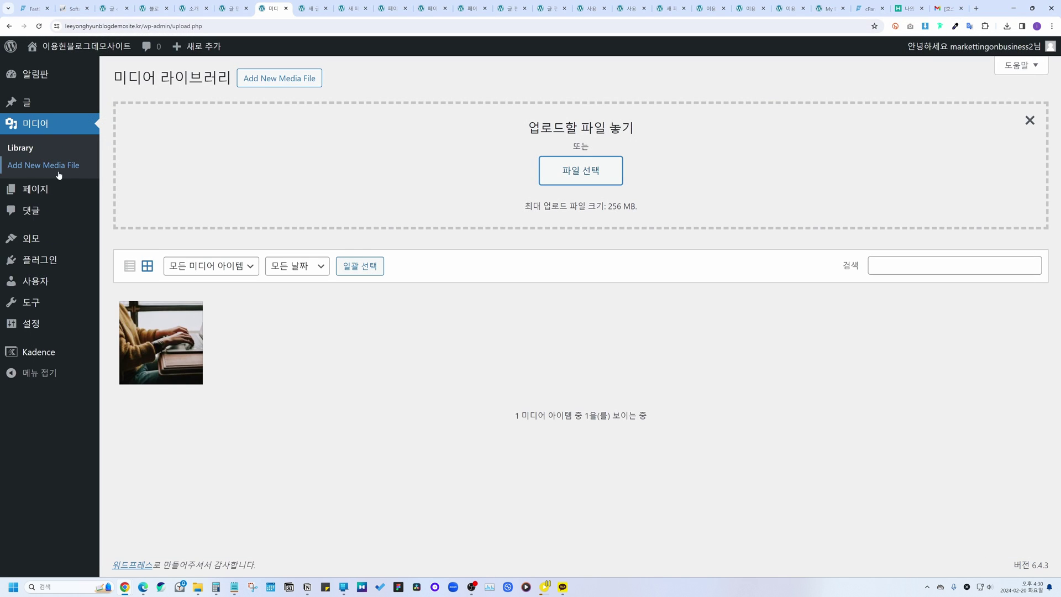
mouse_move(35, 190)
left_click(139, 191)
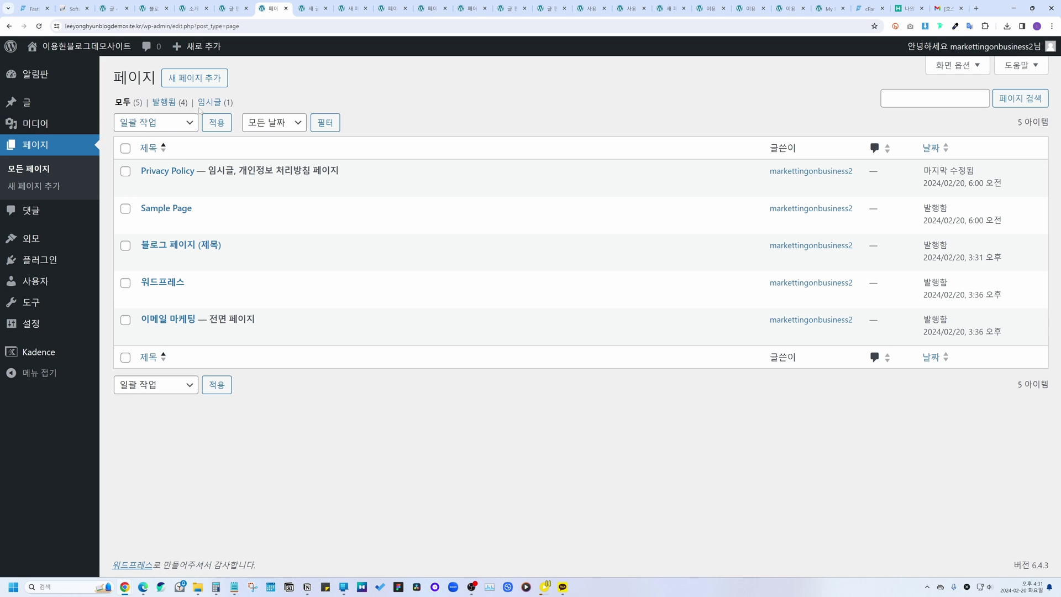
Step: Start a new page, back out, and open Themes showing Kadence 1.1.51 active
left_click(202, 81)
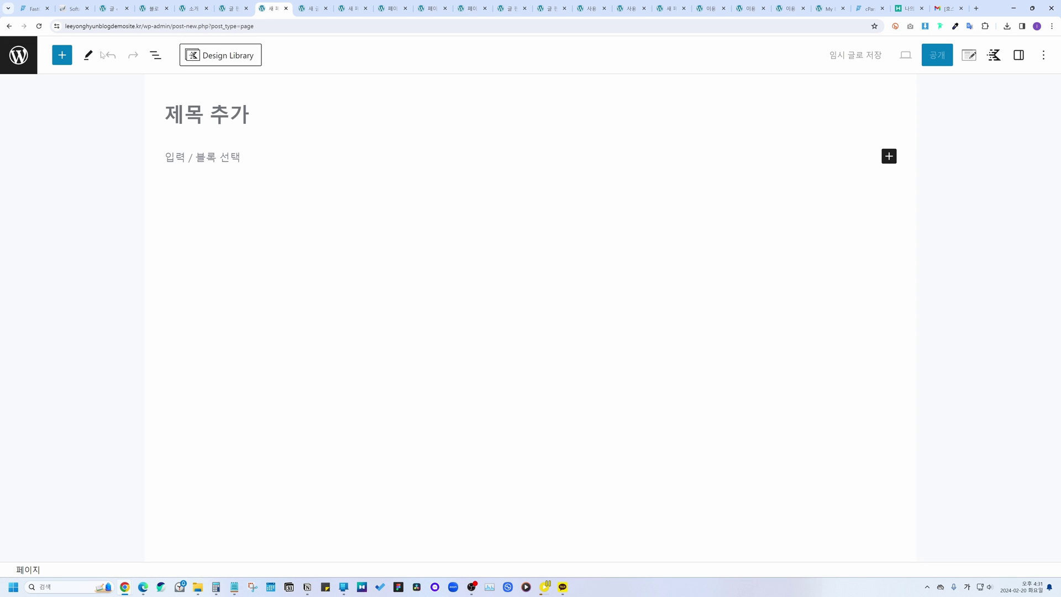
left_click(9, 26)
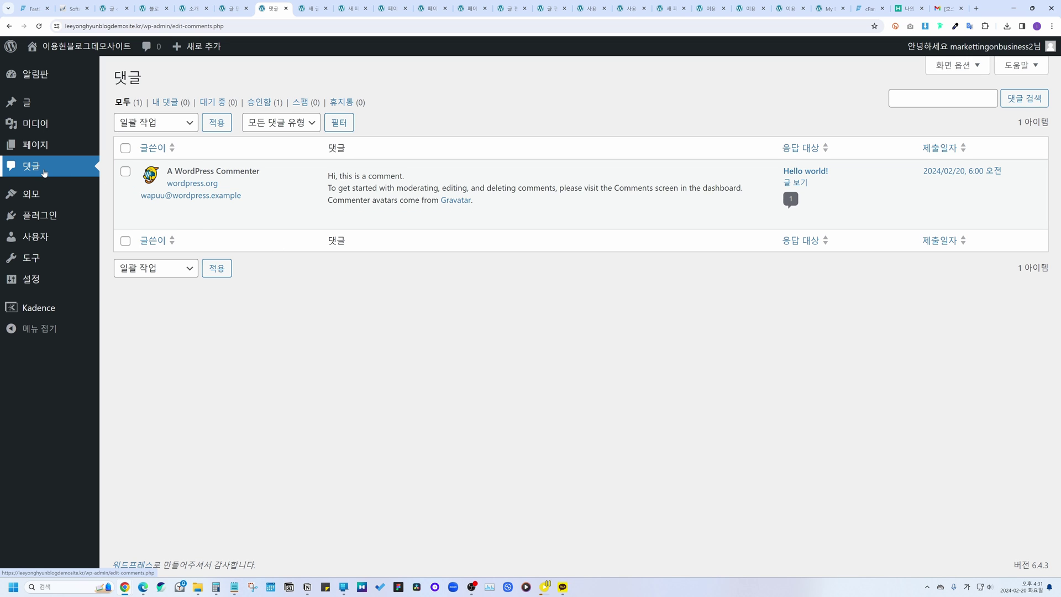
left_click(30, 196)
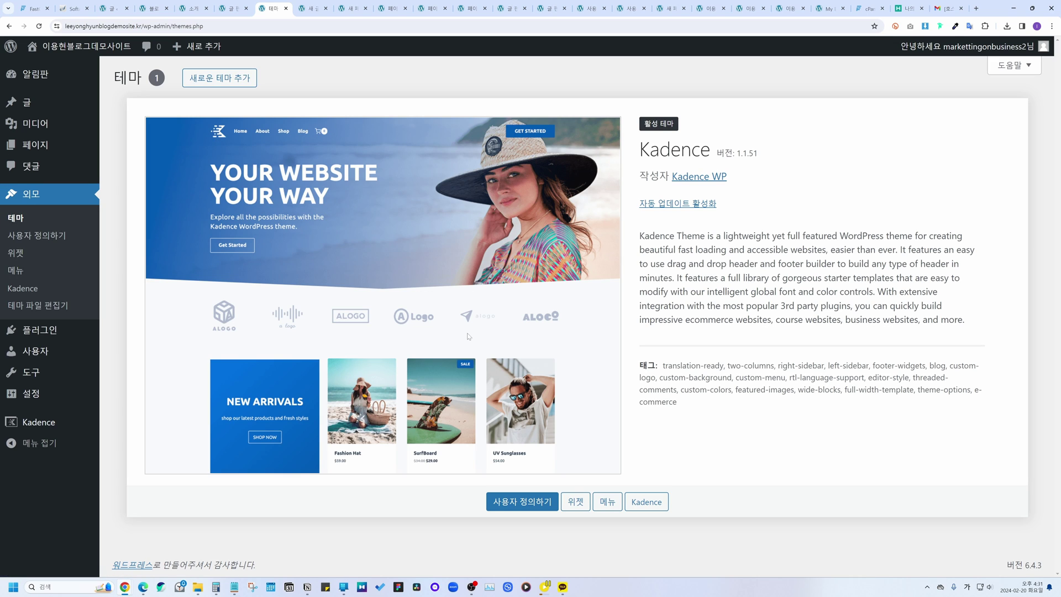
Step: Glance at the theme Customizer, then open the Widgets editor and dismiss its welcome popup
left_click(58, 236)
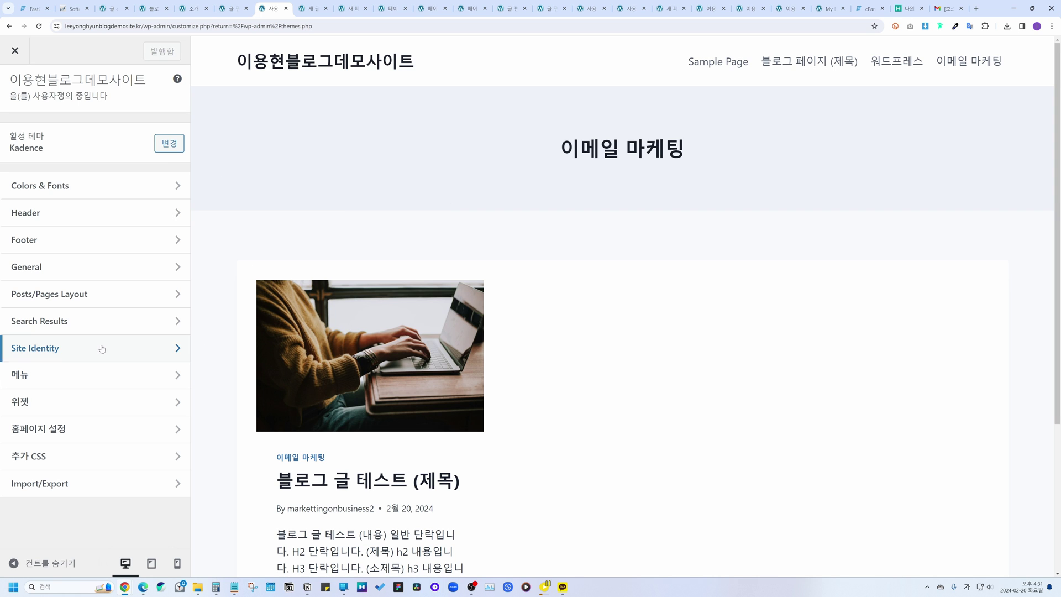
left_click(10, 26)
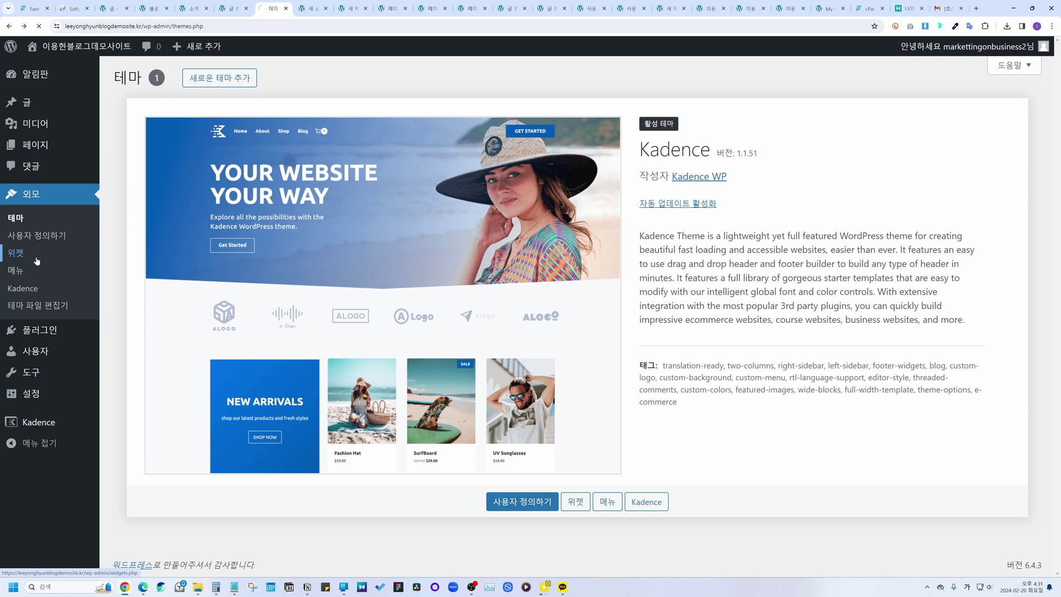
left_click(36, 261)
left_click(611, 150)
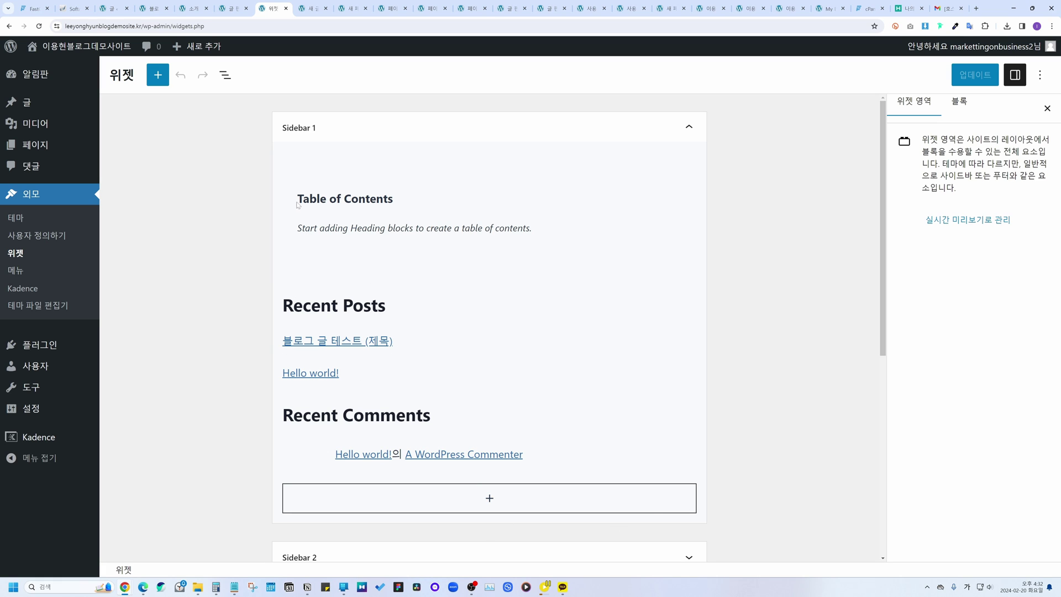
Step: Expand and then deselect the Footer 1 widget area, and go to the Menus page
left_click(297, 129)
left_click(211, 223)
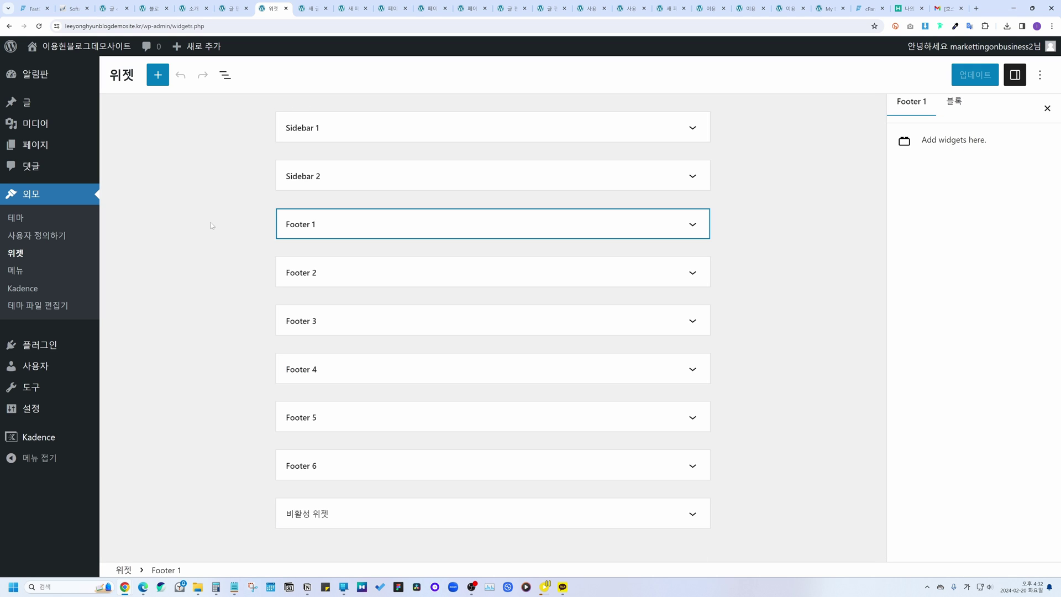
left_click(326, 227)
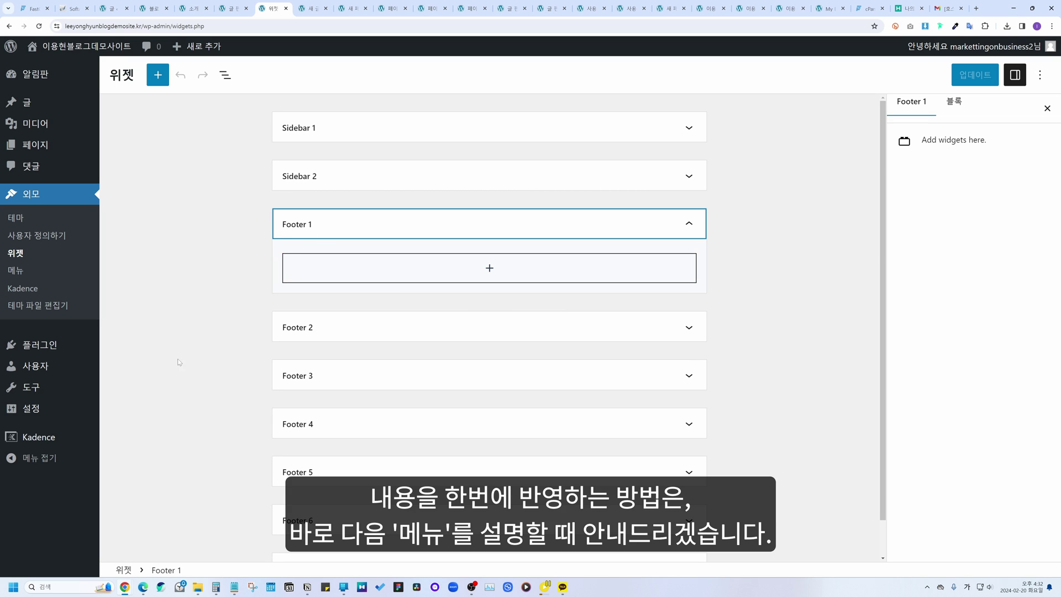
left_click(214, 242)
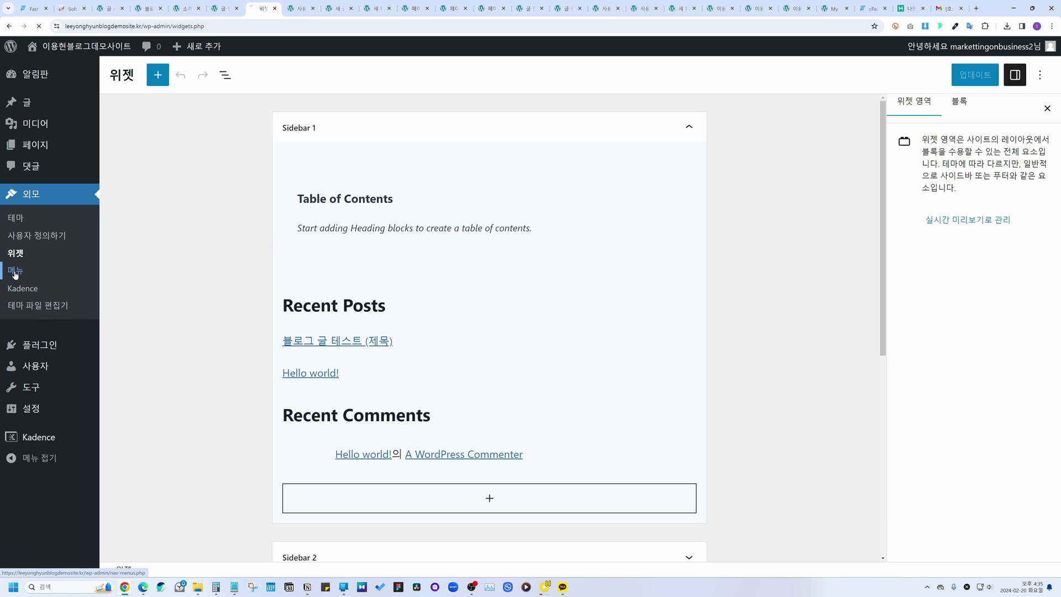
left_click(15, 271)
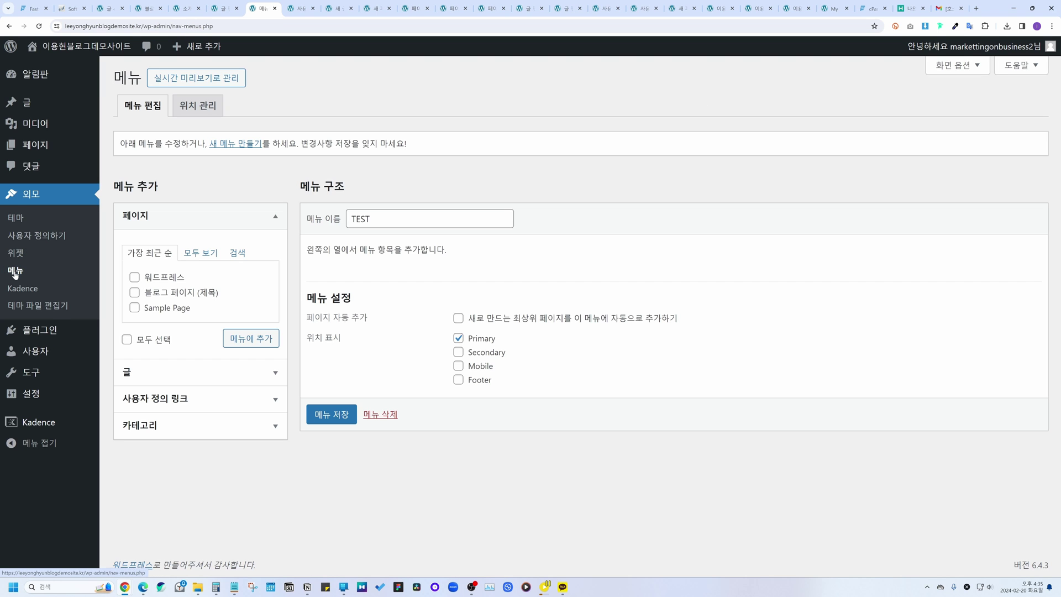
Step: Retype the menu name as TEST and save the menu
double_click(361, 218)
key("BackSpace")
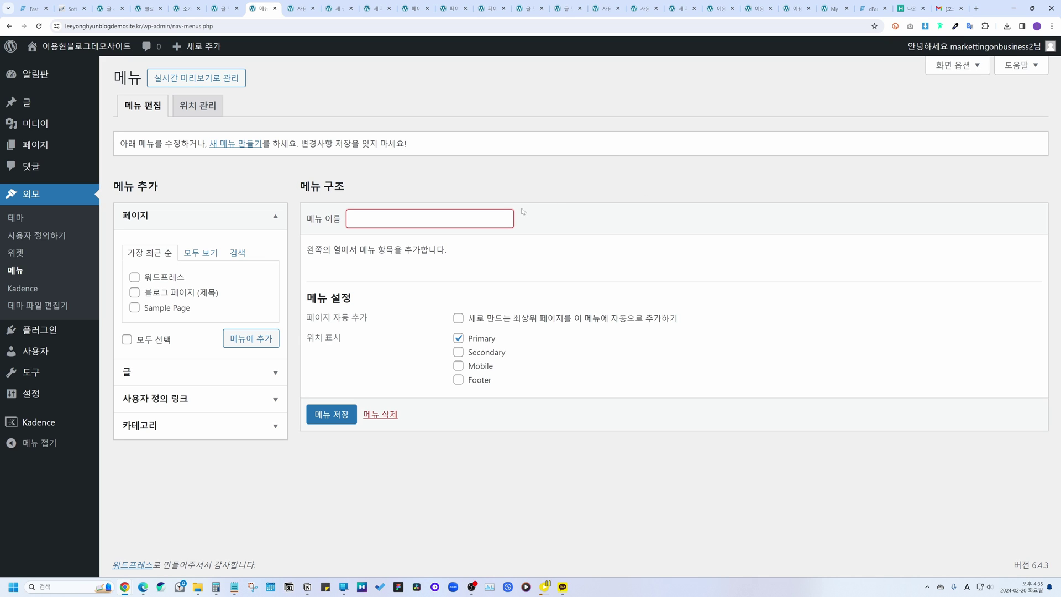
type("TEST")
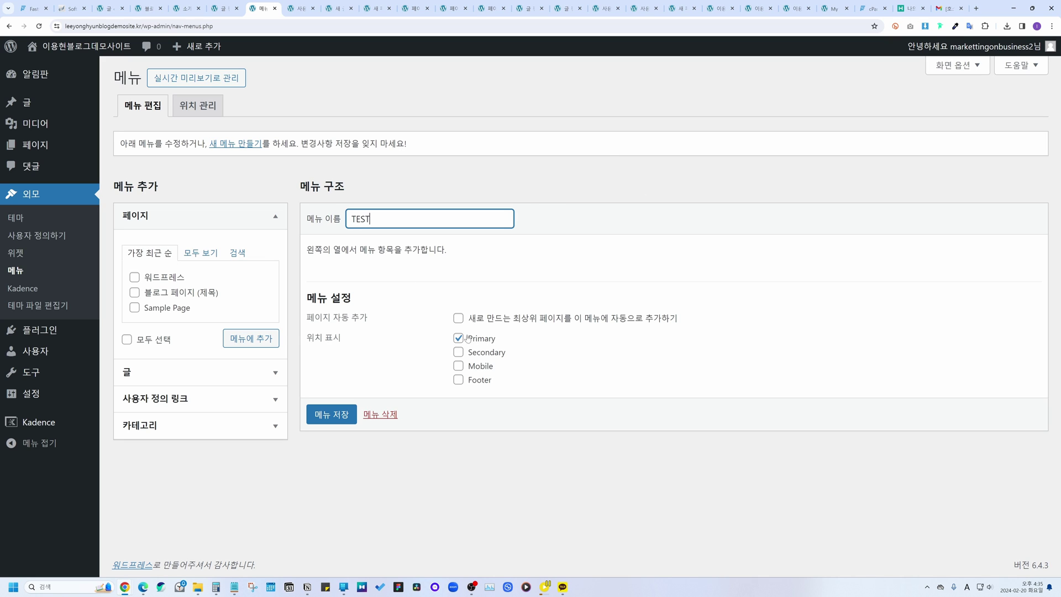
left_click(347, 416)
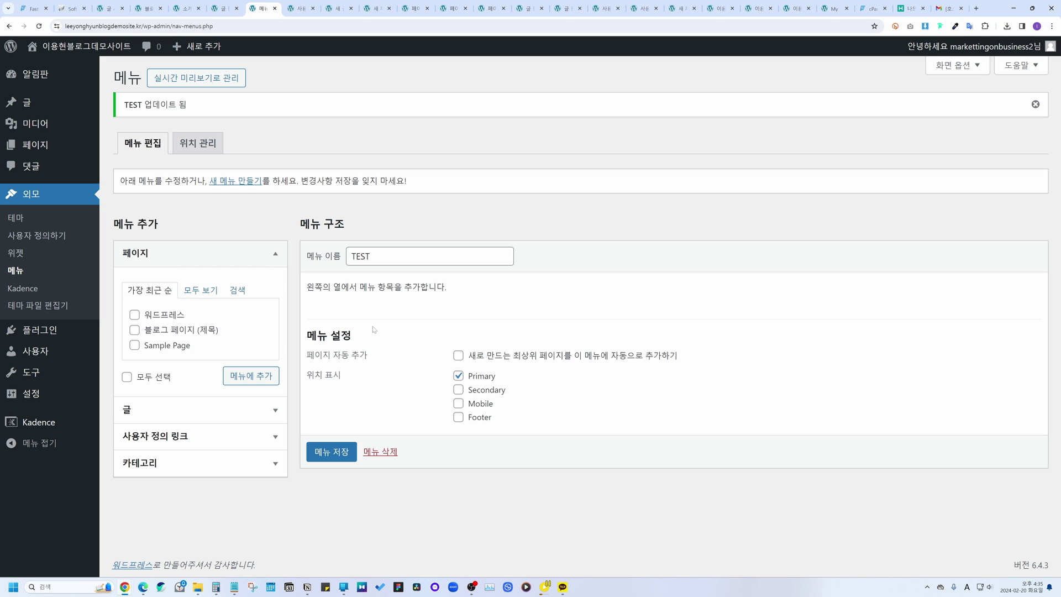
Step: Add the 워드프레스 and 블로그 페이지 (제목) pages to menu TEST and save
left_click(134, 315)
left_click(135, 330)
left_click(252, 383)
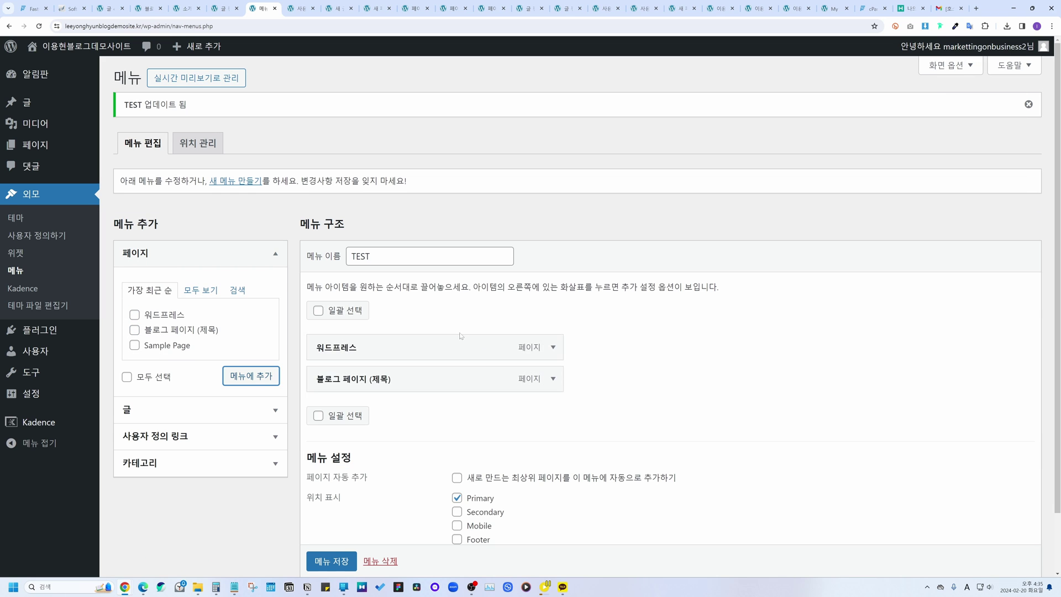
left_click(339, 559)
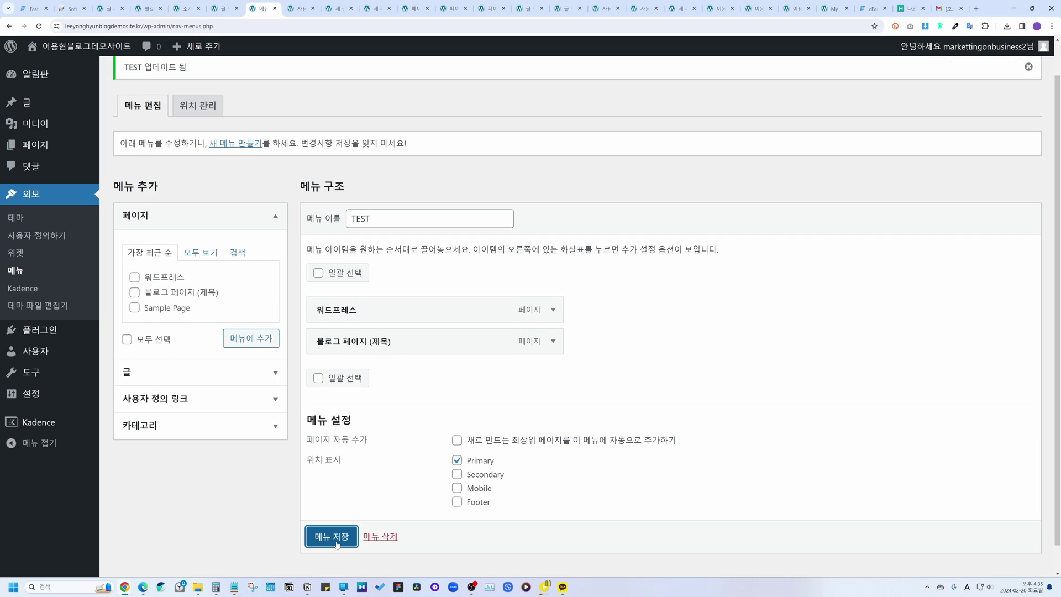
Step: Insert a 내비게이션 메뉴 block into the Footer 1 widget area
left_click(34, 254)
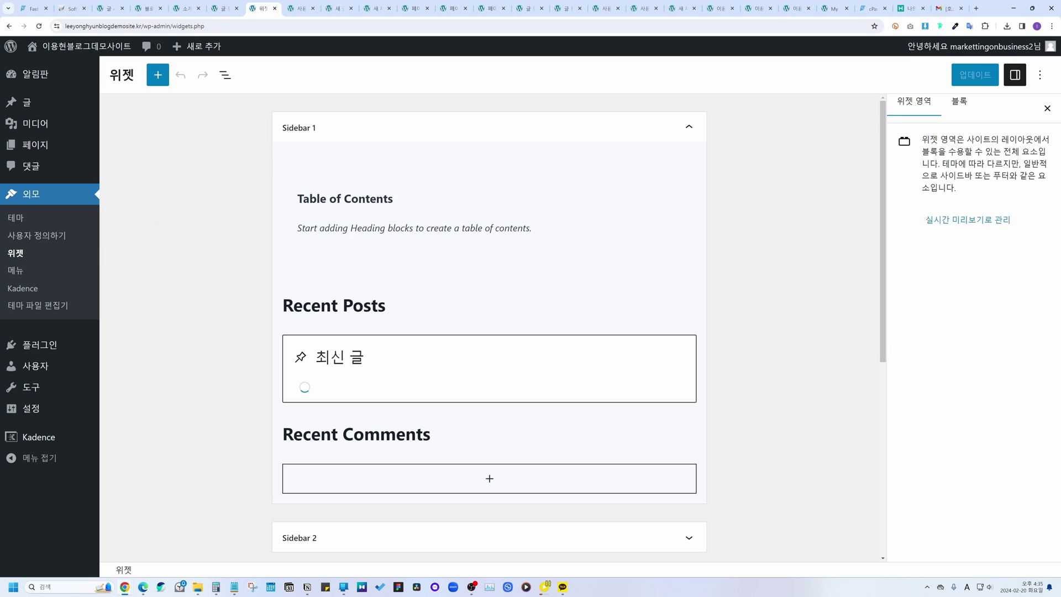
scroll(308, 315, "down", 5)
left_click(308, 315)
left_click(489, 359)
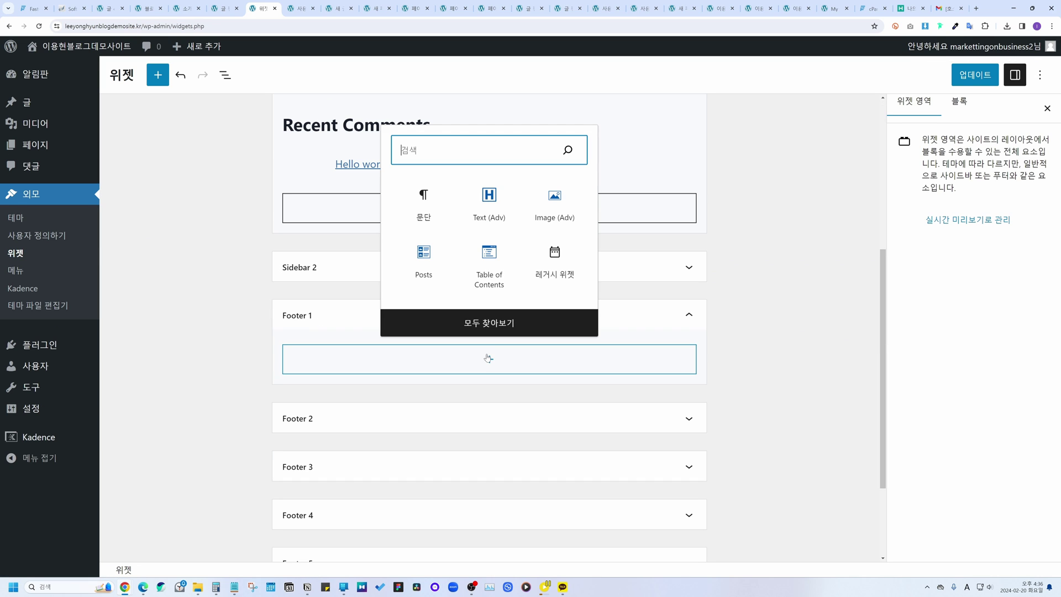
left_click(487, 321)
scroll(193, 326, "down", 5)
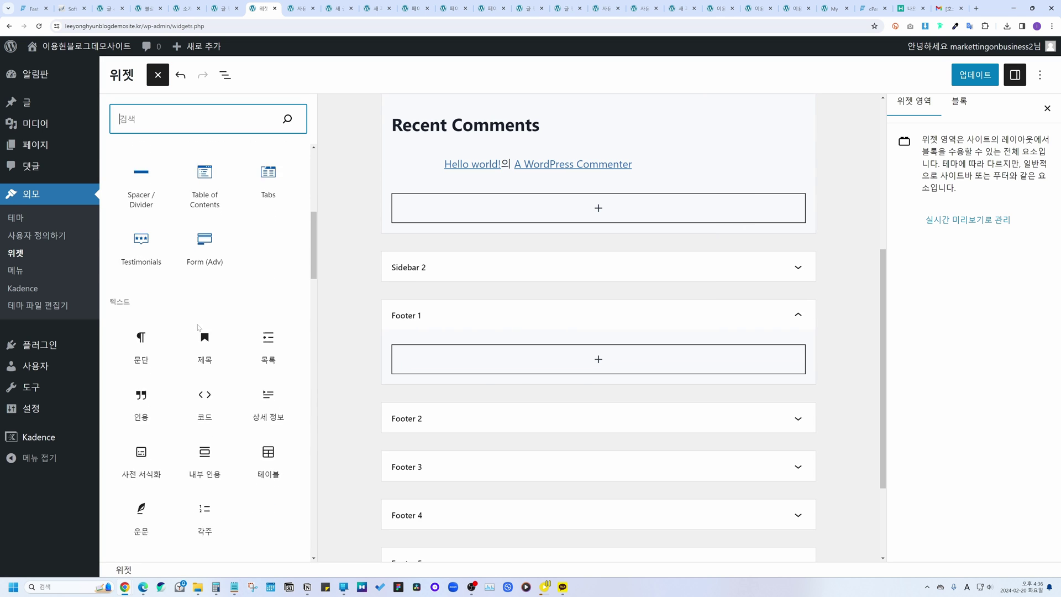
scroll(232, 354, "down", 8)
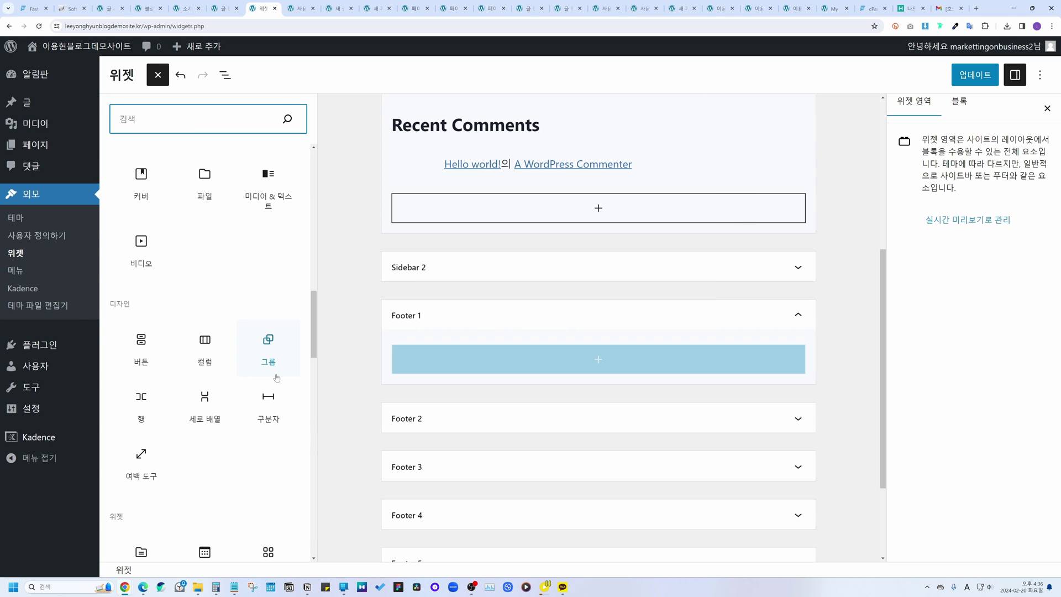
scroll(277, 377, "down", 7)
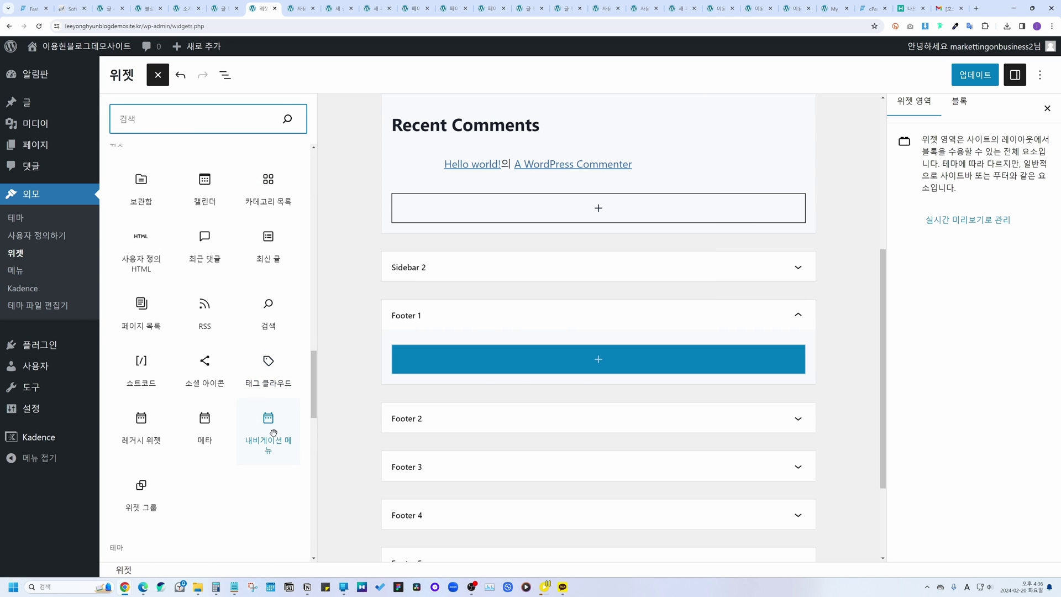
left_click(272, 431)
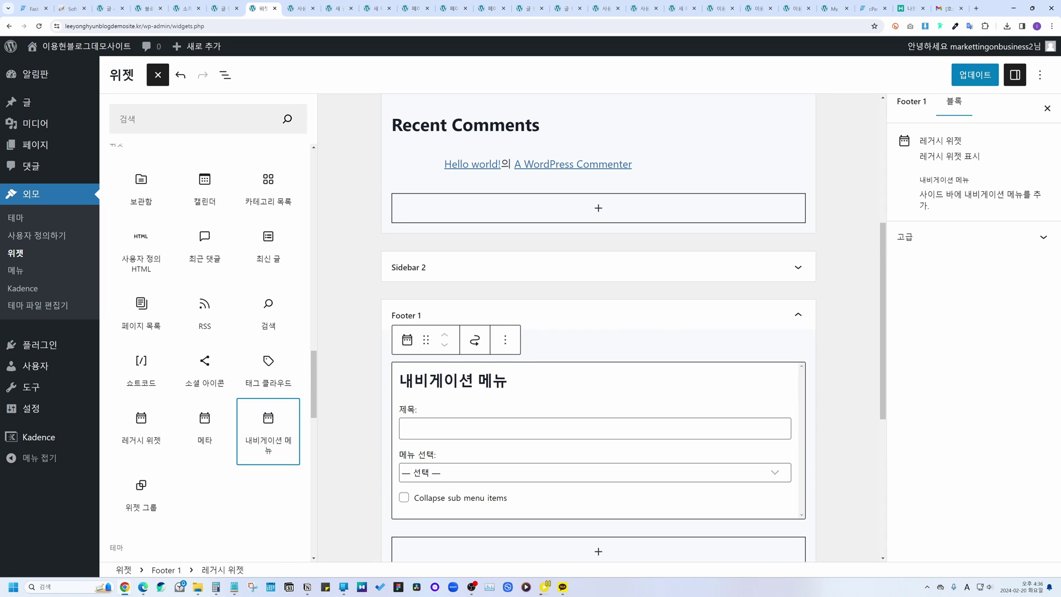
Step: Title the navigation widget TEST and have it display the TEST menu
type("TEST")
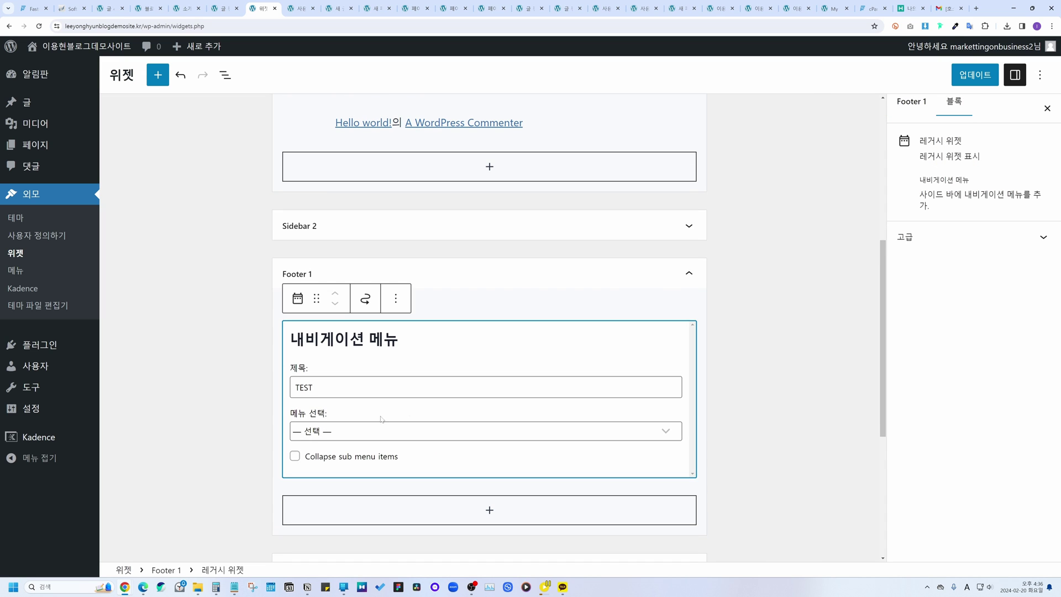
left_click(336, 432)
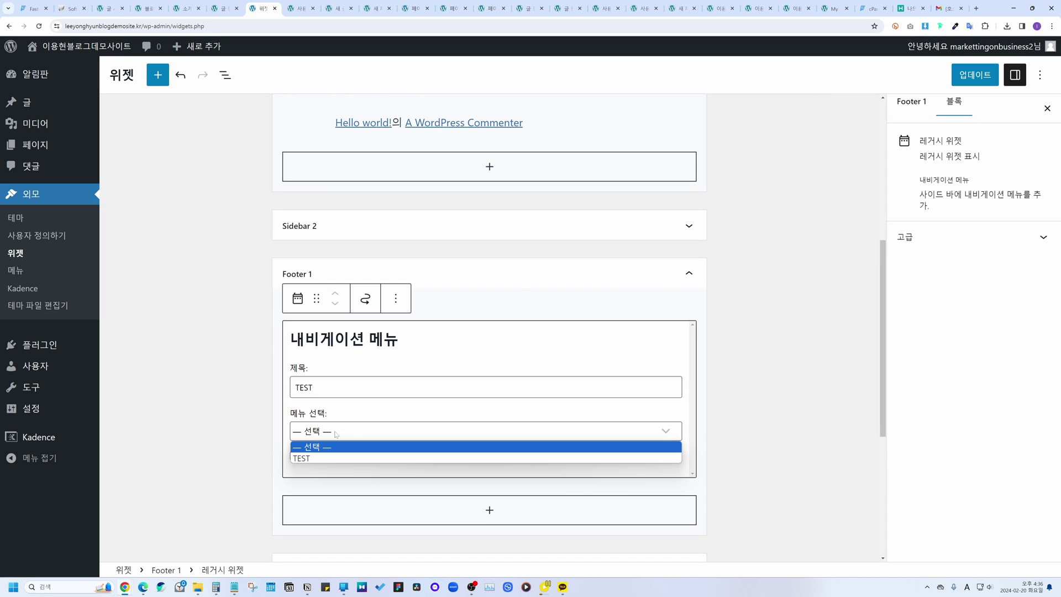
left_click(313, 458)
scroll(476, 414, "down", 2)
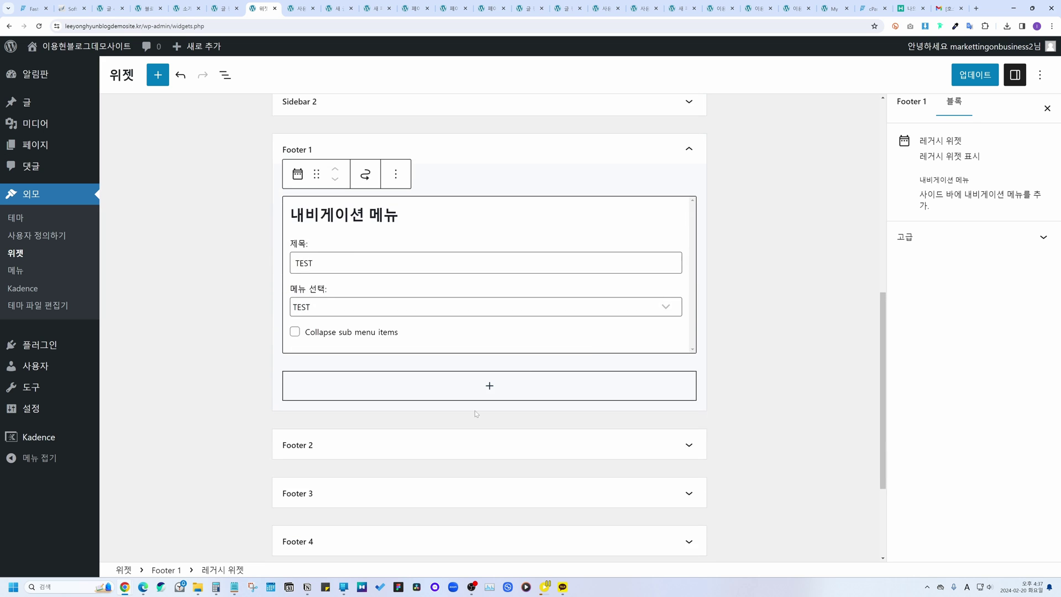
left_click(477, 414)
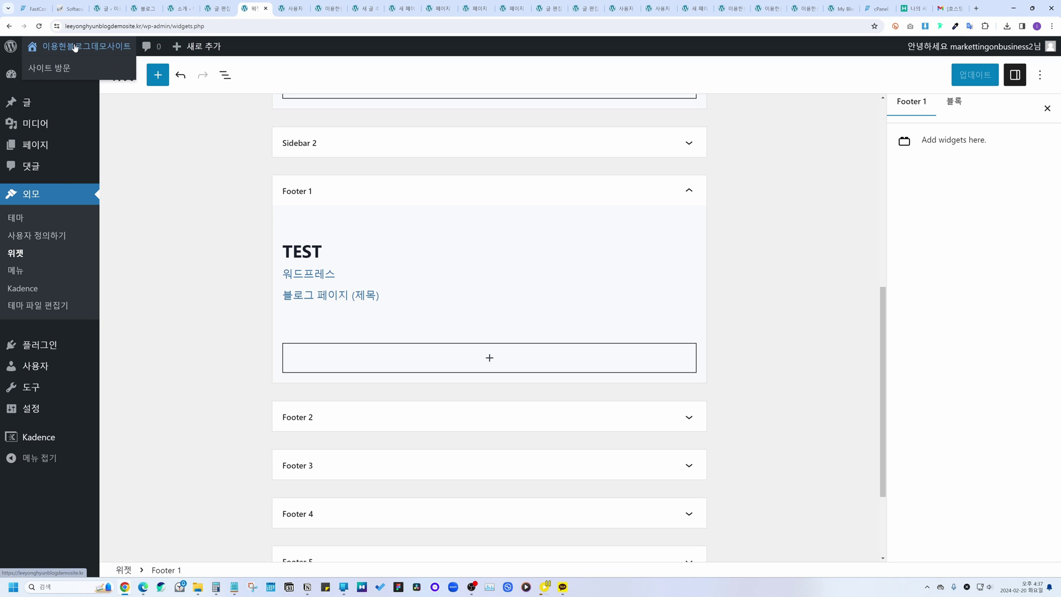
Step: Check the live site's footer, then launch the Customizer from the admin bar
left_click(352, 7)
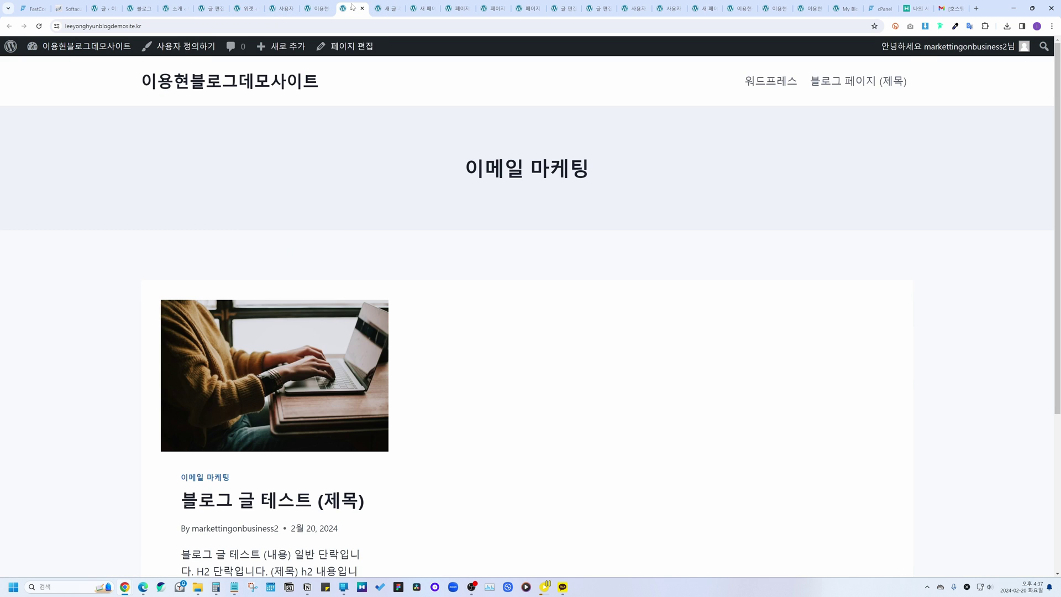
scroll(373, 279, "down", 4)
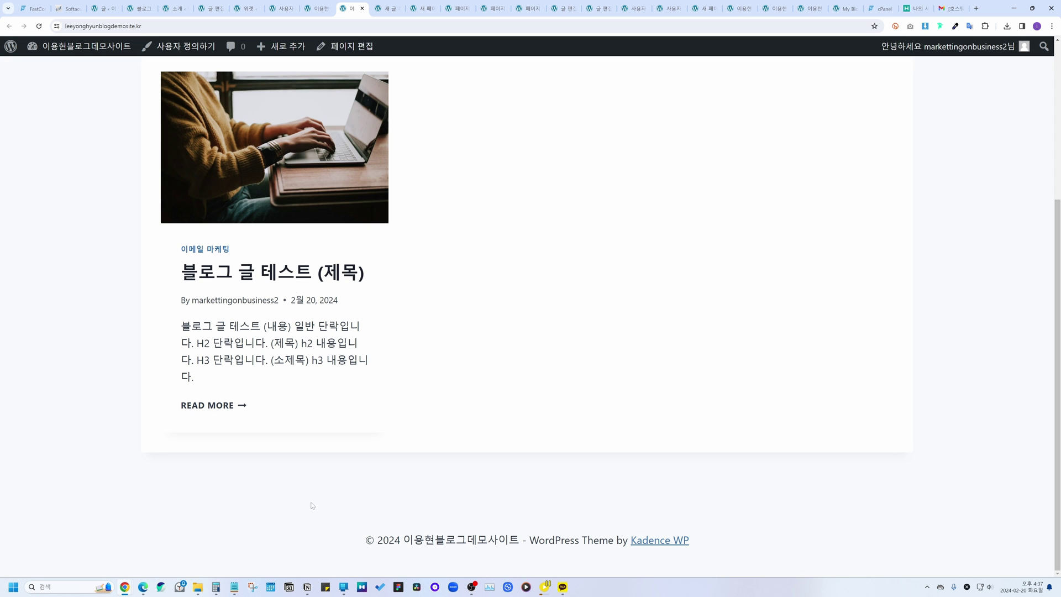
left_click(178, 46)
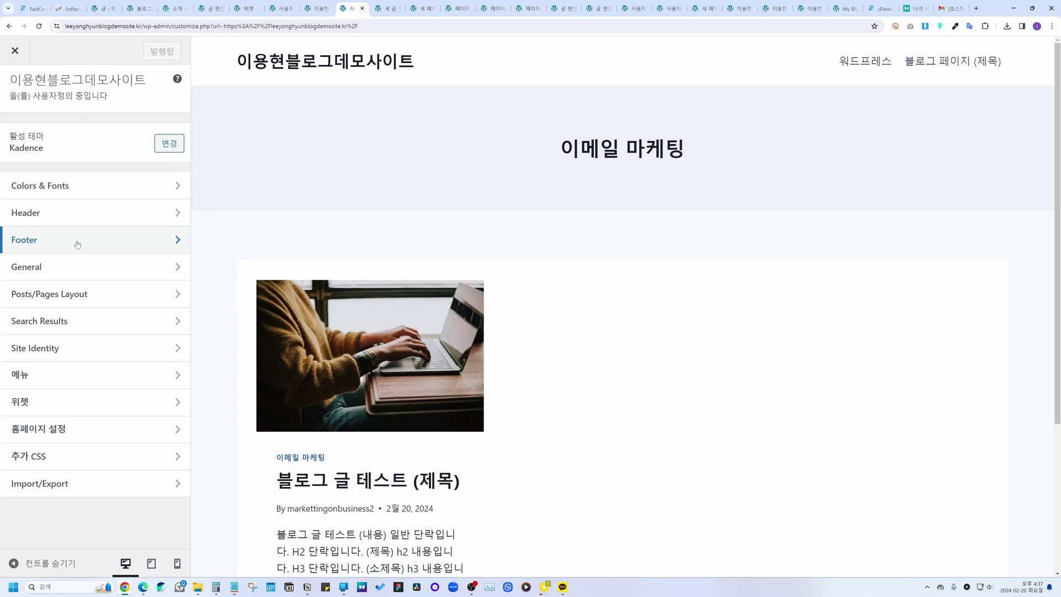
Step: In the Customizer footer layout, place Widget 1 in the middle row's right column
left_click(76, 240)
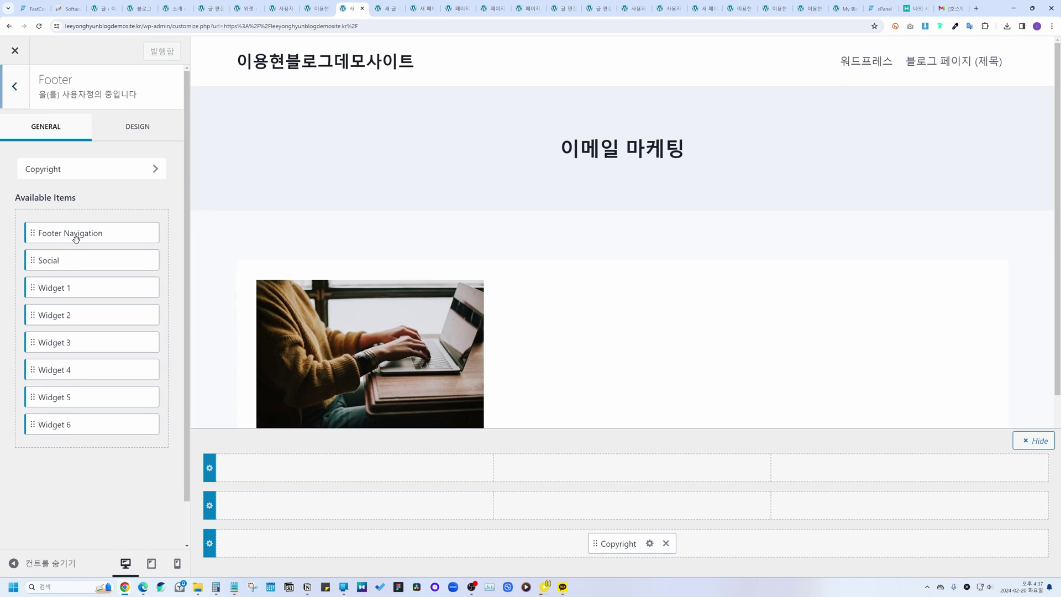
scroll(548, 336, "down", 4)
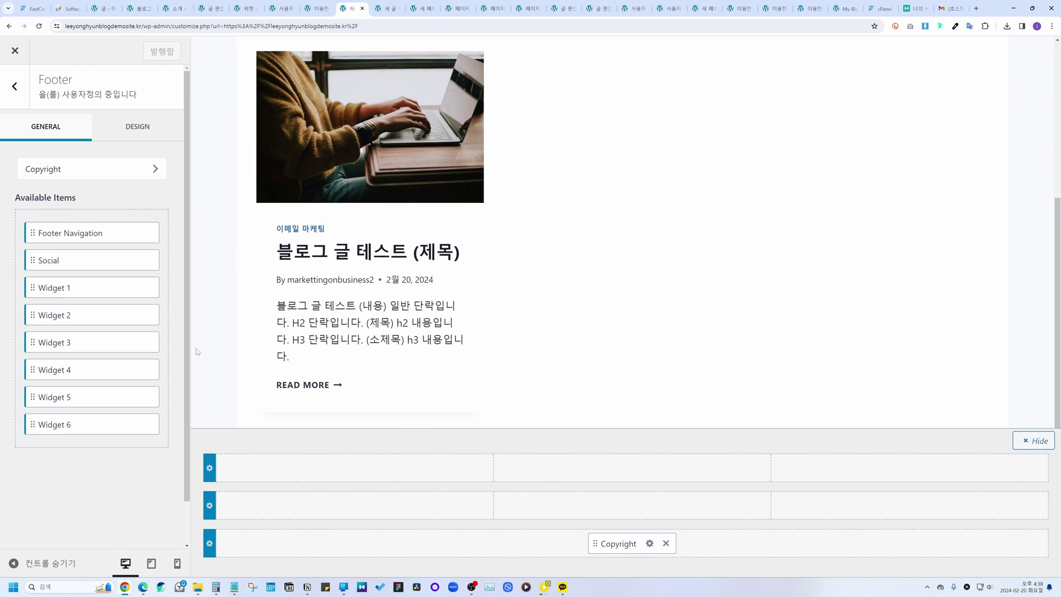
left_click_drag(52, 287, 910, 505)
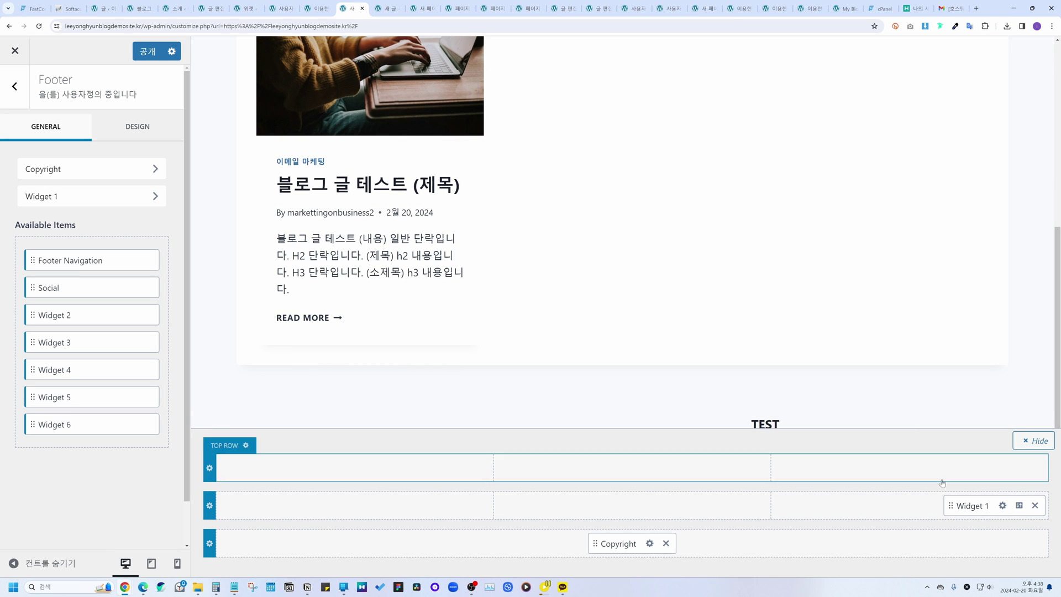
left_click(1003, 506)
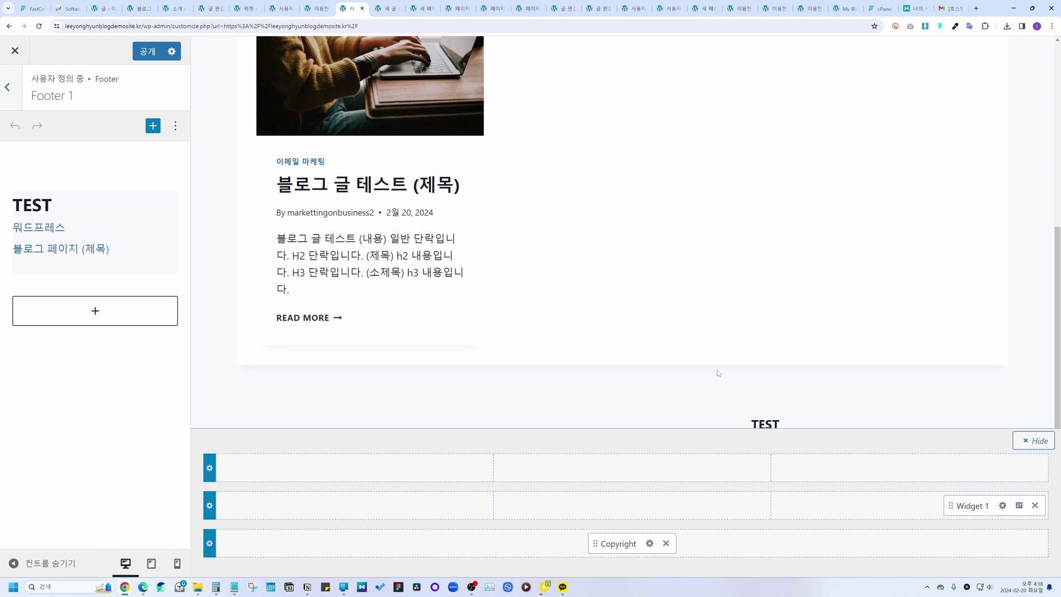
left_click(1035, 441)
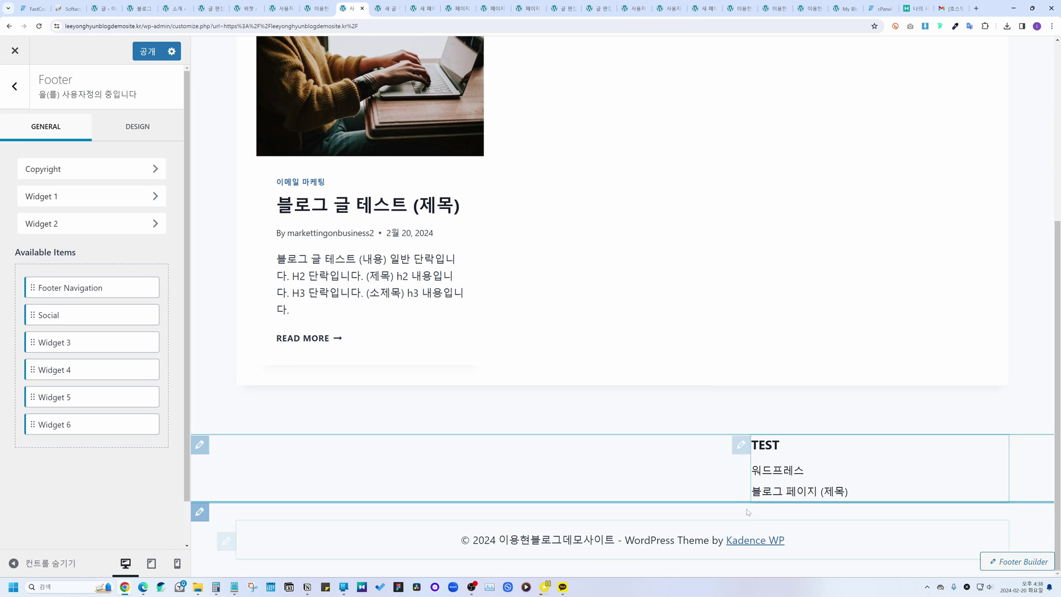
Step: Test the footer's 워드프레스 and 블로그 페이지 (제목) links, then return to the Menus page
left_click(782, 472)
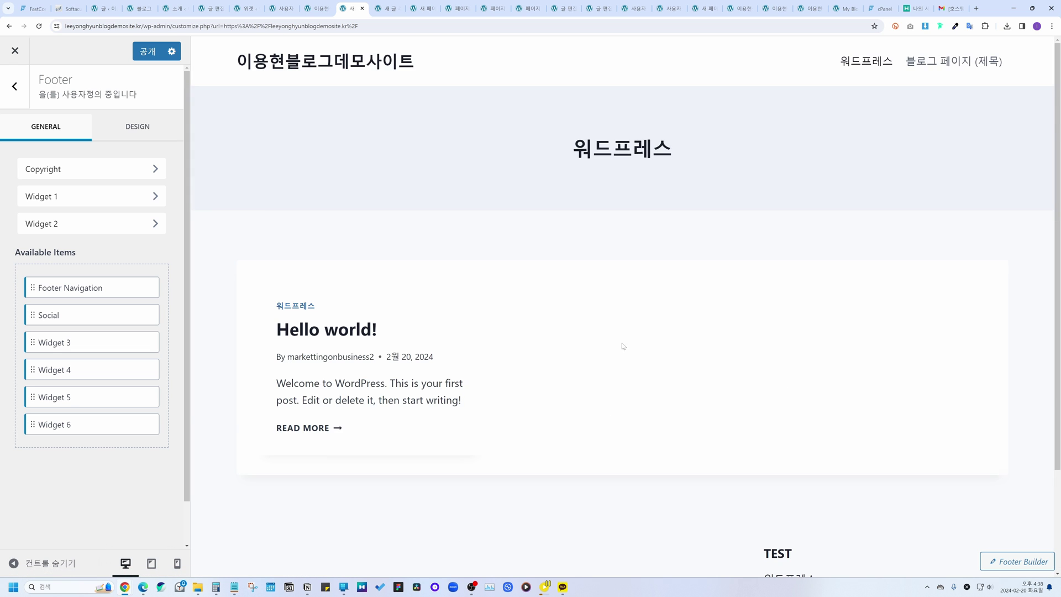
scroll(624, 346, "down", 5)
left_click(808, 471)
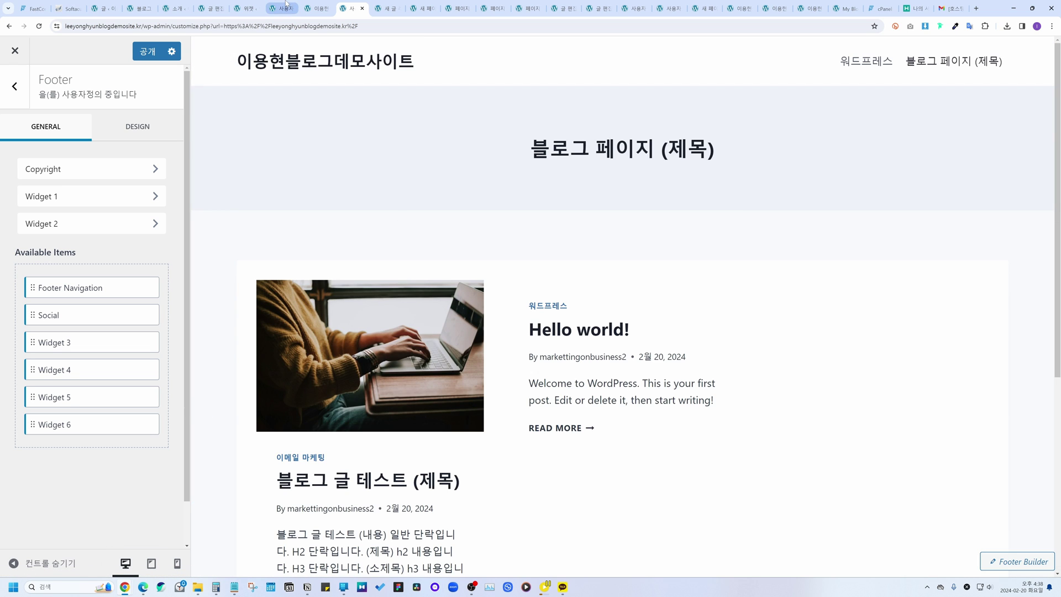
left_click(245, 9)
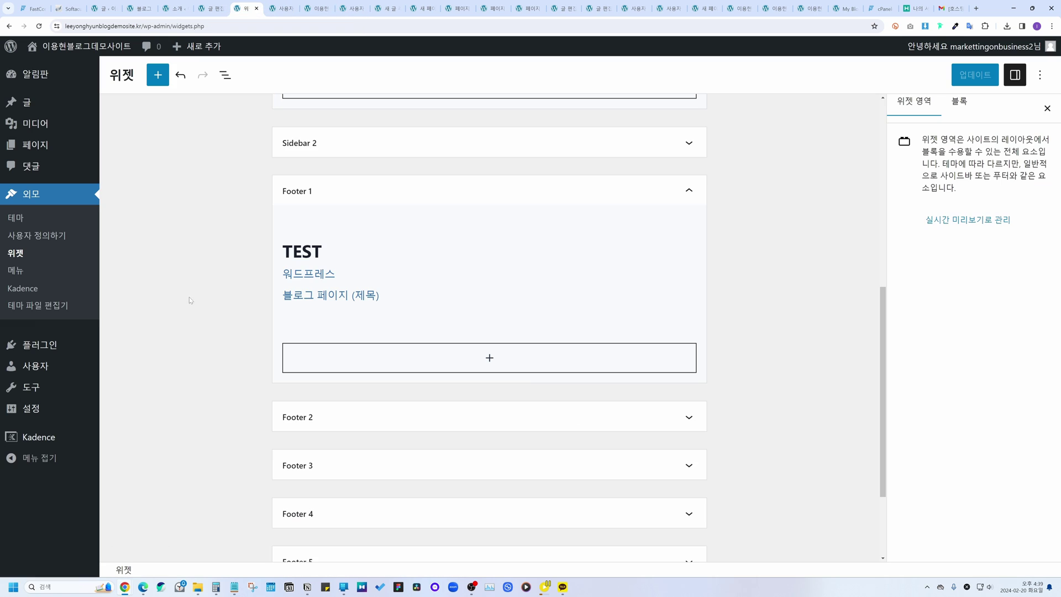
left_click(15, 271)
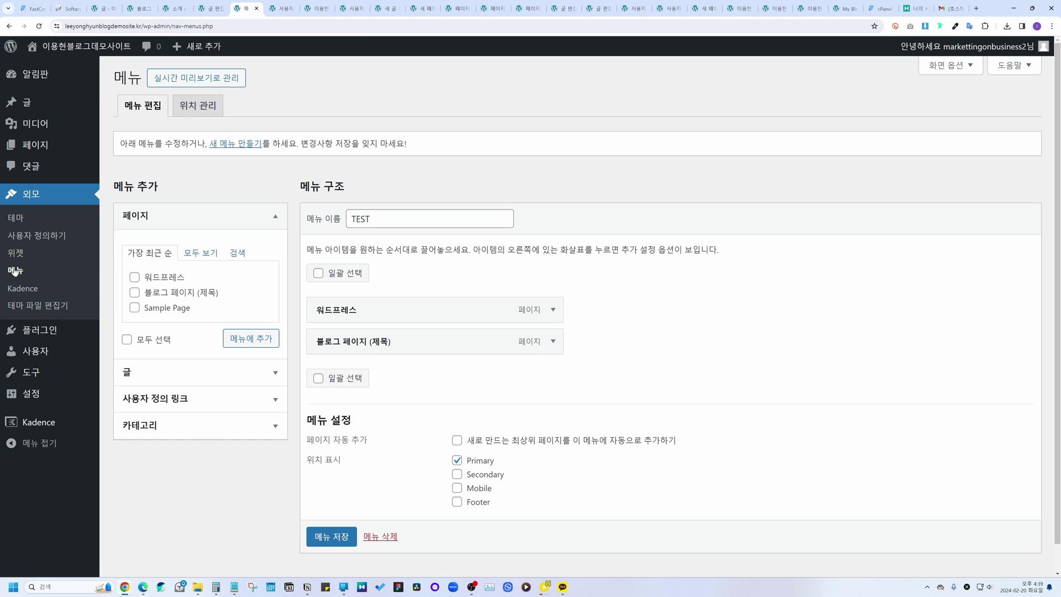
left_click(31, 288)
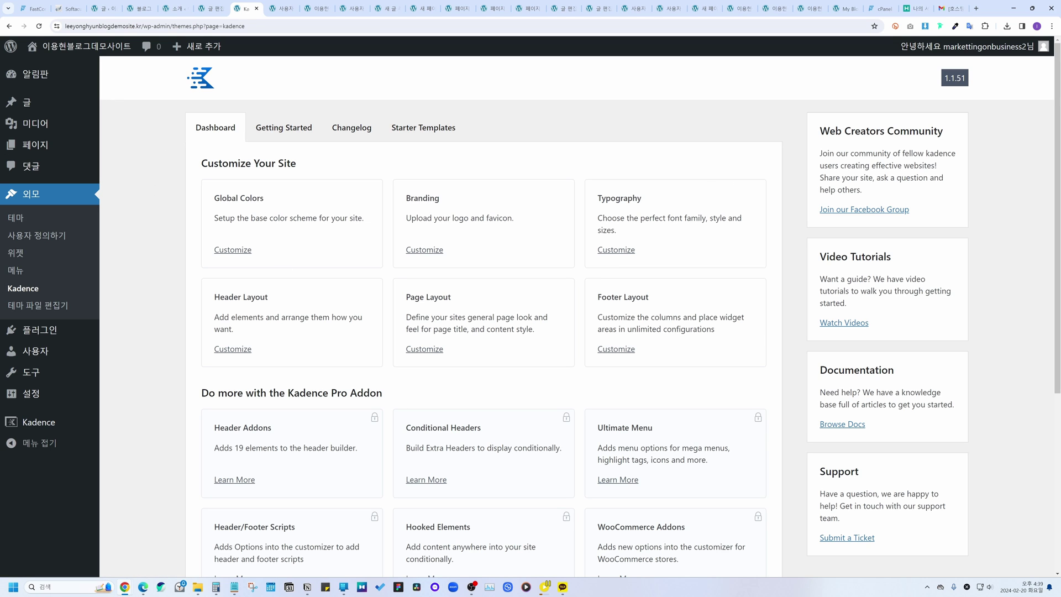
scroll(290, 376, "down", 3)
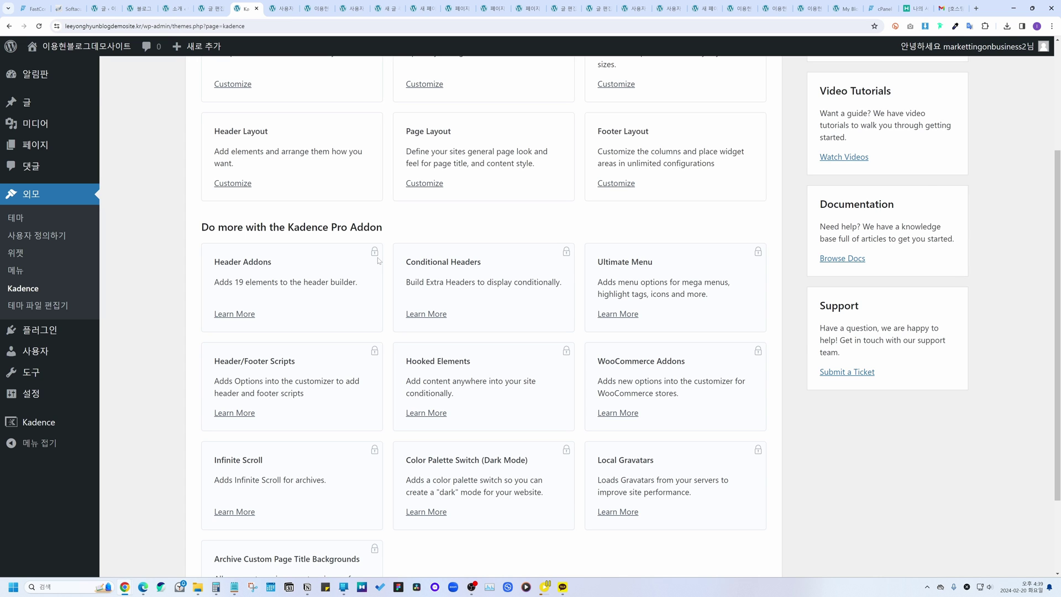
scroll(379, 260, "up", 3)
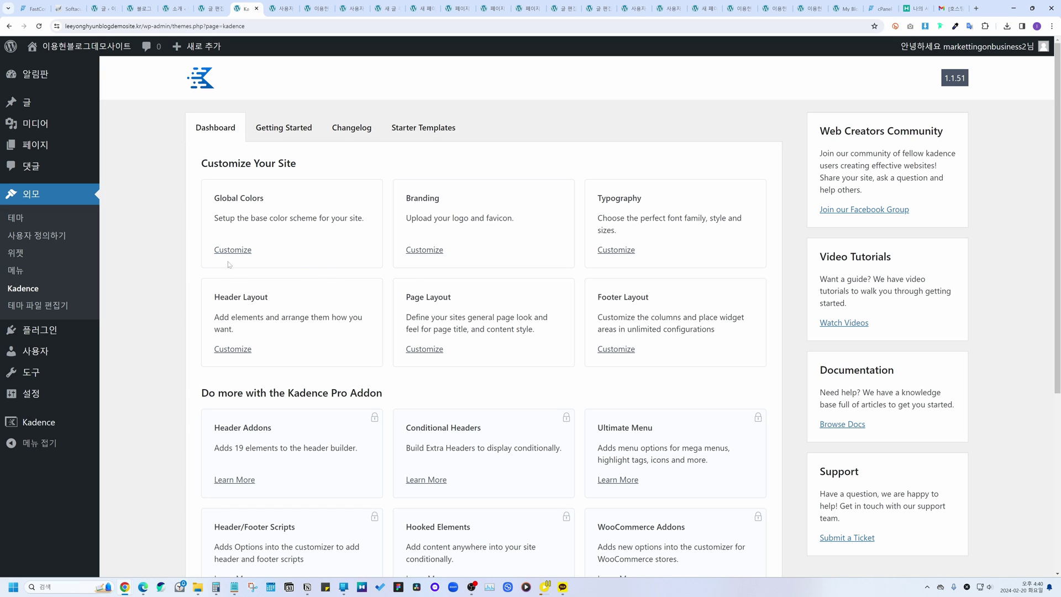
Step: Open the Theme File Editor, back out at its warning unedited, and open Plugins
left_click(31, 309)
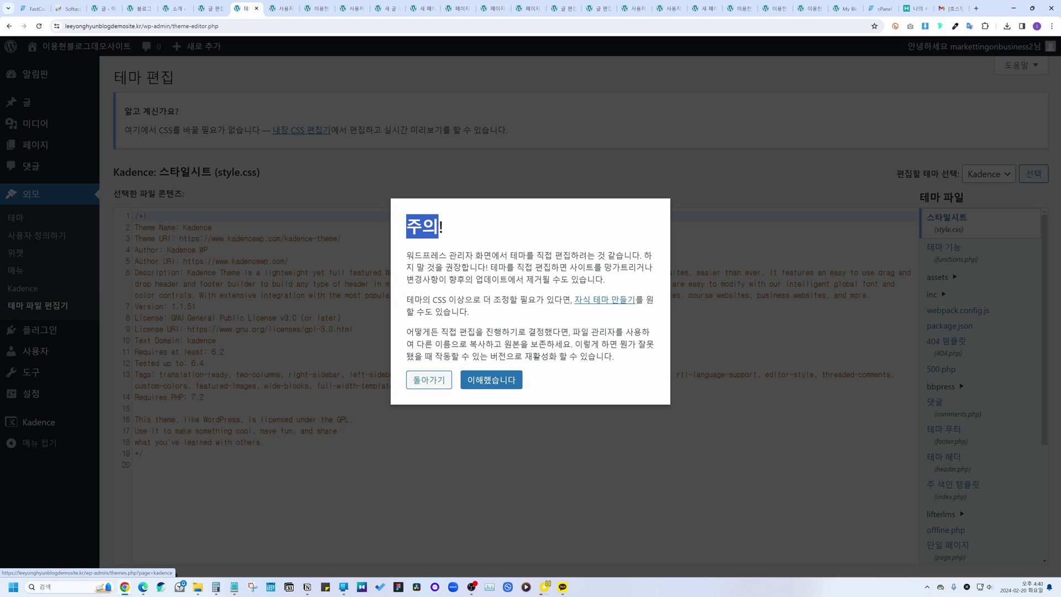
left_click_drag(498, 267, 639, 279)
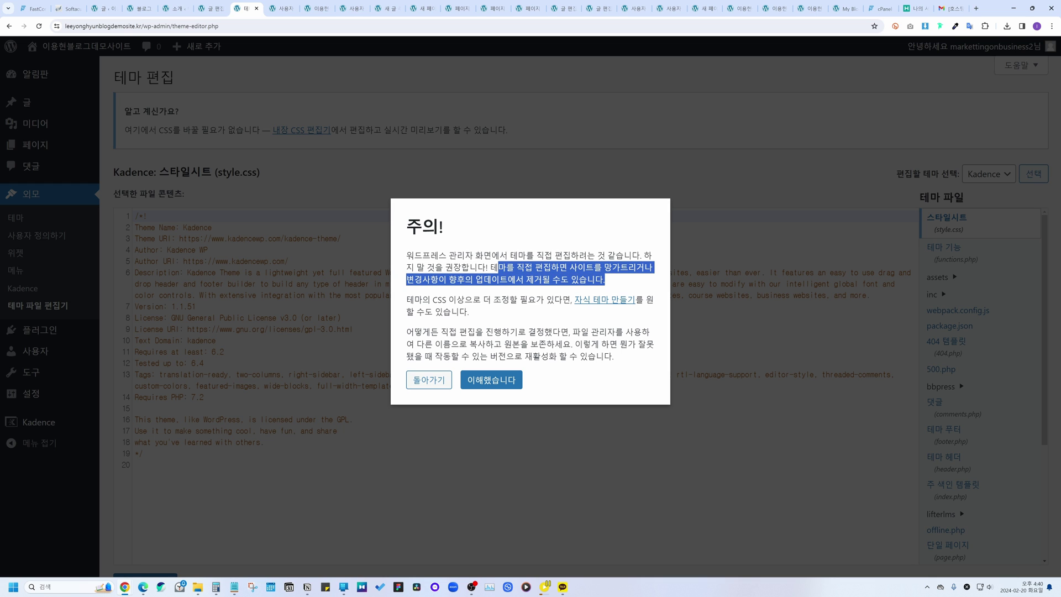
left_click(639, 279)
left_click(428, 379)
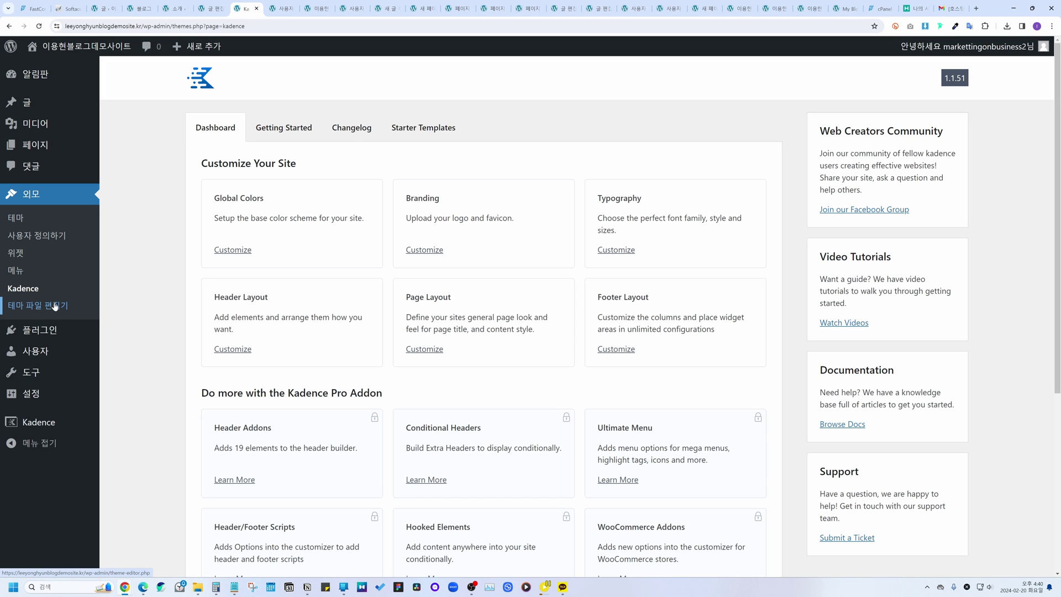
left_click(40, 332)
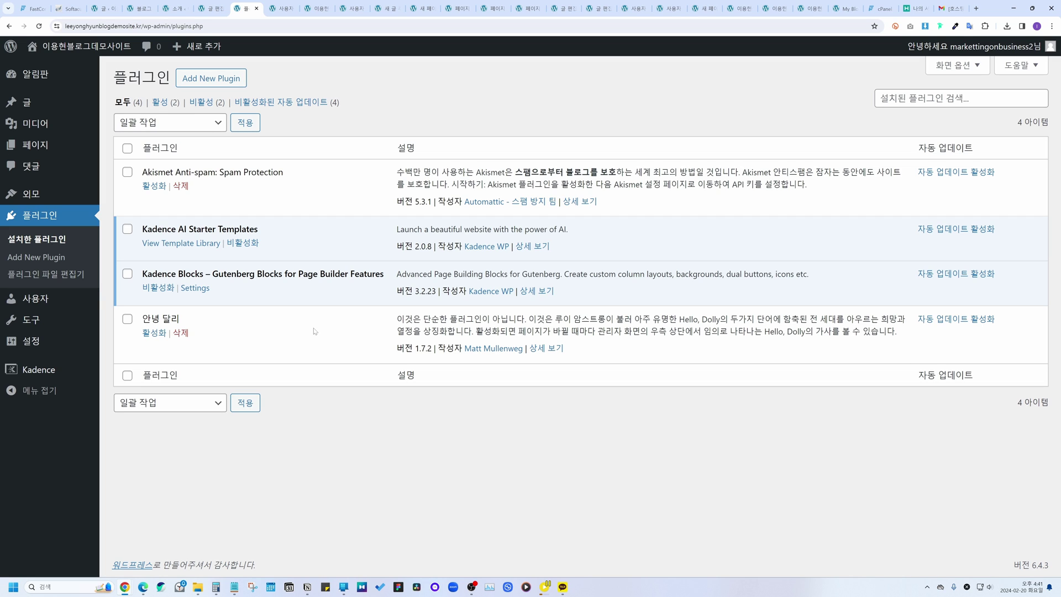
Step: Visit Add Plugins, then open the Plugin File Editor and back out at its warning
left_click(214, 84)
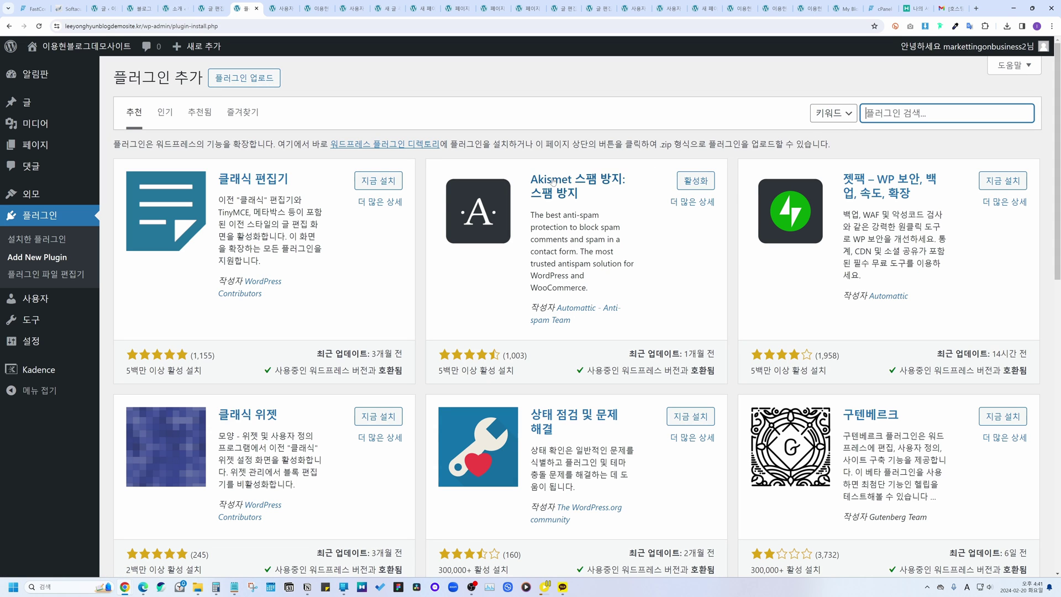
left_click(51, 275)
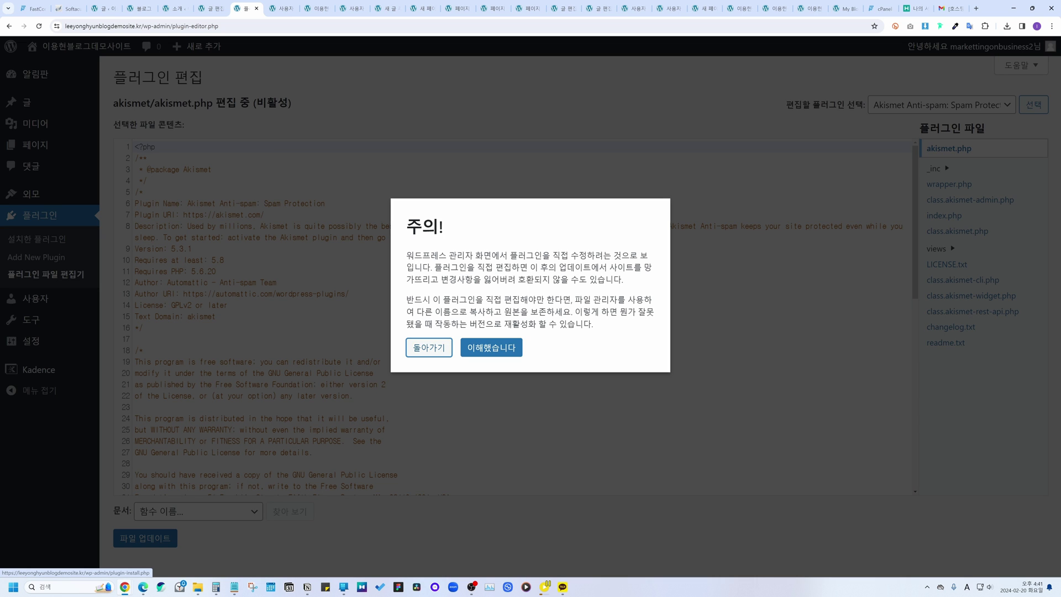
left_click_drag(540, 268, 634, 287)
left_click(634, 286)
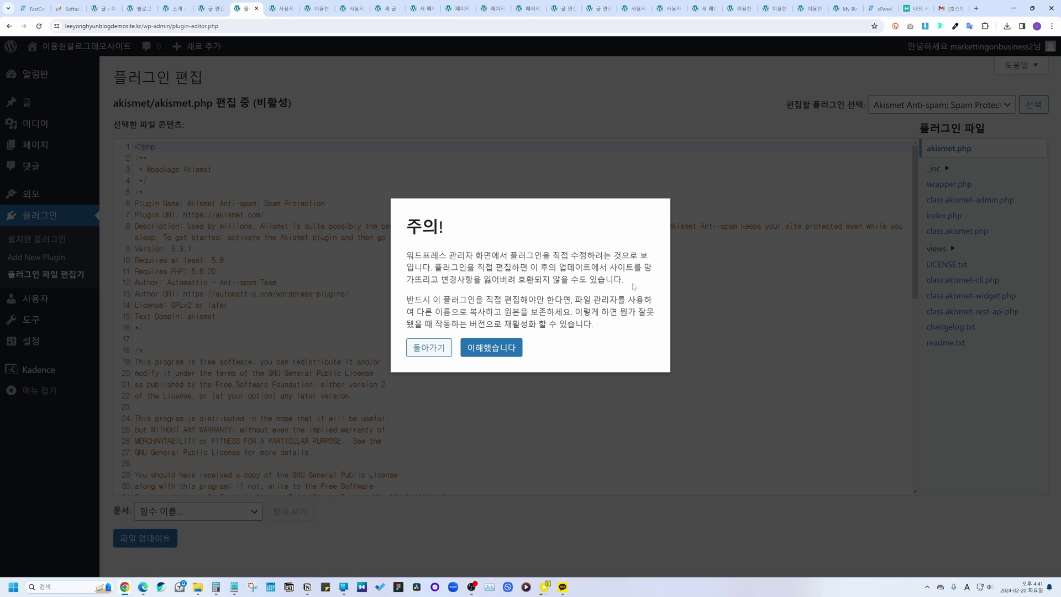
left_click(434, 348)
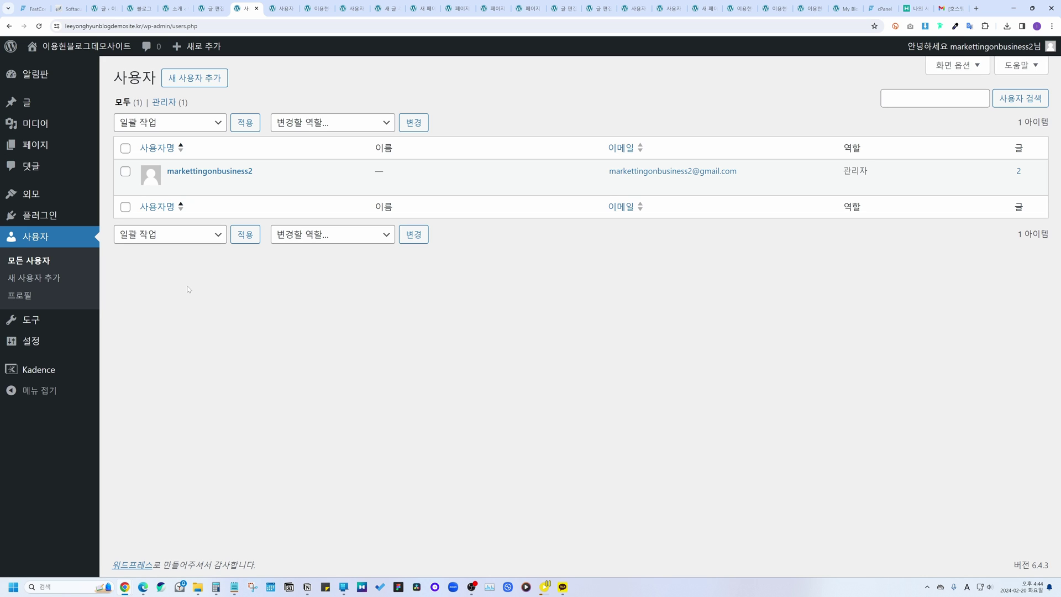
Step: Replace the profile nickname with the new media nickname
left_click(60, 283)
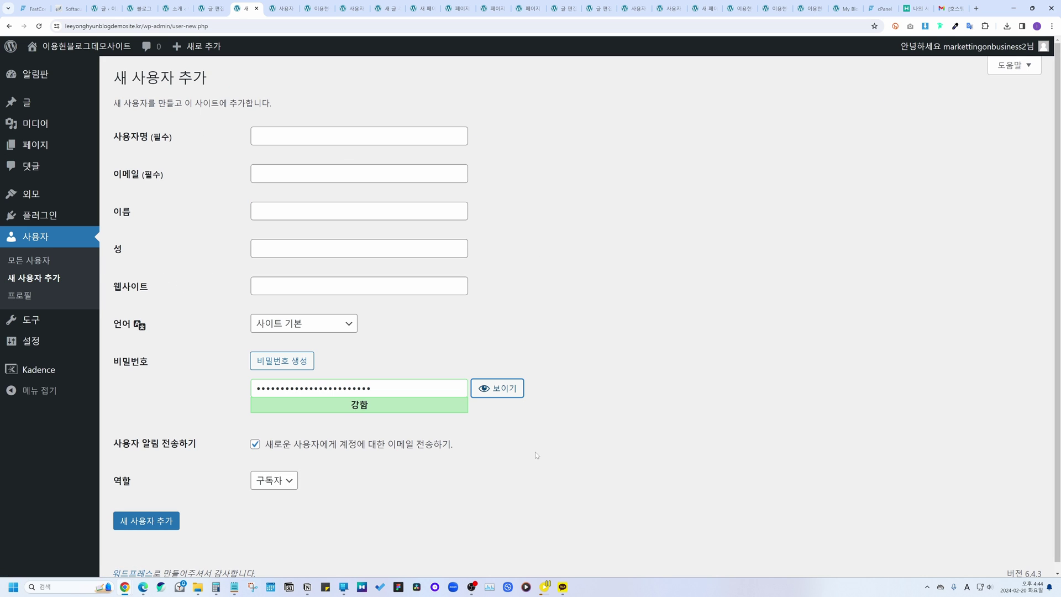
left_click(28, 297)
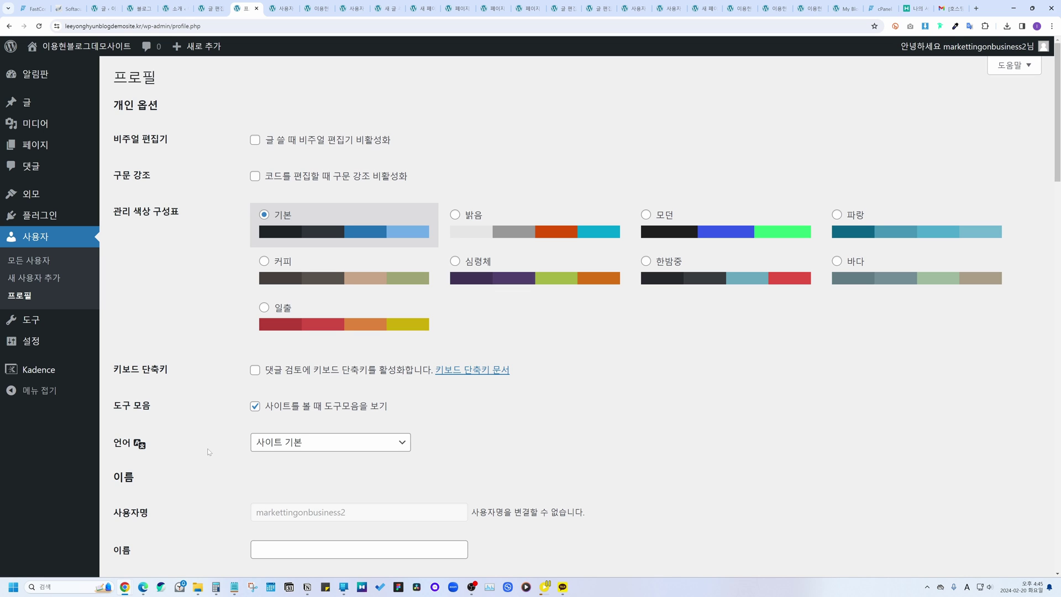
scroll(224, 436, "down", 3)
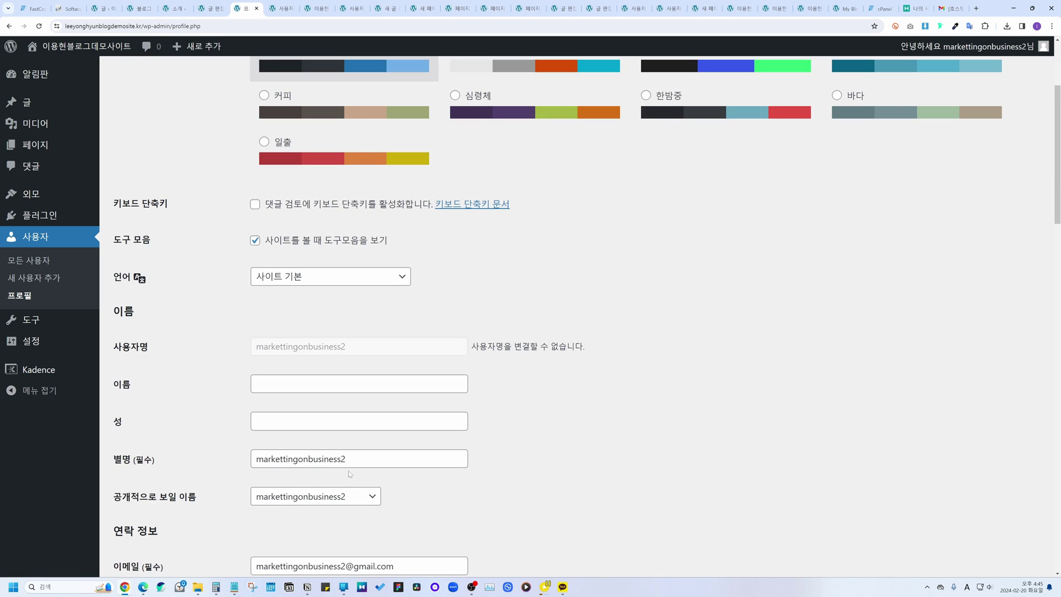
left_click_drag(354, 459, 202, 461)
type("이용현미디어")
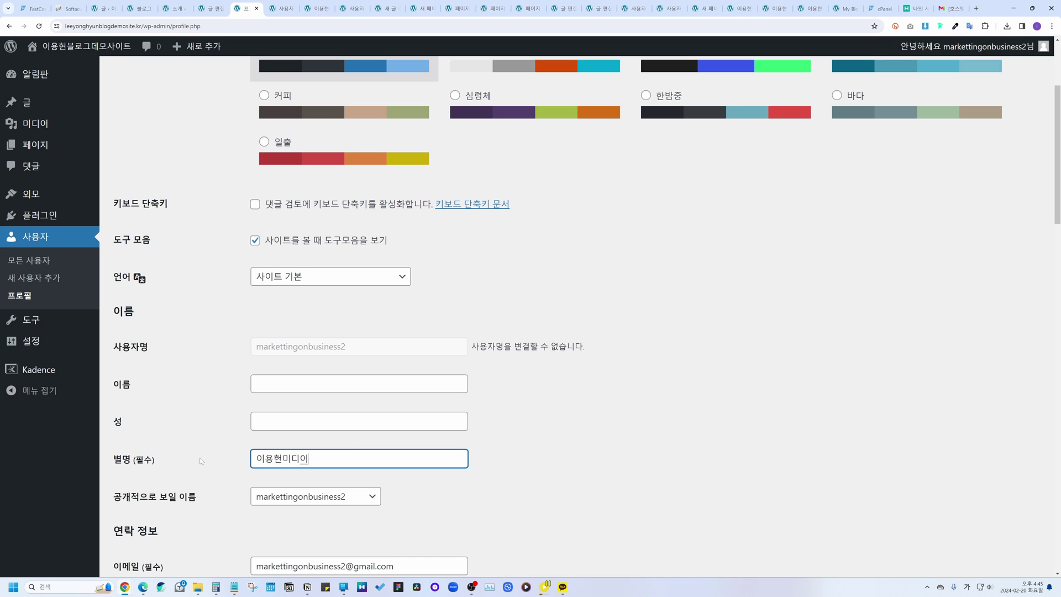
left_click(437, 500)
Step: Make the new nickname the public display name and save the profile
left_click(301, 496)
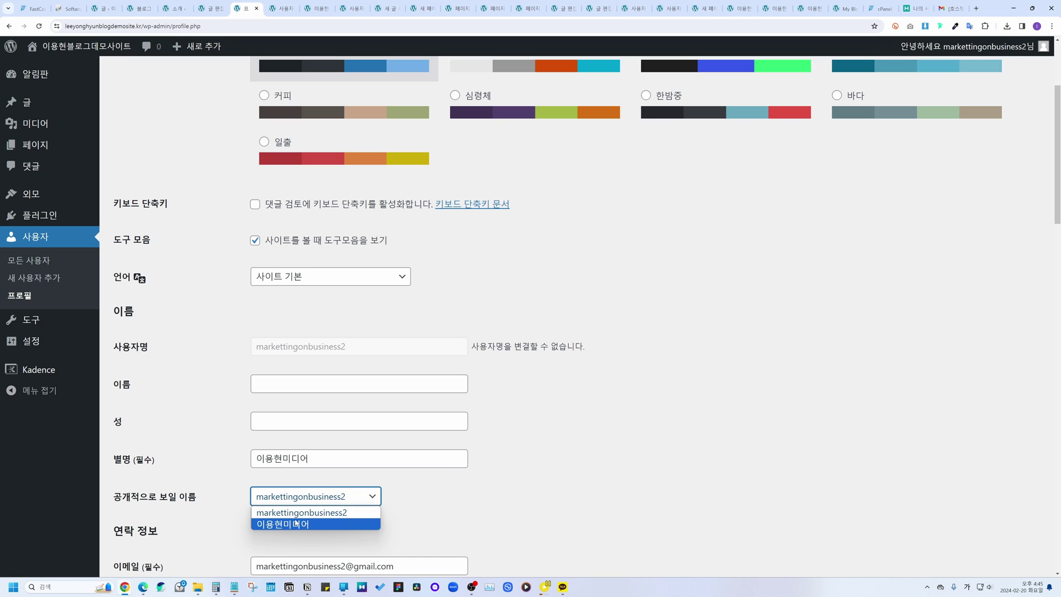
left_click(296, 524)
left_click(296, 525)
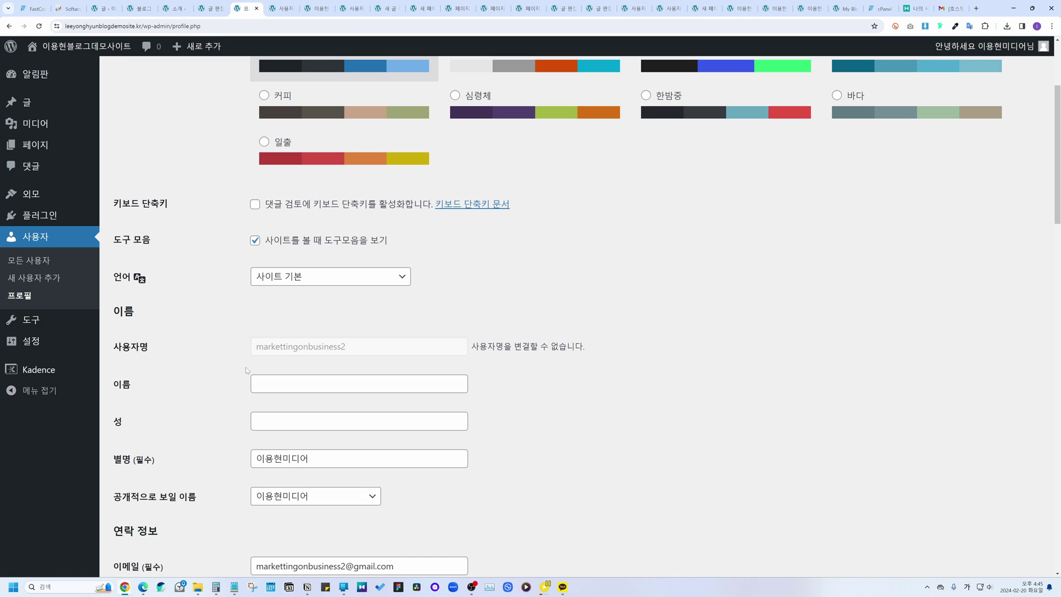
scroll(249, 371, "down", 20)
left_click(152, 512)
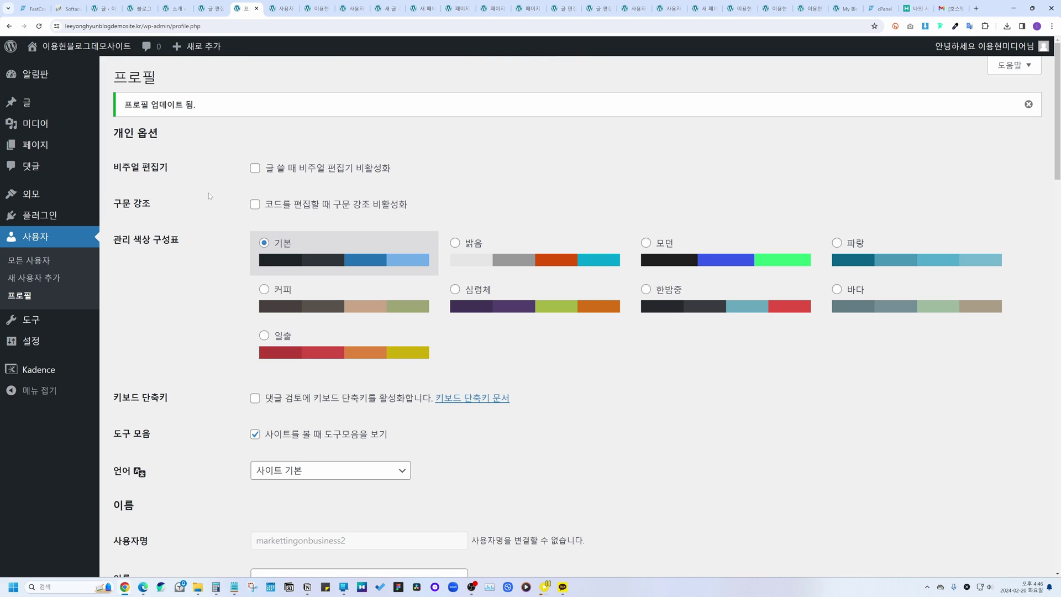
right_click(58, 66)
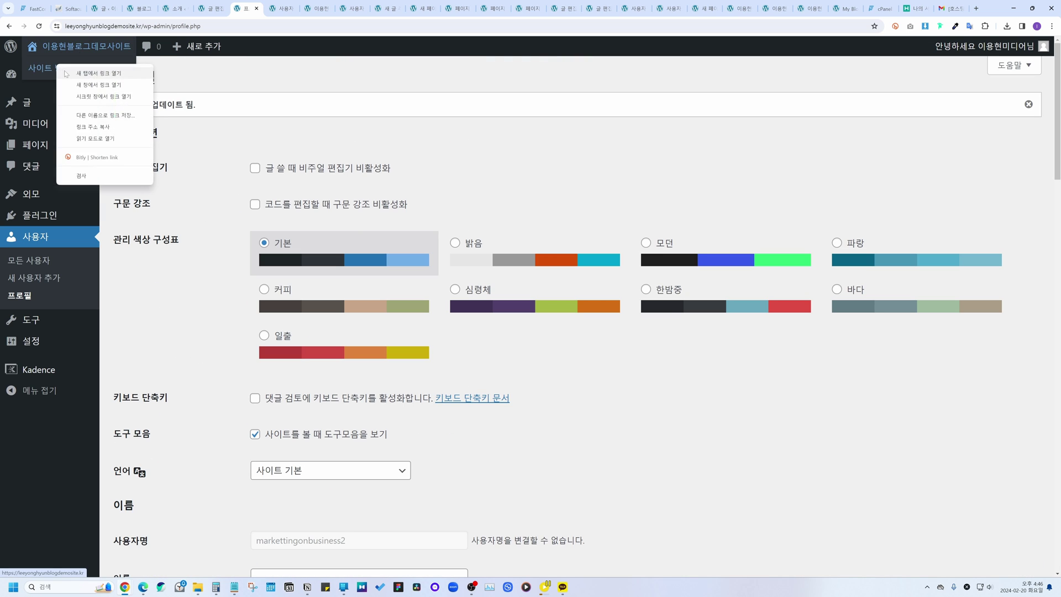
Step: Open the live site in a new tab and view the blog post
left_click(65, 74)
left_click(248, 339)
scroll(248, 339, "down", 4)
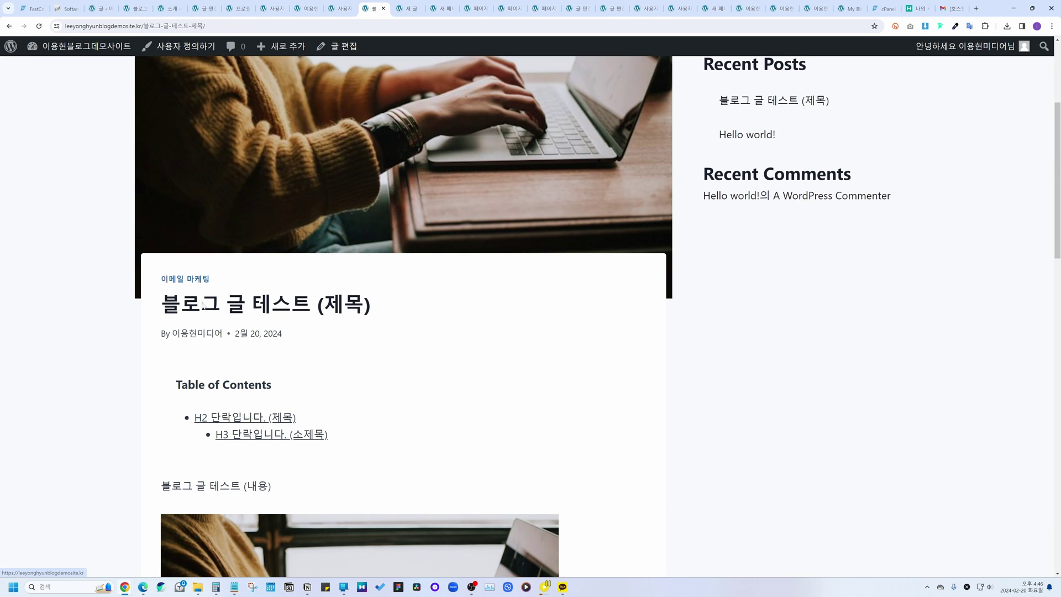
Step: Return to the admin tab showing the Tools page
left_click(206, 8)
left_click(237, 8)
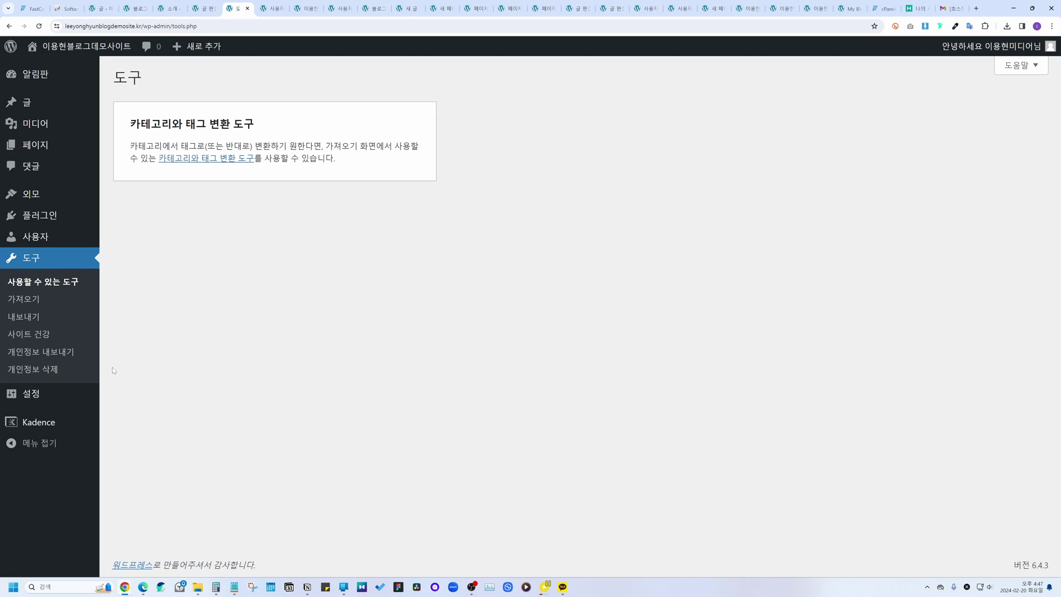
mouse_move(64, 394)
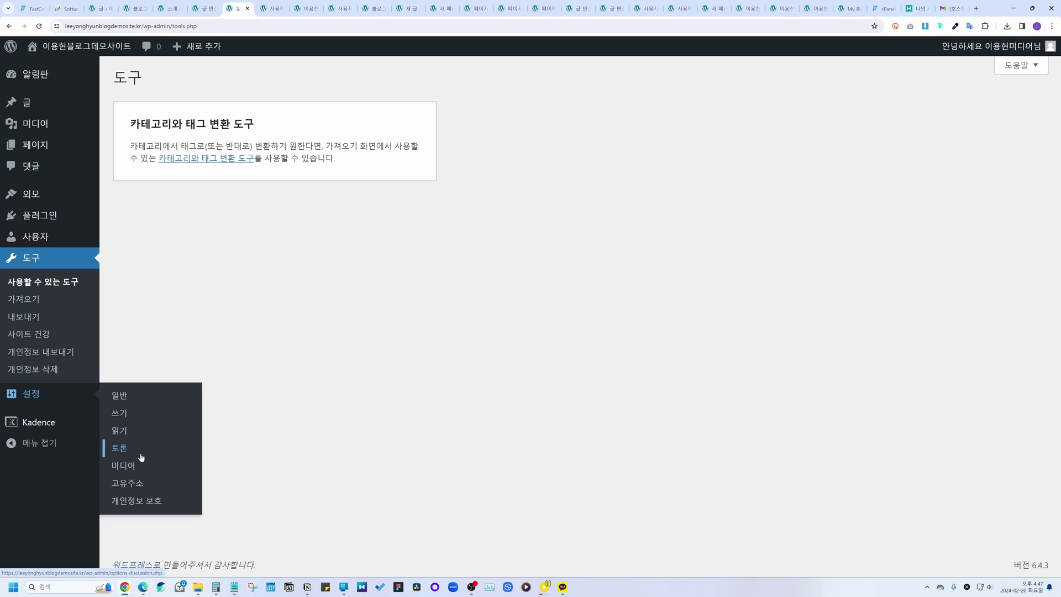
mouse_move(57, 423)
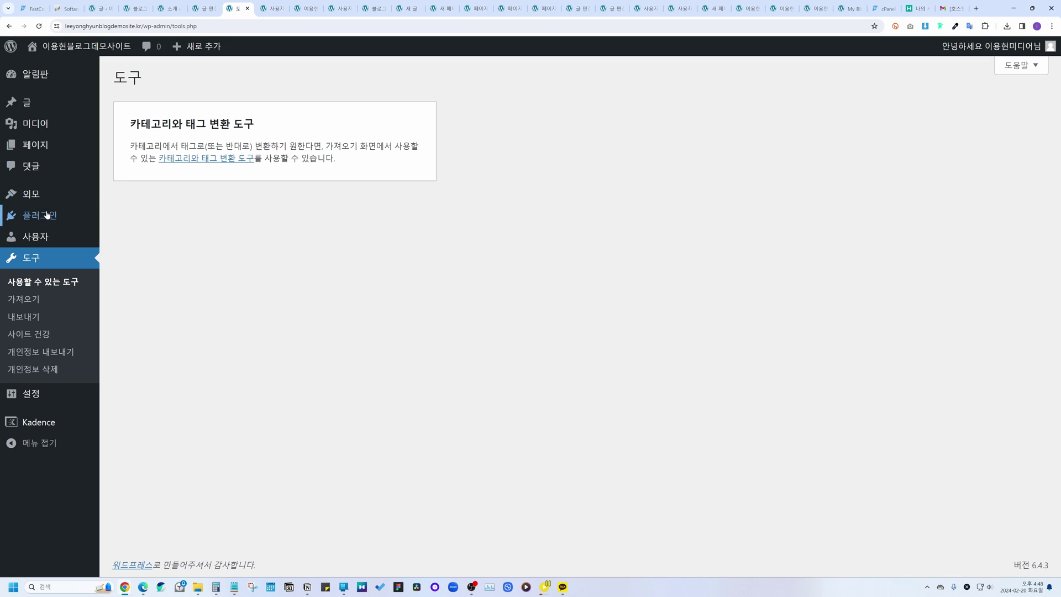
Step: Search the plugin directory for 'wordfence' and install Wordfence Security
mouse_move(55, 216)
left_click(136, 234)
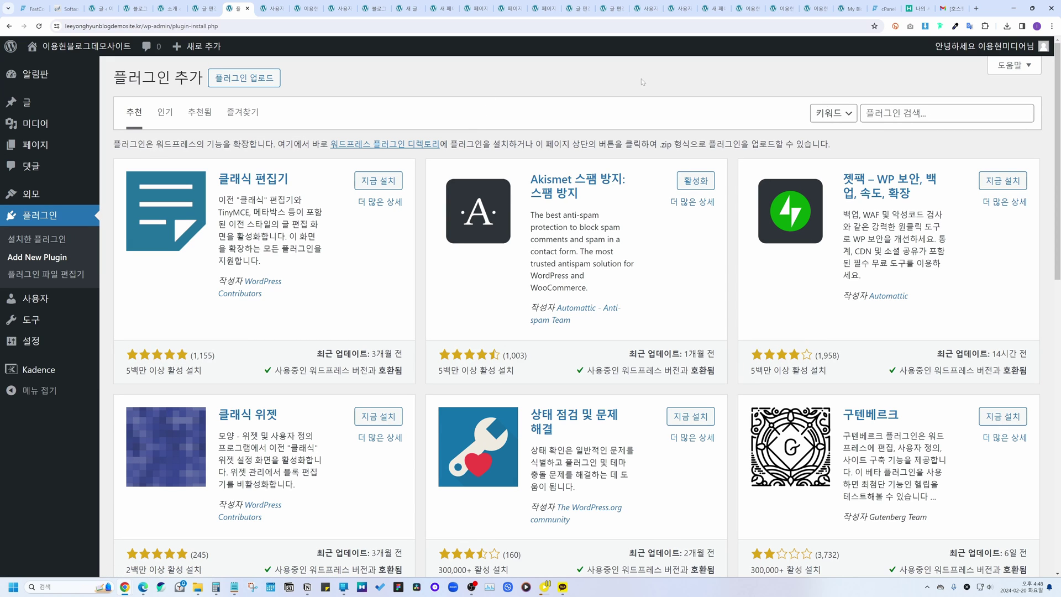
type("ㅈ")
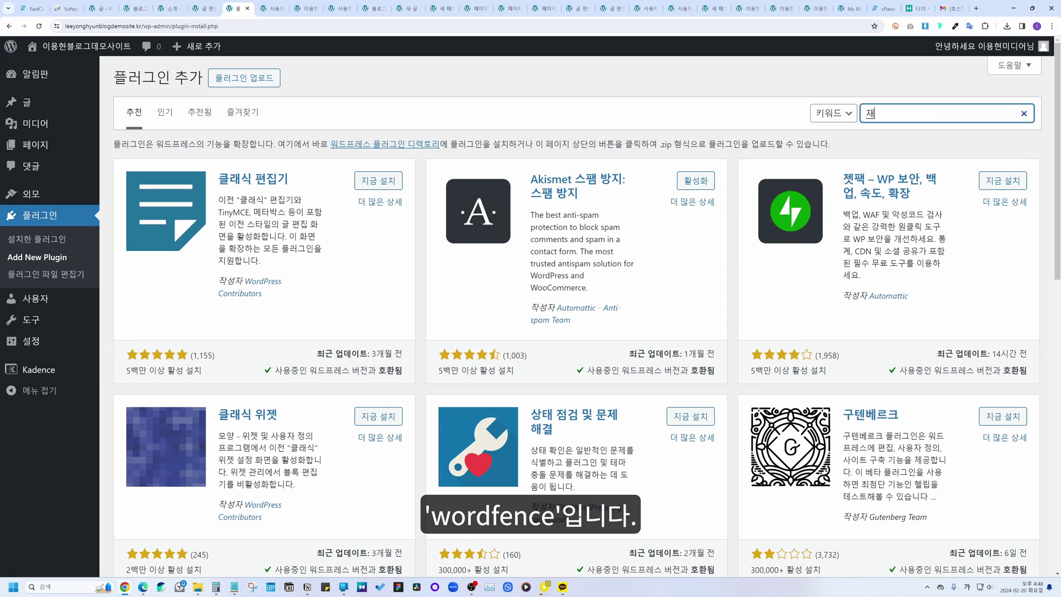
key("BackSpace")
key("Hangul")
type("wordfence")
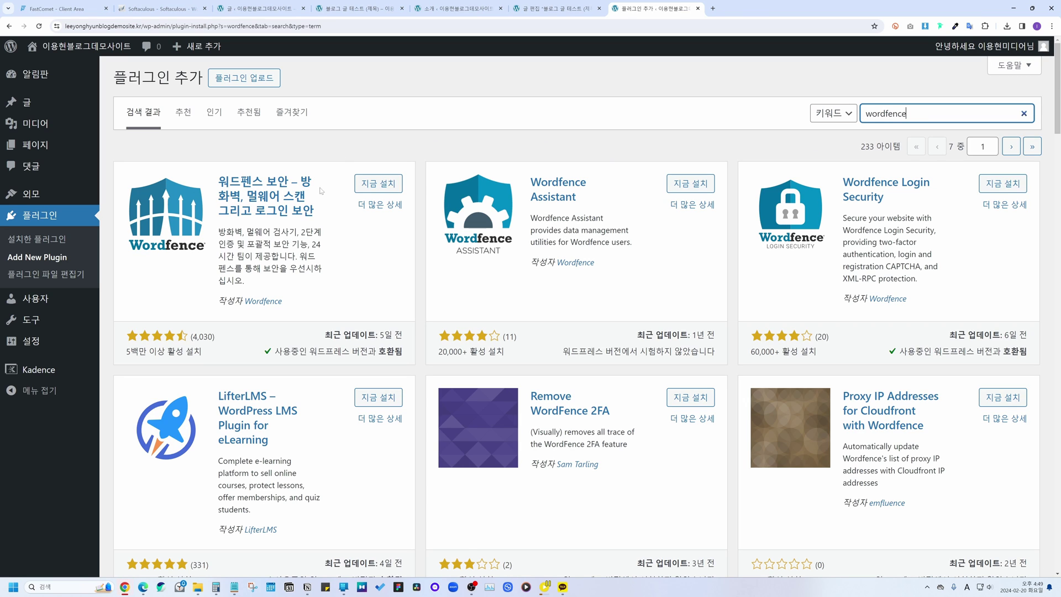
left_click(375, 186)
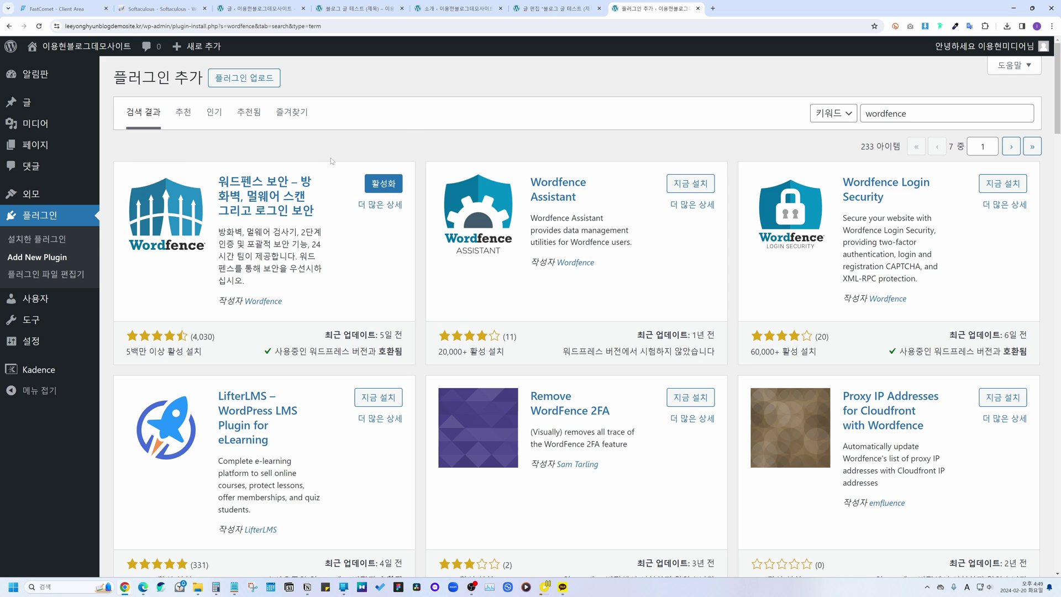
Step: Check the Wordfence plugin details, then activate the plugin
left_click(283, 183)
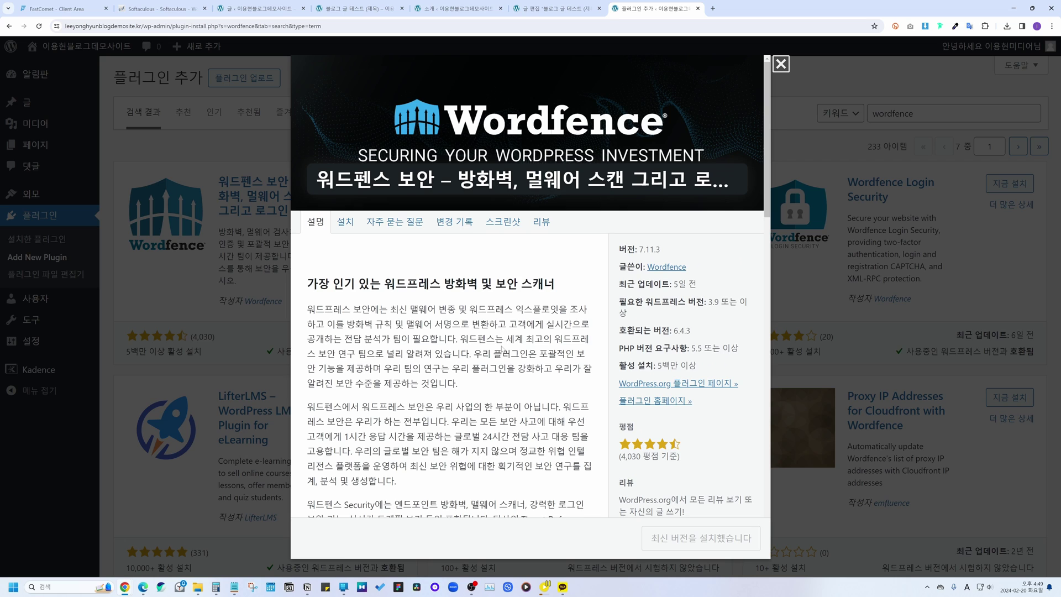
scroll(502, 348, "down", 15)
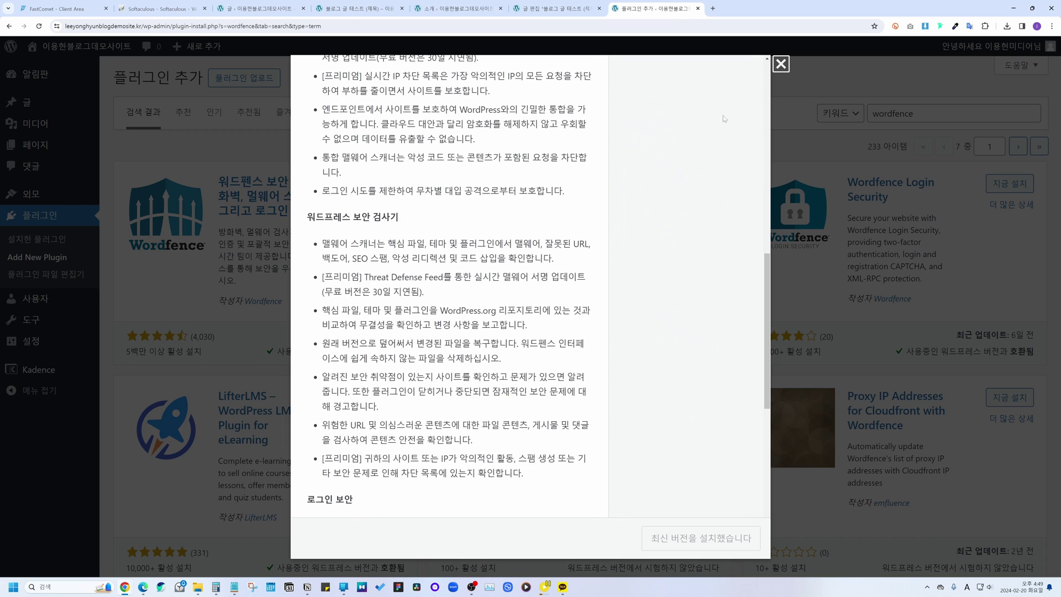
key("Escape")
left_click(398, 186)
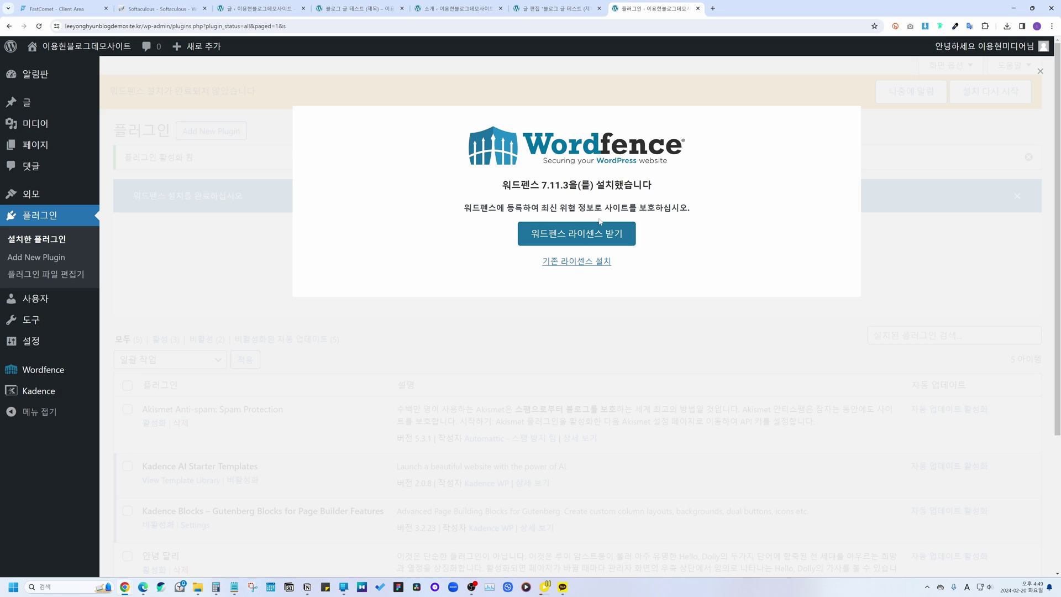
Step: Try the existing-license form, then go to Wordfence's site for a new license
left_click(570, 262)
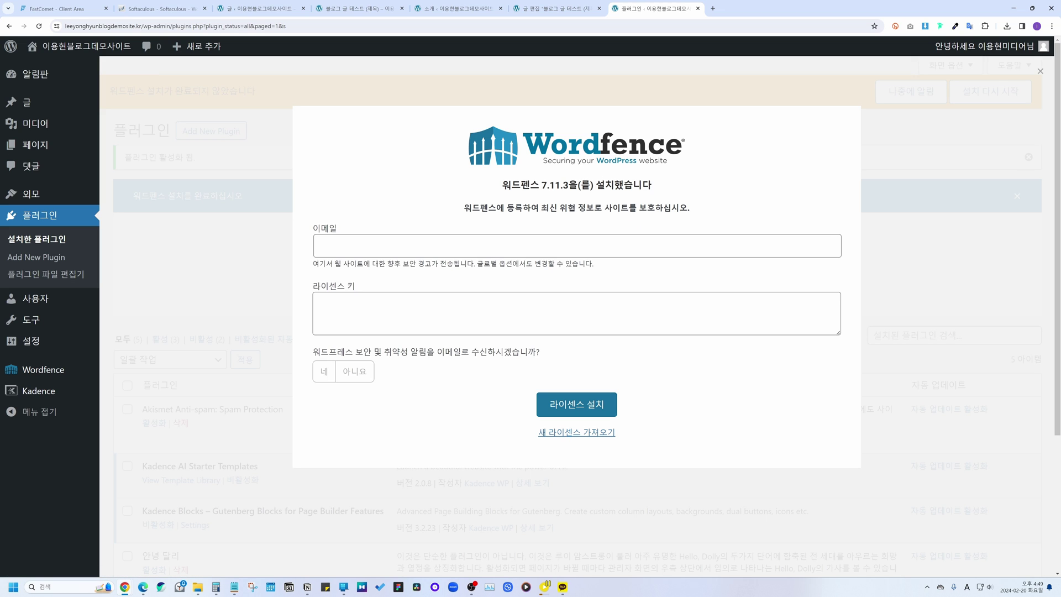
key("Return")
left_click(562, 433)
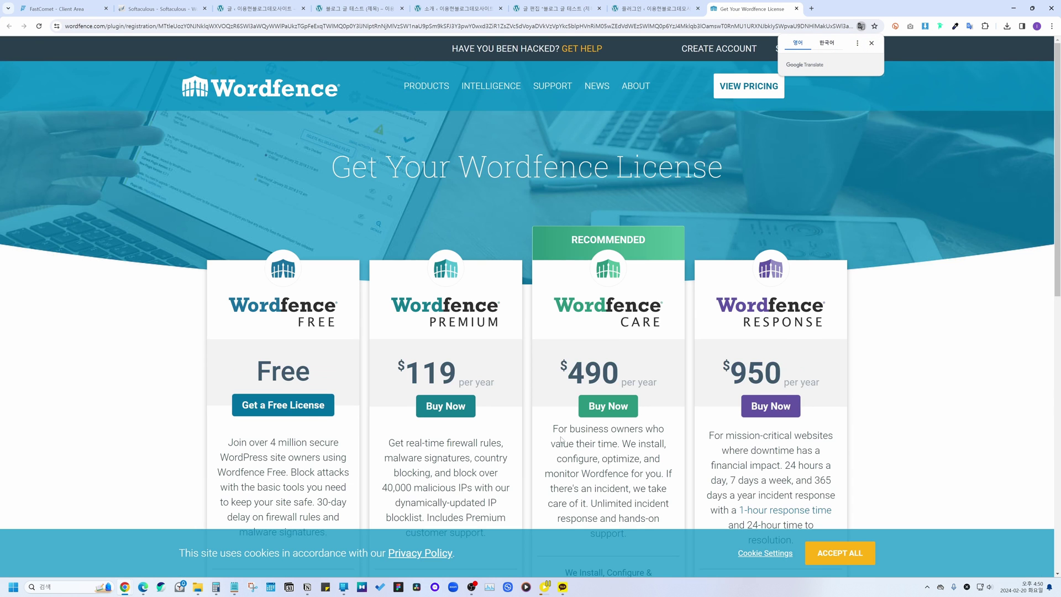
scroll(493, 272, "down", 1)
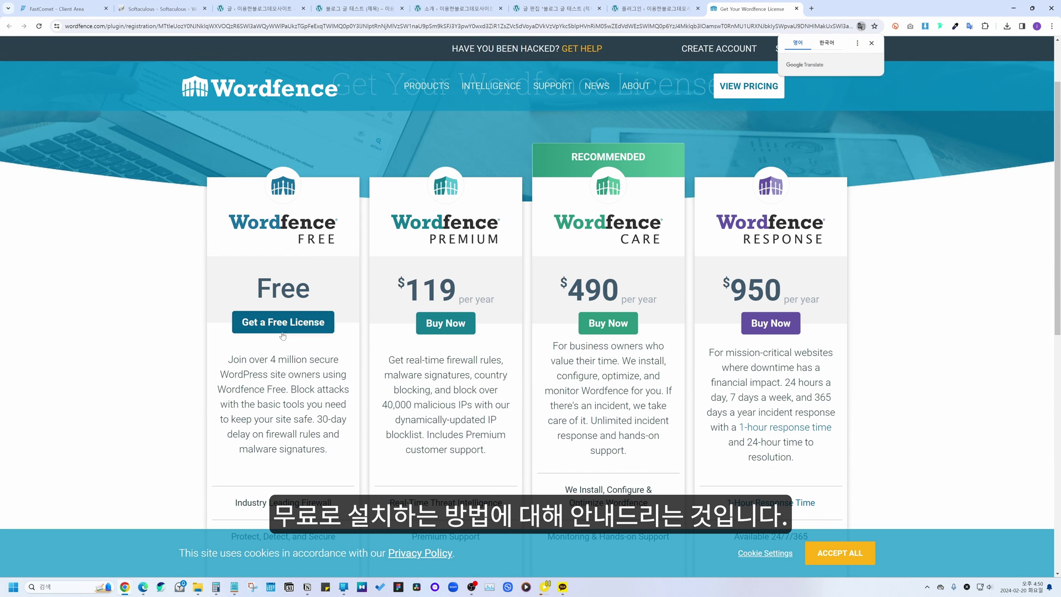
Step: Register a free license with the 30-day delay, e-mail alerts on and terms accepted
left_click(306, 325)
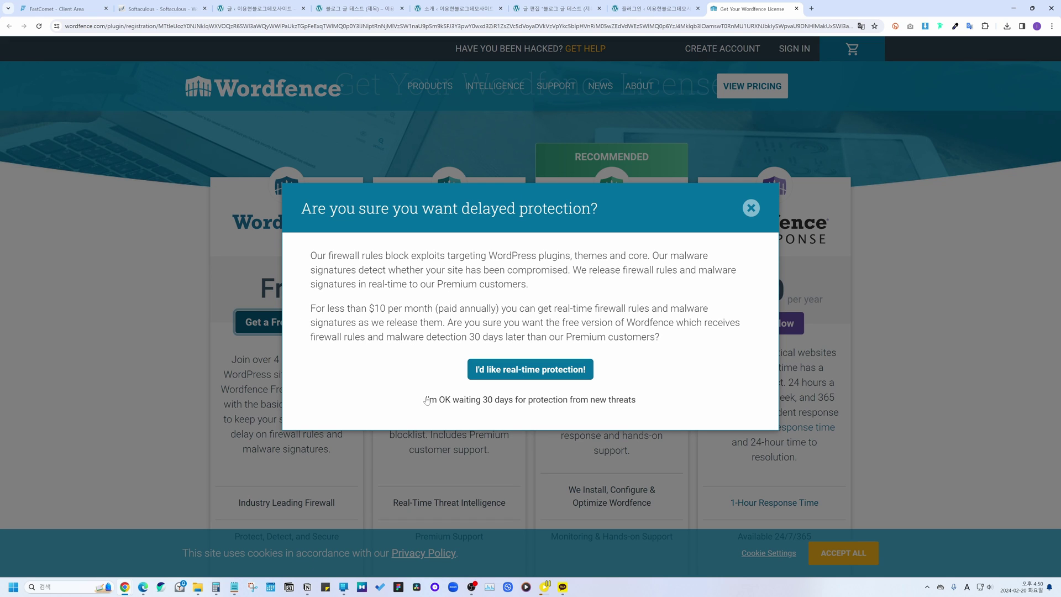
left_click(480, 401)
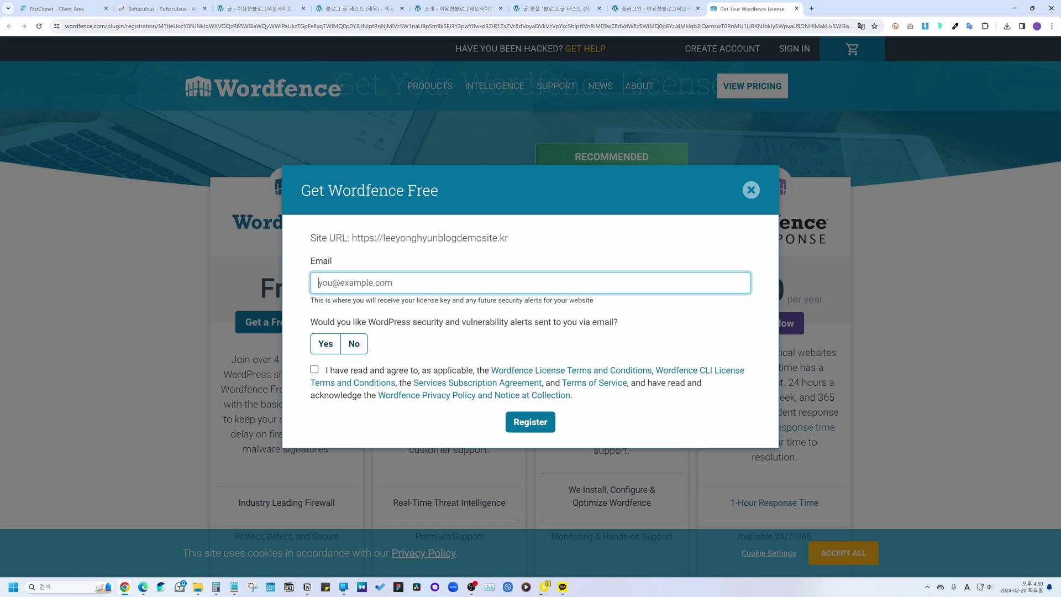
left_click(328, 337)
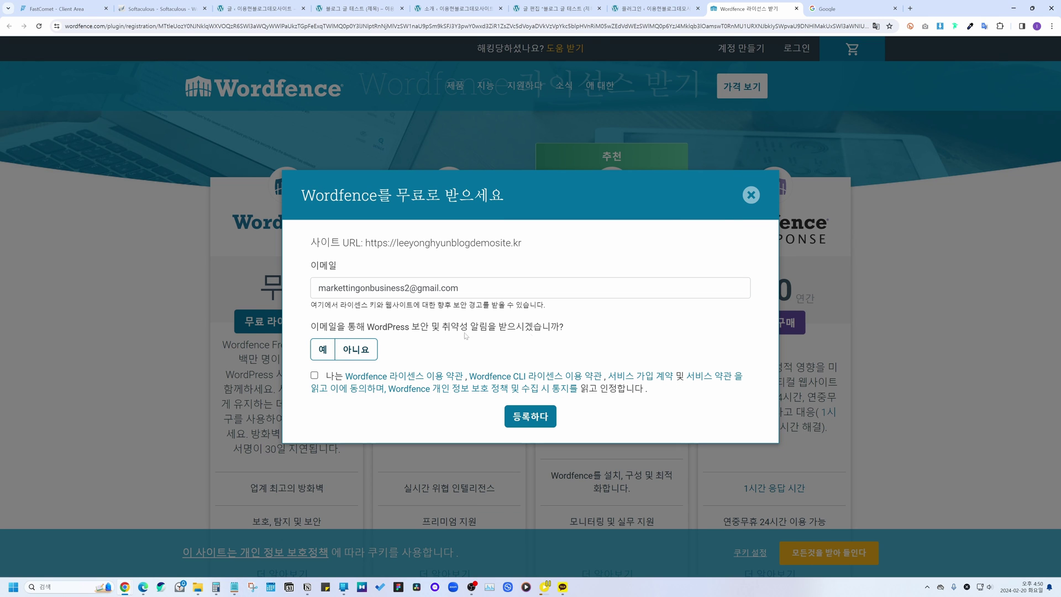
left_click(323, 349)
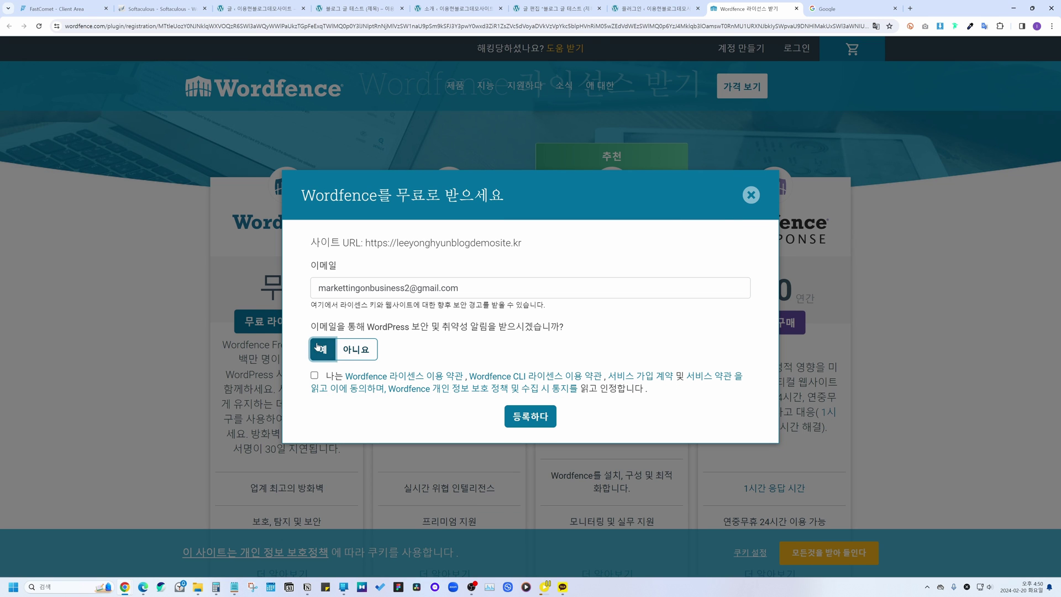
left_click(315, 376)
left_click(530, 416)
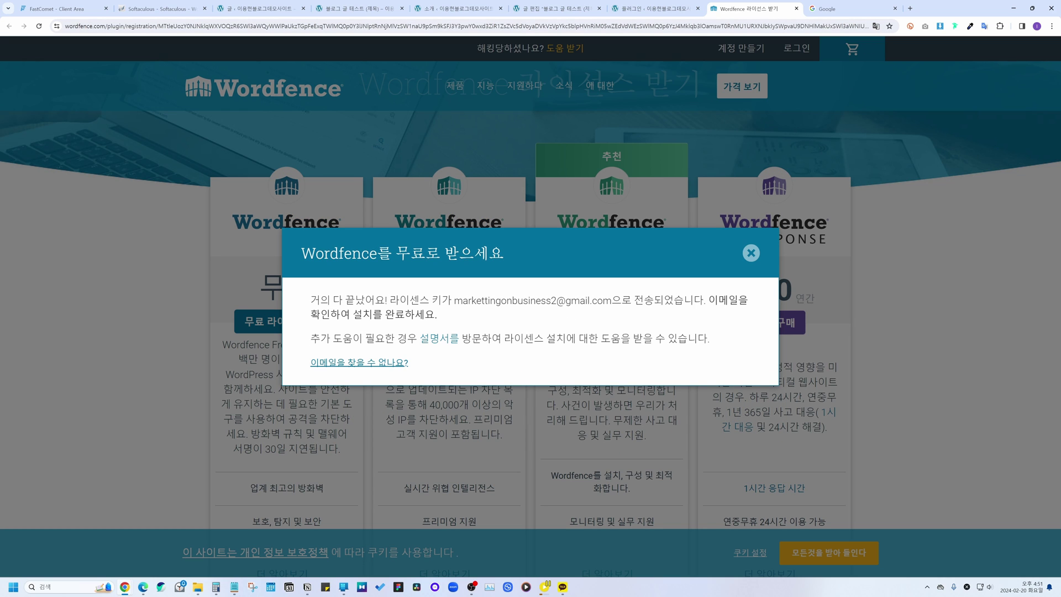
left_click_drag(709, 300, 732, 314)
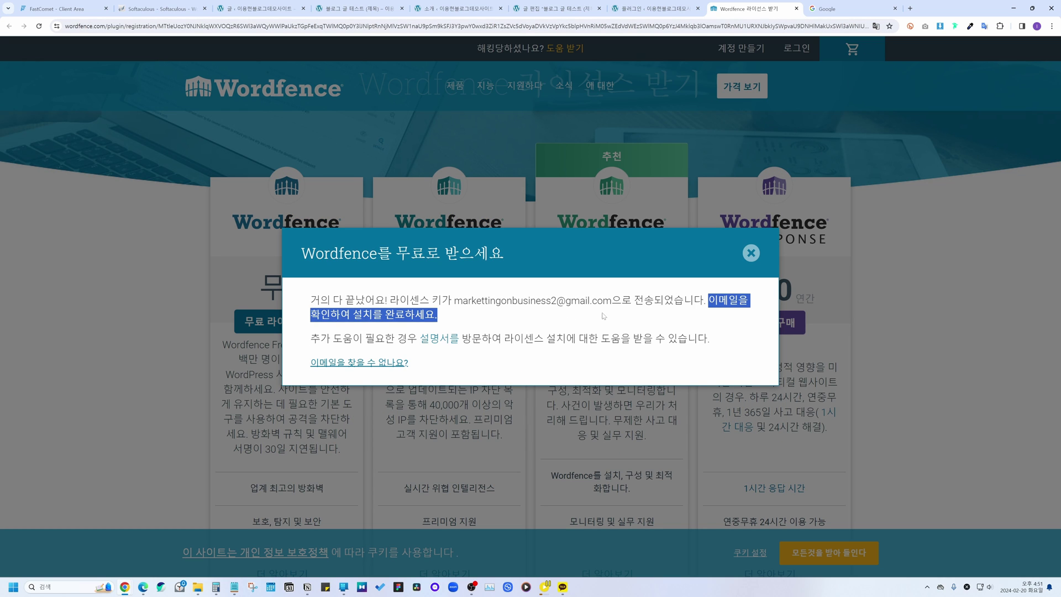
left_click(593, 329)
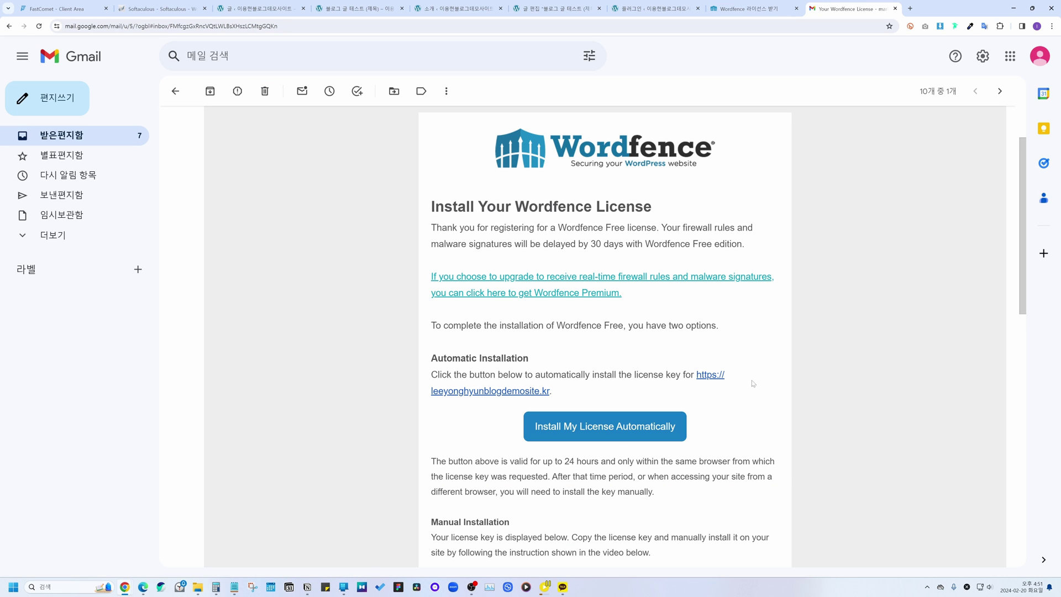
Step: Install the e-mailed Wordfence license automatically and dismiss the dashboard tour
scroll(755, 383, "down", 2)
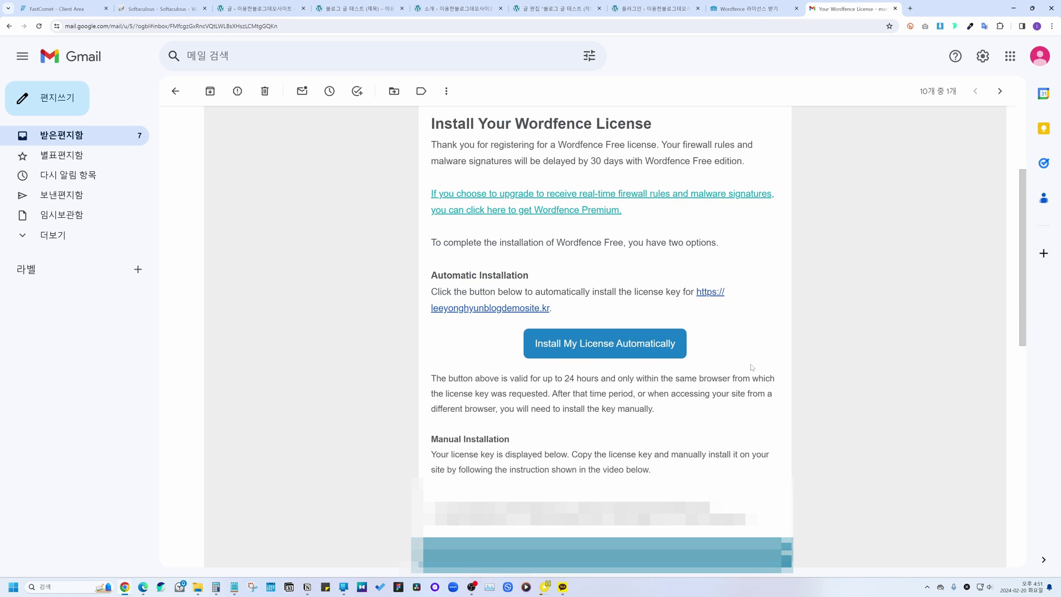
left_click(619, 346)
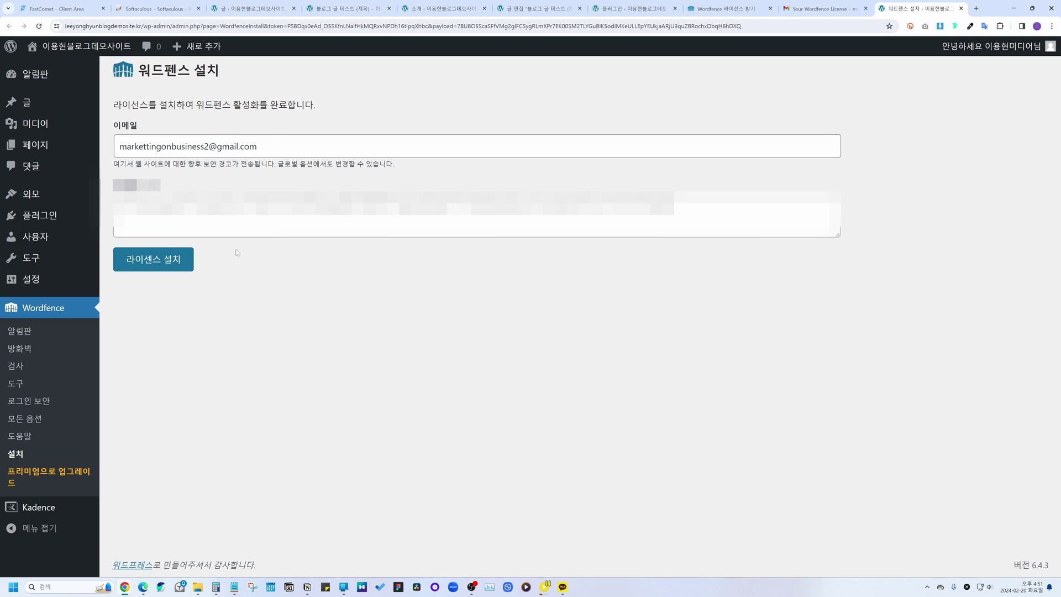
left_click(178, 261)
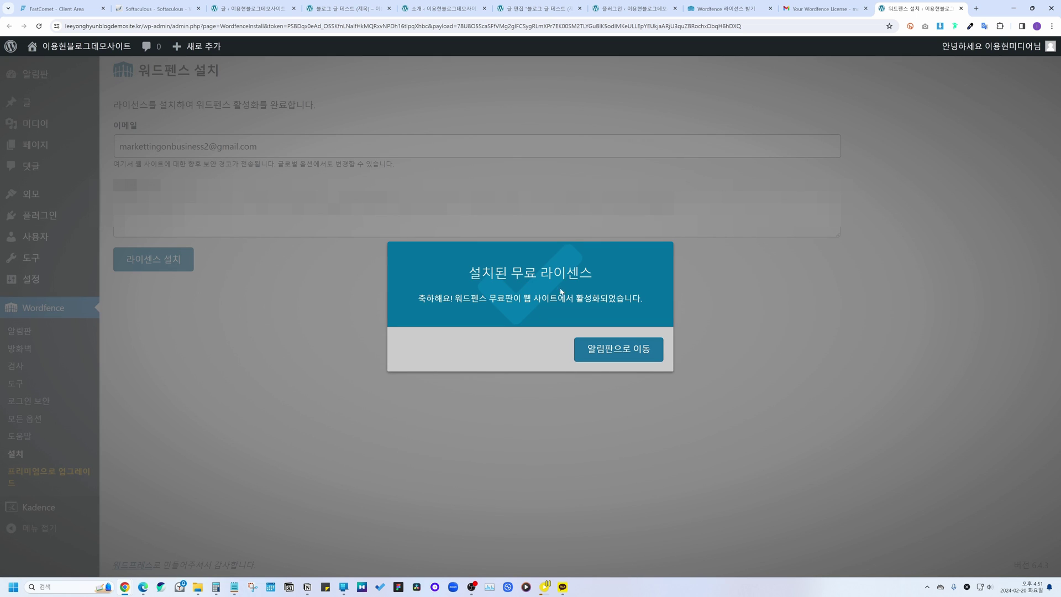
left_click(628, 353)
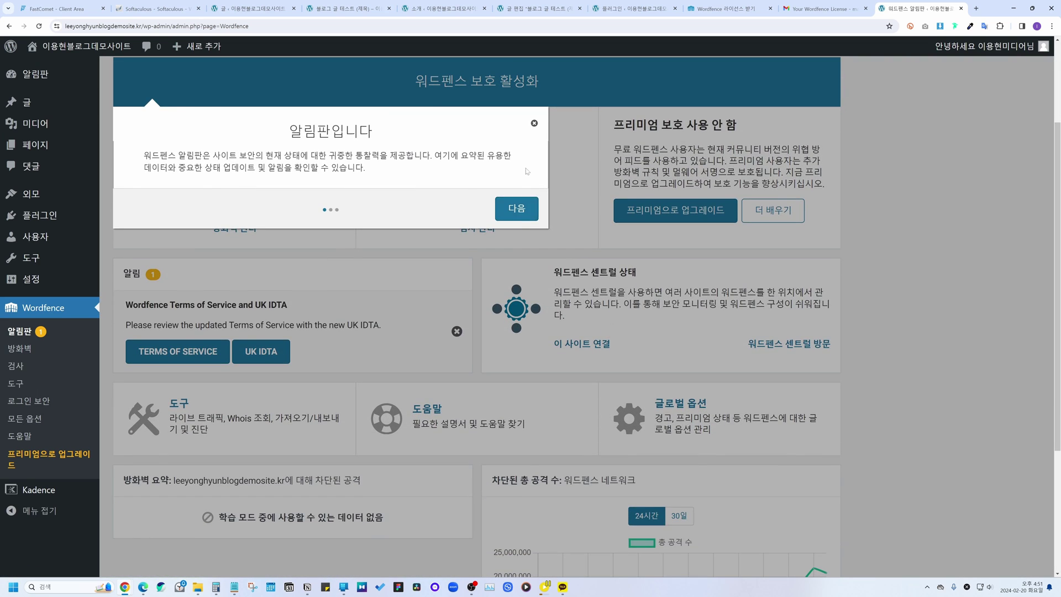
left_click(326, 314)
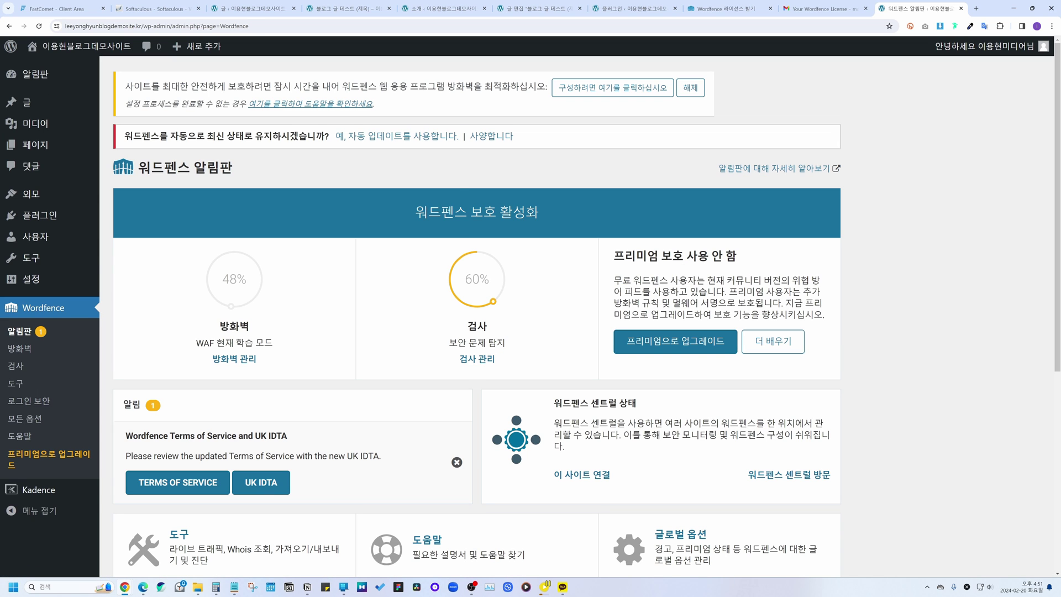
mouse_move(49, 215)
left_click(124, 236)
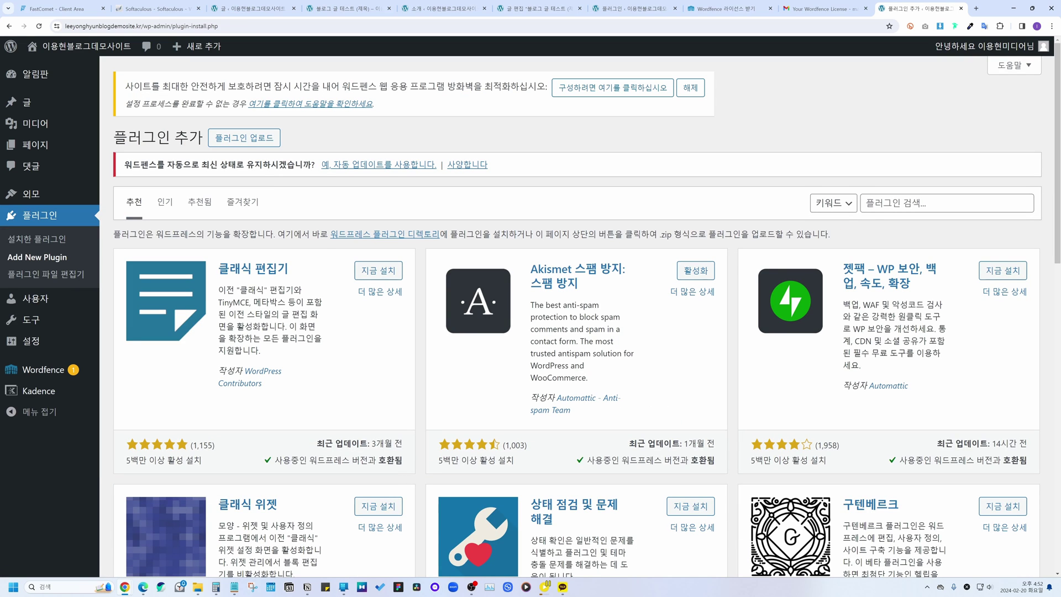
Step: Search plugins for 사이트킷 and install Site Kit by Google
left_click(947, 203)
key("Hangul")
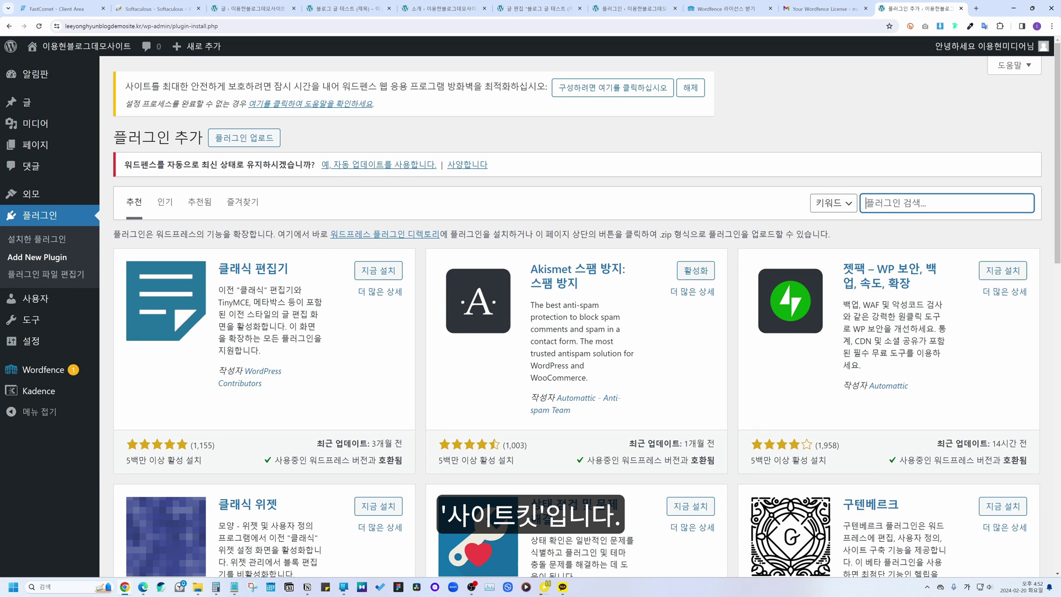
type("사이트킷")
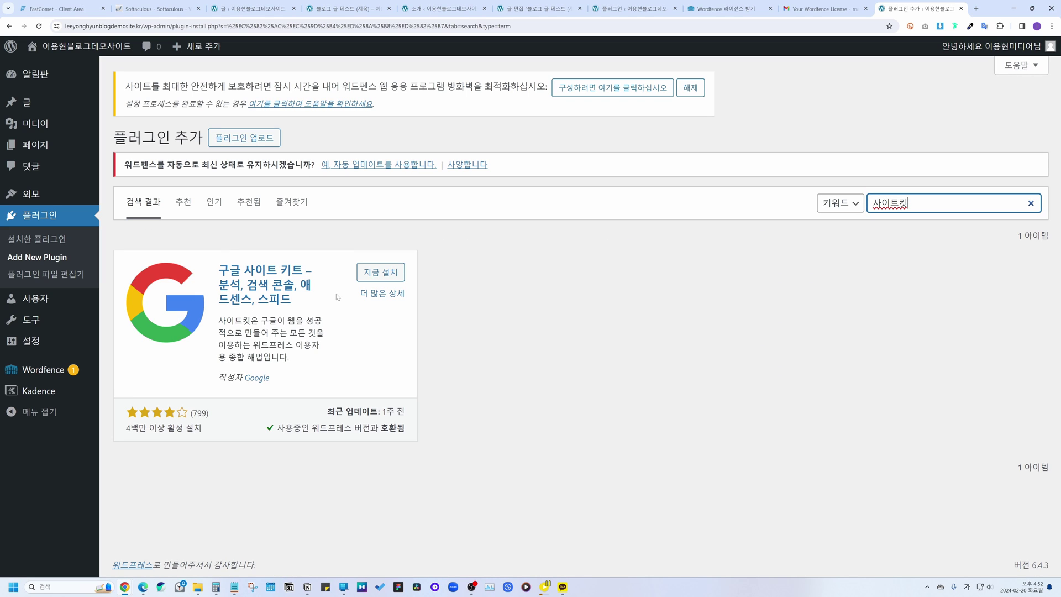
left_click(329, 299)
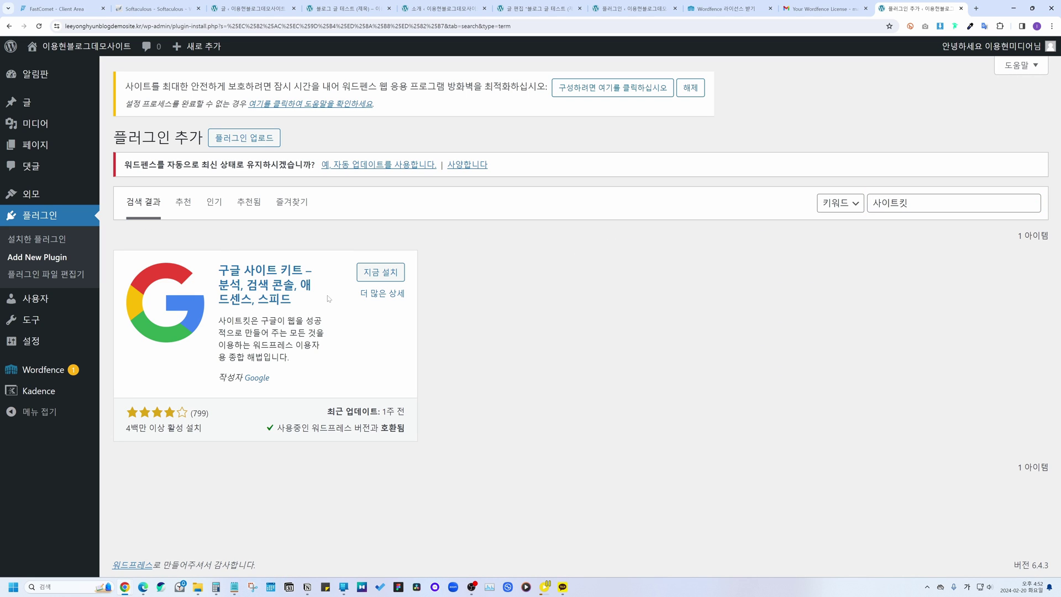
left_click(381, 272)
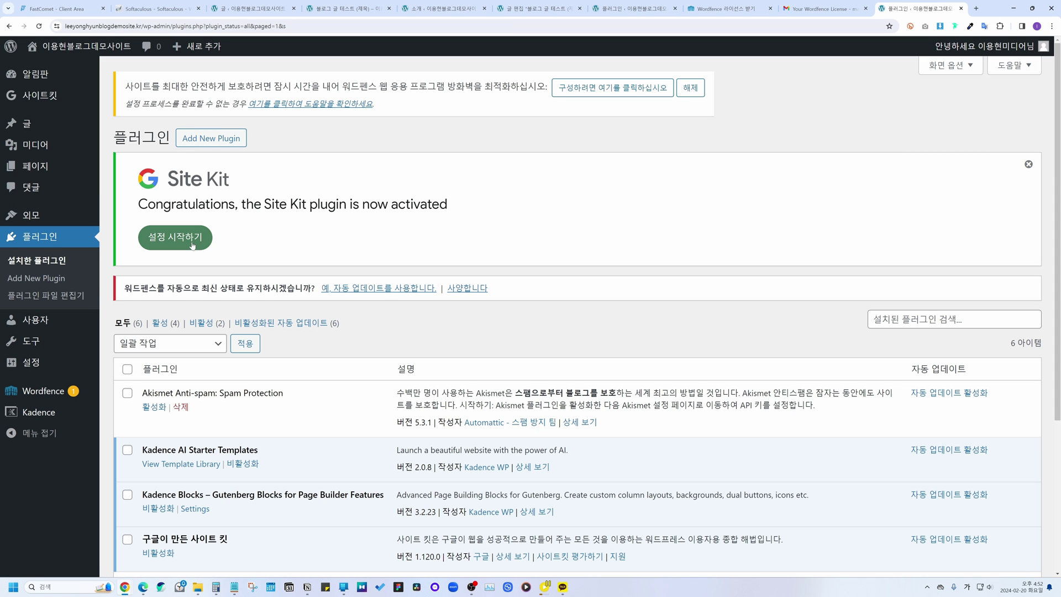
Step: Start Site Kit setup with Google Analytics included, sign in with Google and grant access
left_click(192, 243)
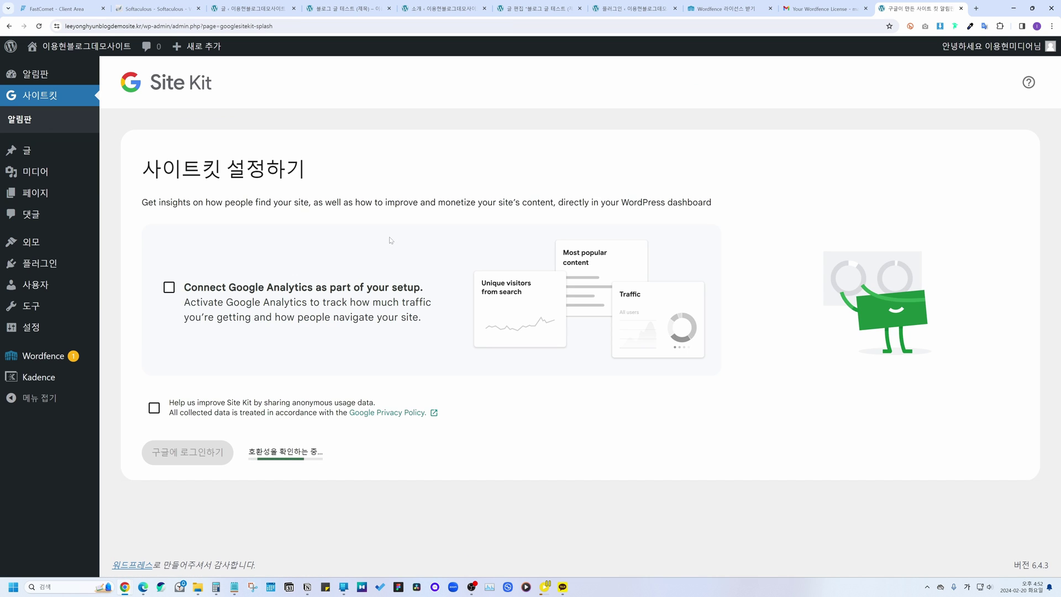
left_click(169, 287)
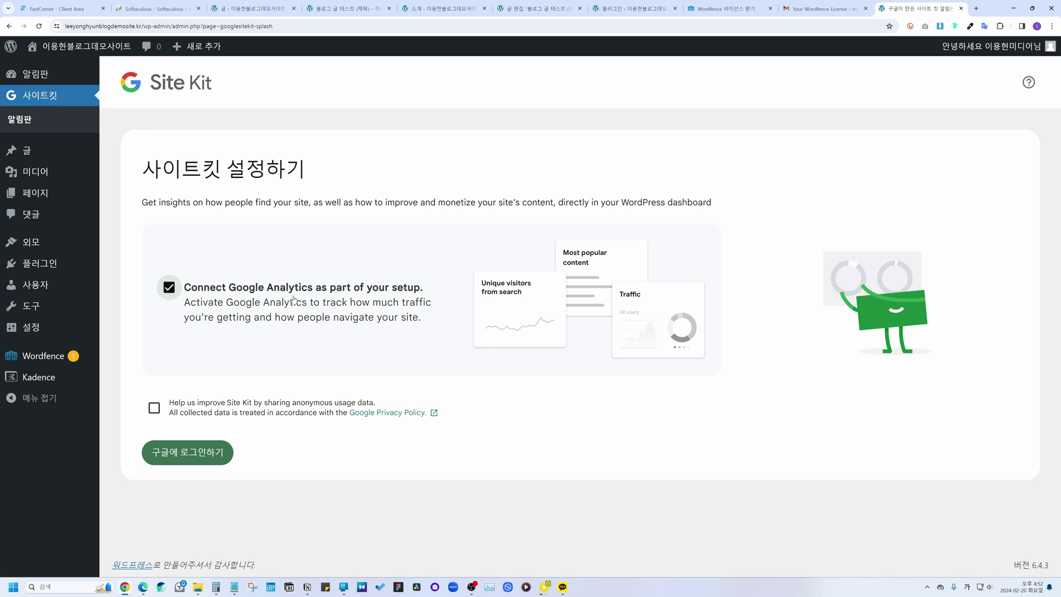
left_click(211, 453)
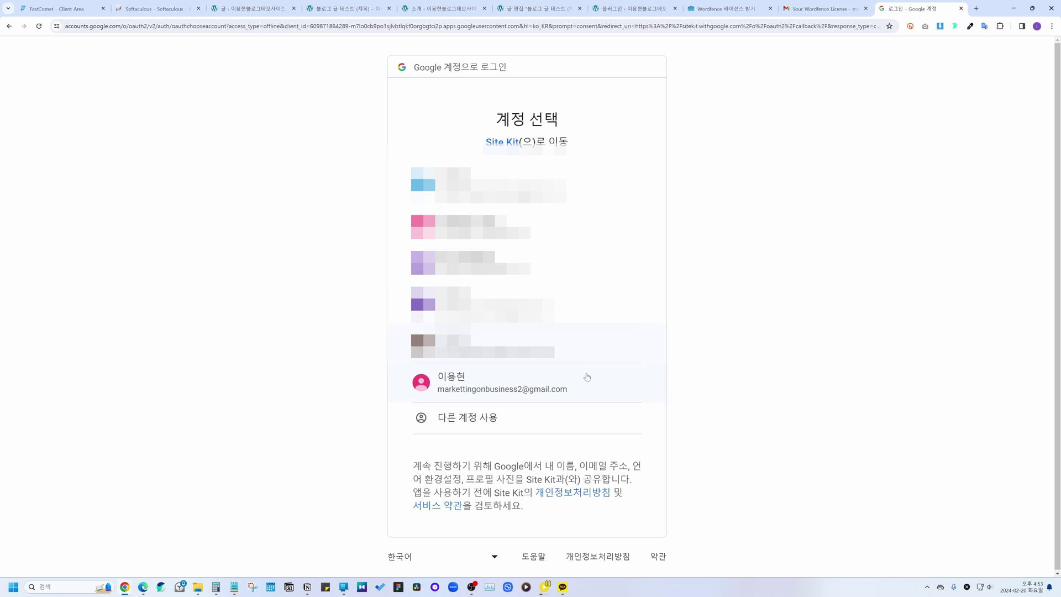
left_click(564, 382)
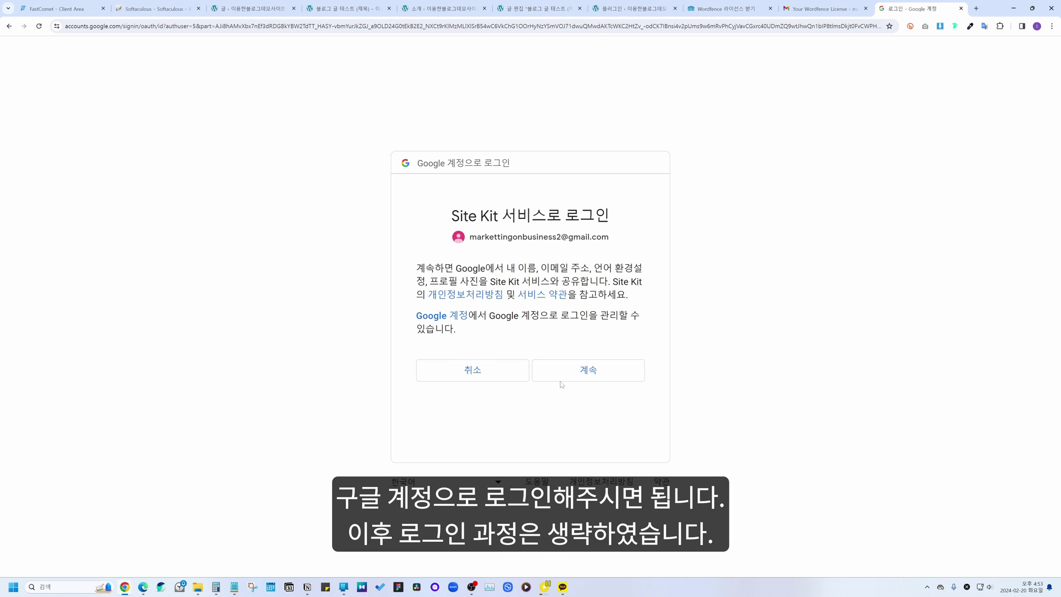
left_click(572, 369)
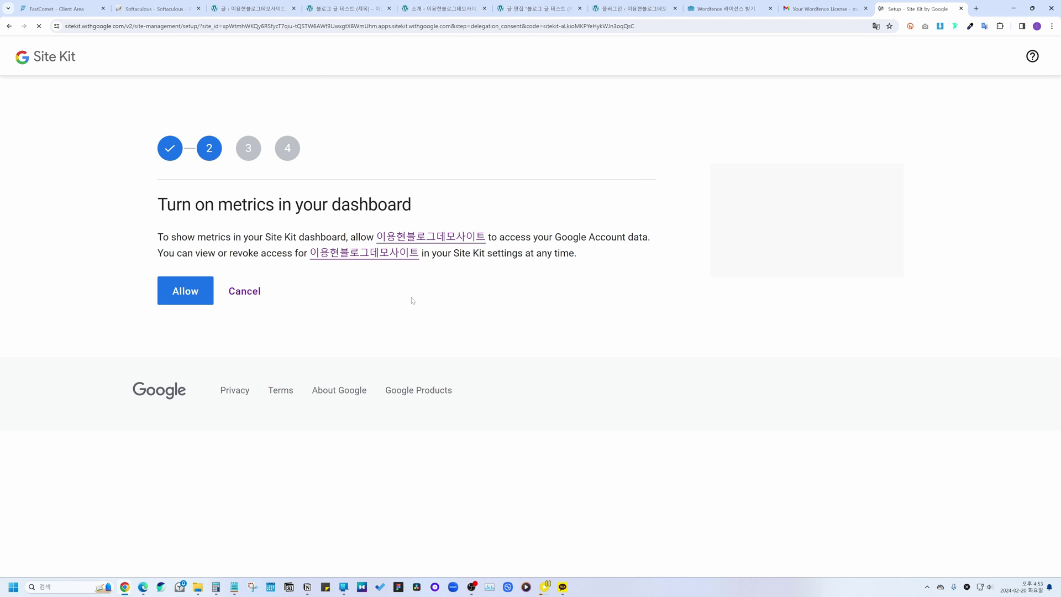
left_click(197, 287)
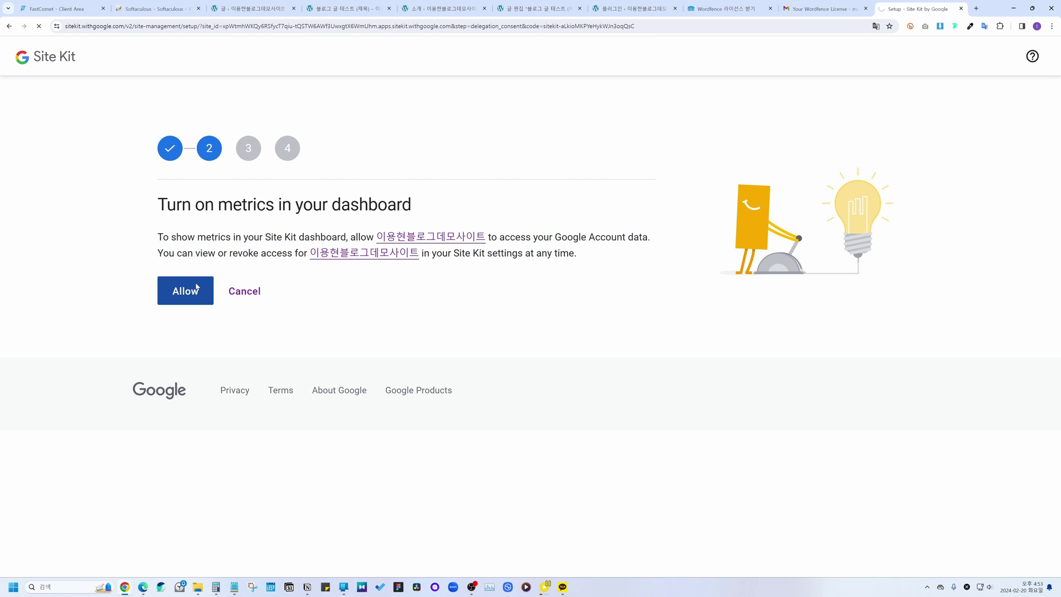
left_click(169, 293)
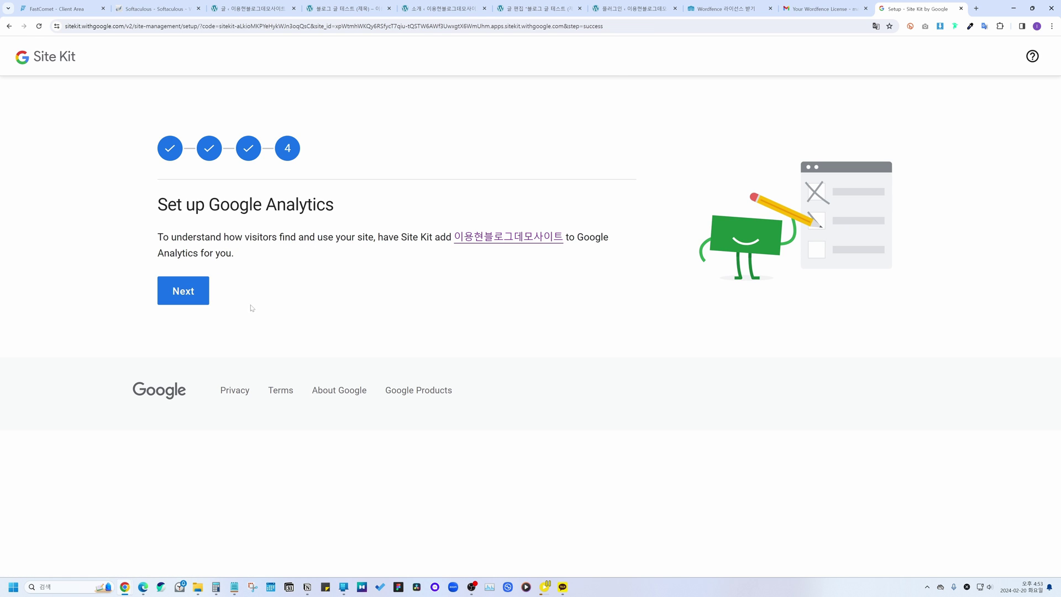
left_click(186, 294)
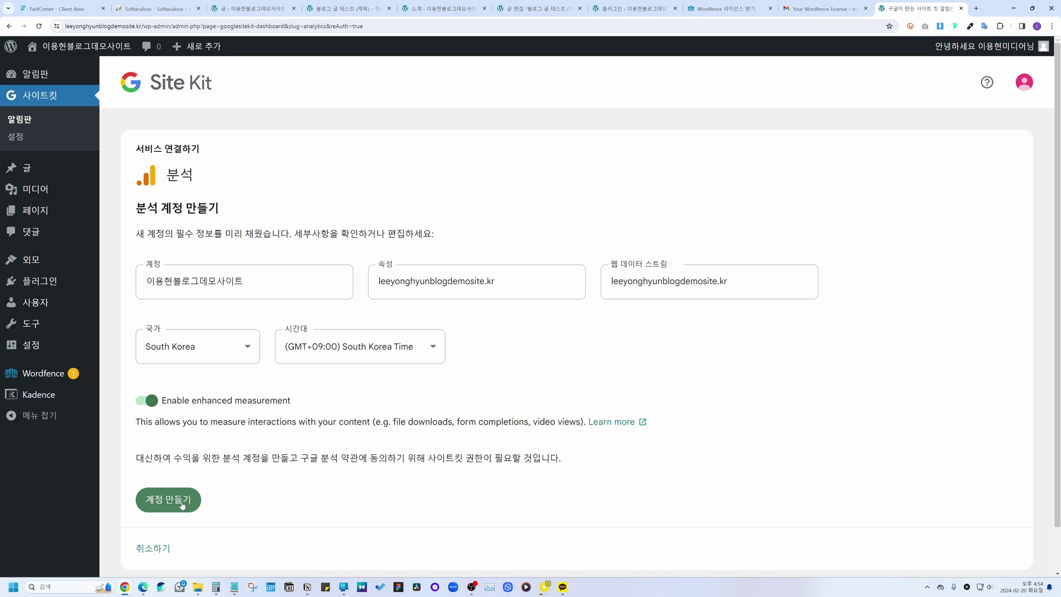
Step: Create the Analytics account, accepting the GDPR terms and Analytics terms of service
left_click(168, 500)
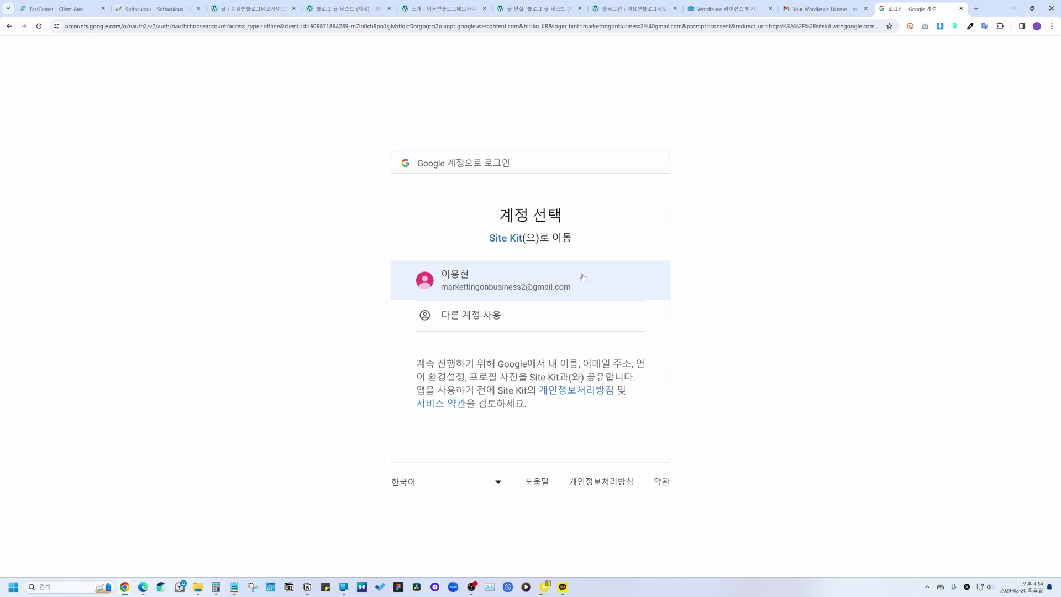
left_click(582, 277)
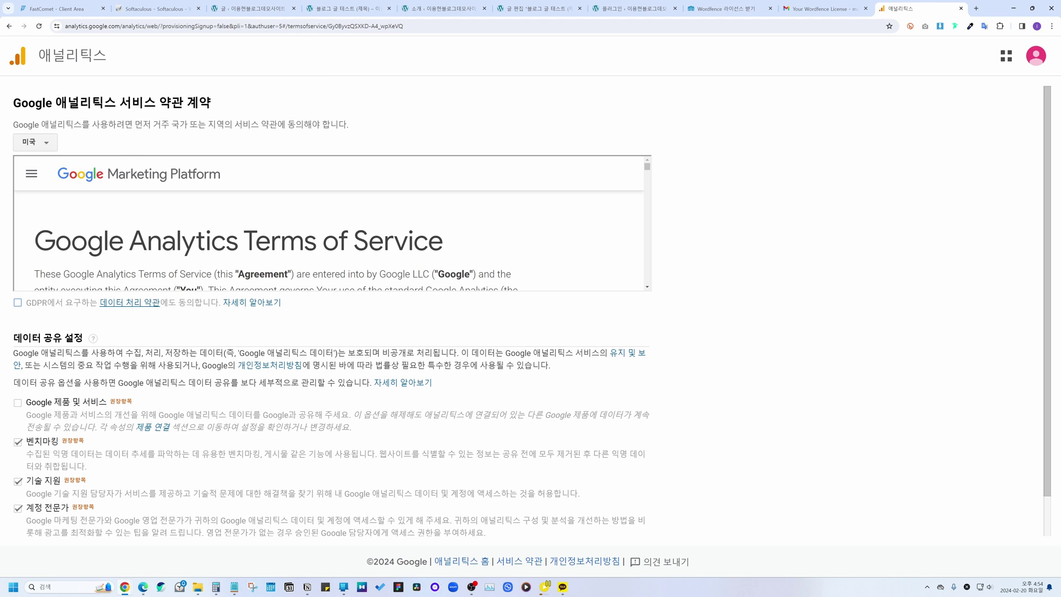
scroll(332, 238, "down", 1)
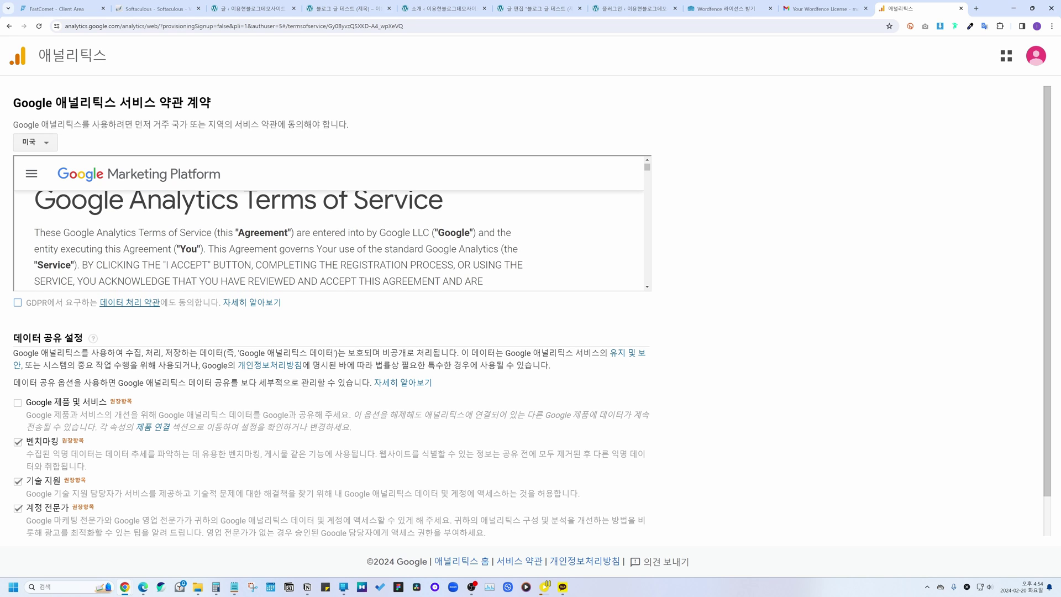
left_click(17, 303)
scroll(16, 315, "down", 1)
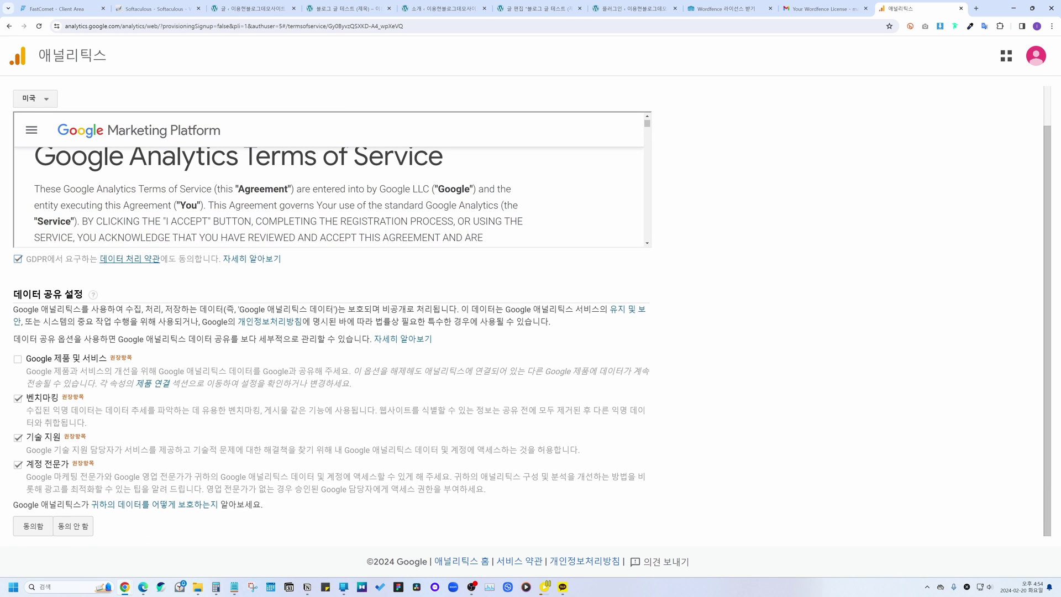
left_click(31, 521)
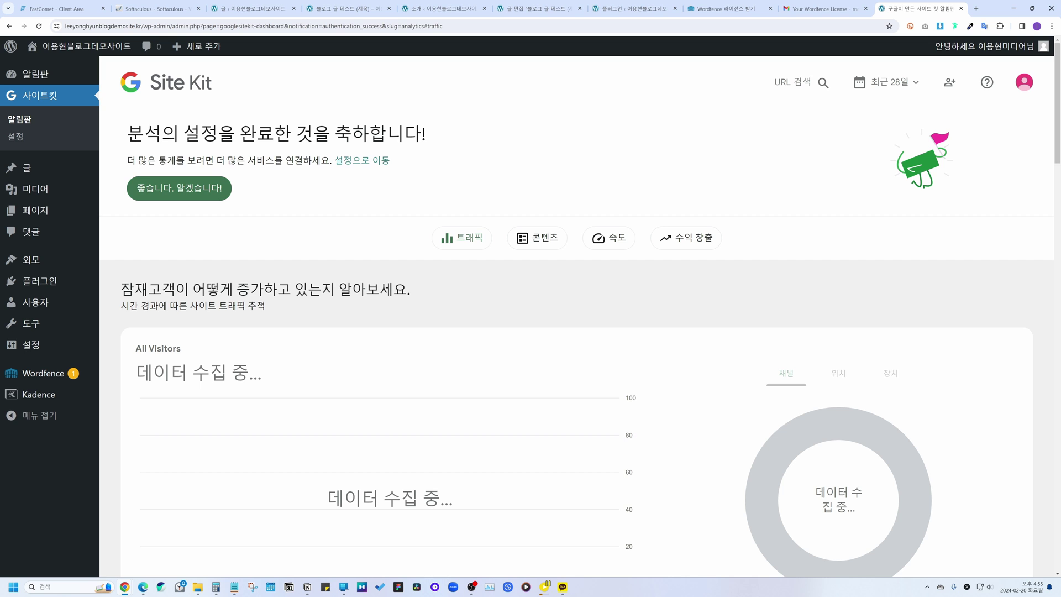
Step: Browse the Site Kit dashboard's content, speed and monetization sections
left_click_drag(127, 134, 438, 135)
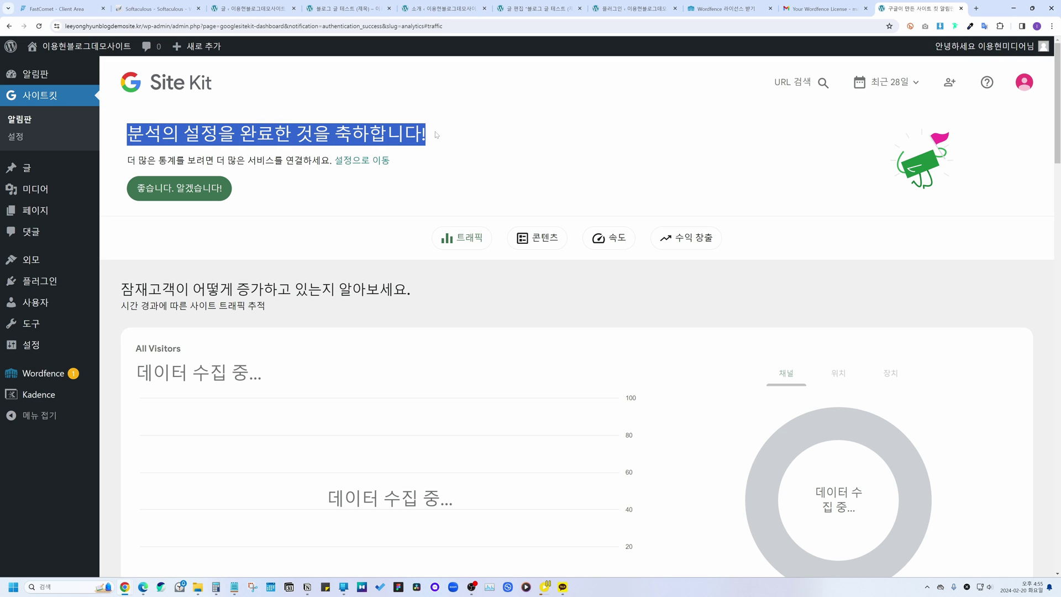
left_click(518, 171)
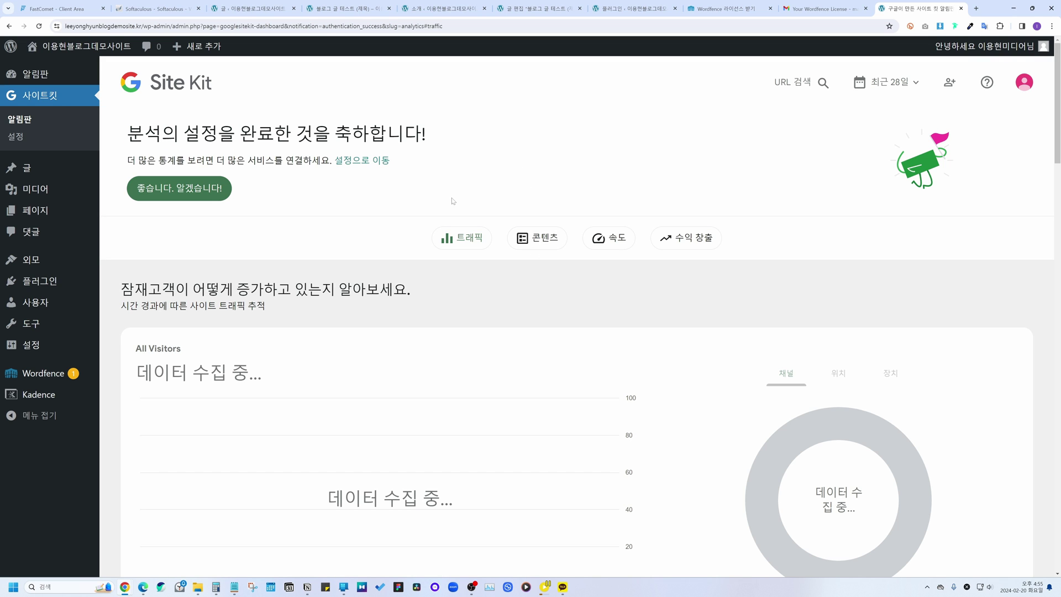
left_click(537, 242)
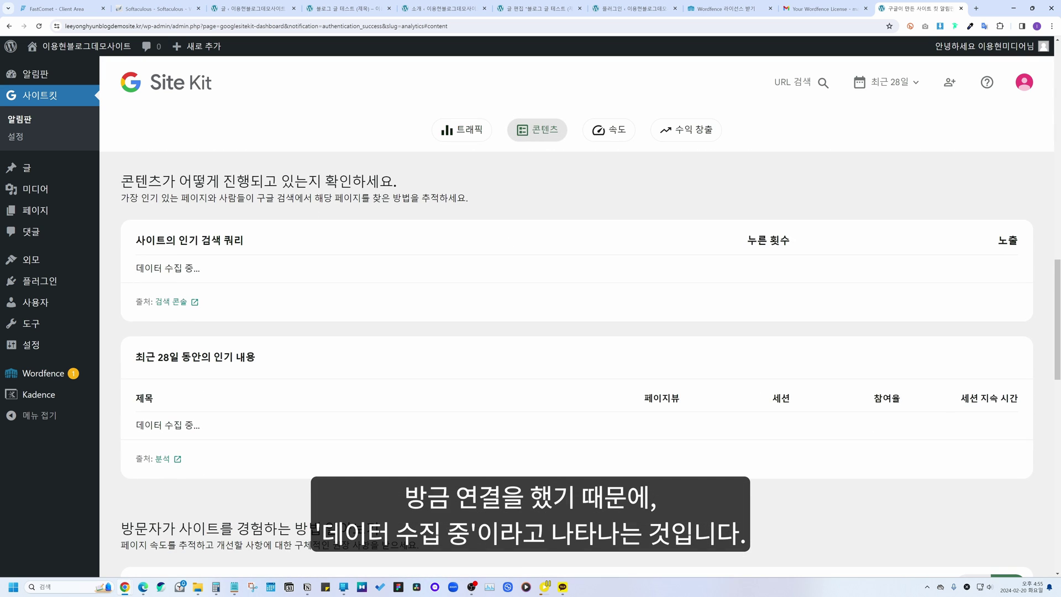
left_click(609, 129)
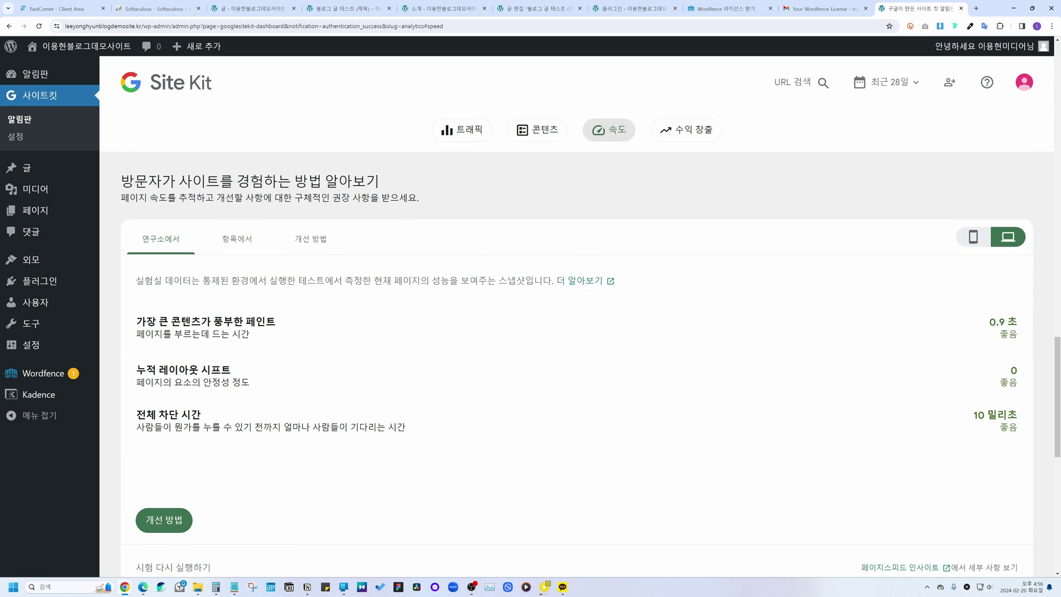
left_click(697, 137)
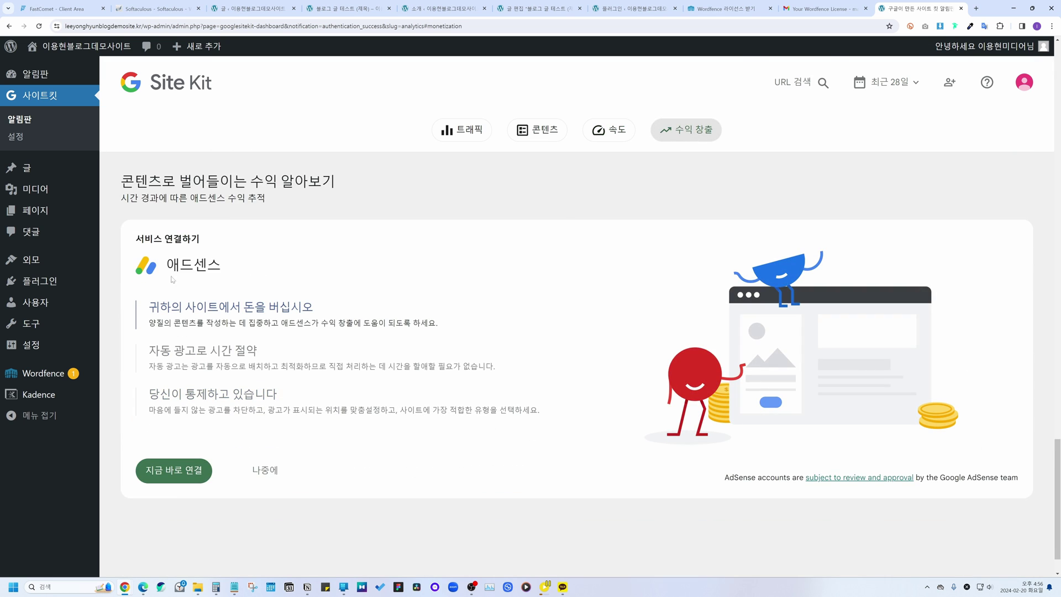
scroll(518, 242, "up", 20)
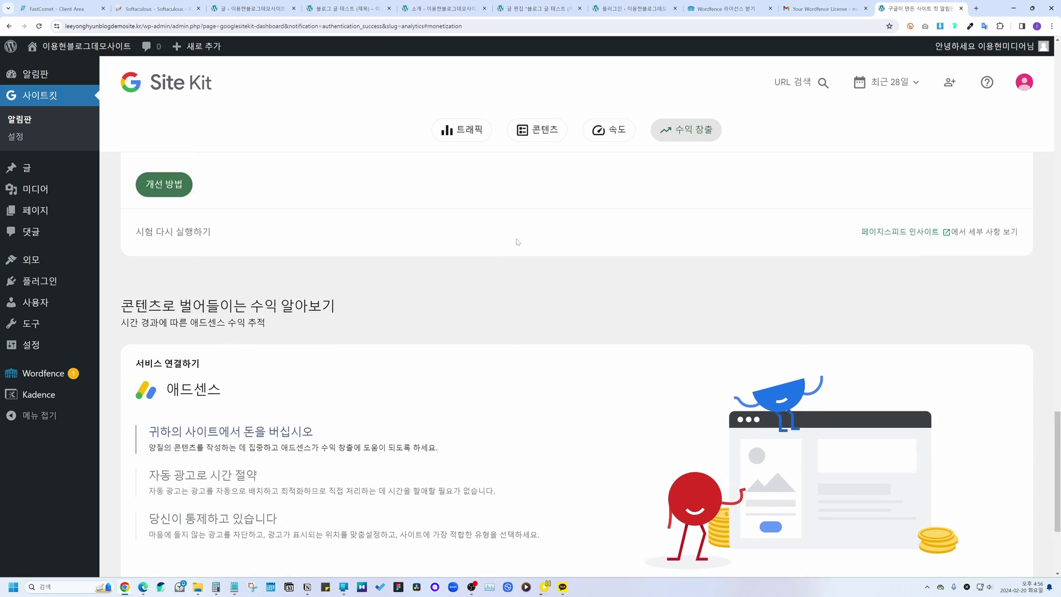
scroll(502, 241, "up", 10)
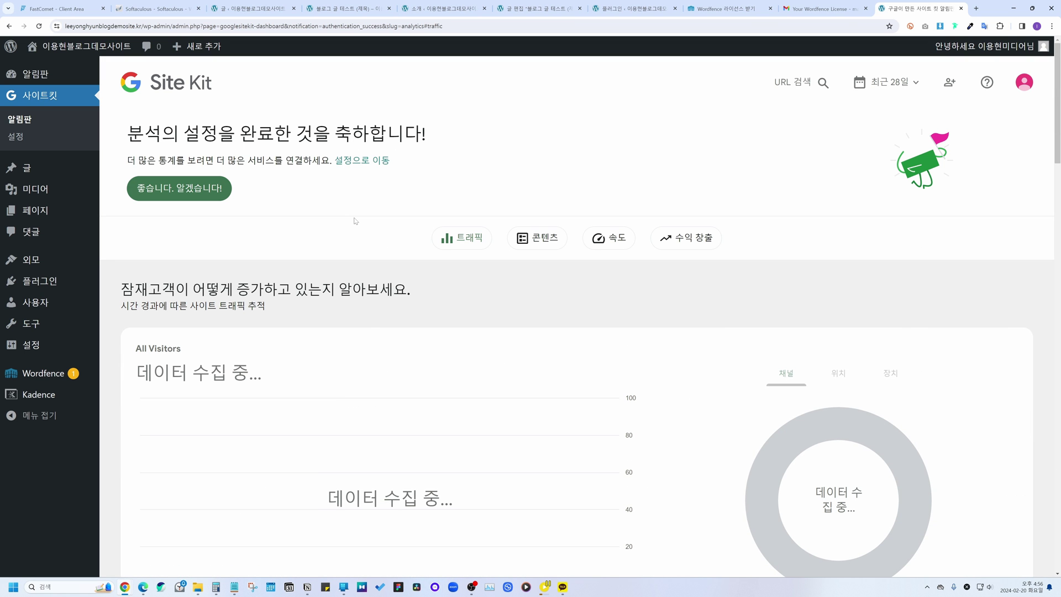
mouse_move(40, 281)
left_click(154, 303)
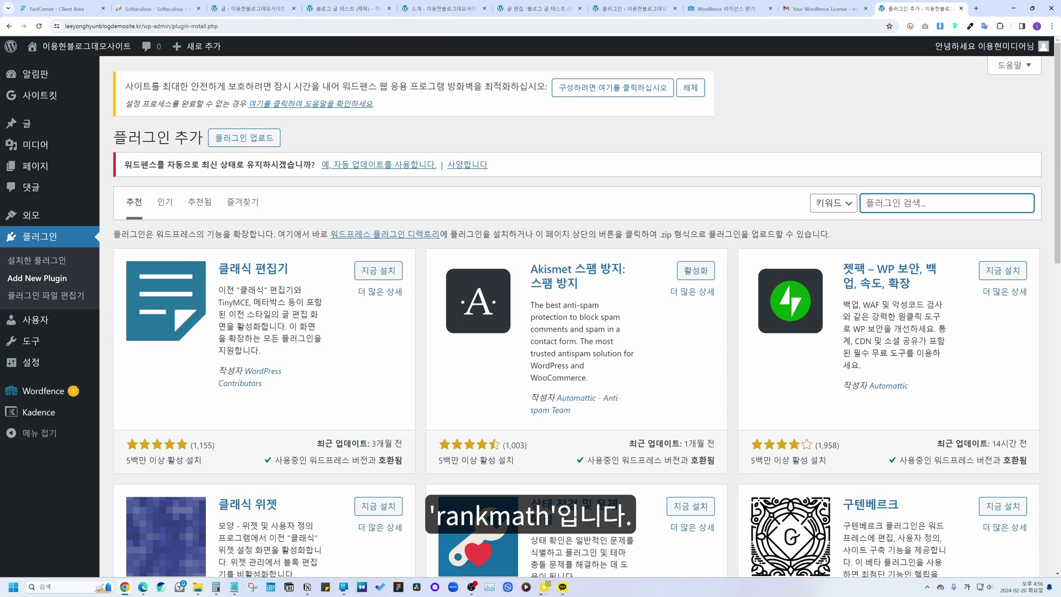
Step: Search for 'rankmath', then install and activate Rank Math SEO
type("rankmath")
left_click(378, 274)
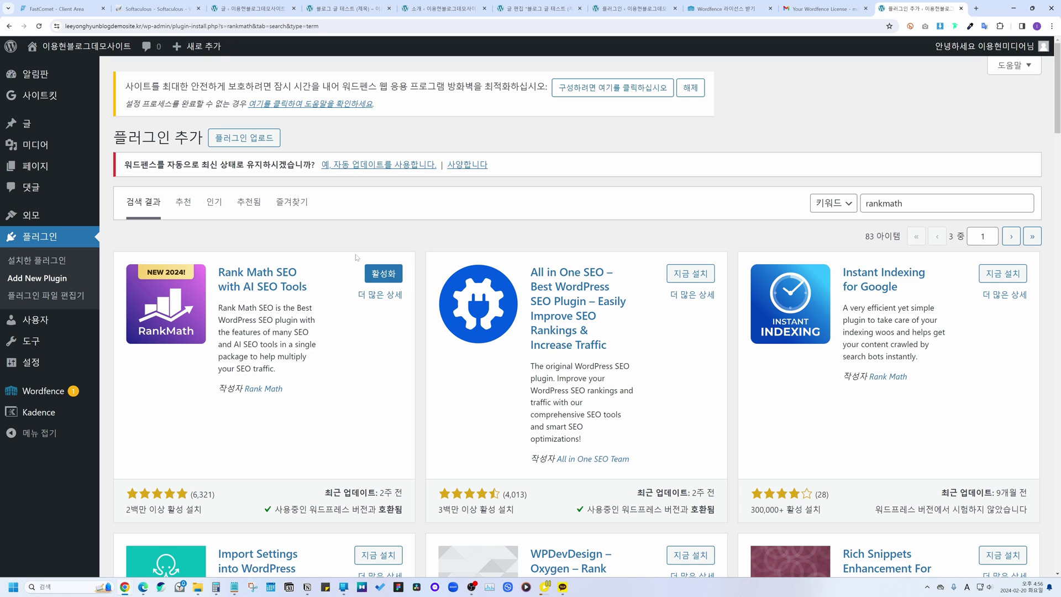
left_click(388, 278)
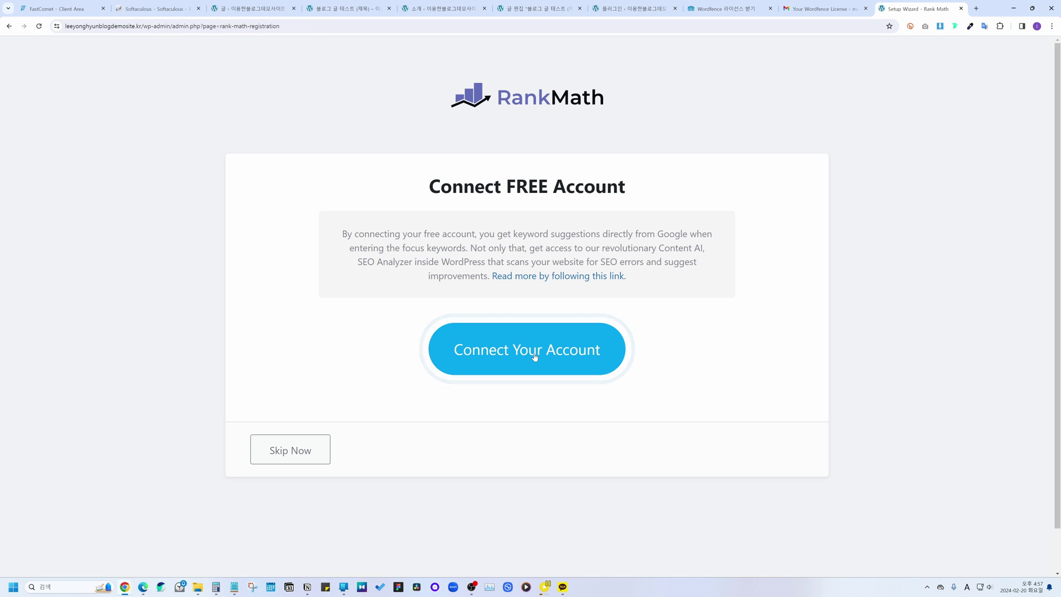
Step: Connect the free Rank Math account and launch the setup wizard in Advanced (고급) mode
left_click(535, 357)
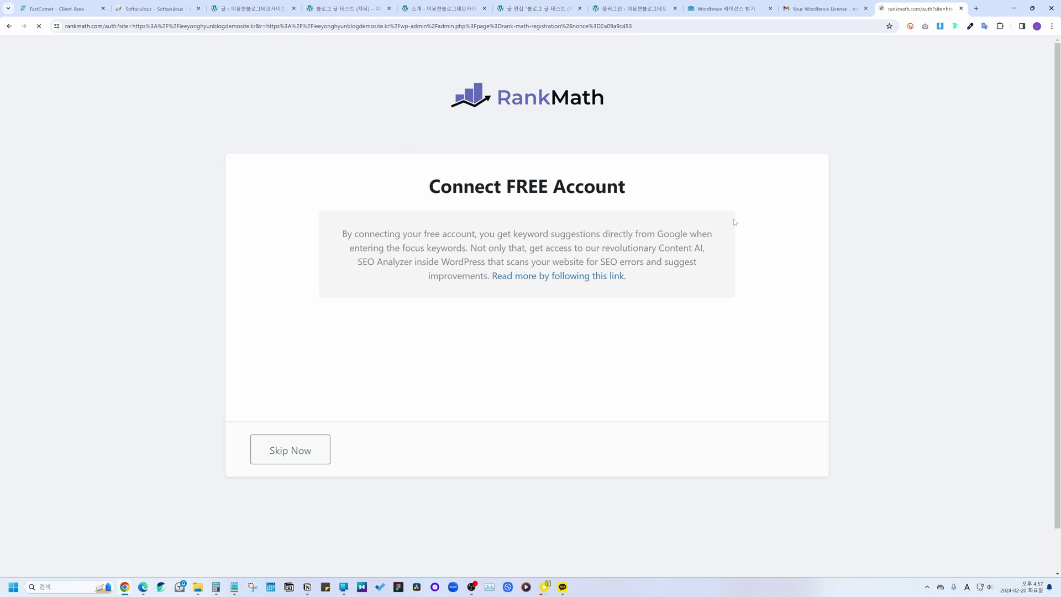
left_click(535, 333)
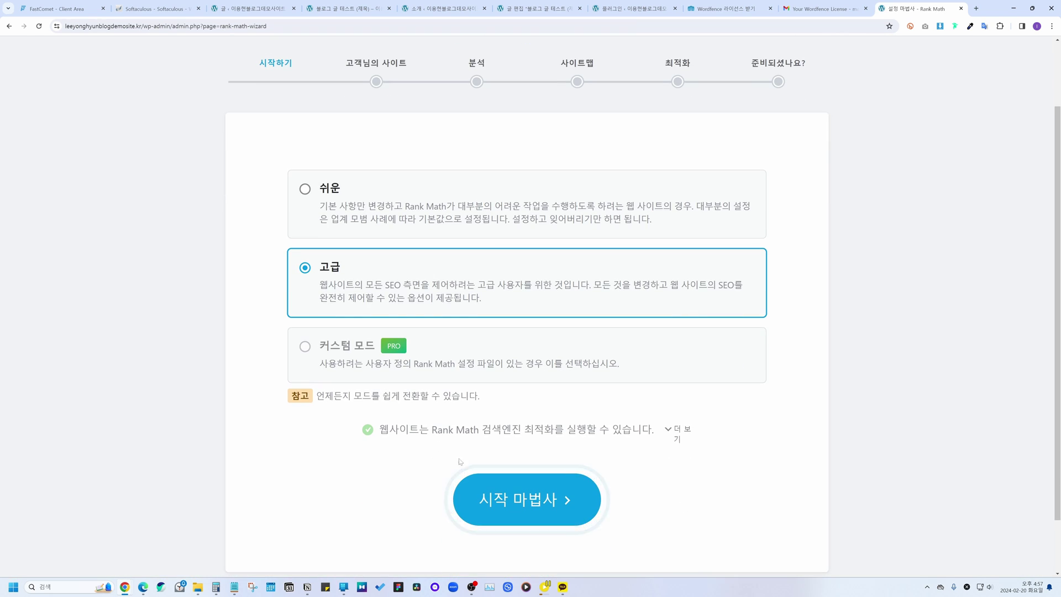
left_click(494, 487)
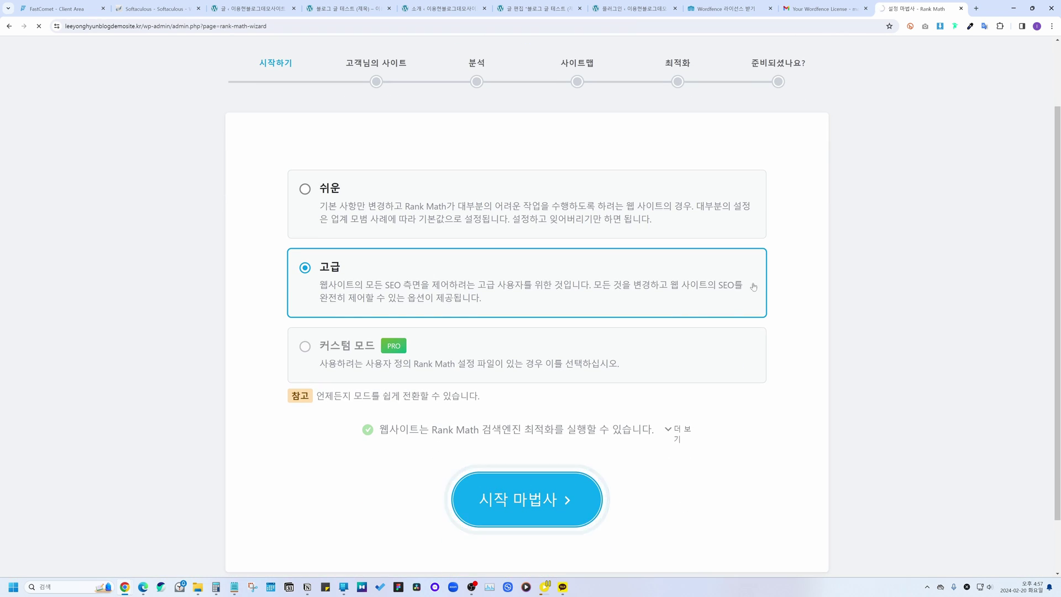
Step: Review the personal blog site details, noting the 1200 x 630 image size, and save them
scroll(762, 276, "down", 4)
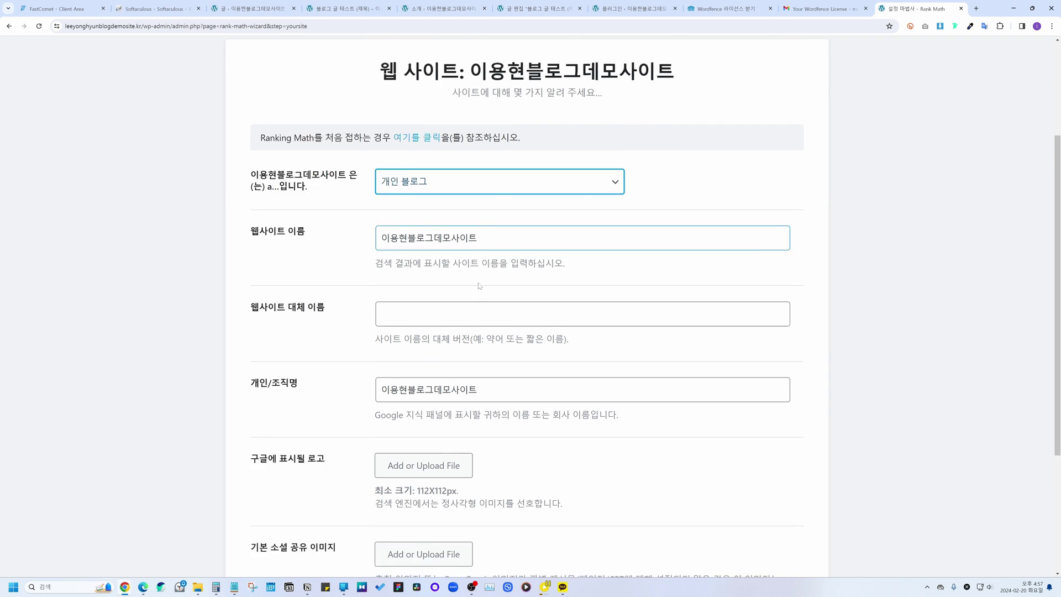
scroll(528, 306, "down", 2)
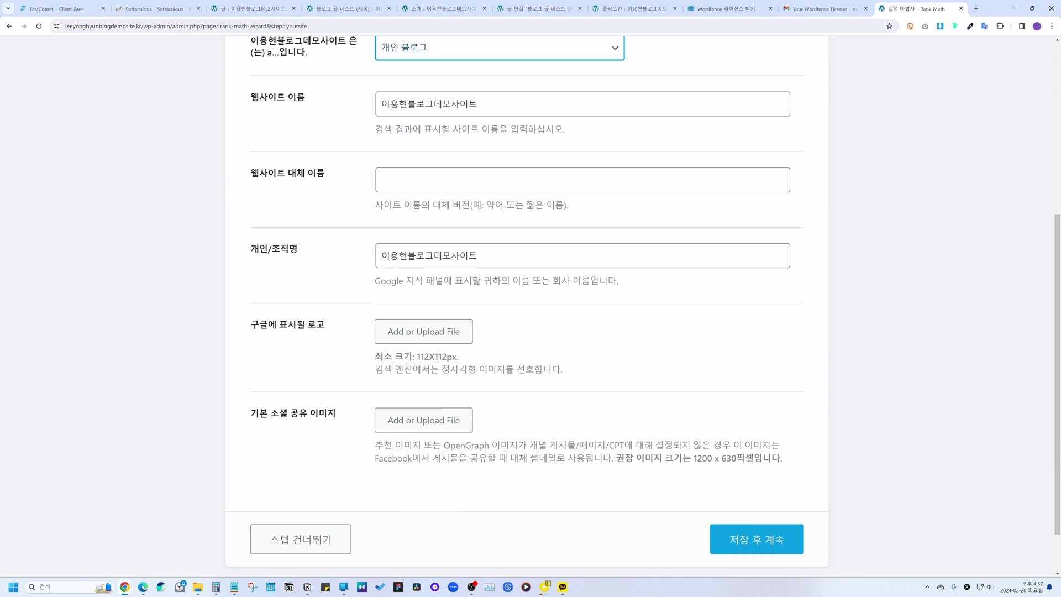
scroll(599, 409, "down", 1)
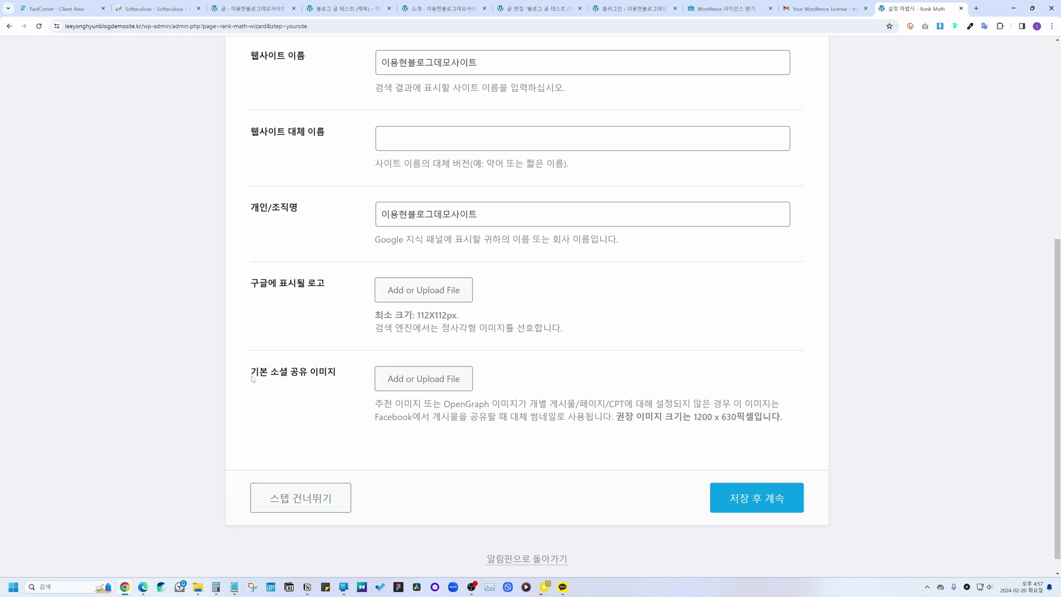
left_click_drag(251, 371, 338, 373)
left_click(448, 458)
left_click_drag(696, 417, 755, 417)
left_click(765, 437)
left_click(776, 498)
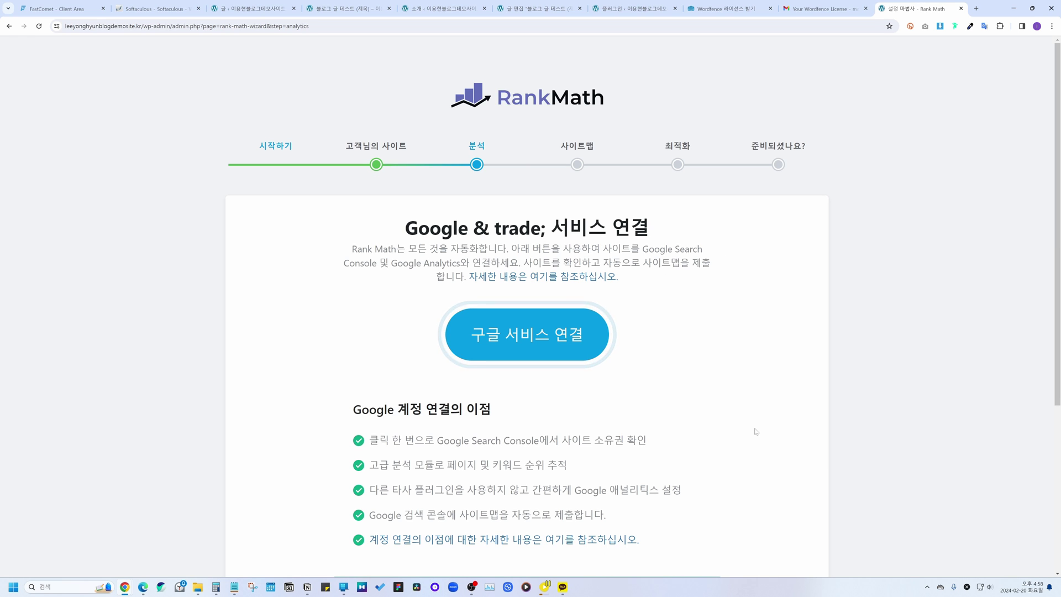
Step: Link Rank Math to Google services with the chosen Google account and save the Analytics step
left_click(534, 335)
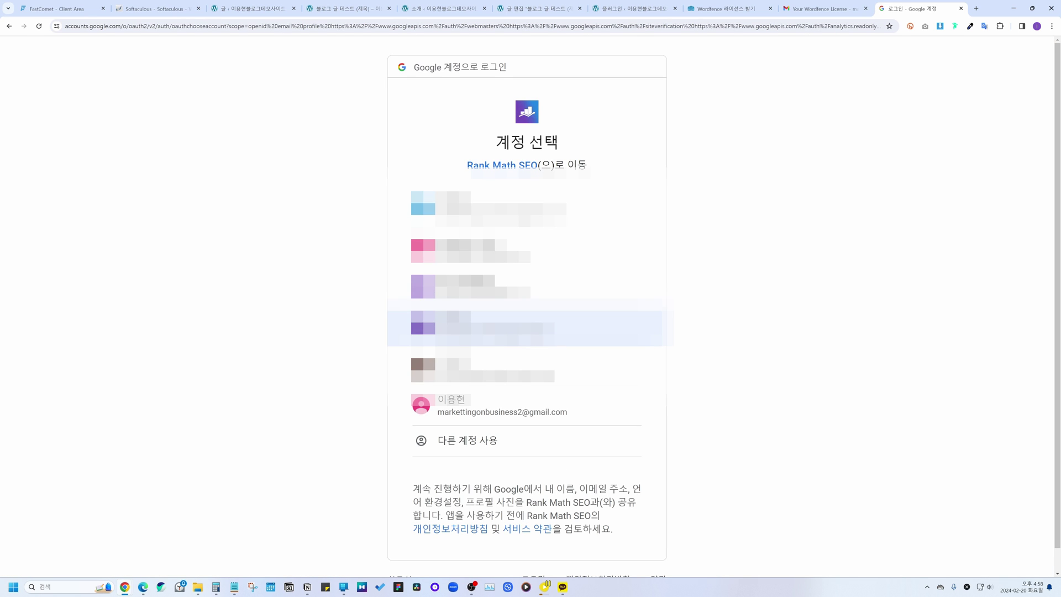
left_click(486, 407)
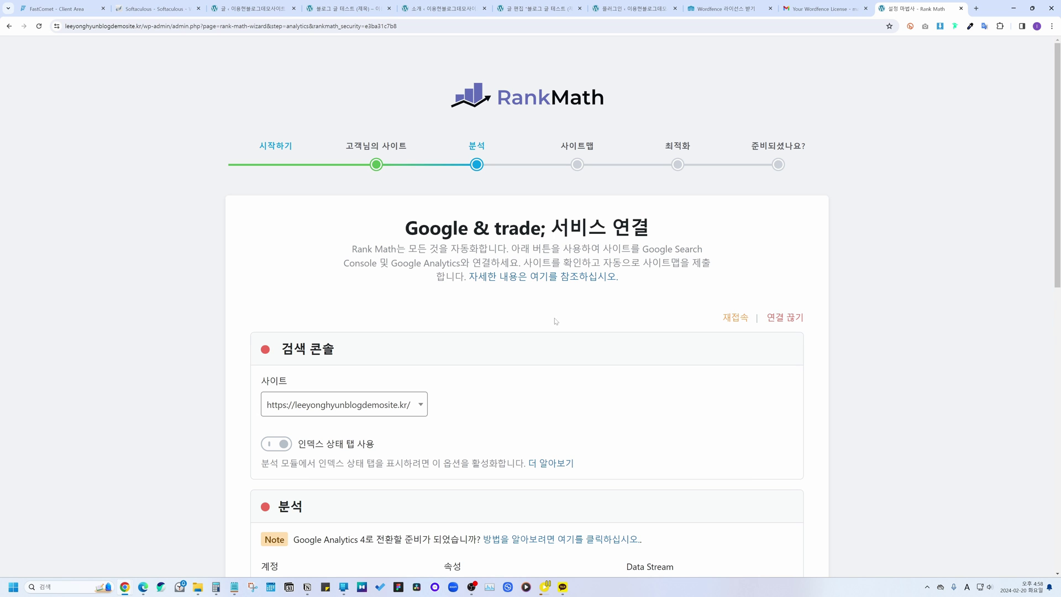
scroll(555, 321, "down", 10)
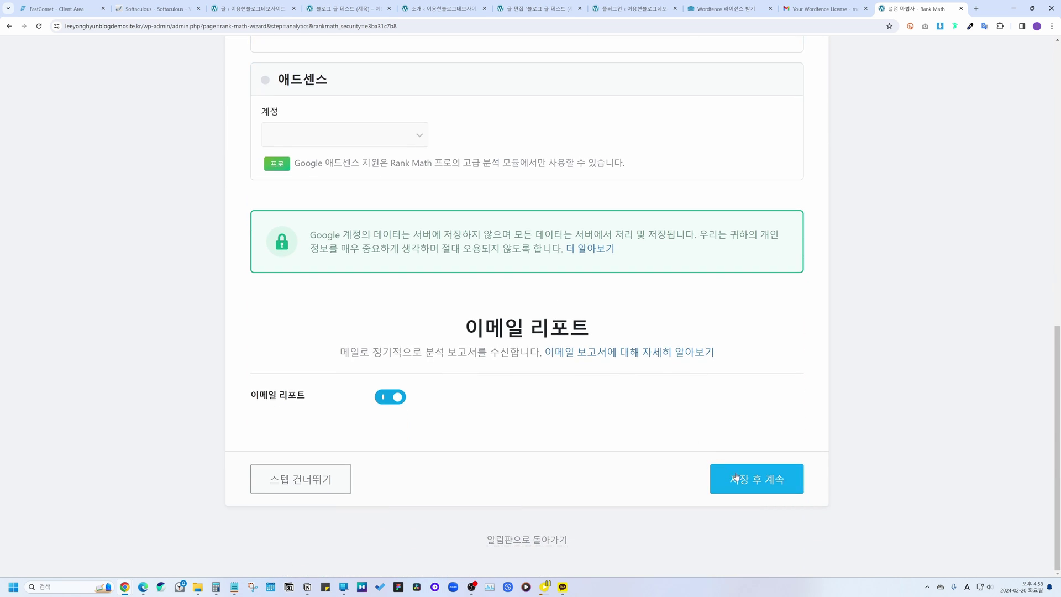
left_click(741, 479)
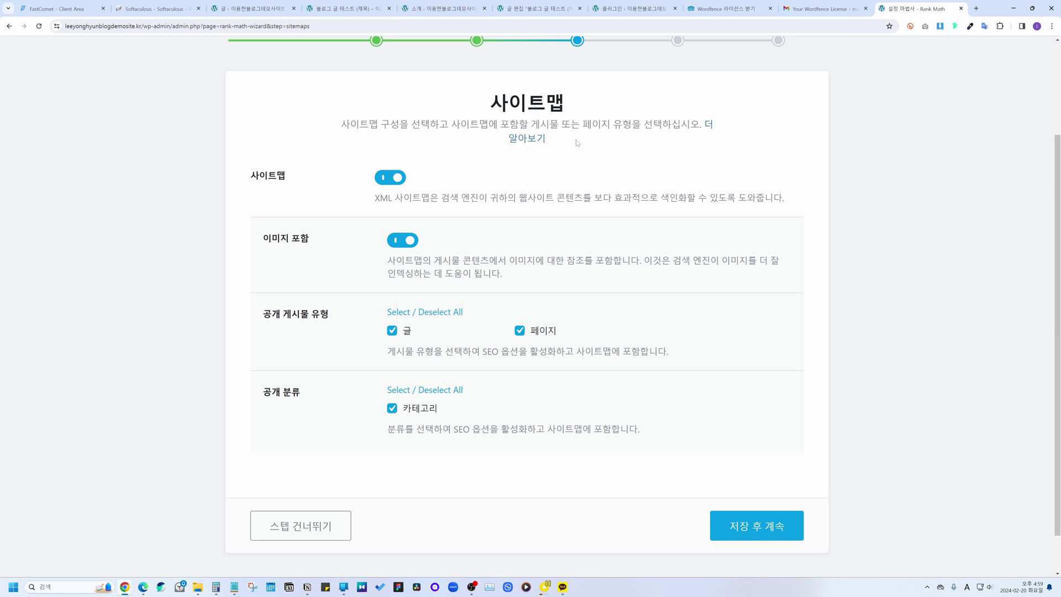
Step: Save the Sitemap and SEO tweak steps to finish the setup wizard
left_click(736, 528)
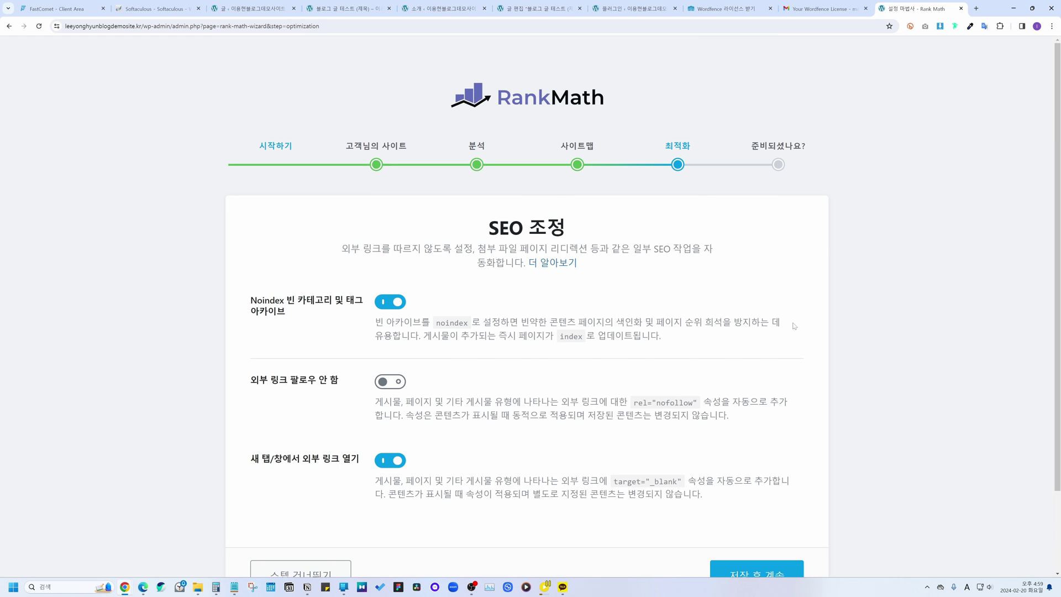
scroll(794, 326, "down", 1)
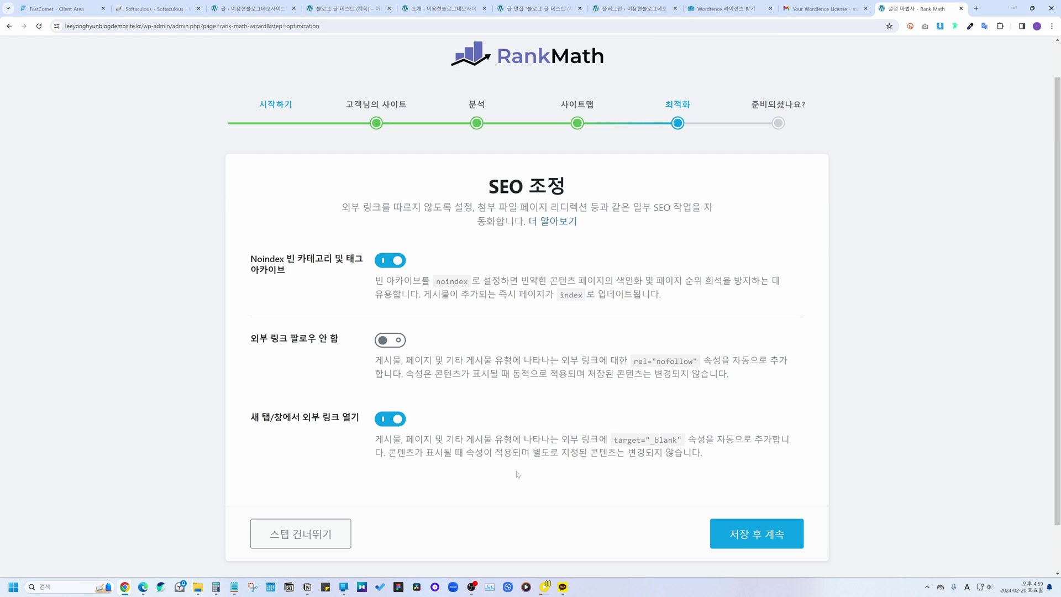
left_click(750, 543)
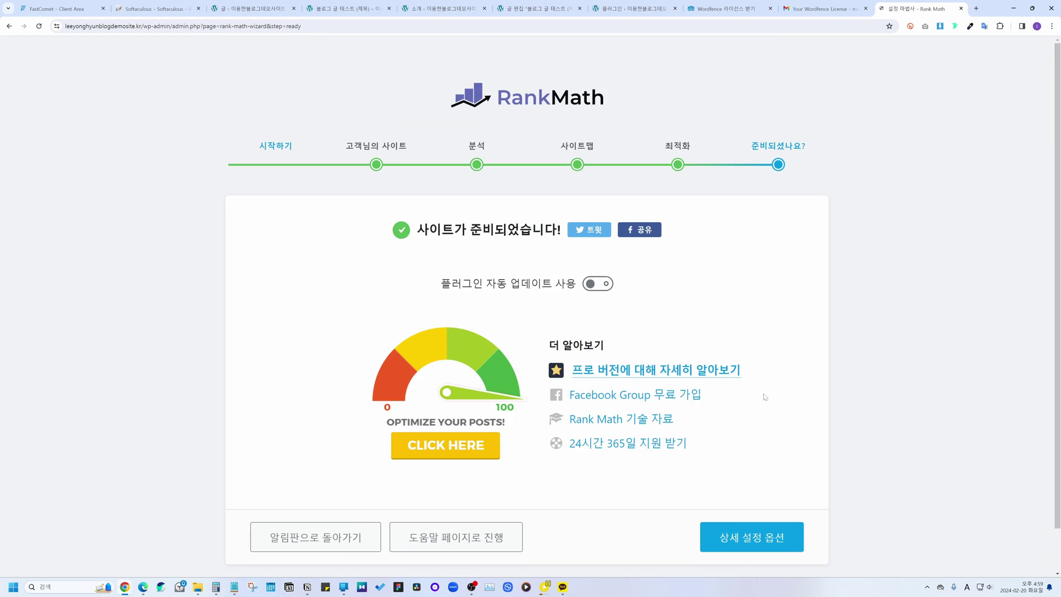
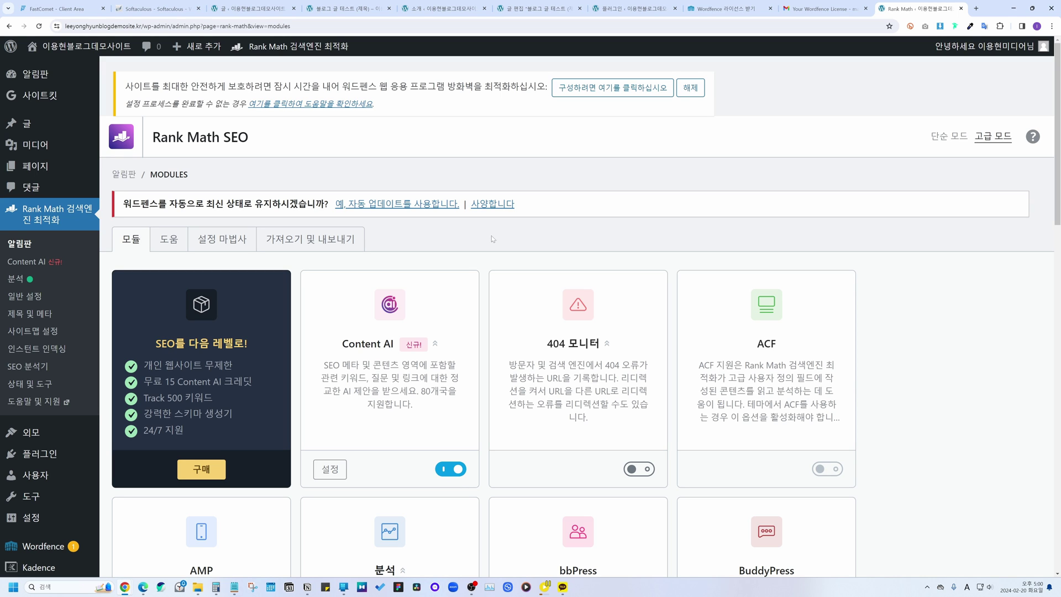
Step: Start a new post in a separate tab titled 워드프레스 플러그인, reusing it as body text
mouse_move(50, 125)
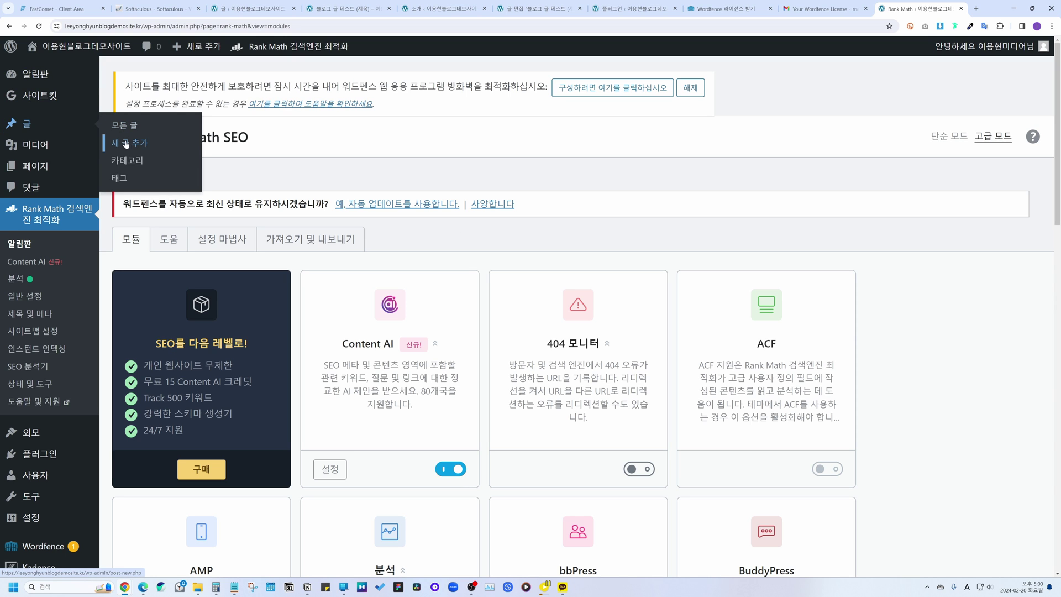
right_click(127, 143)
left_click(145, 154)
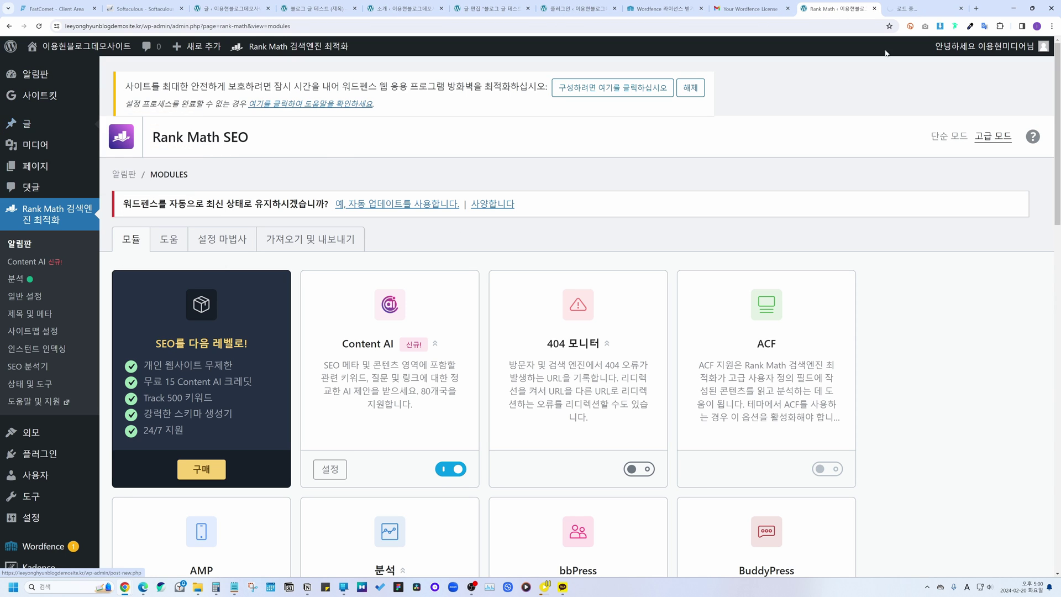
left_click(919, 4)
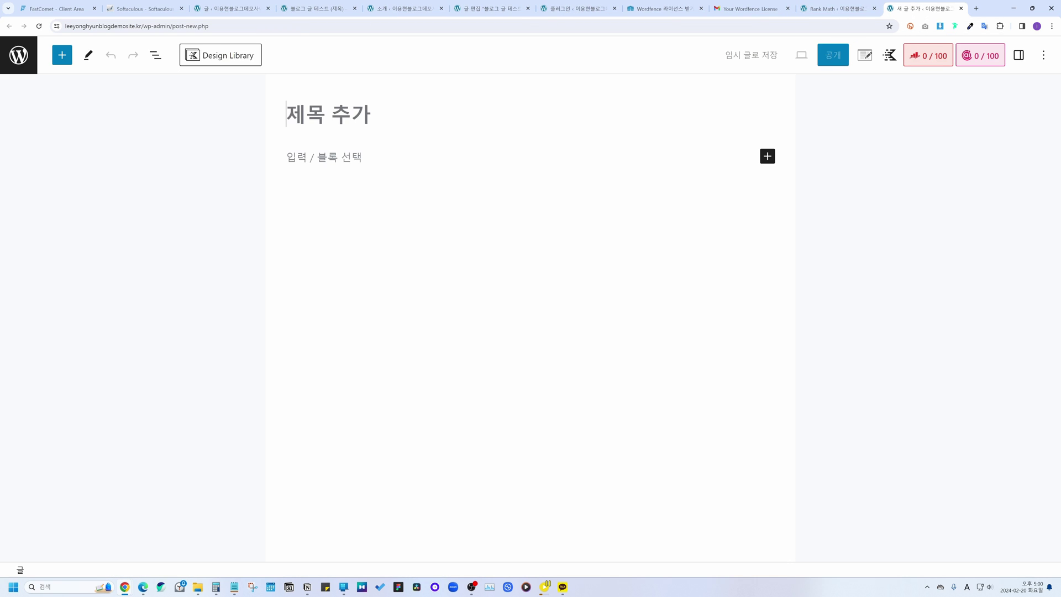
type("dnje")
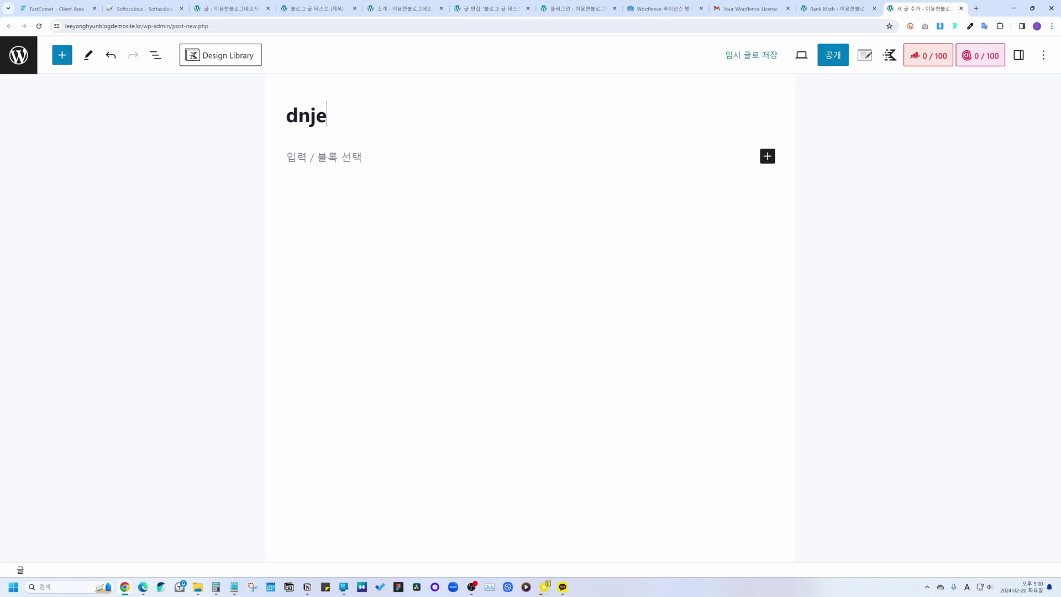
key("BackSpace")
key("BackSpace")
key("BackSpace")
key("BackSpace")
key("Hangul")
type("워드프레스 ")
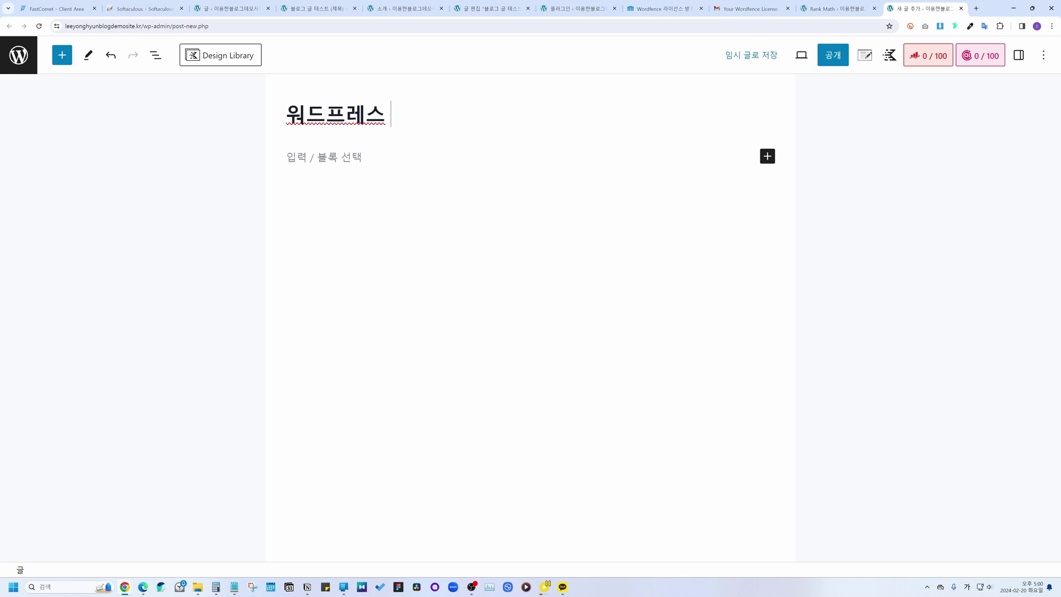
type("플러그인")
key("Return")
type("워드프레스 플러그인")
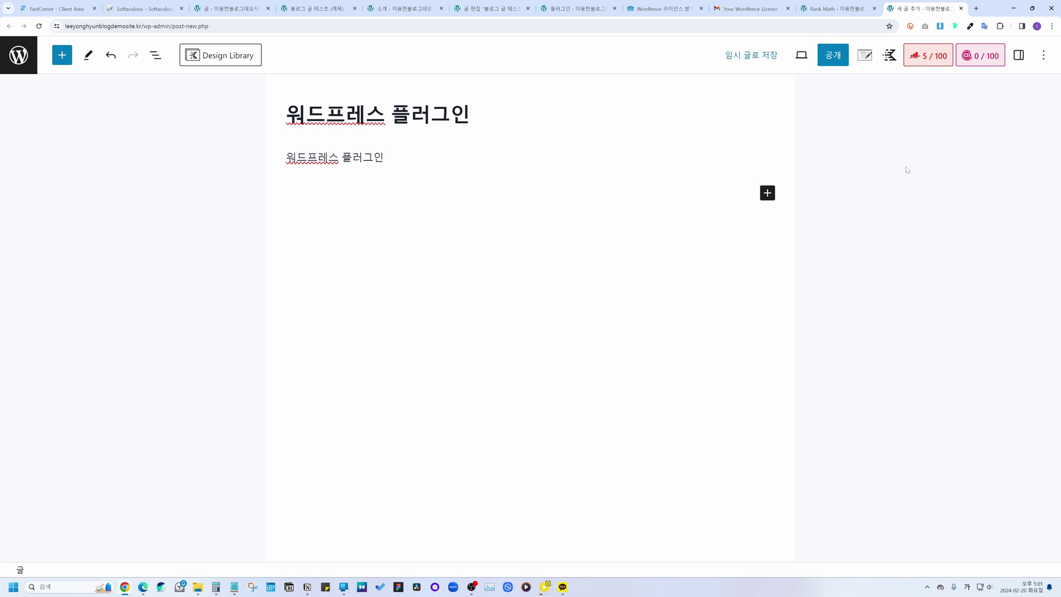
Step: Show the Rank Math SEO panel with additional, title and content readability checks expanded
left_click(928, 61)
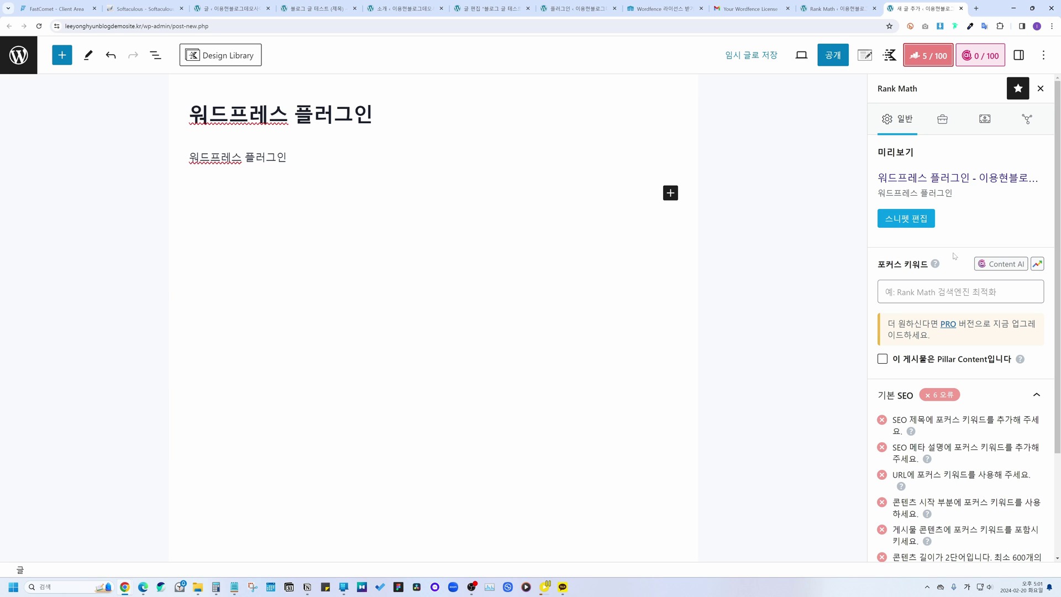
scroll(951, 259, "down", 3)
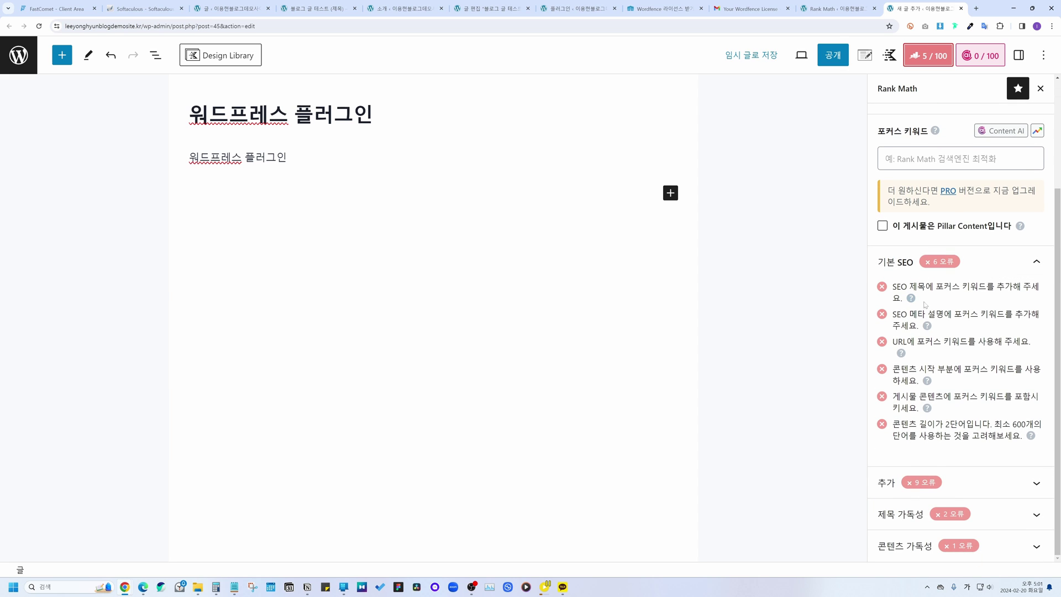
left_click(886, 482)
scroll(961, 332, "down", 3)
left_click(901, 512)
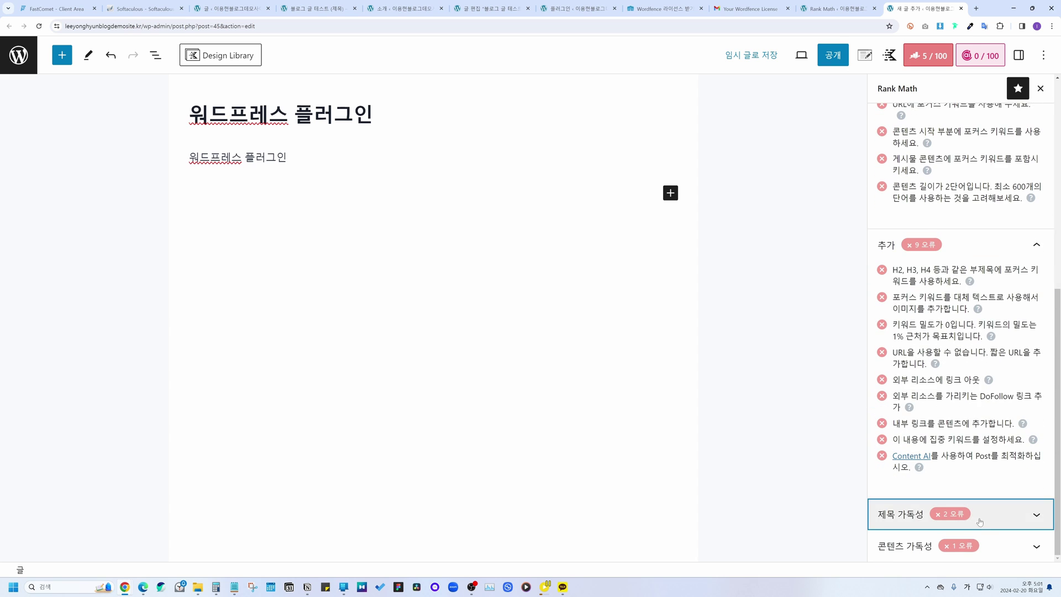
scroll(962, 331, "down", 1)
scroll(961, 331, "down", 1)
left_click(906, 545)
scroll(962, 332, "up", 15)
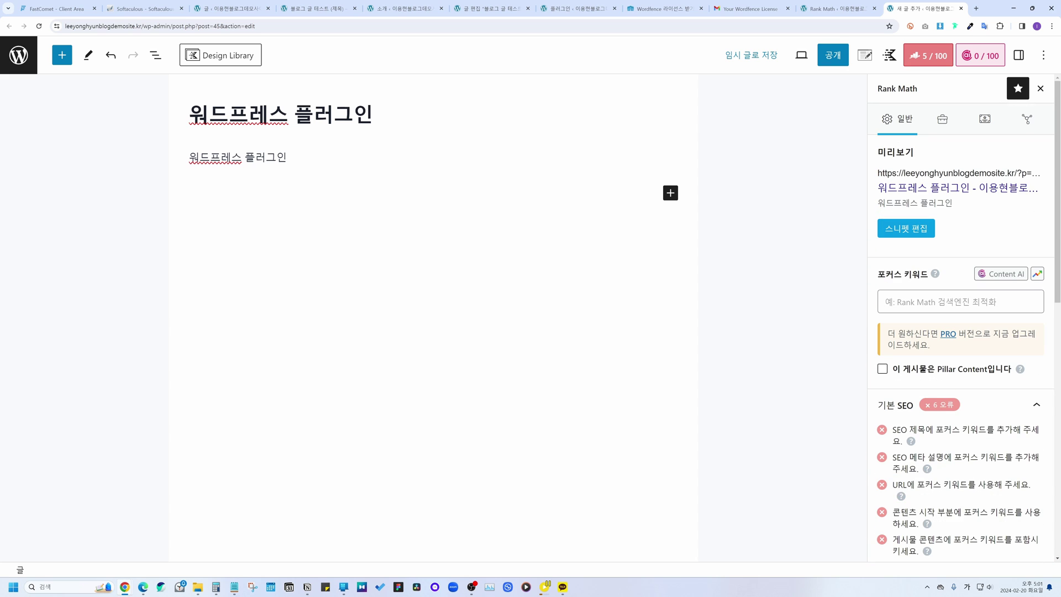
Step: Set 워드프레스 플러그인 as the Rank Math focus keyword, raising the score to 55/100
left_click(961, 301)
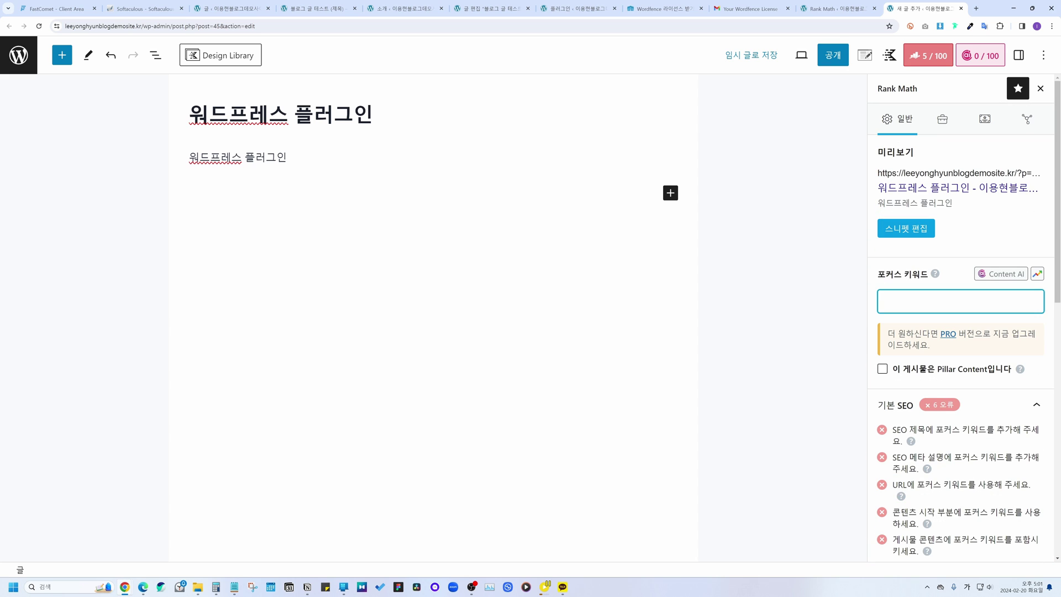
type("워드프레스 플러그인")
key("Return")
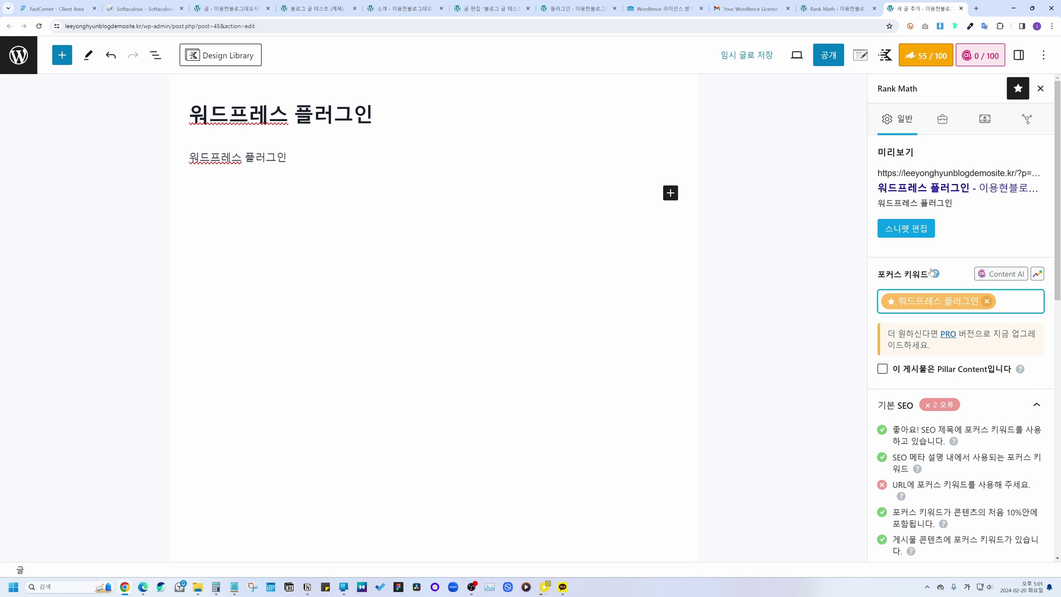
left_click(935, 274)
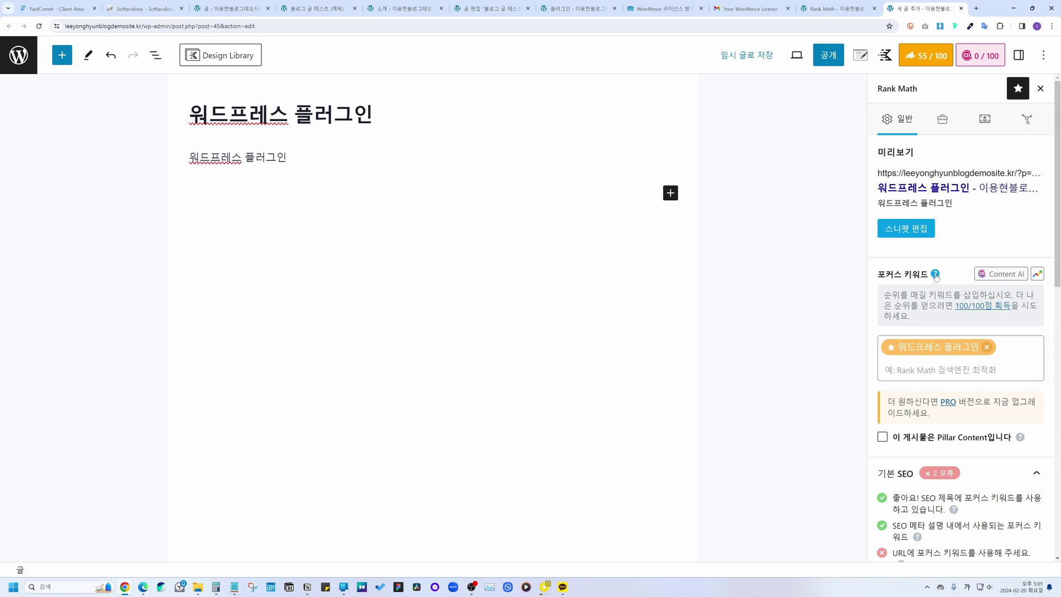
scroll(967, 282, "down", 4)
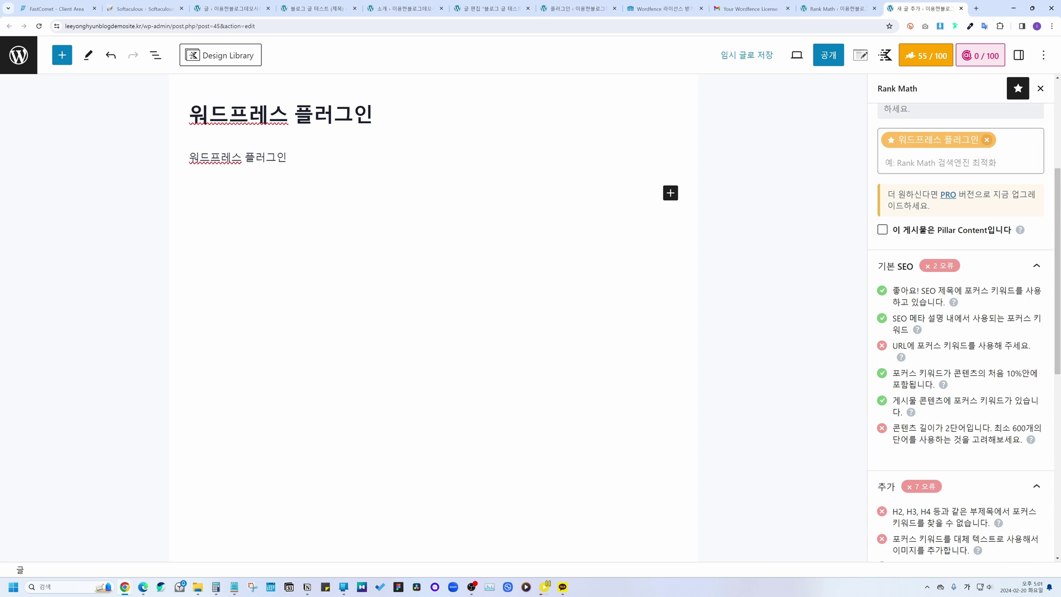
scroll(962, 331, "down", 2)
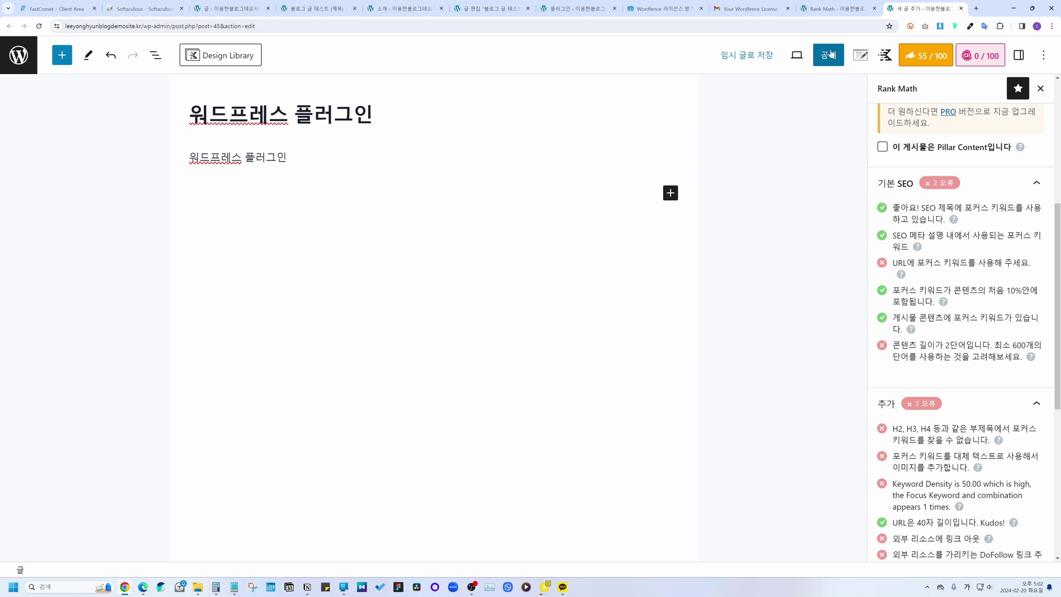
left_click(840, 6)
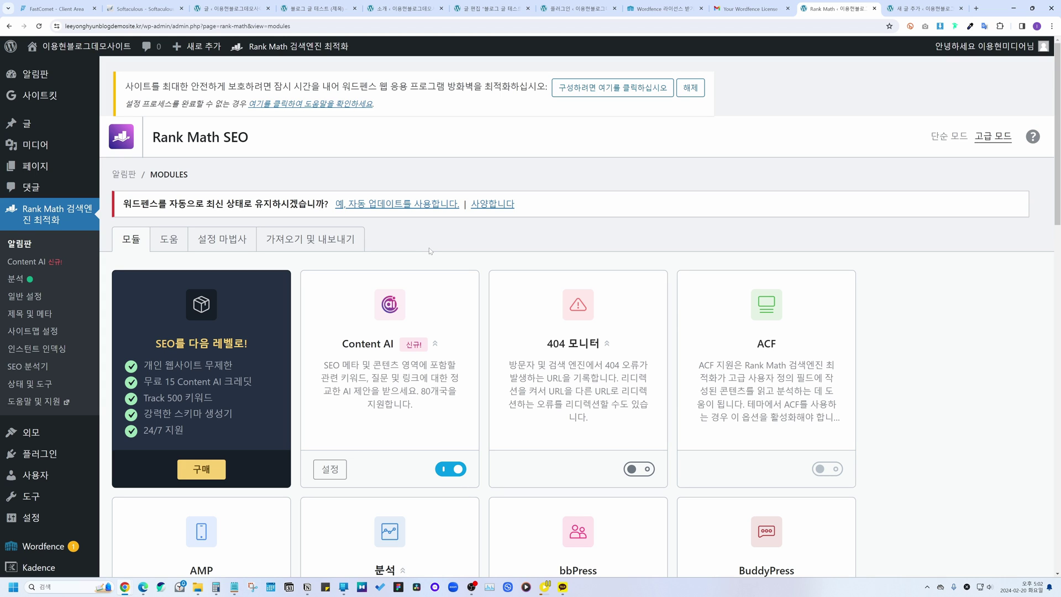
Step: Locate the sitemap_index.xml address in Rank Math's sitemap settings and open a new browser window
left_click(40, 331)
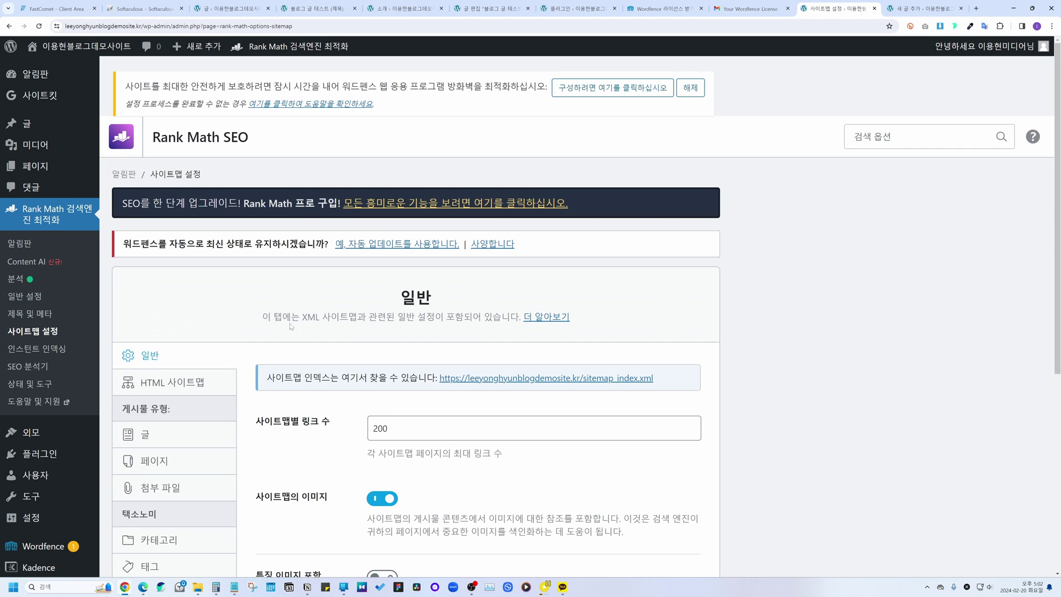
scroll(292, 327, "down", 3)
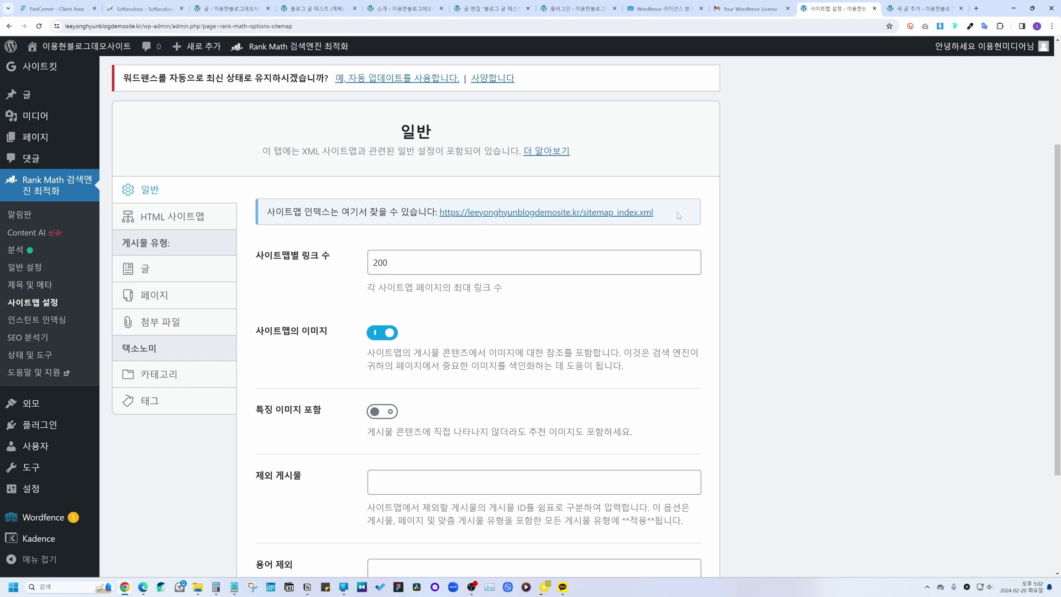
left_click_drag(668, 211, 443, 223)
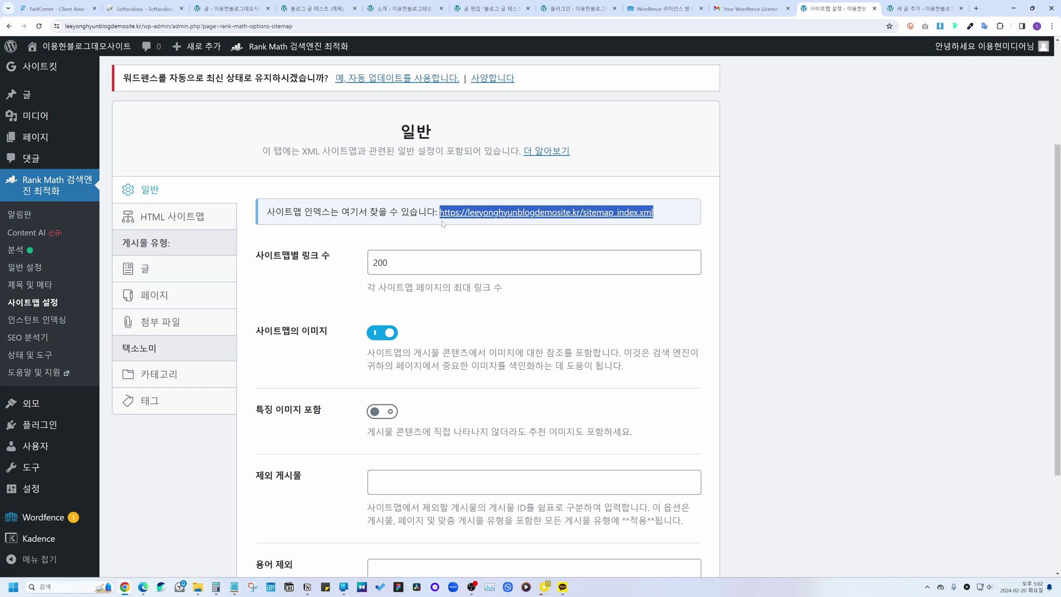
left_click(566, 189)
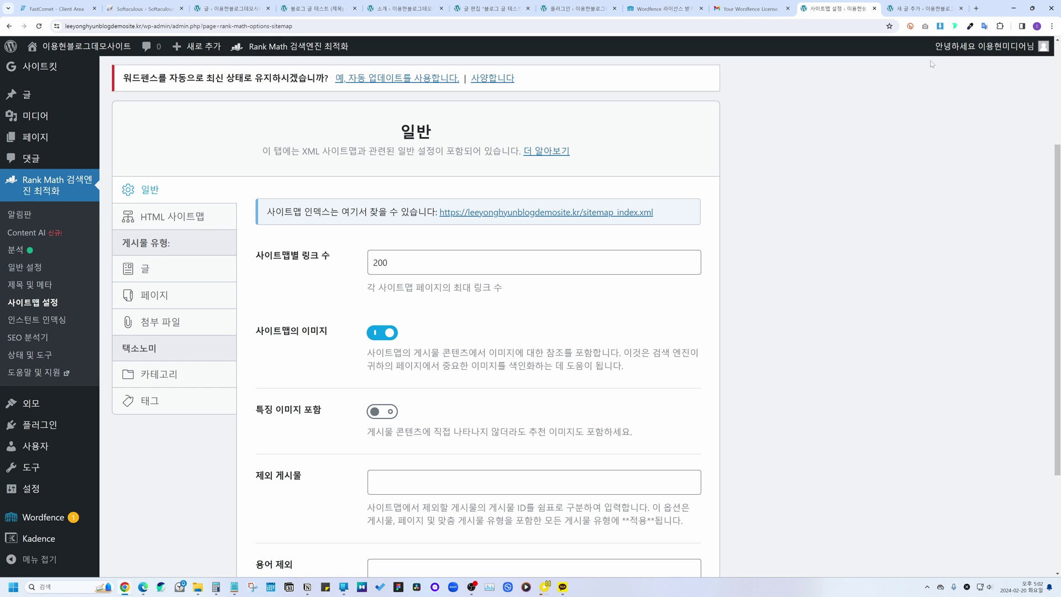
key("ctrl+n")
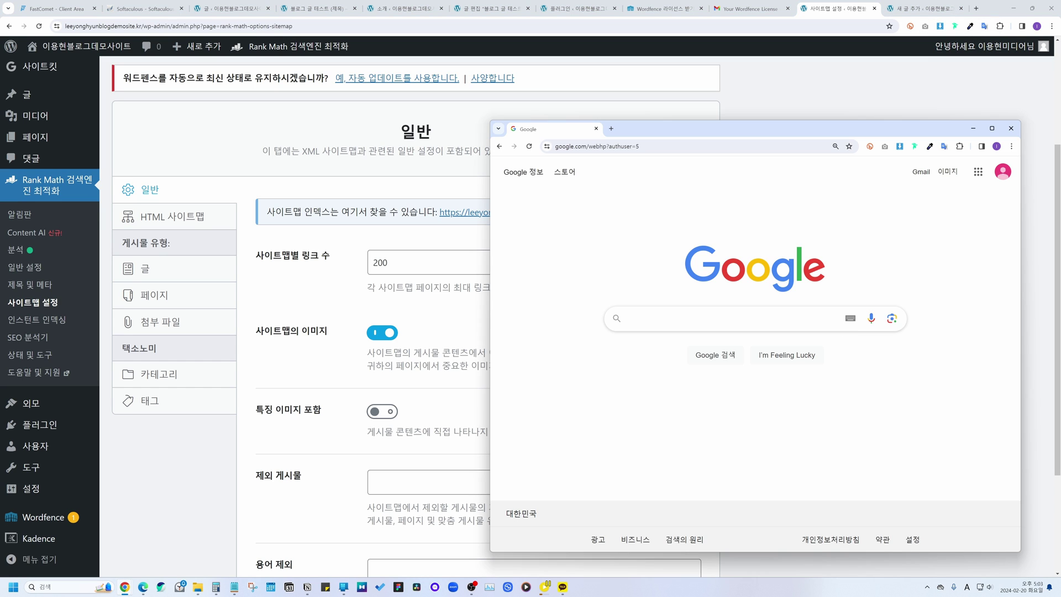
Step: Search for 구글 서치 콘솔 and bring up its Sitemaps report
left_click(765, 320)
type("구글 서치 콘솔")
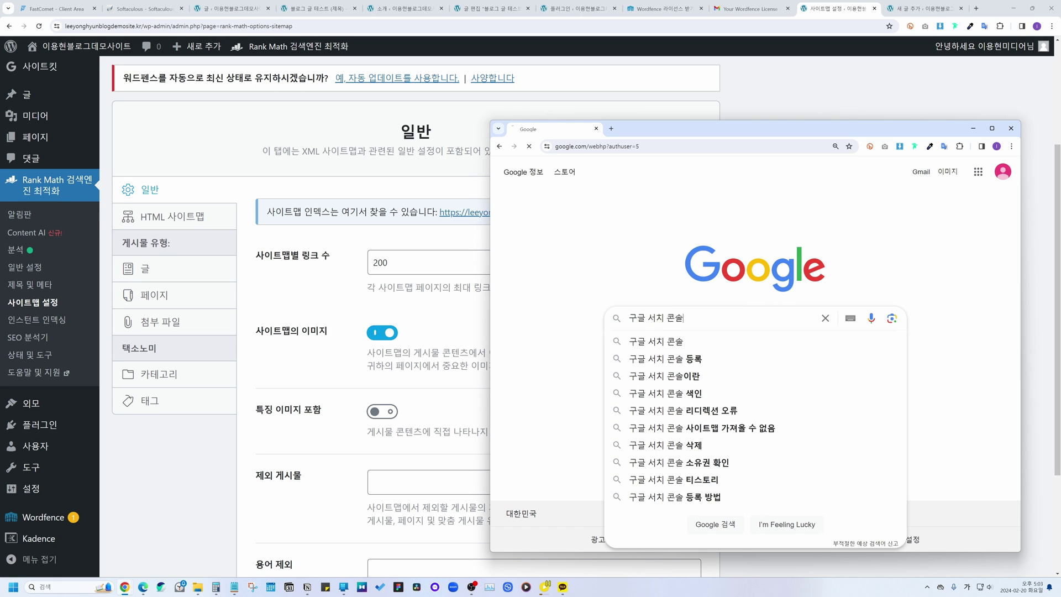
key("Return")
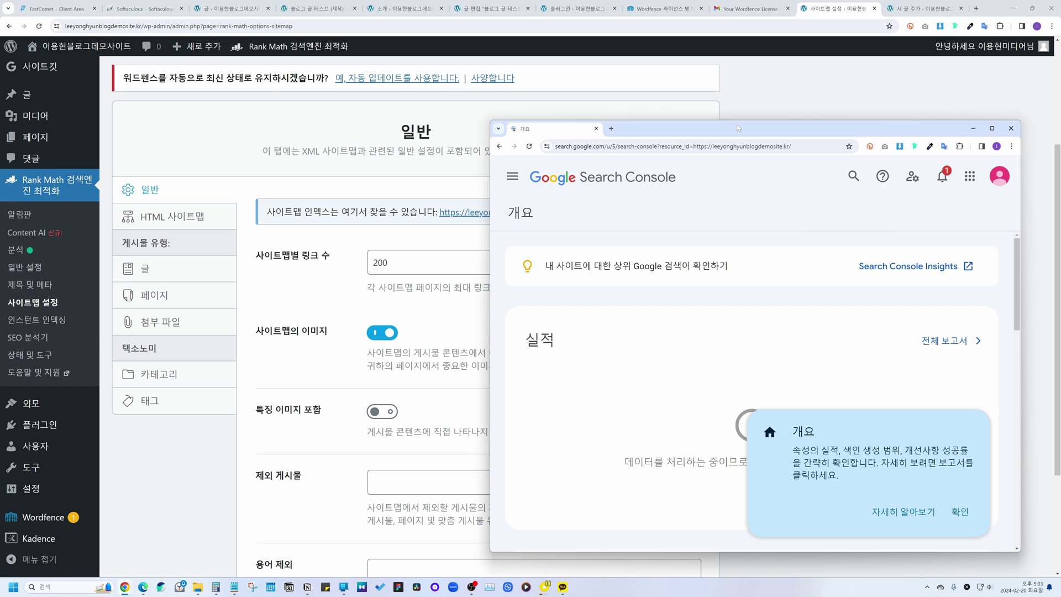
double_click(738, 129)
scroll(529, 179, "down", 2)
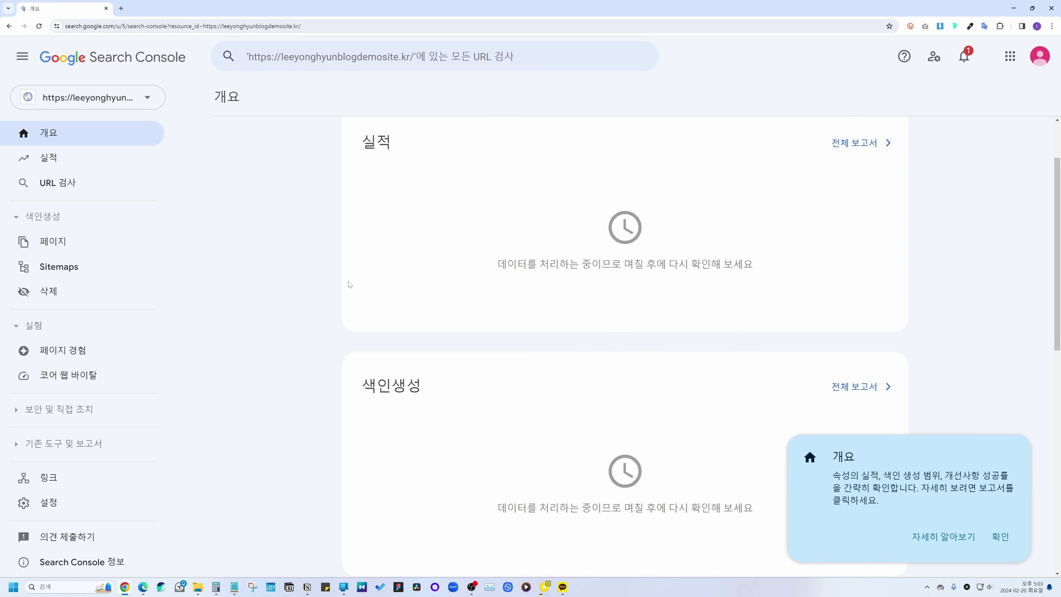
left_click(79, 267)
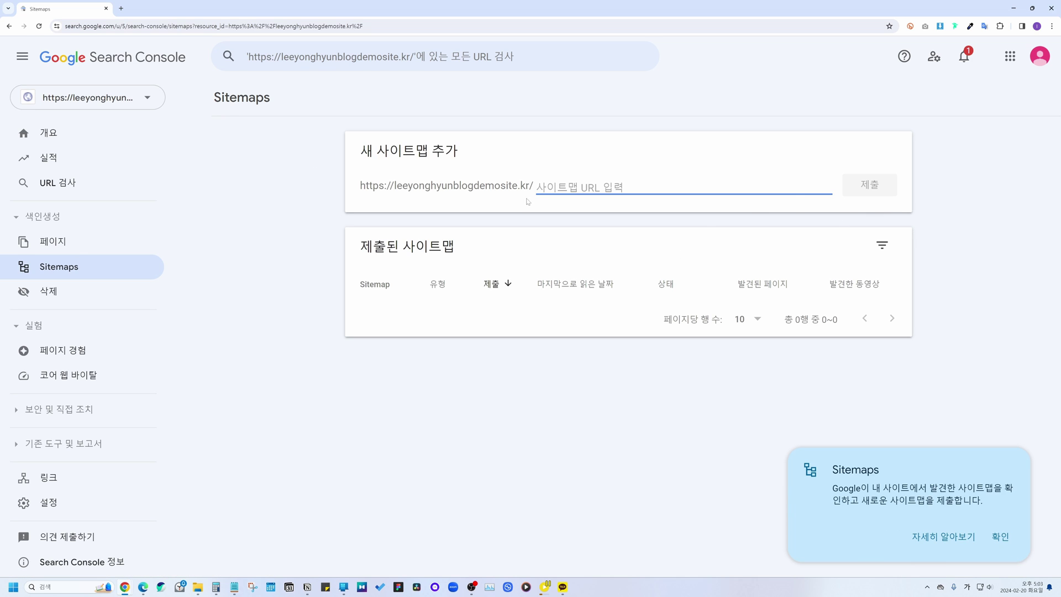
left_click(478, 359)
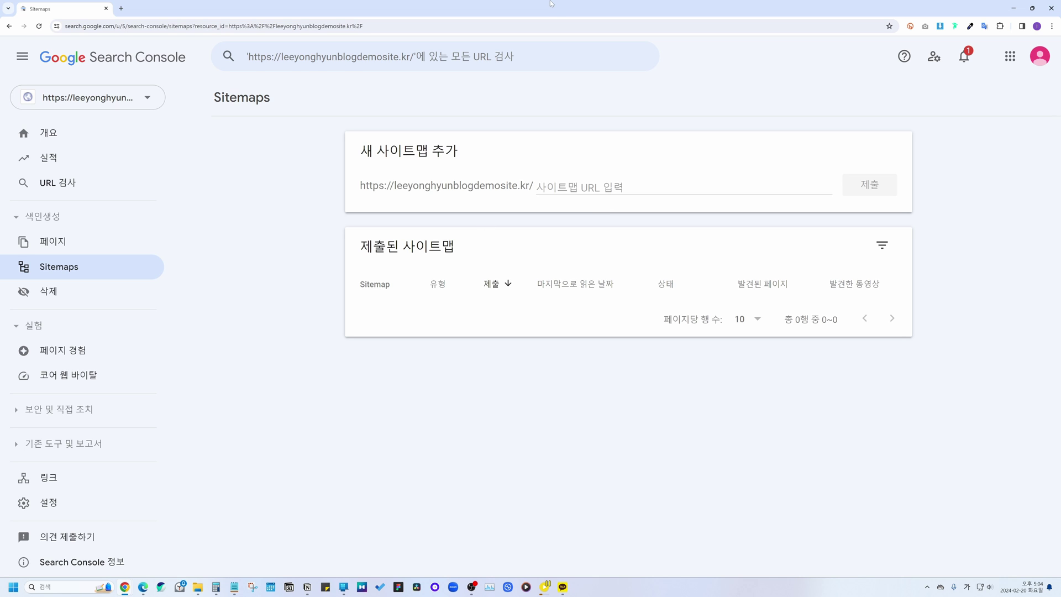
Step: Copy sitemap_index.xml from the notes and submit it as a new sitemap
key("alt+Tab")
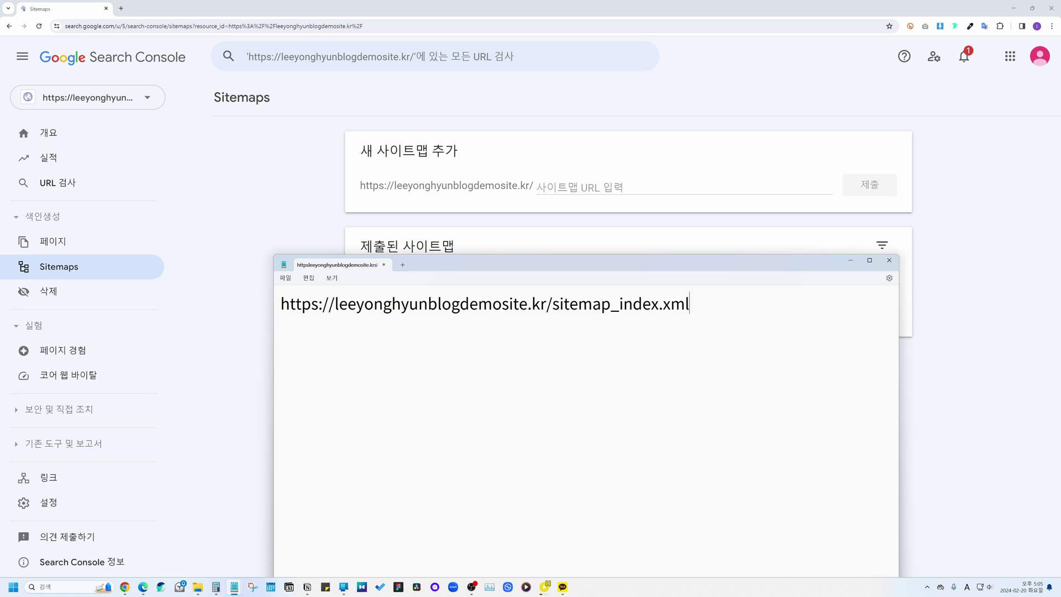
left_click_drag(690, 304, 282, 304)
left_click(592, 337)
left_click(554, 304)
left_click_drag(554, 304, 702, 310)
key("ctrl+c")
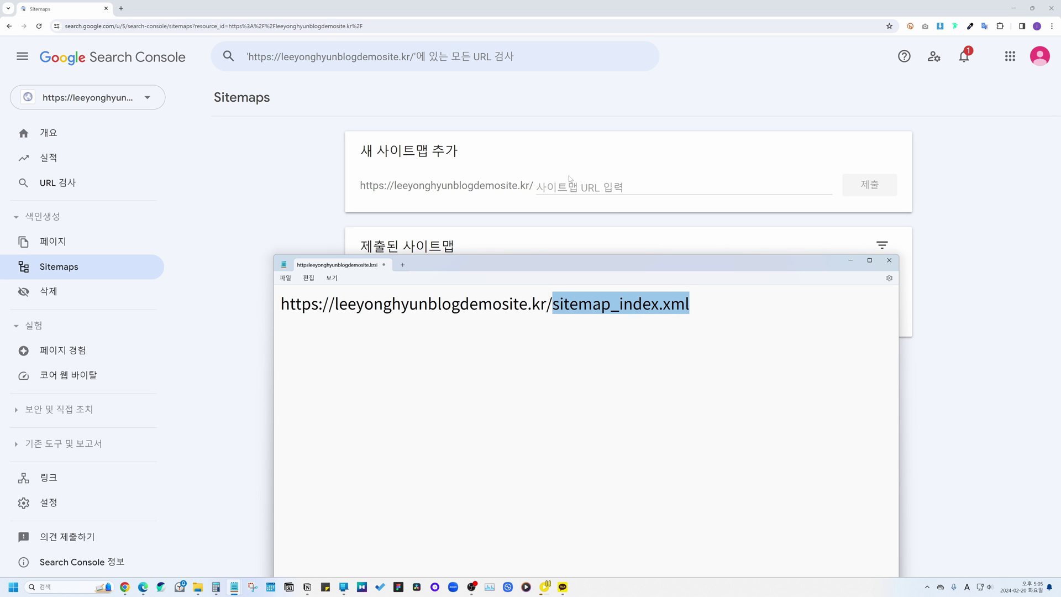
key("alt+Tab")
key("ctrl+v")
left_click(845, 195)
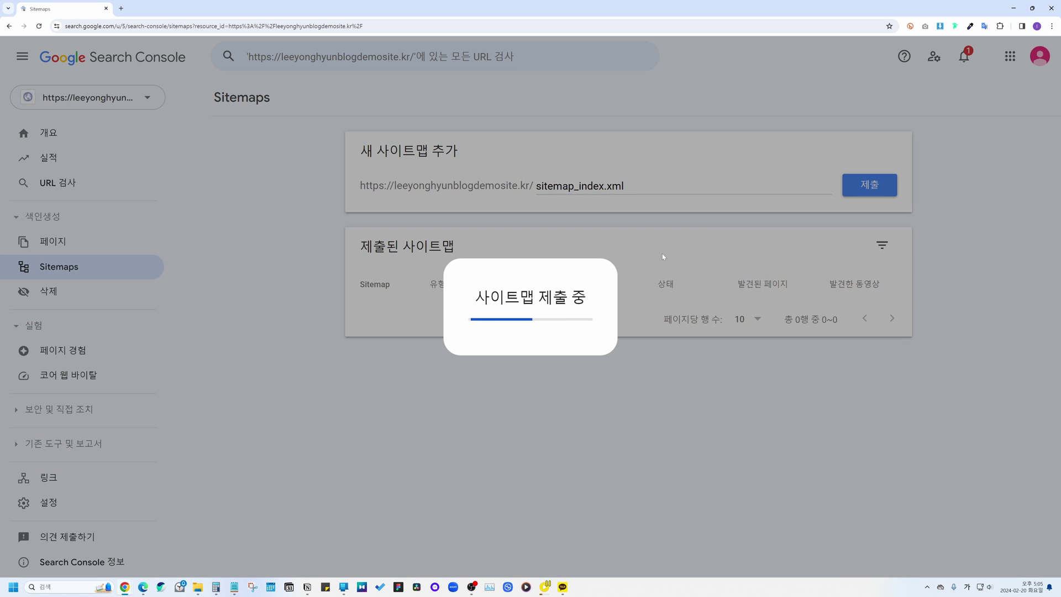
left_click(671, 352)
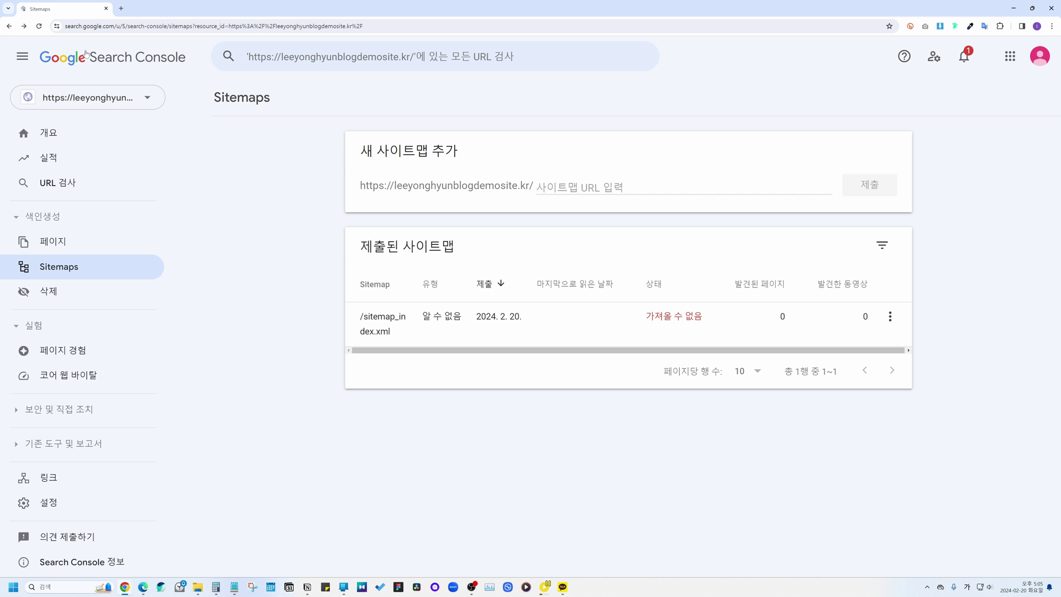
Step: Submit feed as a second sitemap and refresh to see it read as RSS with 성공
key("F5")
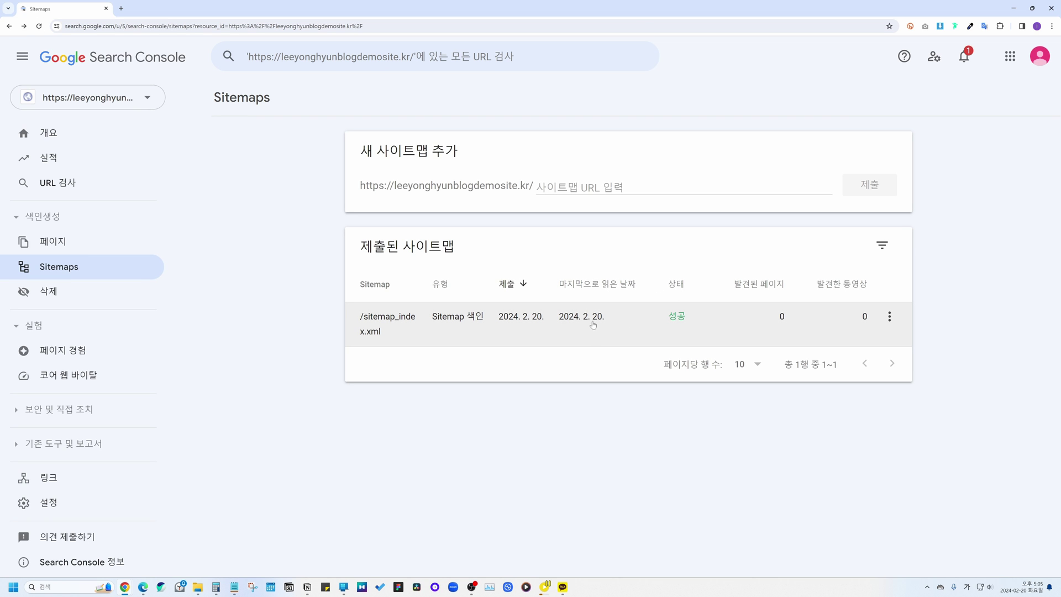
left_click(635, 186)
type("ㄹ")
key("BackSpace")
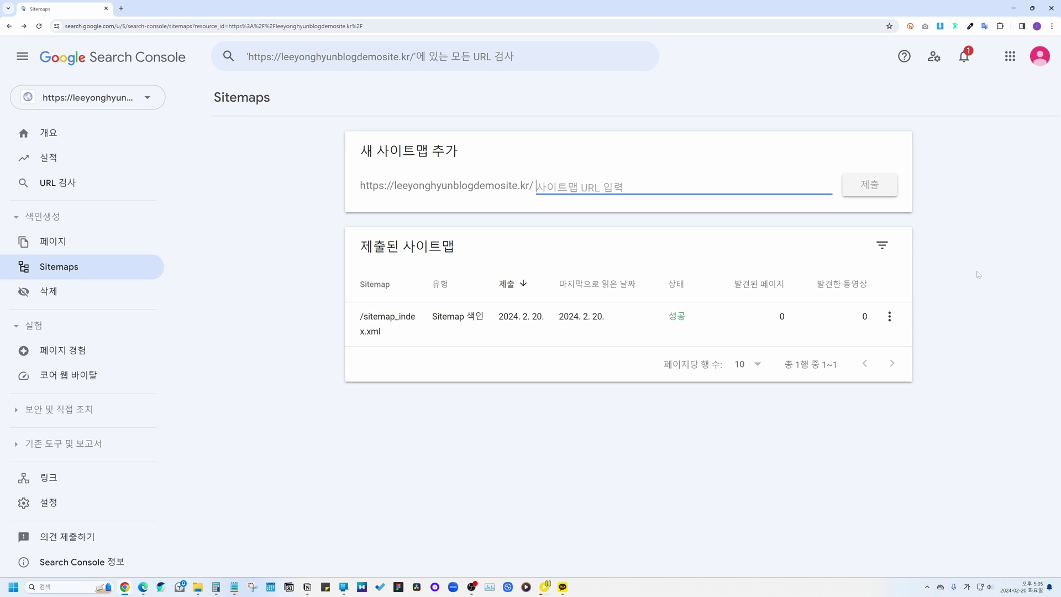
key("Hangul")
type("feed")
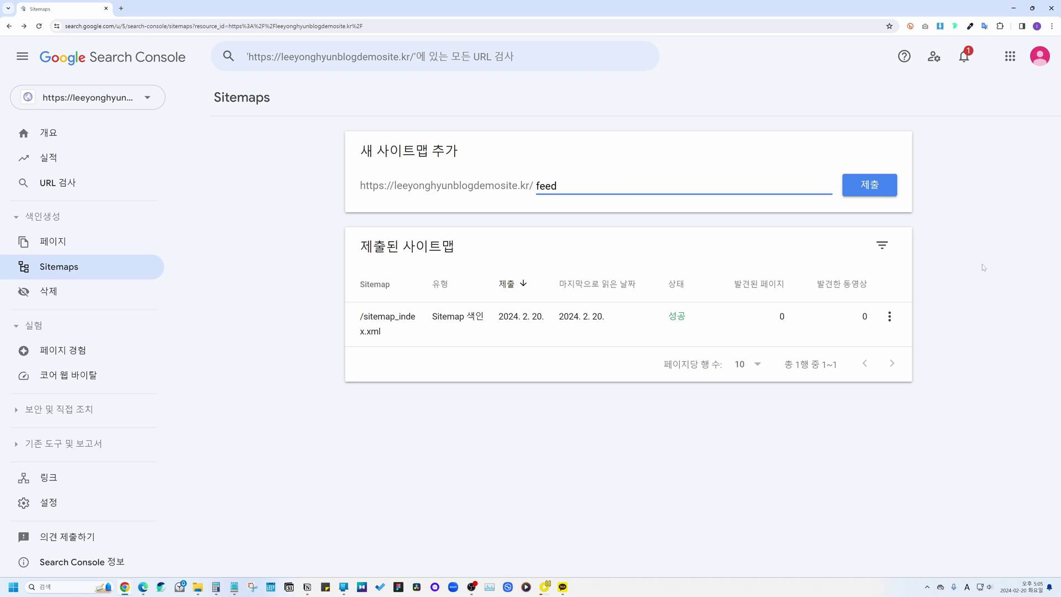
left_click(891, 192)
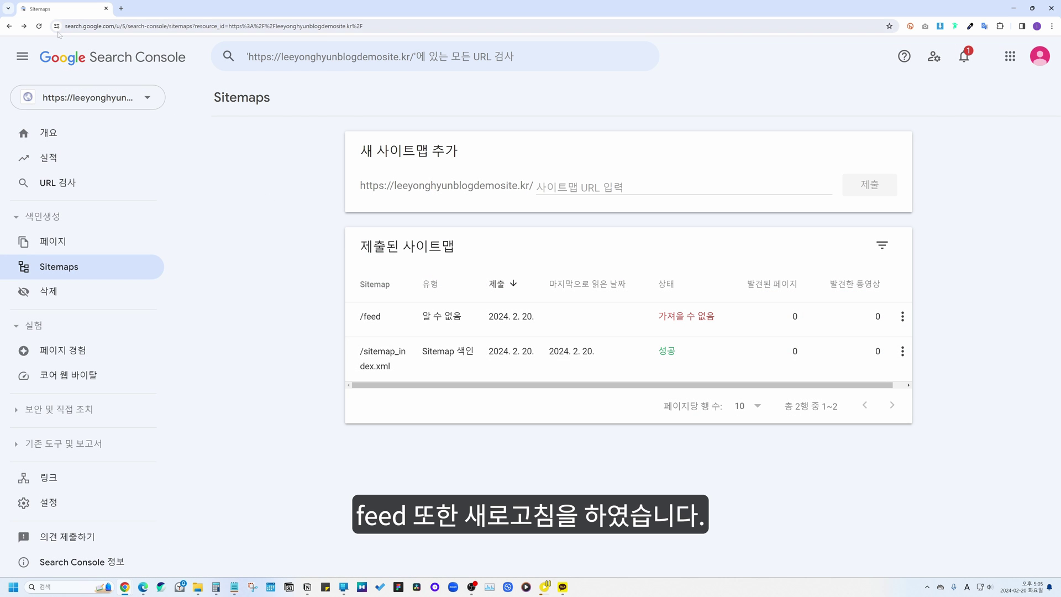
left_click(39, 26)
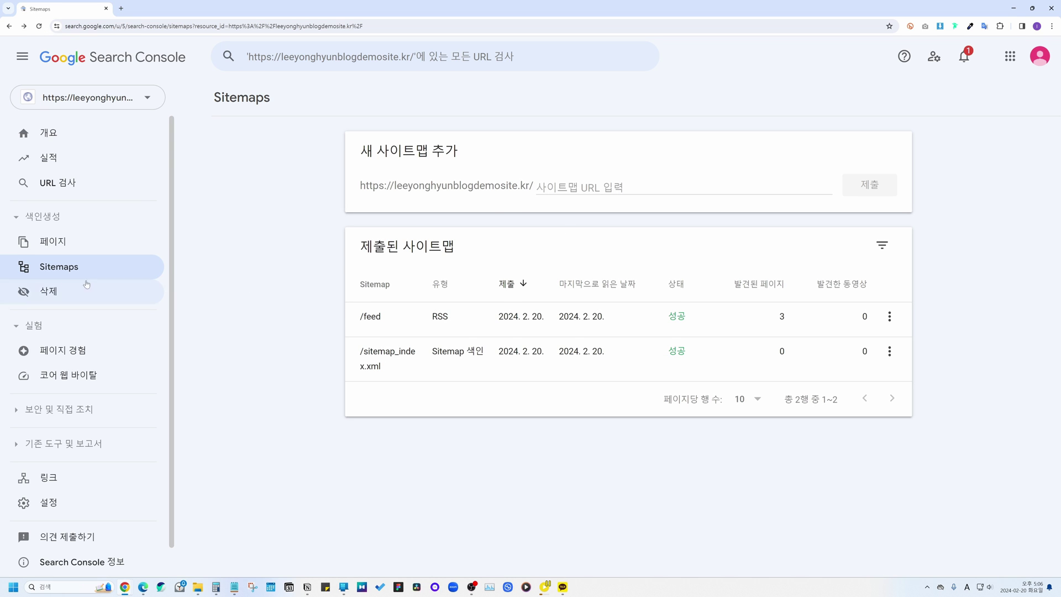
left_click(49, 184)
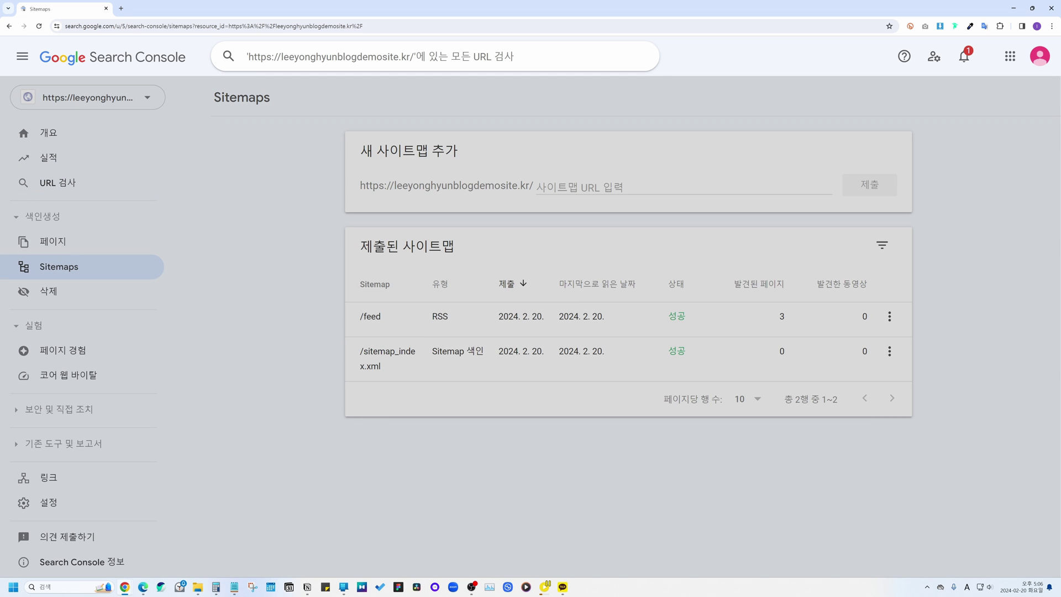
Step: Inspect the site's home page URL and request its indexing in Google
type("https://leeyonghyunblogdemosite.kr/")
key("Return")
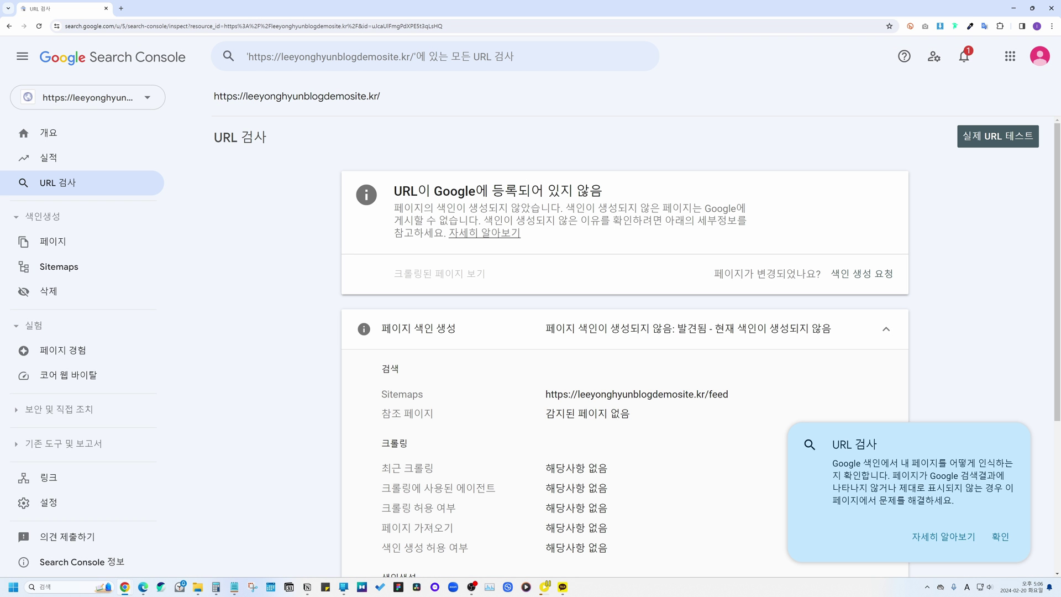
left_click_drag(394, 191, 599, 173)
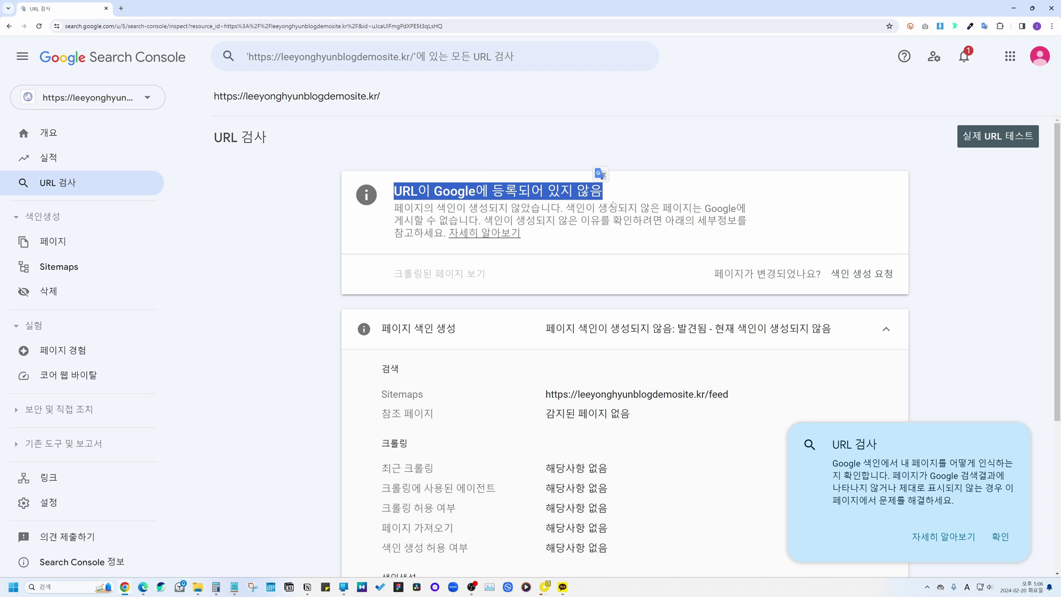
left_click(600, 173)
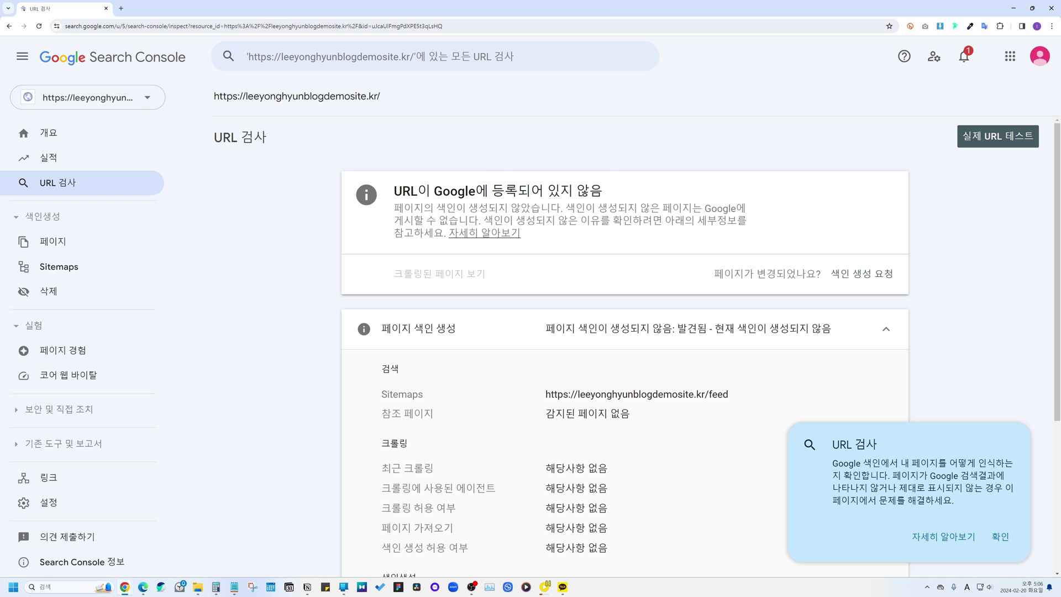
left_click(880, 274)
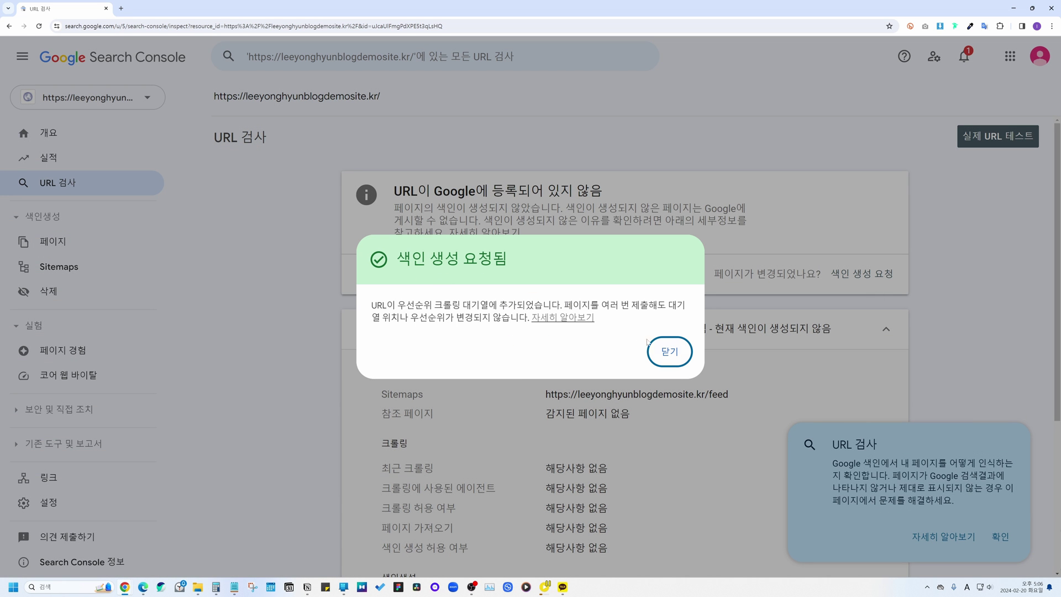
left_click(663, 350)
scroll(716, 355, "down", 4)
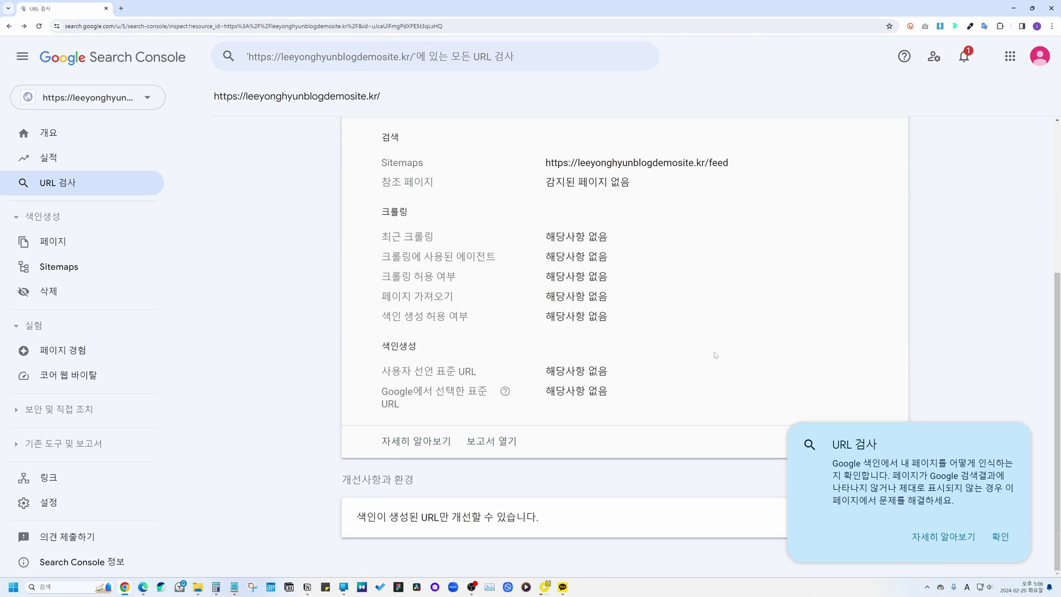
scroll(320, 304, "up", 3)
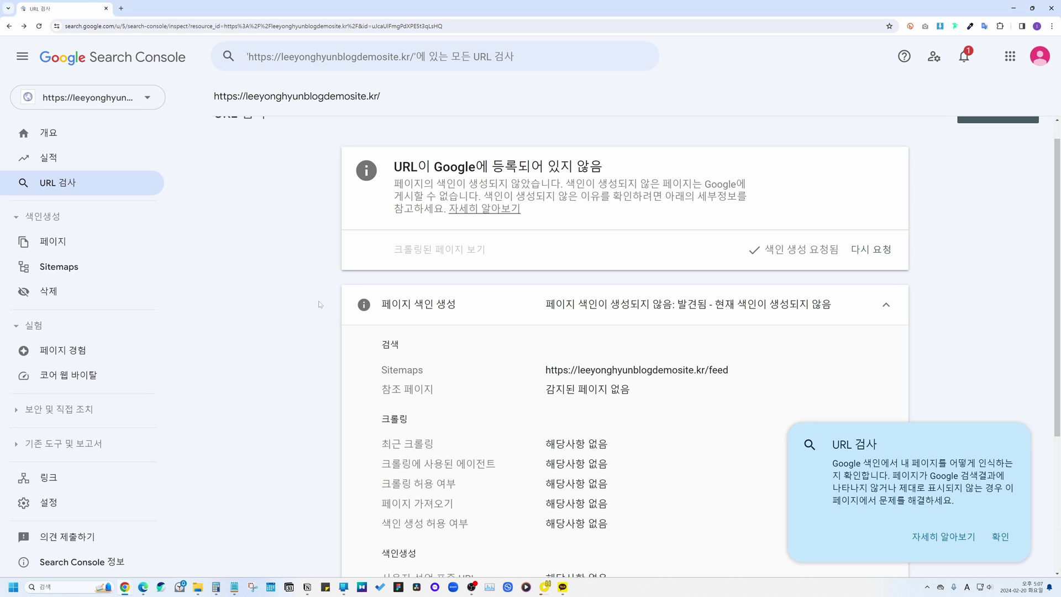
Step: Close Search Console, hide WordPress, and put the cursor in Naver's search box
left_click(105, 8)
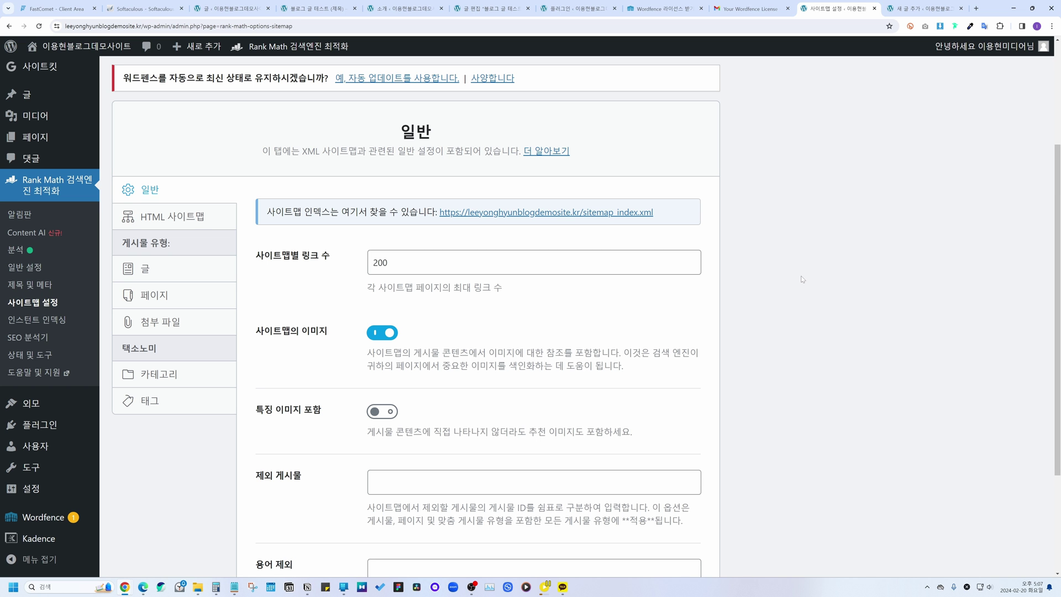
left_click(1051, 9)
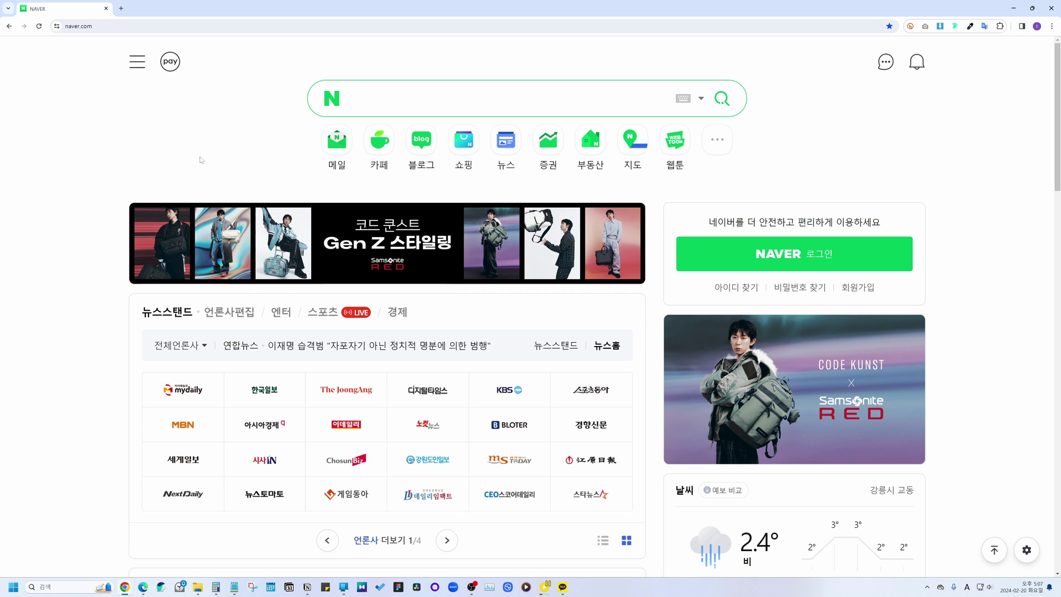
left_click(420, 98)
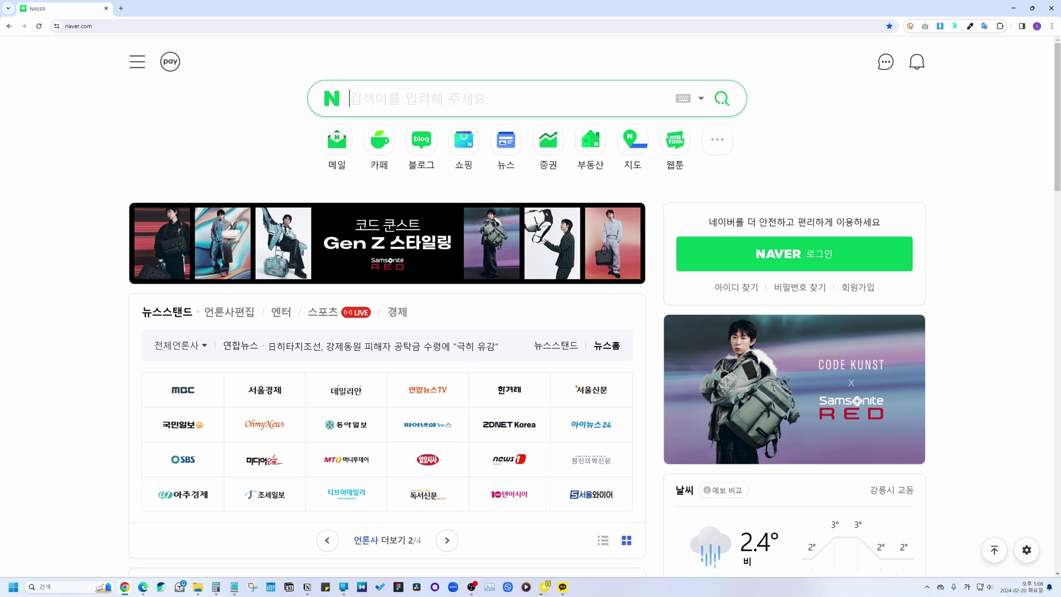
Step: Find Naver Search Advisor via 웹마스터 도구, log in, and register the blog's address
type("웹마스터 도구")
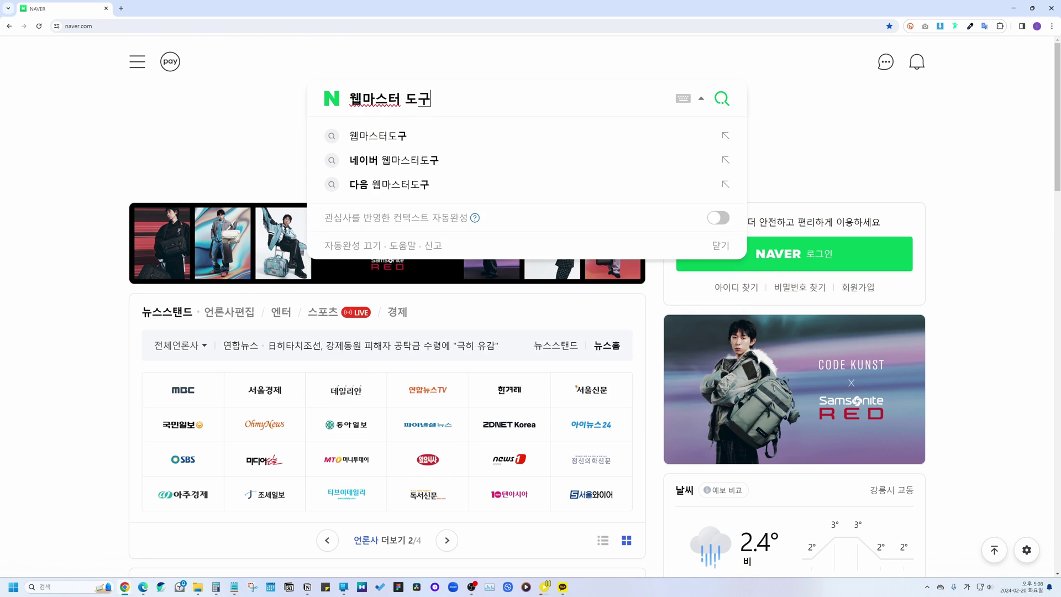
key("Return")
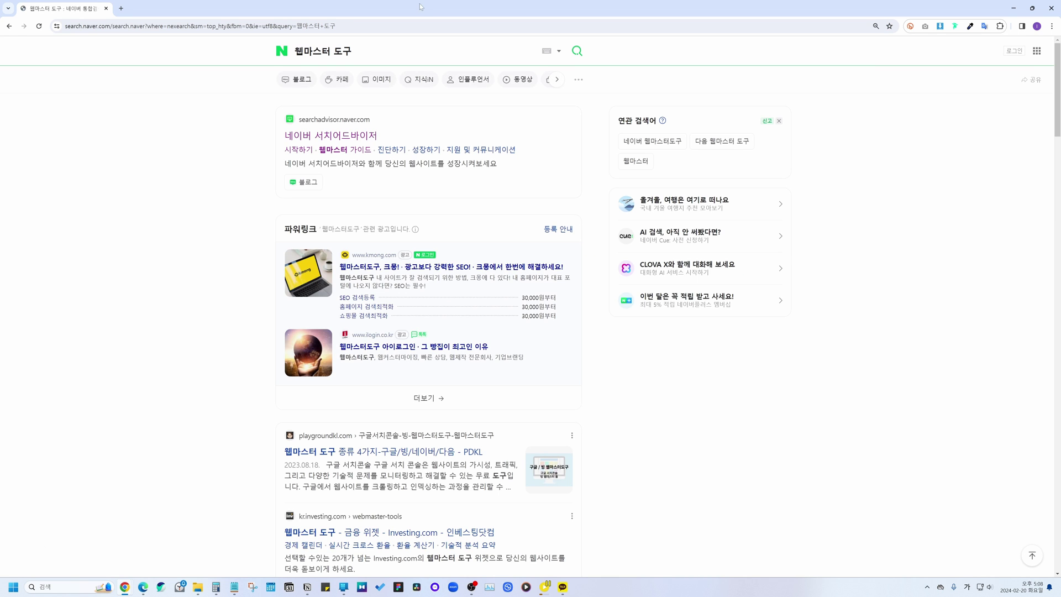
left_click(369, 135)
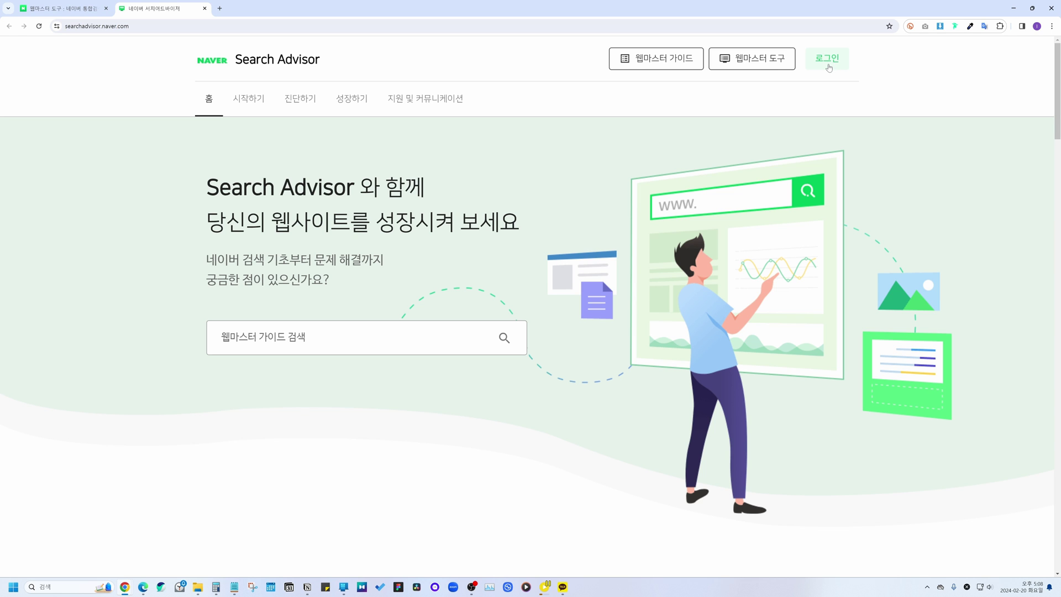
left_click(829, 68)
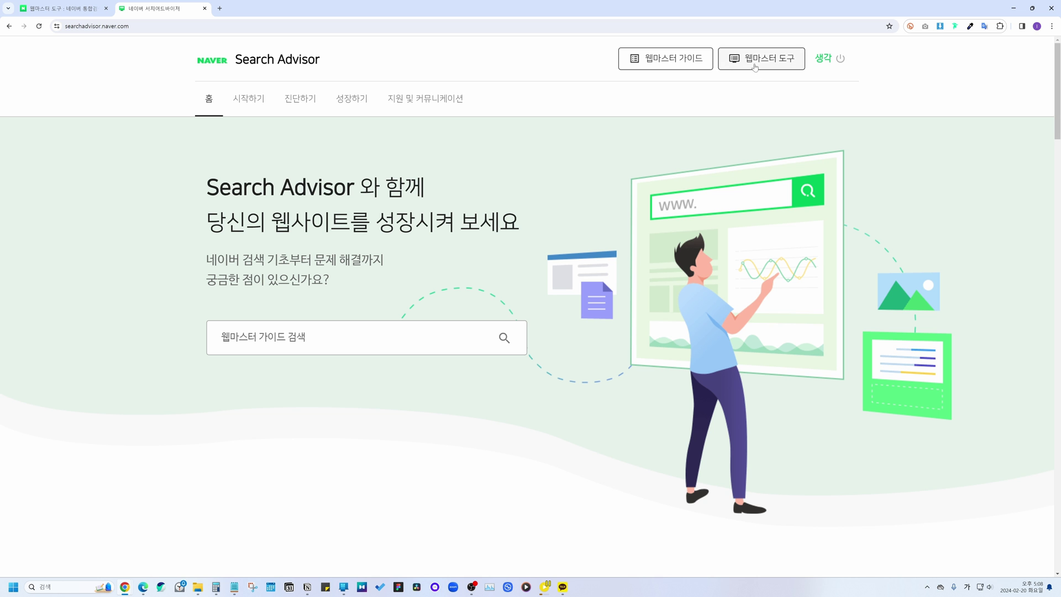
left_click(755, 65)
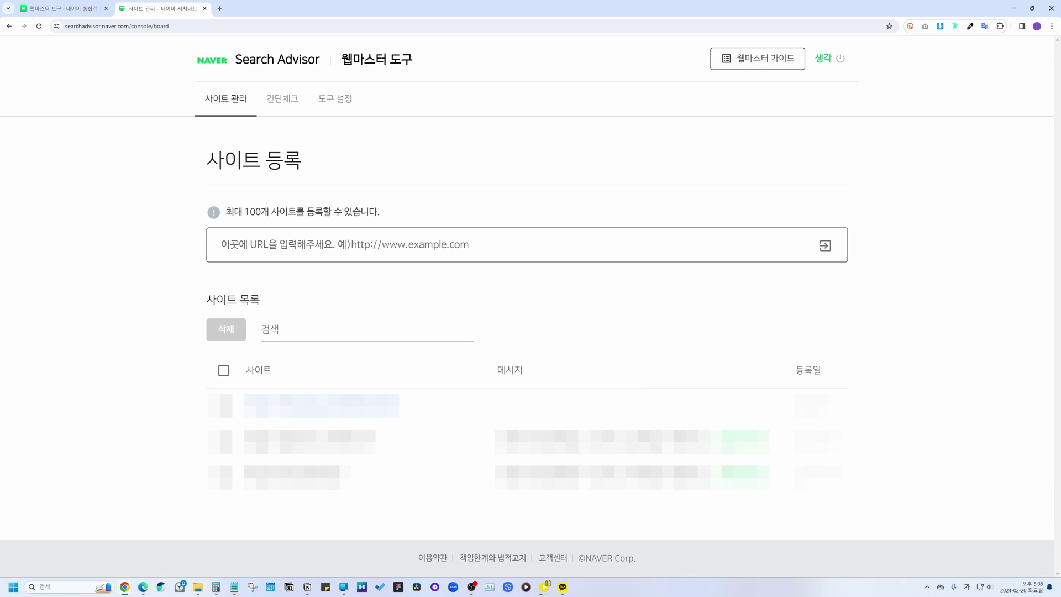
type("https://leeyonghyunblogdemosite.kr")
key("Return")
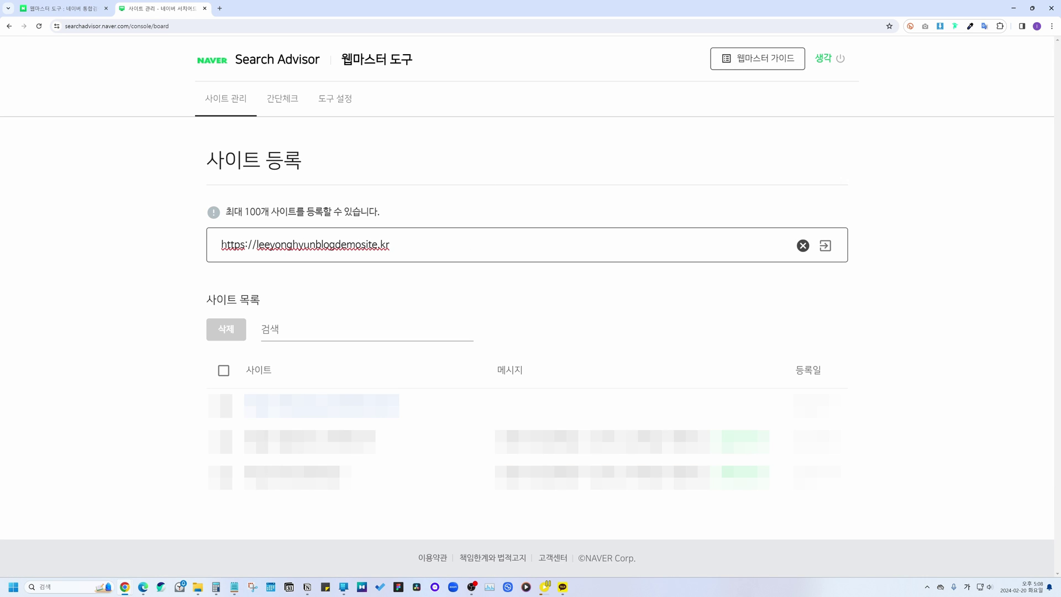
Step: Choose HTML tag ownership verification and grab the verification meta tag
left_click_drag(206, 160, 347, 164)
left_click(412, 173)
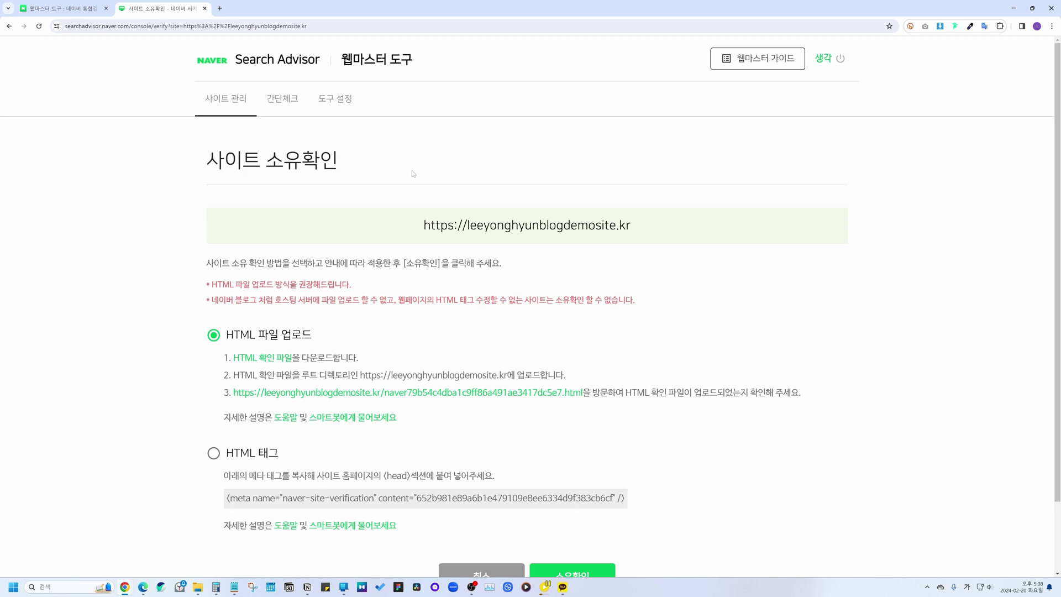
scroll(412, 173, "down", 2)
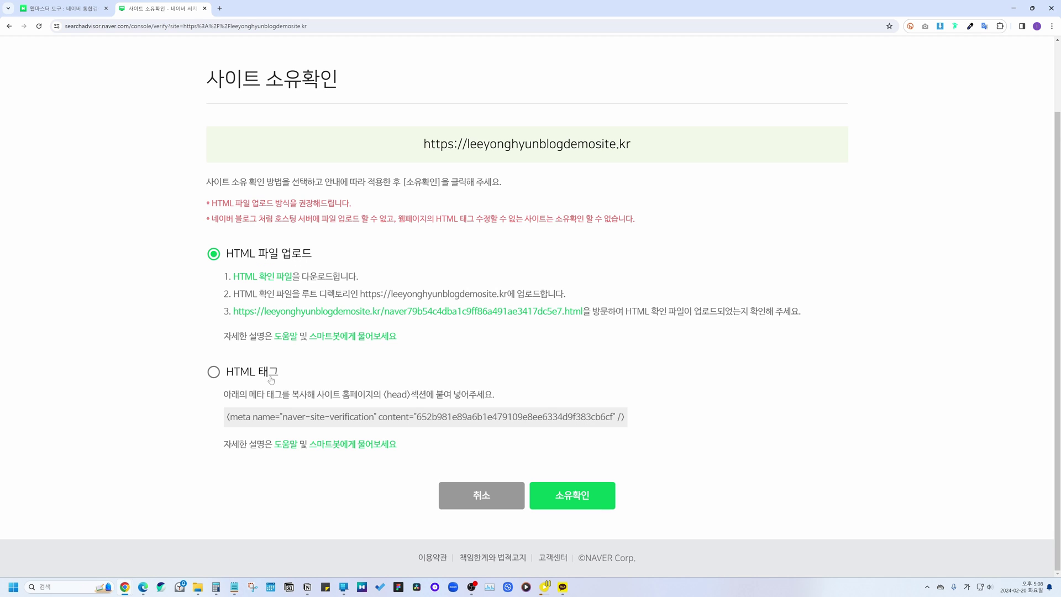
left_click(213, 371)
left_click_drag(227, 417, 624, 418)
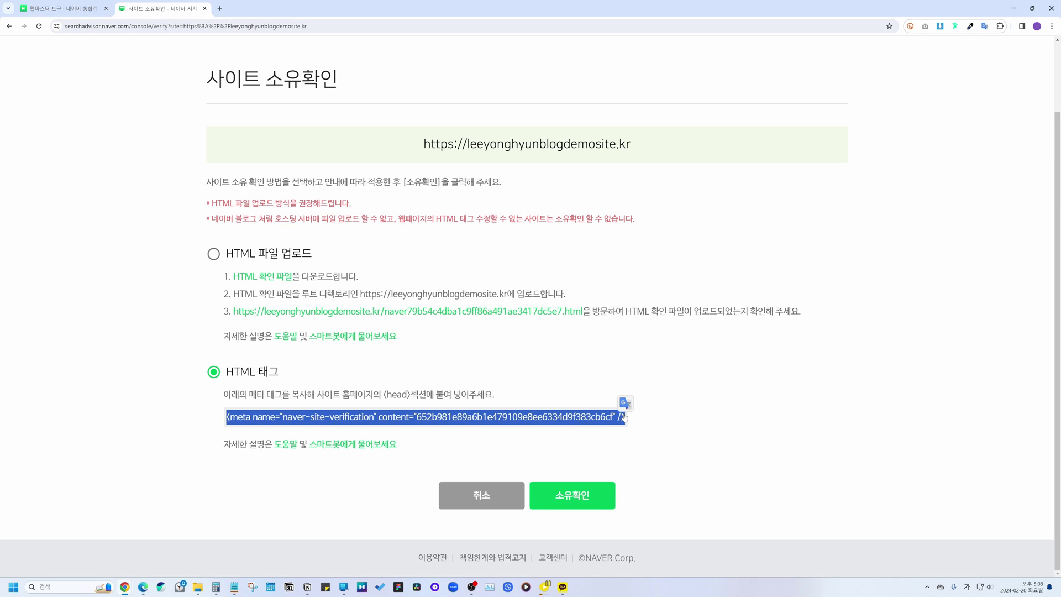
left_click(625, 419)
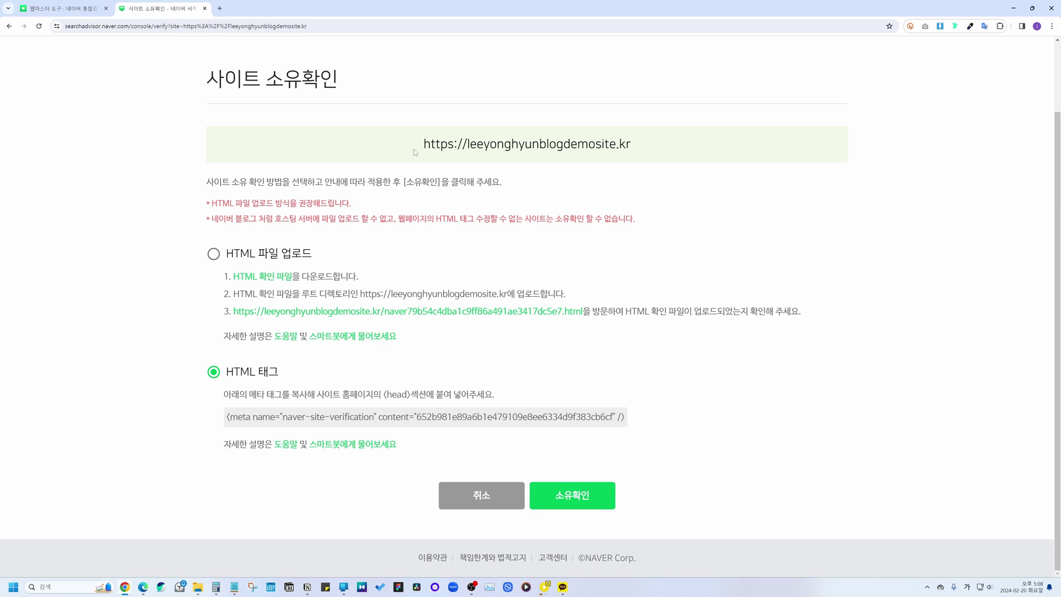
left_click(1014, 7)
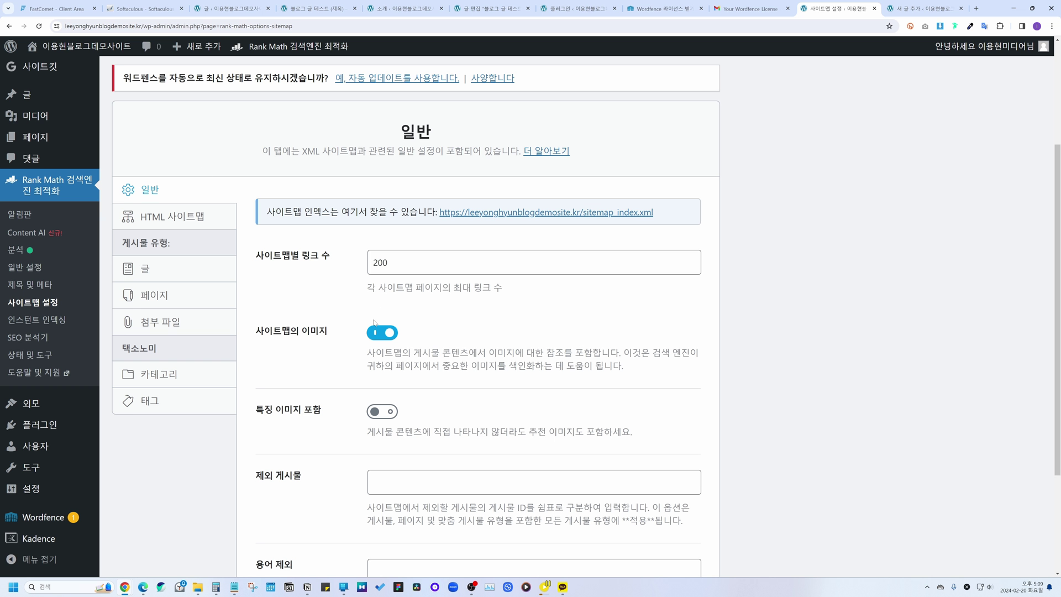
Step: Open the Kadence theme's header.php in the Theme File Editor
scroll(222, 375, "down", 1)
mouse_move(31, 403)
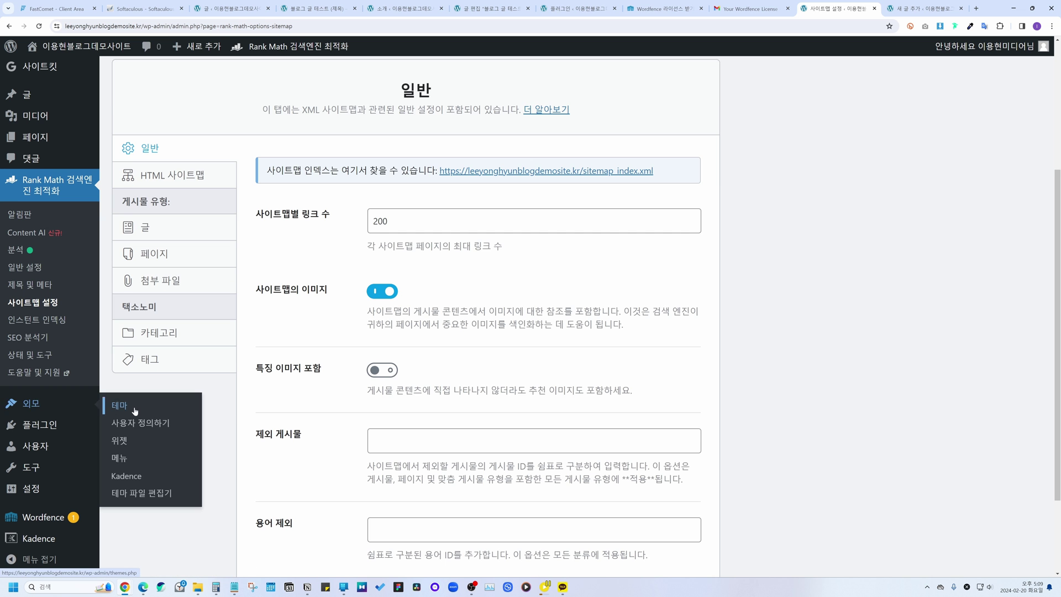
scroll(168, 498, "down", 1)
left_click(149, 498)
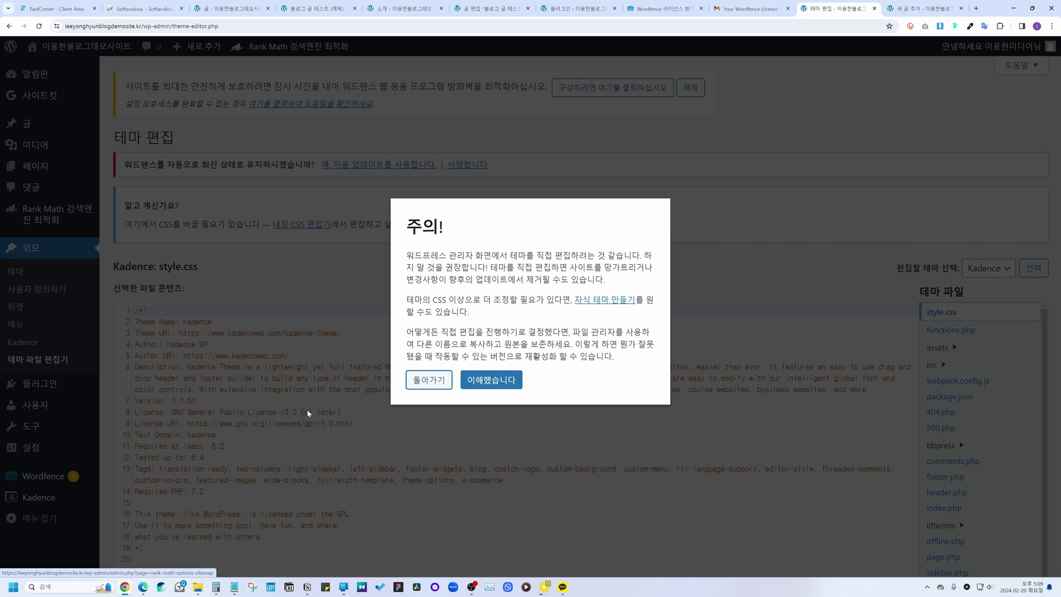
left_click(491, 380)
scroll(589, 243, "down", 1)
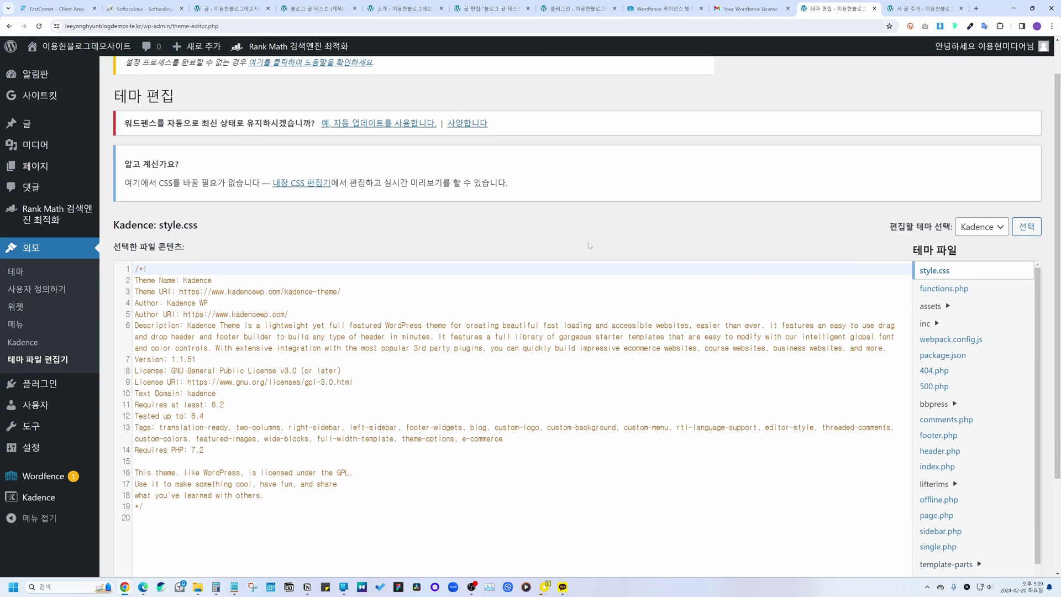
scroll(588, 245, "down", 1)
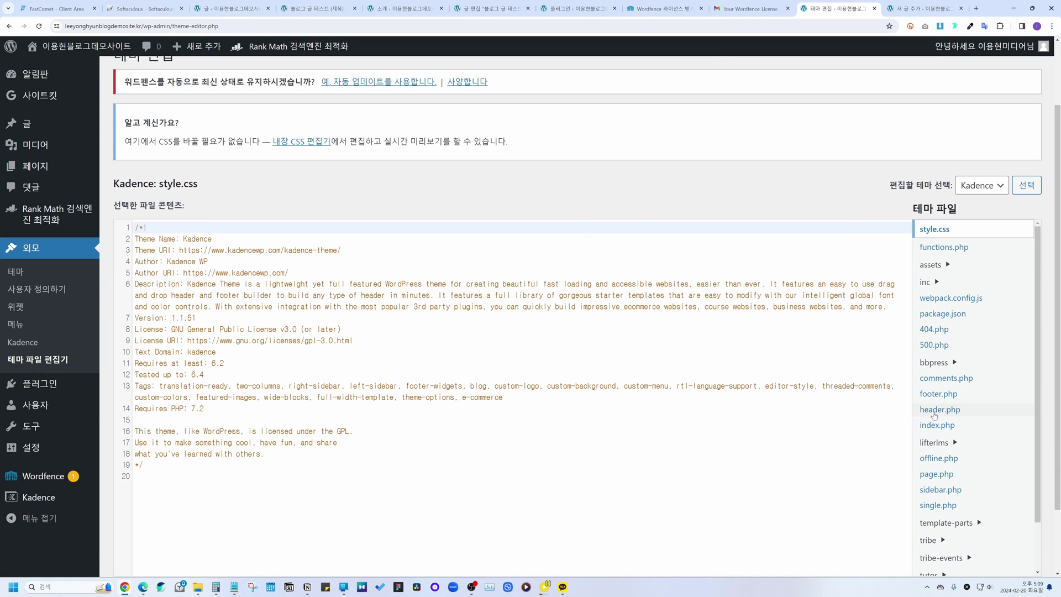
left_click(937, 411)
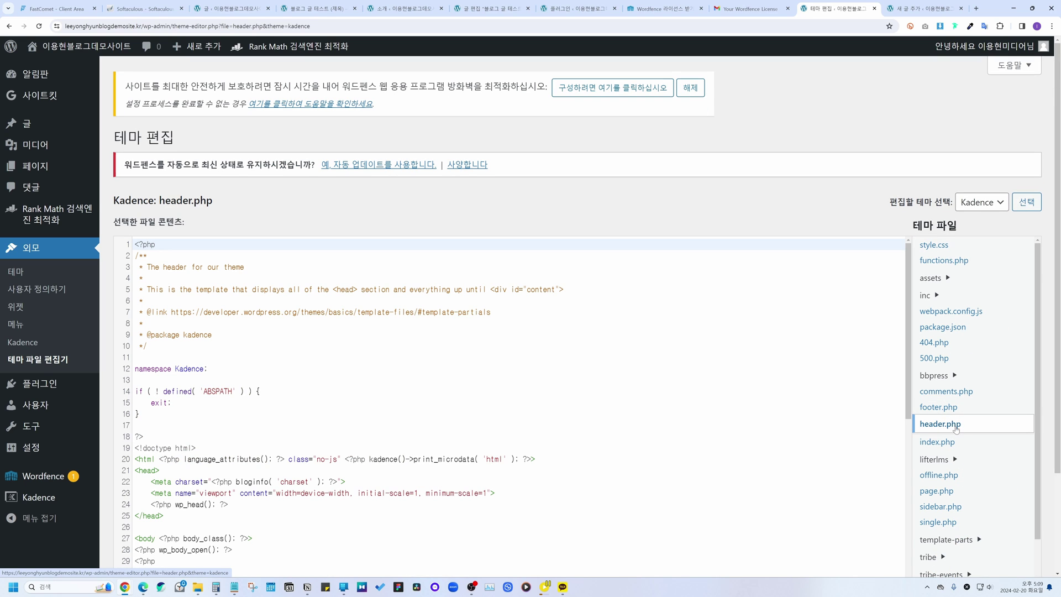
Step: Insert the naver-site-verification meta tag on a new line after <head> and save header.php
left_click(193, 471)
scroll(194, 398, "down", 3)
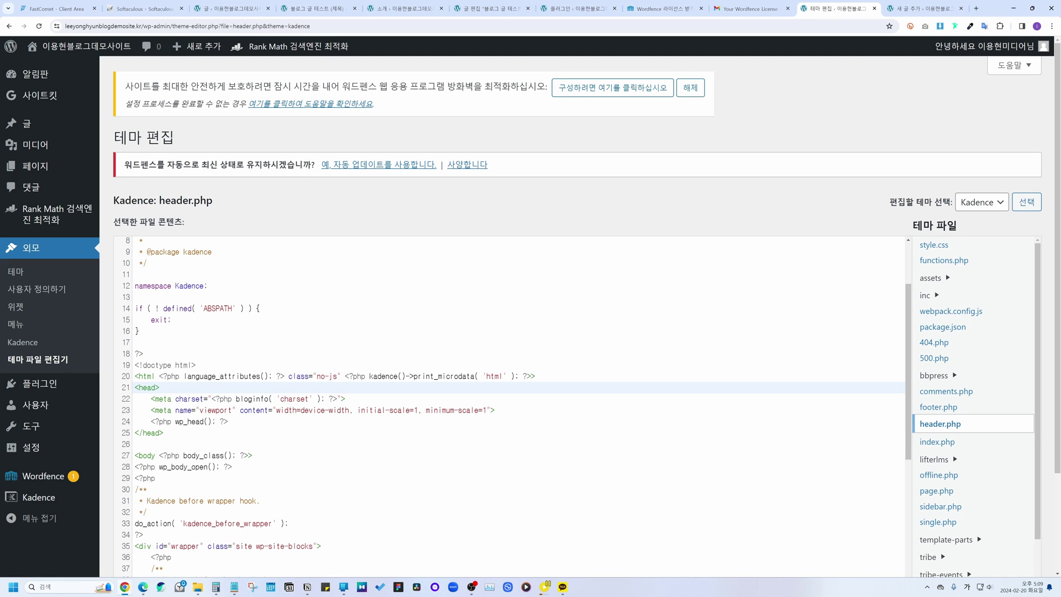
left_click_drag(160, 388, 135, 389)
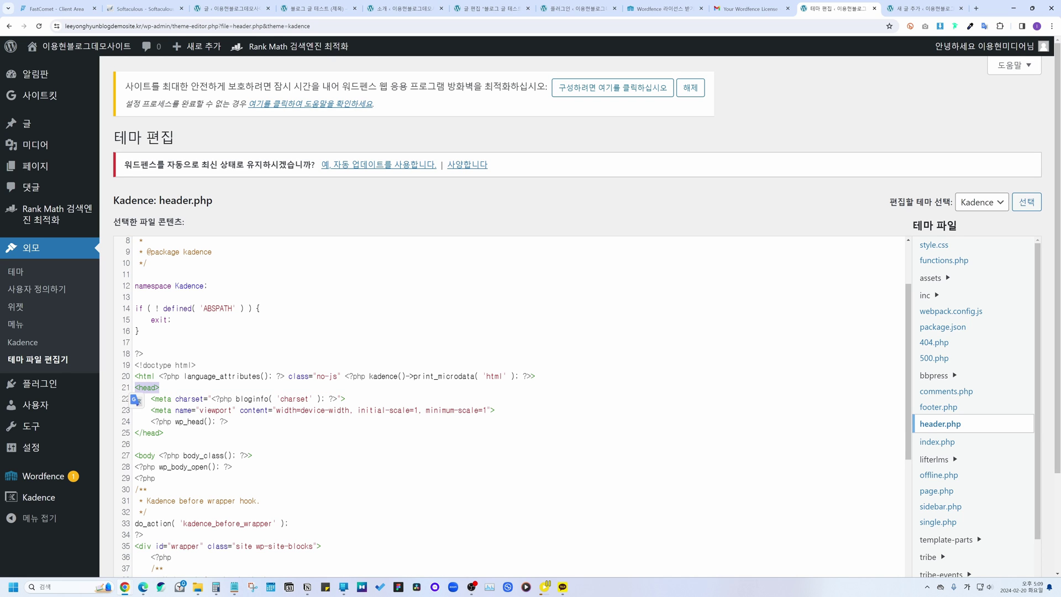
left_click(159, 388)
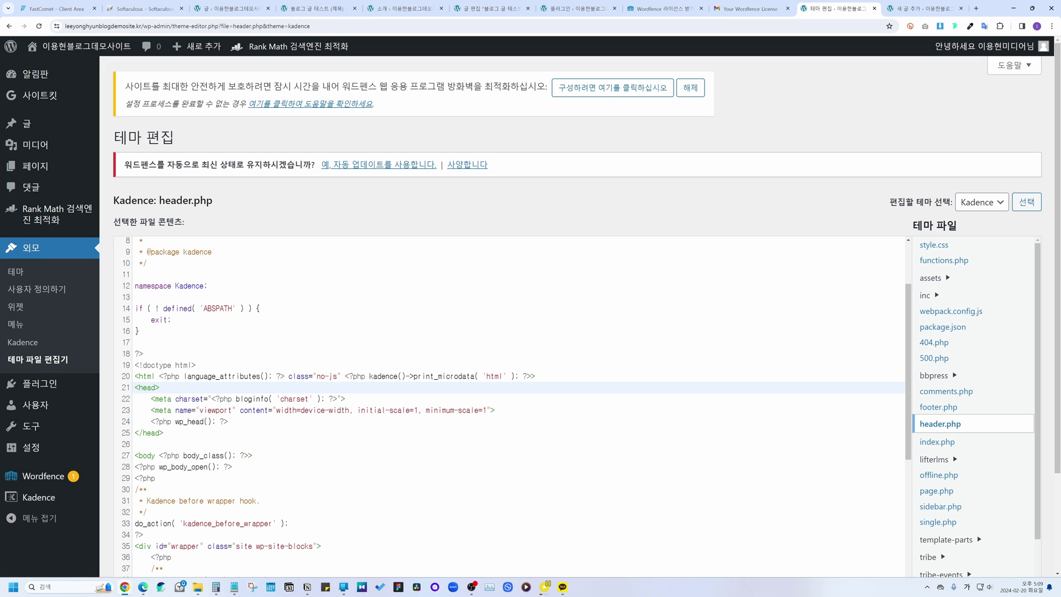
key("Return")
type("<meta name=\"naver-site-verification\" content=\"652b981e89a6b1e479109e8ee6334d9f383cb6cf\" />")
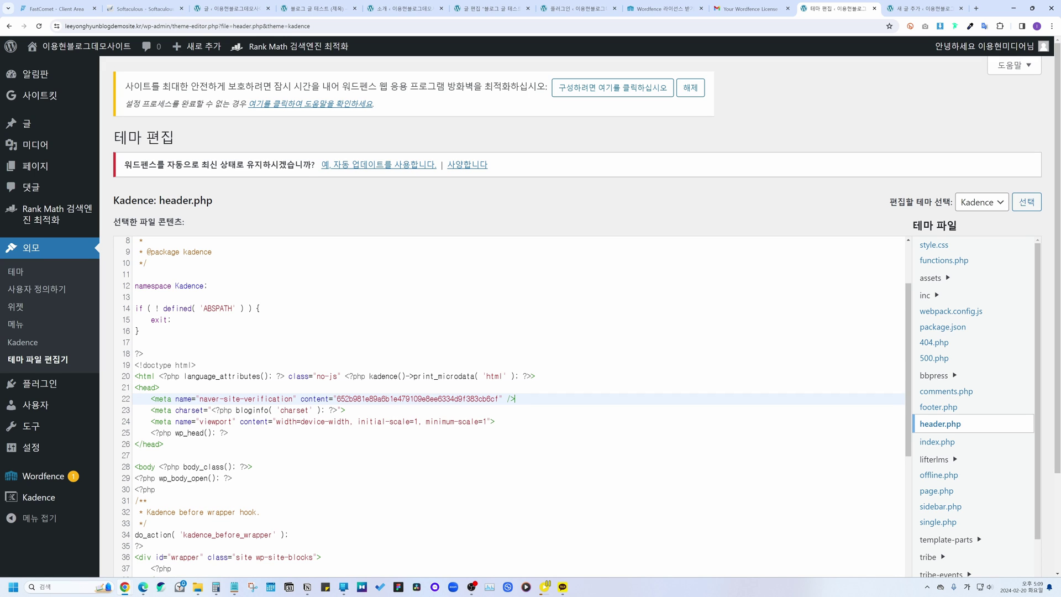
scroll(149, 516, "down", 3)
left_click(148, 514)
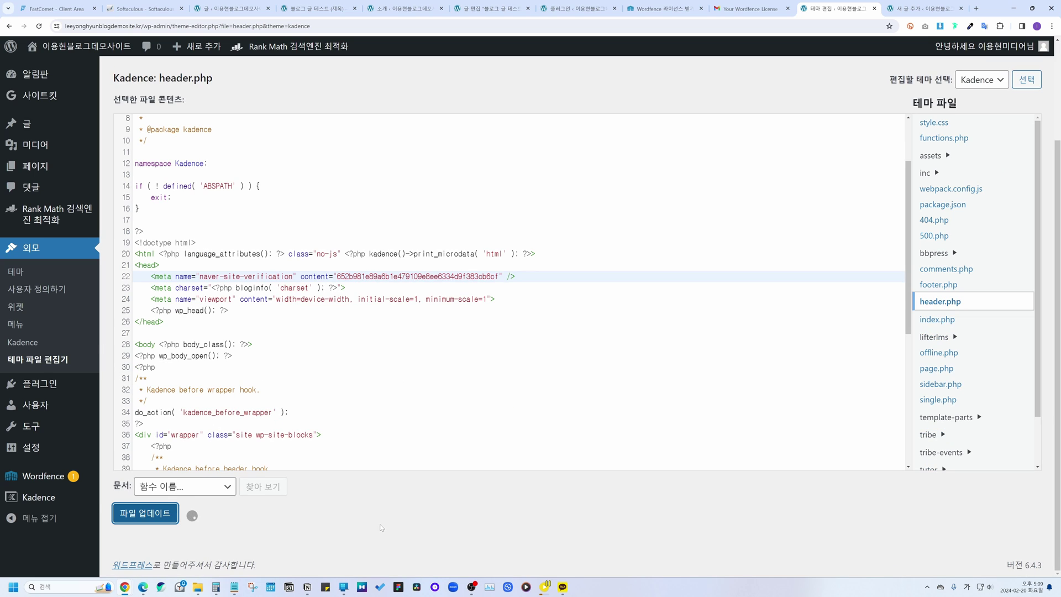
left_click_drag(124, 517, 307, 520)
left_click(307, 520)
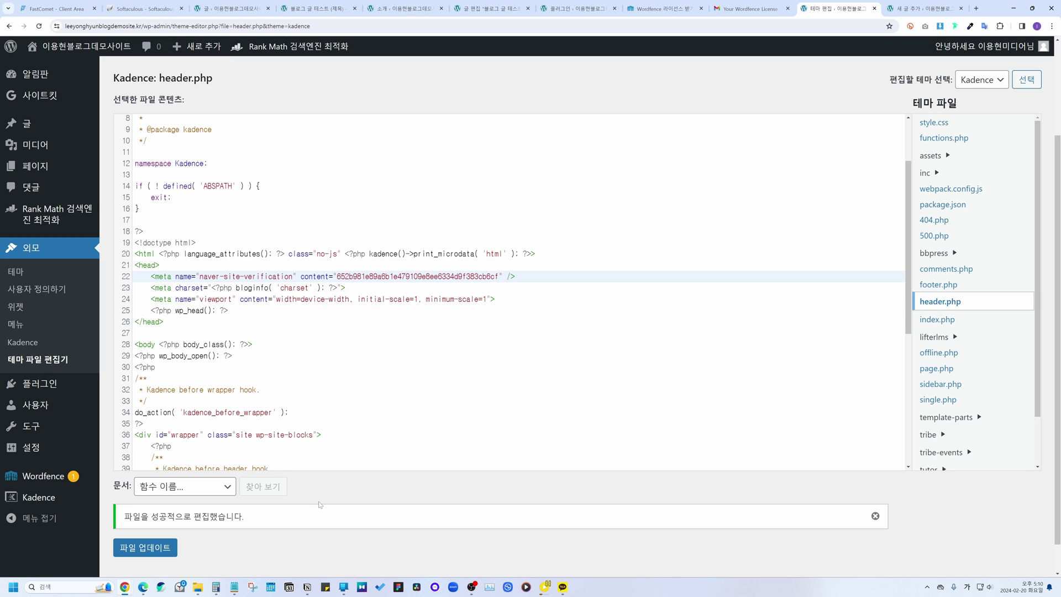
key("alt+Tab")
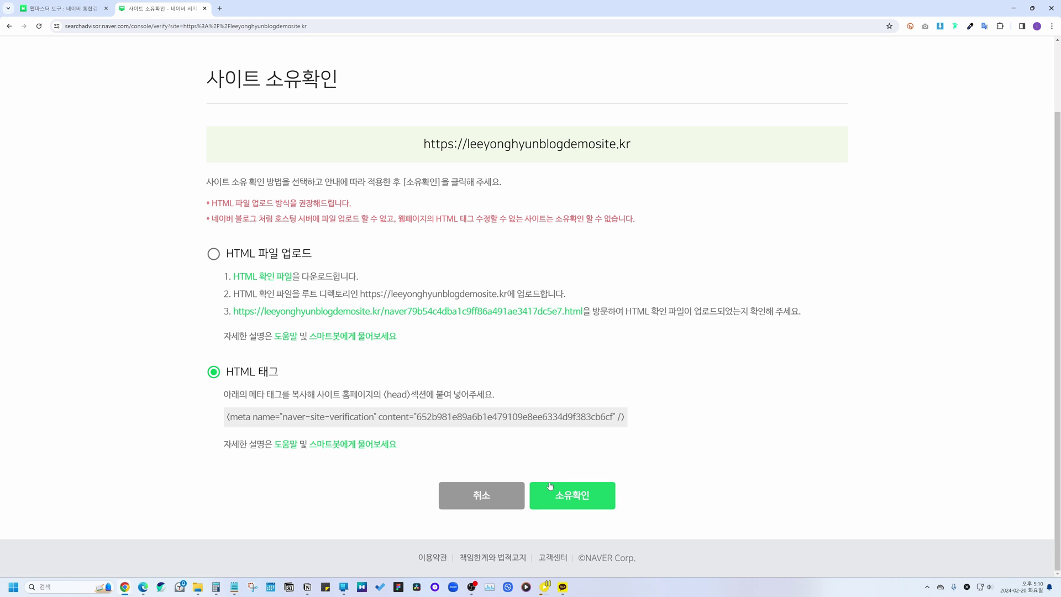
Step: Verify site ownership in Naver, answering the captcha with the displayed code
left_click(551, 485)
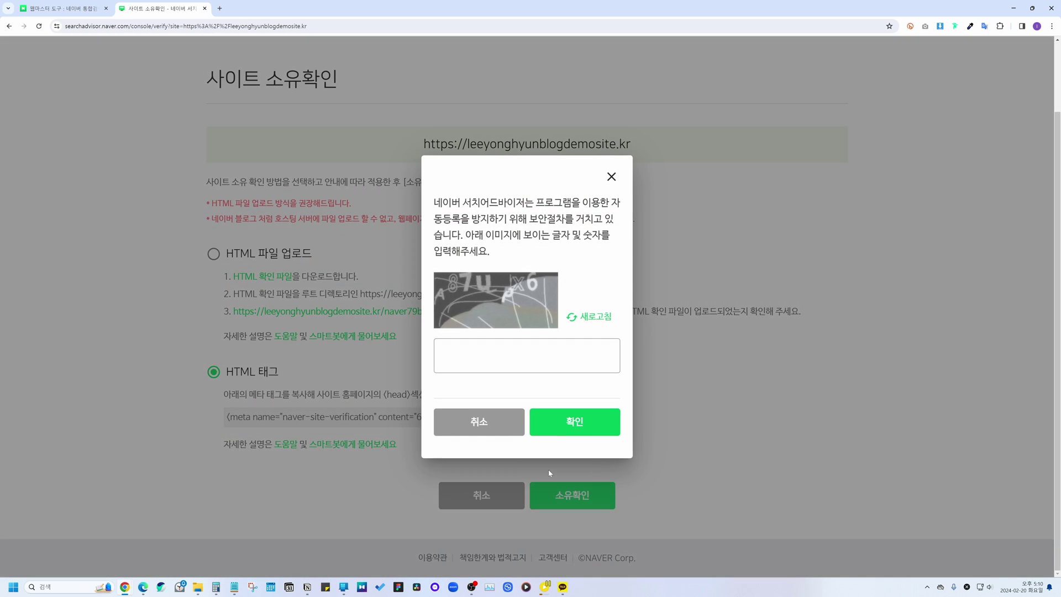
left_click(589, 320)
type("a87ul")
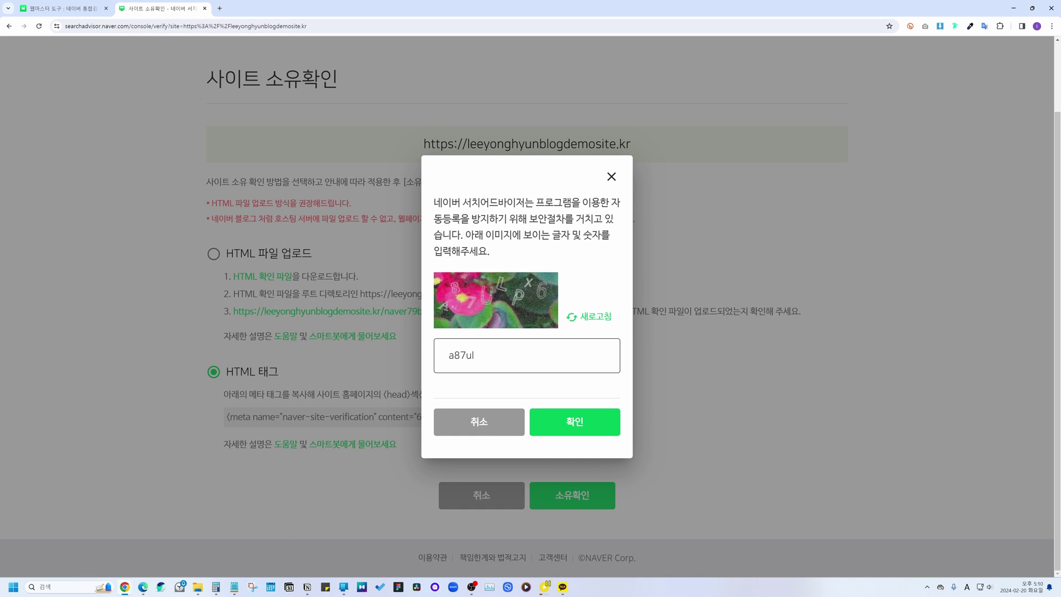
type("px6")
key("Return")
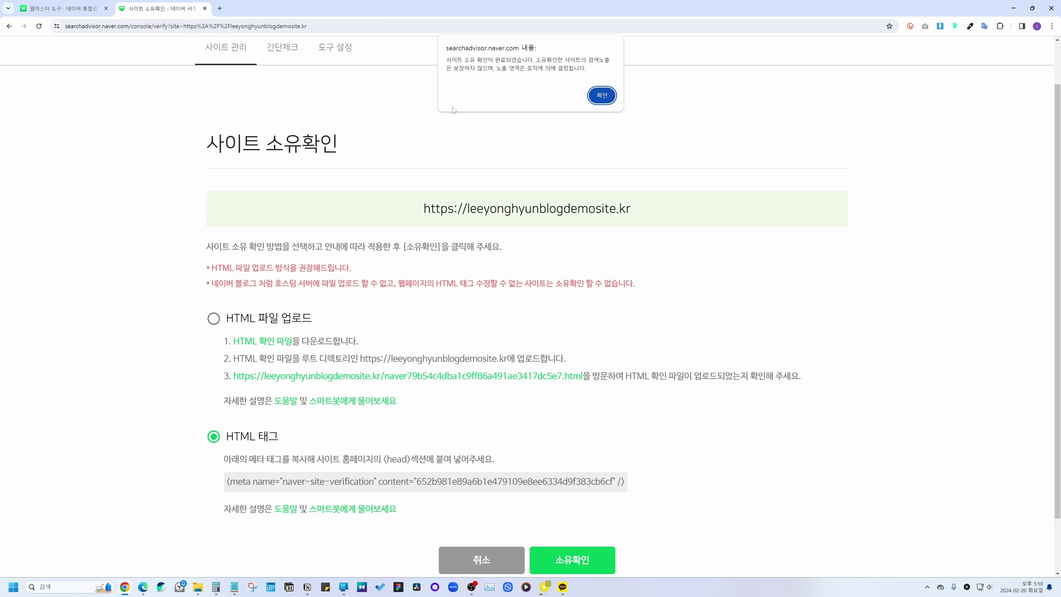
left_click_drag(447, 60, 528, 60)
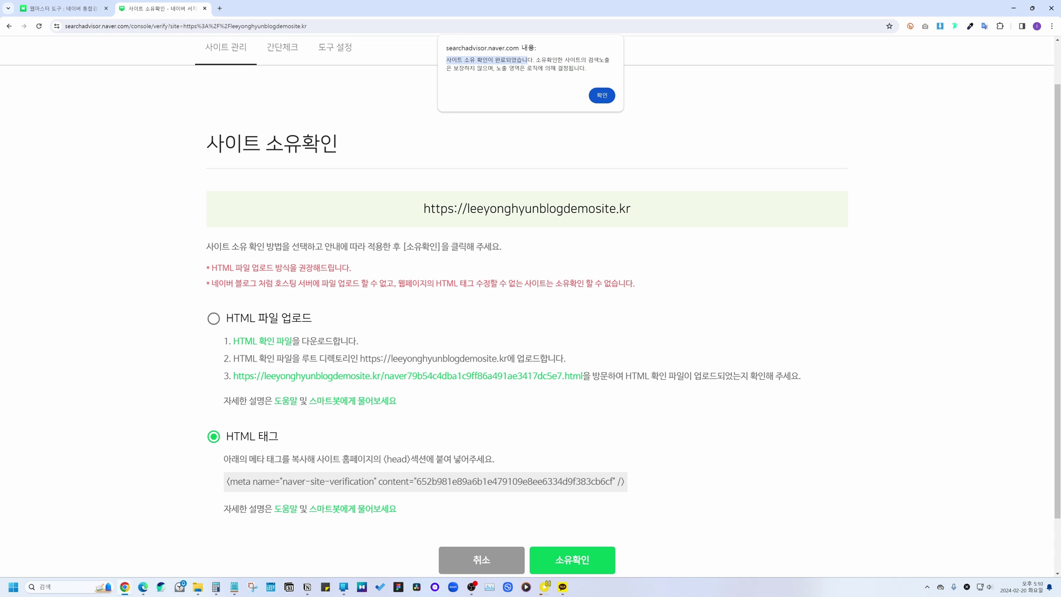
left_click(602, 95)
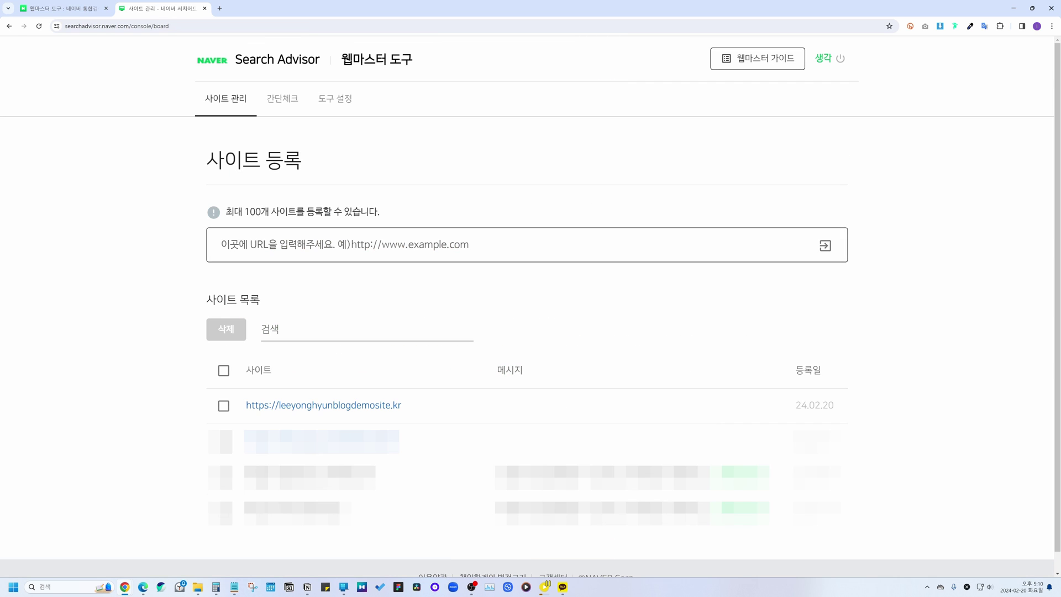
Step: Submit sitemap_index.xml under the site's sitemap requests, then go to web page collection
left_click(351, 412)
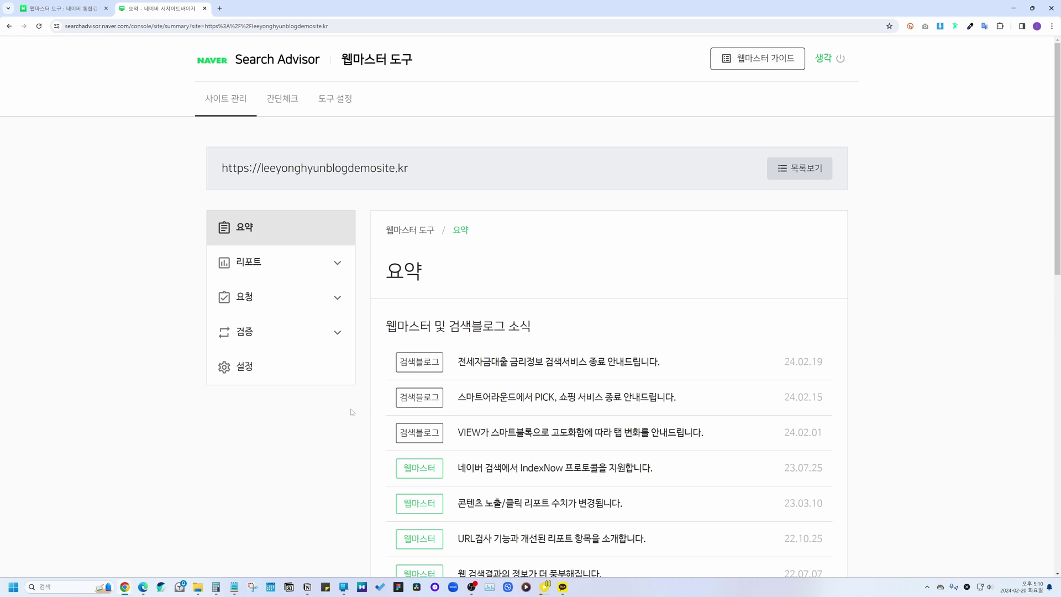
left_click(301, 301)
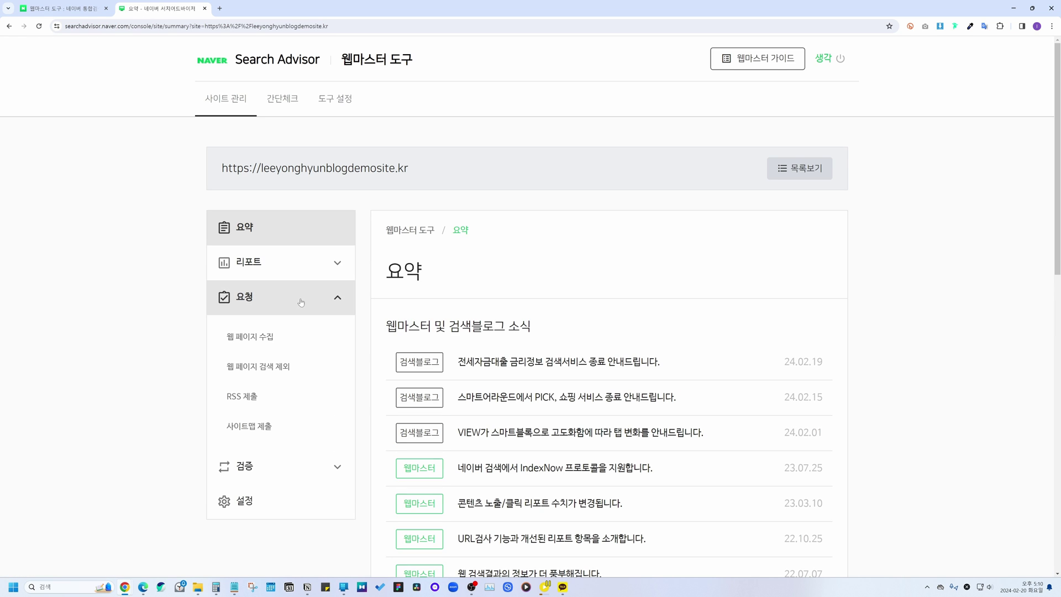
left_click(269, 426)
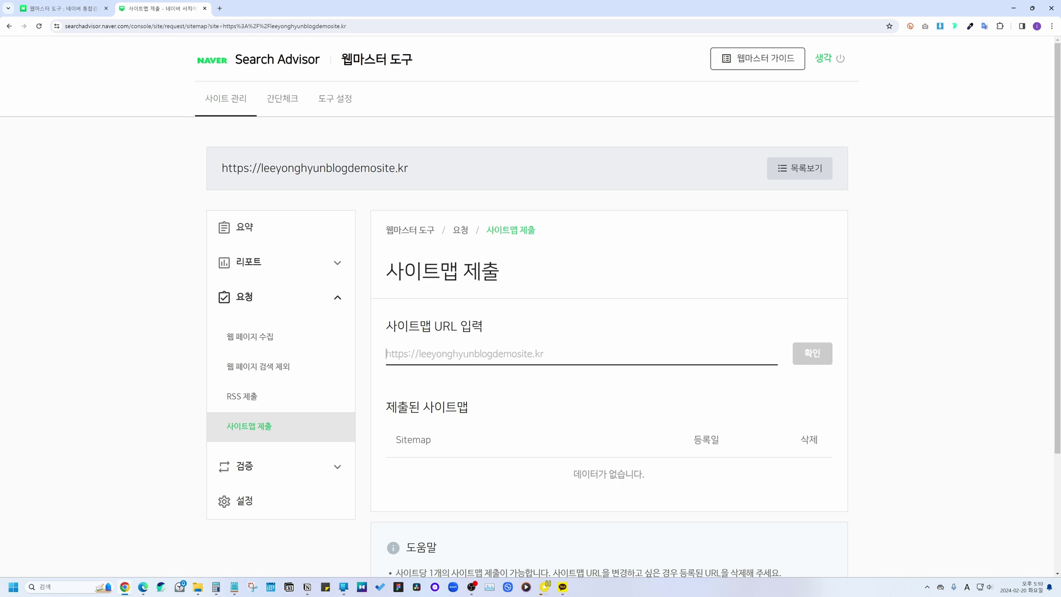
type("https://leeyonghyunblogdemosite.kr/sitemap_index.xml")
left_click(812, 353)
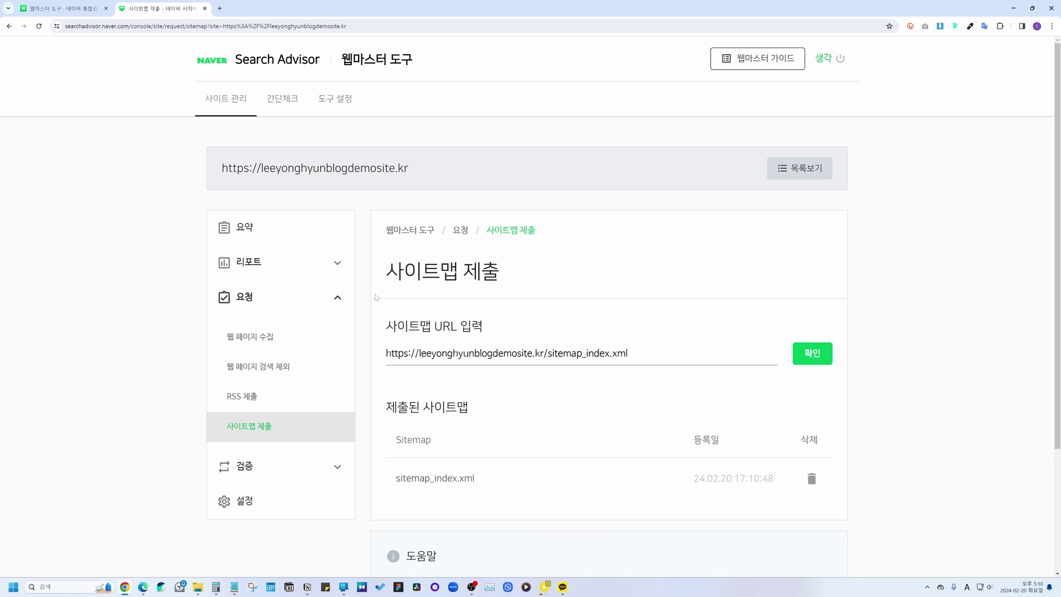
left_click(271, 337)
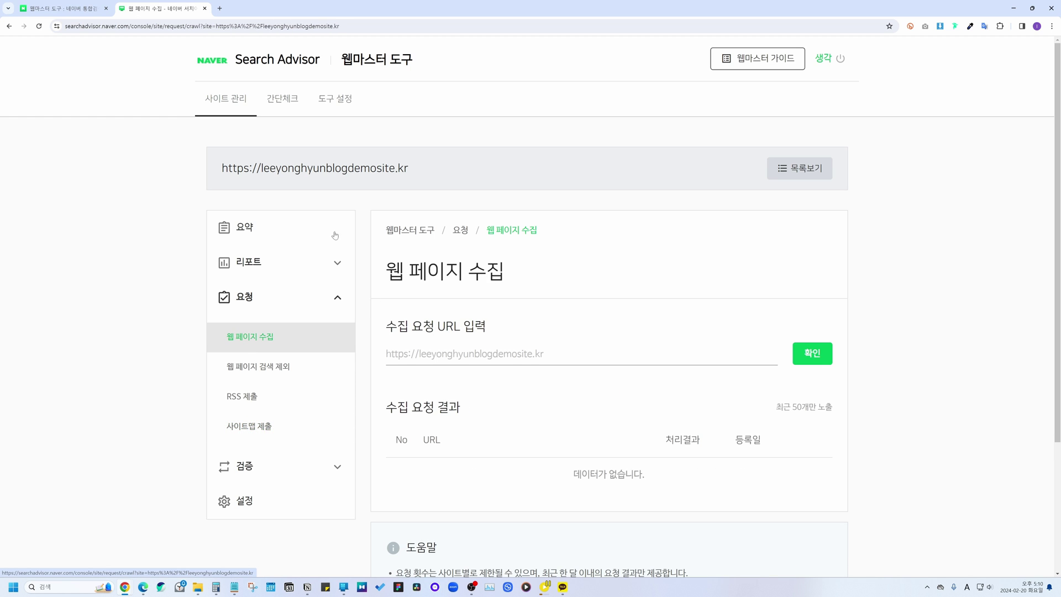
Step: Request a crawl of the site's home page by pasting its URL into 웹 페이지 수집
left_click_drag(410, 168, 221, 169)
key("ctrl+c")
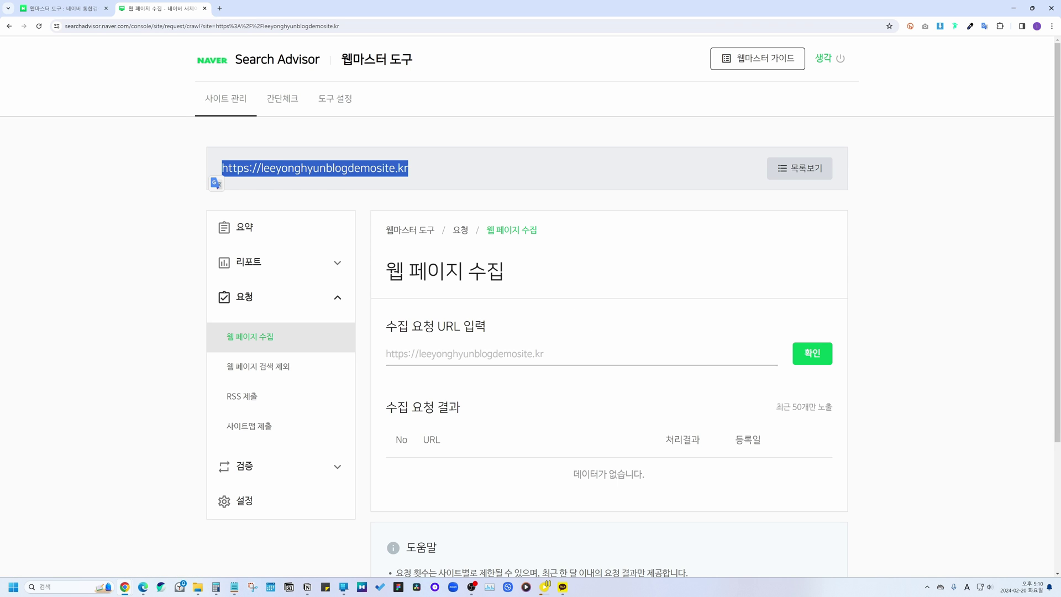
left_click(470, 353)
key("ctrl+v")
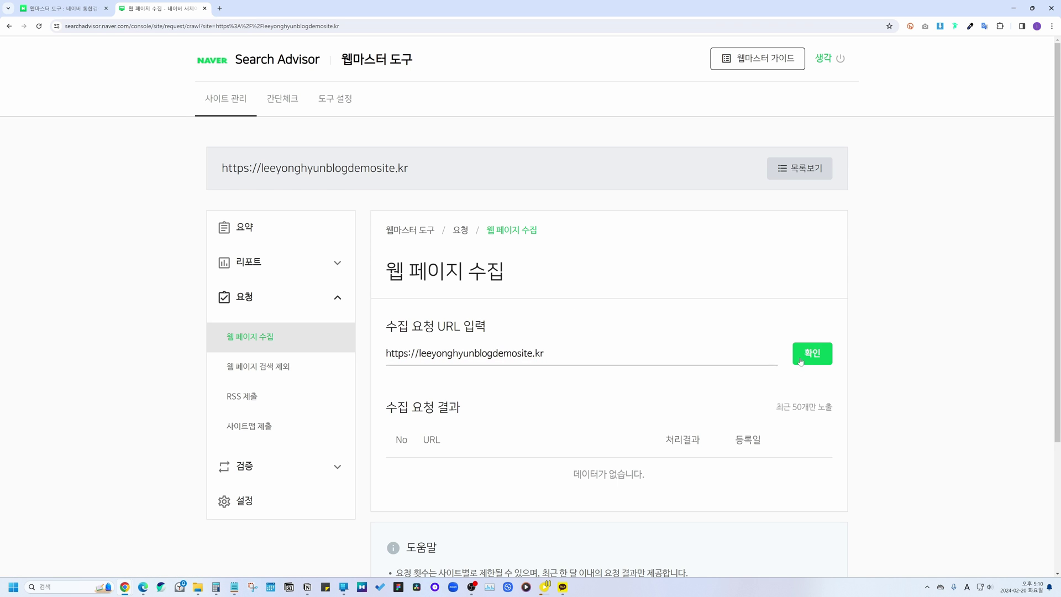
left_click(809, 348)
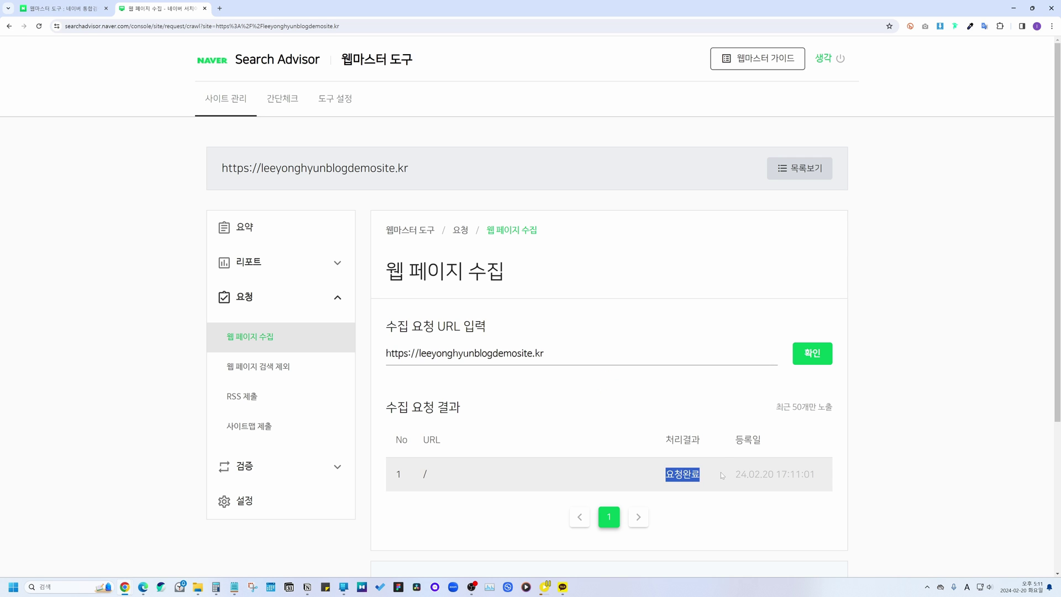
Step: Have Naver collect the site's robots.txt from the 검증 > robots.txt page
scroll(279, 398, "down", 1)
left_click(307, 424)
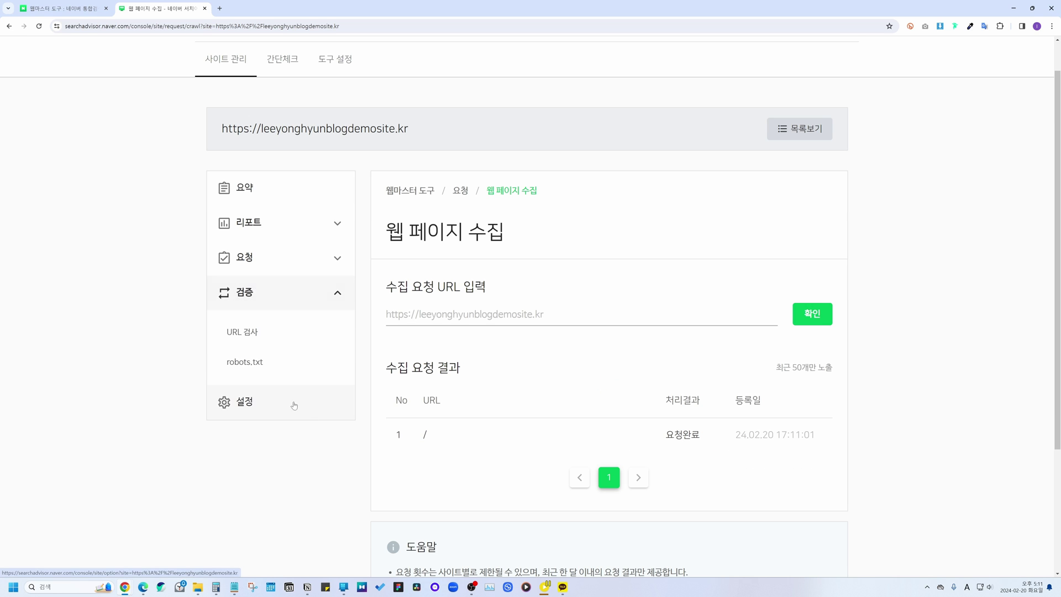
left_click(271, 363)
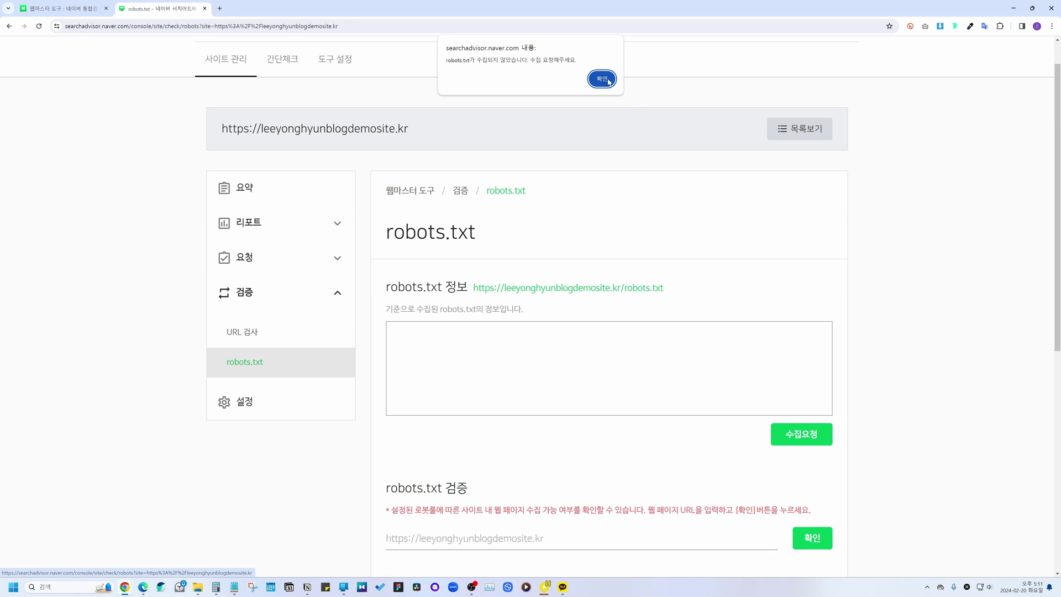
left_click(602, 80)
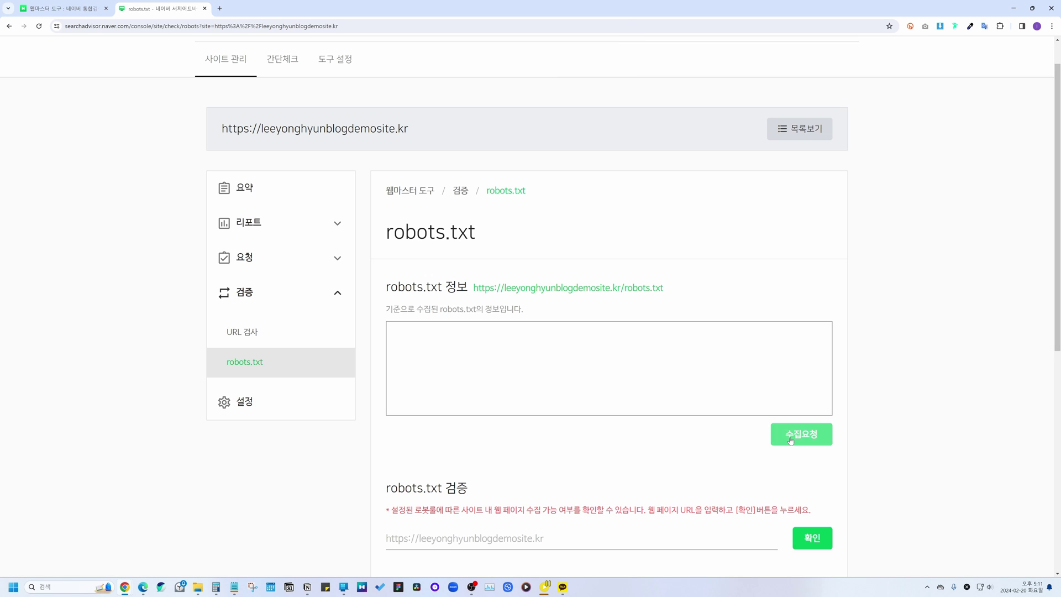
left_click(790, 440)
left_click(602, 87)
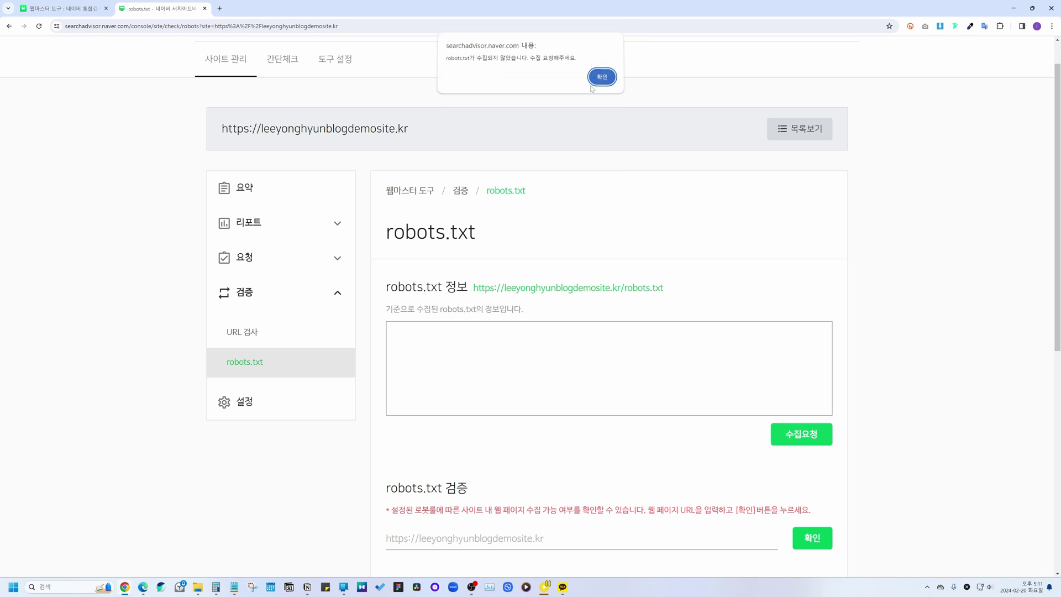
key("Return")
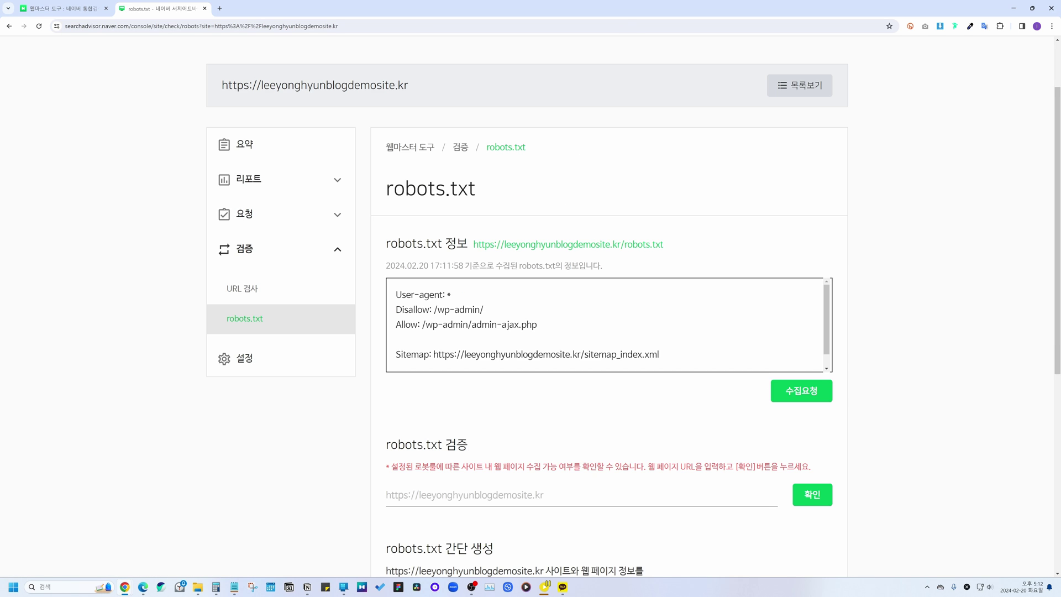
Step: Set the site's crawl frequency to 빠르게 in 설정
scroll(529, 371, "down", 1)
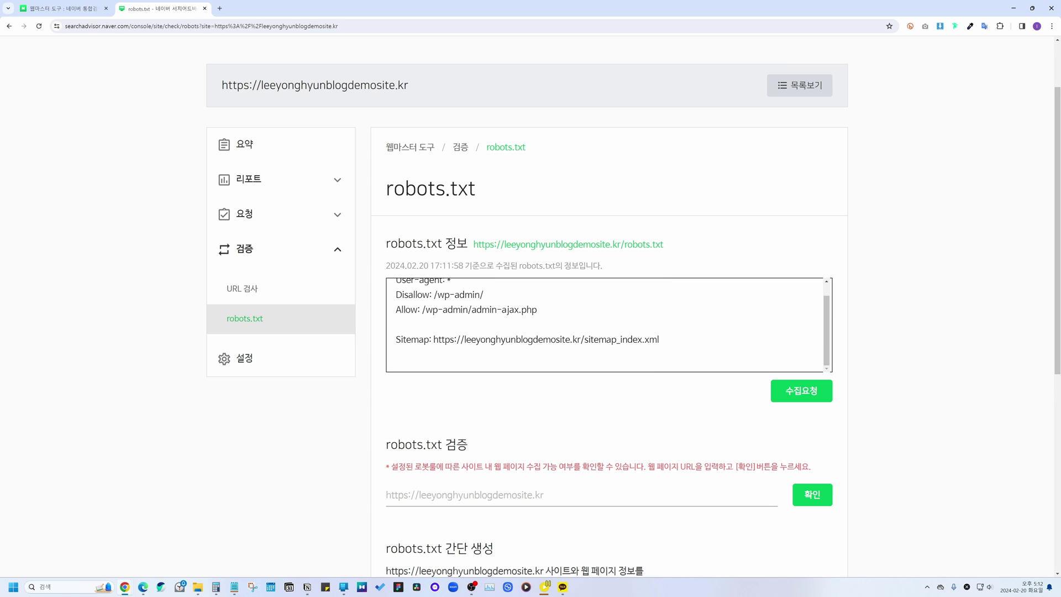
left_click(235, 358)
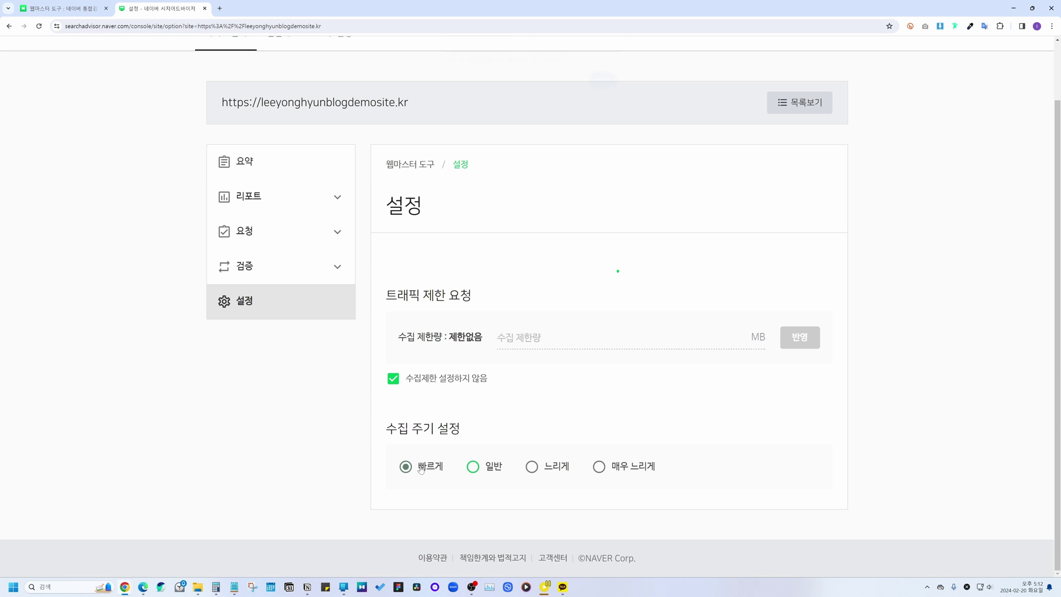
left_click(603, 85)
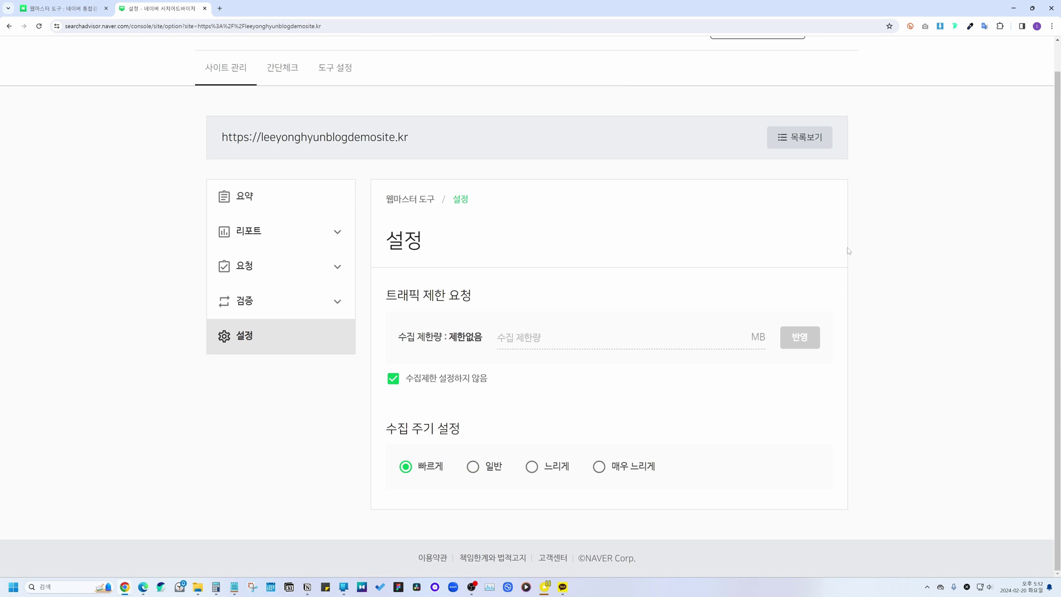
scroll(852, 239, "up", 1)
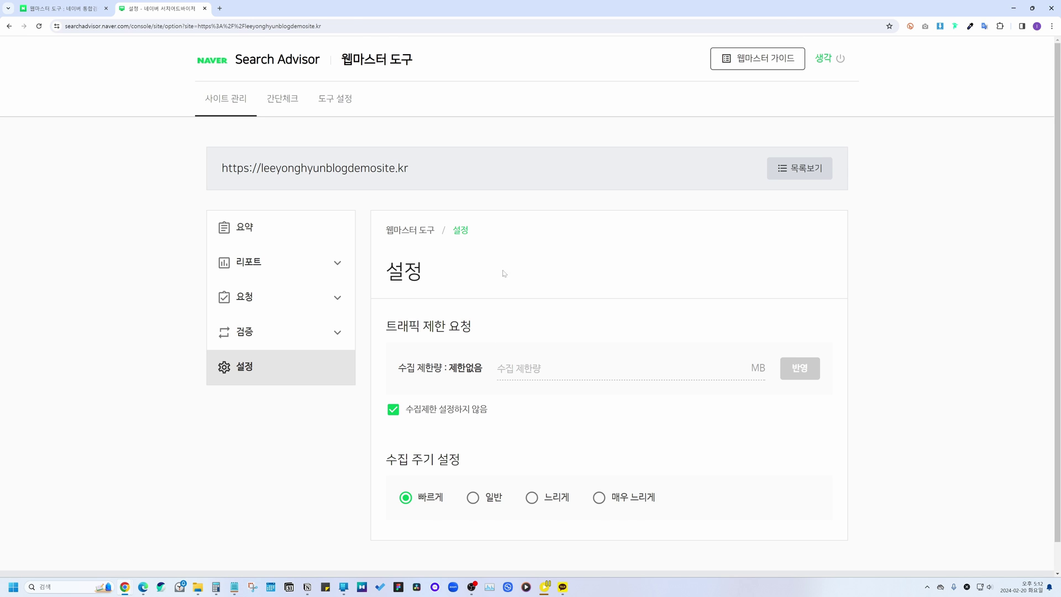